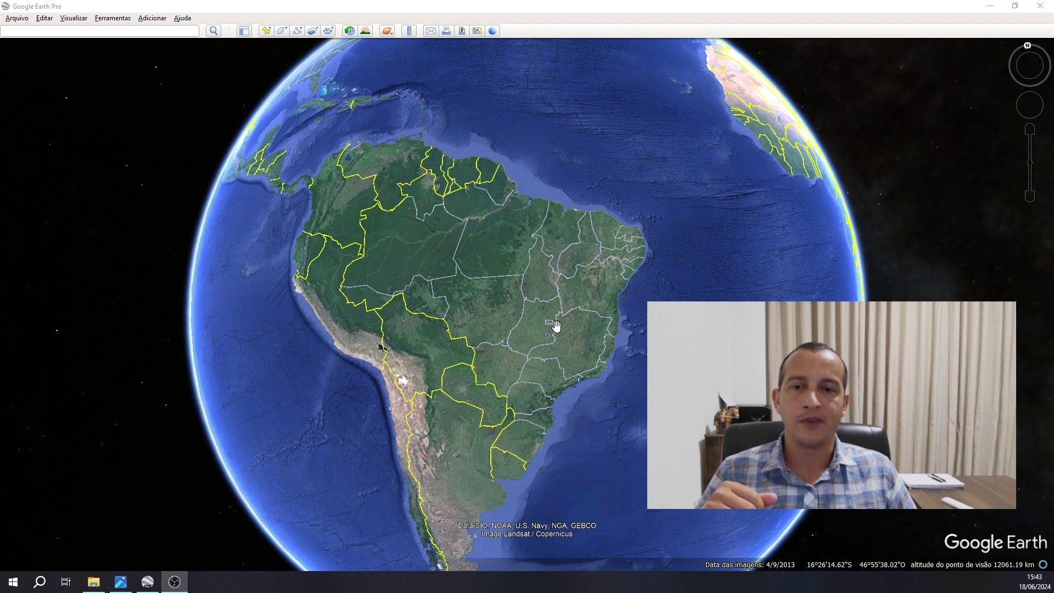
{"action": "scroll", "coordinate": [554, 325], "scroll_direction": "down", "scroll_amount": 1}
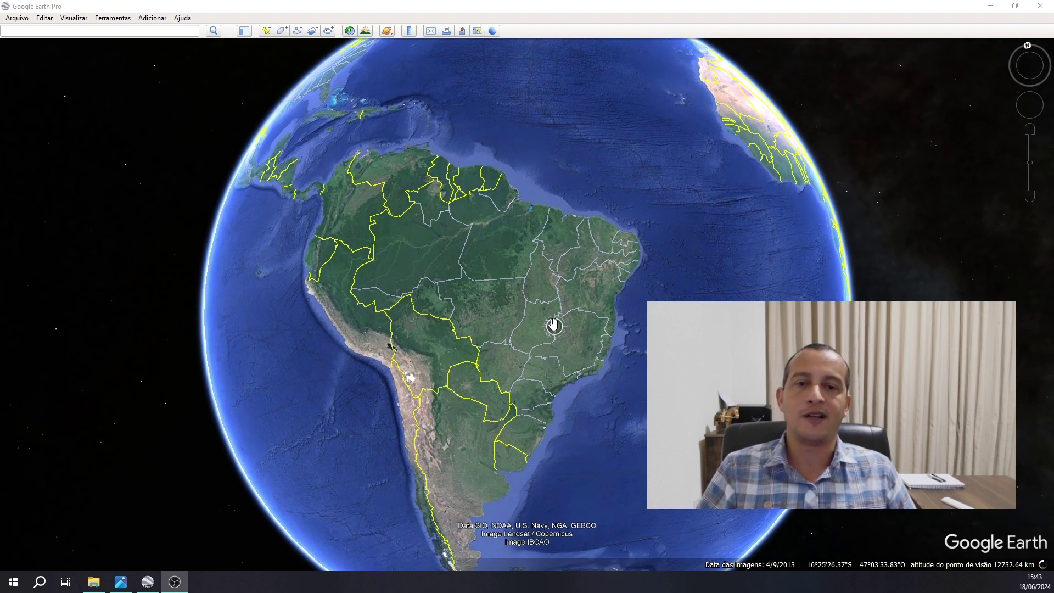
{"action": "scroll", "coordinate": [554, 325], "scroll_direction": "down", "scroll_amount": 3}
{"action": "scroll", "coordinate": [545, 323], "scroll_direction": "up", "scroll_amount": 3}
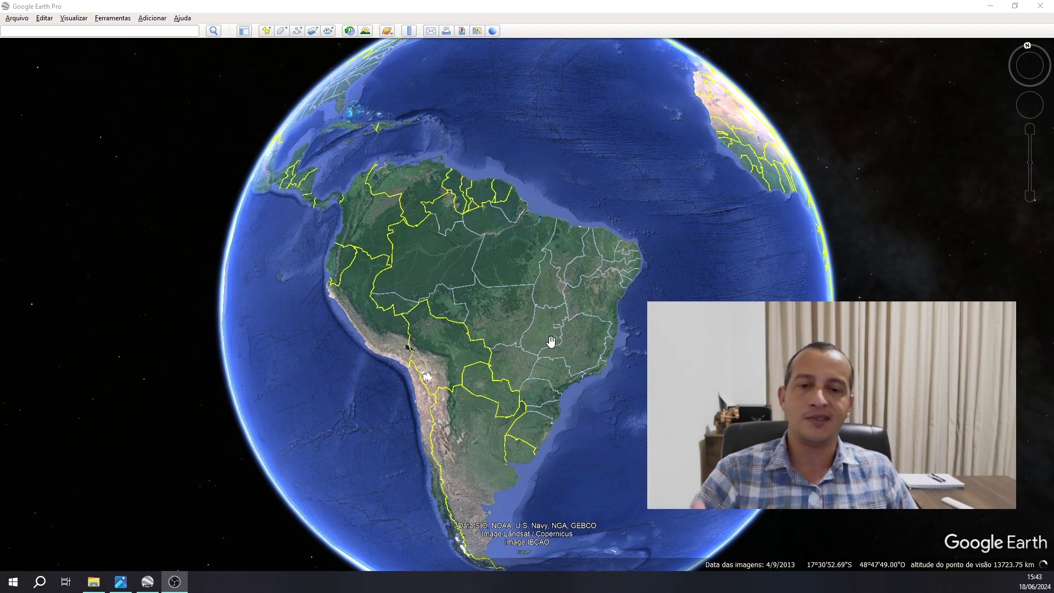
{"action": "scroll", "coordinate": [551, 342], "scroll_direction": "up", "scroll_amount": 2}
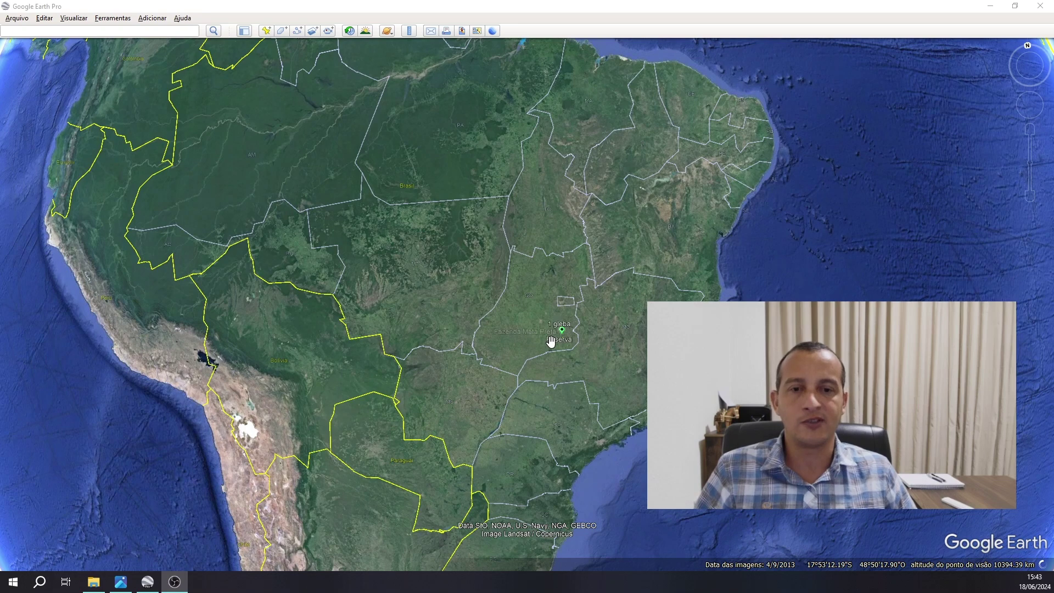
{"action": "scroll", "coordinate": [552, 341], "scroll_direction": "up", "scroll_amount": 1}
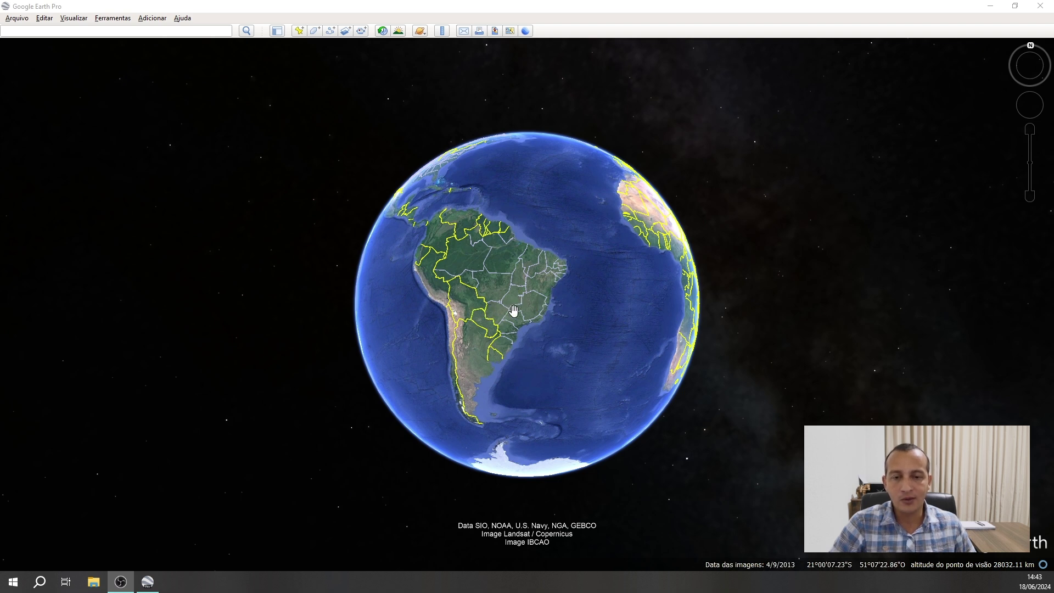
Locate the farmland just west of the town of Ipameri, Goiás, and frame the fields beside the wooded stream.
{"action": "scroll", "coordinate": [519, 308], "scroll_direction": "up", "scroll_amount": 1}
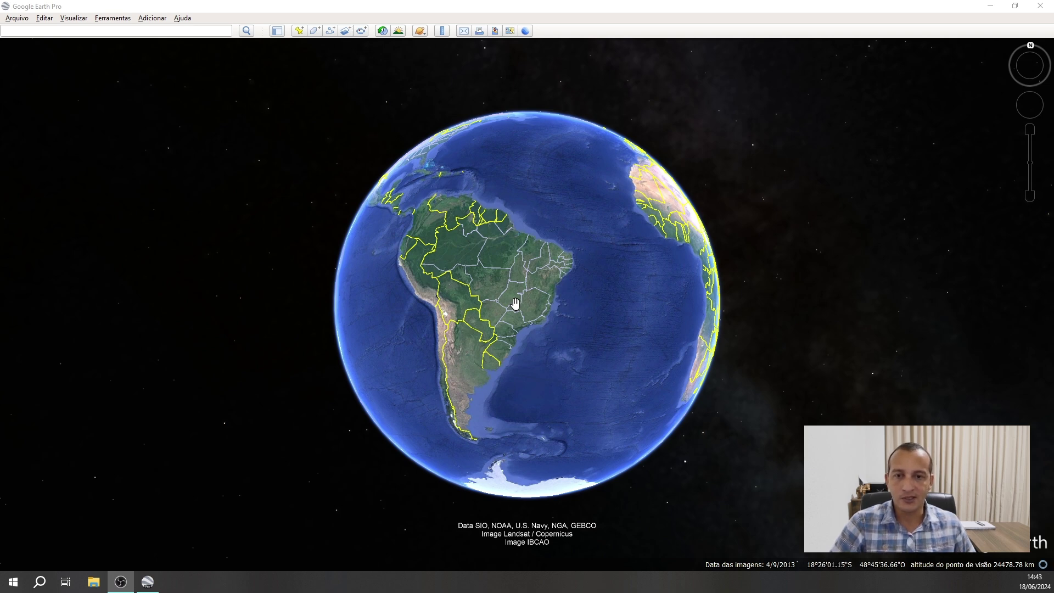
{"action": "scroll", "coordinate": [515, 303], "scroll_direction": "up", "scroll_amount": 4}
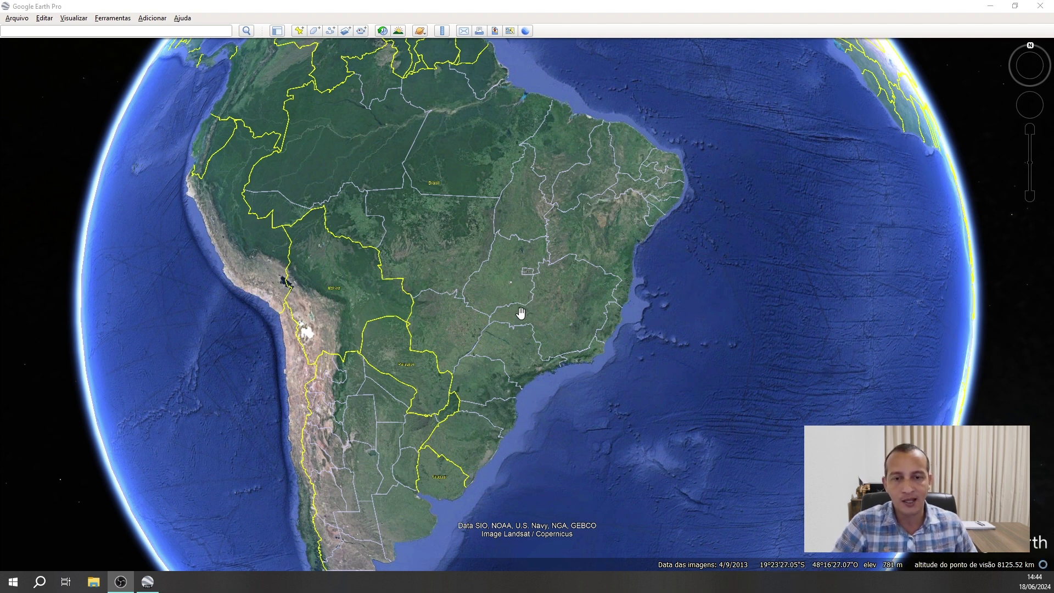
{"action": "scroll", "coordinate": [521, 304], "scroll_direction": "up", "scroll_amount": 3}
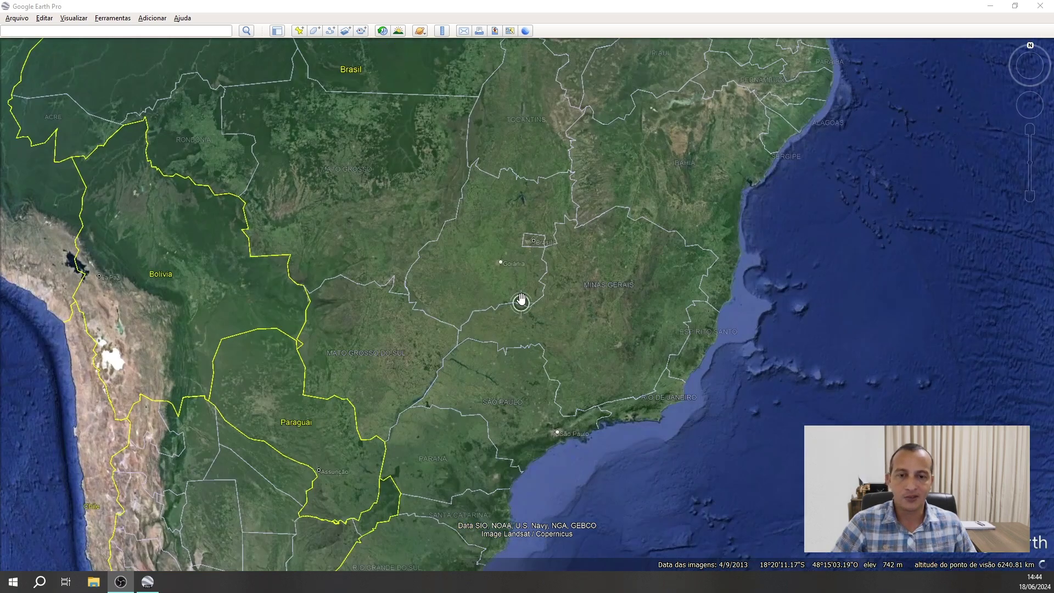
{"action": "scroll", "coordinate": [523, 297], "scroll_direction": "up", "scroll_amount": 3}
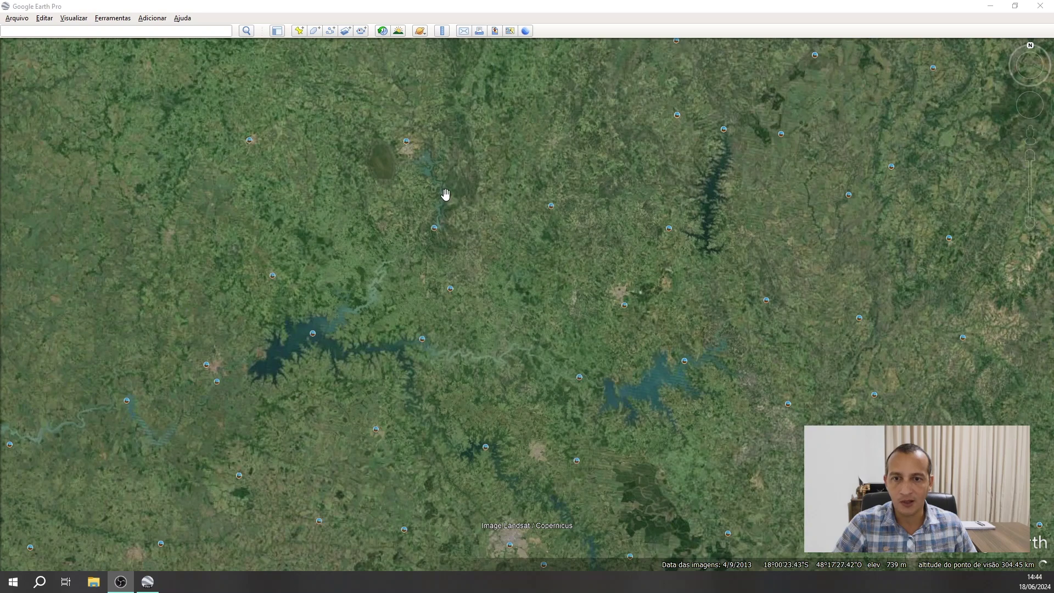
{"action": "scroll", "coordinate": [542, 207], "scroll_direction": "up", "scroll_amount": 2}
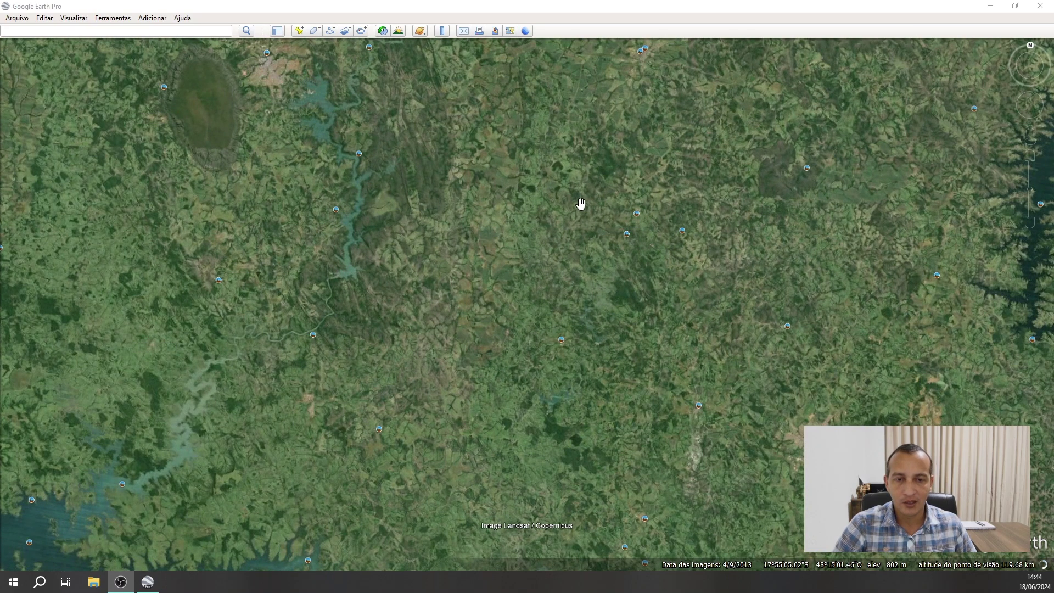
{"action": "scroll", "coordinate": [574, 220], "scroll_direction": "up", "scroll_amount": 2}
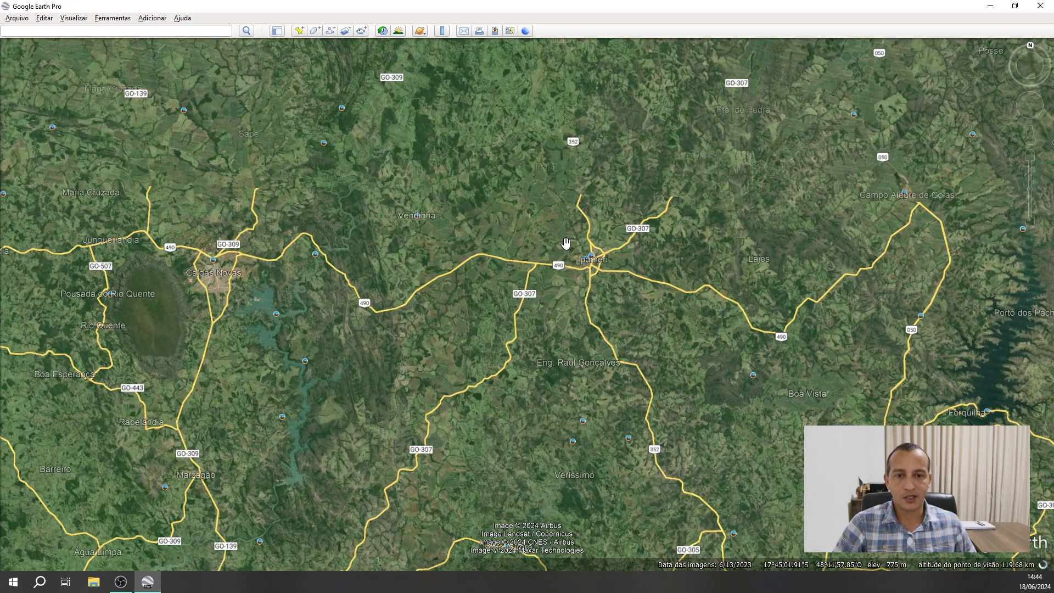
{"action": "scroll", "coordinate": [565, 254], "scroll_direction": "up", "scroll_amount": 3}
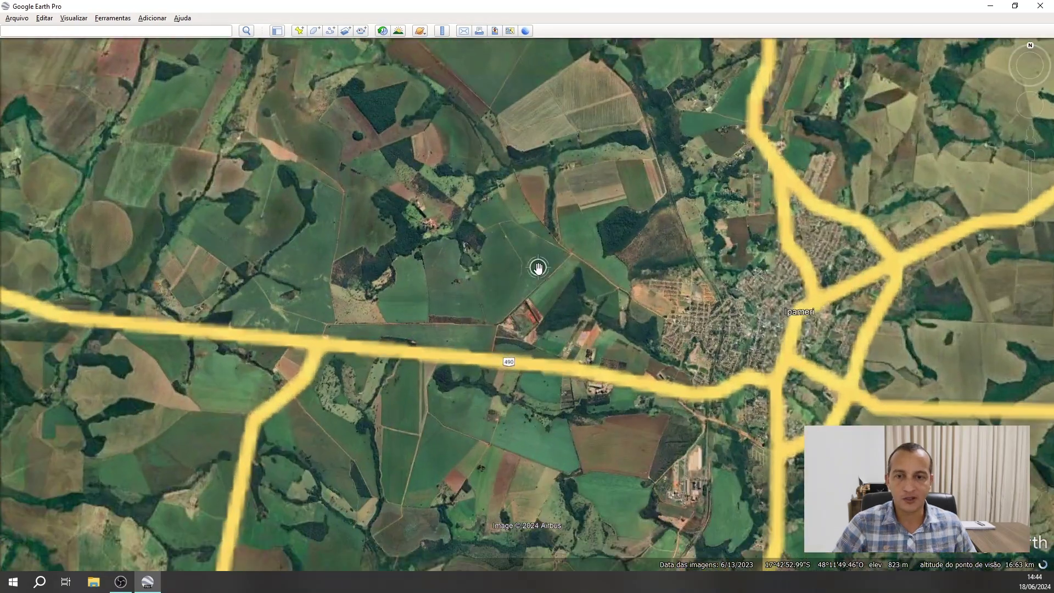
{"action": "left_click_drag", "start_coordinate": [538, 267], "coordinate": [619, 244]}
{"action": "middle_click_drag", "start_coordinate": [618, 244], "coordinate": [737, 215]}
{"action": "left_click_drag", "start_coordinate": [530, 263], "coordinate": [439, 301]}
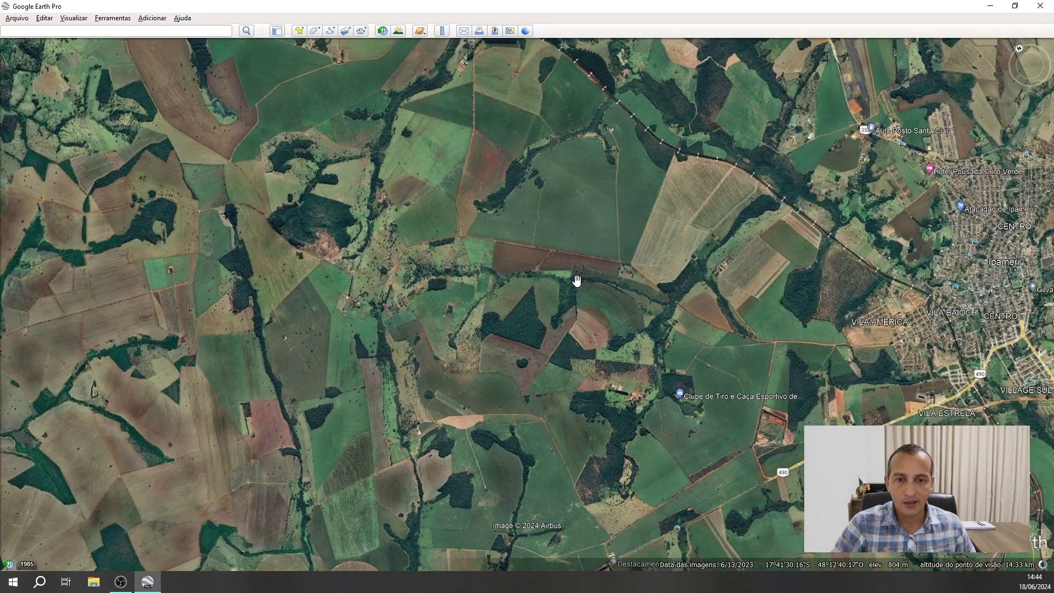
{"action": "scroll", "coordinate": [571, 282], "scroll_direction": "up", "scroll_amount": 3}
{"action": "scroll", "coordinate": [570, 281], "scroll_direction": "up", "scroll_amount": 2}
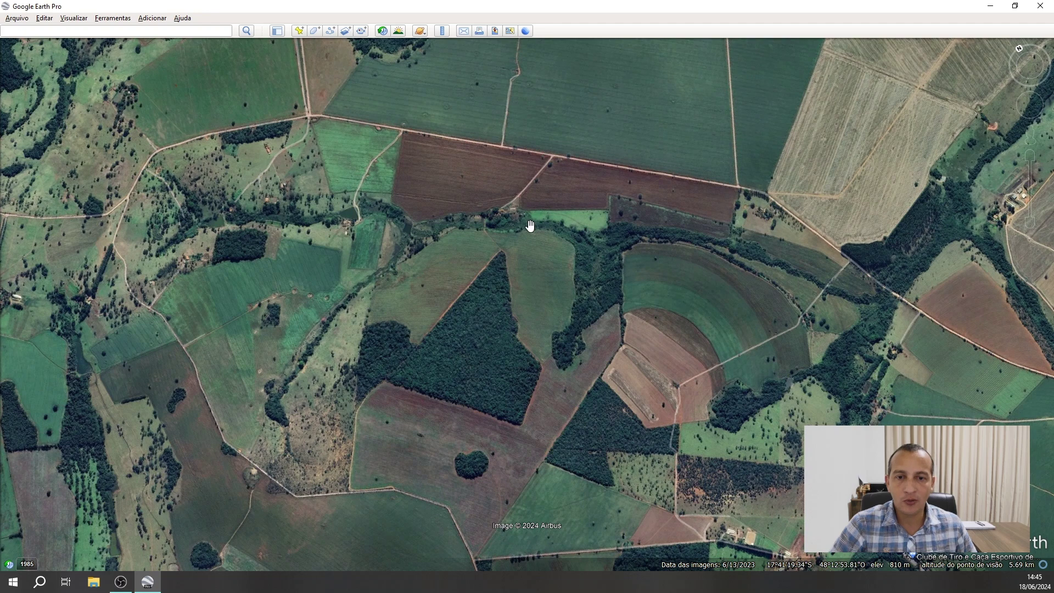
Start a 3D polygon measurement with the ruler, keeping its window clear of the fields.
{"action": "left_click", "coordinate": [443, 32]}
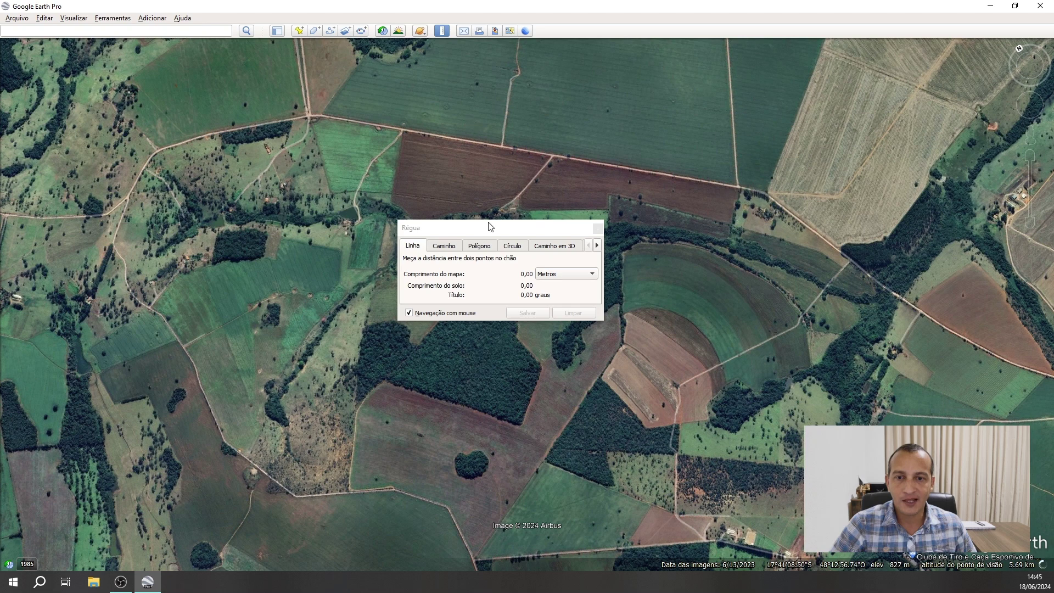
{"action": "left_click_drag", "start_coordinate": [490, 226], "coordinate": [419, 190]}
{"action": "left_click_drag", "start_coordinate": [171, 81], "coordinate": [109, 57]}
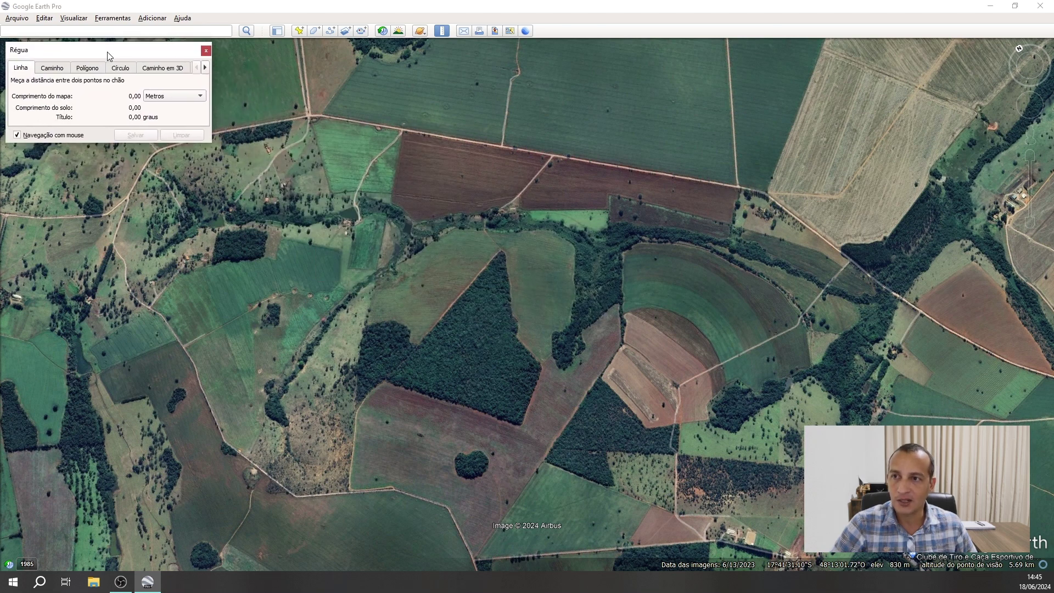
{"action": "left_click", "coordinate": [205, 68]}
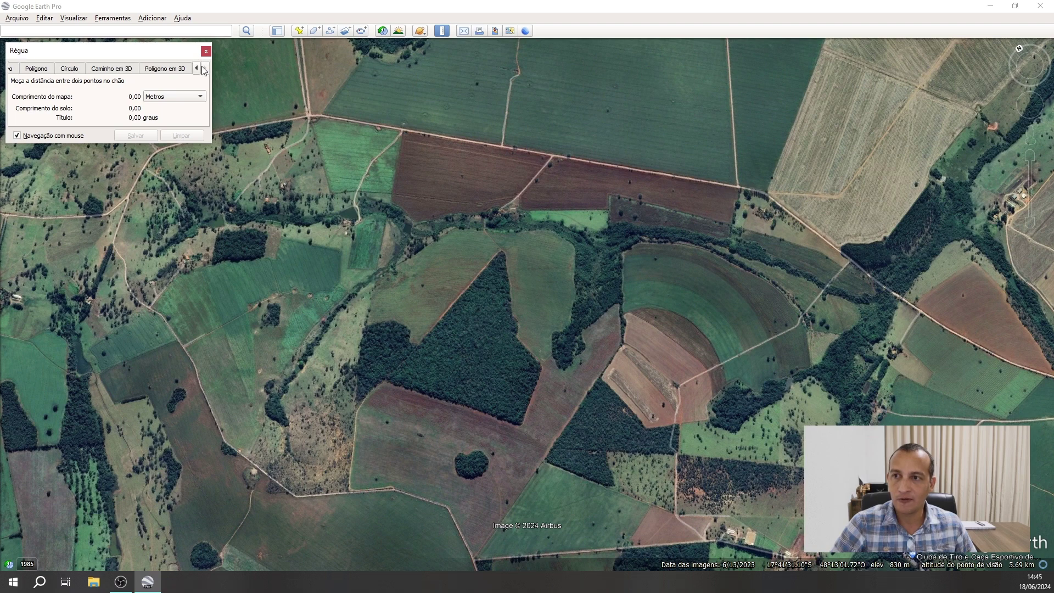
{"action": "left_click", "coordinate": [168, 69]}
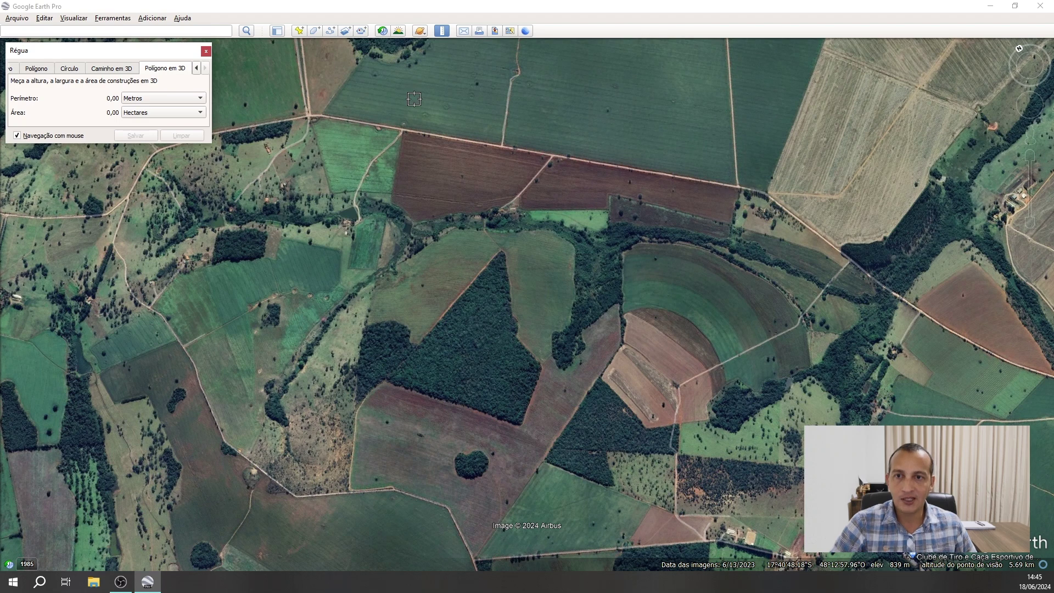
Begin the polygon at the brown field's upper-left corner and trace the dirt road to the junction with the farmhouse track.
{"action": "scroll", "coordinate": [420, 143], "scroll_direction": "up", "scroll_amount": 1}
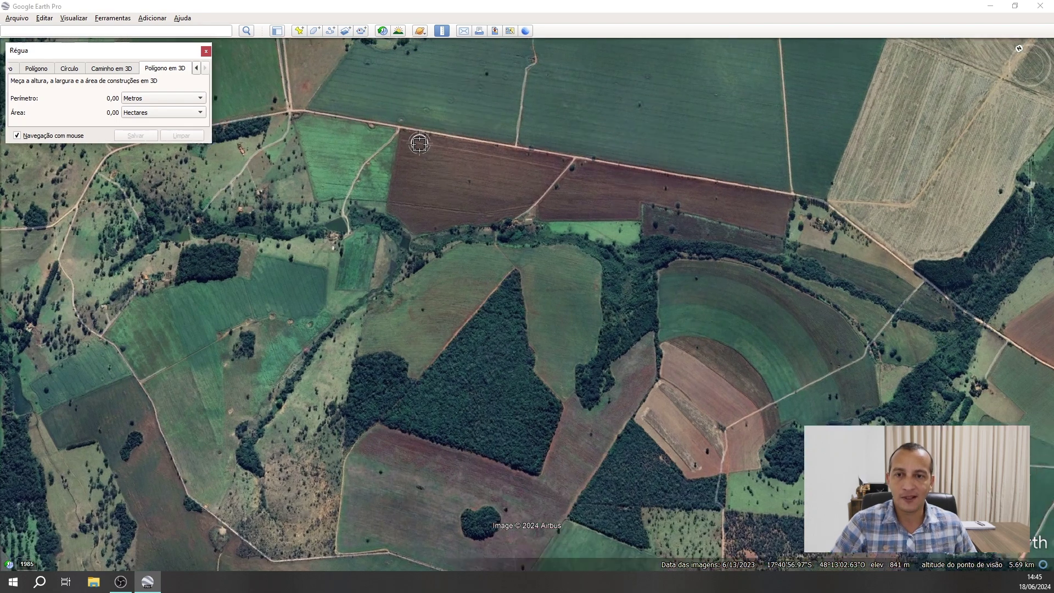
{"action": "scroll", "coordinate": [419, 144], "scroll_direction": "up", "scroll_amount": 1}
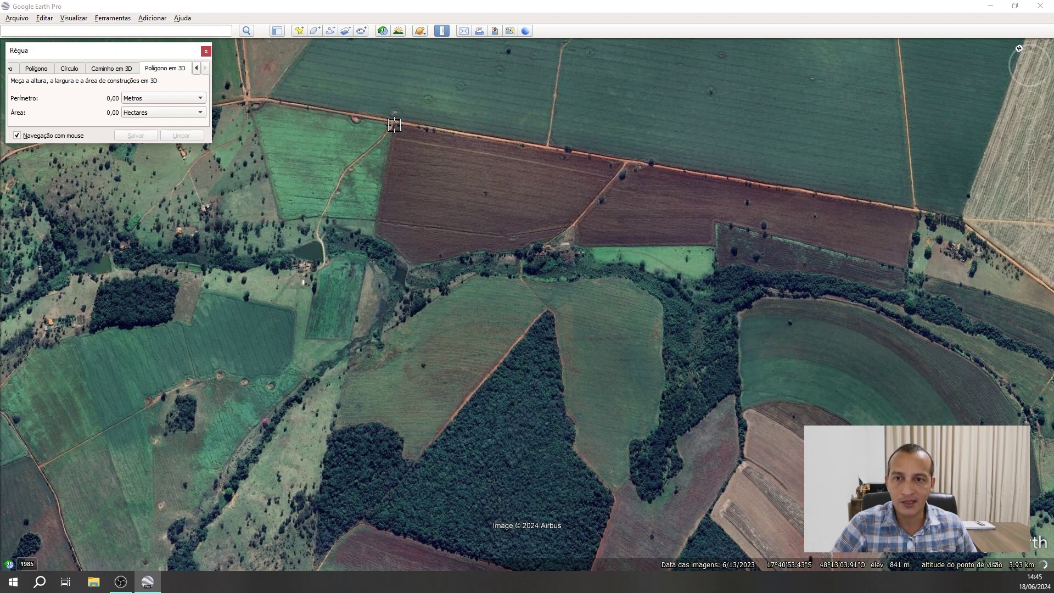
{"action": "left_click", "coordinate": [394, 125]}
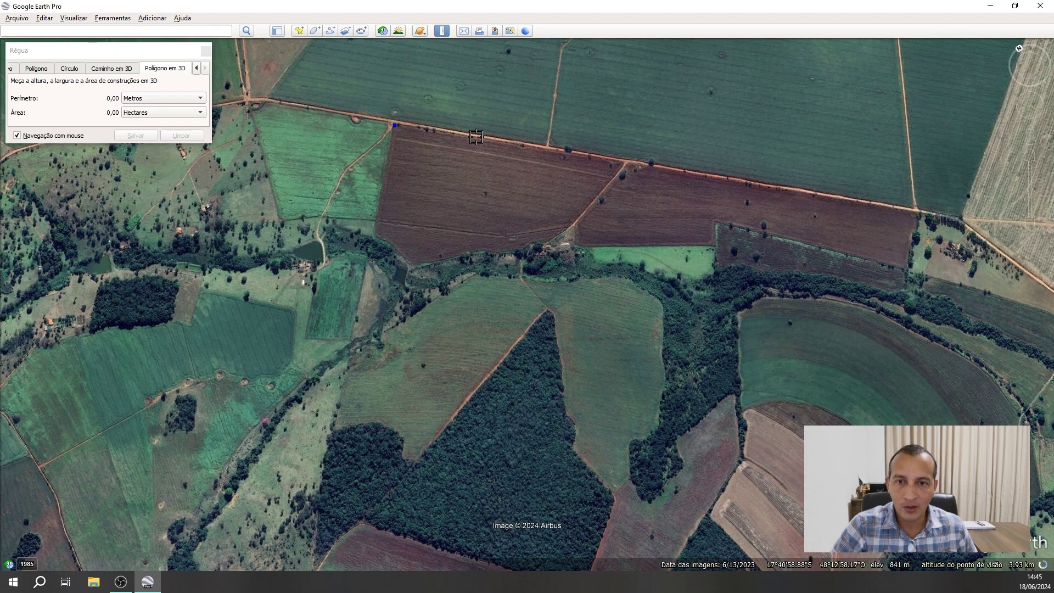
{"action": "left_click", "coordinate": [520, 145]}
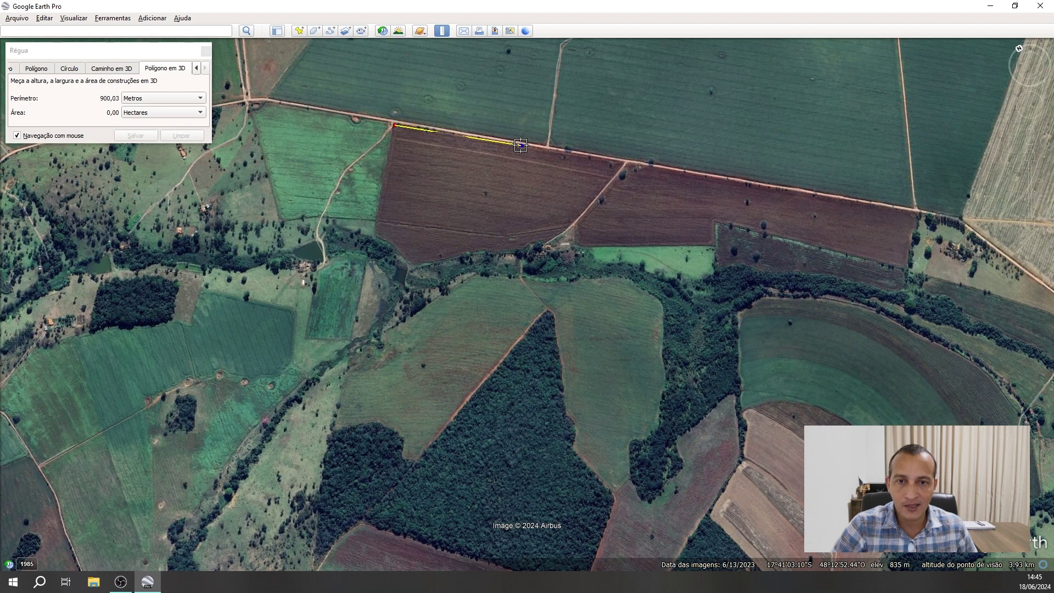
{"action": "left_click", "coordinate": [625, 163]}
{"action": "scroll", "coordinate": [671, 170], "scroll_direction": "up", "scroll_amount": 4}
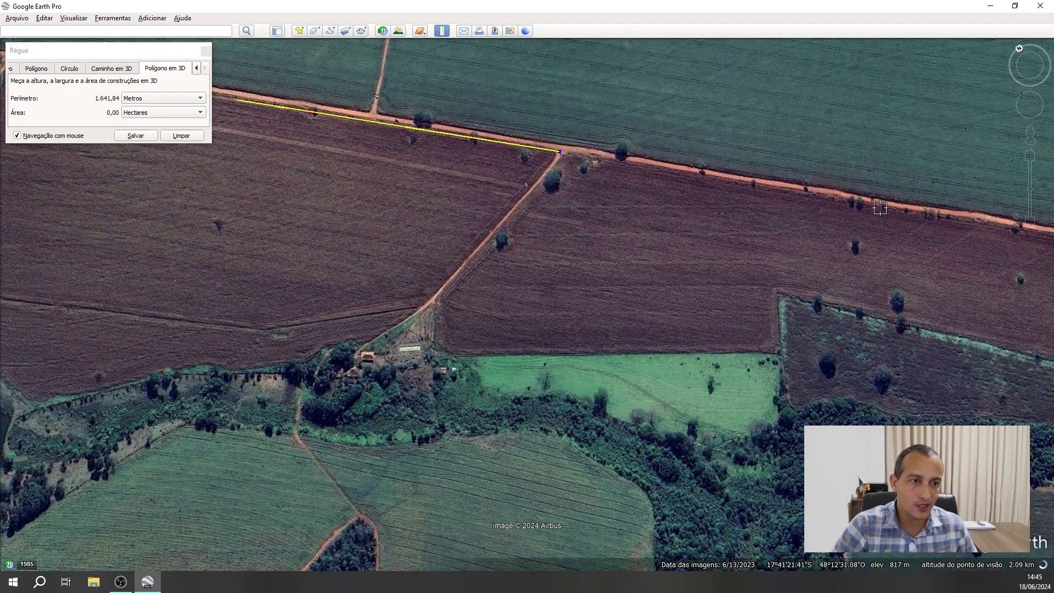
Continue the polygon along the dirt road with further vertices up to the crossroads at the brown field's far corner.
{"action": "left_click", "coordinate": [880, 207]}
{"action": "left_click_drag", "start_coordinate": [743, 234], "coordinate": [534, 216]}
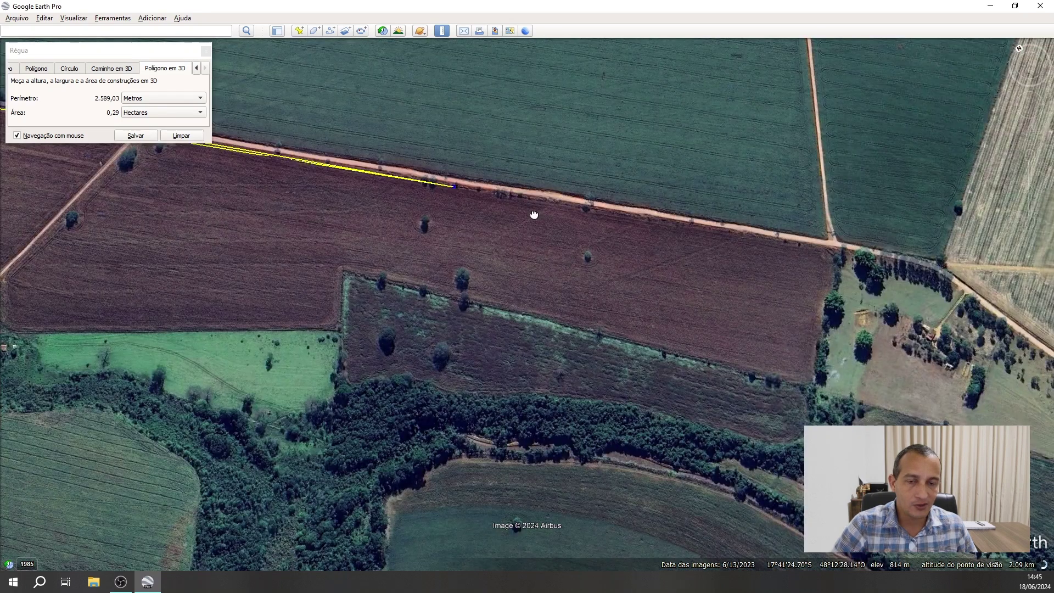
{"action": "left_click", "coordinate": [690, 225]}
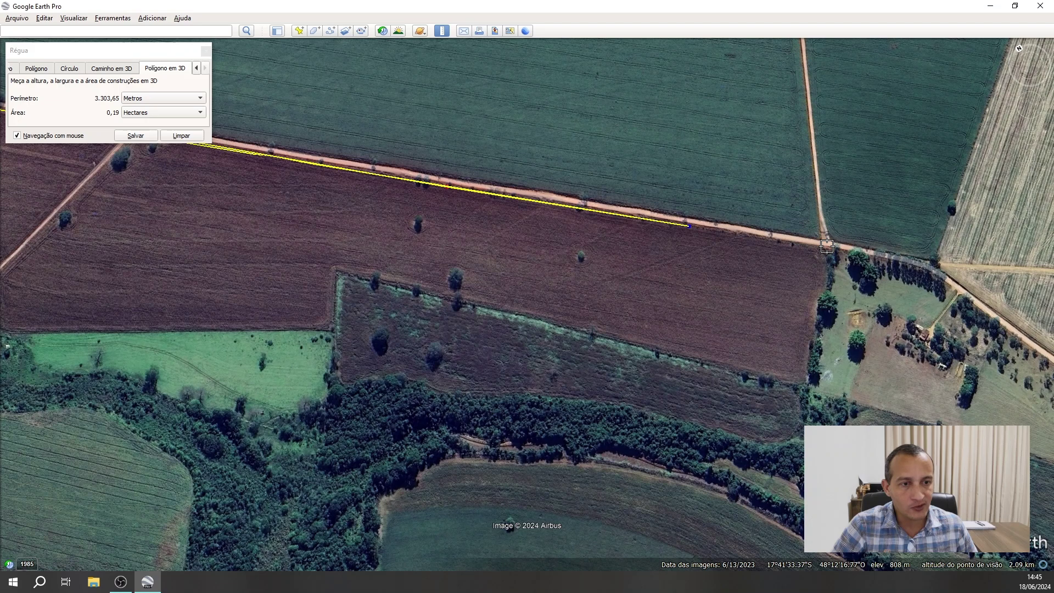
{"action": "left_click_drag", "start_coordinate": [826, 246], "coordinate": [631, 237]}
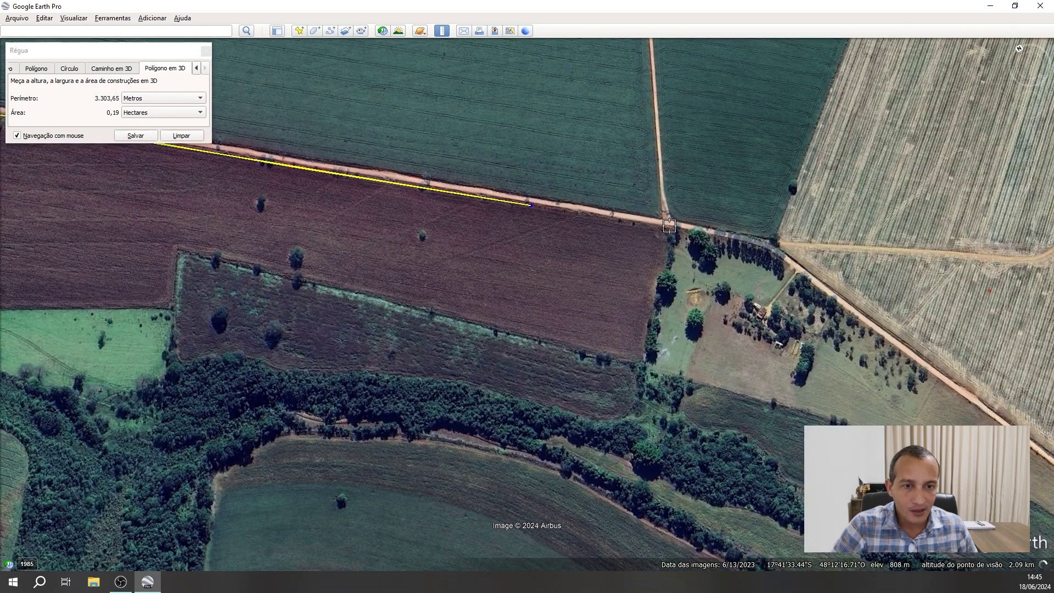
{"action": "left_click", "coordinate": [670, 227]}
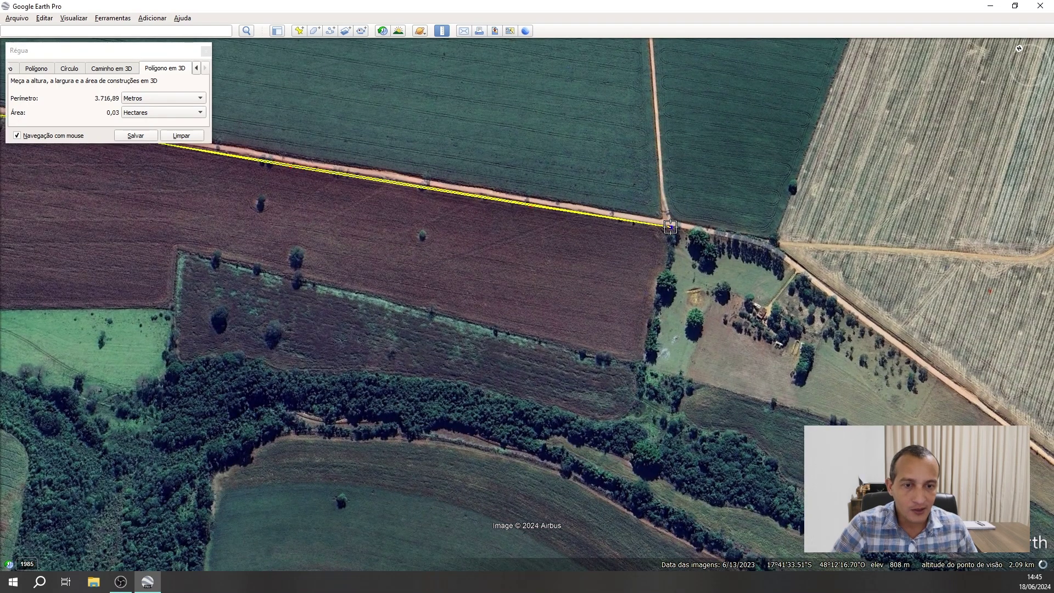
Trace the polygon down the brown field's far side and back along its lower edge to the inner corner.
{"action": "left_click", "coordinate": [644, 364]}
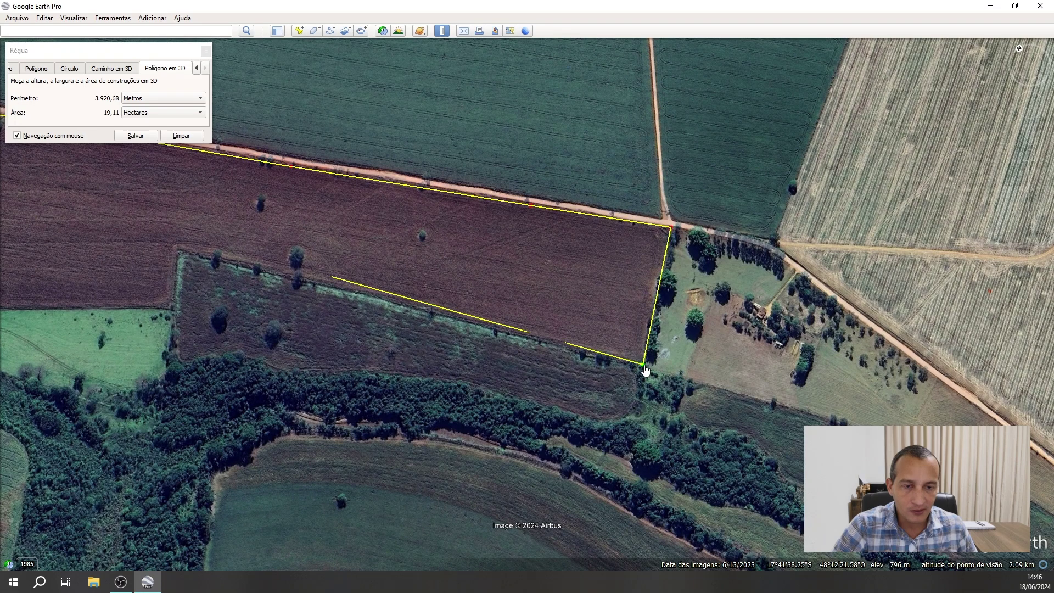
{"action": "left_click", "coordinate": [494, 328]}
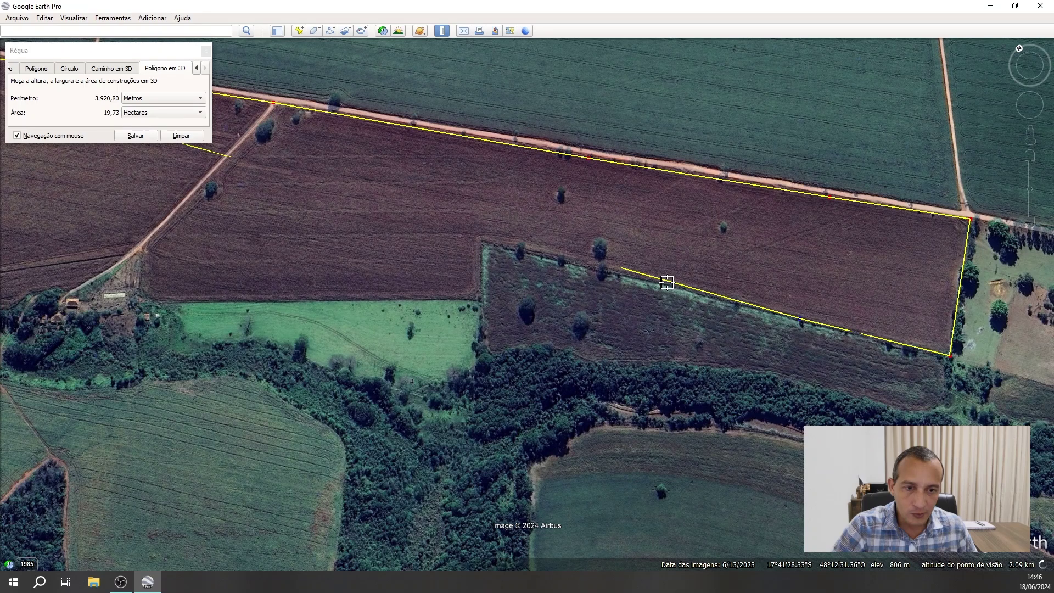
{"action": "left_click", "coordinate": [667, 284]}
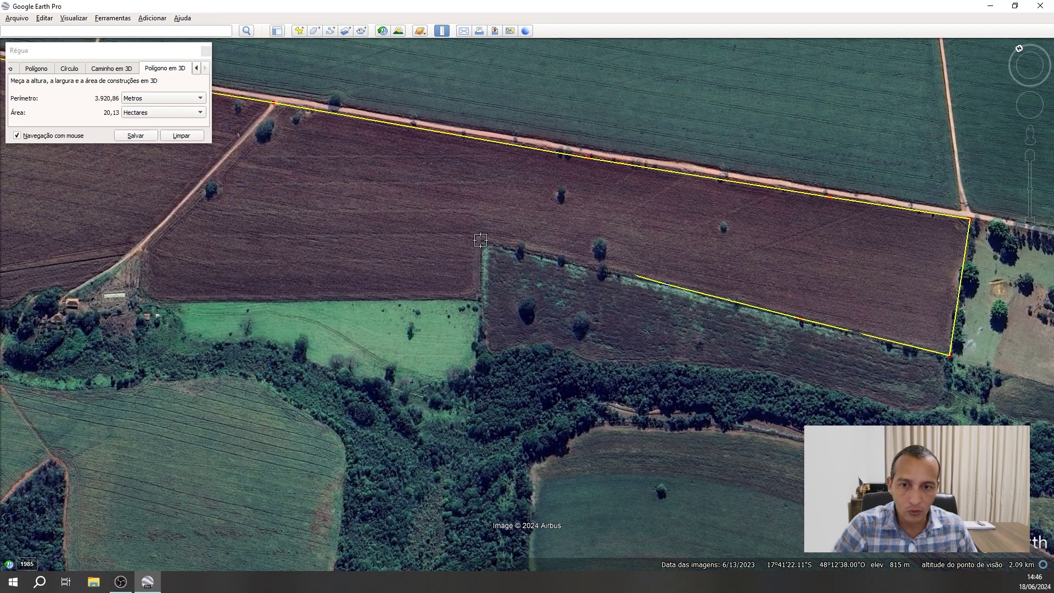
{"action": "left_click", "coordinate": [481, 240]}
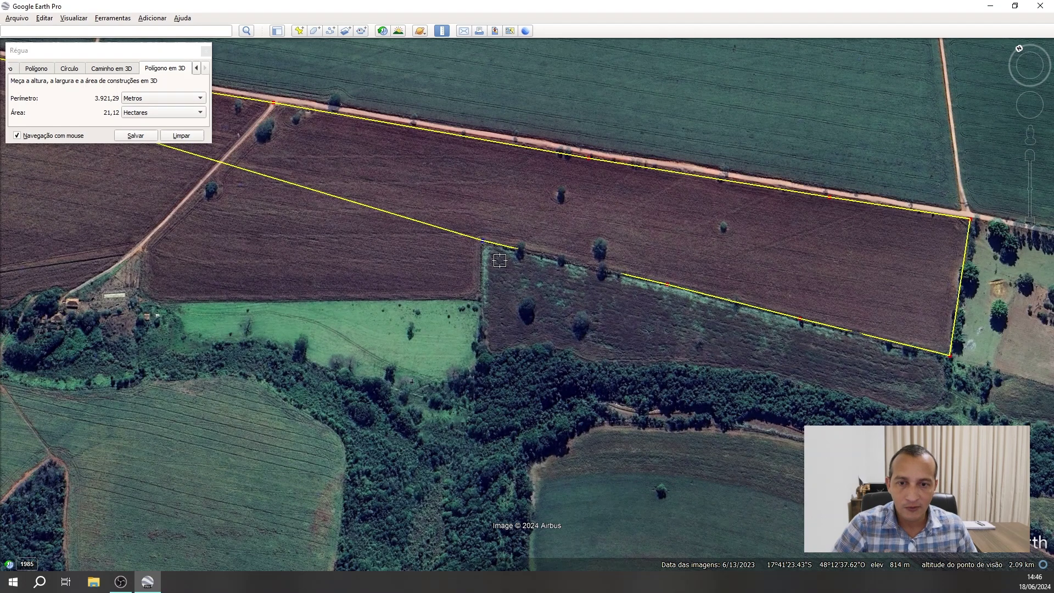
Extend the polygon from the inner corner down the bright green pasture's edge to the start of the woods.
{"action": "left_click", "coordinate": [480, 320]}
{"action": "left_click_drag", "start_coordinate": [481, 320], "coordinate": [483, 200]}
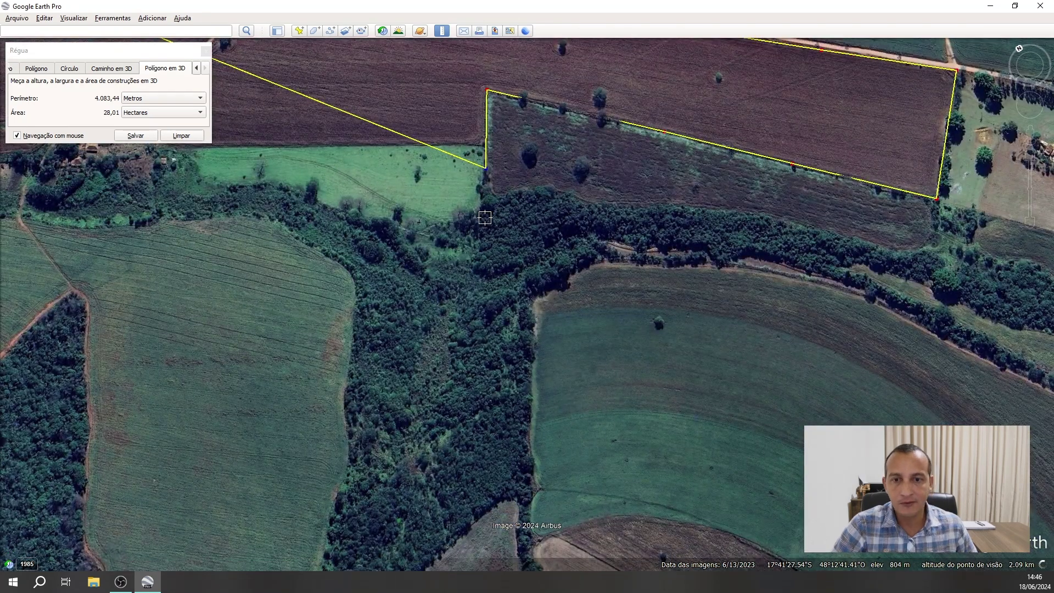
{"action": "left_click", "coordinate": [484, 217]}
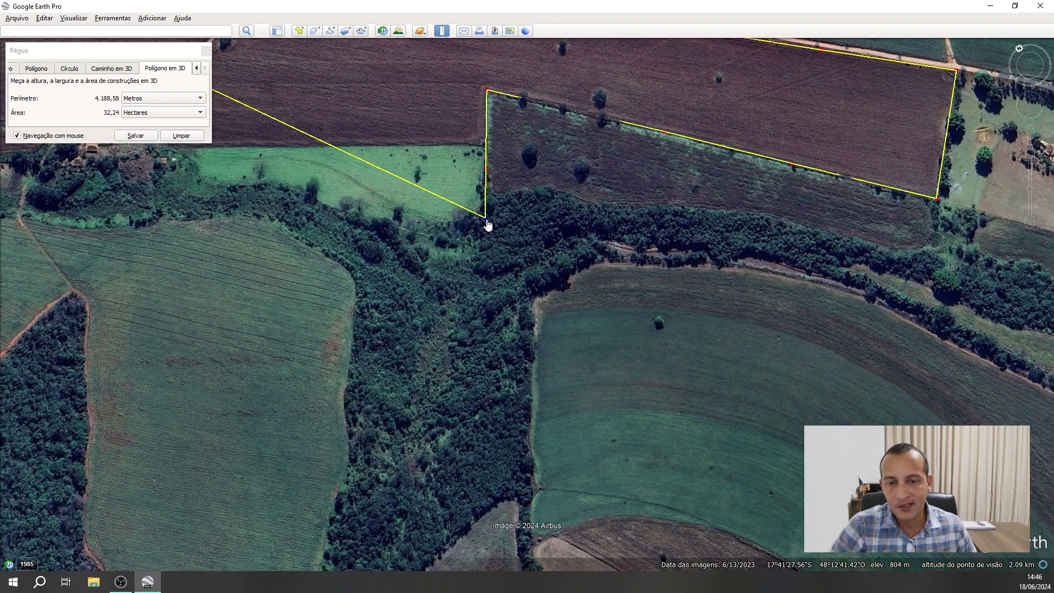
Add a polygon vertex across the woods at the semicircular field's upper-left corner and fine-tune its position.
{"action": "left_click", "coordinate": [538, 294]}
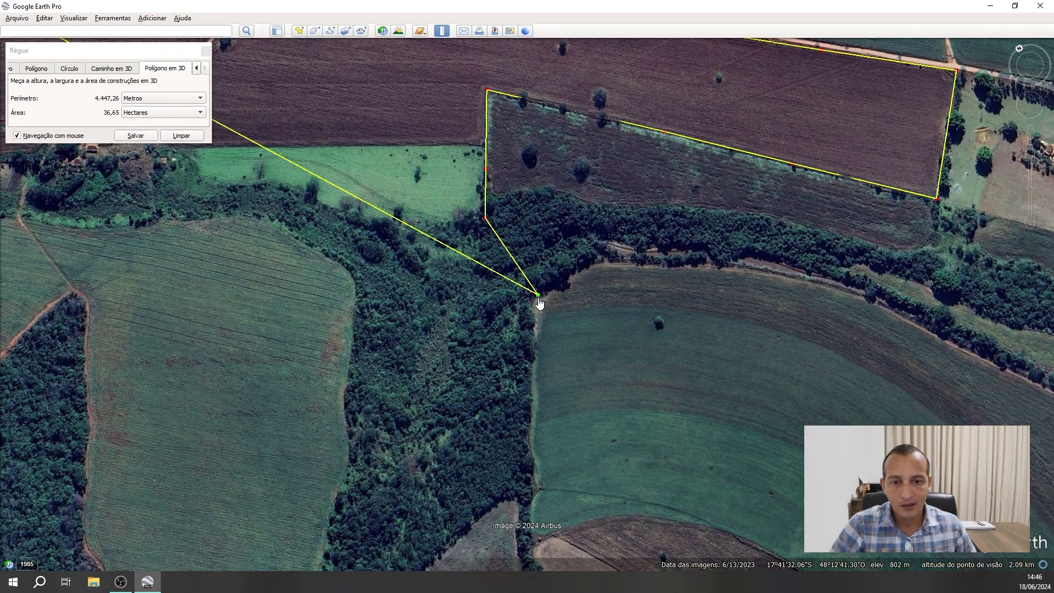
{"action": "left_click_drag", "start_coordinate": [539, 295], "coordinate": [577, 341]}
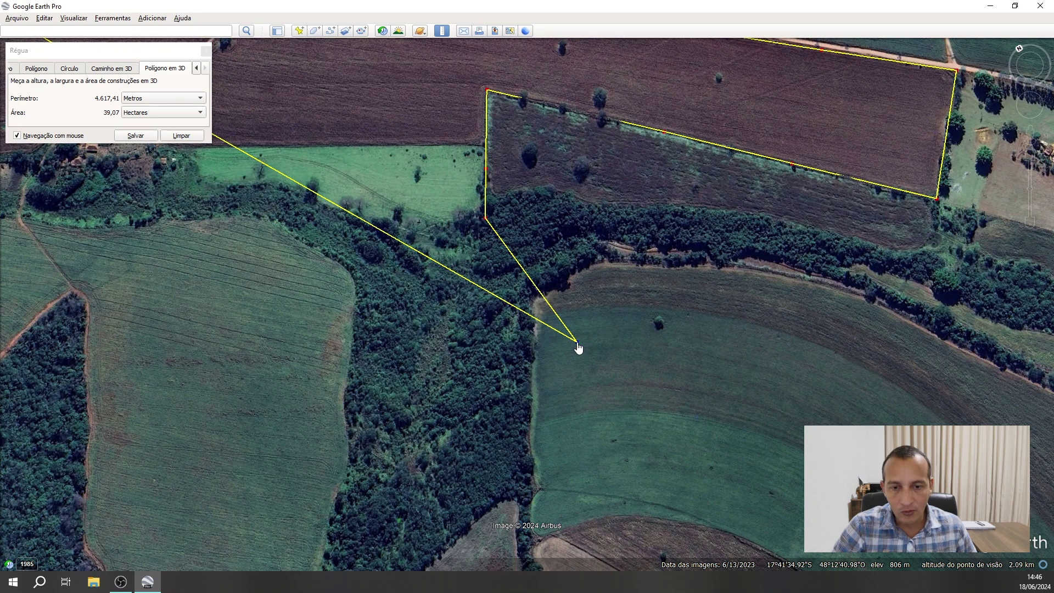
{"action": "left_click_drag", "start_coordinate": [577, 343], "coordinate": [533, 302]}
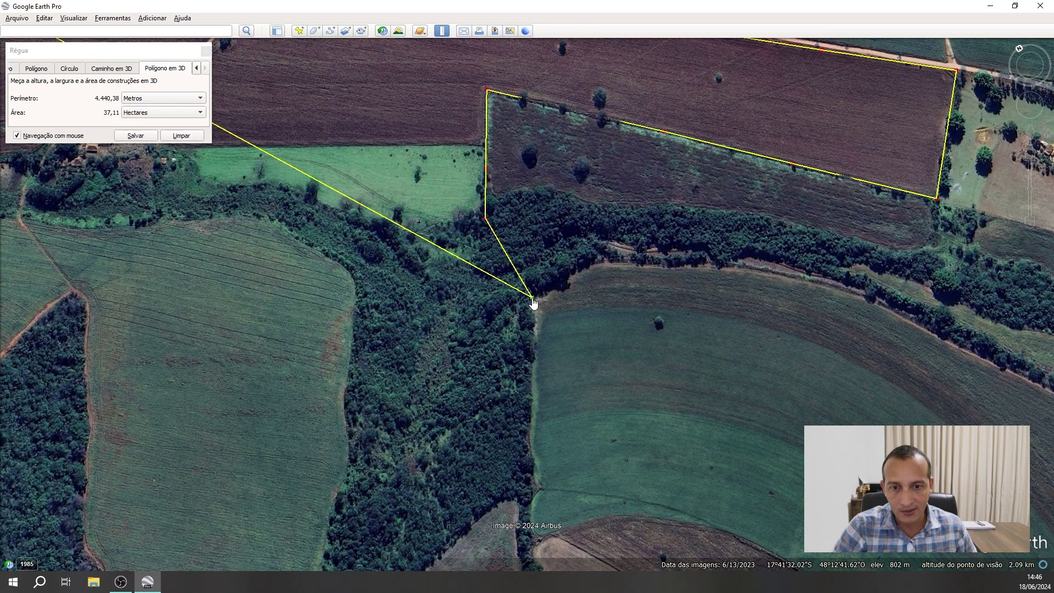
Remove the last two polygon vertices and re-place them at the bright green pasture's lower corner and the semicircular field's upper-left corner.
{"action": "right_click", "coordinate": [605, 334]}
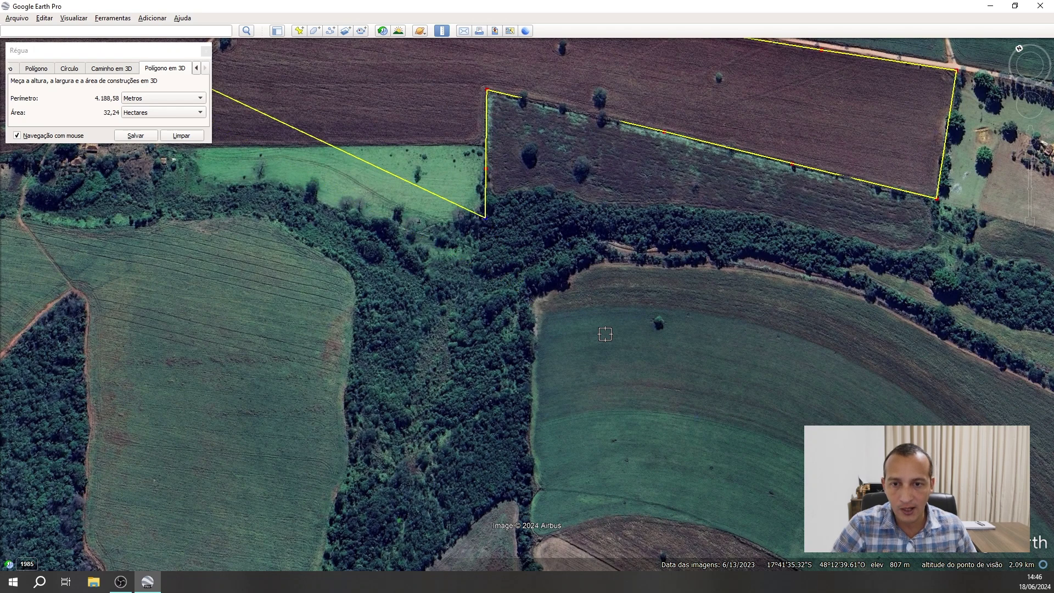
{"action": "right_click", "coordinate": [605, 334]}
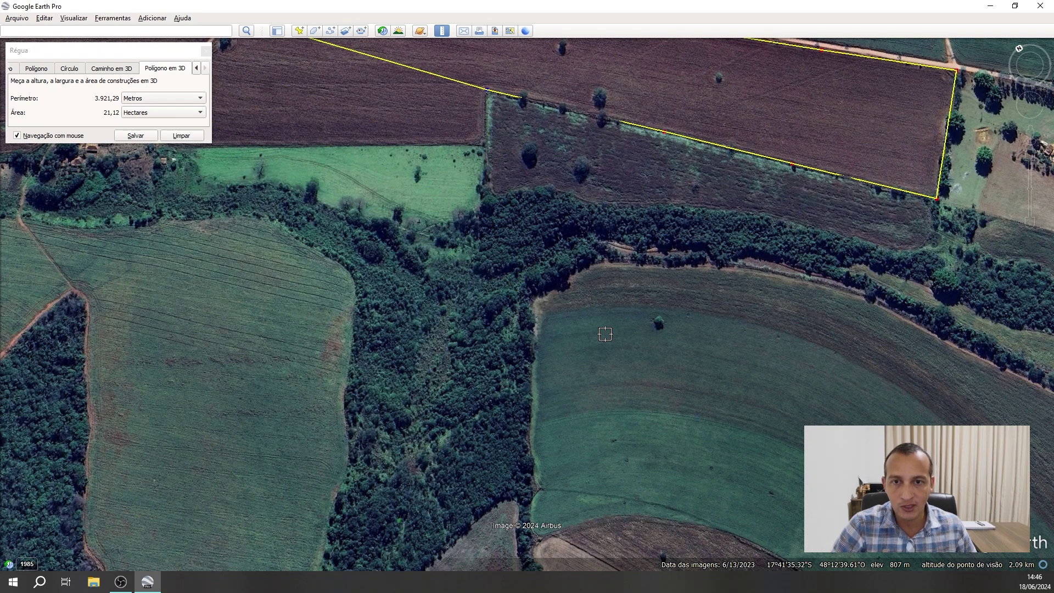
{"action": "left_click", "coordinate": [485, 199]}
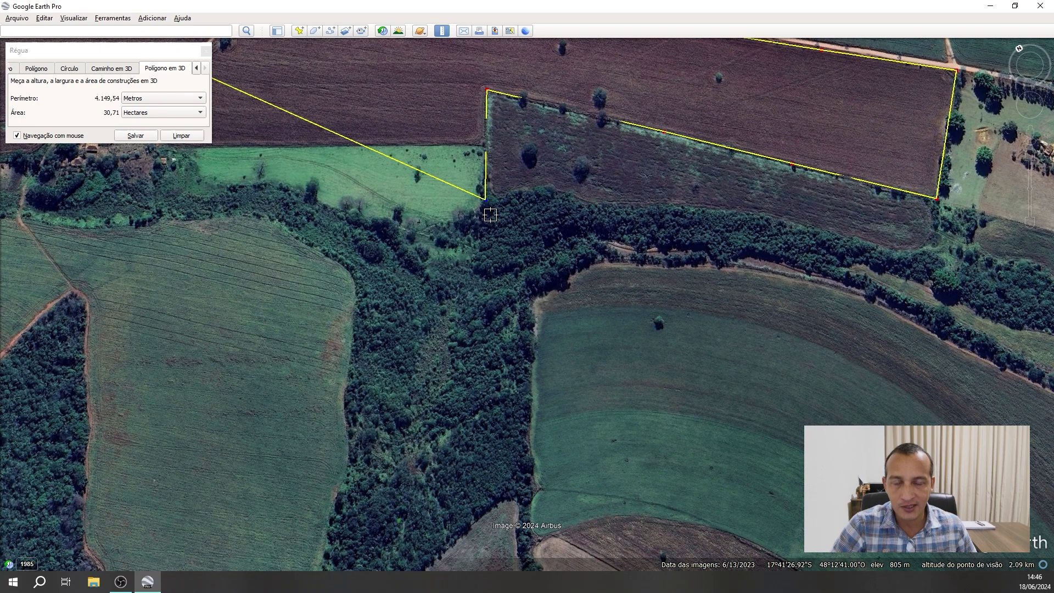
{"action": "right_click", "coordinate": [527, 269]}
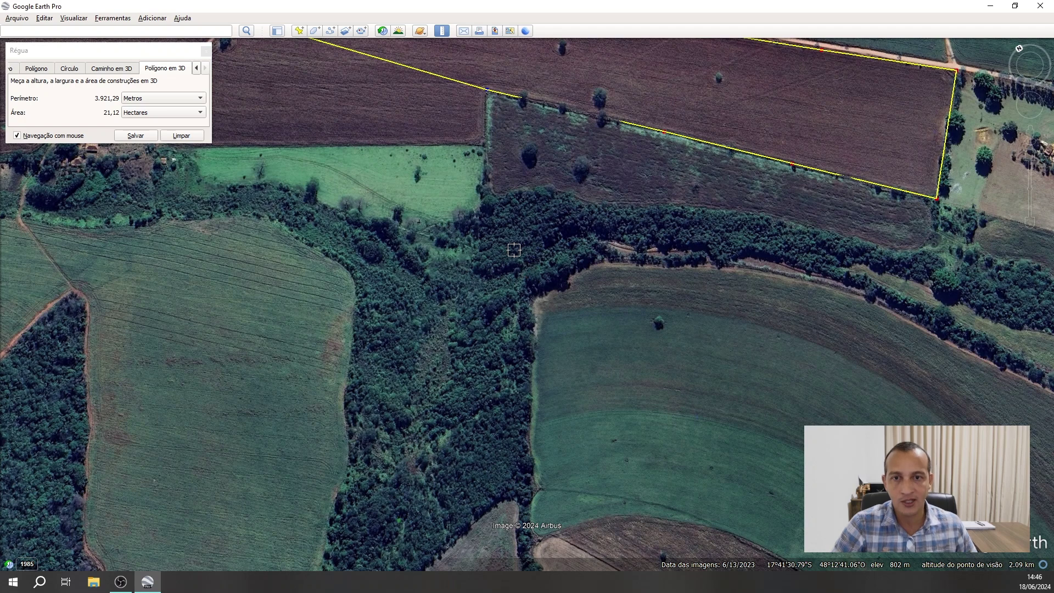
{"action": "left_click", "coordinate": [488, 202]}
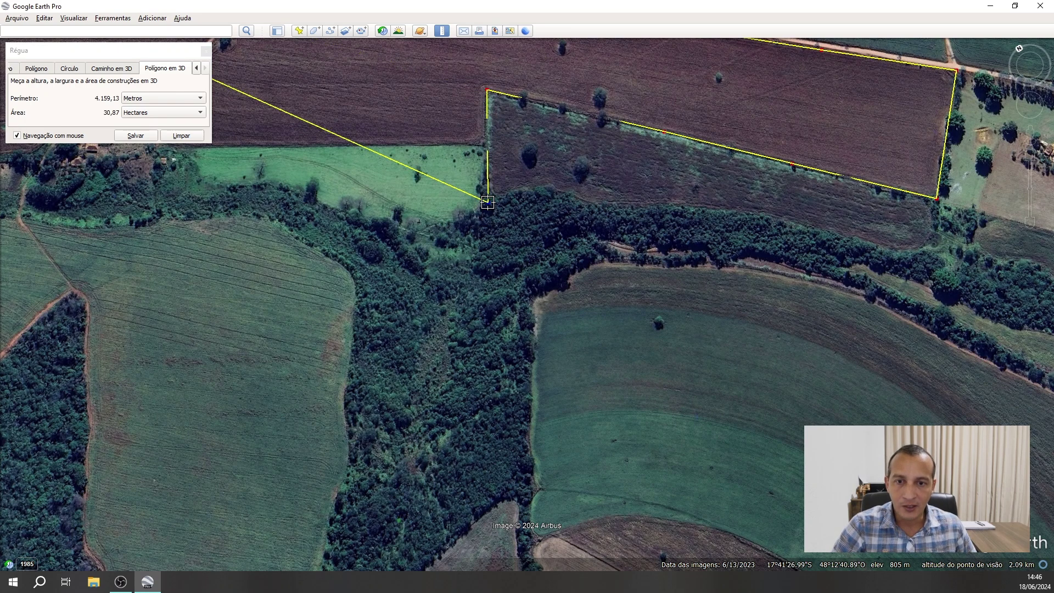
{"action": "left_click", "coordinate": [536, 291]}
Trace the polygon down the semicircular field's straight edge to just above the reddish field's tip, nudging the vertices onto the tree line.
{"action": "left_click_drag", "start_coordinate": [537, 290], "coordinate": [538, 158]}
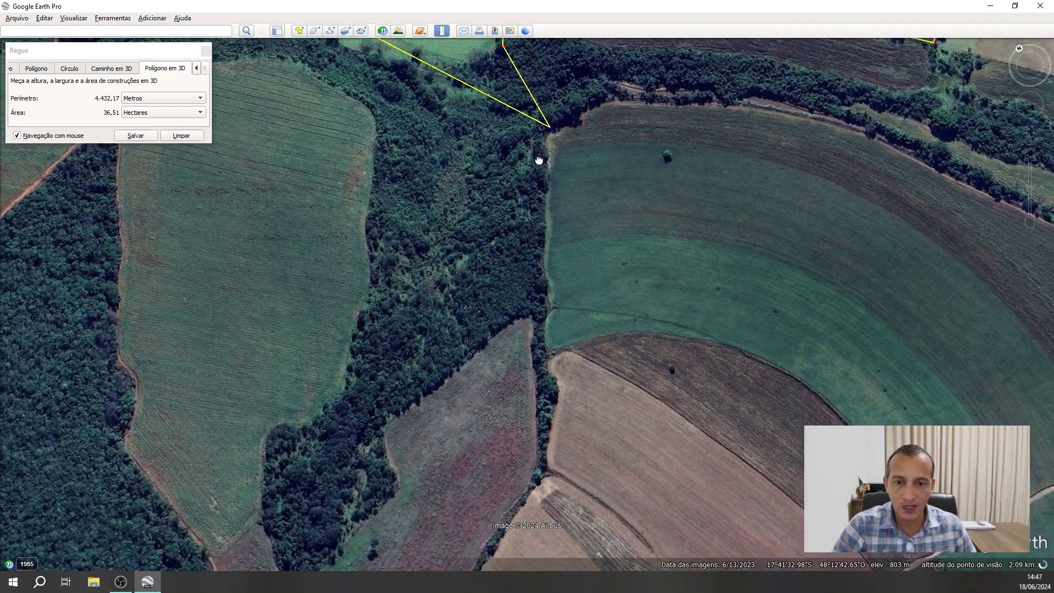
{"action": "left_click", "coordinate": [537, 256]}
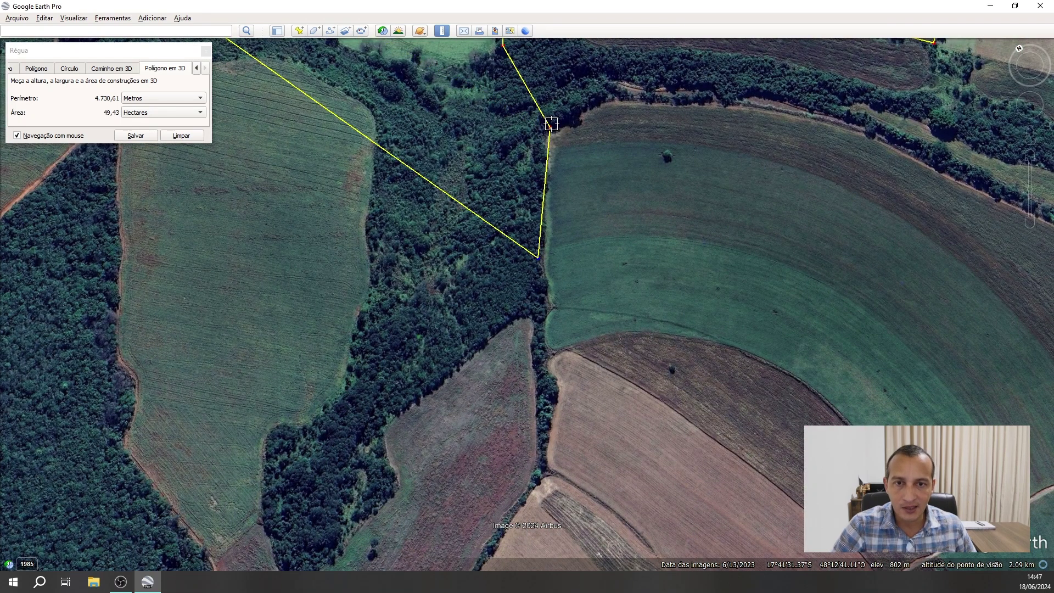
{"action": "left_click_drag", "start_coordinate": [551, 131], "coordinate": [545, 133]}
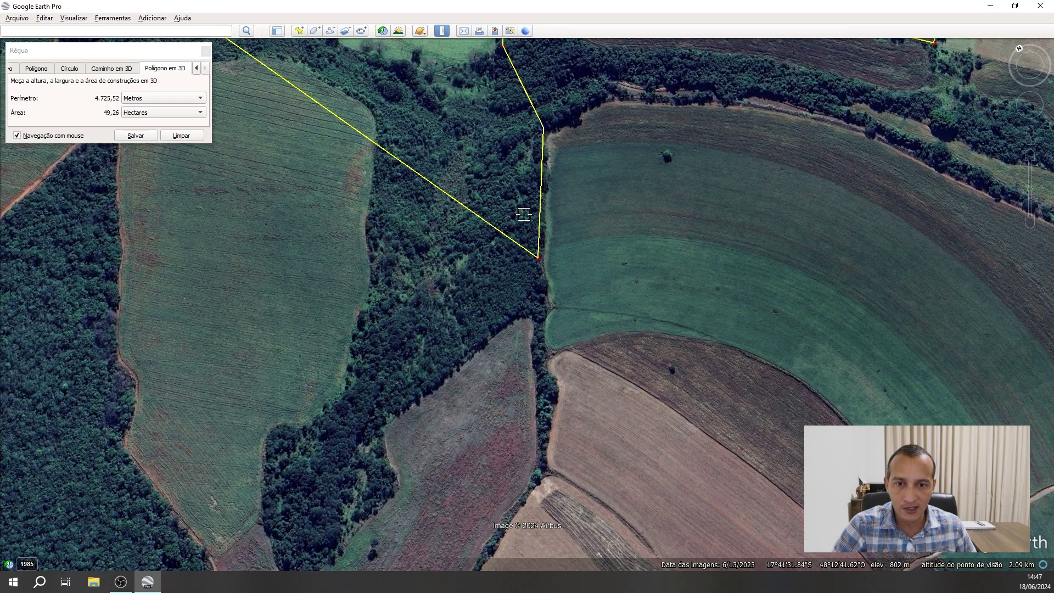
{"action": "left_click_drag", "start_coordinate": [537, 261], "coordinate": [538, 259]}
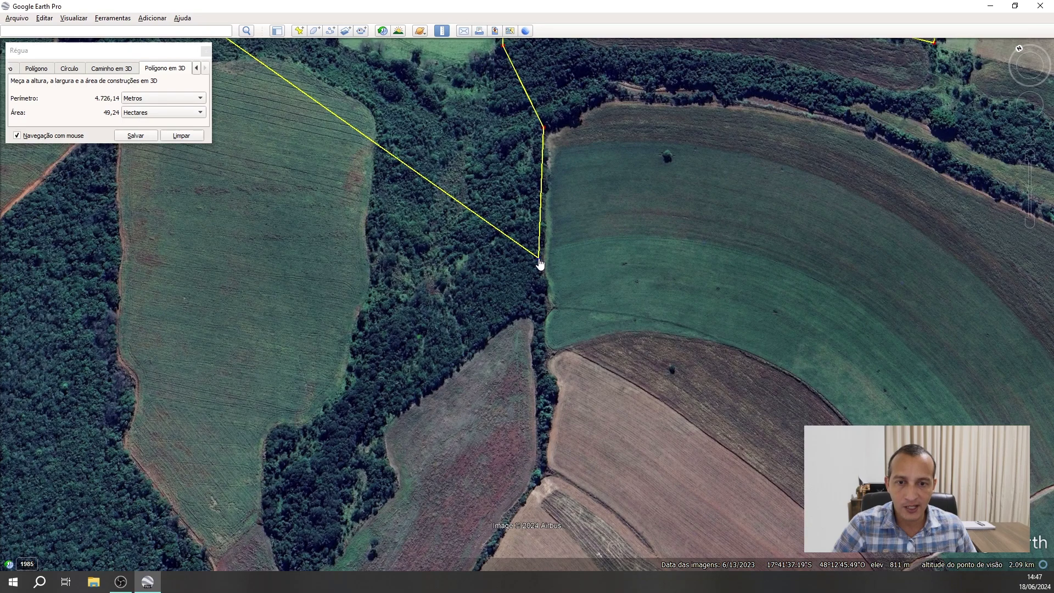
{"action": "left_click", "coordinate": [536, 298]}
Extend the polygon along the border between the woods and the reddish field to that field's inner corner.
{"action": "left_click_drag", "start_coordinate": [517, 323], "coordinate": [589, 251]}
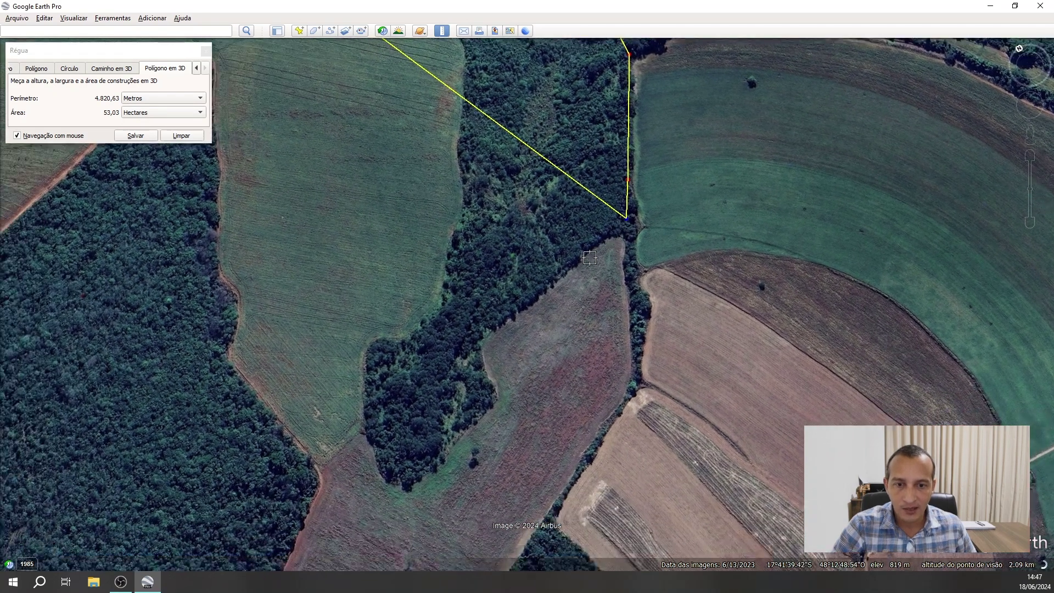
{"action": "scroll", "coordinate": [590, 251], "scroll_direction": "up", "scroll_amount": 3}
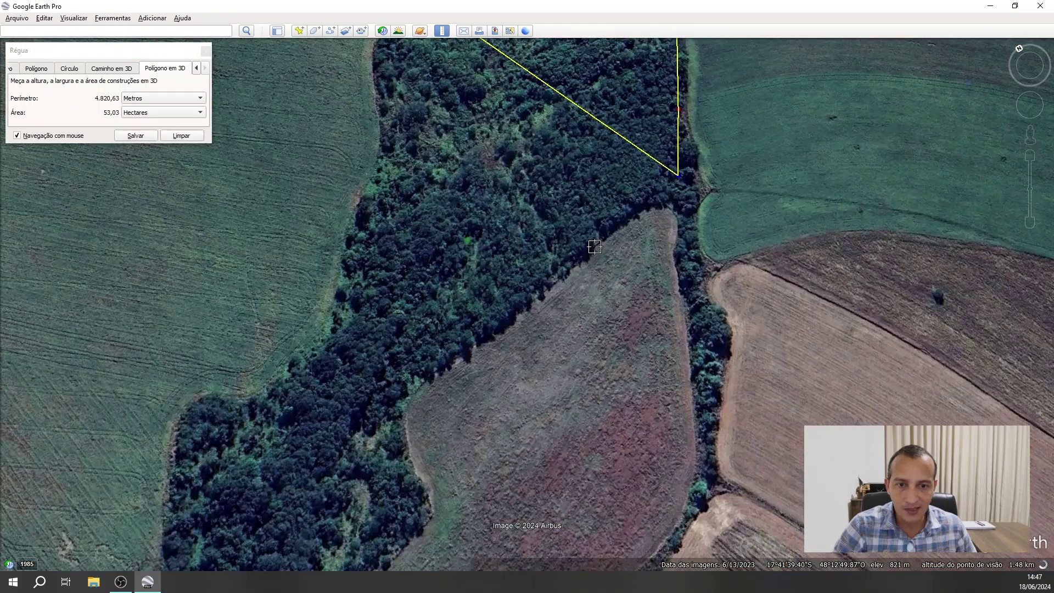
{"action": "left_click", "coordinate": [593, 245]}
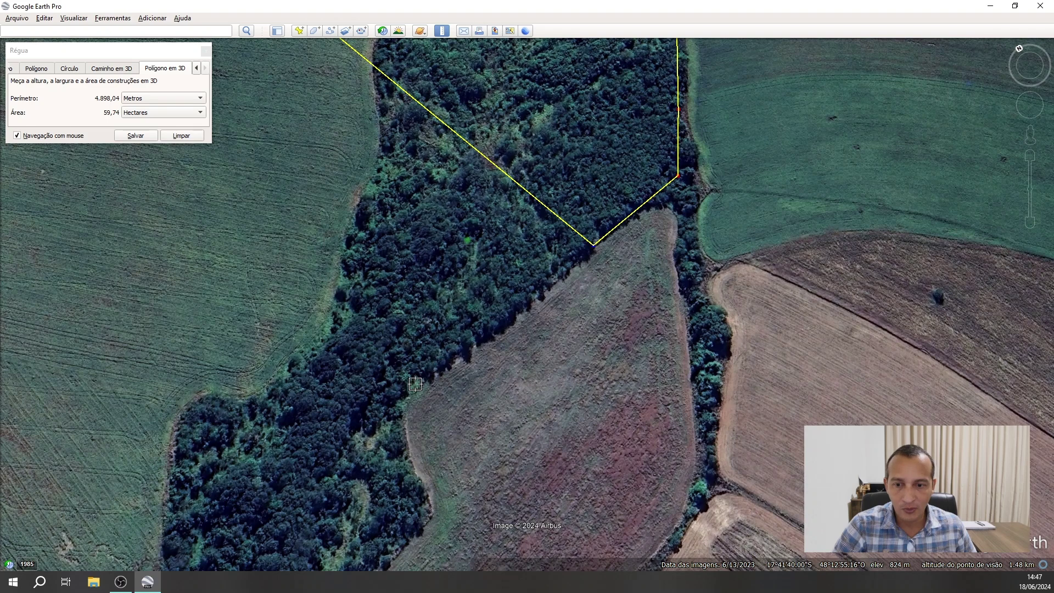
{"action": "left_click", "coordinate": [411, 395]}
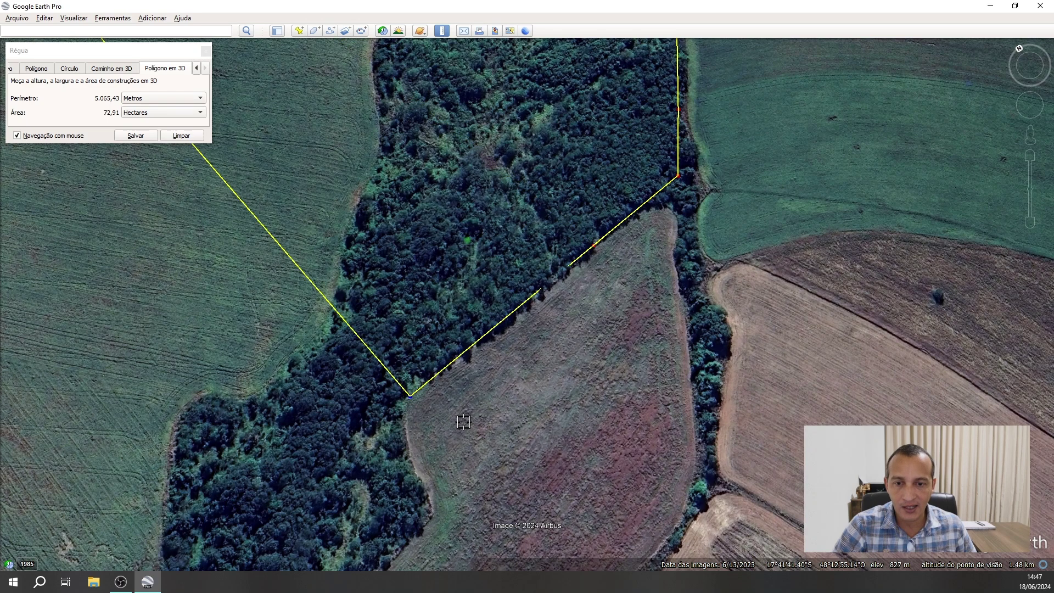
Continue the polygon across the woods and along the green field's lower edge to the dirt track beside the large forest.
{"action": "left_click_drag", "start_coordinate": [464, 412], "coordinate": [627, 206]}
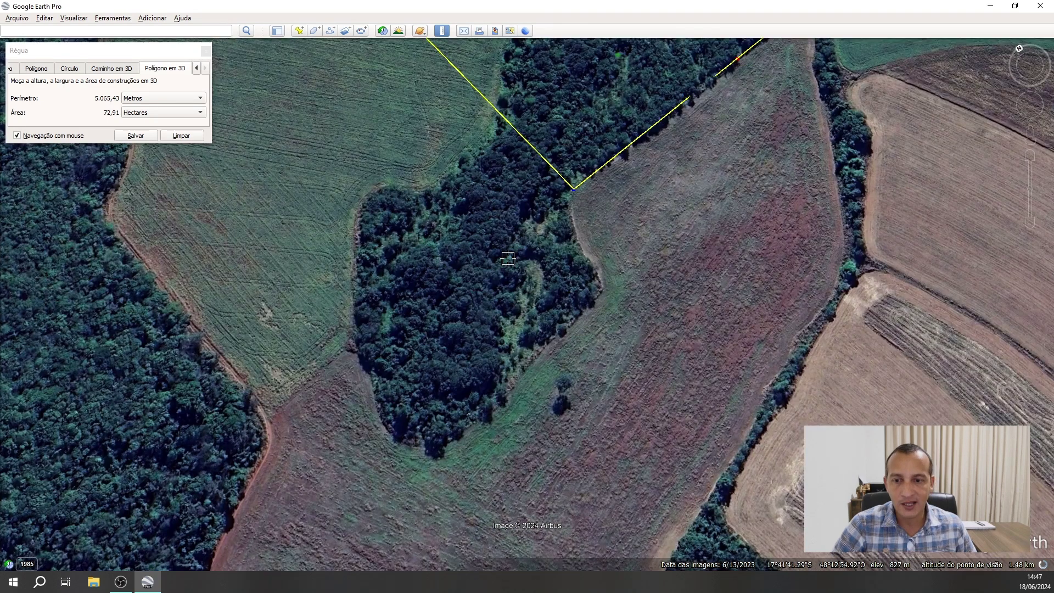
{"action": "left_click", "coordinate": [356, 332]}
{"action": "left_click_drag", "start_coordinate": [330, 365], "coordinate": [491, 191]}
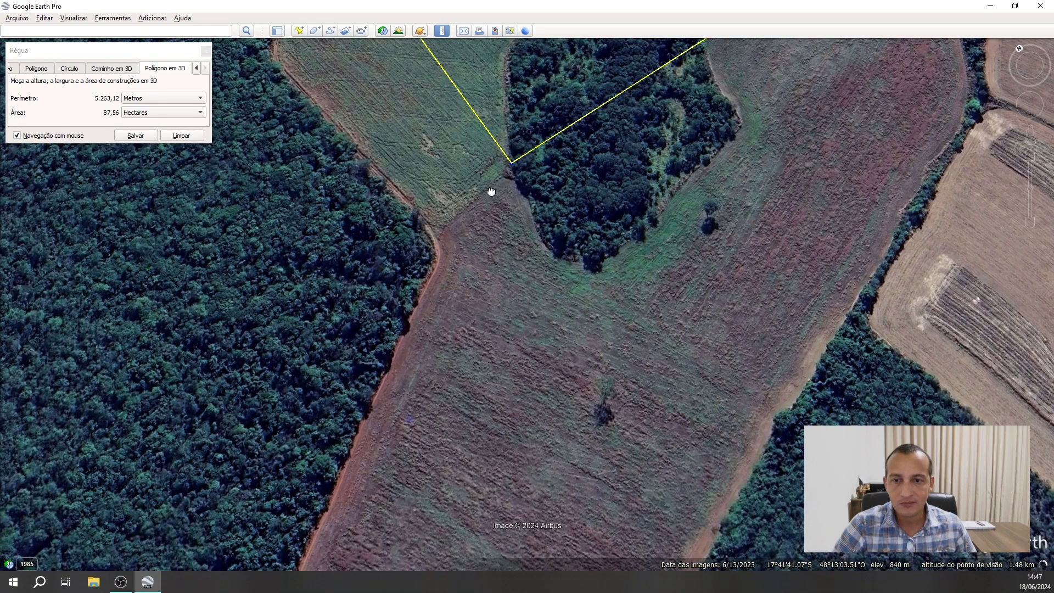
{"action": "left_click", "coordinate": [433, 237]}
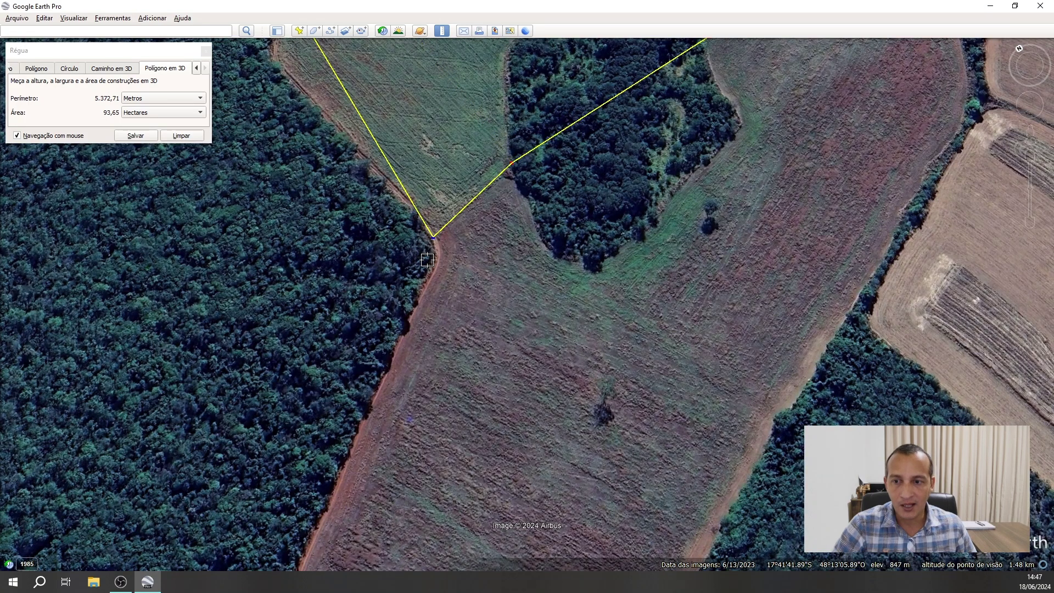
{"action": "left_click", "coordinate": [427, 260]}
Carry the polygon across the large forest to the green field's lower tip and on to the bend at the reddish field's top corner.
{"action": "scroll", "coordinate": [454, 266], "scroll_direction": "down", "scroll_amount": 1}
{"action": "scroll", "coordinate": [454, 259], "scroll_direction": "down", "scroll_amount": 2}
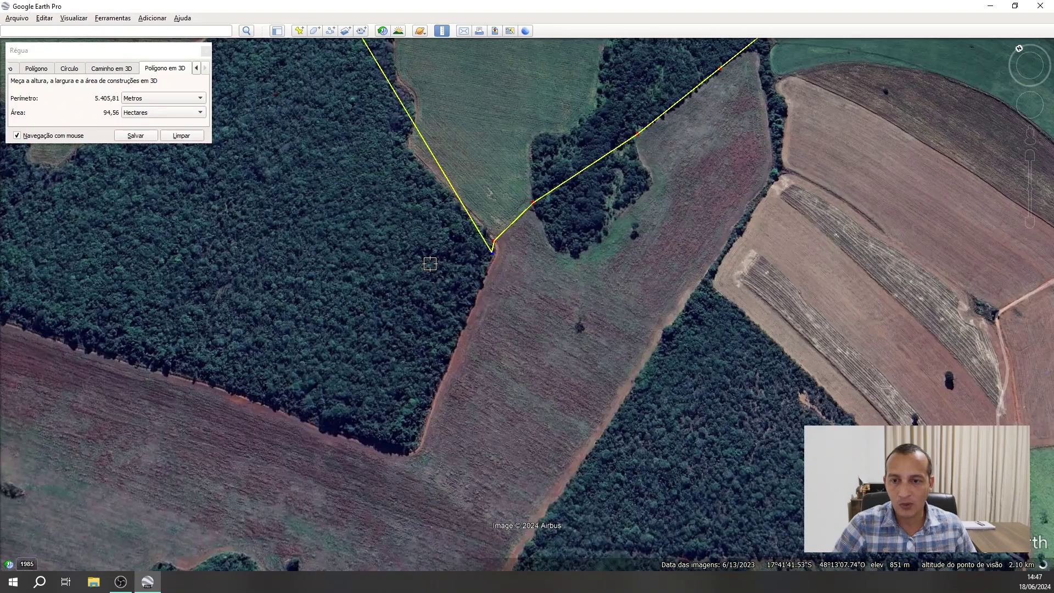
{"action": "left_click_drag", "start_coordinate": [493, 294], "coordinate": [606, 327]}
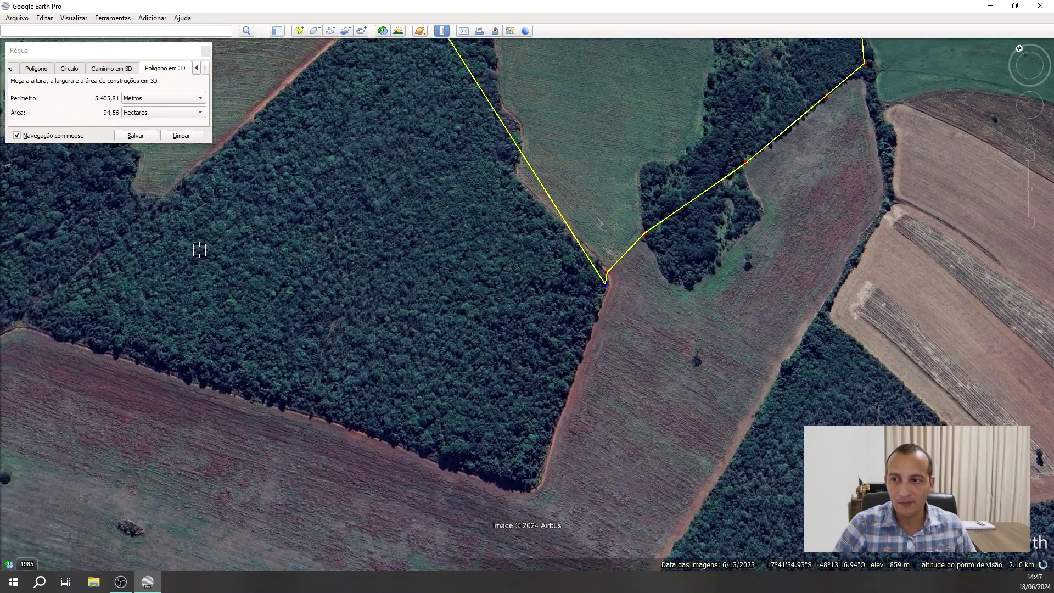
{"action": "left_click", "coordinate": [162, 198]}
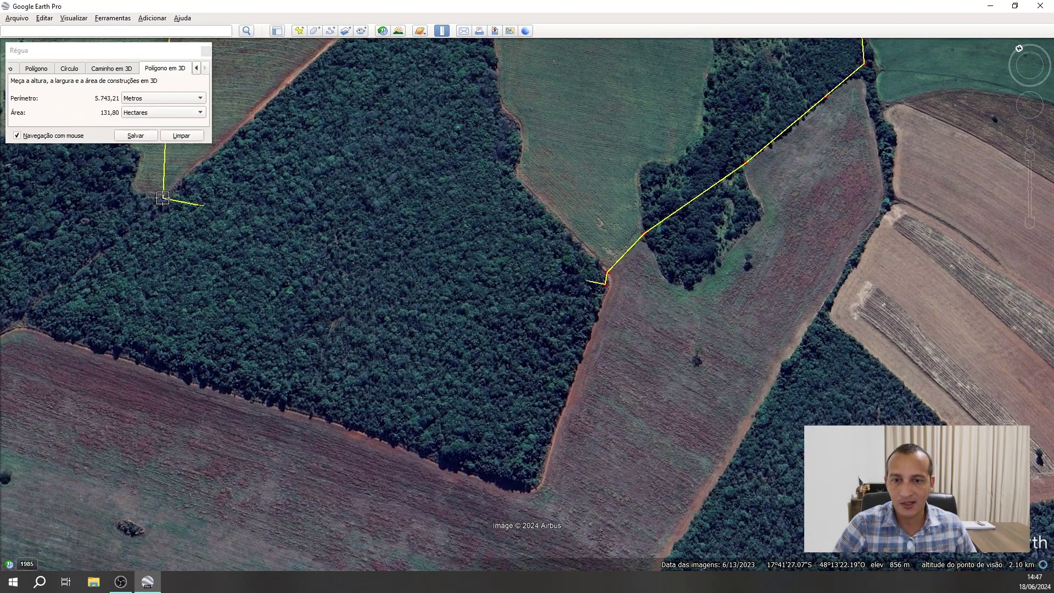
{"action": "left_click_drag", "start_coordinate": [164, 232], "coordinate": [537, 223]}
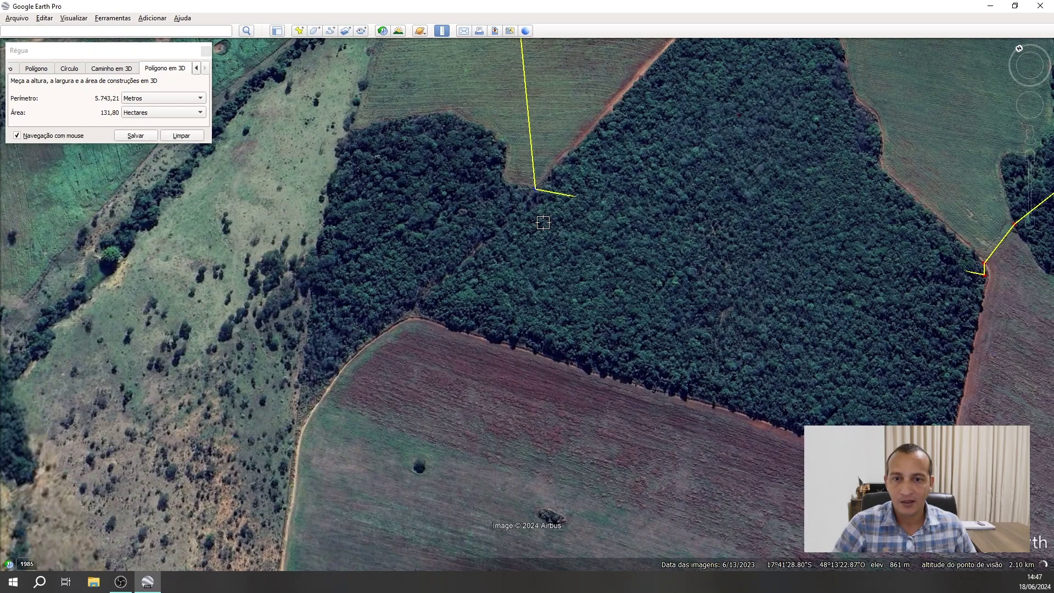
{"action": "left_click", "coordinate": [408, 312]}
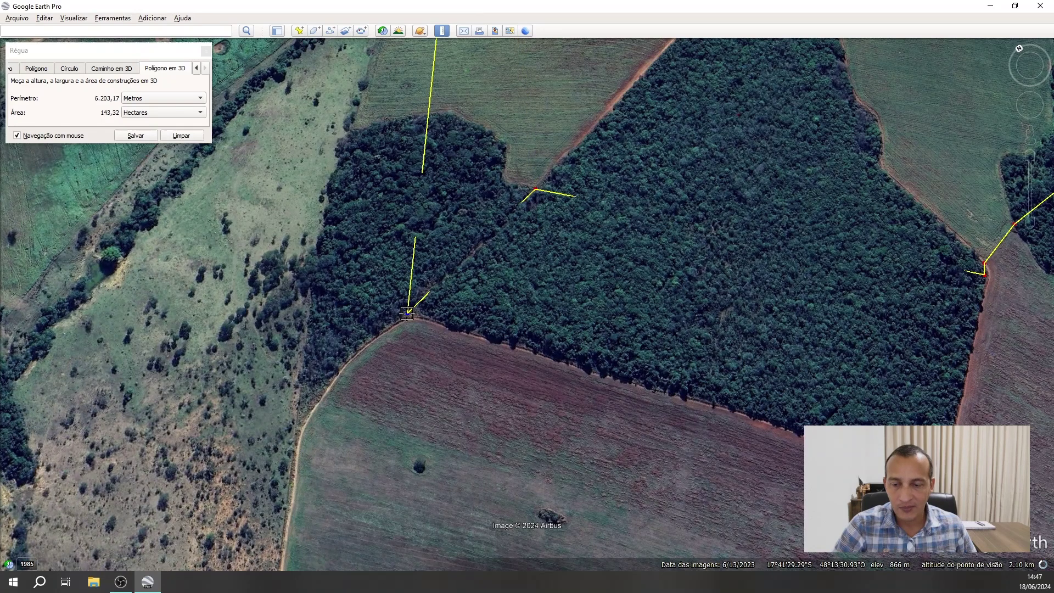
Trace the curved dirt track around the reddish field with closely spaced vertices down to the woods' lower tip.
{"action": "left_click", "coordinate": [383, 328]}
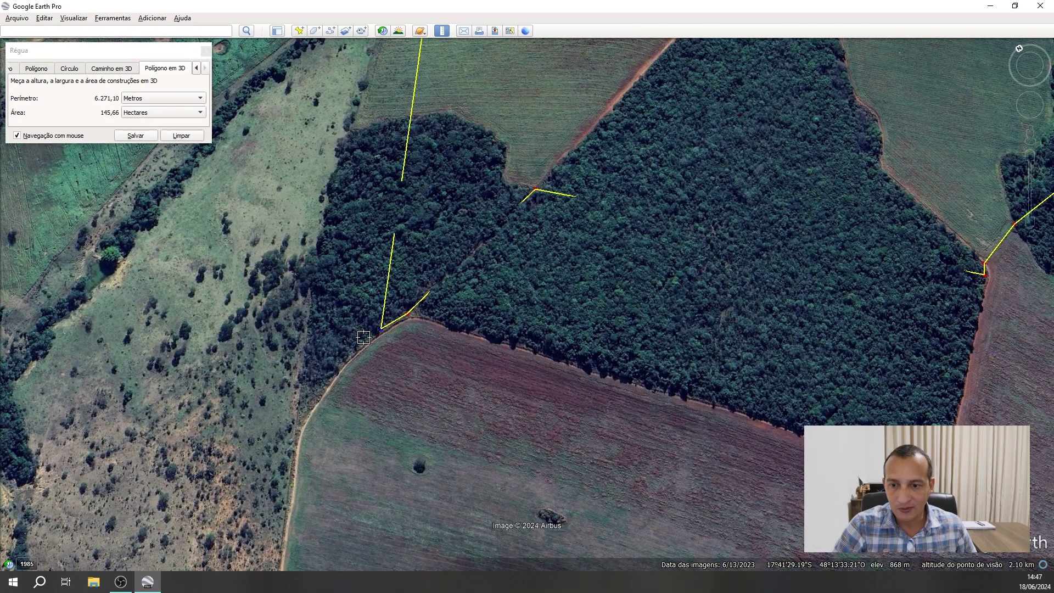
{"action": "left_click", "coordinate": [364, 336]}
{"action": "left_click", "coordinate": [348, 351]}
{"action": "left_click", "coordinate": [336, 360]}
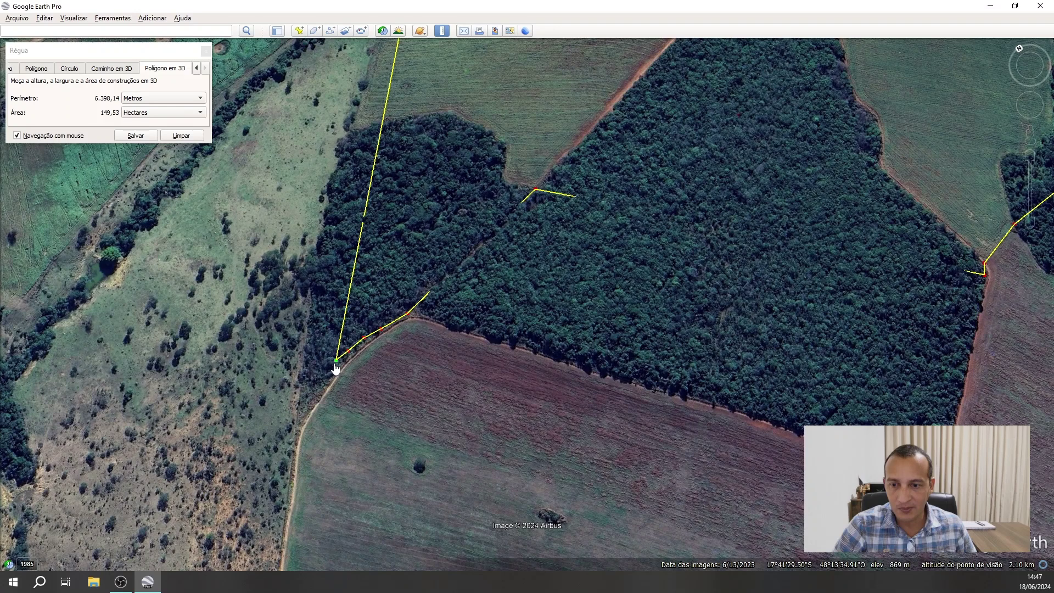
{"action": "left_click", "coordinate": [324, 379]}
{"action": "left_click", "coordinate": [310, 398]}
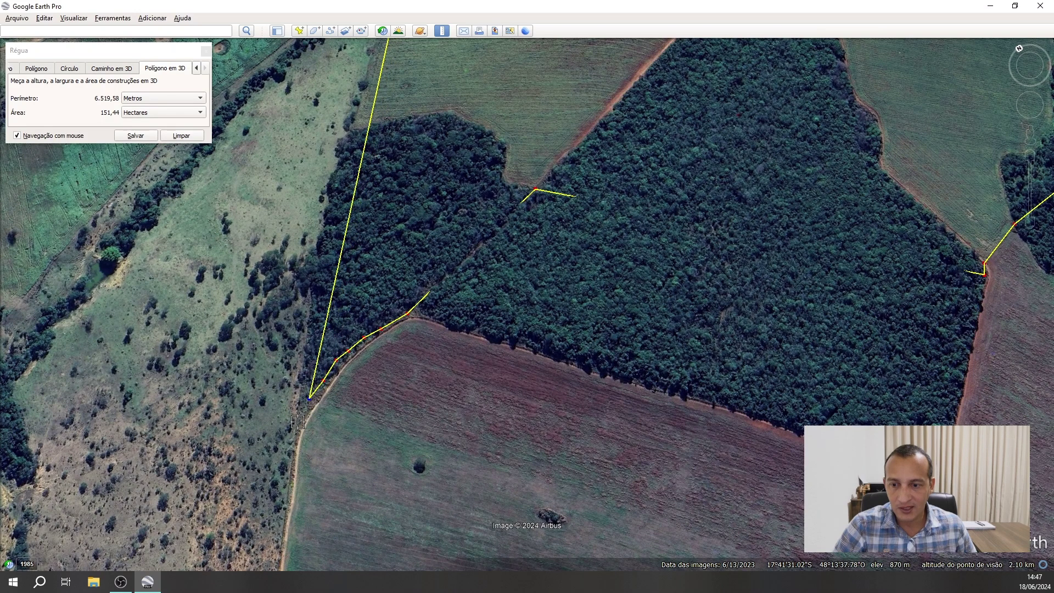
{"action": "left_click", "coordinate": [297, 426]}
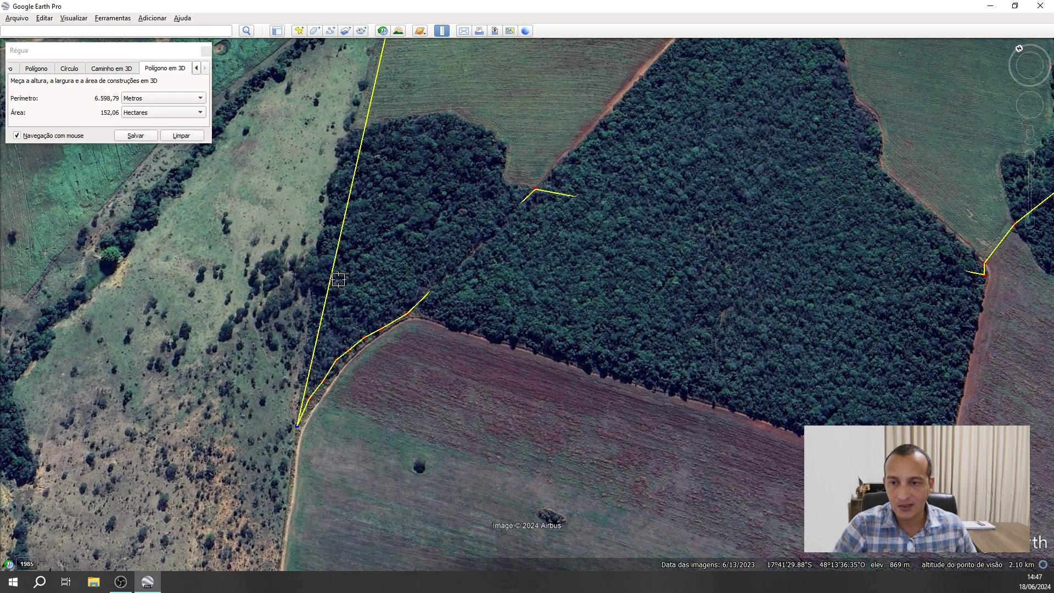
Run the polygon up the outer edge of the woods with one vertex midway and one at the upper corner, discarding a misplaced vertex.
{"action": "left_click", "coordinate": [339, 165]}
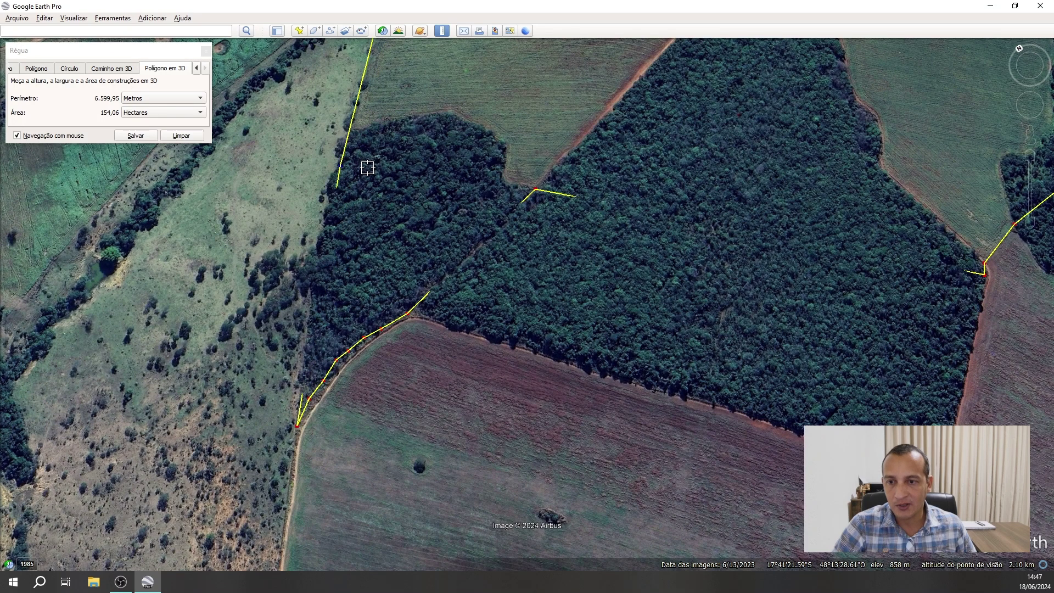
{"action": "key", "text": "Delete"}
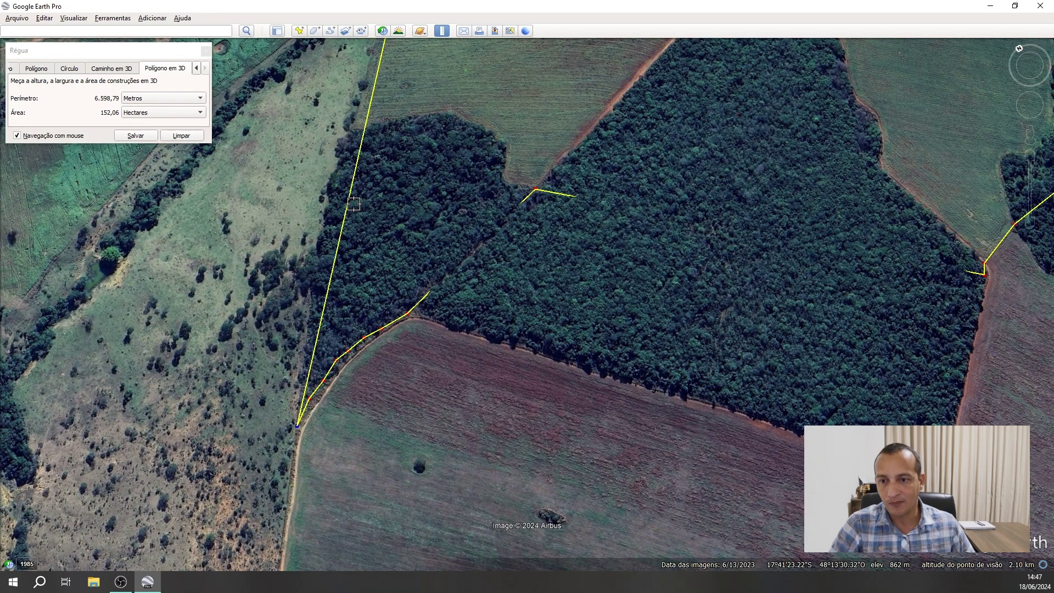
{"action": "left_click", "coordinate": [314, 278]}
{"action": "left_click", "coordinate": [352, 126]}
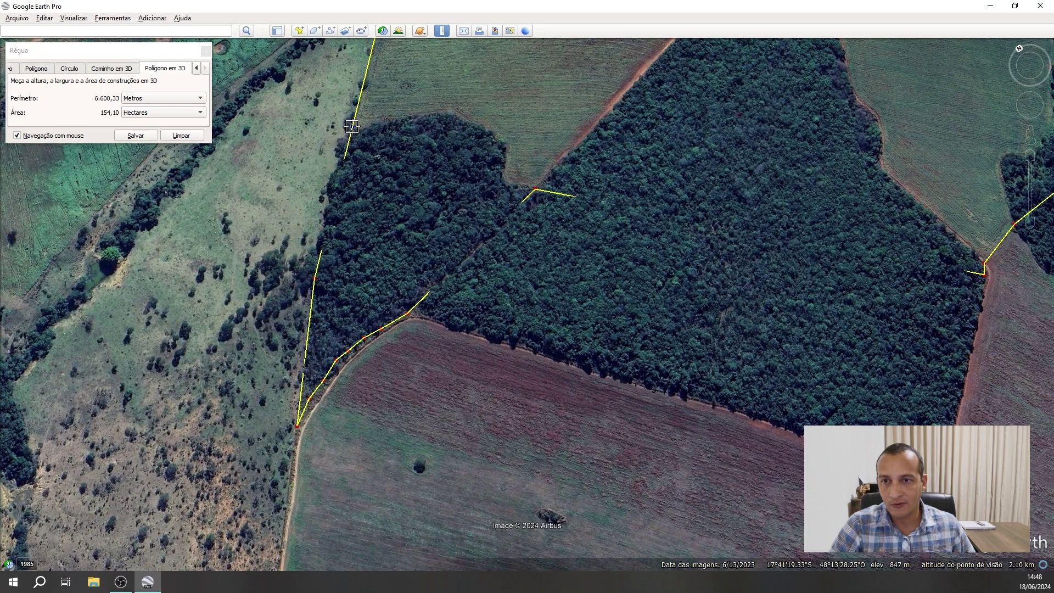
Fine-tune the polygon vertex at the brown field's upper-left corner, moving it closer to the dirt road junction.
{"action": "left_click_drag", "start_coordinate": [351, 126], "coordinate": [420, 376]}
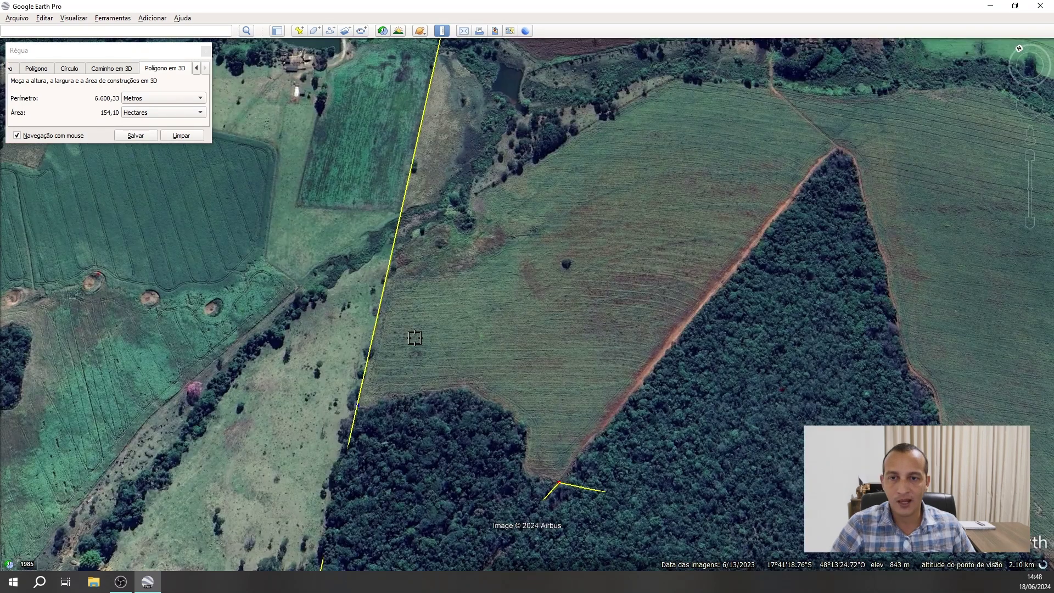
{"action": "left_click_drag", "start_coordinate": [467, 179], "coordinate": [471, 228]}
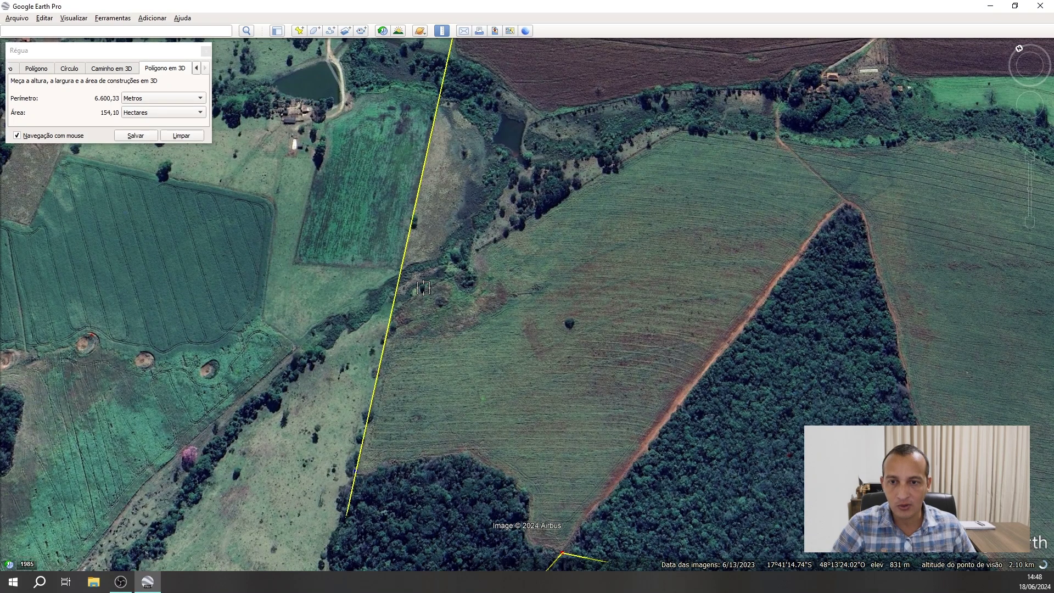
{"action": "left_click_drag", "start_coordinate": [424, 287], "coordinate": [470, 468]}
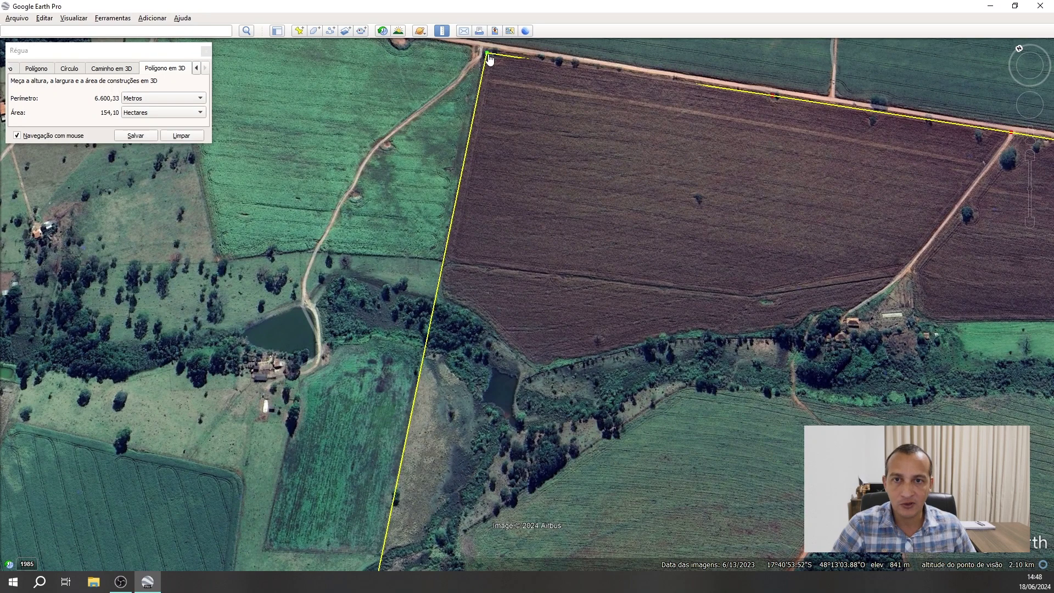
{"action": "left_click_drag", "start_coordinate": [490, 59], "coordinate": [486, 55]}
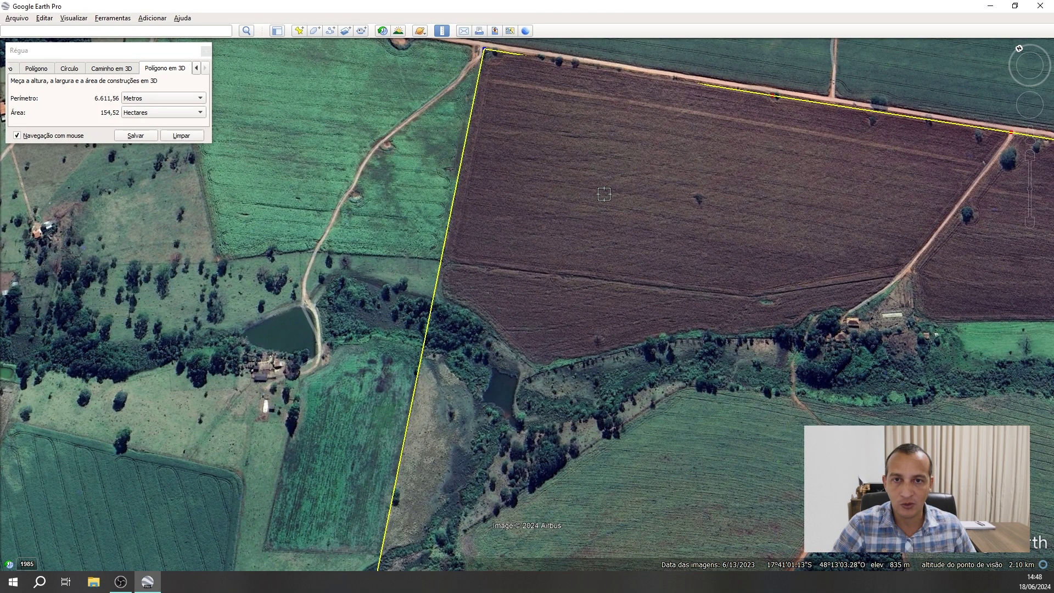
Review the complete property outline together with its perimeter and area.
{"action": "scroll", "coordinate": [604, 193], "scroll_direction": "down", "scroll_amount": 2}
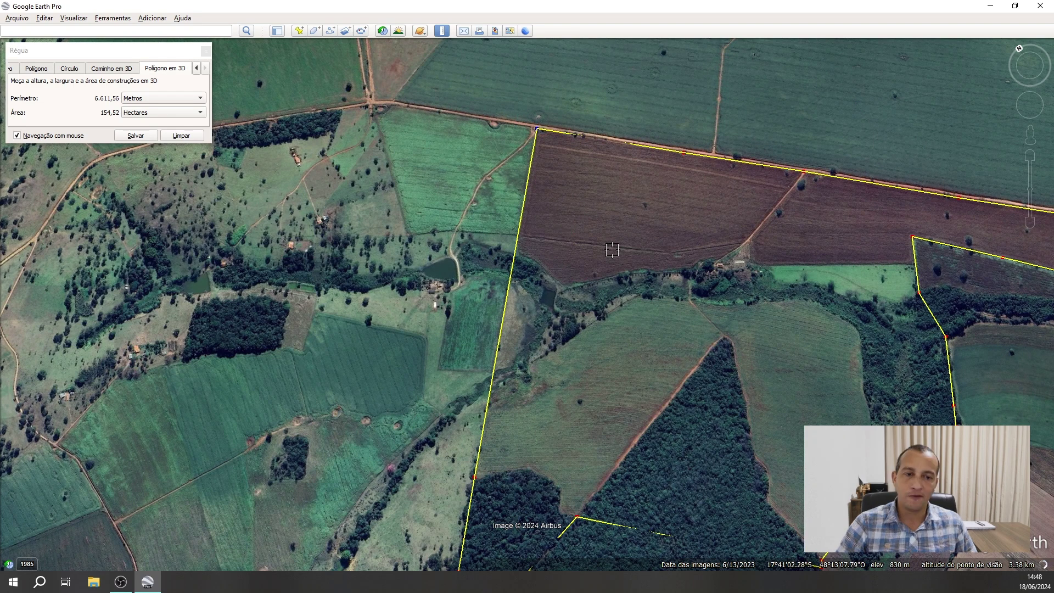
{"action": "scroll", "coordinate": [619, 260], "scroll_direction": "down", "scroll_amount": 3}
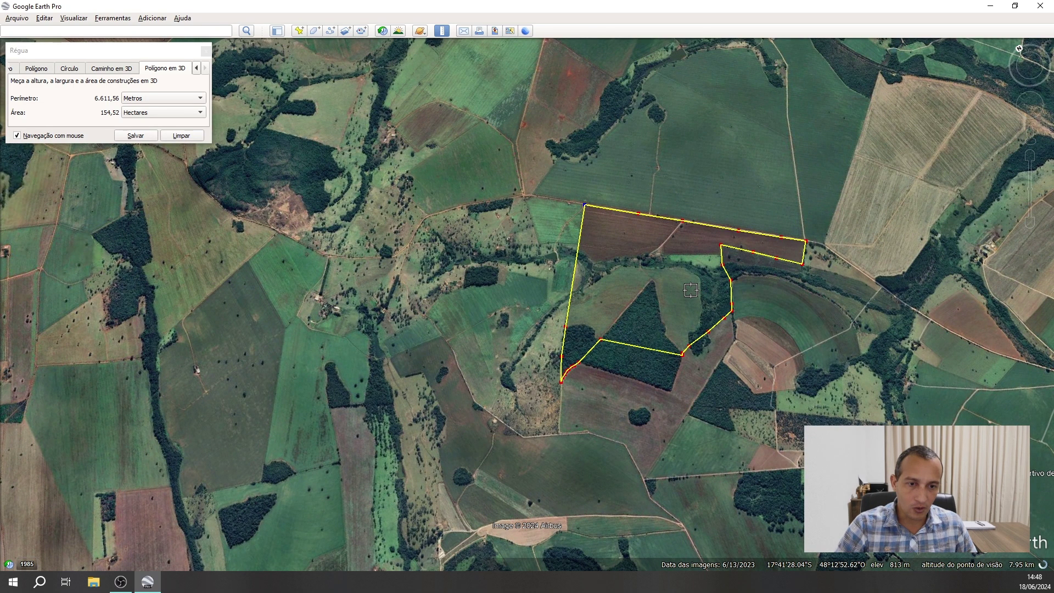
{"action": "right_click_drag", "start_coordinate": [721, 175], "coordinate": [711, 238]}
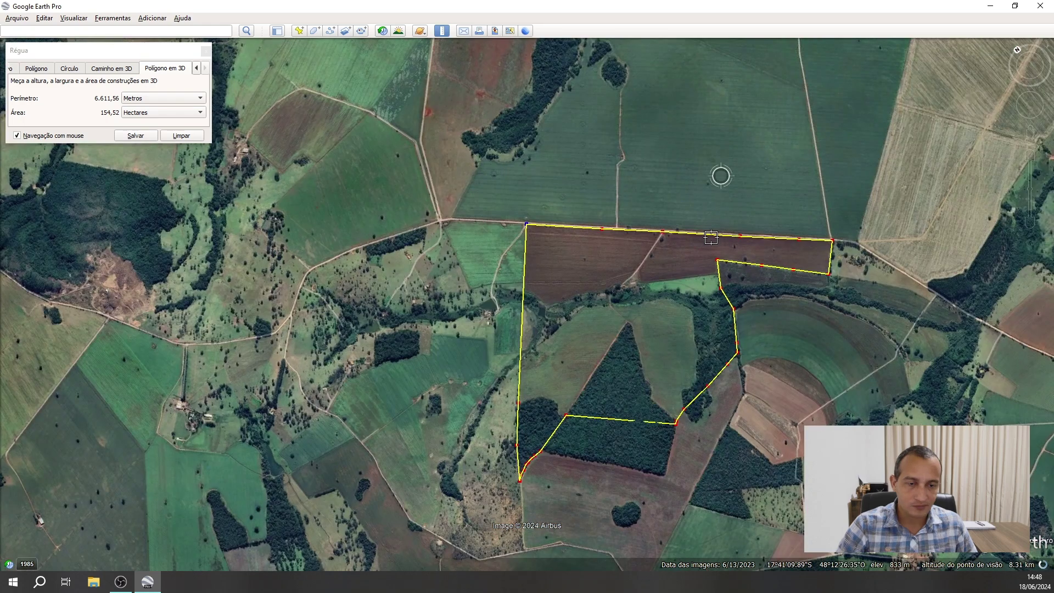
Examine the traced property outline against the surrounding farmland and town, from a wide view down to the full boundary.
{"action": "scroll", "coordinate": [675, 281], "scroll_direction": "down", "scroll_amount": 1}
{"action": "scroll", "coordinate": [675, 281], "scroll_direction": "down", "scroll_amount": 1}
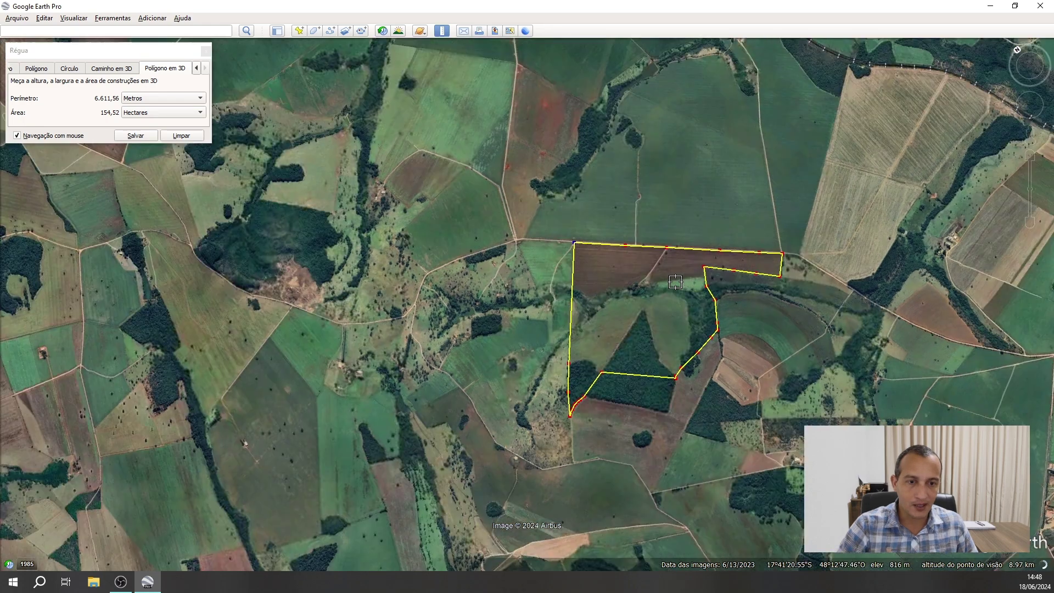
{"action": "scroll", "coordinate": [675, 282], "scroll_direction": "down", "scroll_amount": 2}
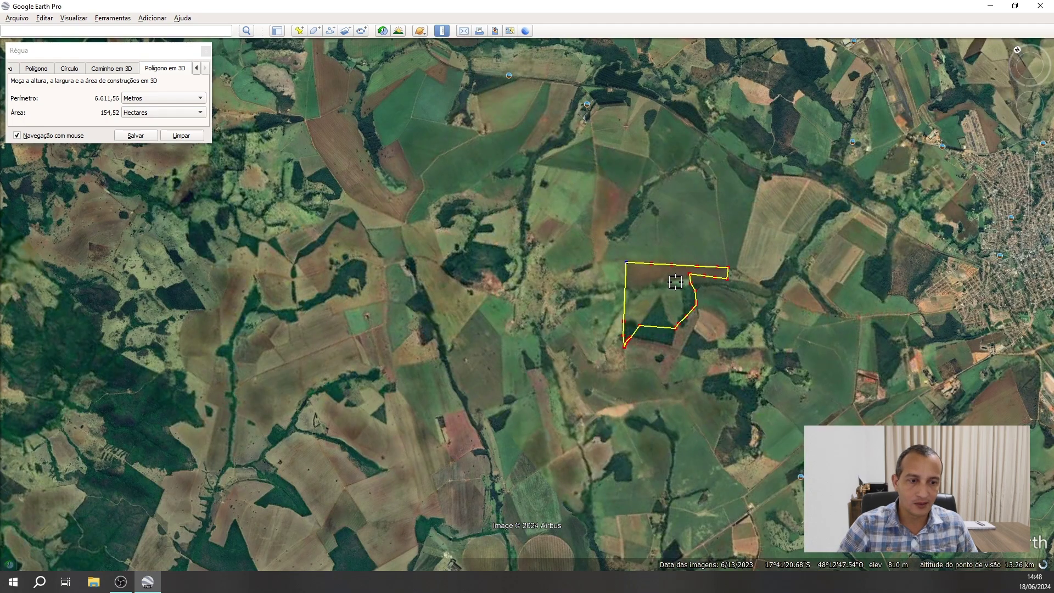
{"action": "scroll", "coordinate": [660, 300], "scroll_direction": "up", "scroll_amount": 2}
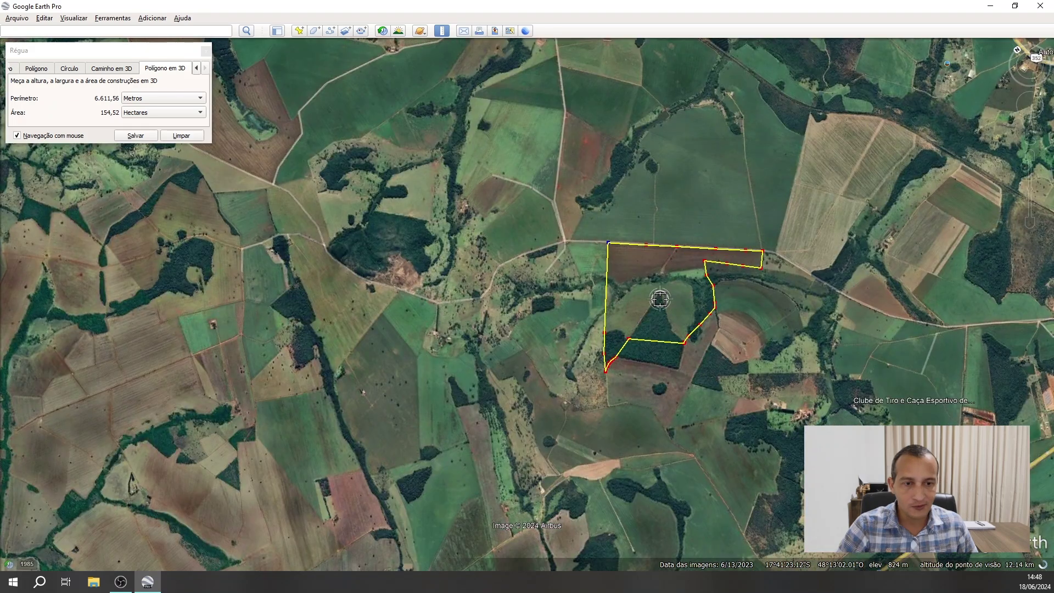
{"action": "scroll", "coordinate": [660, 299], "scroll_direction": "up", "scroll_amount": 3}
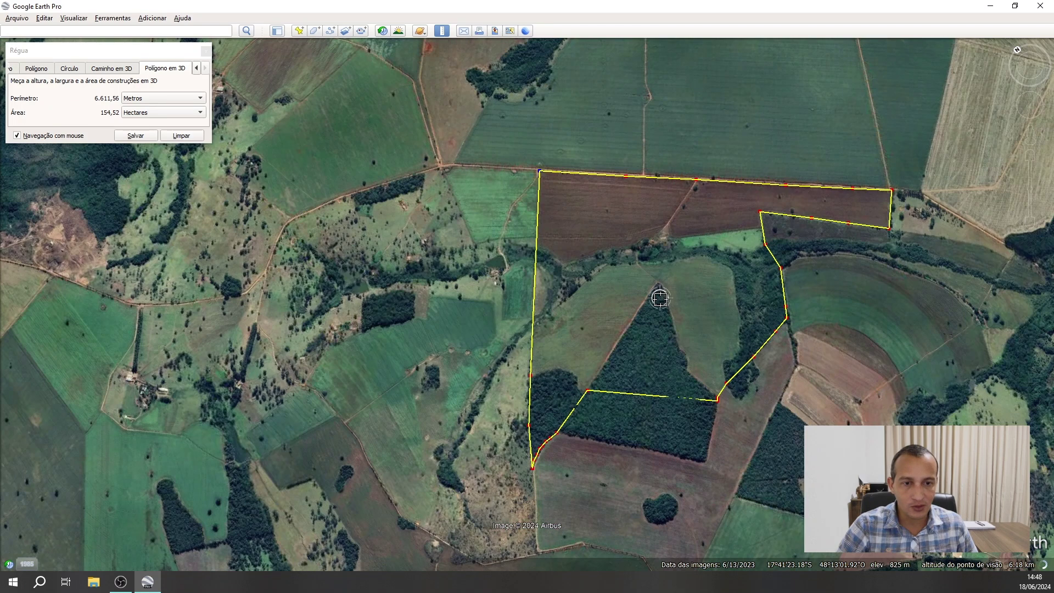
{"action": "left_click_drag", "start_coordinate": [660, 299], "coordinate": [564, 287]}
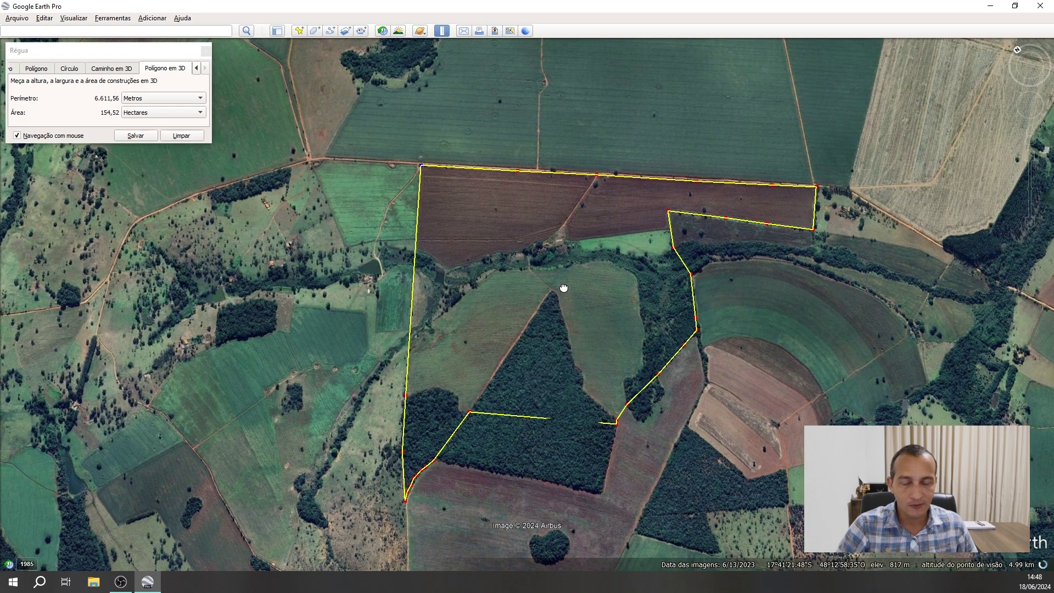
{"action": "scroll", "coordinate": [564, 288], "scroll_direction": "up", "scroll_amount": 1}
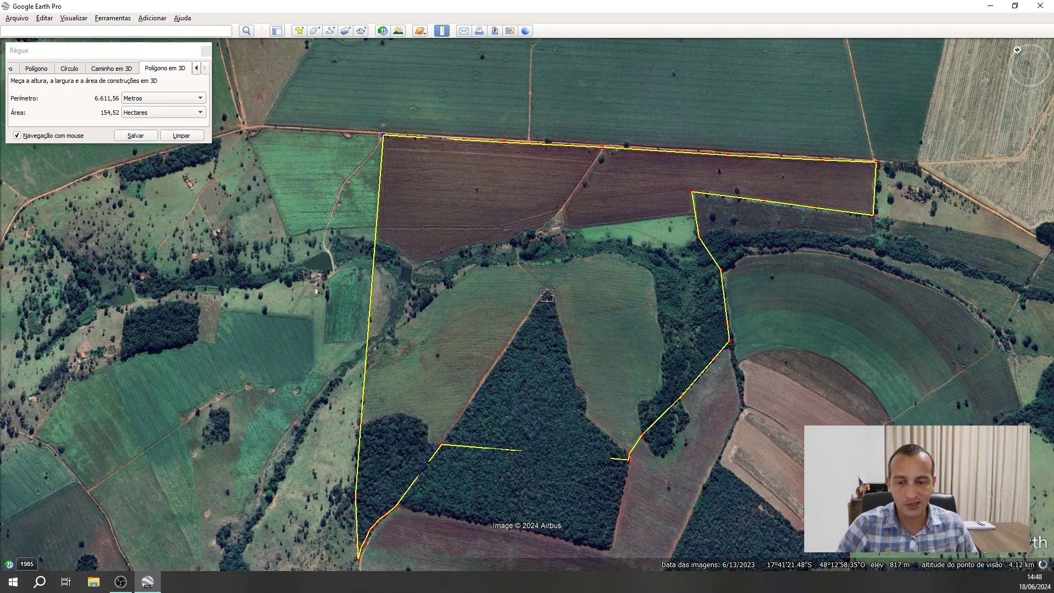
{"action": "left_click_drag", "start_coordinate": [547, 295], "coordinate": [560, 254]}
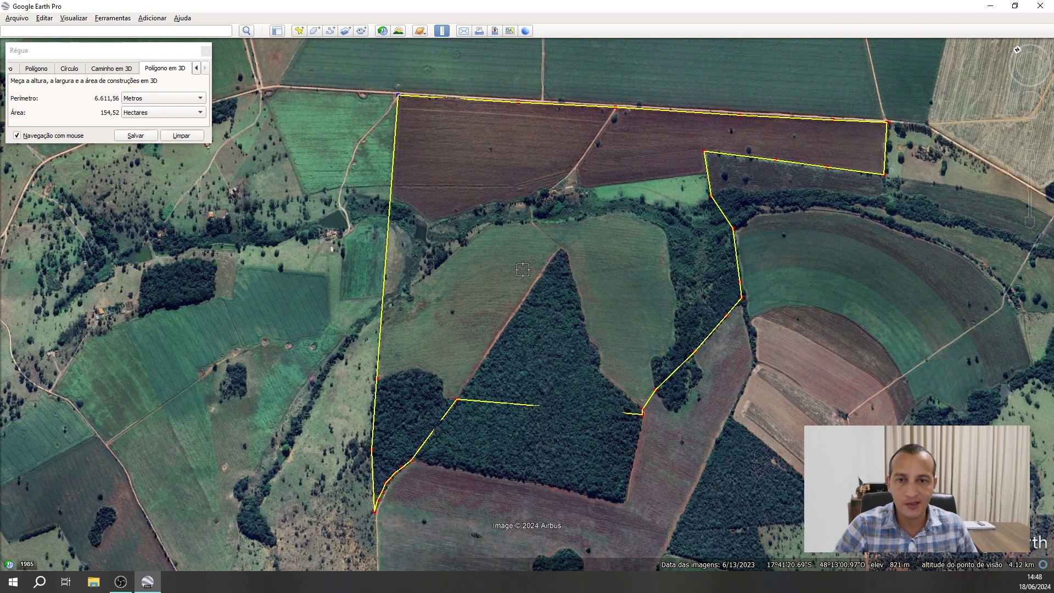
Start saving the measured boundary as a new polygon, with a white (#ffffff) outline and a line width of 2.5.
{"action": "left_click", "coordinate": [142, 135]}
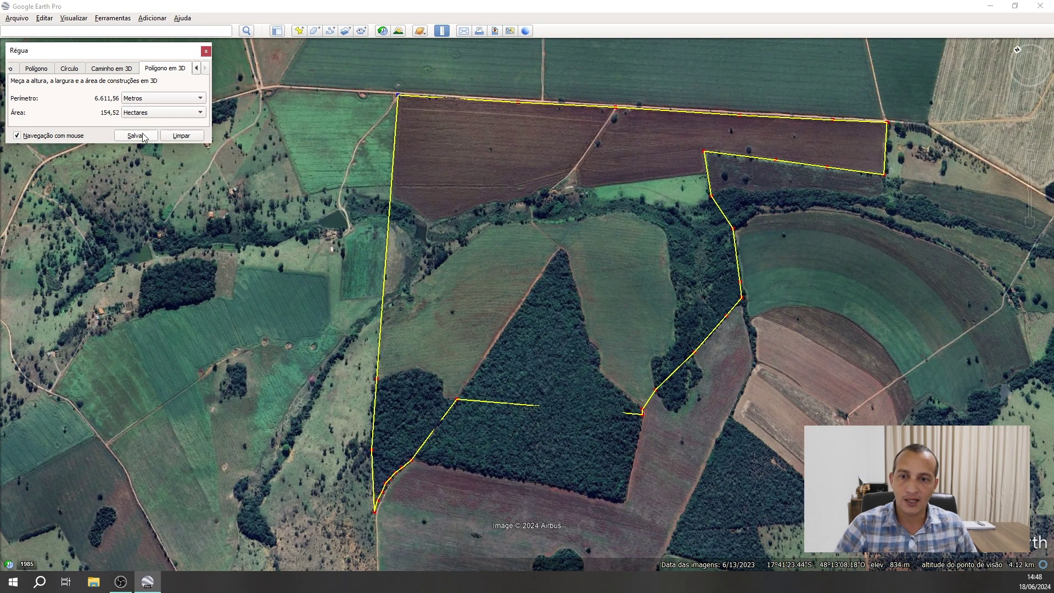
{"action": "left_click", "coordinate": [135, 135]}
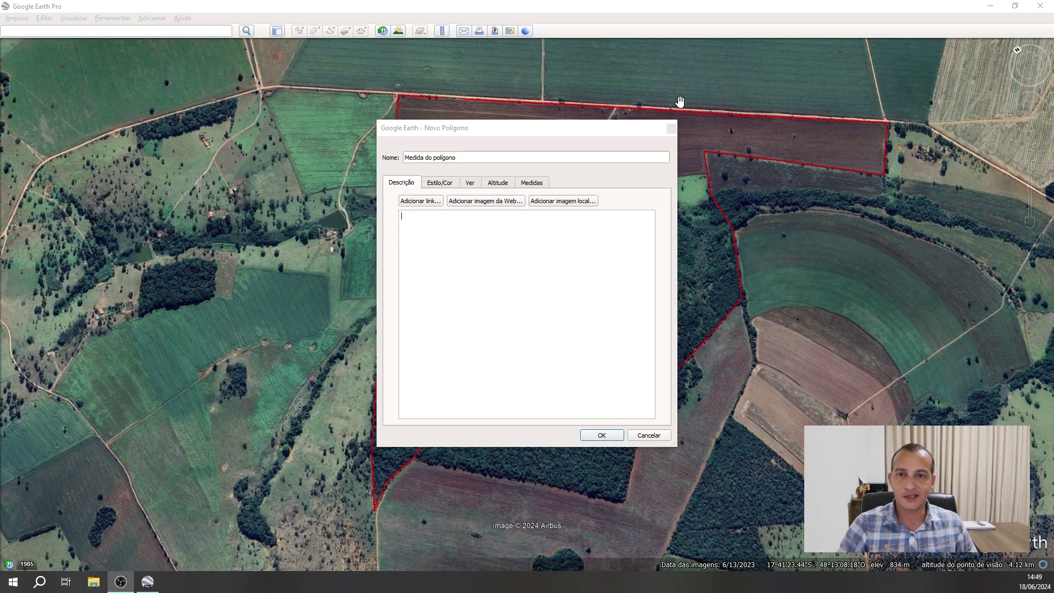
{"action": "left_click_drag", "start_coordinate": [514, 133], "coordinate": [155, 68]}
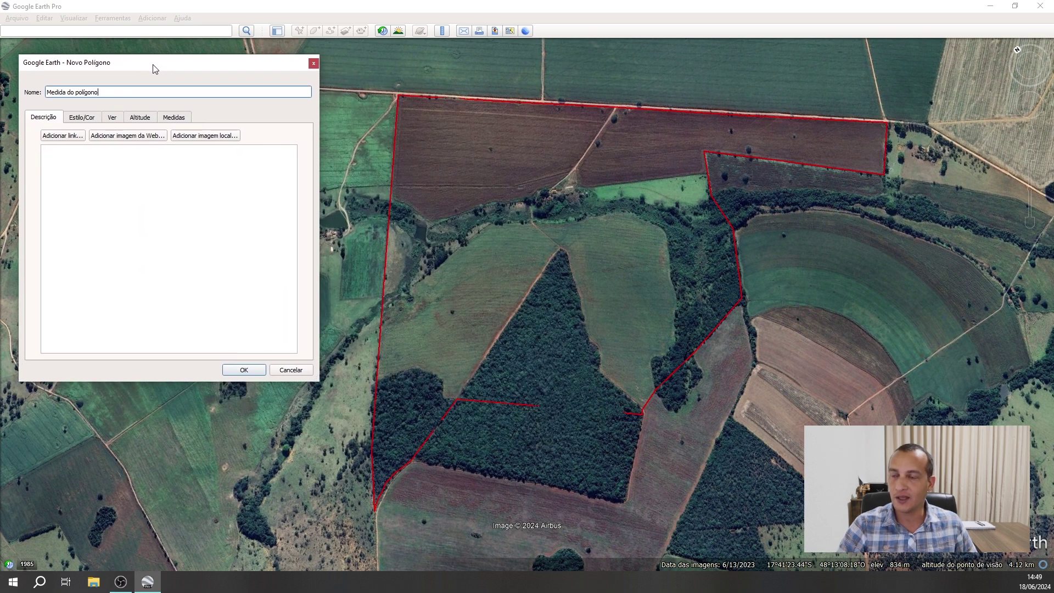
{"action": "left_click", "coordinate": [85, 119]}
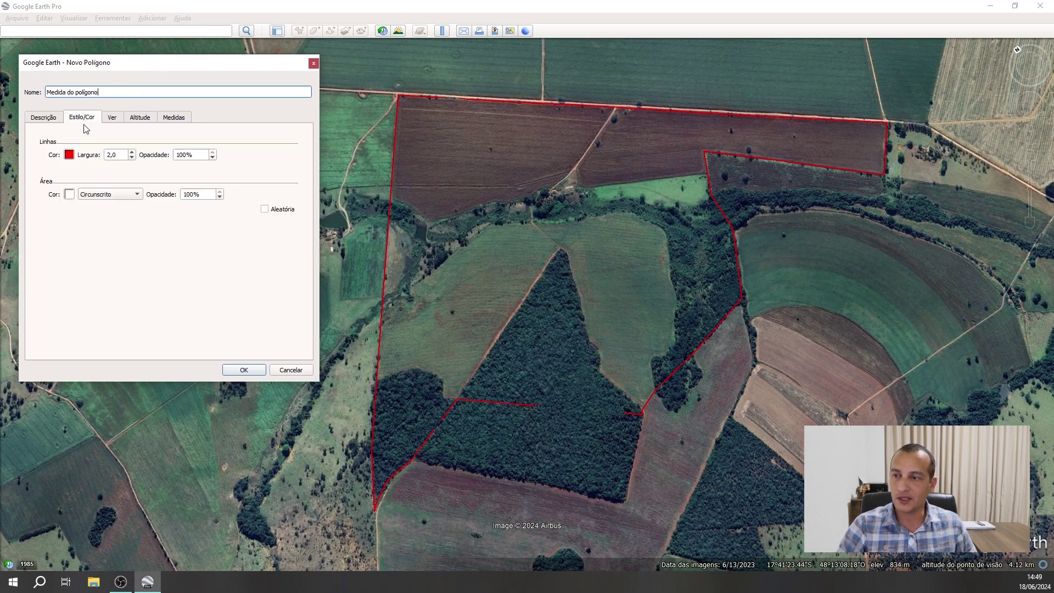
{"action": "left_click", "coordinate": [70, 153]}
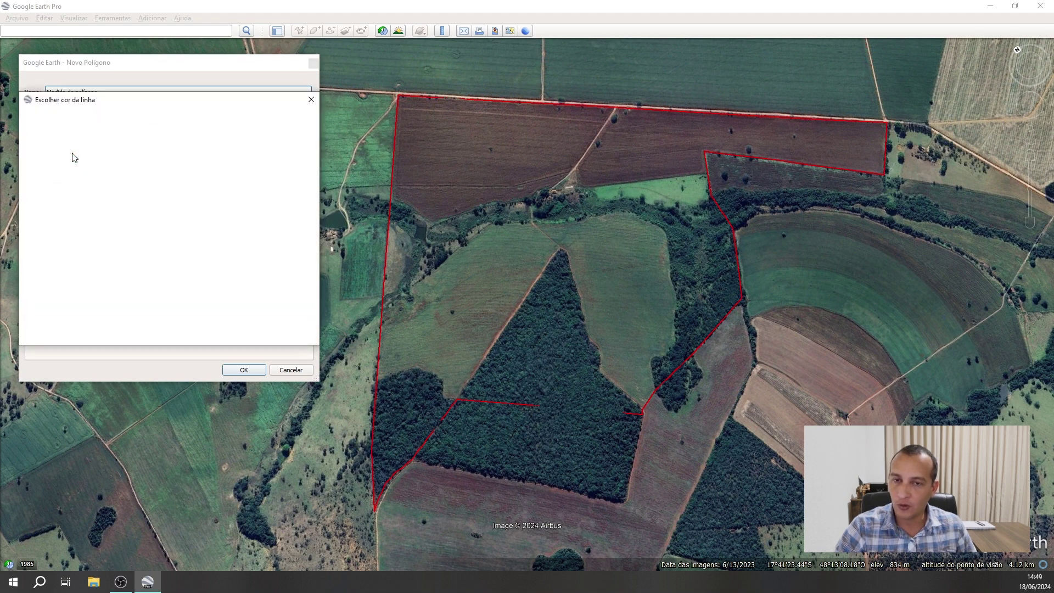
{"action": "left_click", "coordinate": [140, 198]}
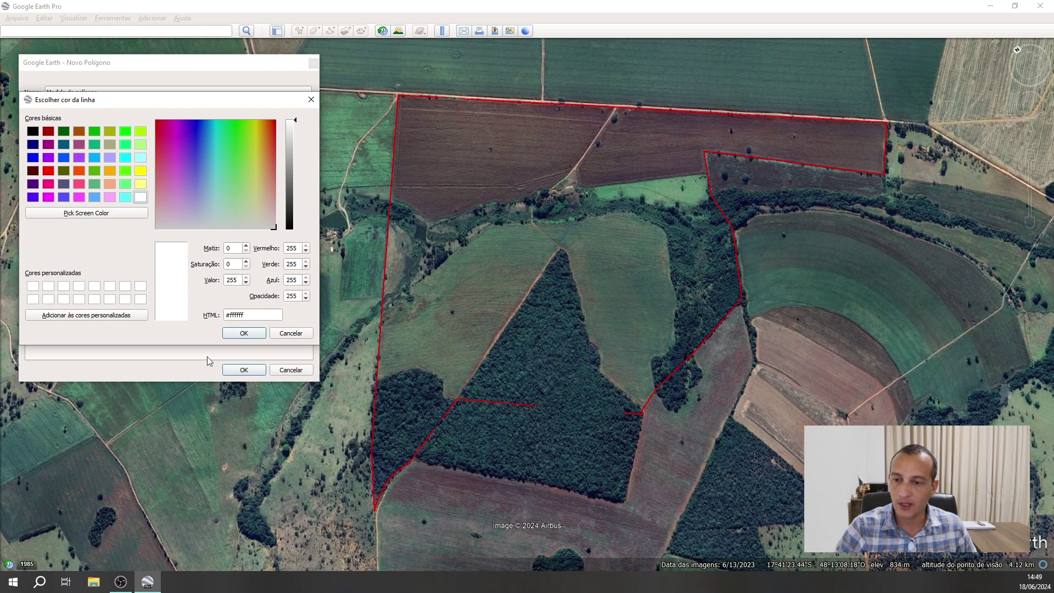
{"action": "left_click", "coordinate": [250, 335]}
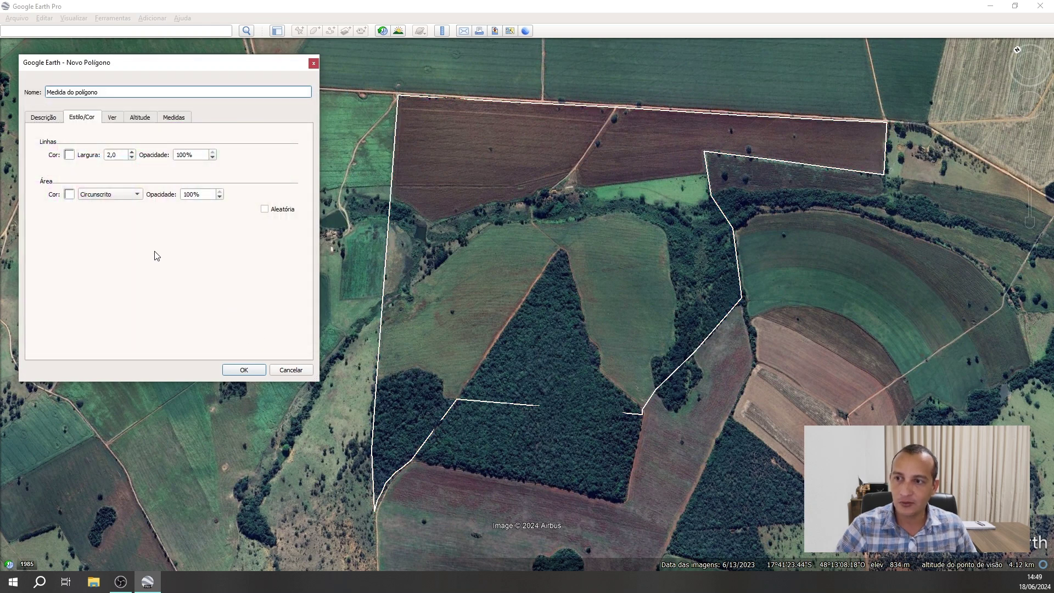
{"action": "left_click", "coordinate": [119, 155]}
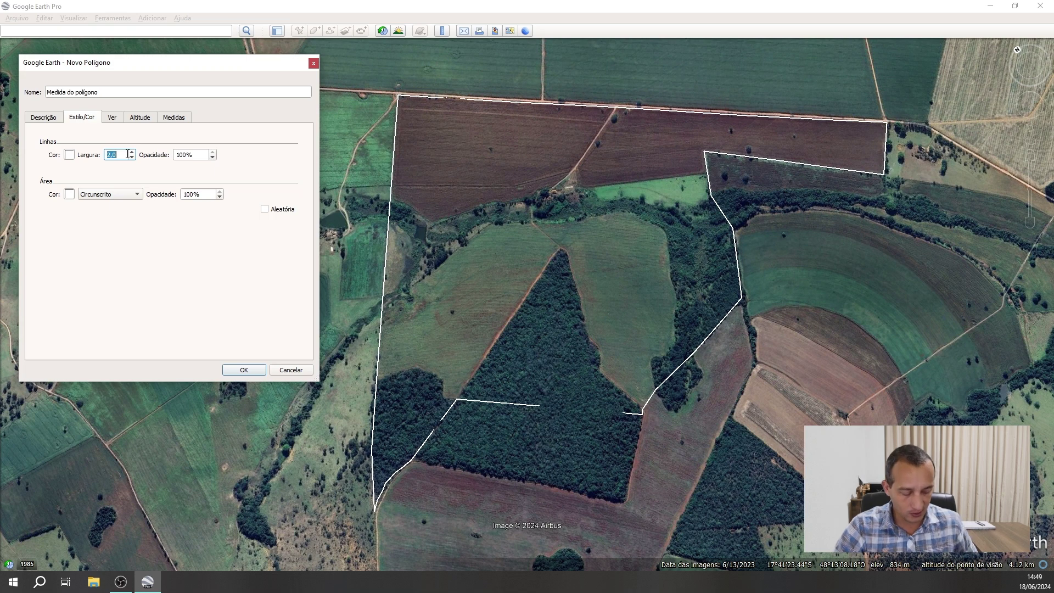
{"action": "type", "text": "0"}
{"action": "key", "text": "BackSpace"}
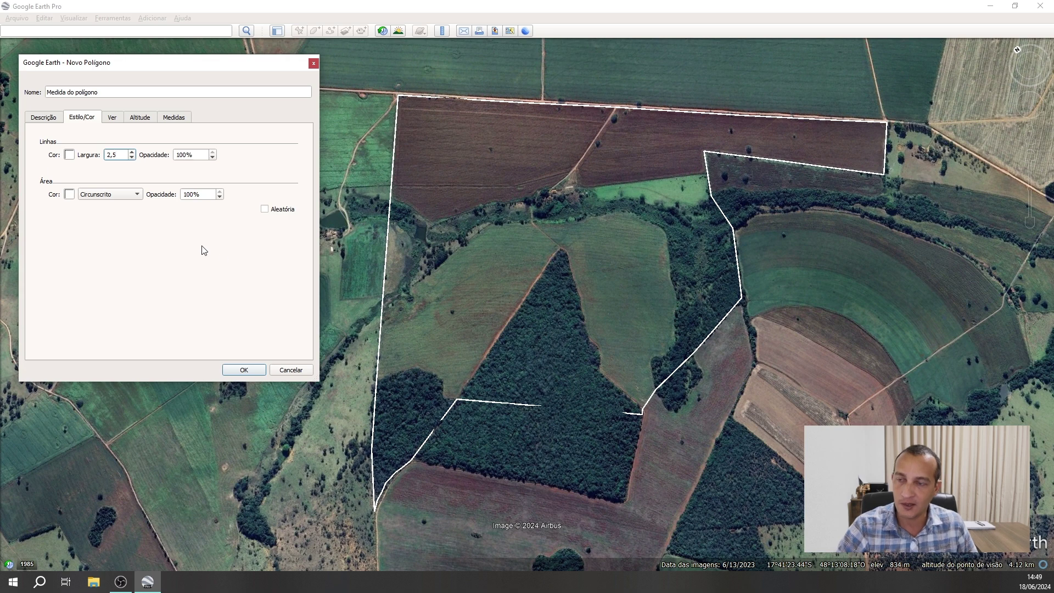
Compare the Relativo ao solo and Presa ao solo altitude modes and set the polygon to Presa ao solo.
{"action": "left_click", "coordinate": [144, 120]}
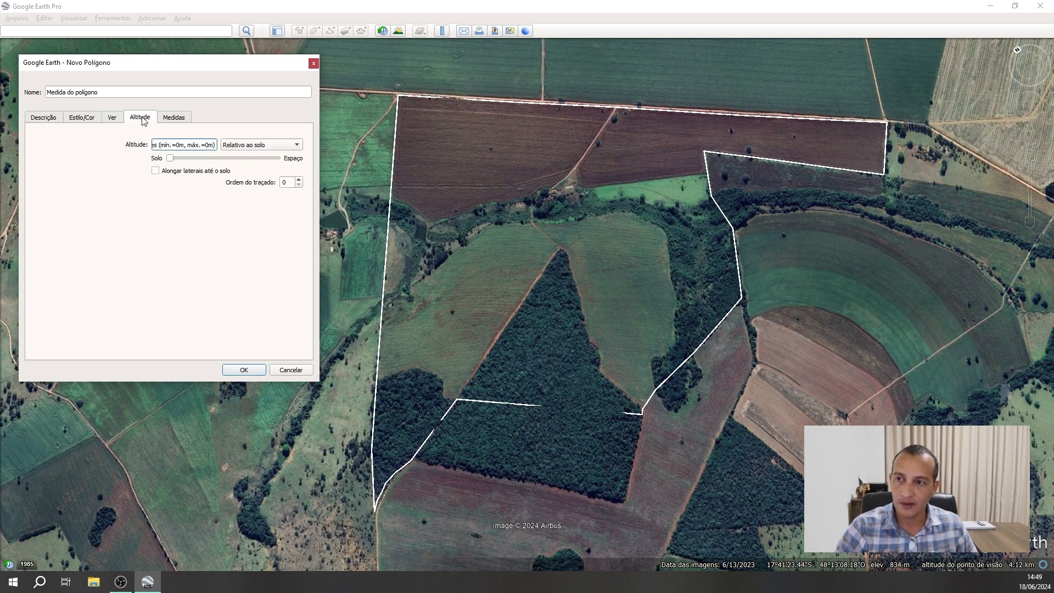
{"action": "left_click", "coordinate": [253, 145]}
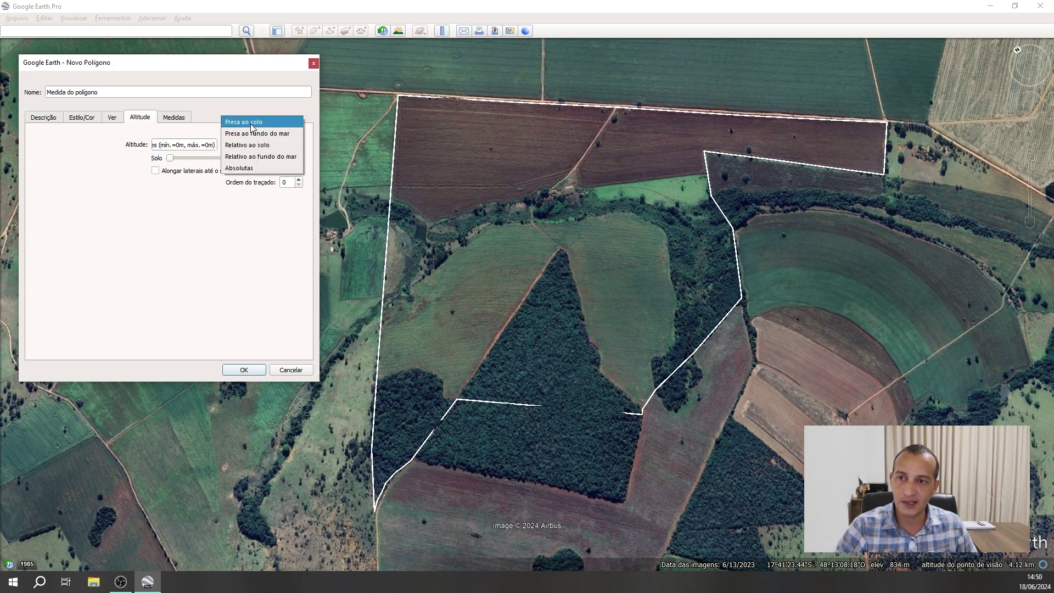
{"action": "left_click", "coordinate": [253, 123]}
{"action": "left_click", "coordinate": [258, 146]}
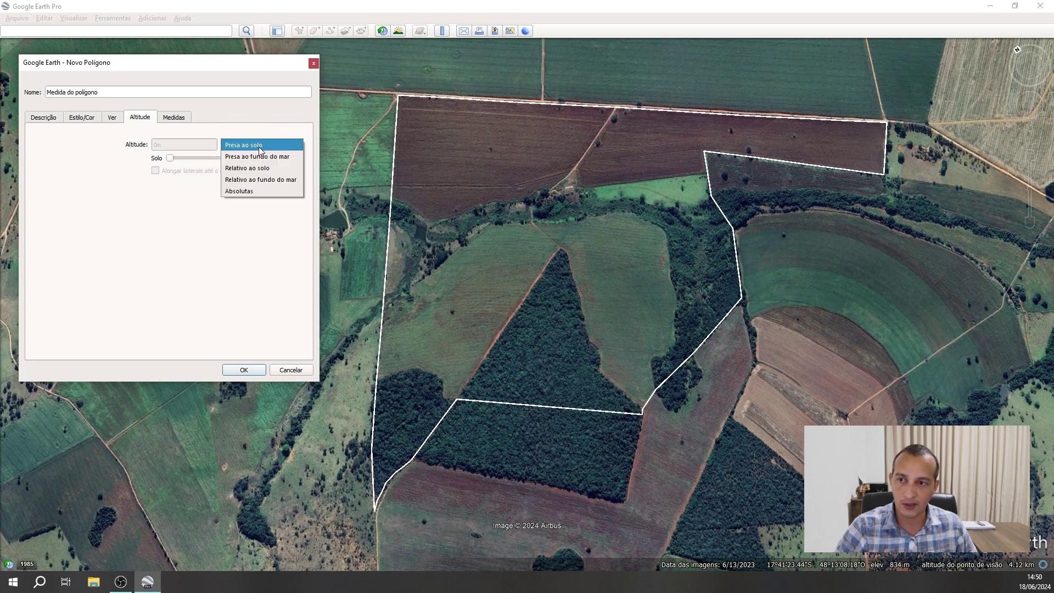
{"action": "left_click", "coordinate": [255, 166]}
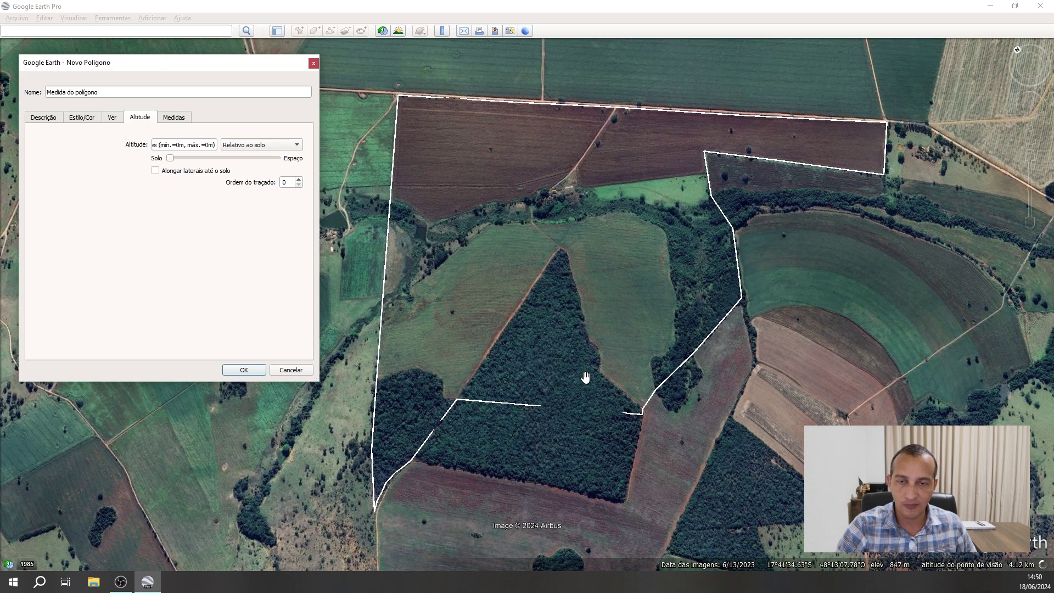
{"action": "left_click", "coordinate": [246, 145]}
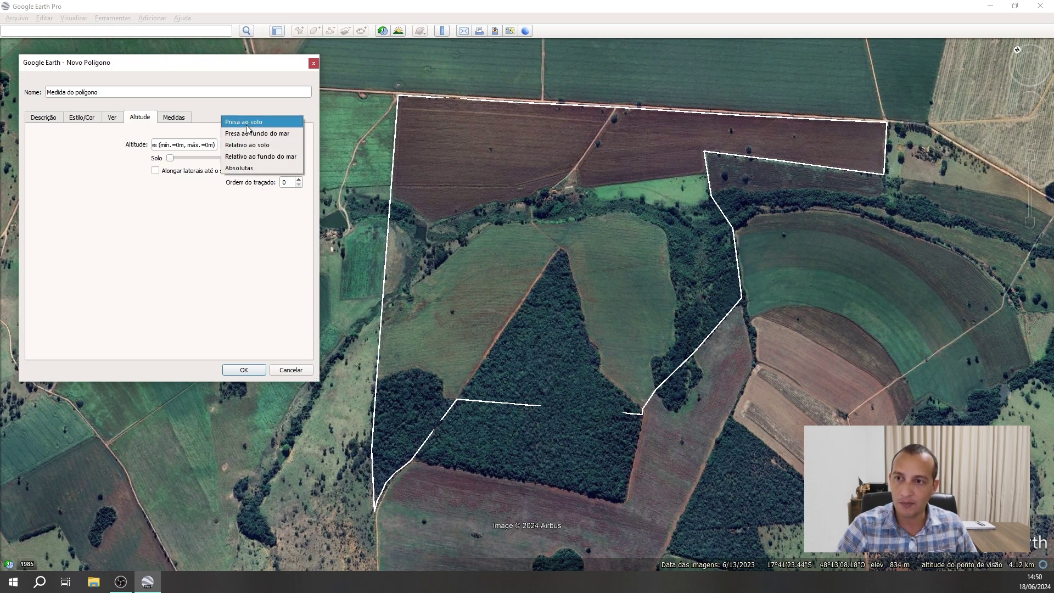
{"action": "left_click", "coordinate": [247, 125]}
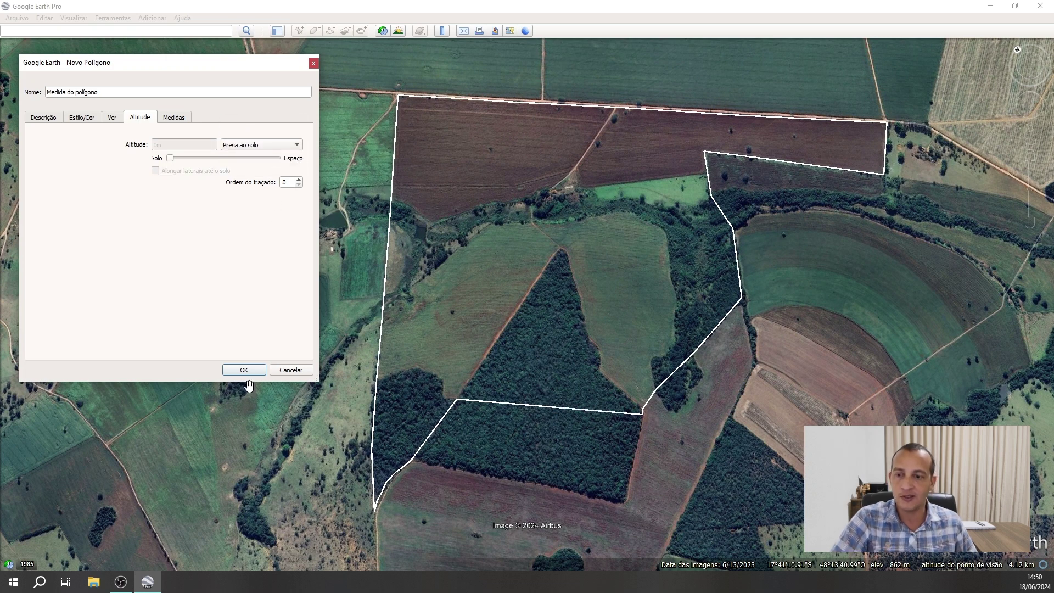
Name the polygon "Perímetro da fazenda" and save it.
{"action": "triple_click", "coordinate": [126, 94]}
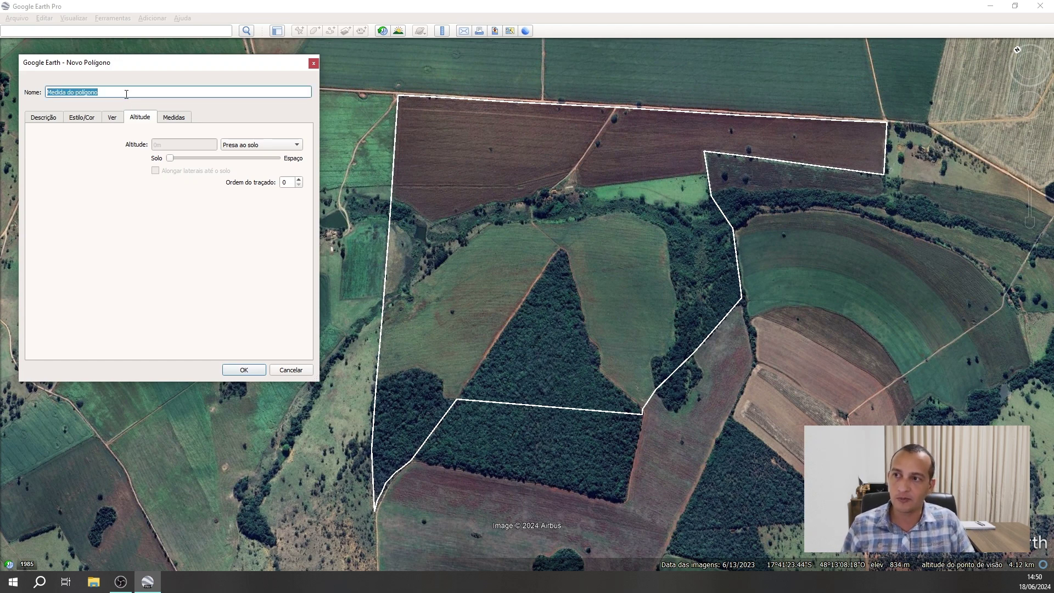
{"action": "type", "text": "Perímetro da fazenda"}
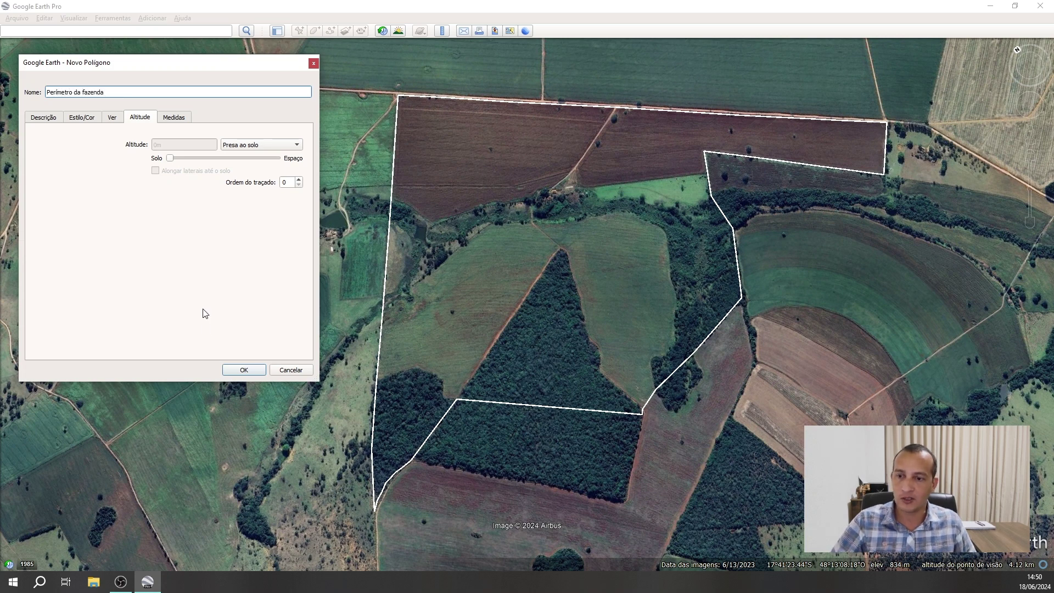
{"action": "left_click", "coordinate": [226, 366]}
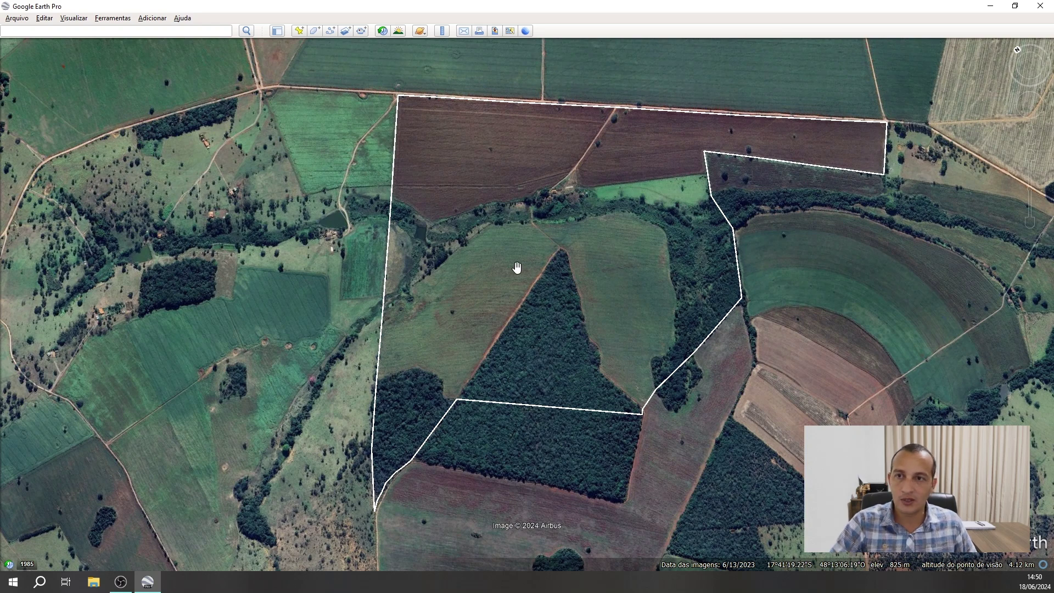
Create a placemark and position it on the farmstead below the brown field, at about 17°41'14.8"S, 48°12'56.7"O.
{"action": "left_click", "coordinate": [299, 32]}
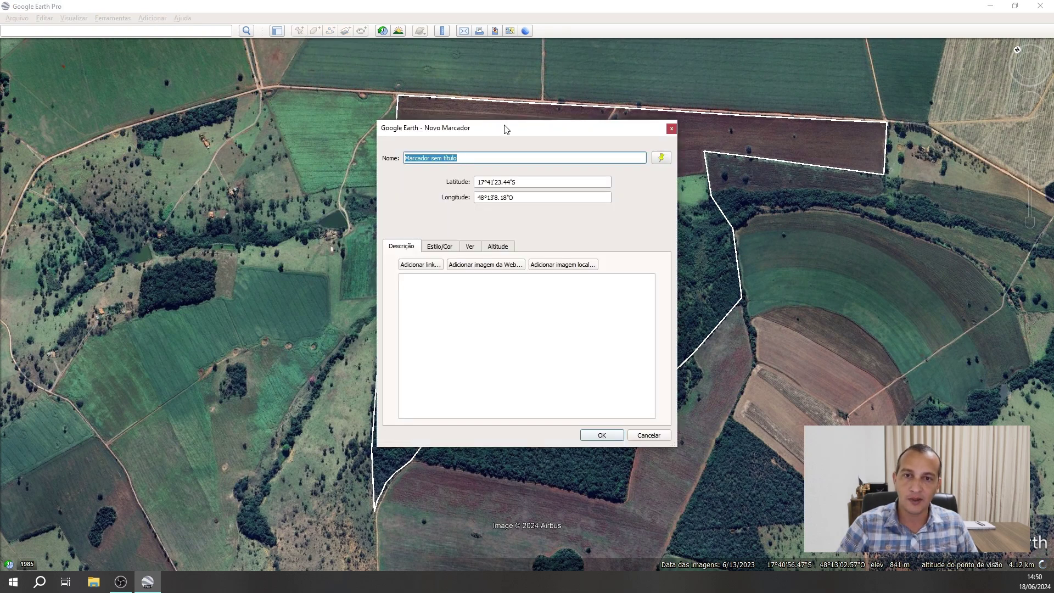
{"action": "left_click_drag", "start_coordinate": [504, 125], "coordinate": [155, 110]}
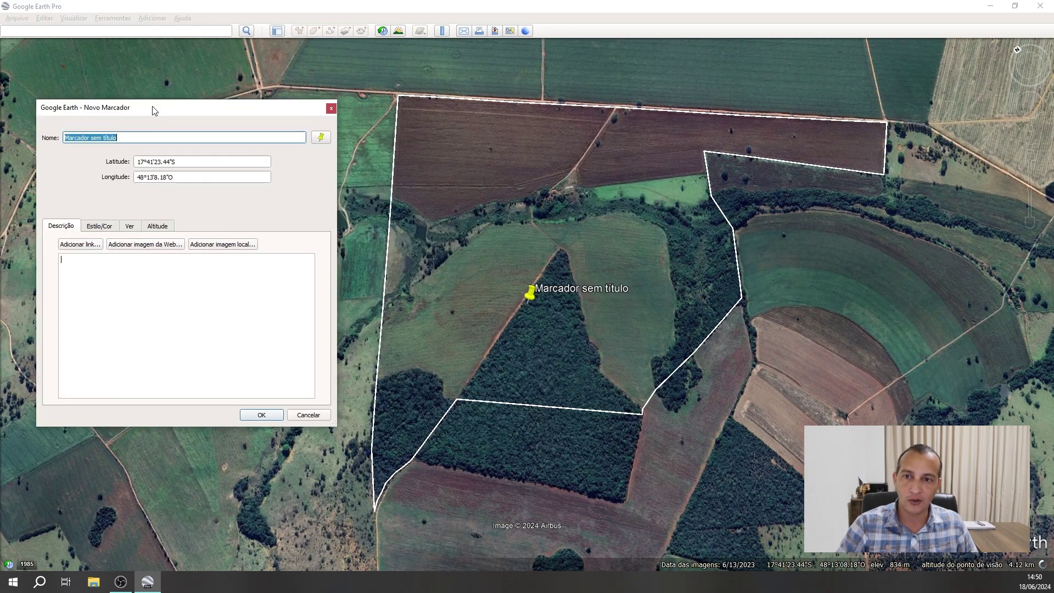
{"action": "left_click", "coordinate": [530, 297]}
{"action": "left_click_drag", "start_coordinate": [530, 297], "coordinate": [554, 201]}
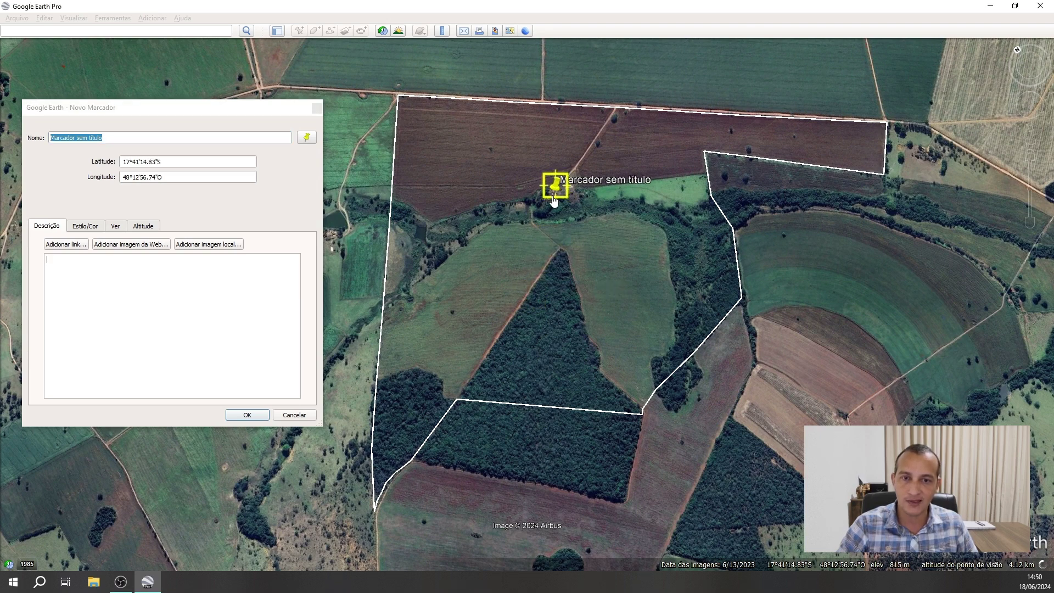
Name the placemark "Fazenda Mata Preta".
{"action": "triple_click", "coordinate": [131, 136]}
{"action": "double_click", "coordinate": [130, 136]}
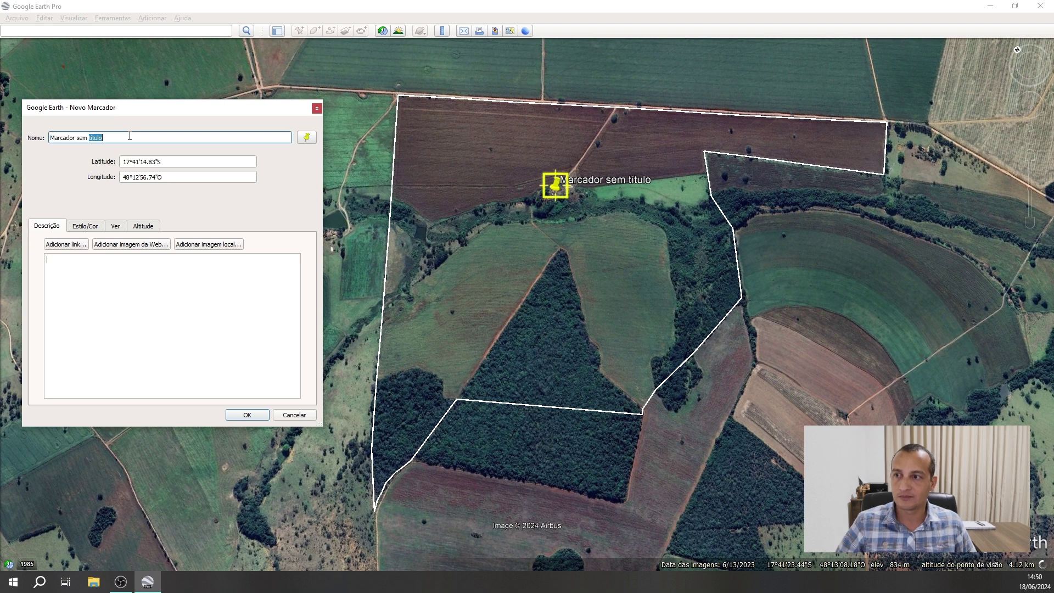
{"action": "triple_click", "coordinate": [130, 136]}
{"action": "triple_click", "coordinate": [129, 136]}
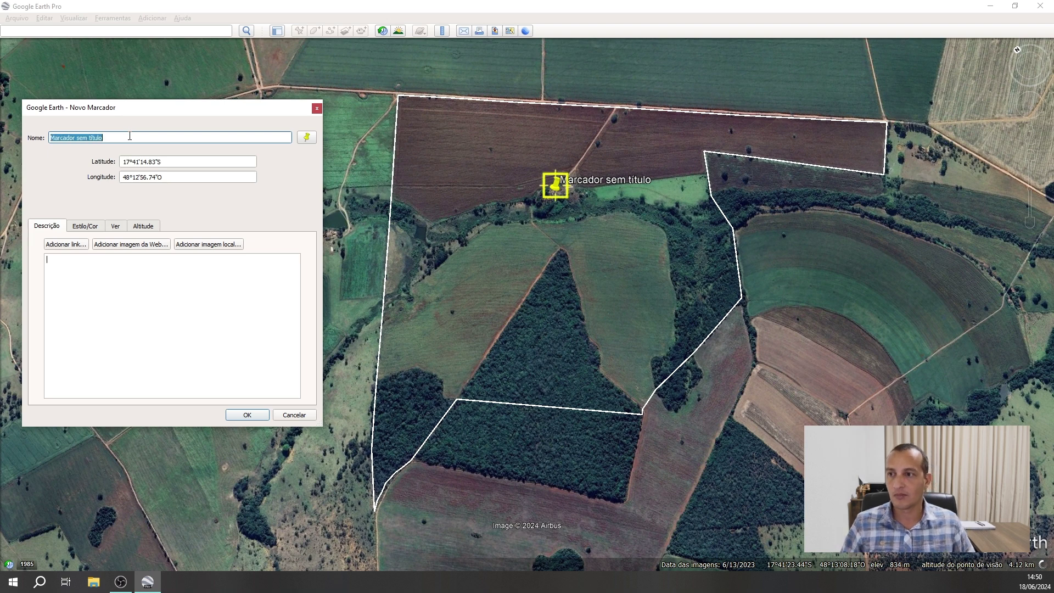
{"action": "type", "text": "Fazen"}
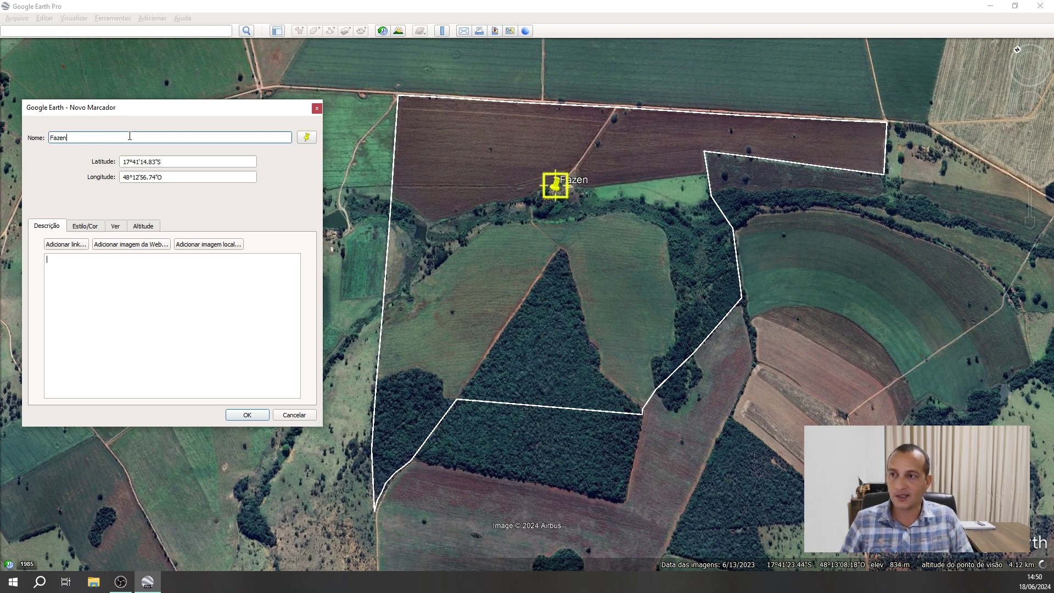
{"action": "type", "text": "da Mata Preta"}
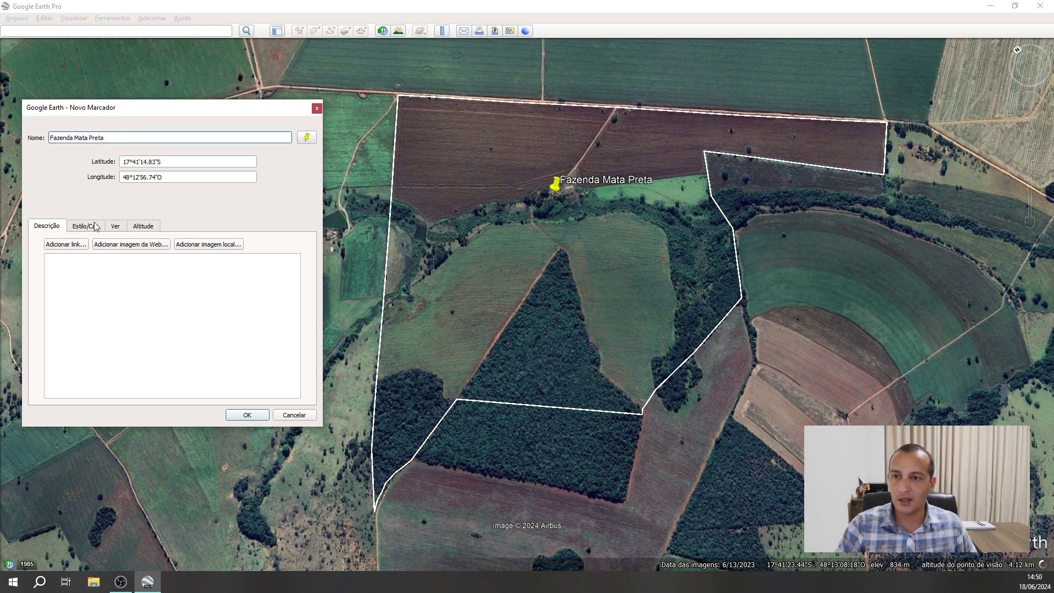
Change the placemark's icon to the white balloon pin with a diamond and save the placemark.
{"action": "left_click", "coordinate": [311, 142]}
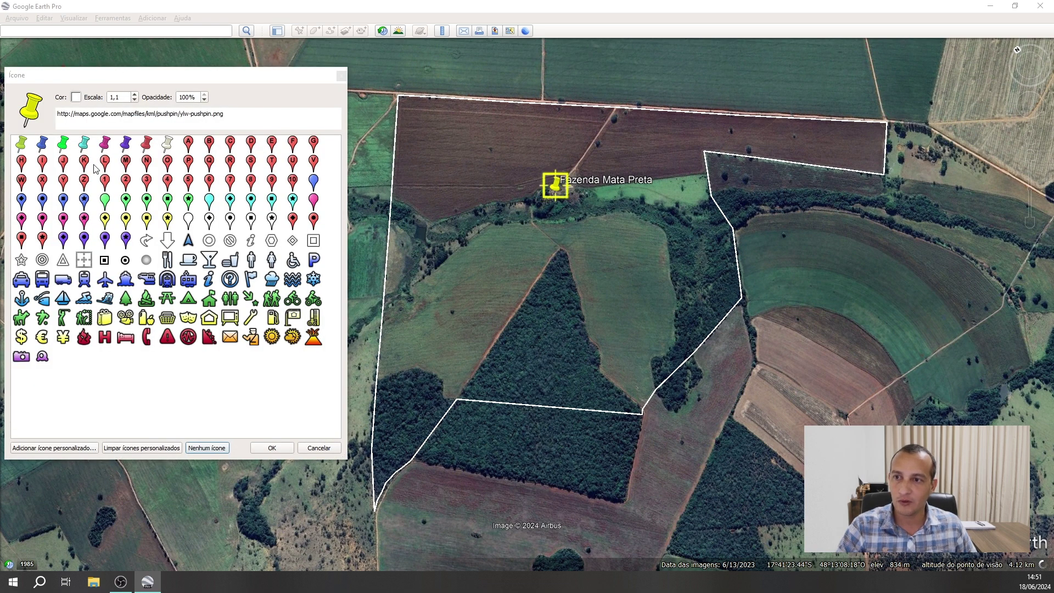
{"action": "left_click", "coordinate": [208, 220]}
{"action": "left_click", "coordinate": [265, 449]}
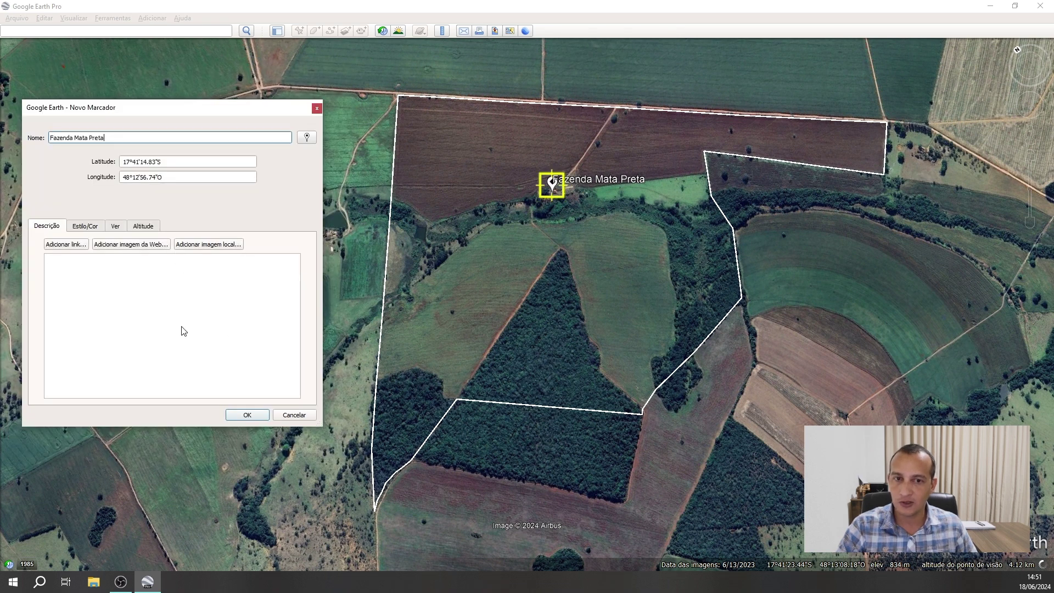
{"action": "left_click", "coordinate": [247, 415]}
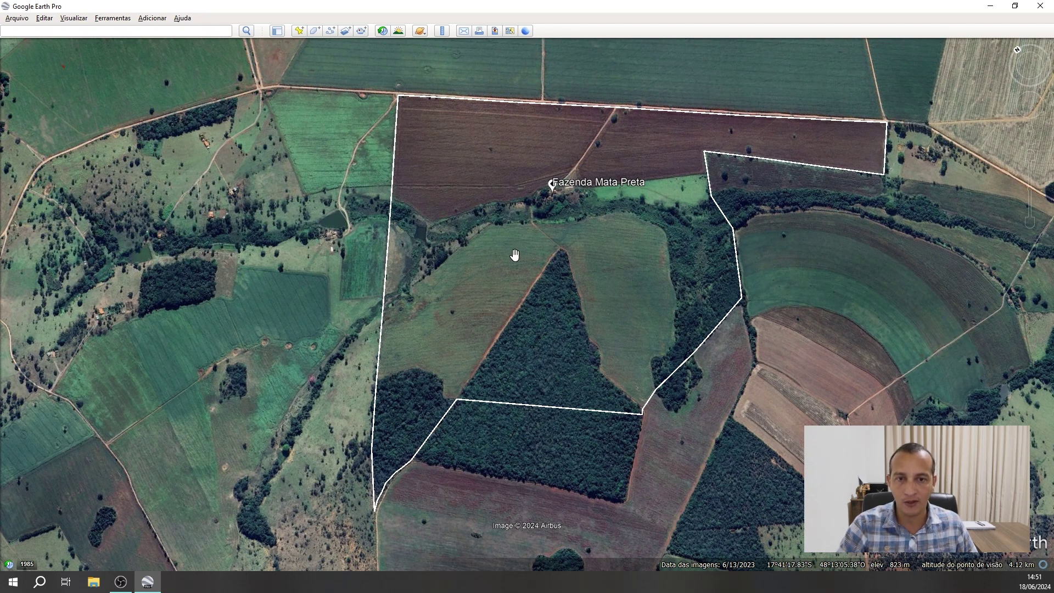
Start a 3D polygon measurement in hectares and trace the brown field's northern boundary along the road, from its northwest to its northeast corner.
{"action": "left_click", "coordinate": [443, 31]}
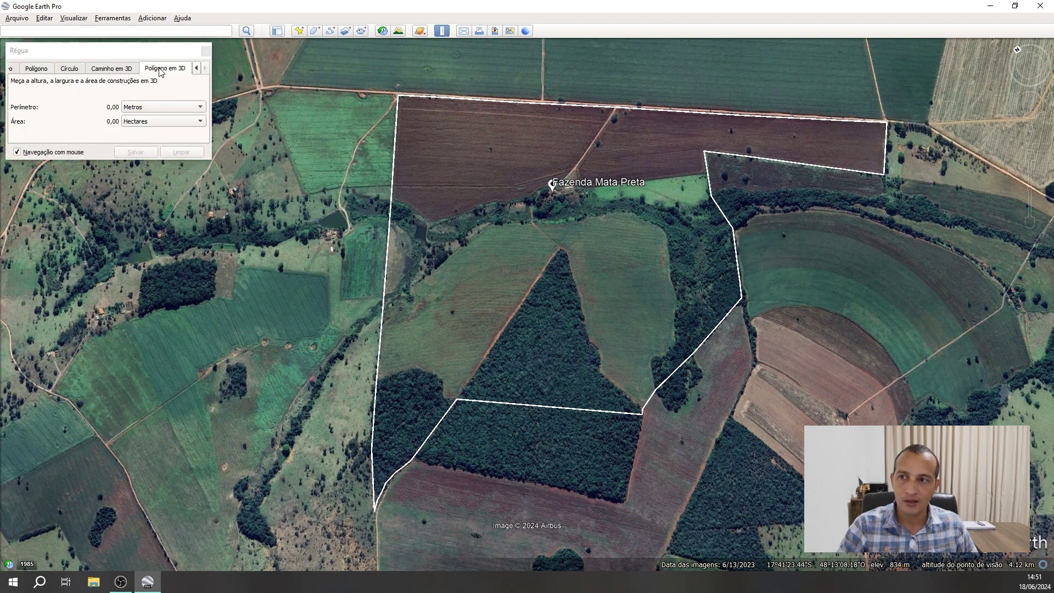
{"action": "left_click", "coordinate": [161, 72]}
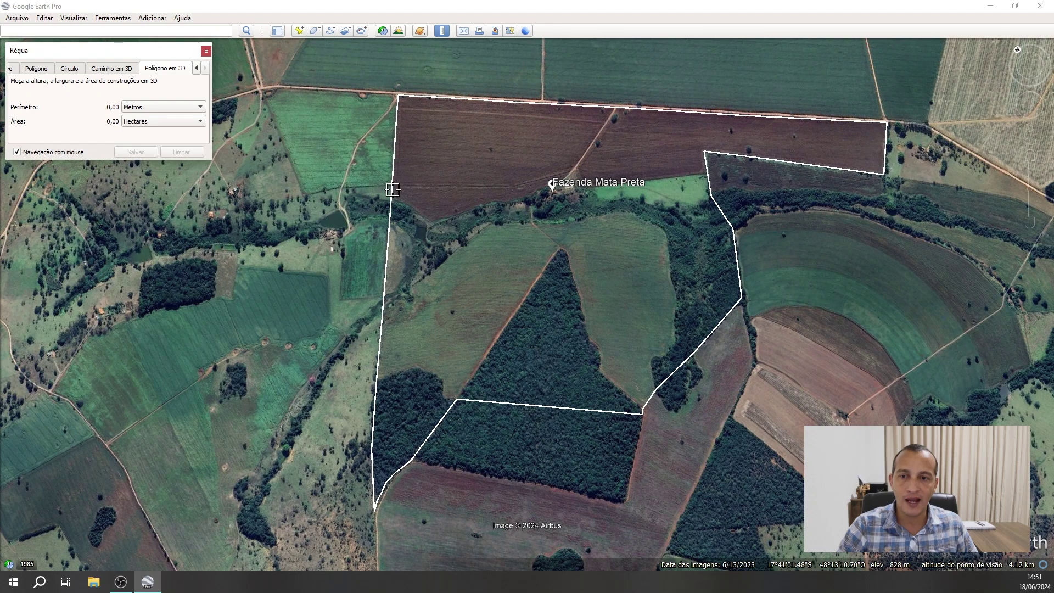
{"action": "scroll", "coordinate": [393, 189], "scroll_direction": "up", "scroll_amount": 3}
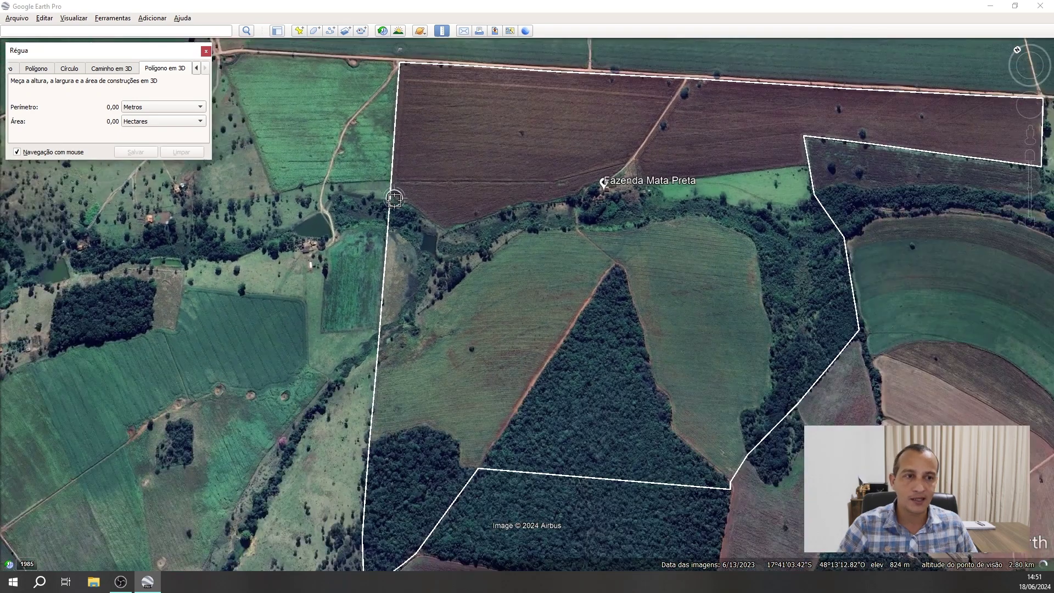
{"action": "scroll", "coordinate": [394, 199], "scroll_direction": "down", "scroll_amount": 2}
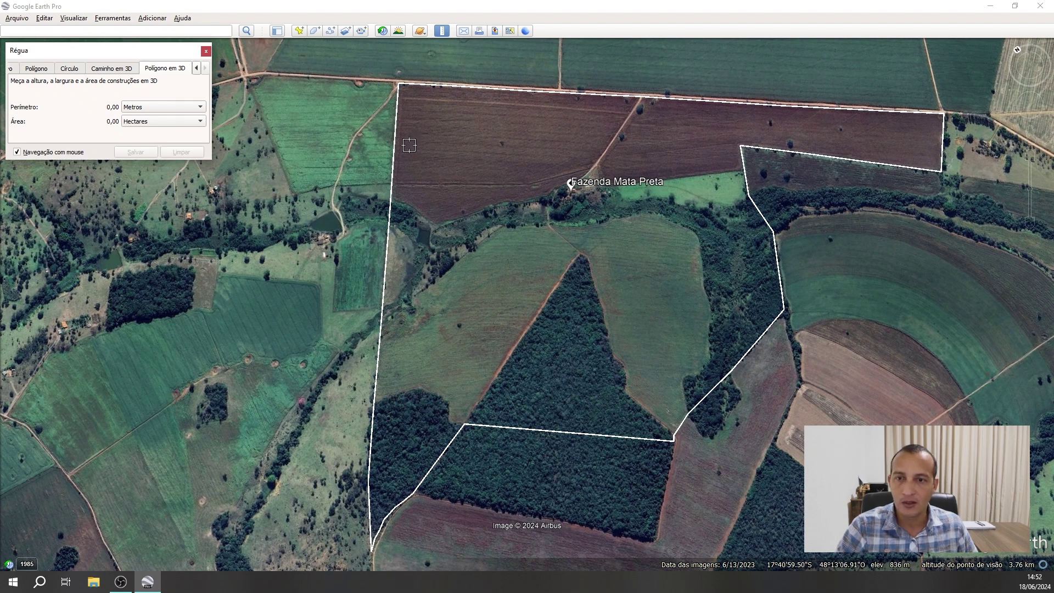
{"action": "scroll", "coordinate": [406, 148], "scroll_direction": "up", "scroll_amount": 3}
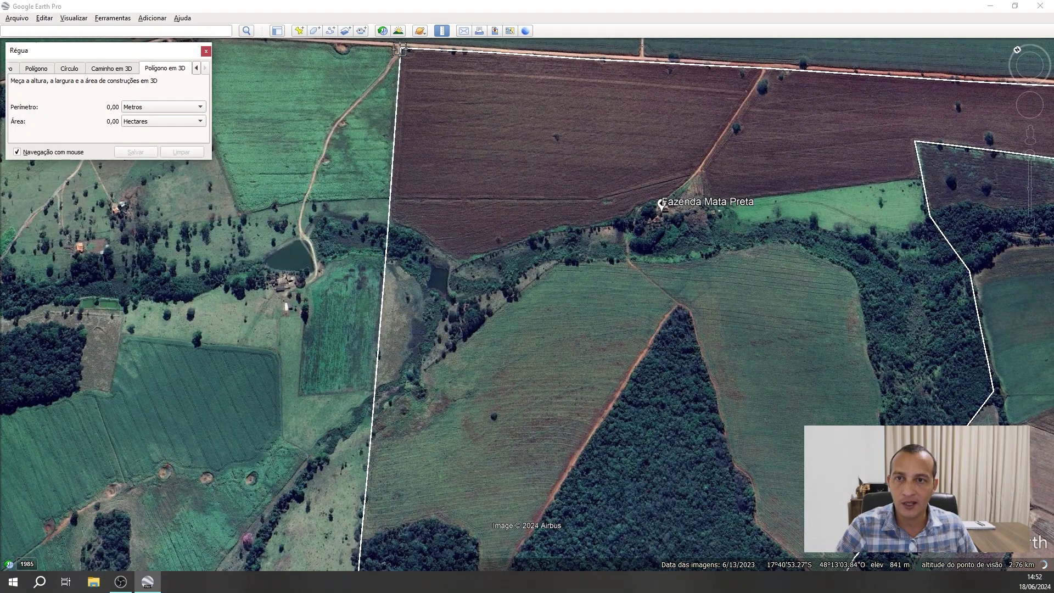
{"action": "left_click", "coordinate": [401, 48]}
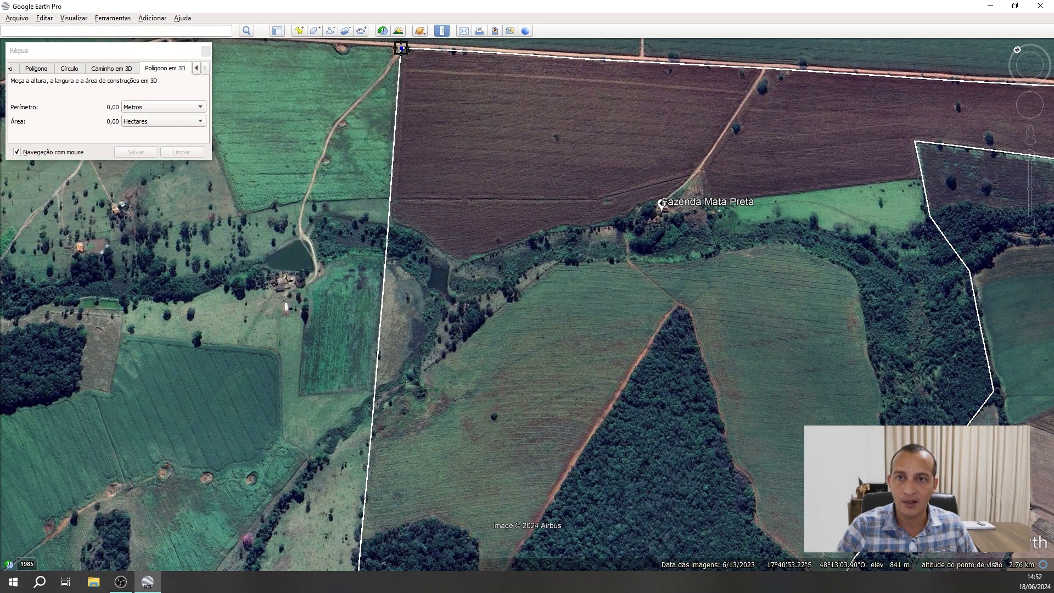
{"action": "left_click", "coordinate": [671, 63]}
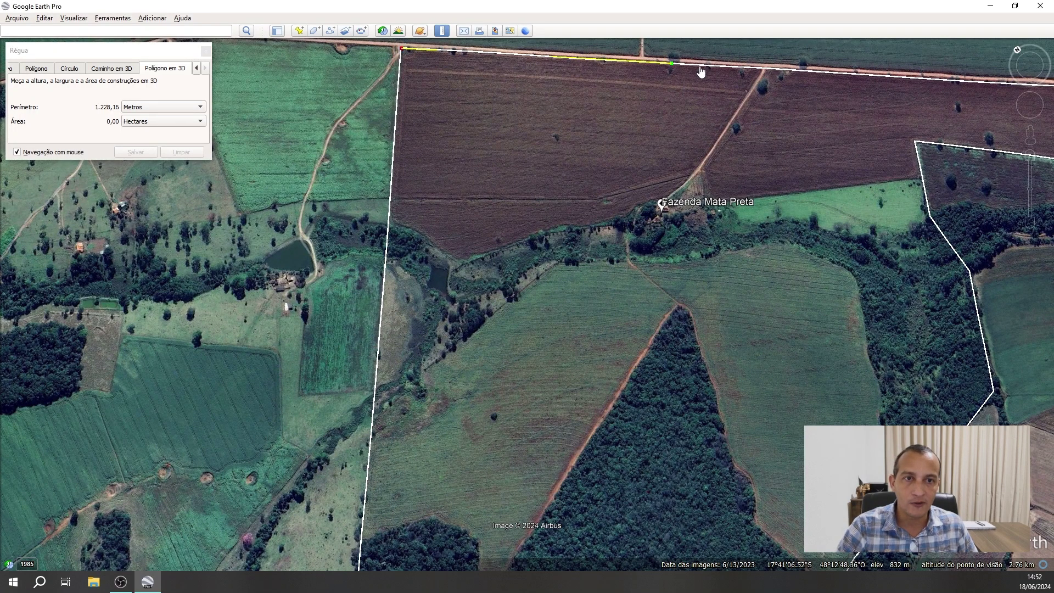
{"action": "left_click", "coordinate": [794, 70]}
{"action": "left_click_drag", "start_coordinate": [901, 76], "coordinate": [502, 164]}
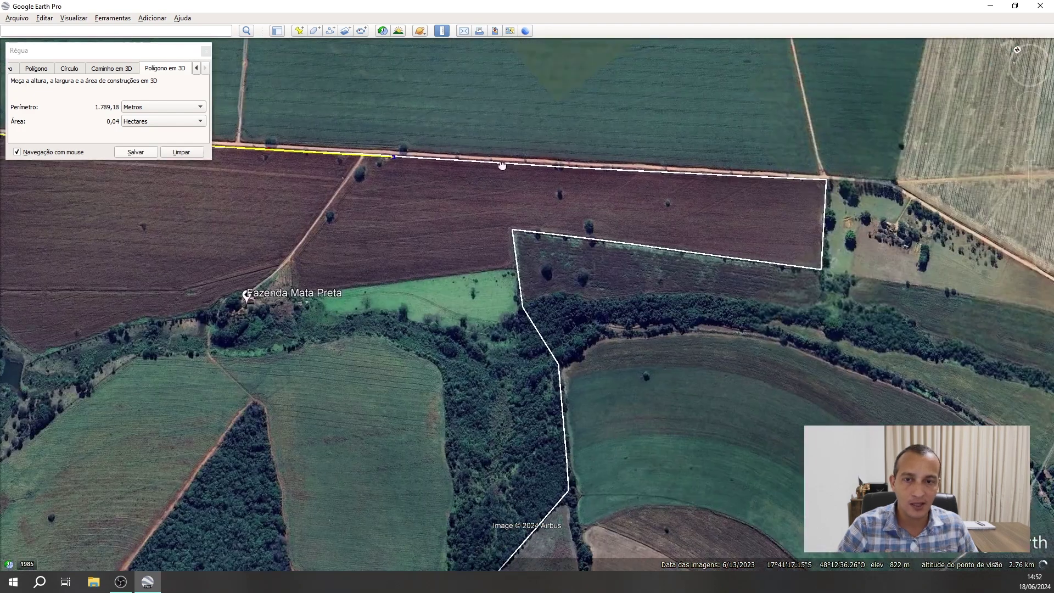
{"action": "left_click", "coordinate": [532, 165]}
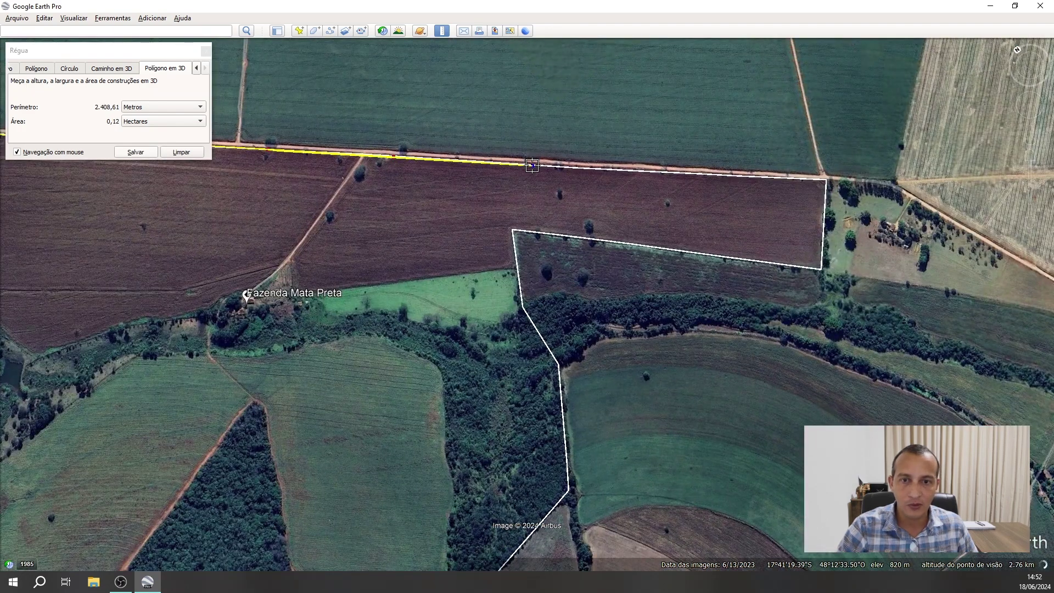
{"action": "left_click", "coordinate": [793, 178]}
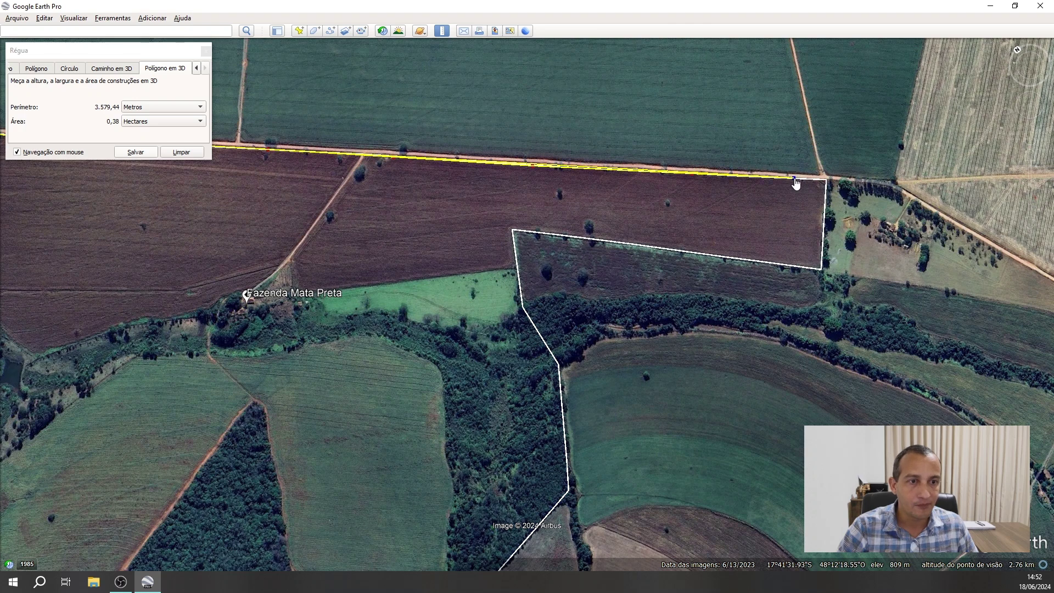
{"action": "left_click", "coordinate": [825, 179]}
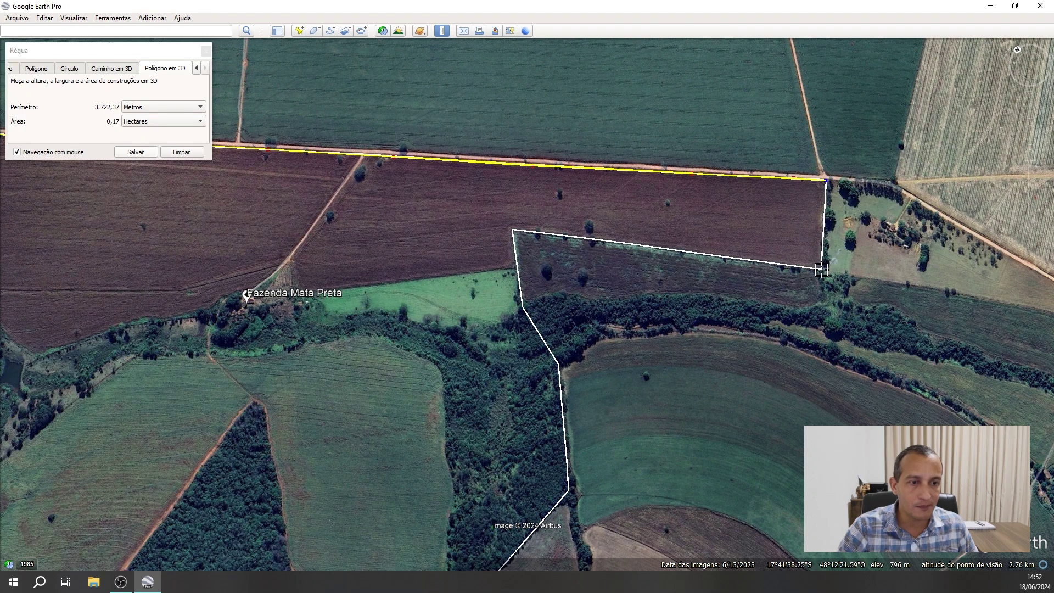
Continue the measurement polygon down the brown field's east side, back along its southern boundary, and around the notch to the green strip.
{"action": "left_click", "coordinate": [821, 270]}
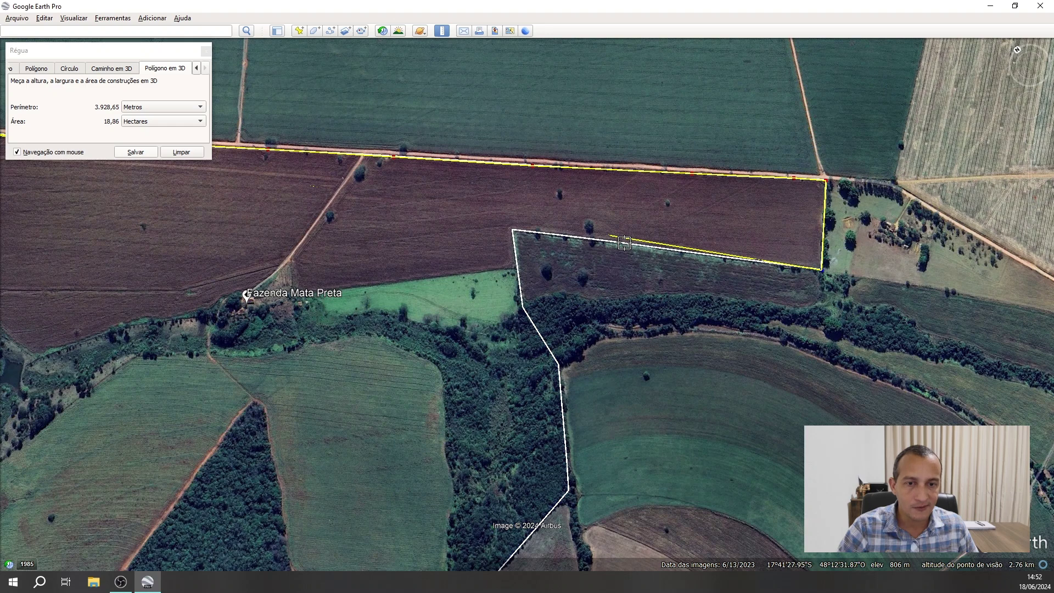
{"action": "left_click", "coordinate": [512, 229]}
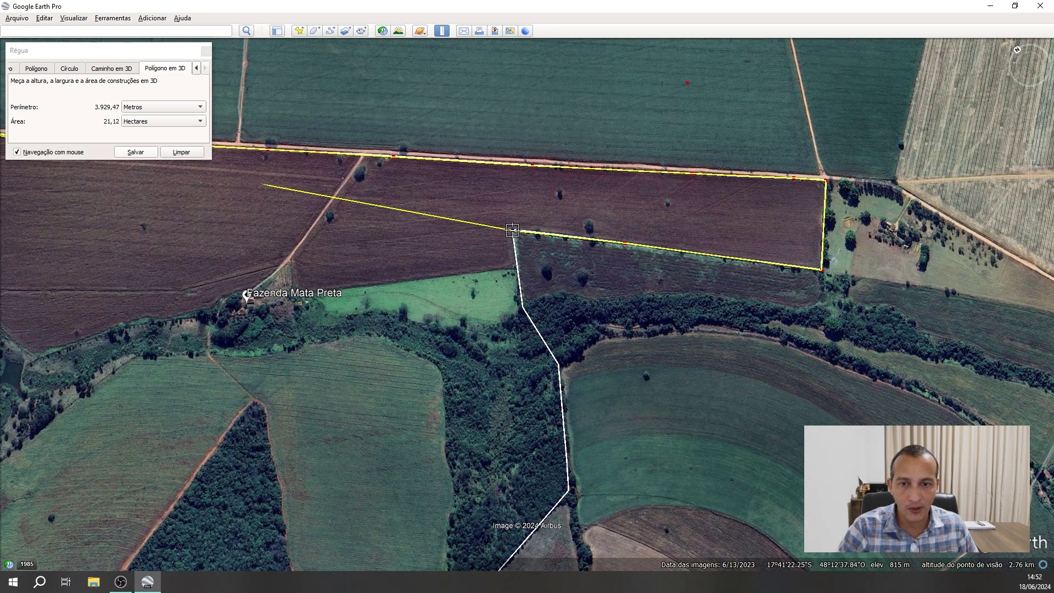
{"action": "left_click_drag", "start_coordinate": [512, 231], "coordinate": [513, 229]}
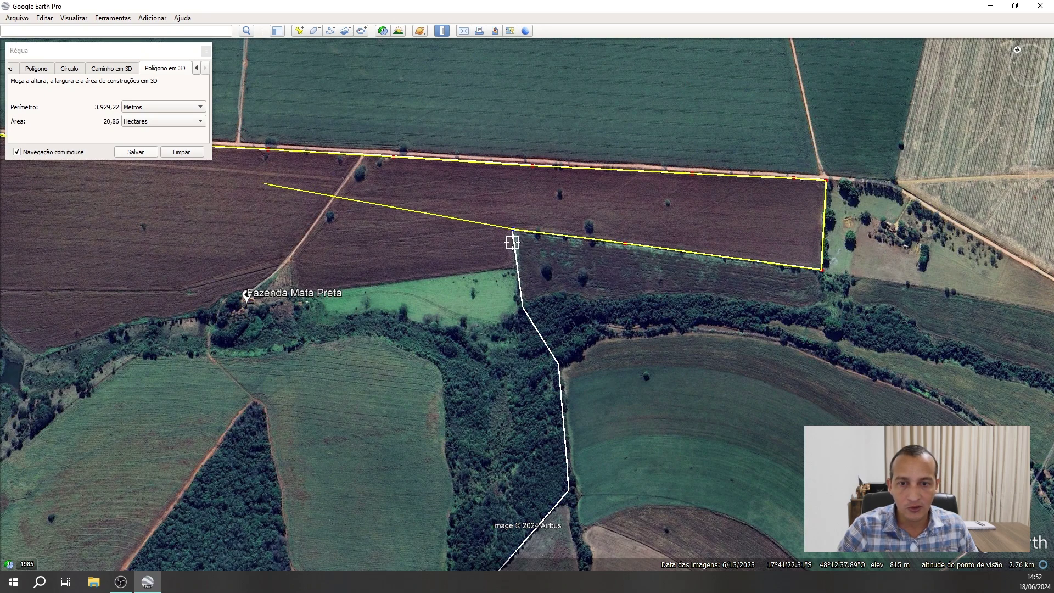
{"action": "left_click", "coordinate": [516, 267]}
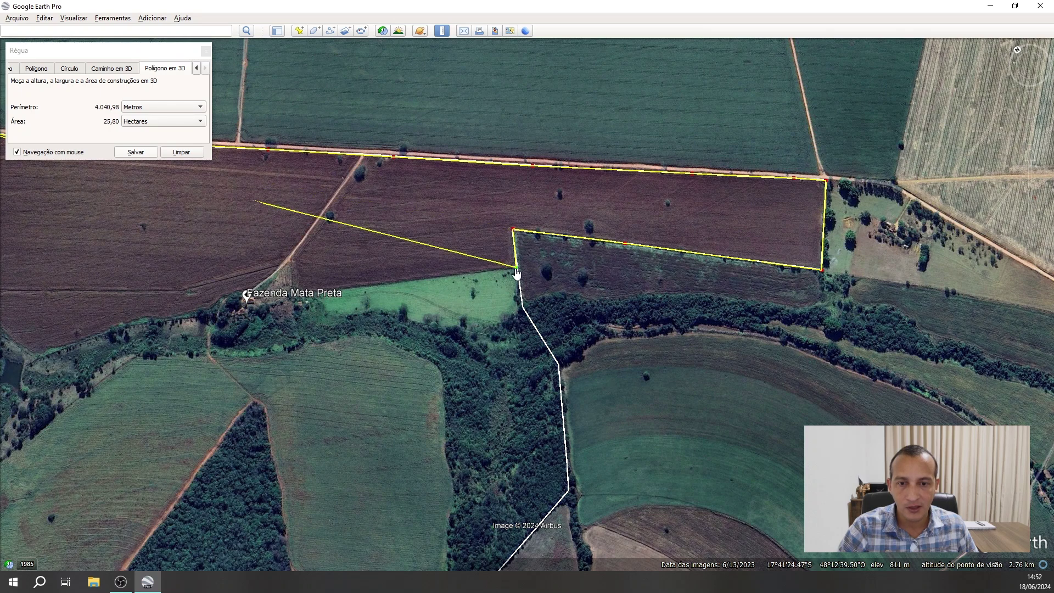
{"action": "left_click_drag", "start_coordinate": [516, 267], "coordinate": [518, 269]}
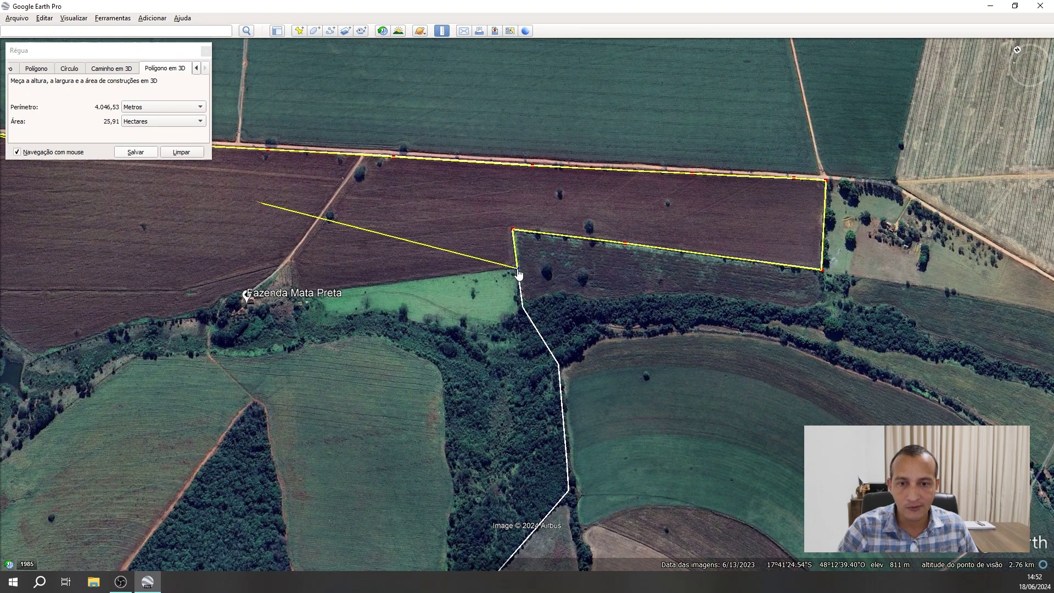
Trace the measurement polygon westward along the border between the brown field and the green strip, up to the farmstead.
{"action": "left_click", "coordinate": [164, 316]}
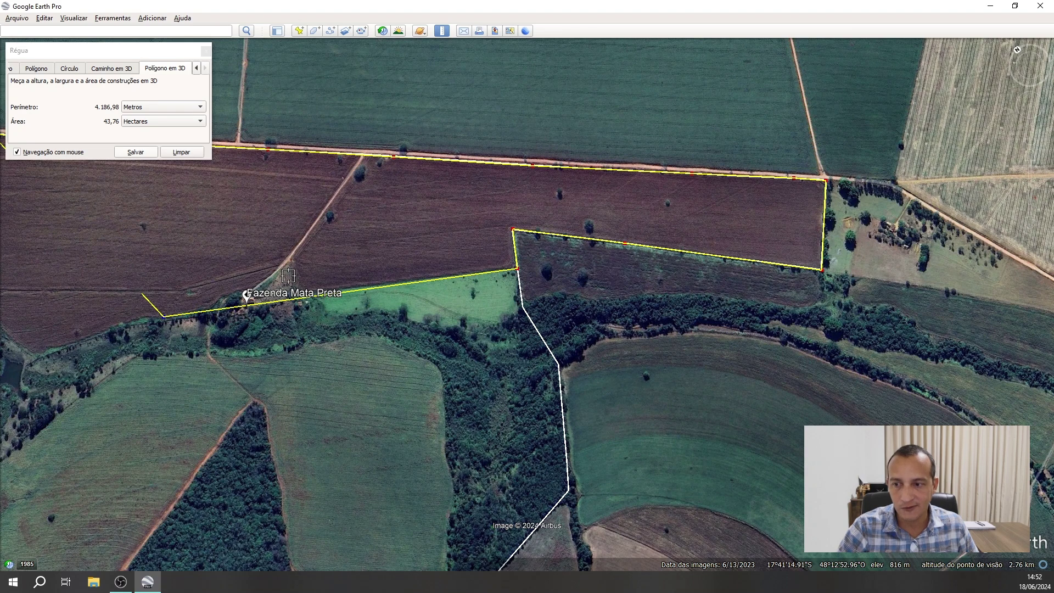
{"action": "key", "text": "ctrl+z"}
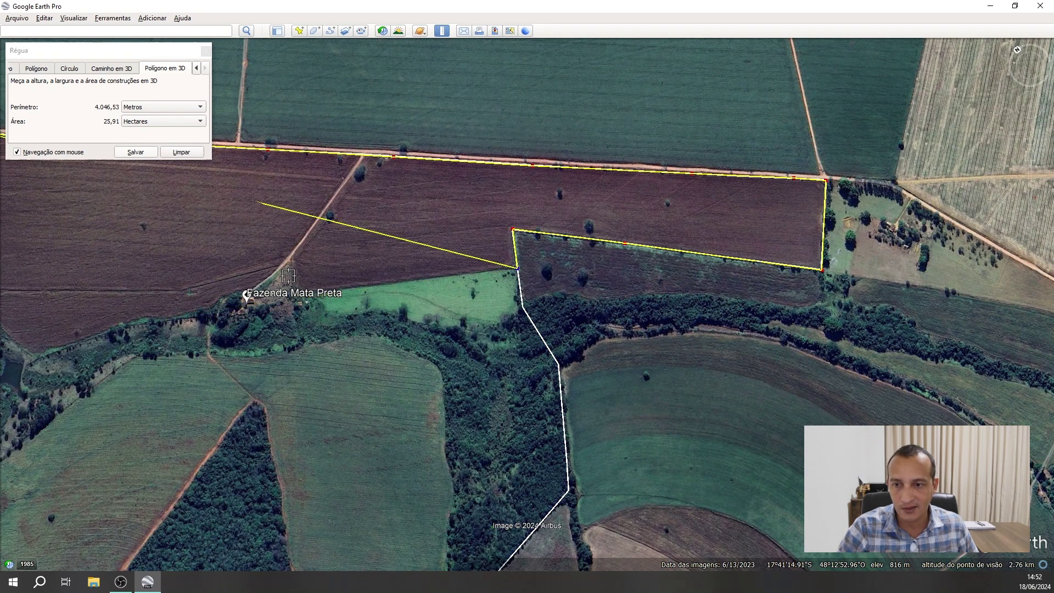
{"action": "left_click", "coordinate": [471, 272]}
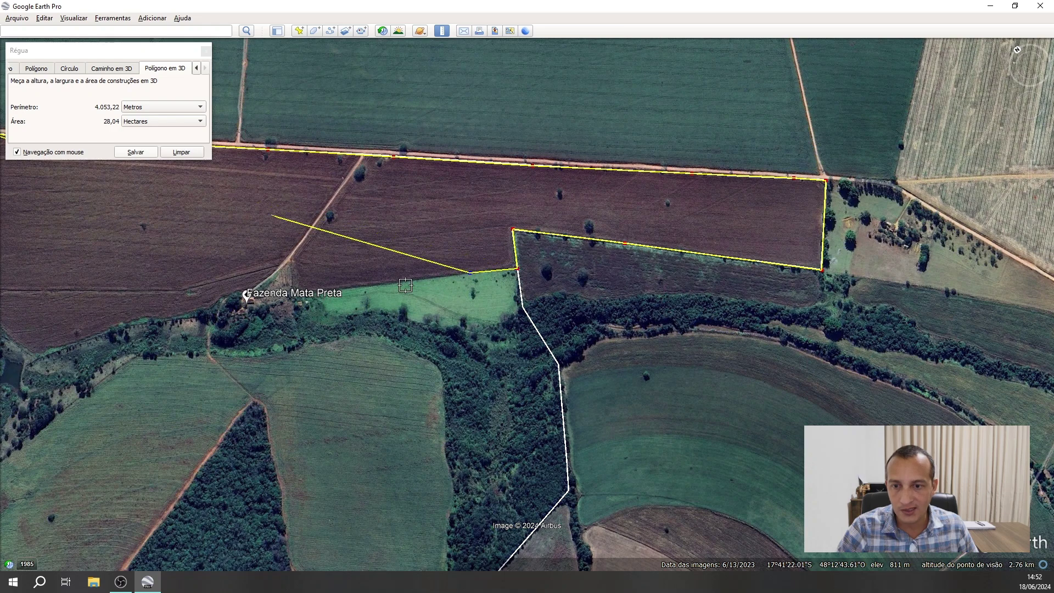
{"action": "left_click", "coordinate": [396, 282]}
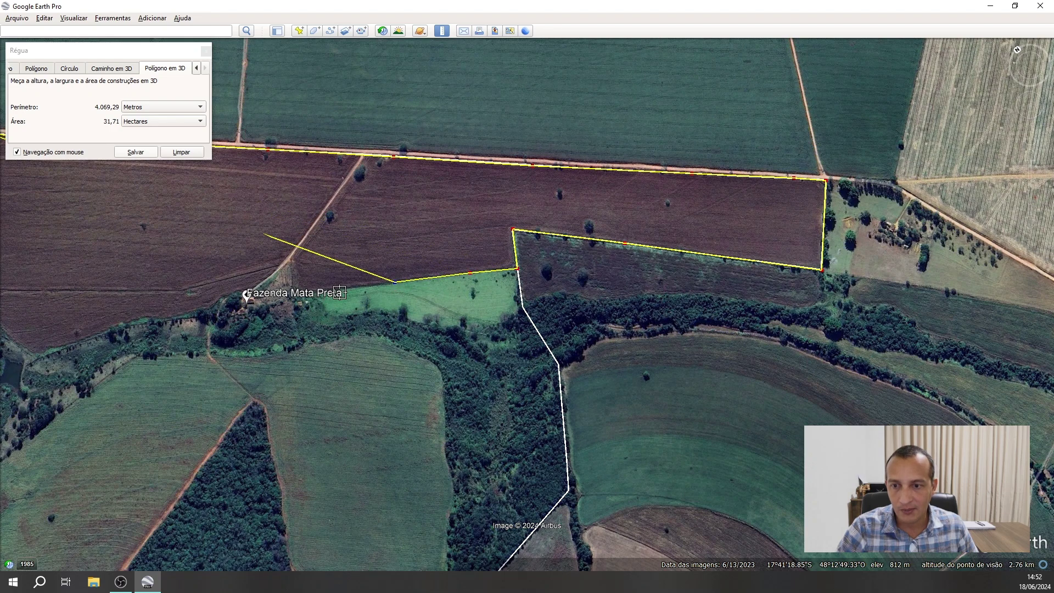
{"action": "left_click", "coordinate": [330, 289]}
{"action": "left_click_drag", "start_coordinate": [306, 288], "coordinate": [607, 243]}
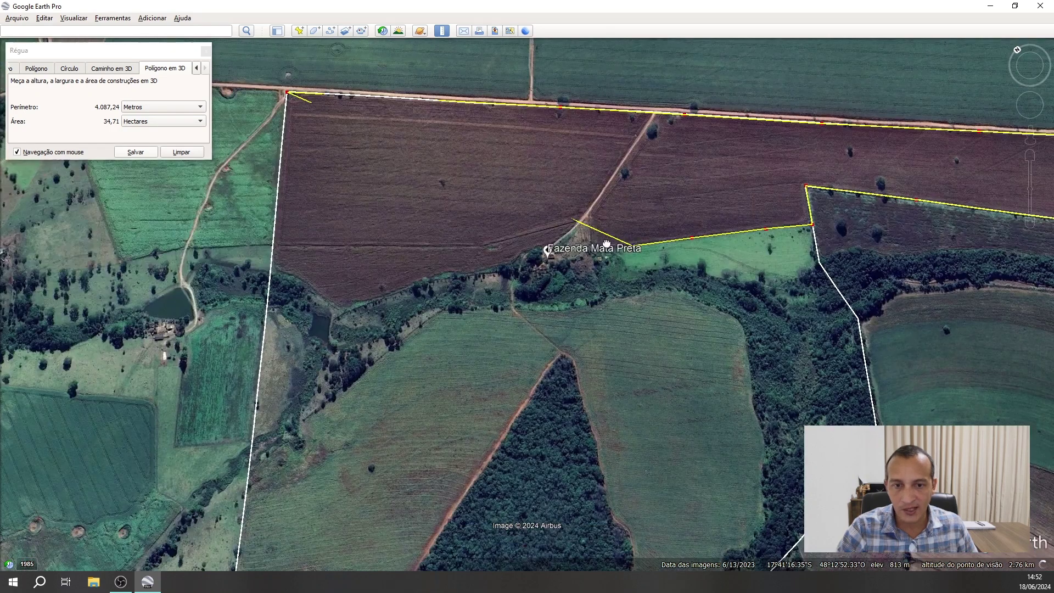
{"action": "scroll", "coordinate": [604, 245], "scroll_direction": "up", "scroll_amount": 2}
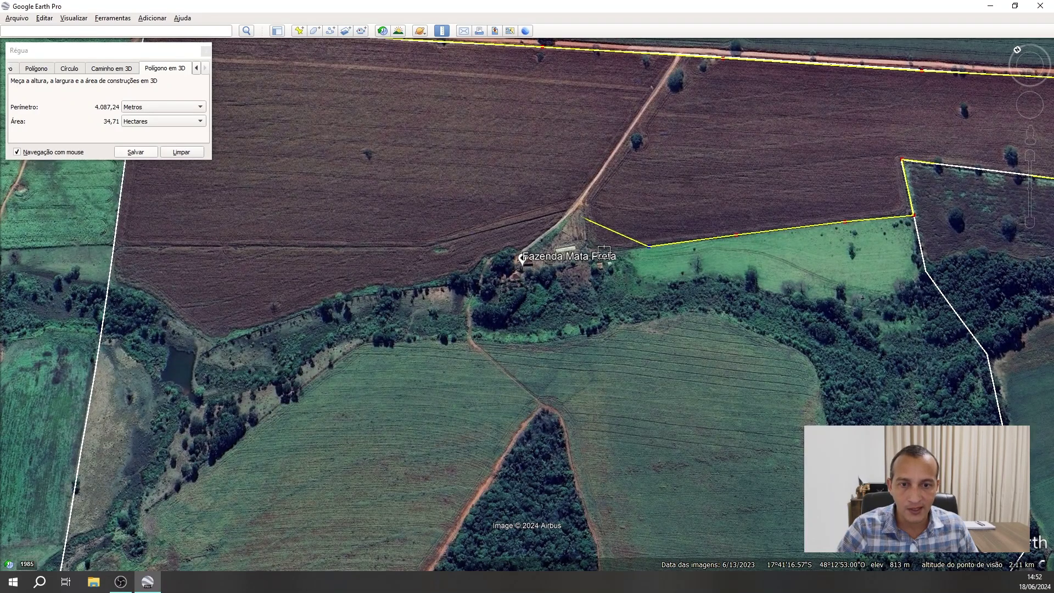
{"action": "left_click", "coordinate": [606, 252]}
Route the measurement polygon around the triangular farmyard, up to the dirt road's end and back down to the Fazenda Mata Preta placemark.
{"action": "left_click", "coordinate": [587, 245]}
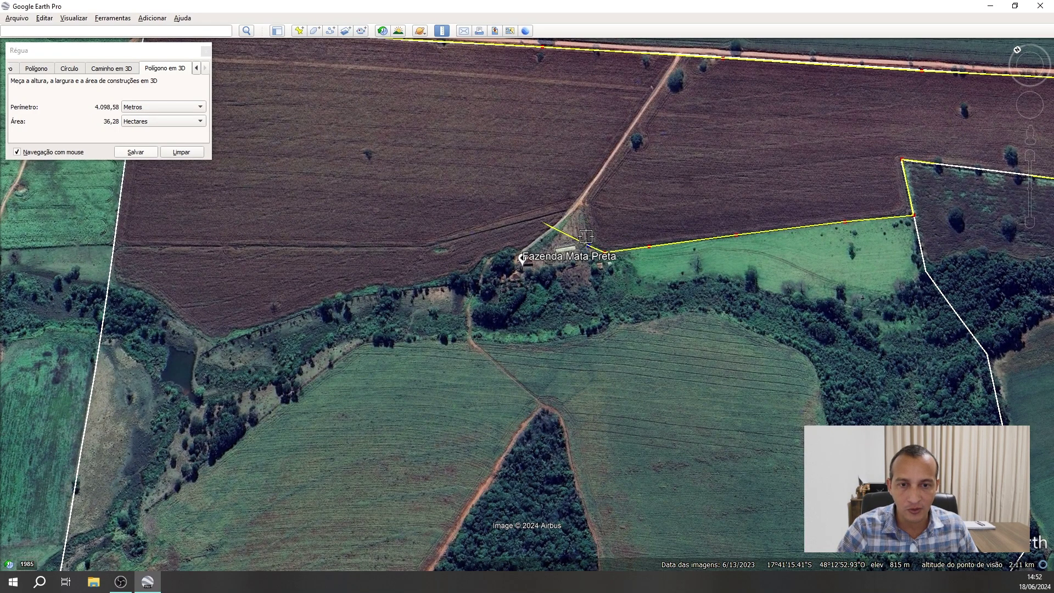
{"action": "left_click", "coordinate": [585, 227]}
{"action": "left_click", "coordinate": [580, 204]}
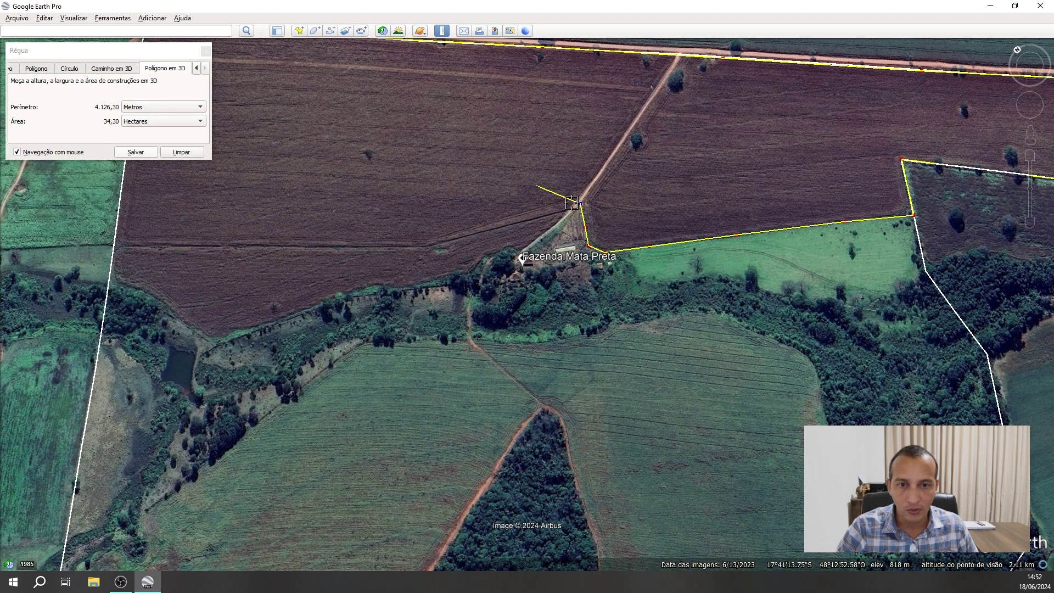
{"action": "left_click", "coordinate": [574, 203]}
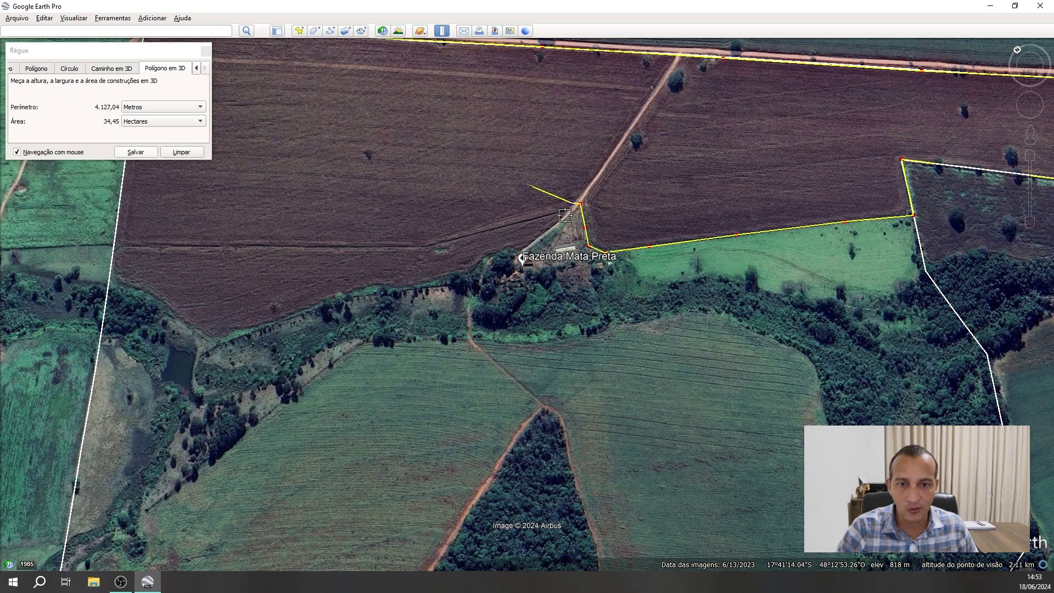
{"action": "left_click", "coordinate": [564, 215]}
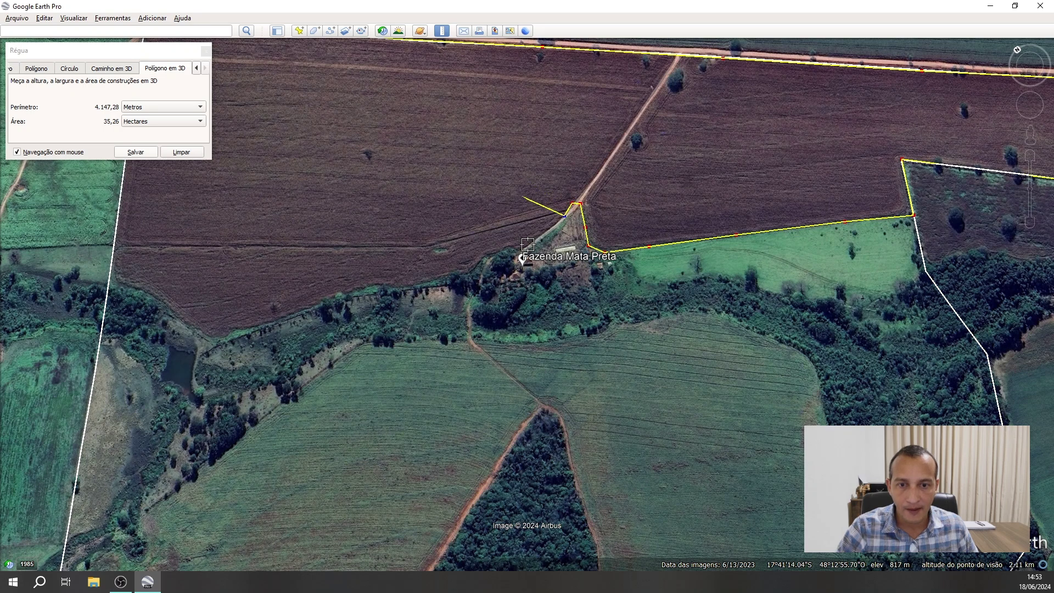
{"action": "left_click", "coordinate": [527, 243]}
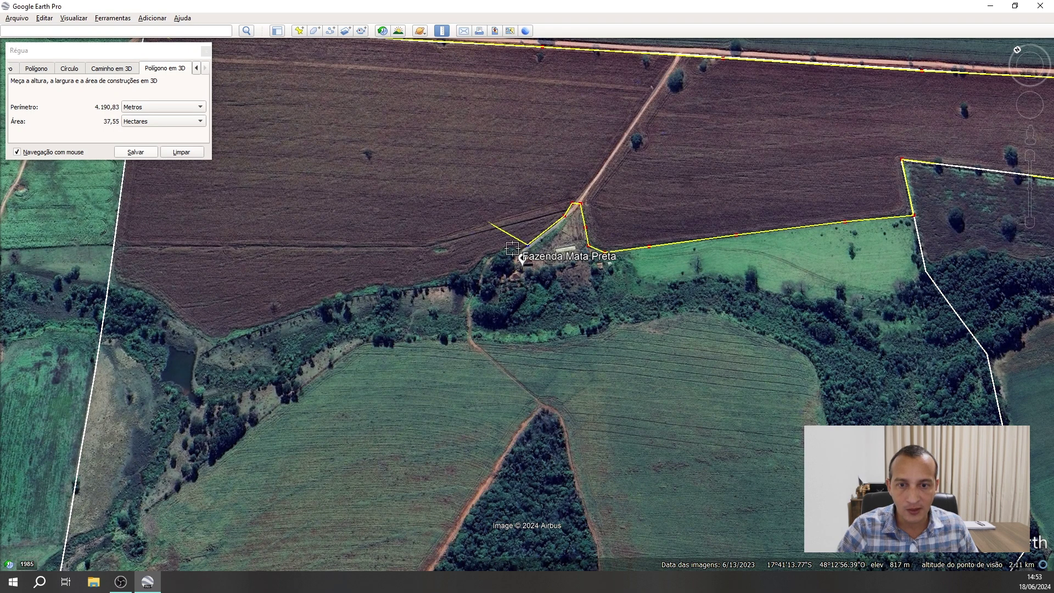
{"action": "left_click", "coordinate": [516, 252]}
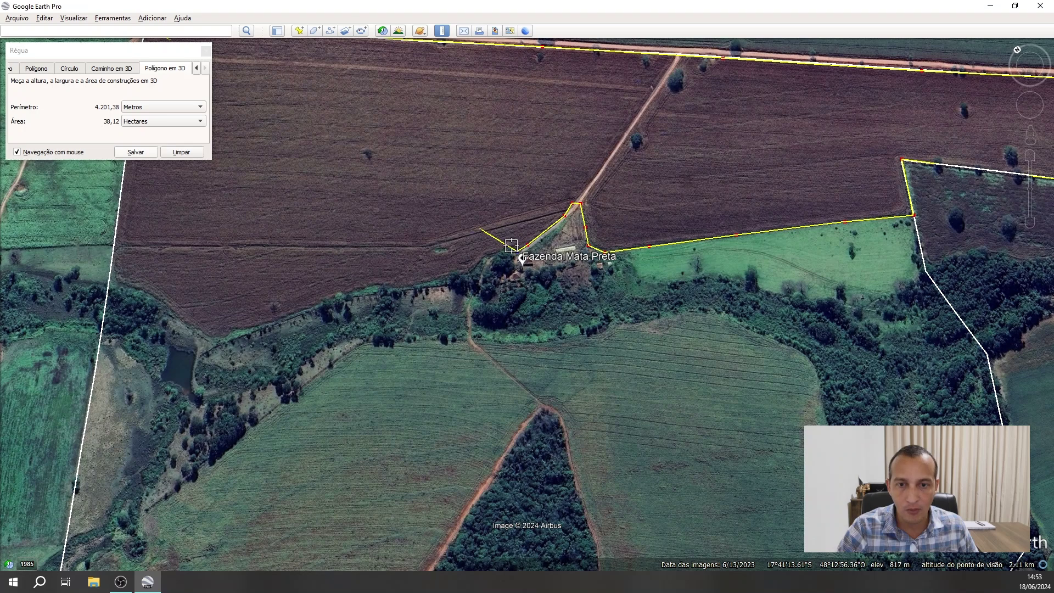
Continue the measurement polygon westward from the Fazenda Mata Preta placemark, following the brown field's edge along the farmstead trees.
{"action": "left_click", "coordinate": [509, 244]}
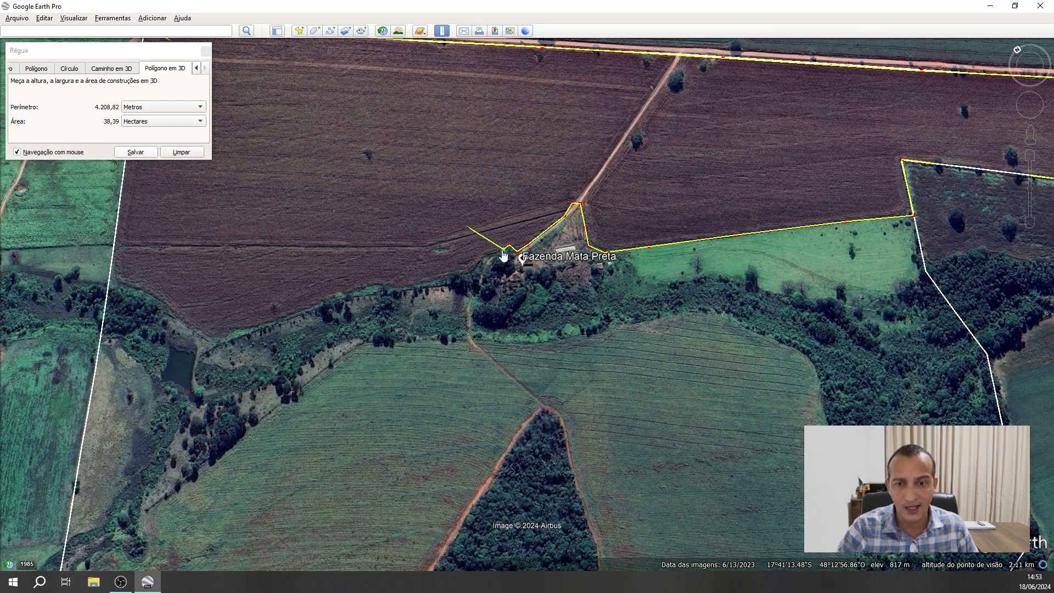
{"action": "left_click", "coordinate": [492, 253]}
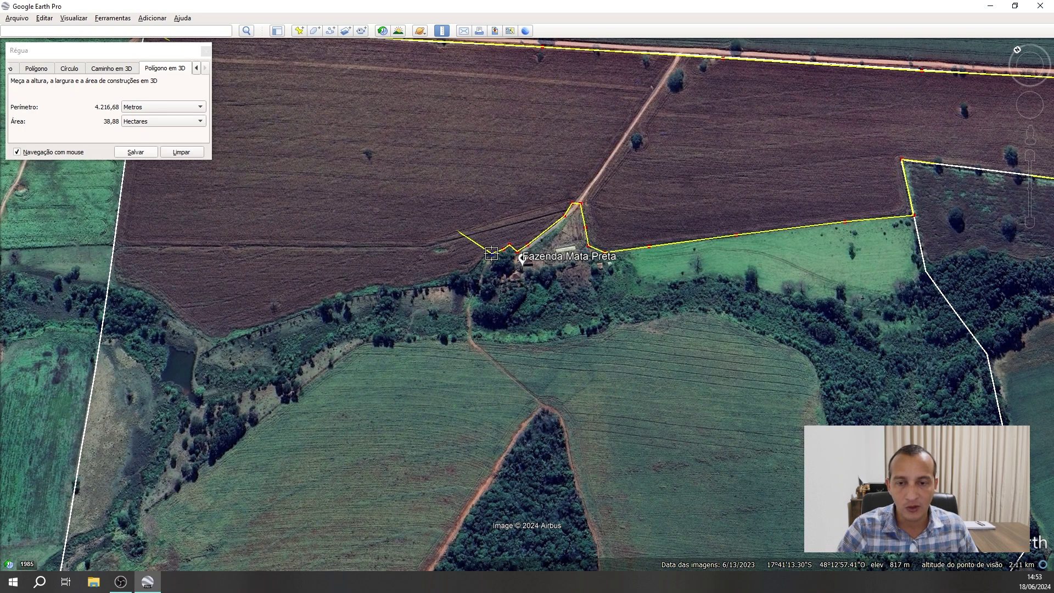
{"action": "left_click", "coordinate": [480, 259]}
{"action": "left_click", "coordinate": [471, 269]}
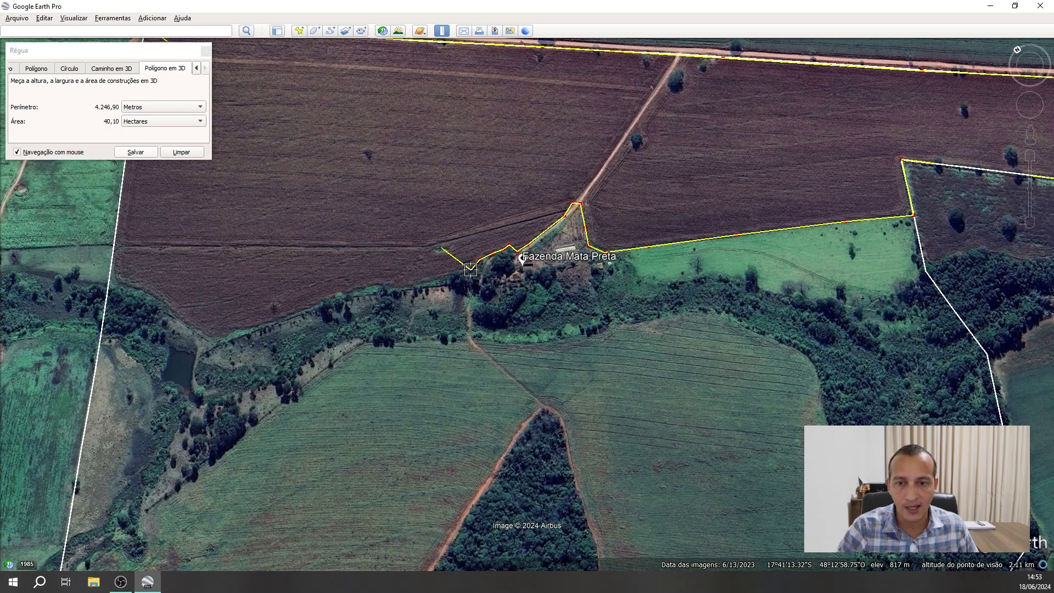
{"action": "left_click", "coordinate": [453, 276]}
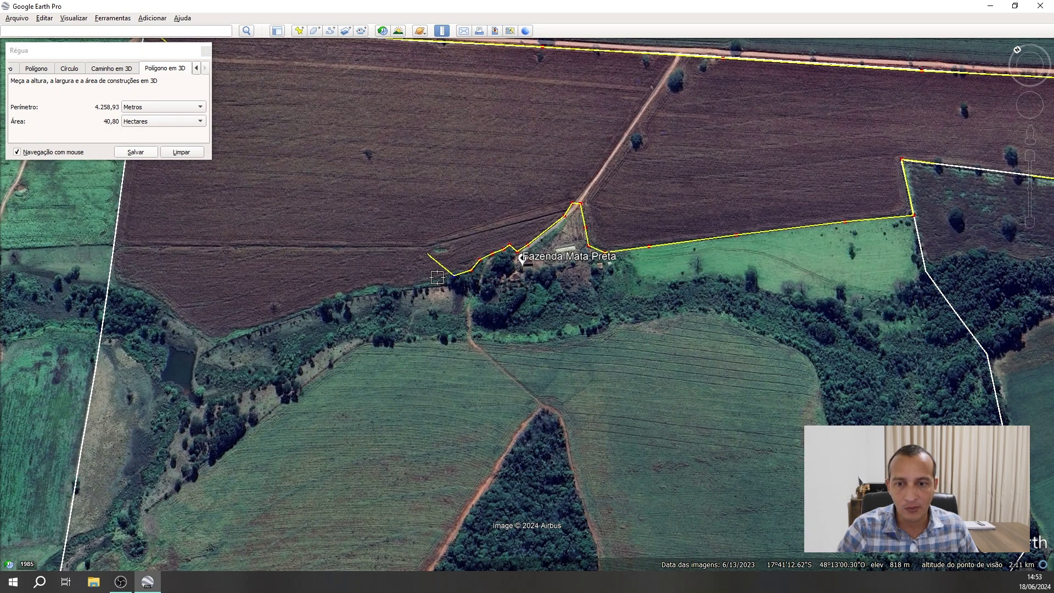
{"action": "left_click", "coordinate": [438, 277]}
{"action": "left_click", "coordinate": [414, 284]}
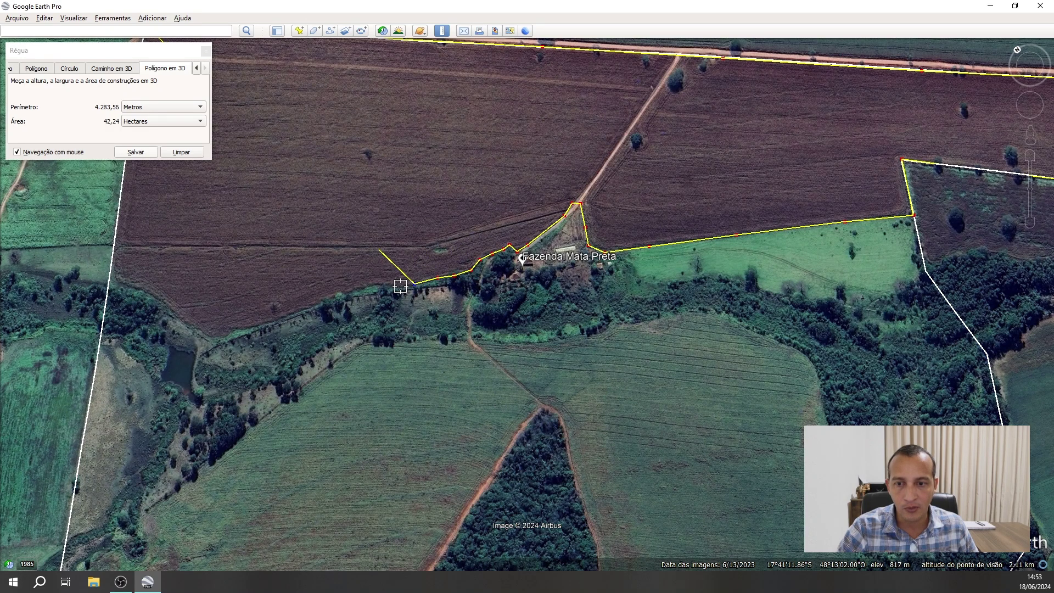
{"action": "left_click", "coordinate": [401, 286]}
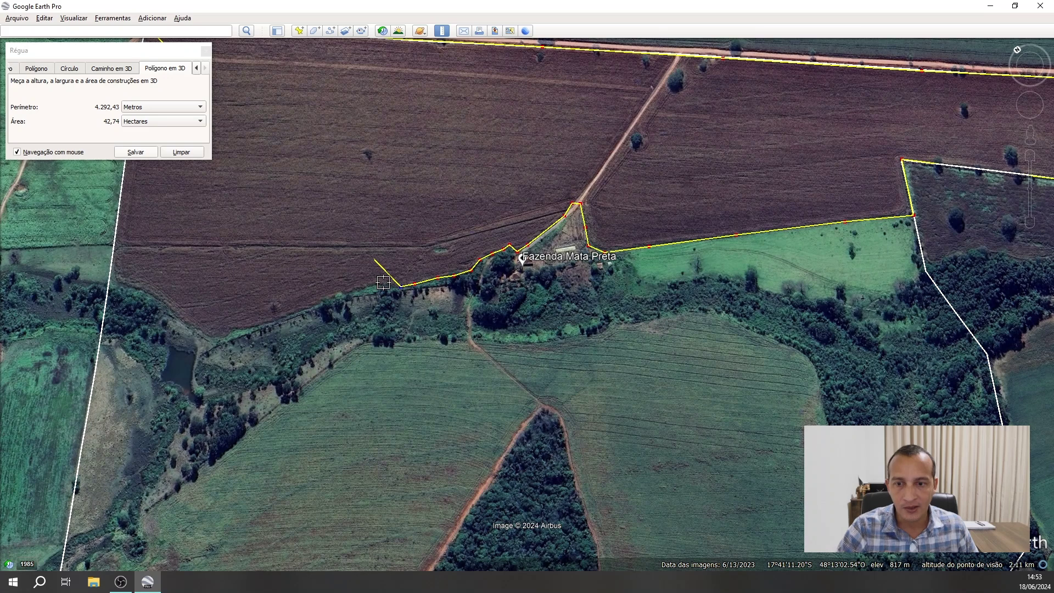
{"action": "left_click", "coordinate": [383, 283]}
Trace the measurement polygon southwest along the tree-lined southern edge of the brown field, almost to its tip above the pond.
{"action": "left_click_drag", "start_coordinate": [383, 283], "coordinate": [524, 291]}
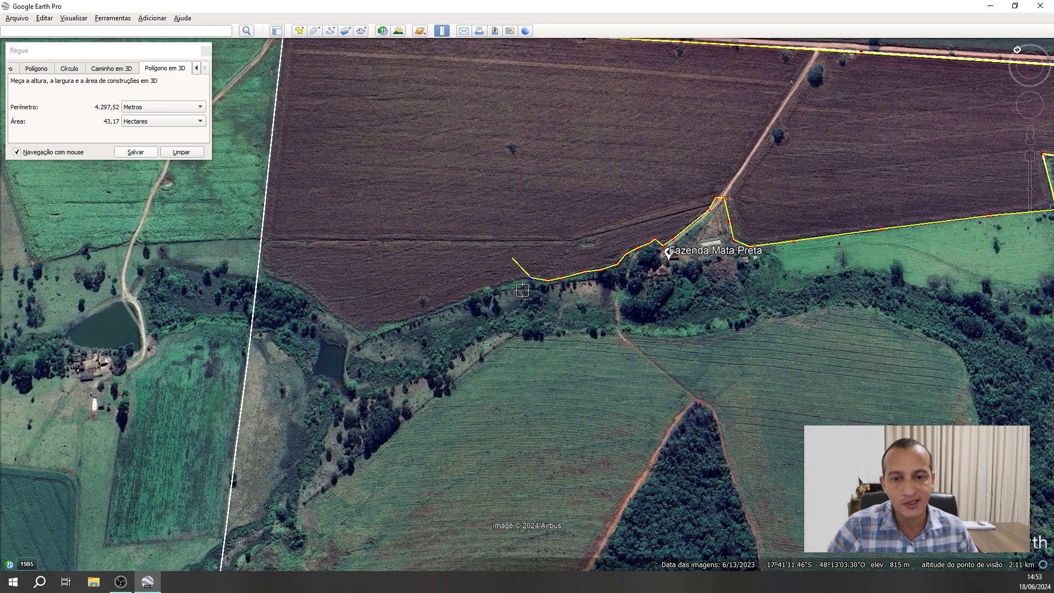
{"action": "scroll", "coordinate": [522, 280], "scroll_direction": "up", "scroll_amount": 2}
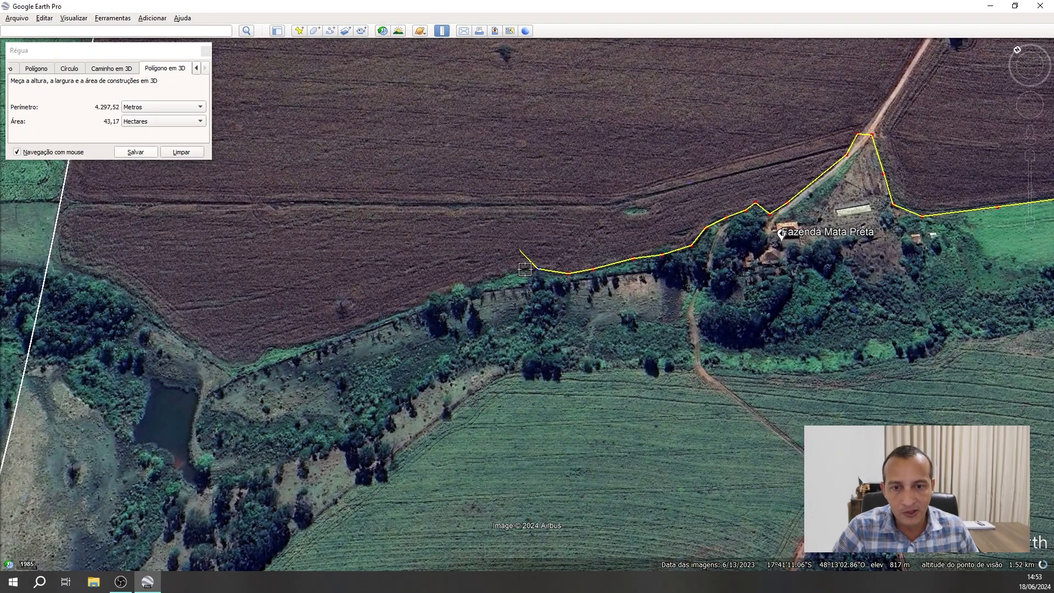
{"action": "left_click", "coordinate": [524, 269]}
{"action": "left_click", "coordinate": [503, 276]}
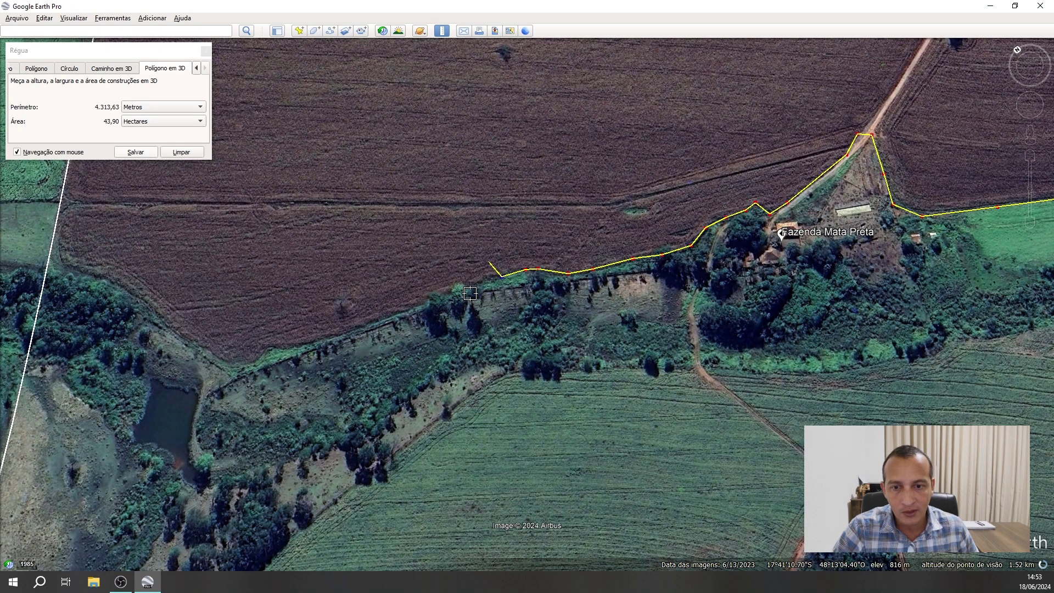
{"action": "left_click", "coordinate": [465, 292]}
{"action": "left_click", "coordinate": [415, 307]}
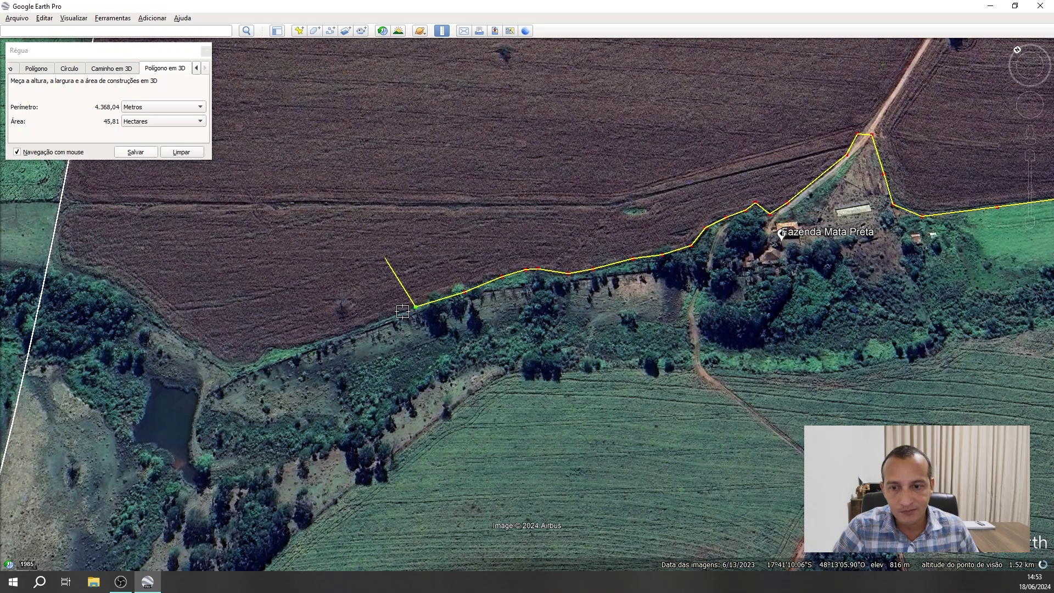
{"action": "left_click", "coordinate": [368, 326]}
{"action": "left_click", "coordinate": [318, 336]}
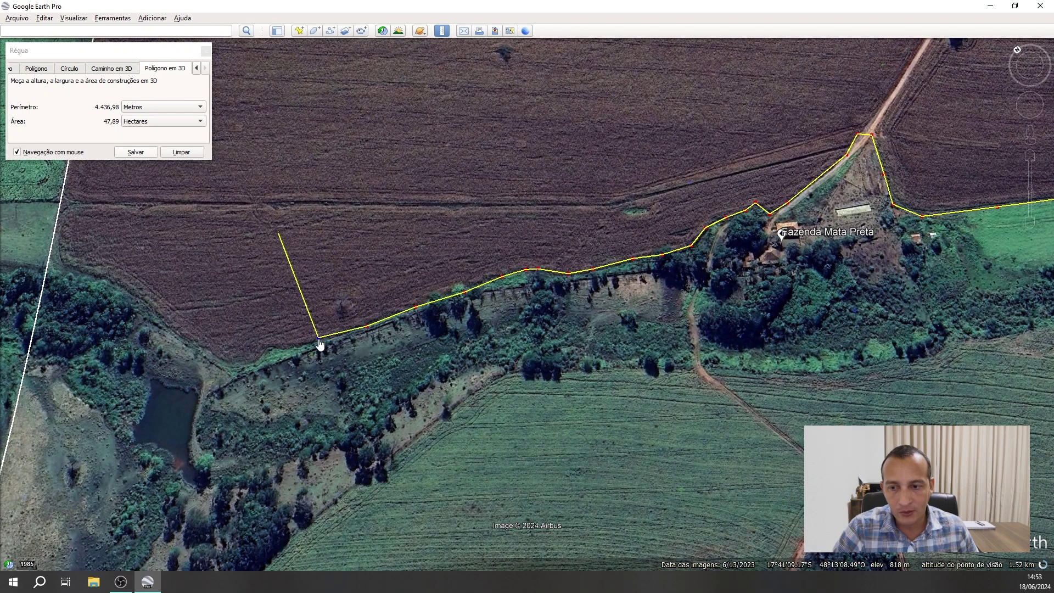
{"action": "left_click", "coordinate": [294, 346]}
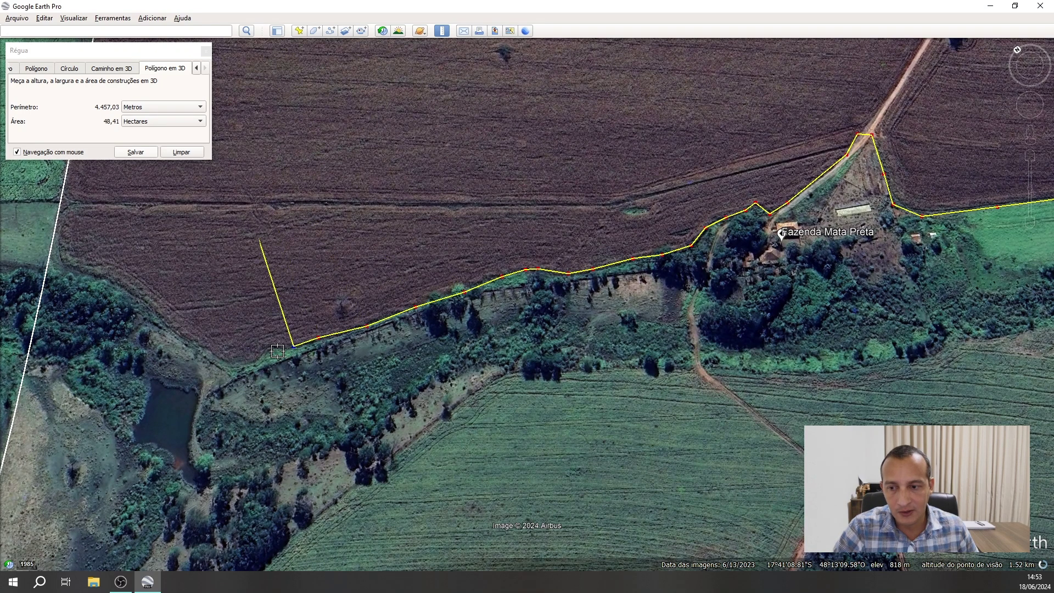
{"action": "left_click", "coordinate": [281, 347]}
Route the measurement polygon around the brown field's southern tip, just above the small pond.
{"action": "left_click_drag", "start_coordinate": [272, 347], "coordinate": [431, 265]}
{"action": "left_click", "coordinate": [432, 266]}
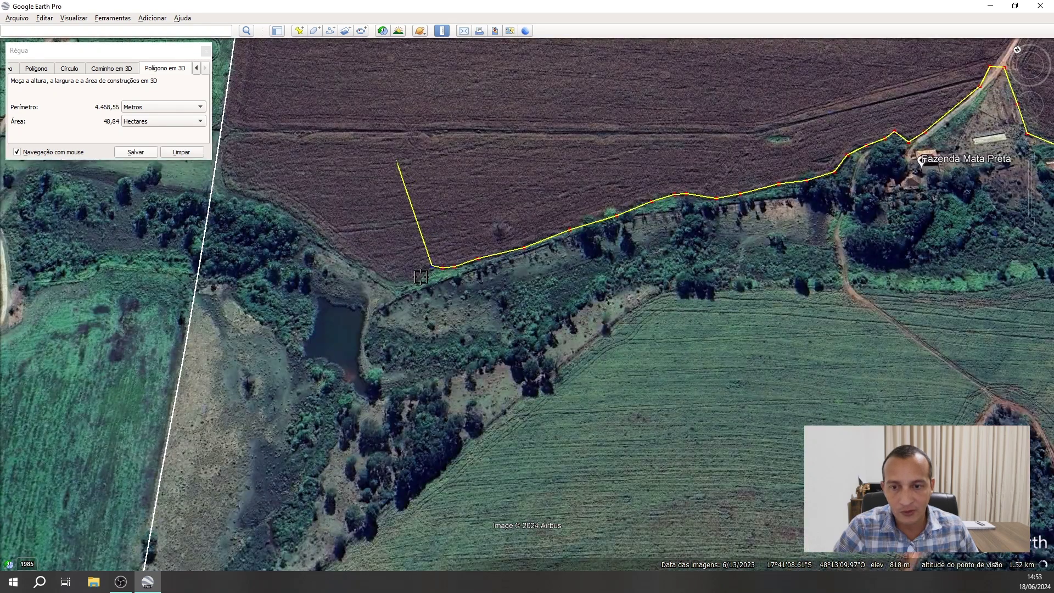
{"action": "left_click", "coordinate": [421, 277]}
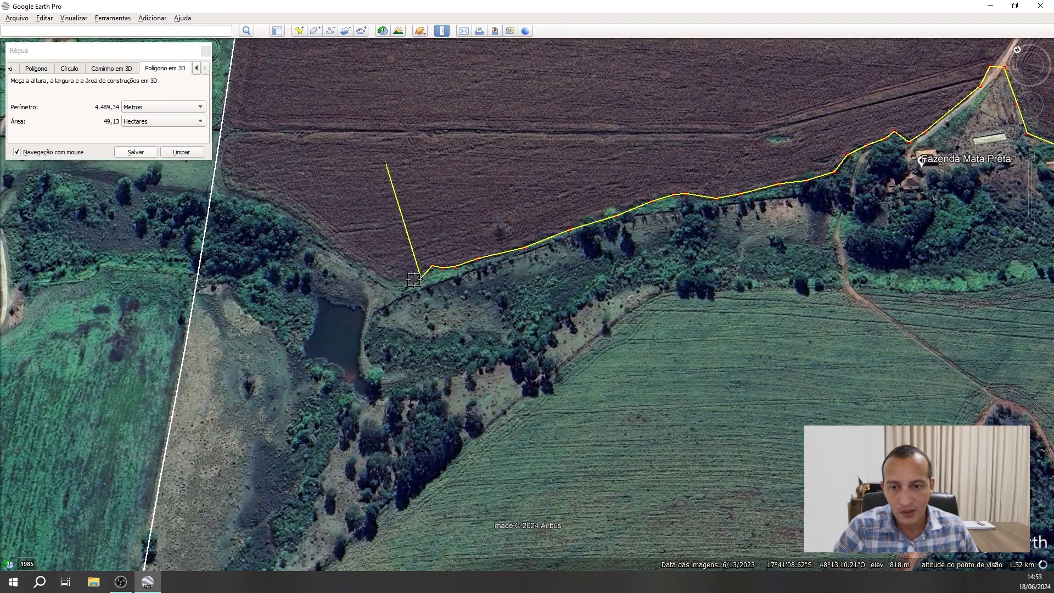
{"action": "left_click", "coordinate": [406, 283]}
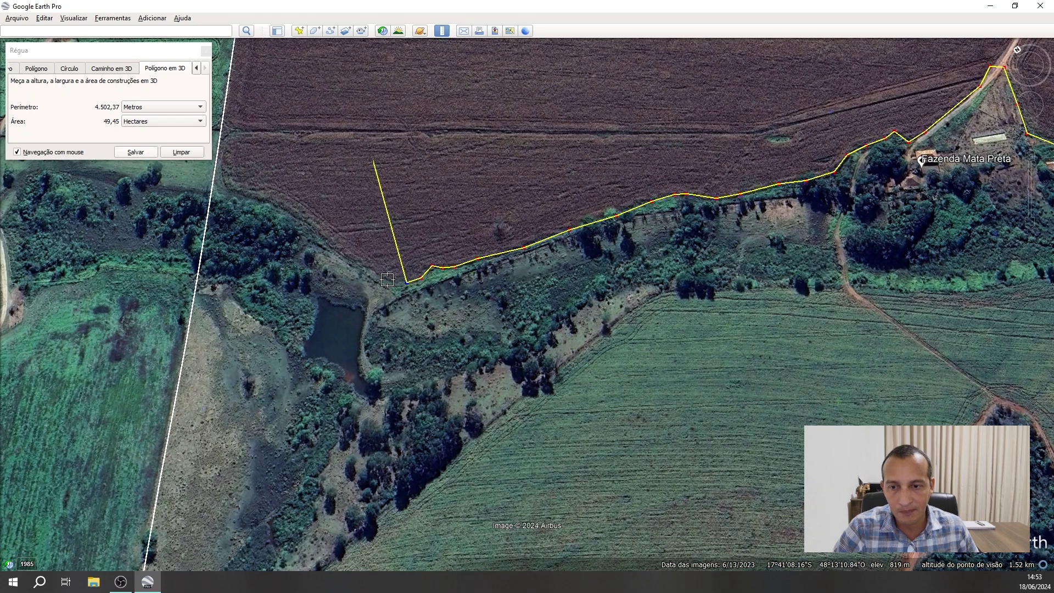
{"action": "left_click", "coordinate": [387, 280]}
{"action": "left_click", "coordinate": [373, 270]}
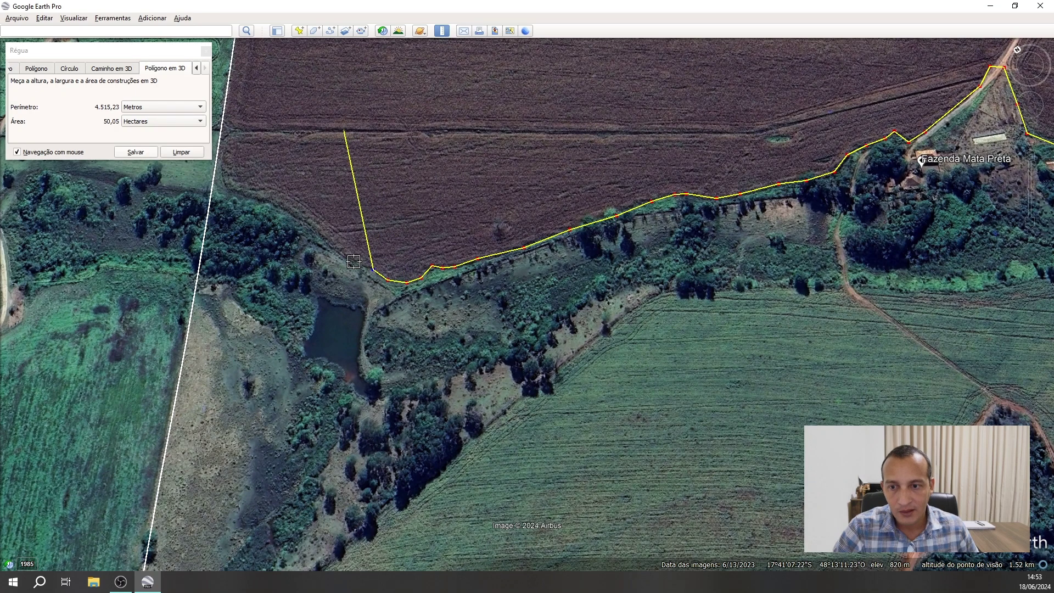
Trace the measurement polygon northwest along the wooded edge and place its last vertex on the property's western boundary line.
{"action": "left_click", "coordinate": [354, 262]}
{"action": "left_click", "coordinate": [331, 246]}
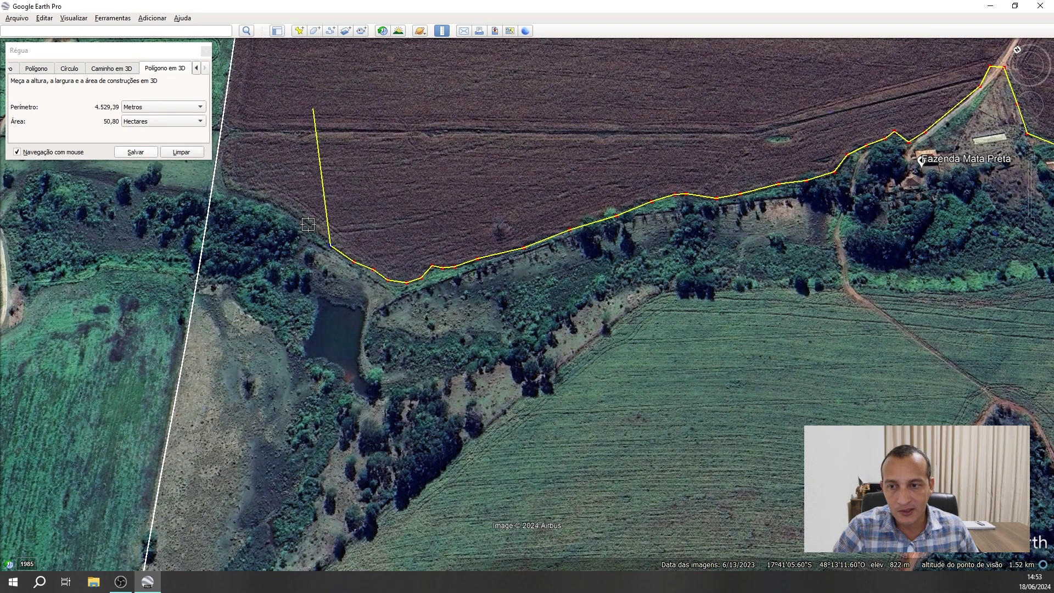
{"action": "left_click", "coordinate": [308, 224]}
{"action": "left_click", "coordinate": [282, 207]}
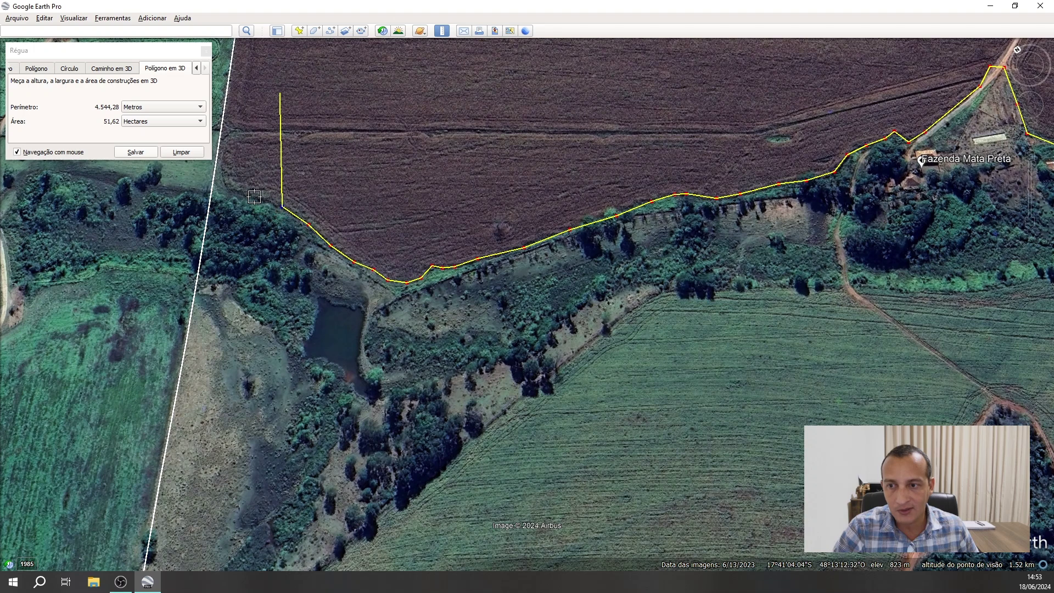
{"action": "left_click_drag", "start_coordinate": [255, 196], "coordinate": [360, 269]}
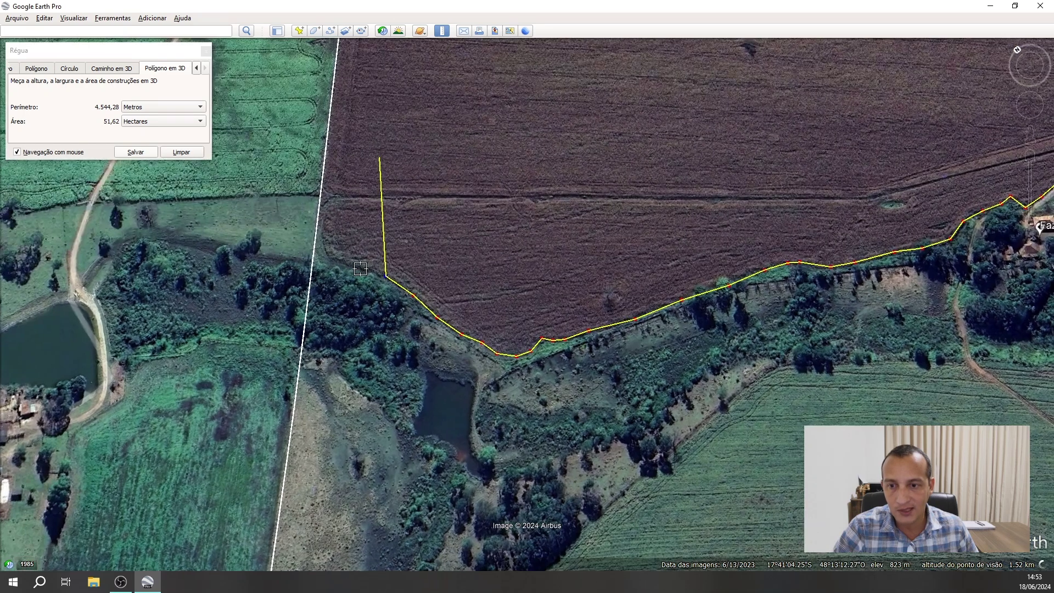
{"action": "left_click", "coordinate": [351, 264]}
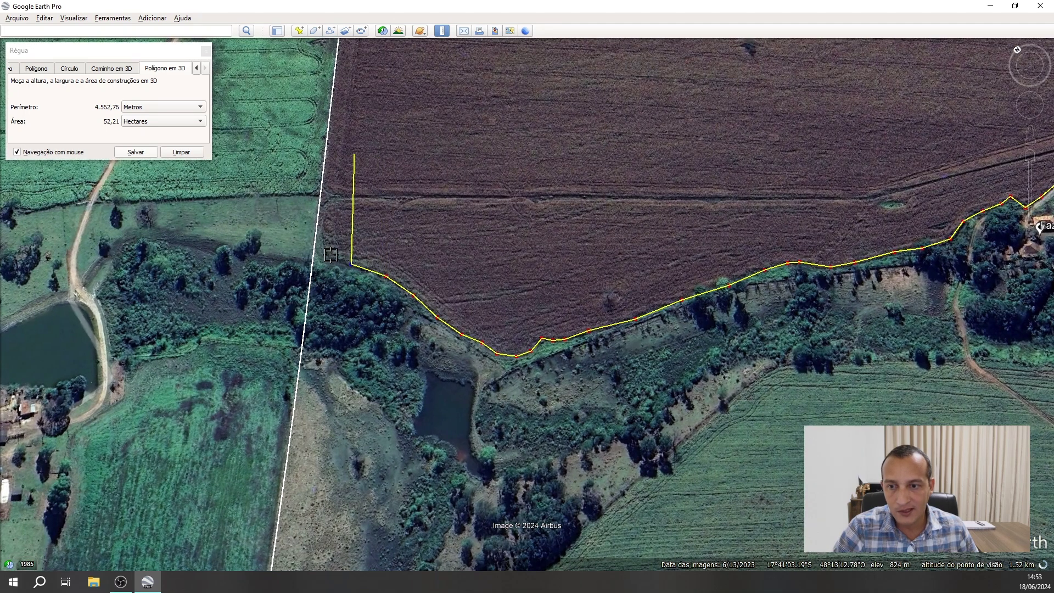
{"action": "left_click", "coordinate": [331, 255]}
{"action": "left_click", "coordinate": [320, 230]}
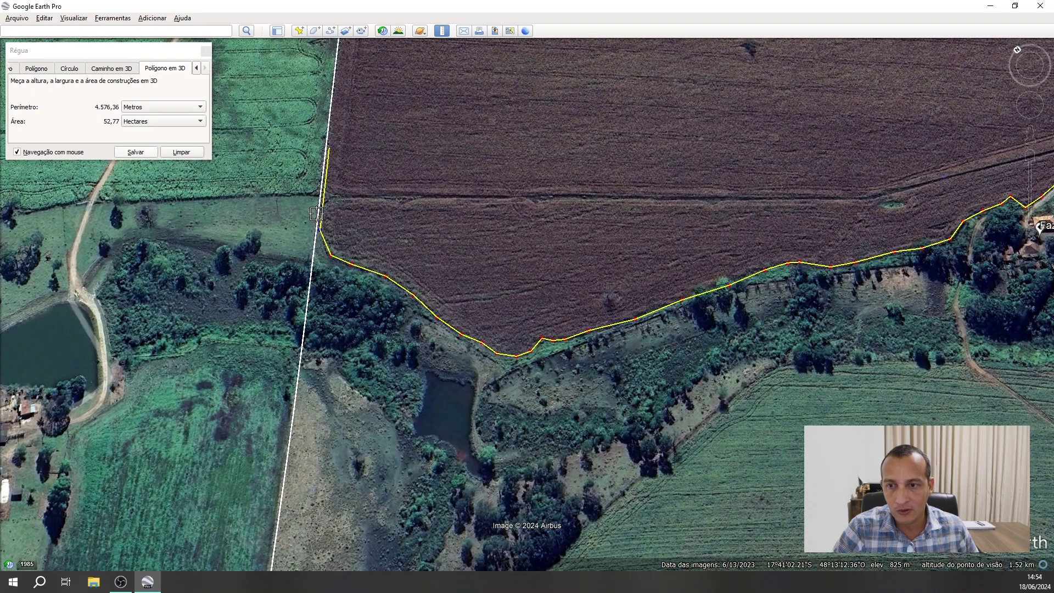
{"action": "left_click", "coordinate": [316, 212]}
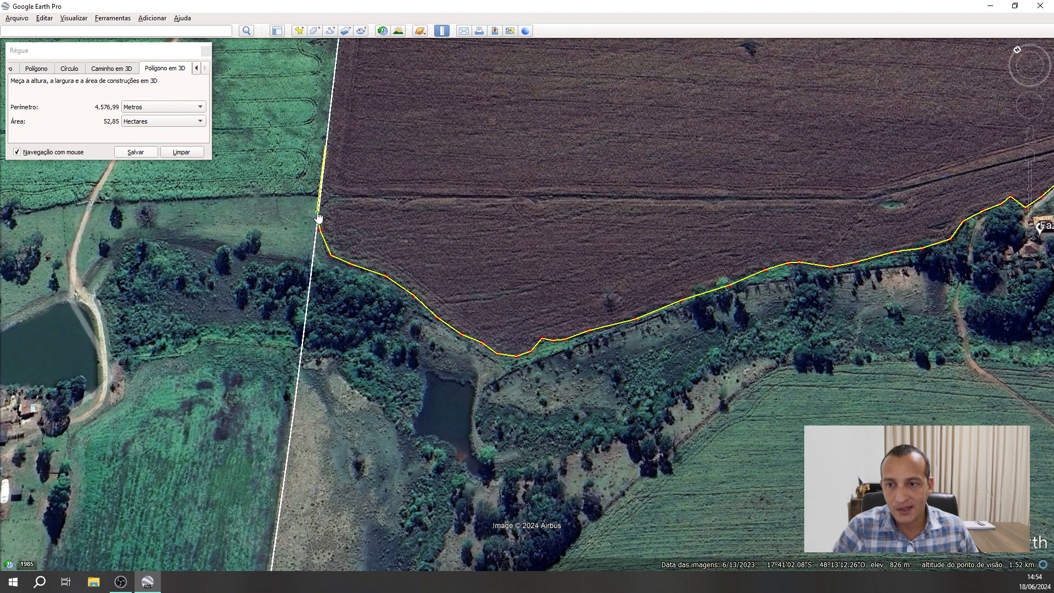
{"action": "left_click_drag", "start_coordinate": [316, 212], "coordinate": [318, 211]}
Check the outline up to the field's northwest corner, then save the measurement as a new polygon named "1 gleba".
{"action": "left_click_drag", "start_coordinate": [430, 96], "coordinate": [483, 416]}
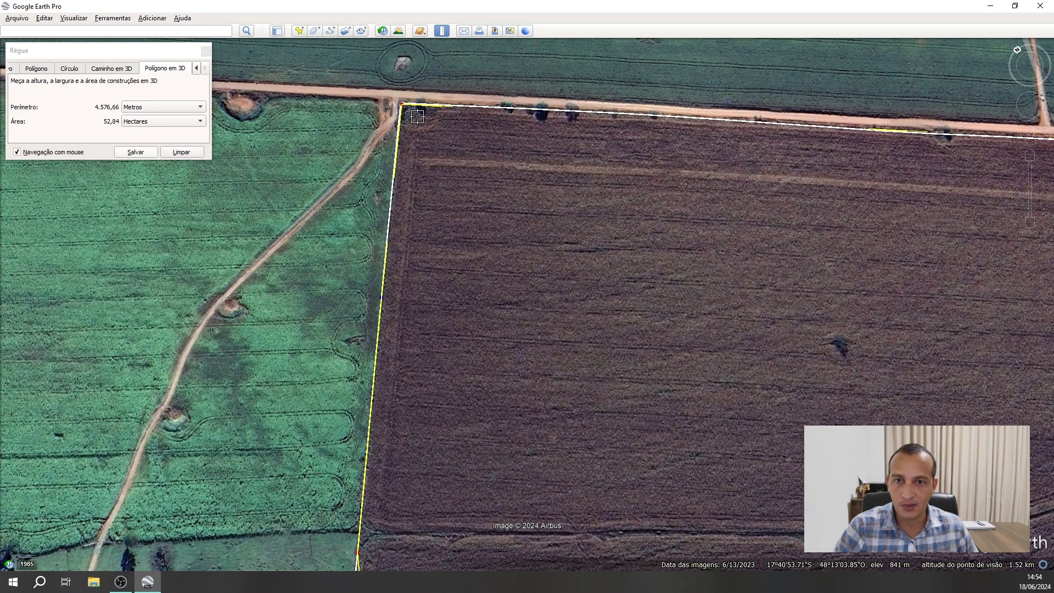
{"action": "left_click_drag", "start_coordinate": [730, 239], "coordinate": [664, 223]}
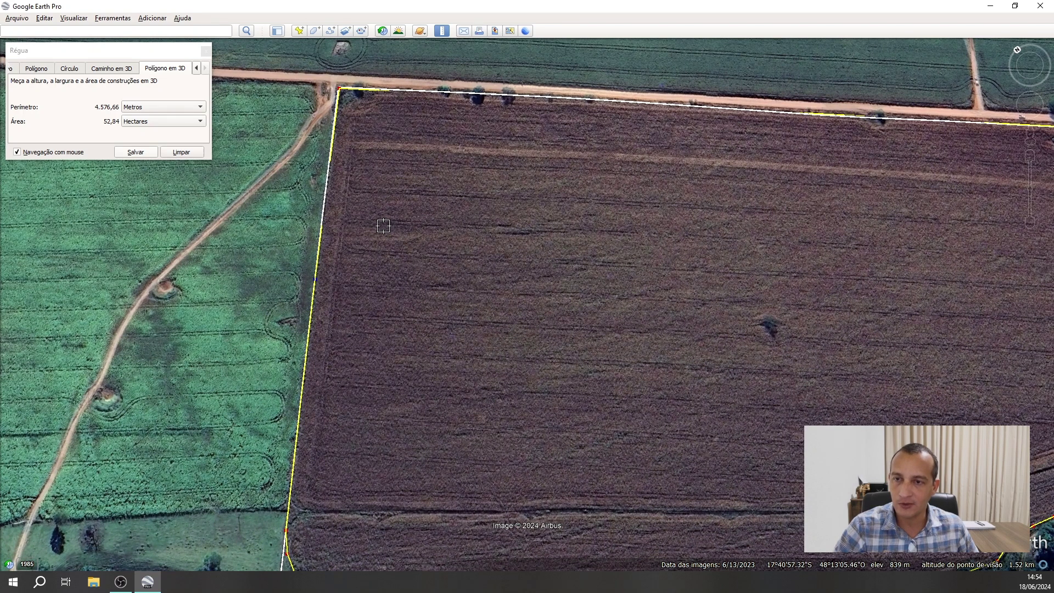
{"action": "left_click", "coordinate": [130, 152]}
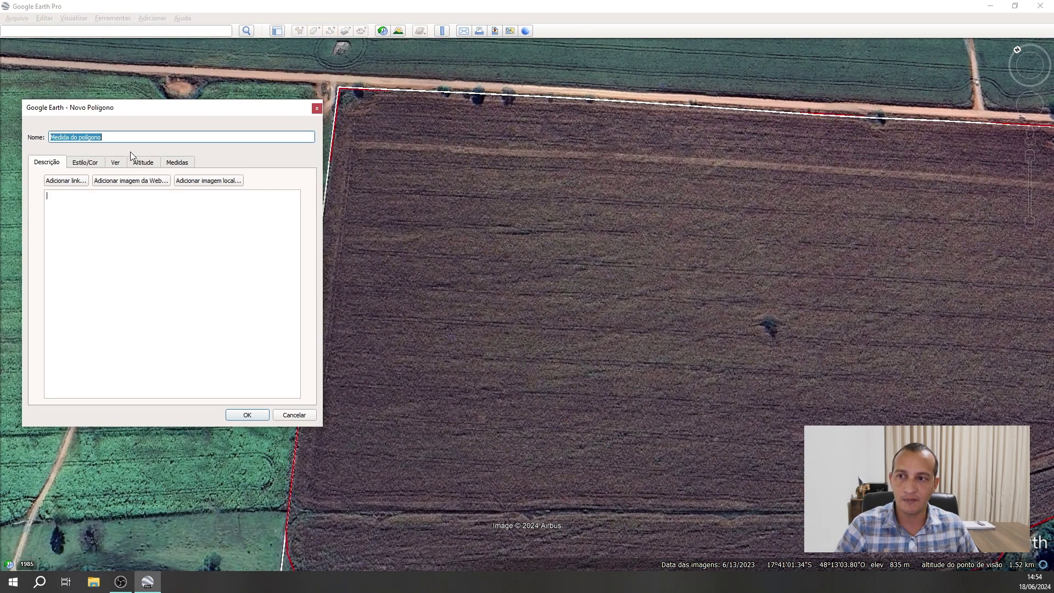
{"action": "triple_click", "coordinate": [142, 139]}
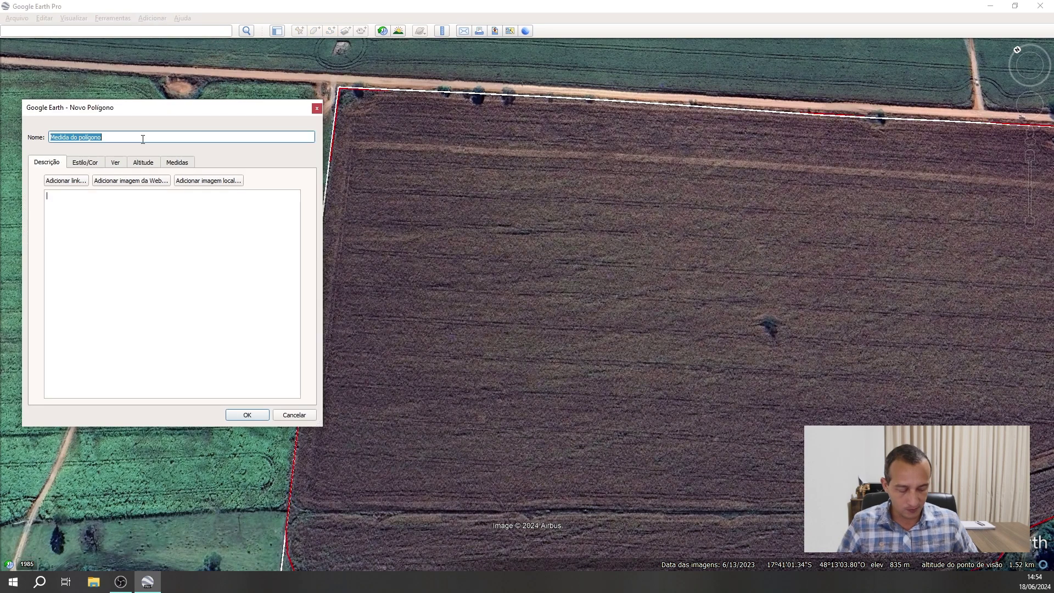
{"action": "type", "text": "1 gleba"}
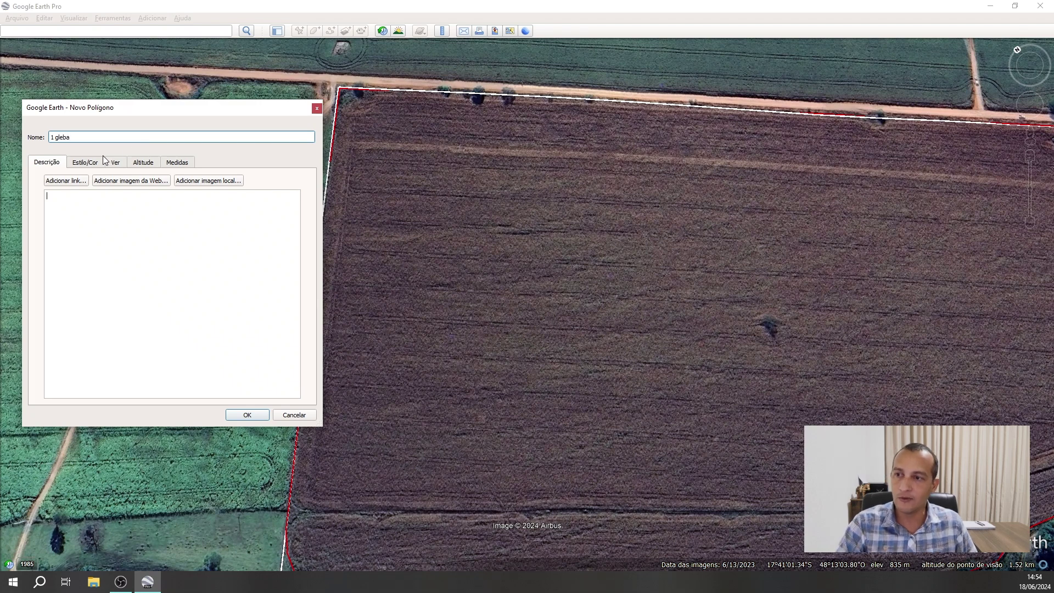
Set the 1 gleba polygon's line colour to bright green (#00ff00).
{"action": "left_click", "coordinate": [87, 162]}
{"action": "left_click", "coordinate": [73, 201]}
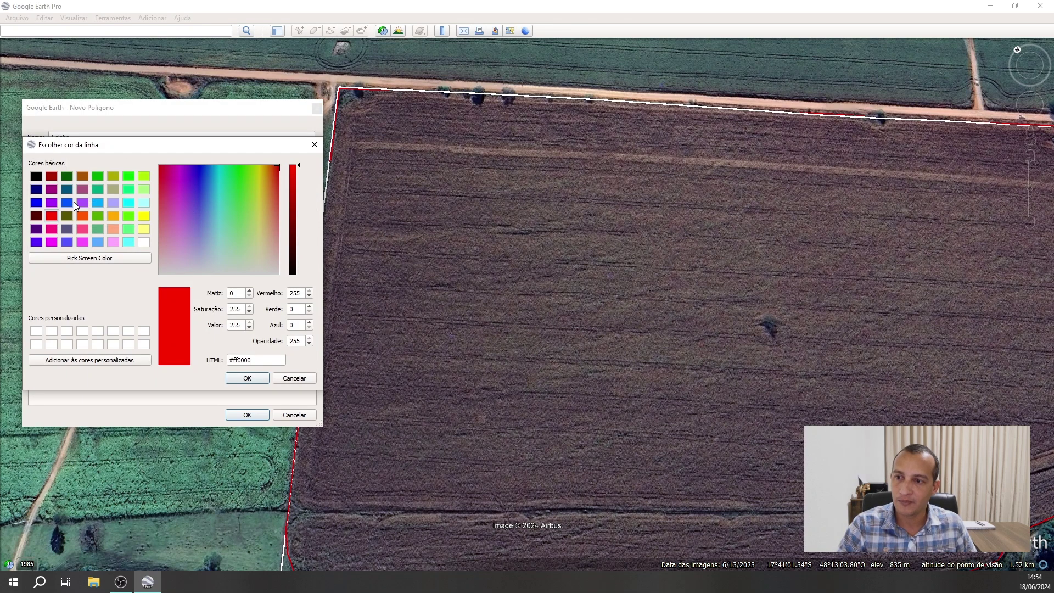
{"action": "left_click", "coordinate": [128, 215]}
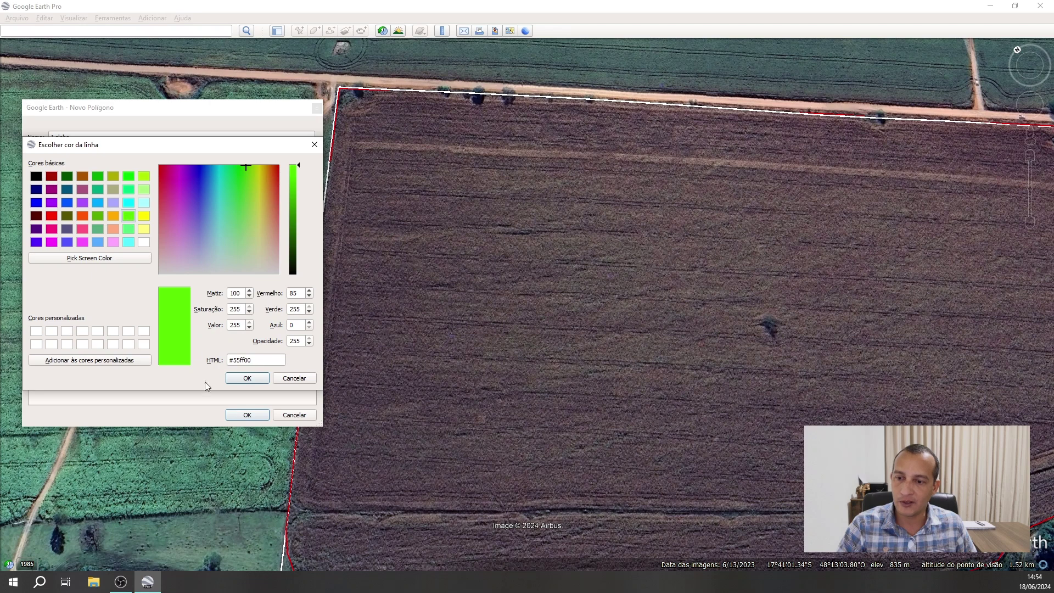
{"action": "left_click", "coordinate": [127, 175]}
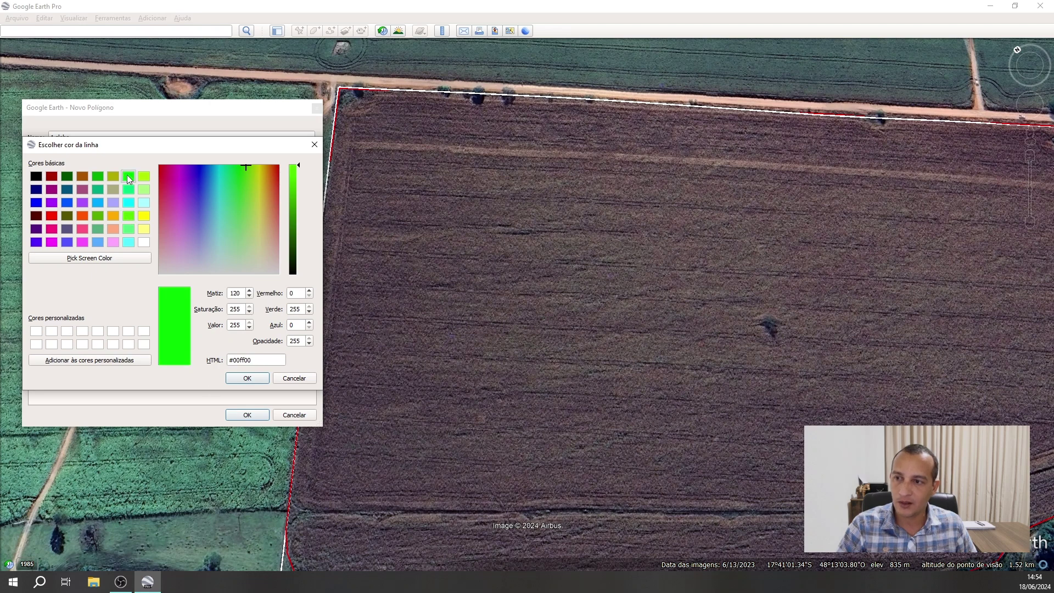
{"action": "left_click", "coordinate": [247, 379]}
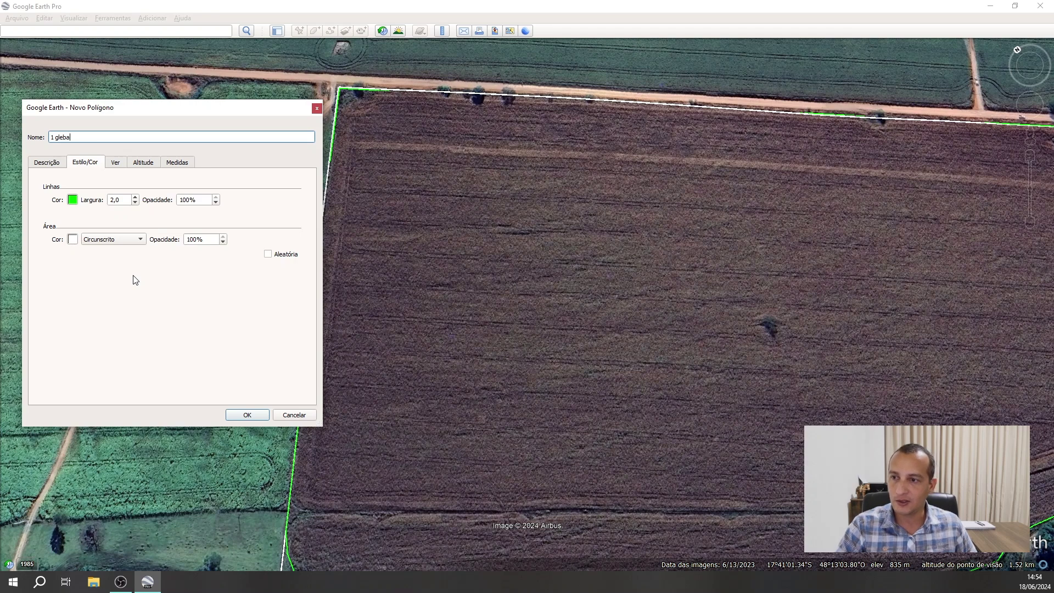
Set the 1 gleba polygon's altitude mode to clamped to the ground (Presa ao solo).
{"action": "left_click", "coordinate": [143, 163]}
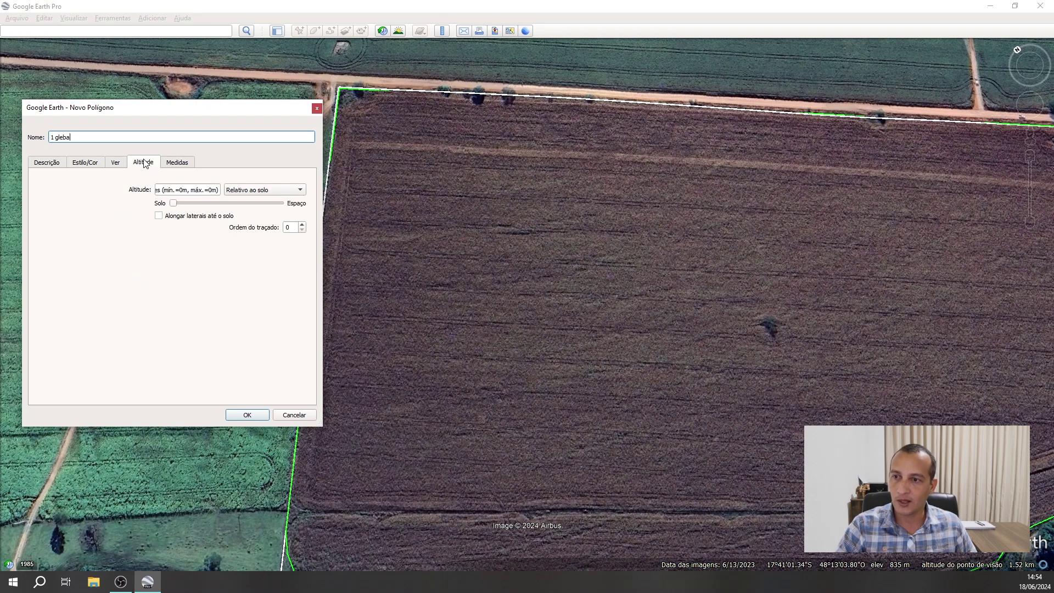
{"action": "left_click", "coordinate": [258, 190]}
{"action": "left_click", "coordinate": [251, 165]}
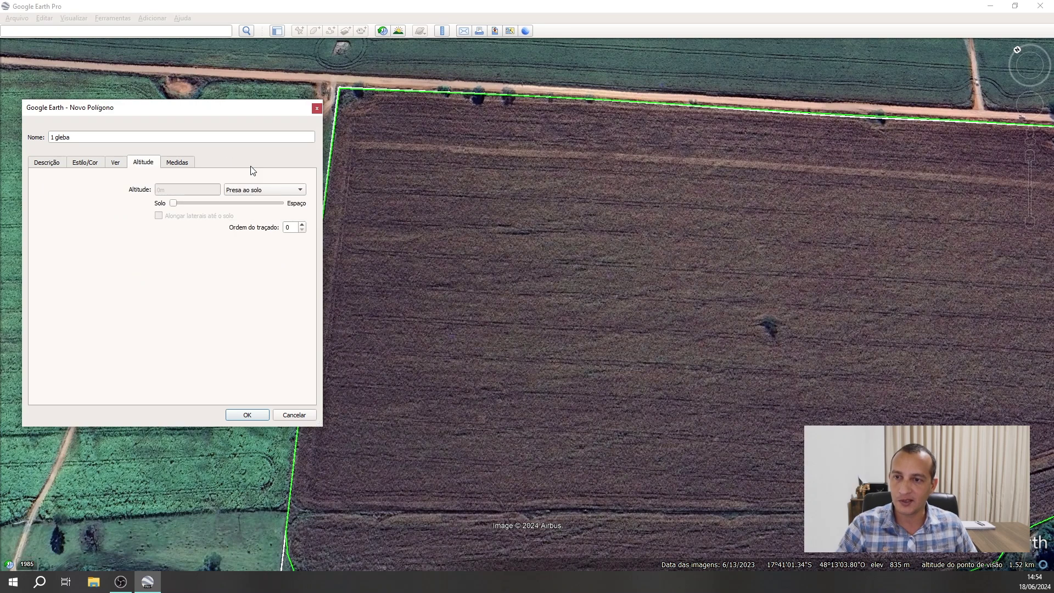
Set the 1 gleba polygon's area style to filled and outlined (Sólido+circunscrito).
{"action": "left_click", "coordinate": [84, 164]}
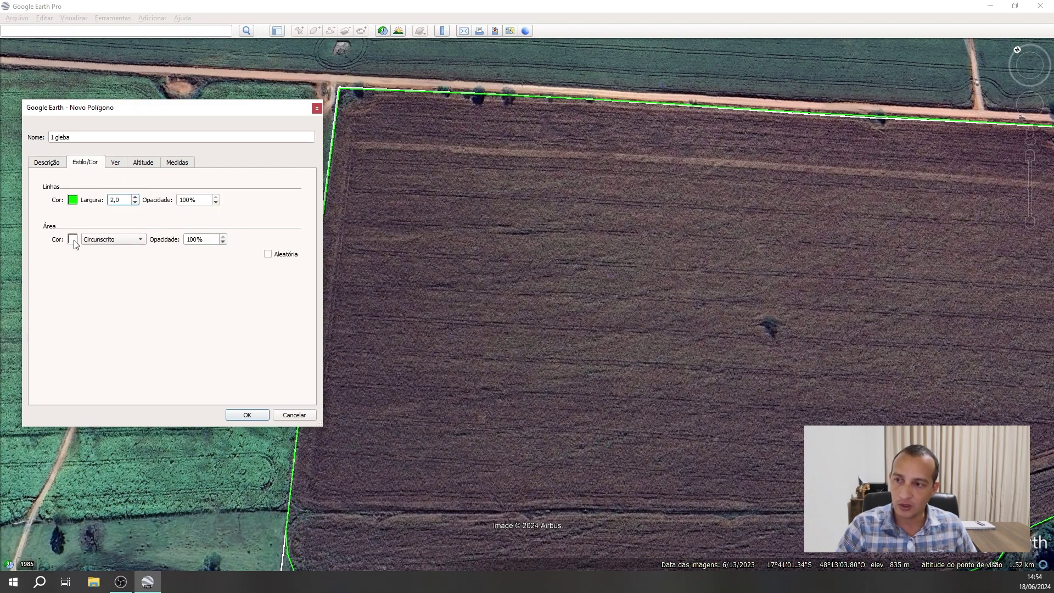
{"action": "left_click", "coordinate": [89, 241]}
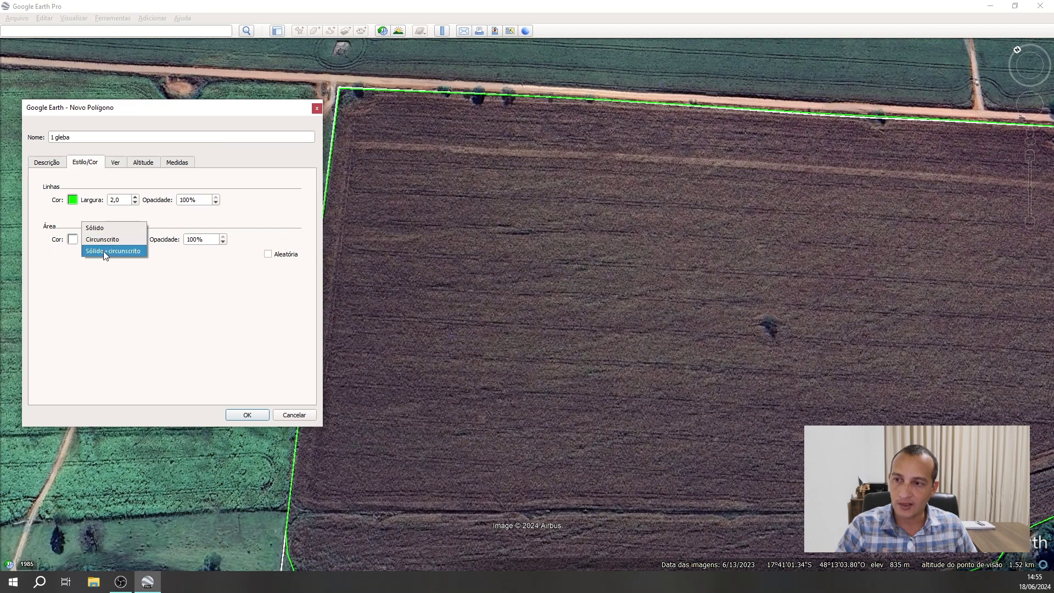
{"action": "left_click", "coordinate": [106, 252]}
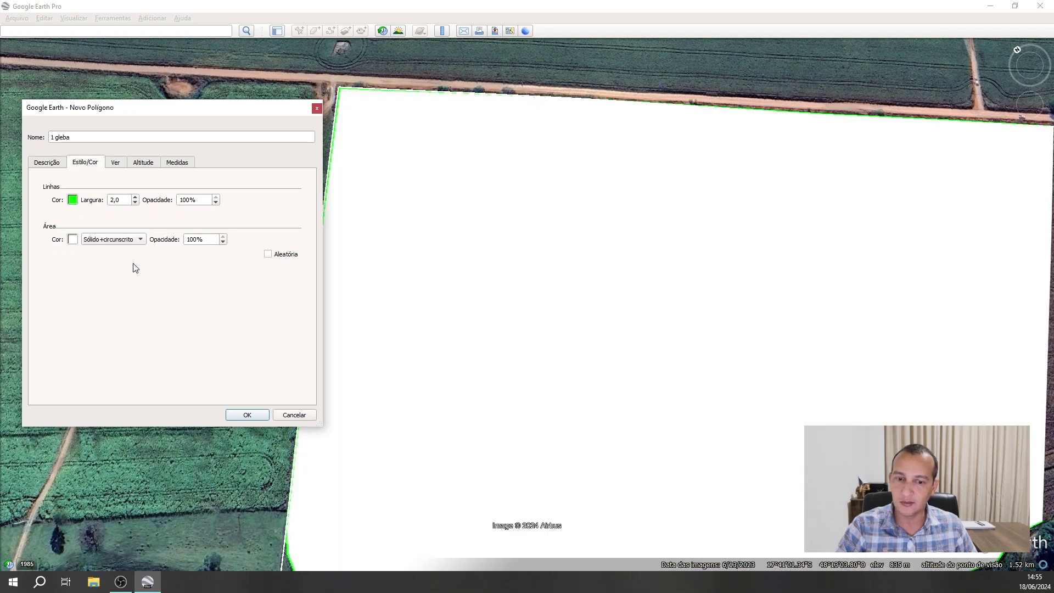
Set the 1 gleba polygon's fill colour to bright green (#00ff00).
{"action": "scroll", "coordinate": [572, 310], "scroll_direction": "down", "scroll_amount": 4}
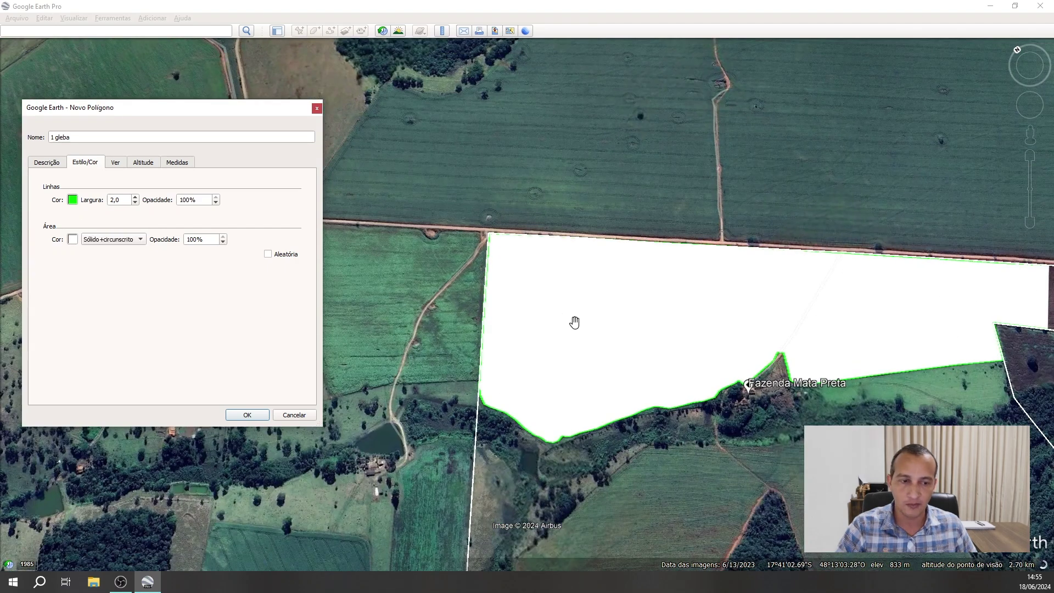
{"action": "left_click_drag", "start_coordinate": [711, 411], "coordinate": [560, 390]}
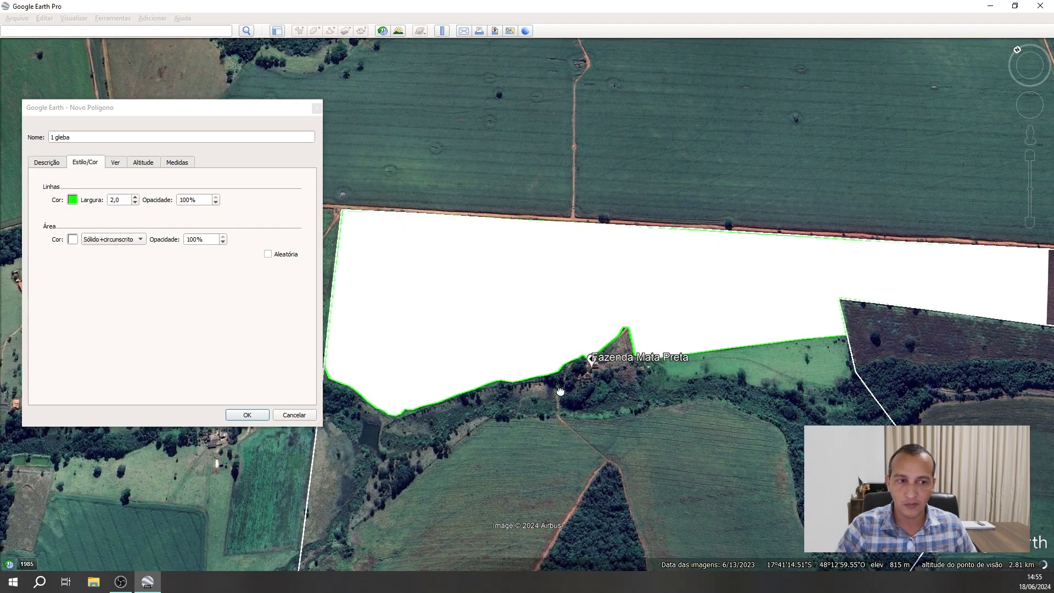
{"action": "right_click_drag", "start_coordinate": [560, 391], "coordinate": [575, 309]}
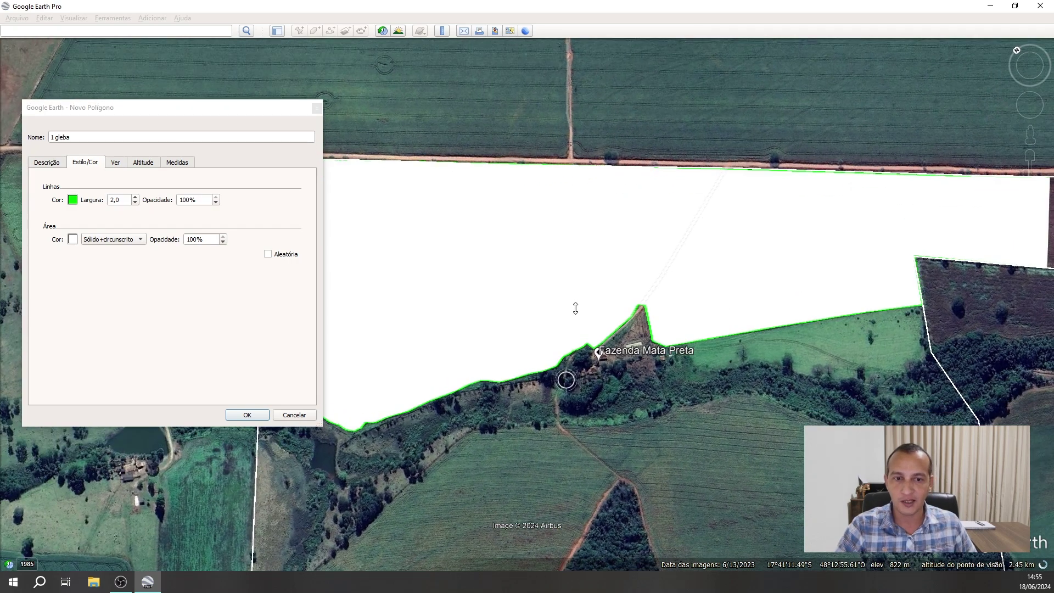
{"action": "scroll", "coordinate": [634, 390], "scroll_direction": "down", "scroll_amount": 2}
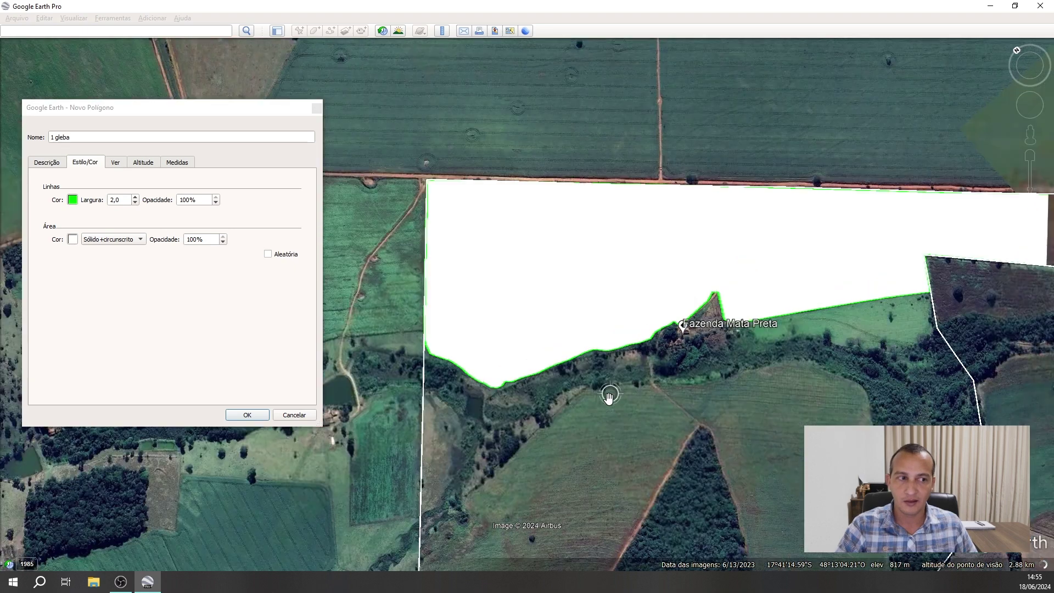
{"action": "scroll", "coordinate": [610, 396], "scroll_direction": "down", "scroll_amount": 3}
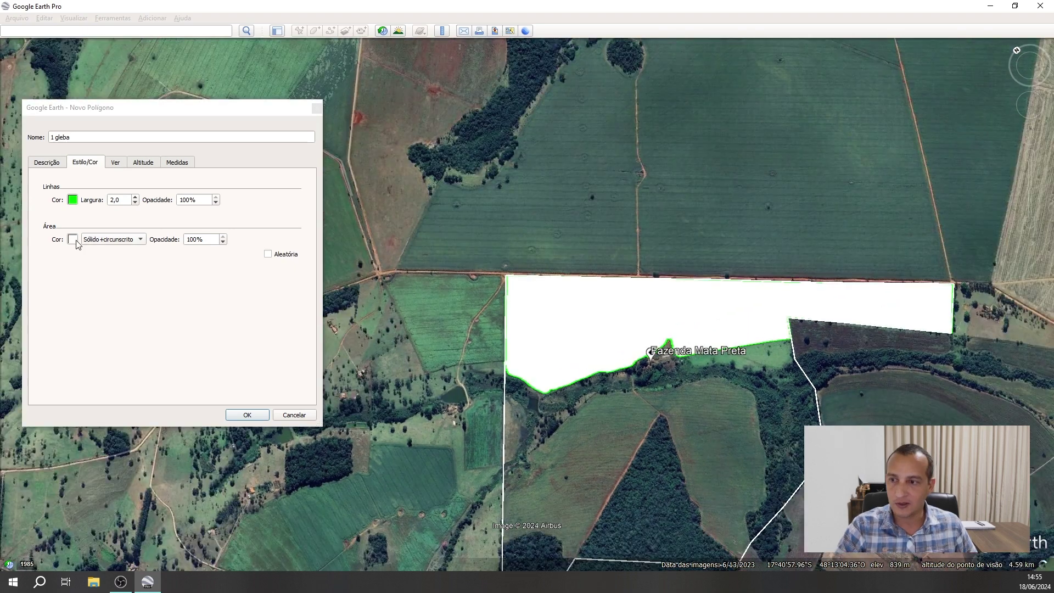
{"action": "left_click", "coordinate": [73, 240]}
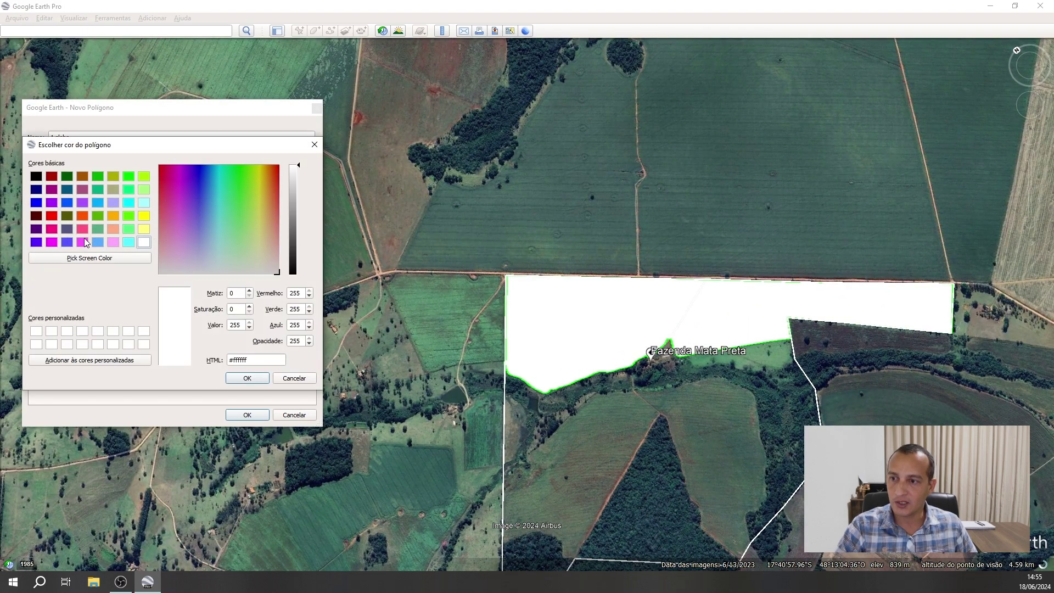
{"action": "left_click", "coordinate": [128, 176]}
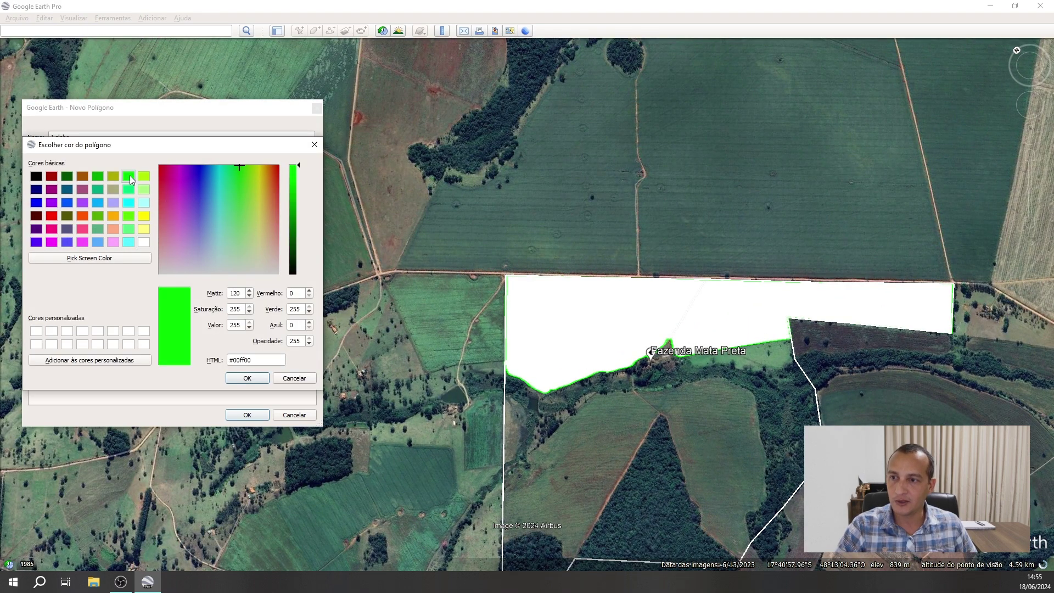
{"action": "left_click", "coordinate": [246, 379]}
Reduce the polygon's fill opacity to 40%.
{"action": "double_click", "coordinate": [196, 239]}
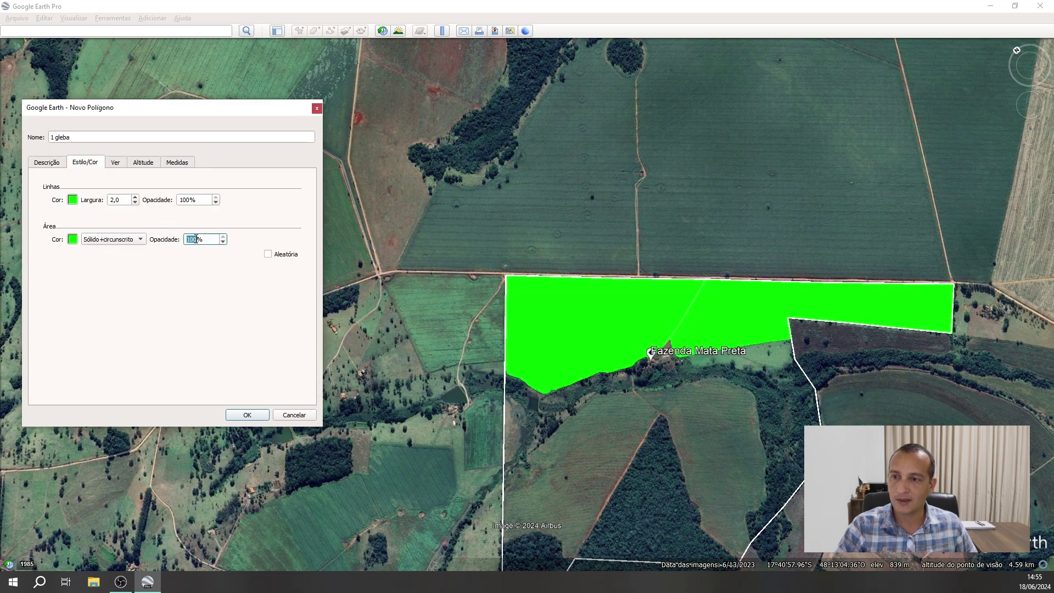
{"action": "type", "text": "50"}
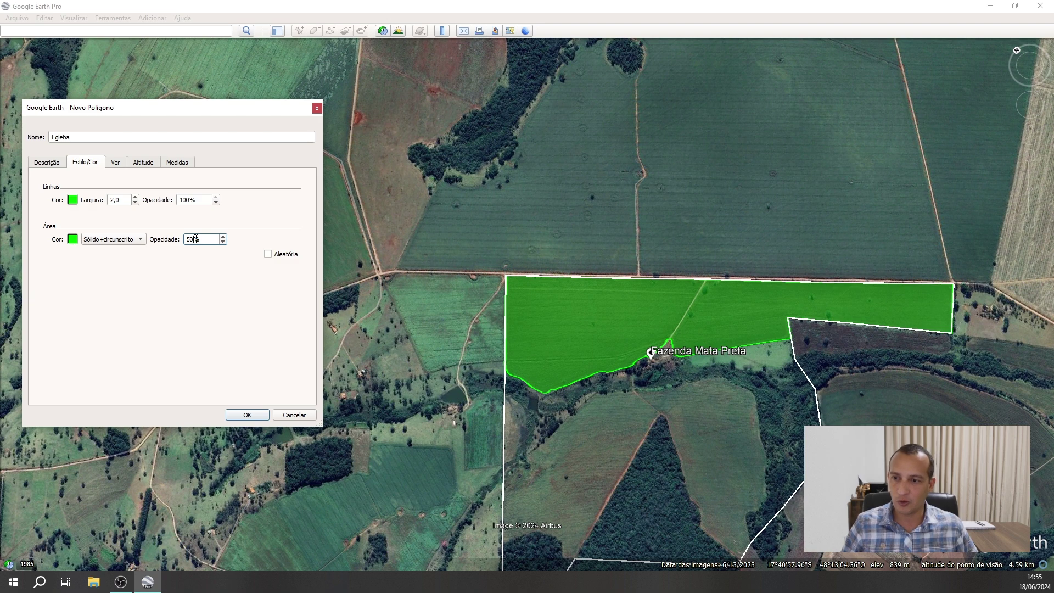
{"action": "type", "text": "40"}
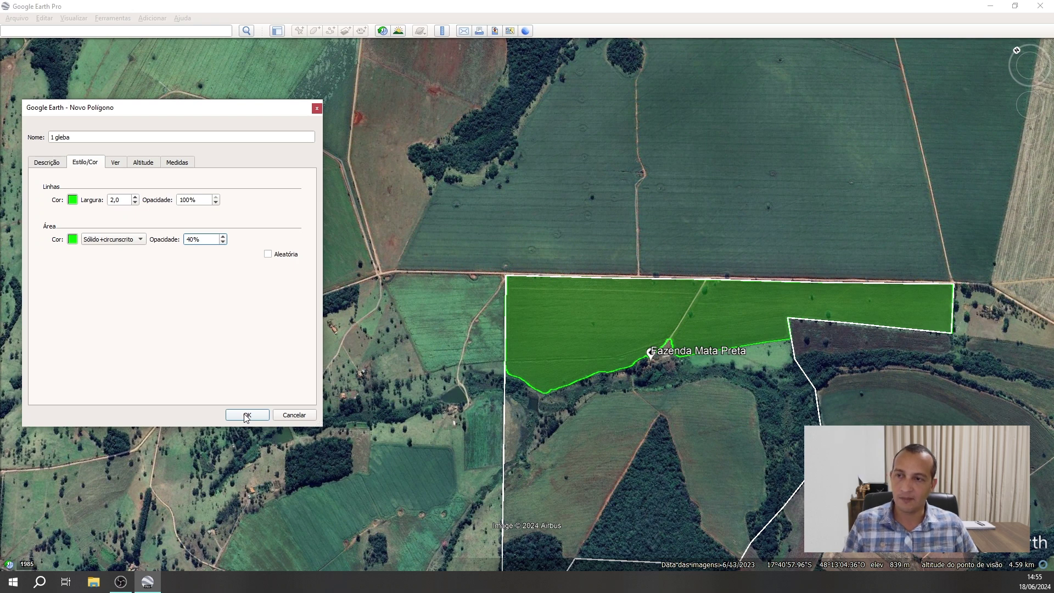
Show the polygon's area in hectares, rename it "1 gleba 52,8 hectares" and save it.
{"action": "left_click", "coordinate": [177, 164]}
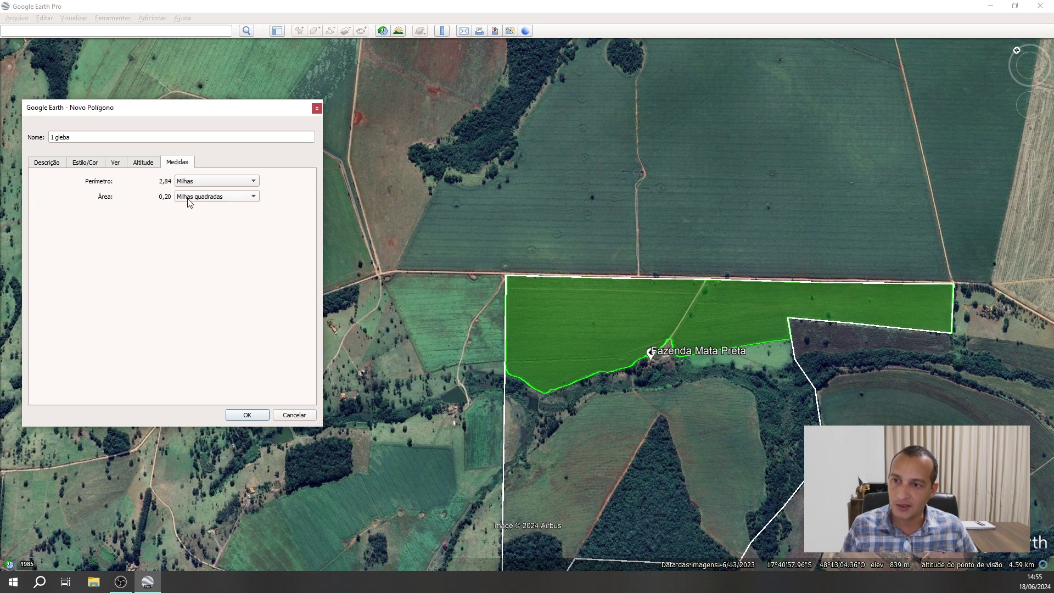
{"action": "left_click", "coordinate": [190, 198]}
{"action": "left_click", "coordinate": [198, 163]}
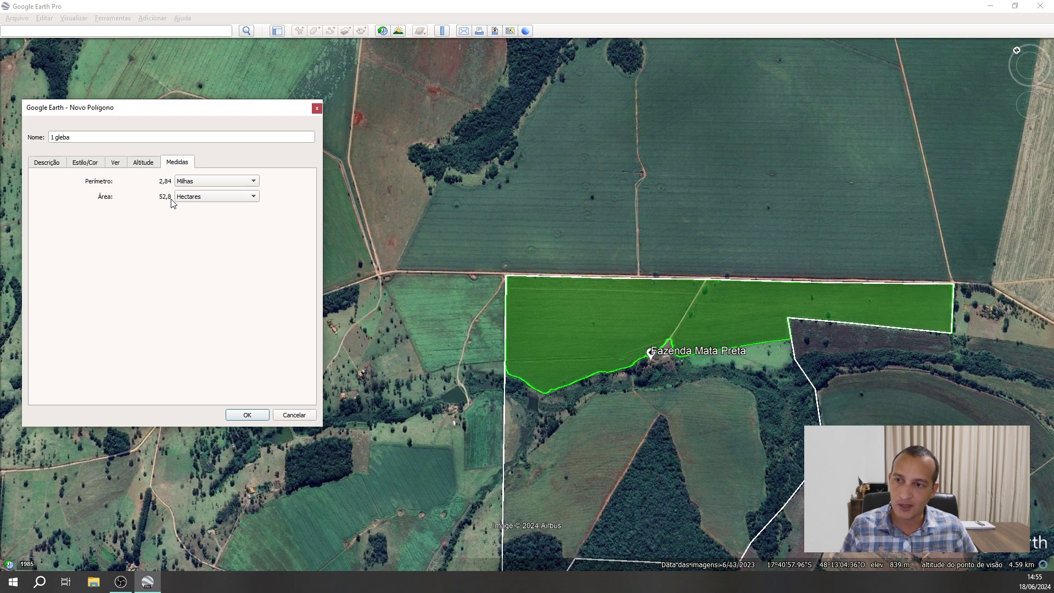
{"action": "left_click", "coordinate": [124, 138]}
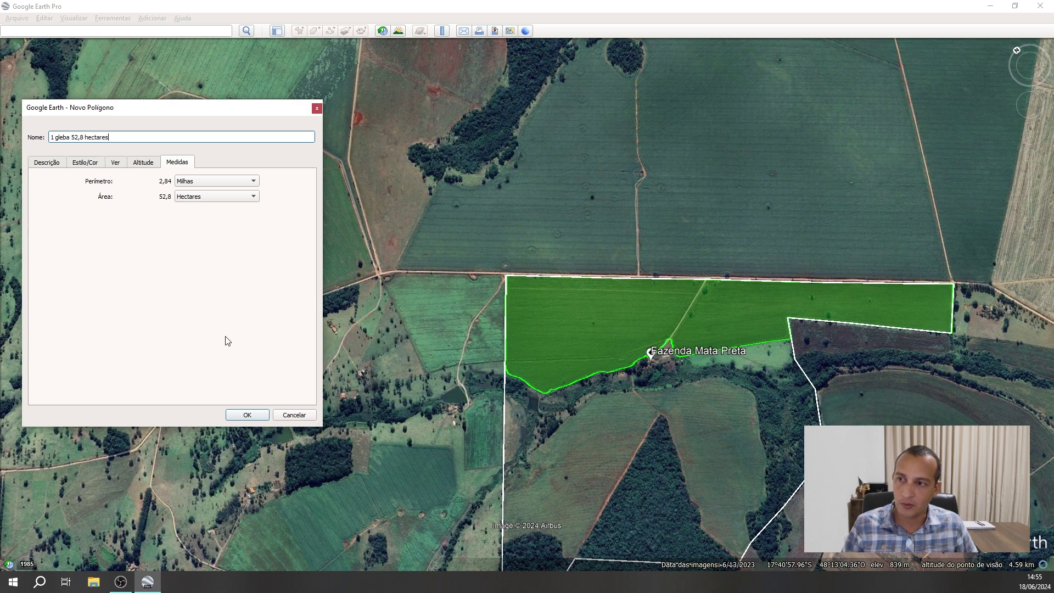
{"action": "left_click", "coordinate": [248, 416]}
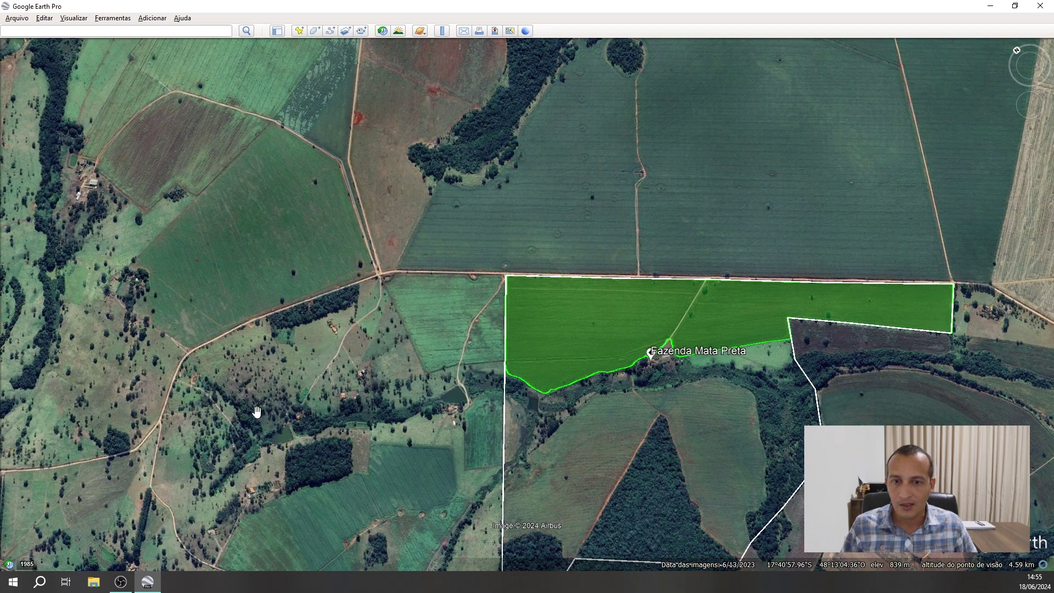
Start a 3D polygon measurement of the field south of the farmhouse, placing its first vertex on the boundary corner at the field's southern tip.
{"action": "left_click_drag", "start_coordinate": [565, 400], "coordinate": [453, 244]}
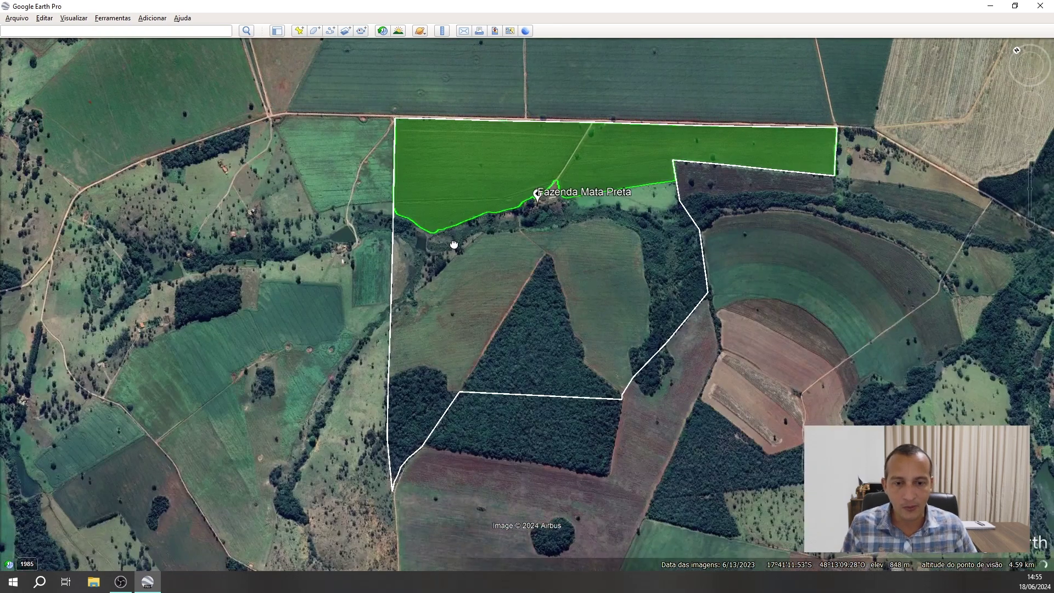
{"action": "left_click_drag", "start_coordinate": [545, 271], "coordinate": [508, 239]}
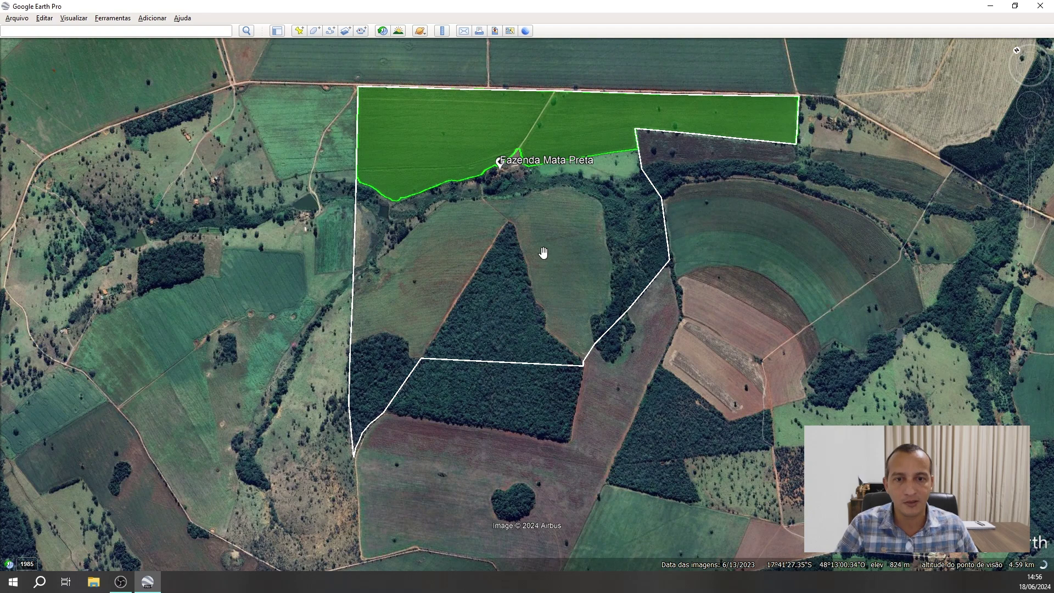
{"action": "scroll", "coordinate": [544, 252], "scroll_direction": "up", "scroll_amount": 2}
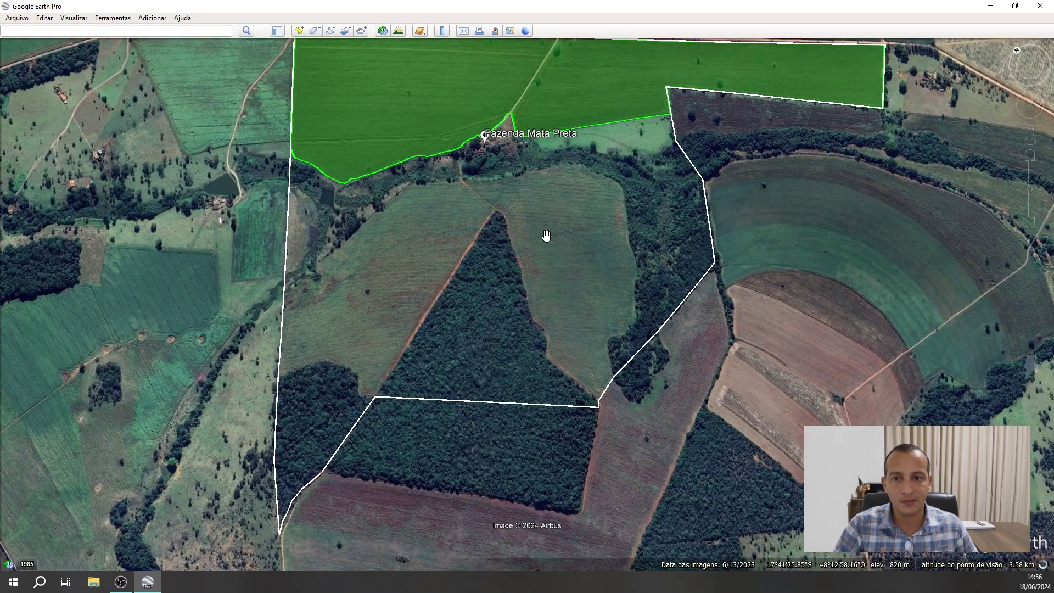
{"action": "left_click_drag", "start_coordinate": [553, 219], "coordinate": [537, 272]}
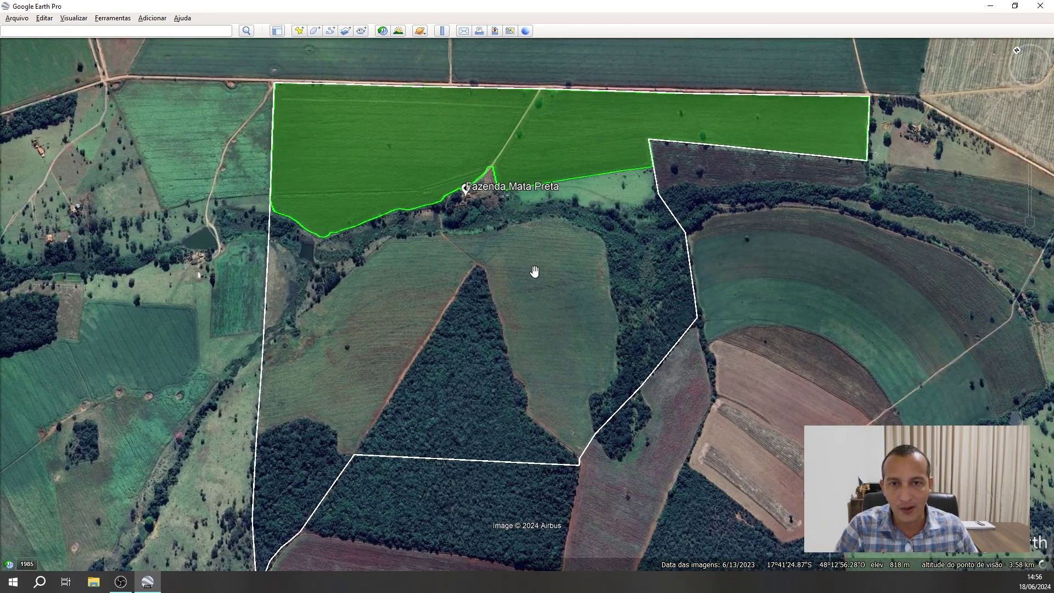
{"action": "left_click", "coordinate": [442, 32]}
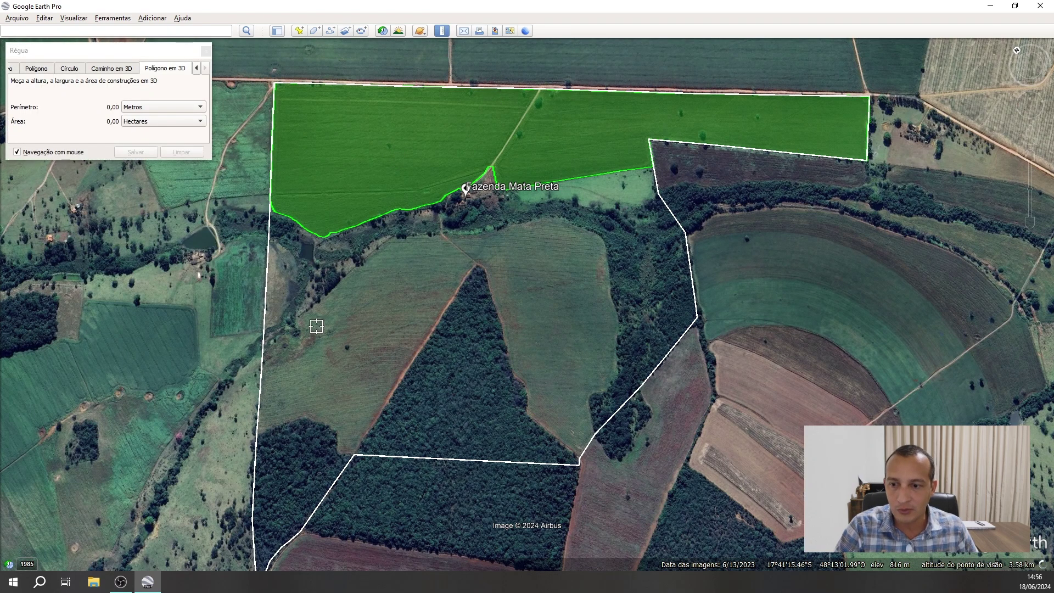
{"action": "left_click_drag", "start_coordinate": [458, 237], "coordinate": [669, 147]}
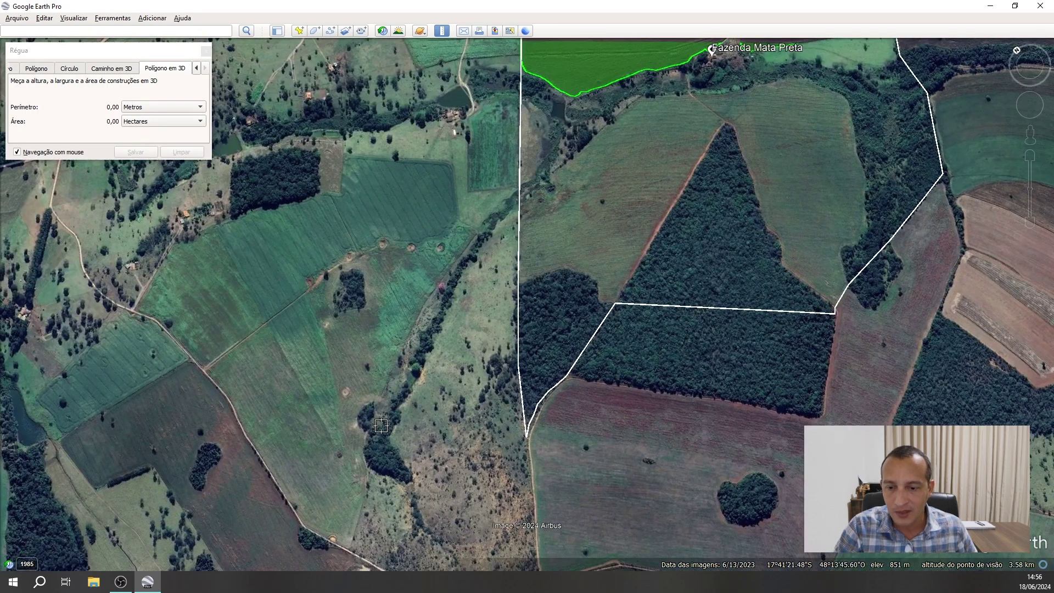
{"action": "left_click_drag", "start_coordinate": [639, 313], "coordinate": [520, 350]}
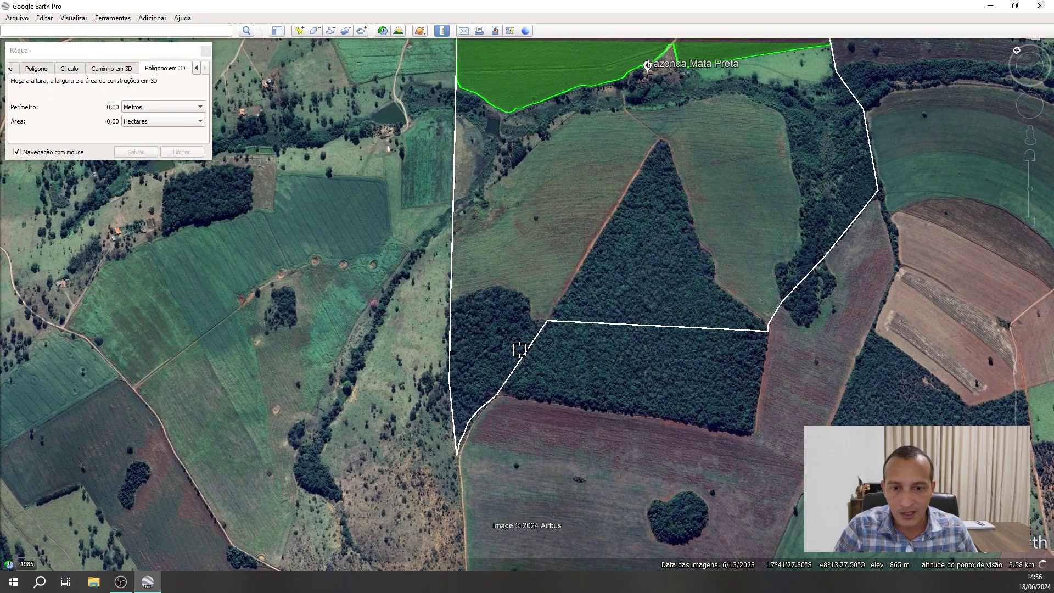
{"action": "left_click", "coordinate": [547, 319]}
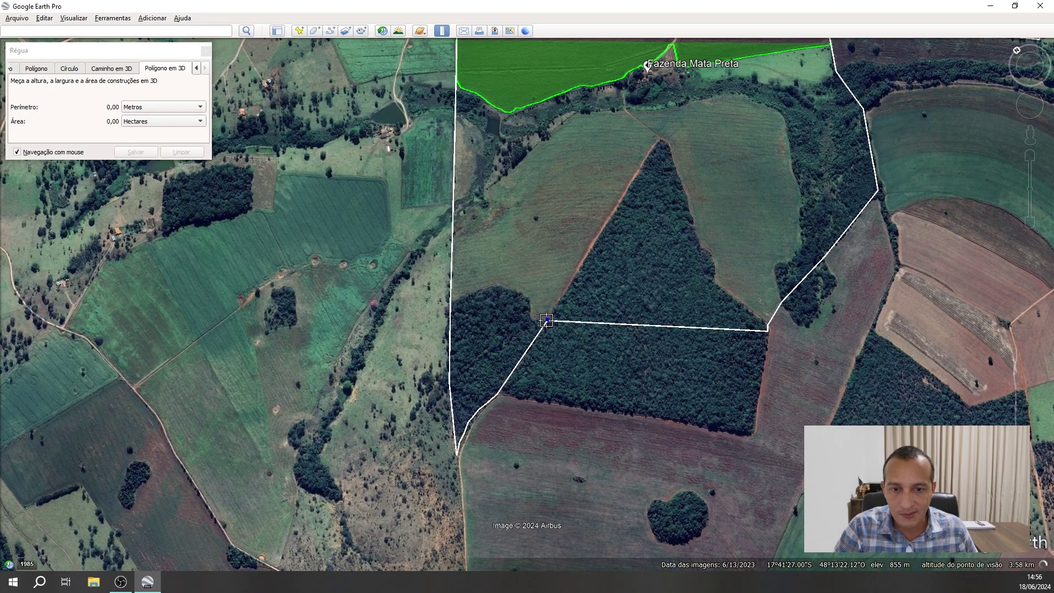
Trace the measurement polygon west and north around the southwestern grove's edge up to the grove's northernmost point.
{"action": "scroll", "coordinate": [547, 320], "scroll_direction": "up", "scroll_amount": 3}
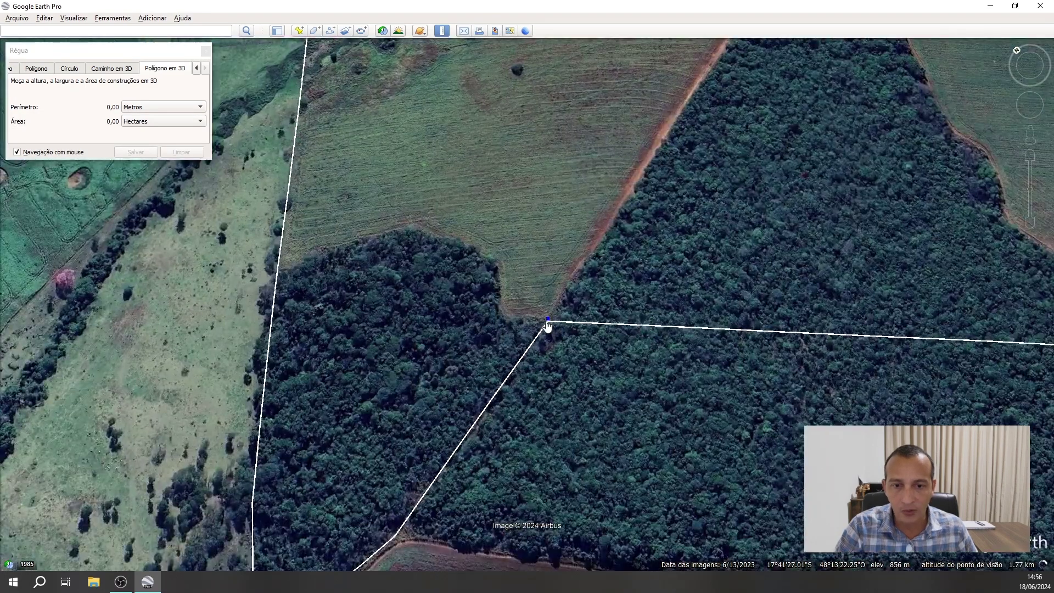
{"action": "left_click", "coordinate": [511, 320]}
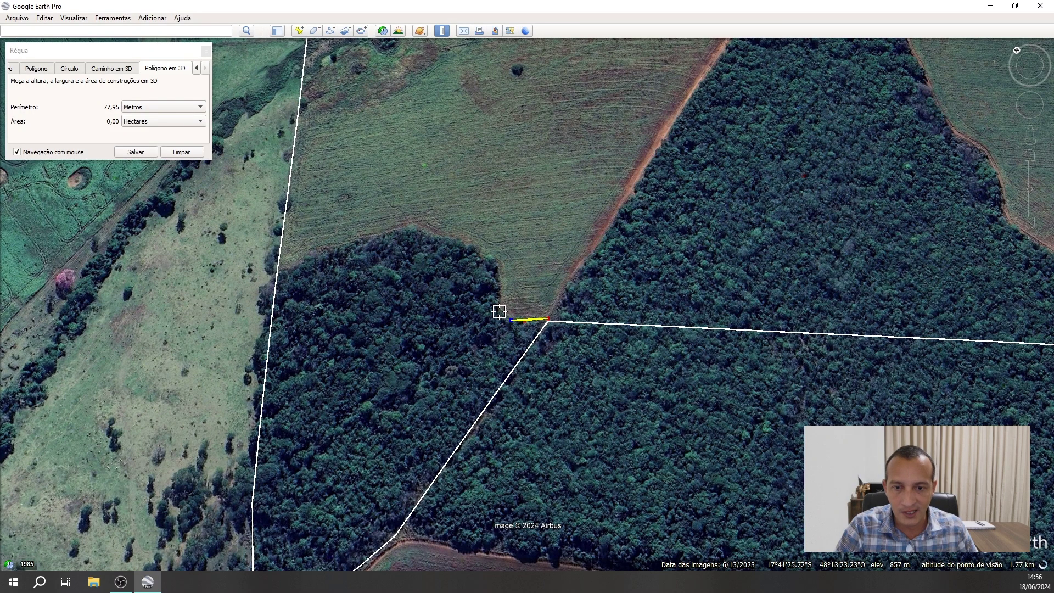
{"action": "left_click", "coordinate": [497, 297]}
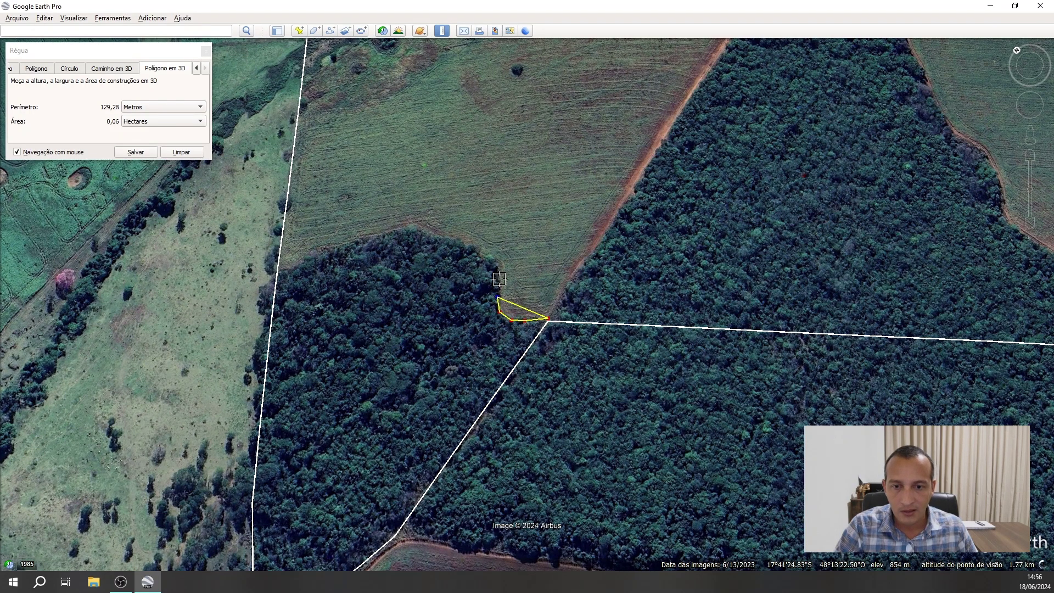
{"action": "left_click", "coordinate": [500, 279]}
{"action": "left_click", "coordinate": [495, 262]}
{"action": "left_click", "coordinate": [484, 255]}
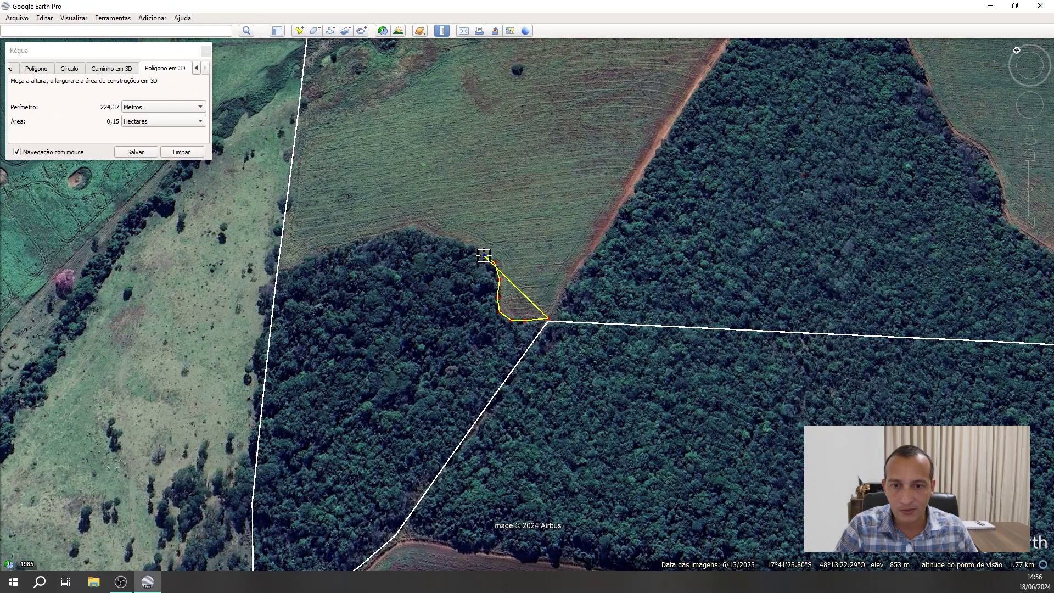
{"action": "left_click", "coordinate": [471, 249]}
{"action": "left_click", "coordinate": [449, 242]}
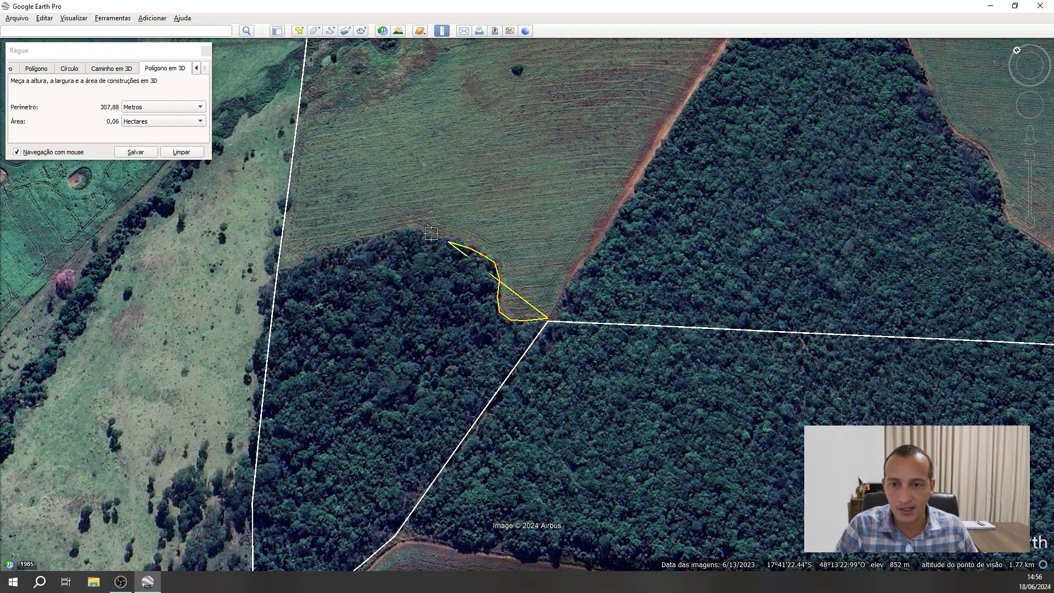
{"action": "left_click", "coordinate": [430, 234]}
{"action": "left_click", "coordinate": [415, 225]}
Continue the polygon outline southwest along the grove's upper edge towards the property's western boundary line.
{"action": "left_click", "coordinate": [391, 231]}
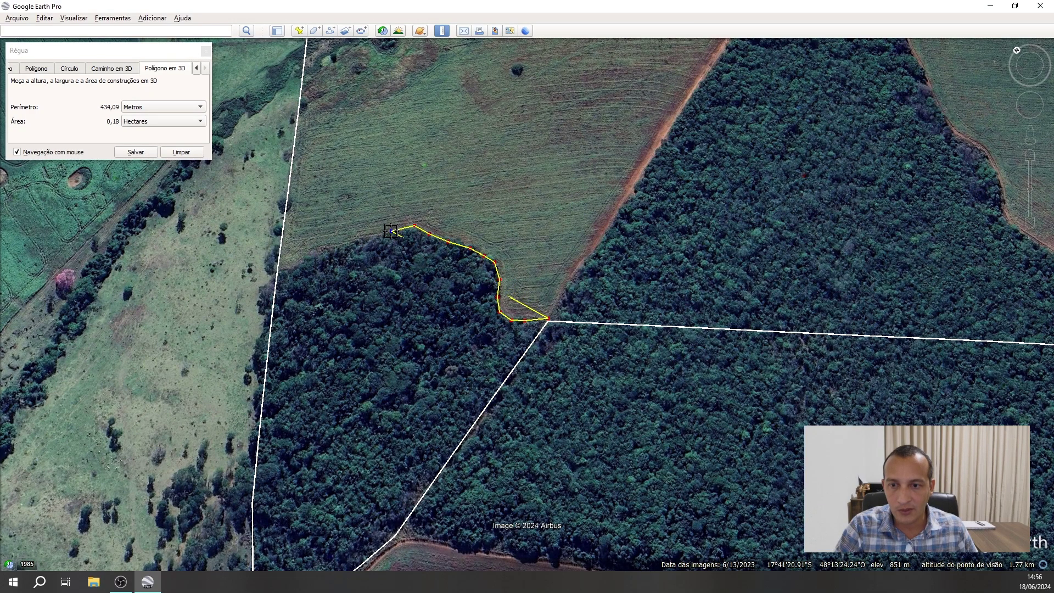
{"action": "left_click", "coordinate": [363, 241]}
{"action": "left_click", "coordinate": [333, 252]}
{"action": "left_click", "coordinate": [306, 261]}
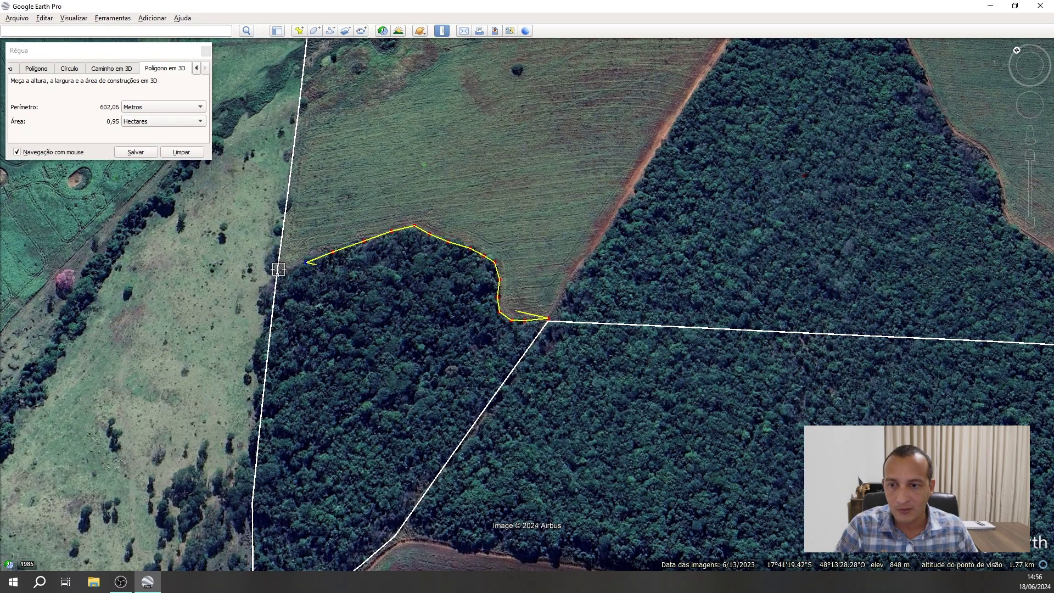
Extend the polygon outline north along the western boundary line to the brushy patch south of the stream.
{"action": "left_click", "coordinate": [294, 148]}
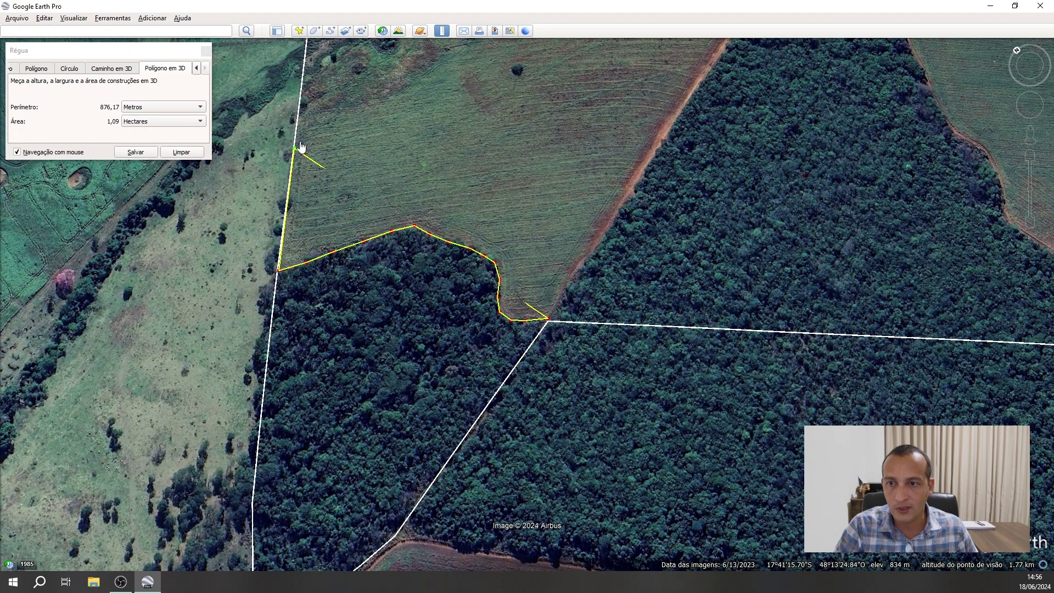
{"action": "left_click_drag", "start_coordinate": [314, 201], "coordinate": [310, 242]}
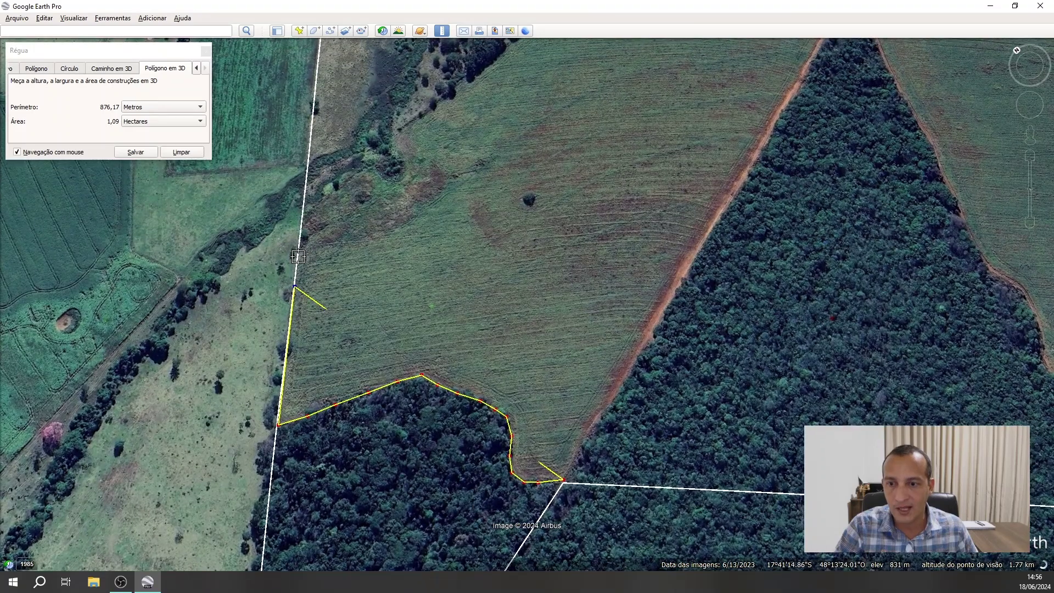
{"action": "left_click", "coordinate": [297, 256]}
{"action": "left_click", "coordinate": [320, 243]}
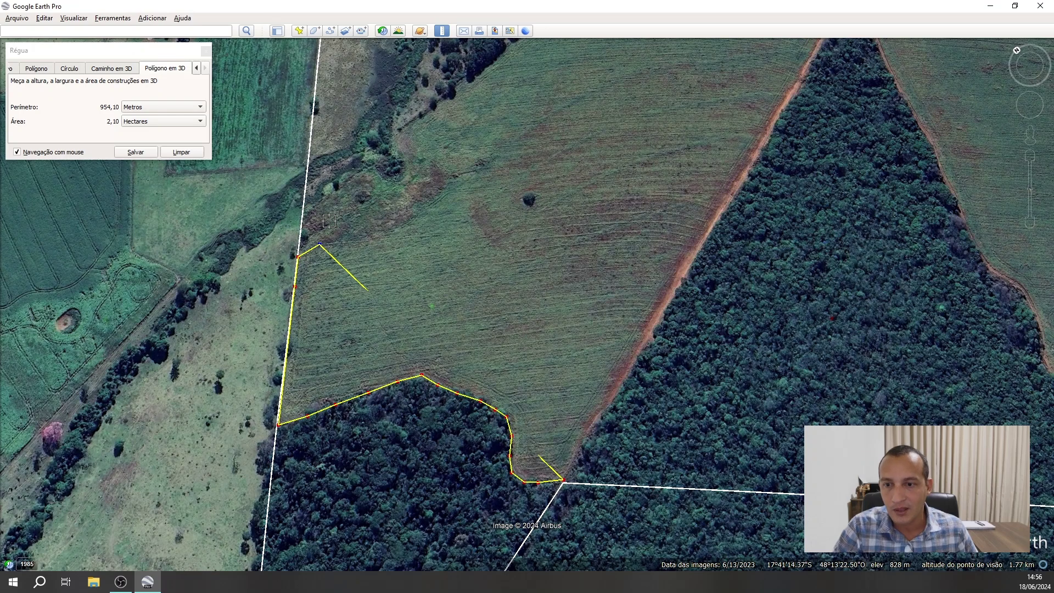
Trace the polygon outline from the western boundary line northeast along the brushy patch's outer edge to the small tree beside the stream.
{"action": "left_click_drag", "start_coordinate": [388, 277], "coordinate": [389, 294]}
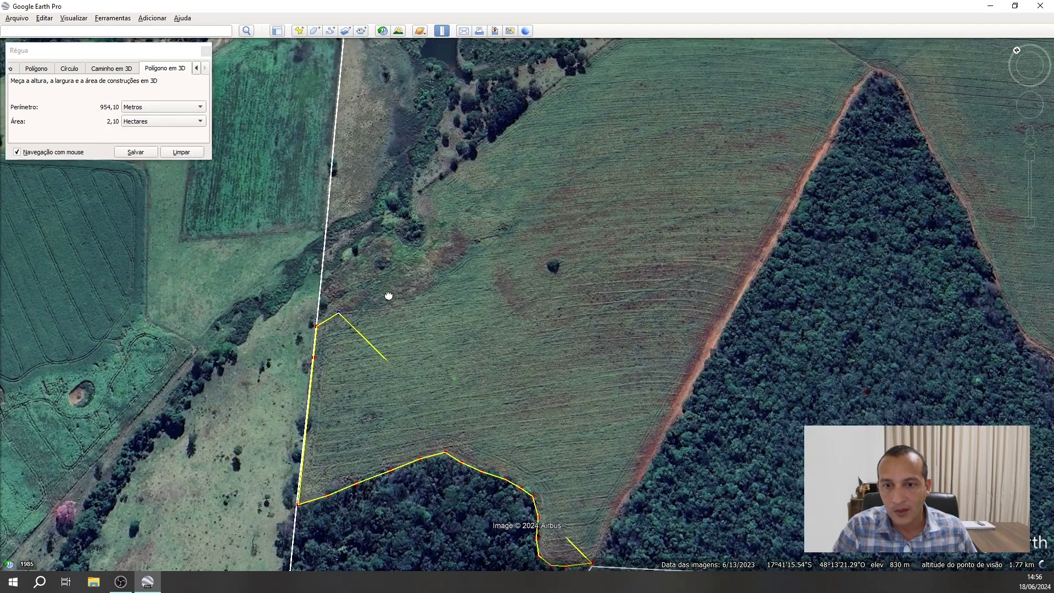
{"action": "scroll", "coordinate": [401, 278], "scroll_direction": "up", "scroll_amount": 2}
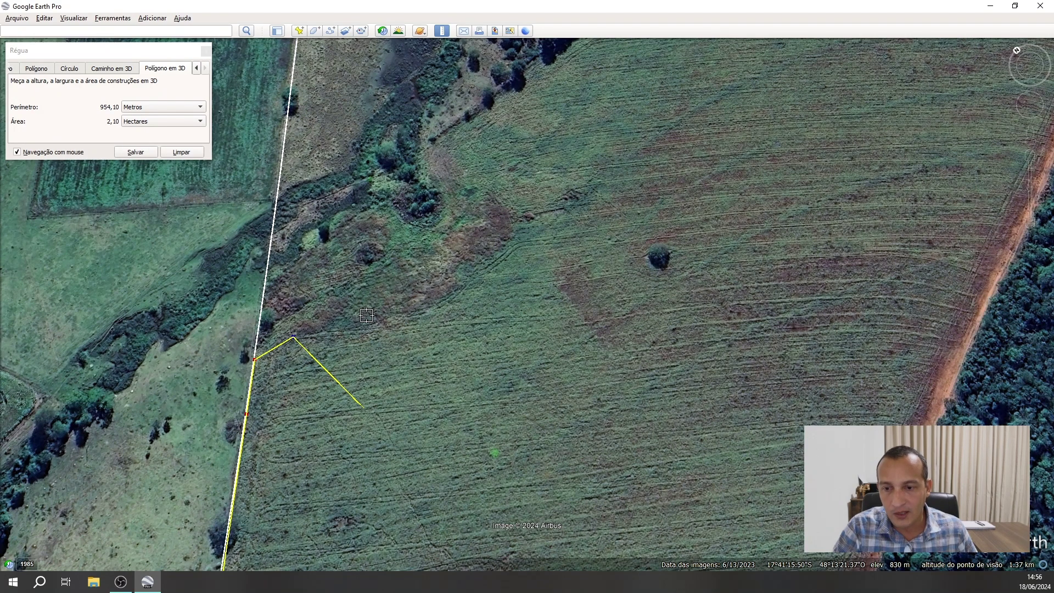
{"action": "scroll", "coordinate": [366, 316], "scroll_direction": "down", "scroll_amount": 1}
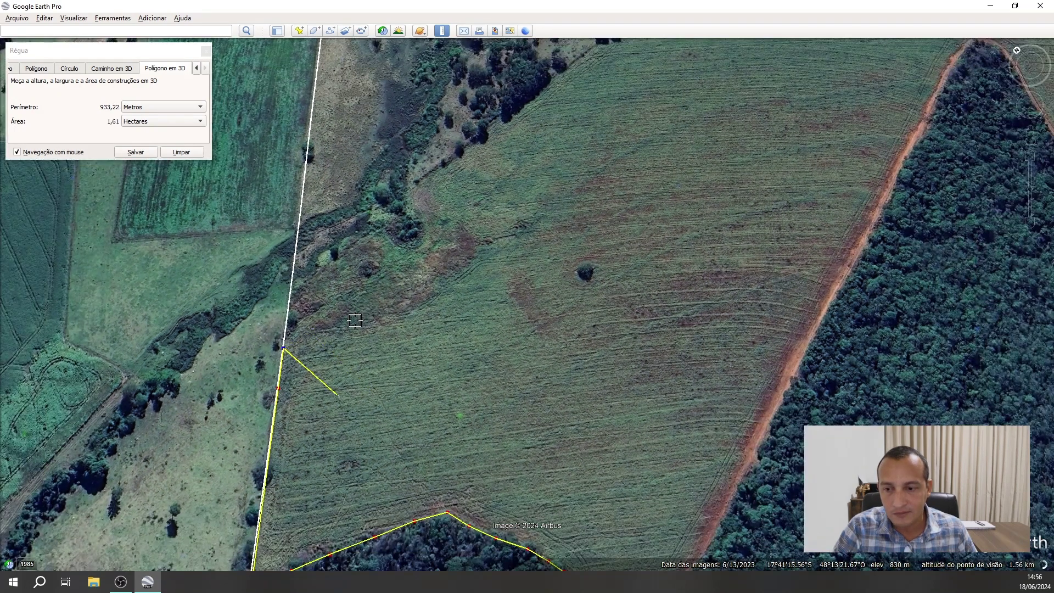
{"action": "left_click", "coordinate": [305, 319]}
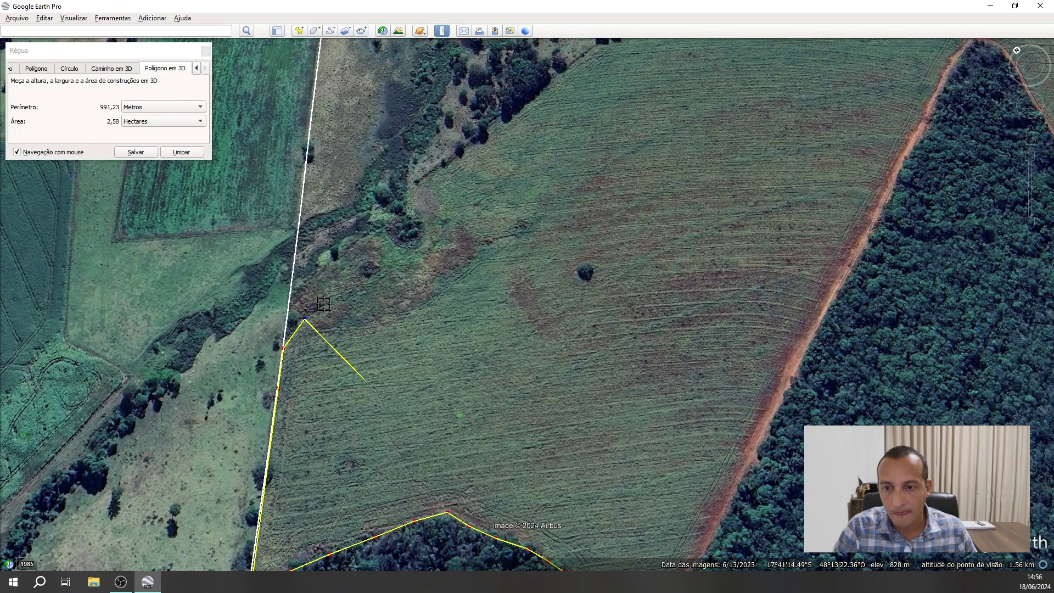
{"action": "left_click", "coordinate": [325, 303]}
{"action": "left_click", "coordinate": [314, 282]}
{"action": "left_click", "coordinate": [337, 264]}
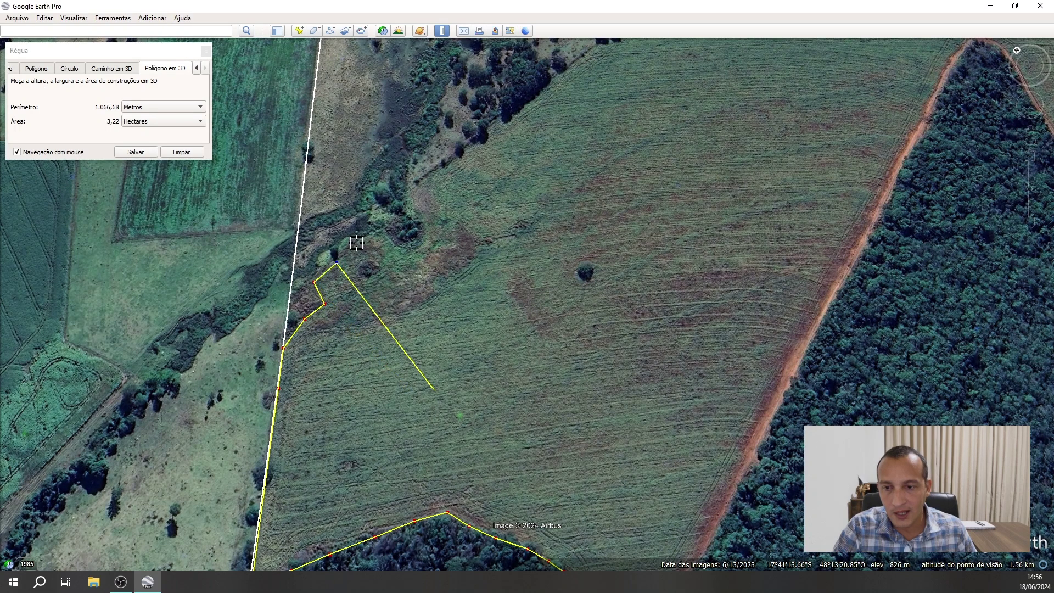
Continue the outline around the streamside trees at the brushy patch's northeast end, turning north along the field edge.
{"action": "left_click", "coordinate": [357, 241]}
{"action": "left_click", "coordinate": [378, 231]}
{"action": "left_click", "coordinate": [400, 244]}
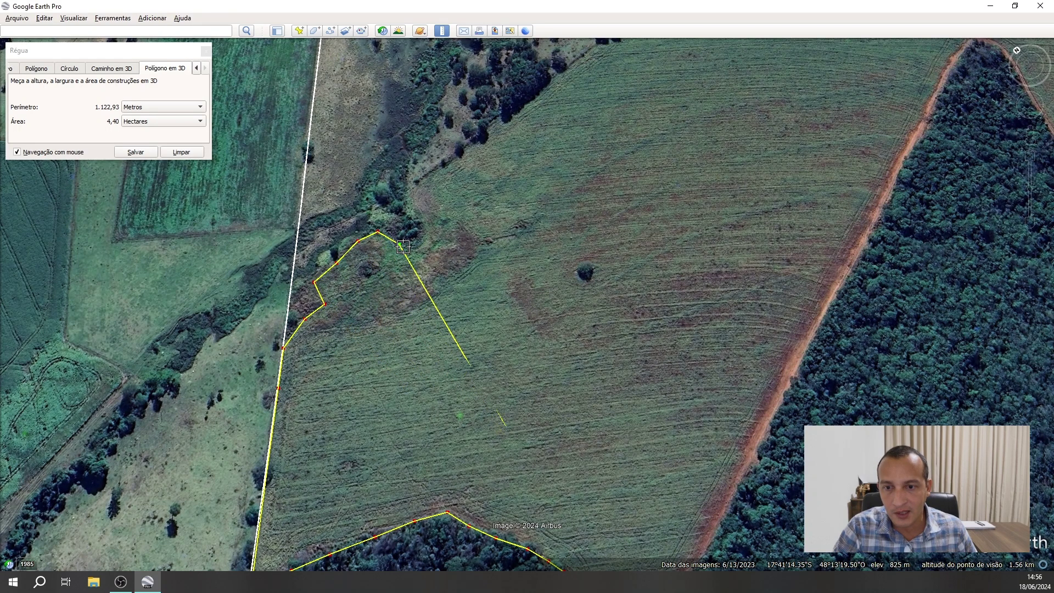
{"action": "left_click", "coordinate": [416, 248]}
{"action": "left_click", "coordinate": [425, 232]}
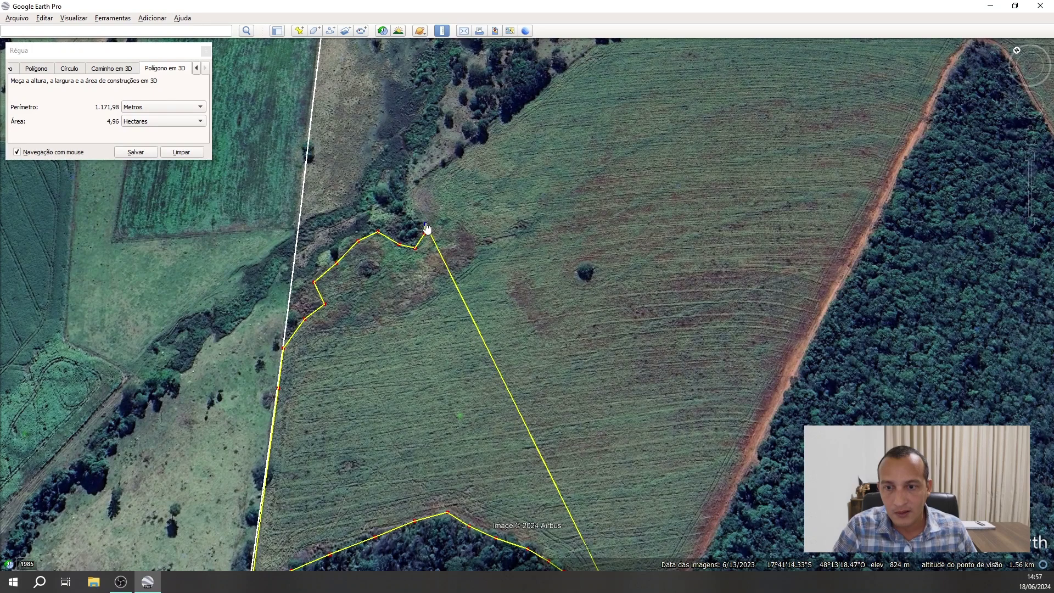
{"action": "left_click", "coordinate": [423, 212]}
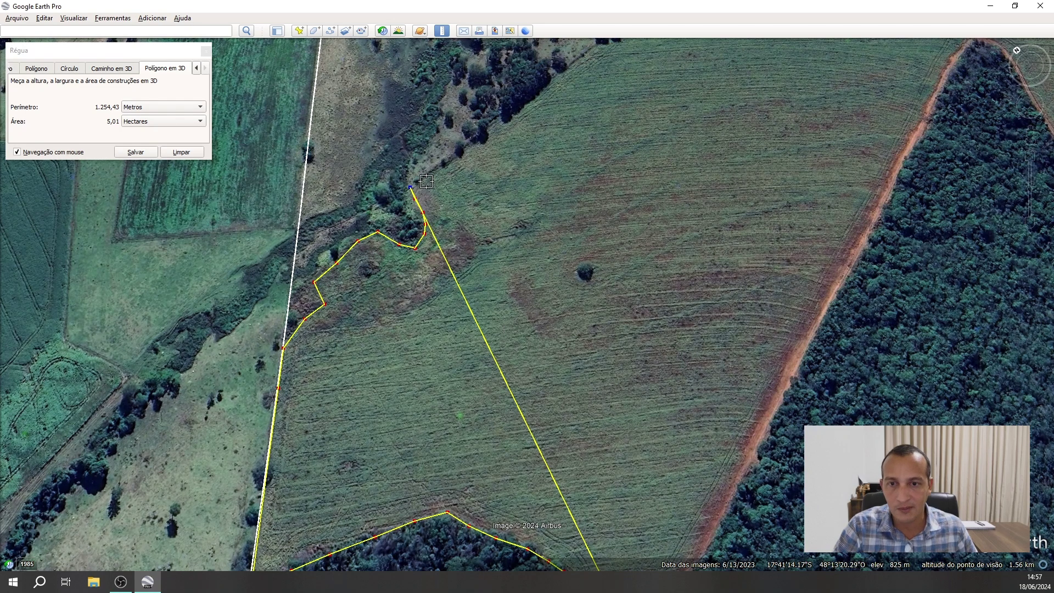
Trace the field's long northwestern edge northeast along the tree line, past the pond, to the bend in the northern edge.
{"action": "left_click_drag", "start_coordinate": [504, 130], "coordinate": [409, 250]}
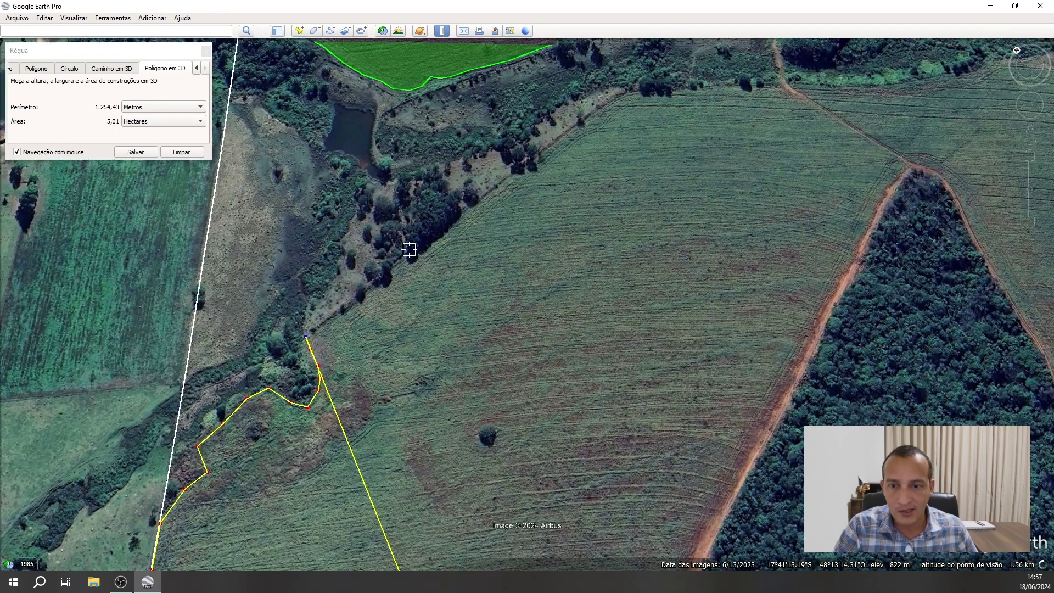
{"action": "left_click", "coordinate": [412, 251]}
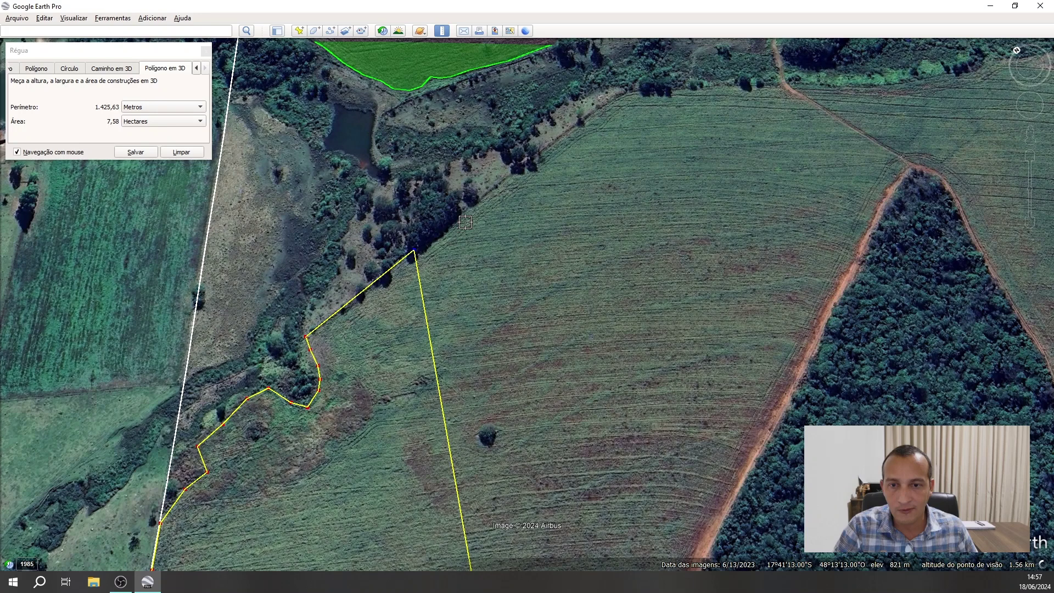
{"action": "left_click", "coordinate": [494, 188]}
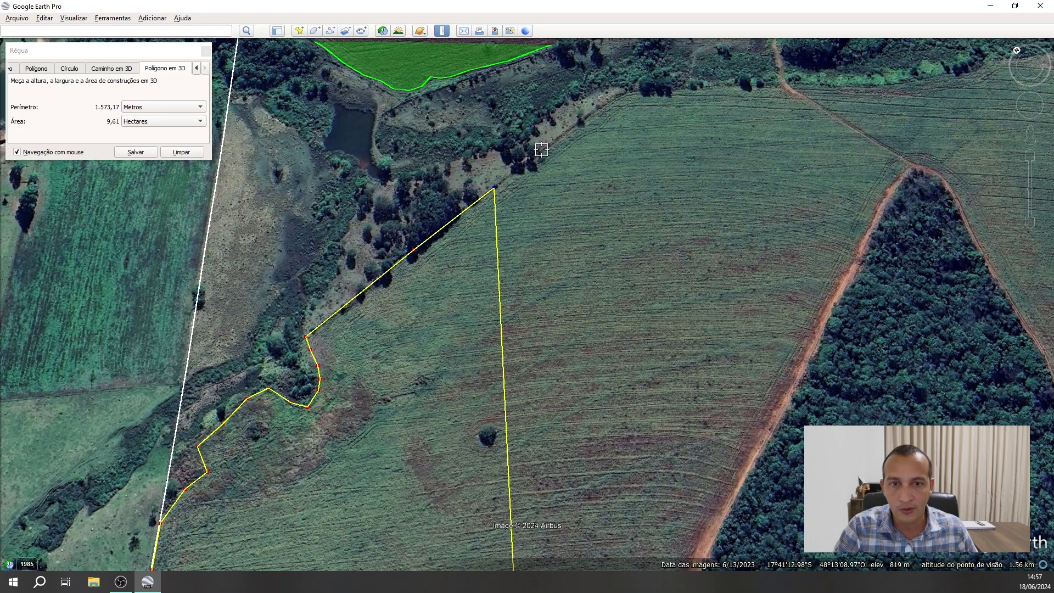
{"action": "left_click", "coordinate": [542, 149]}
{"action": "left_click", "coordinate": [580, 121]}
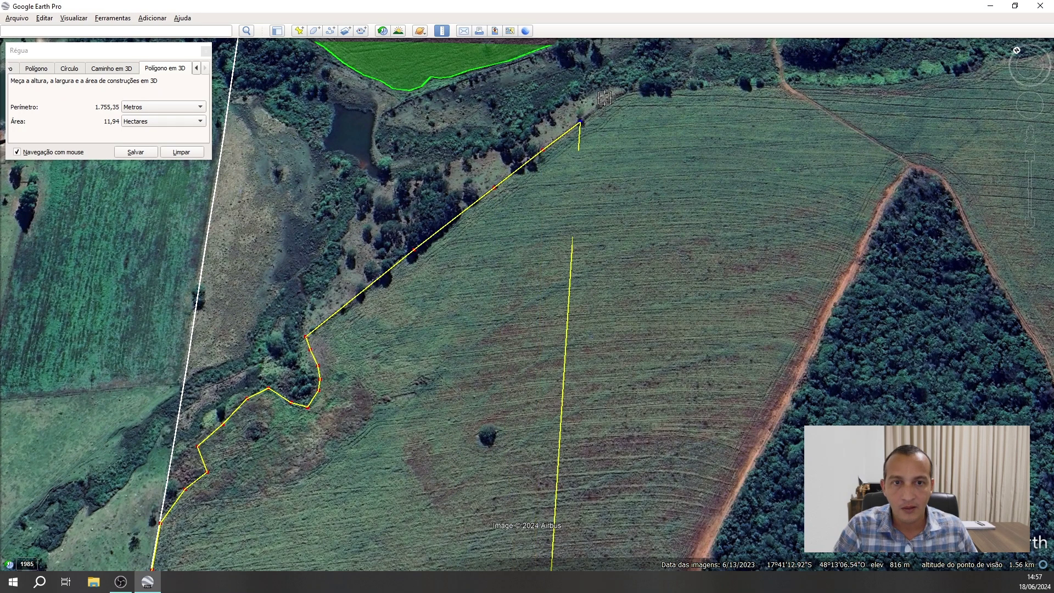
{"action": "left_click", "coordinate": [622, 96]}
Continue the outline east along the field's northern edge to the dirt road leading to the farmhouse.
{"action": "left_click", "coordinate": [643, 93]}
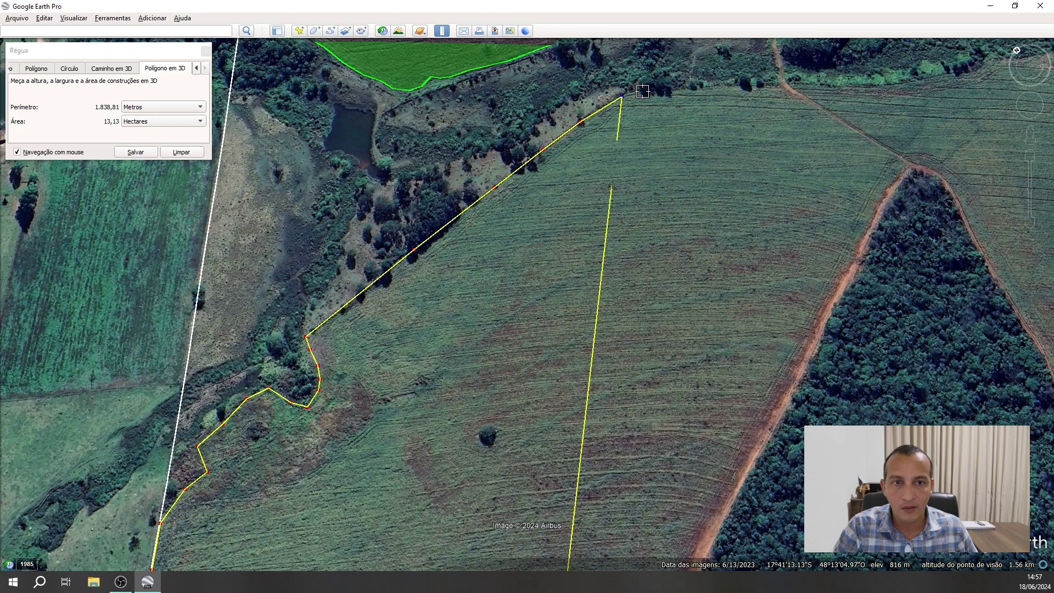
{"action": "left_click", "coordinate": [674, 92]}
{"action": "left_click", "coordinate": [695, 92]}
{"action": "left_click", "coordinate": [717, 86]}
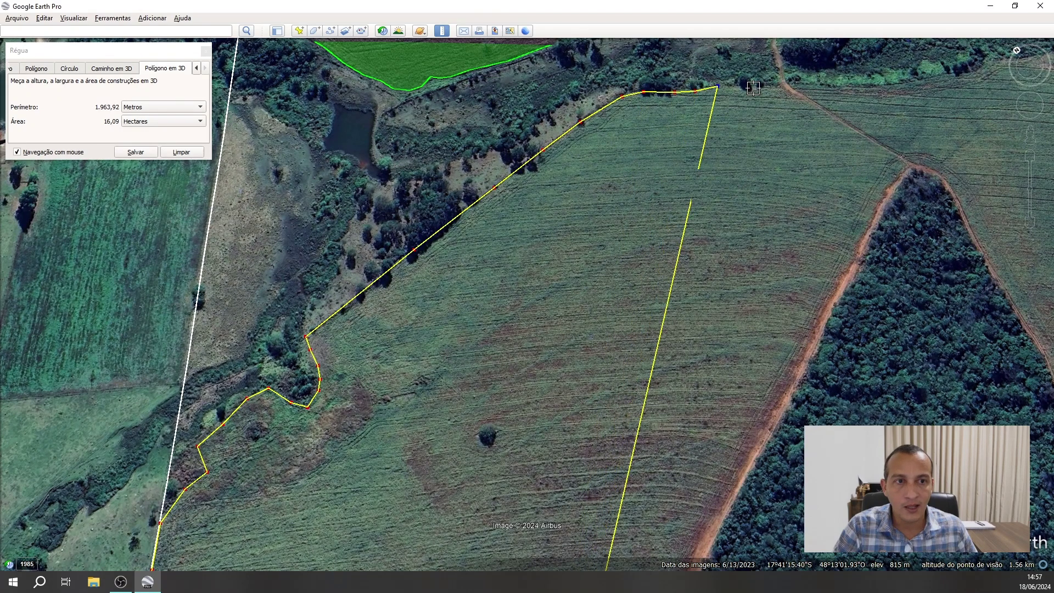
{"action": "left_click", "coordinate": [754, 87]}
{"action": "left_click", "coordinate": [784, 84]}
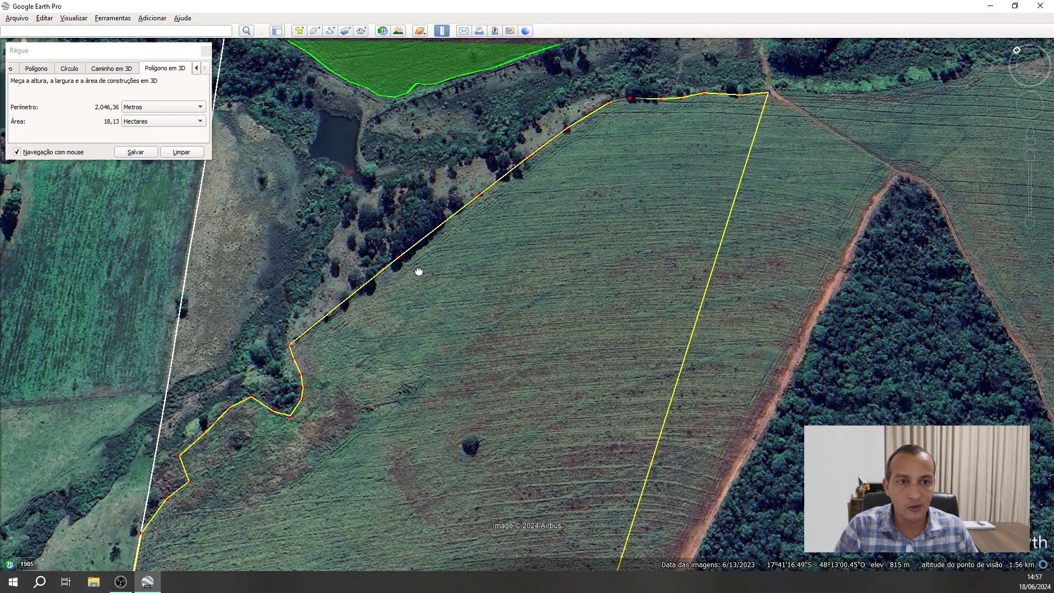
Carry the outline east across the dirt road and along the field edge below the woods south of the farmhouse.
{"action": "left_click_drag", "start_coordinate": [797, 93], "coordinate": [419, 272]}
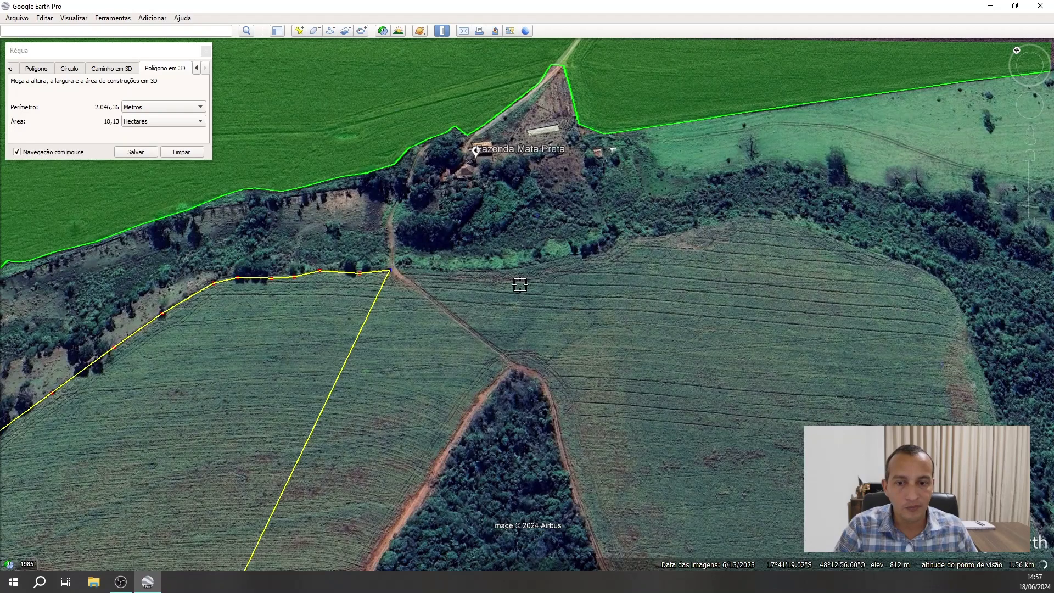
{"action": "left_click", "coordinate": [411, 268]}
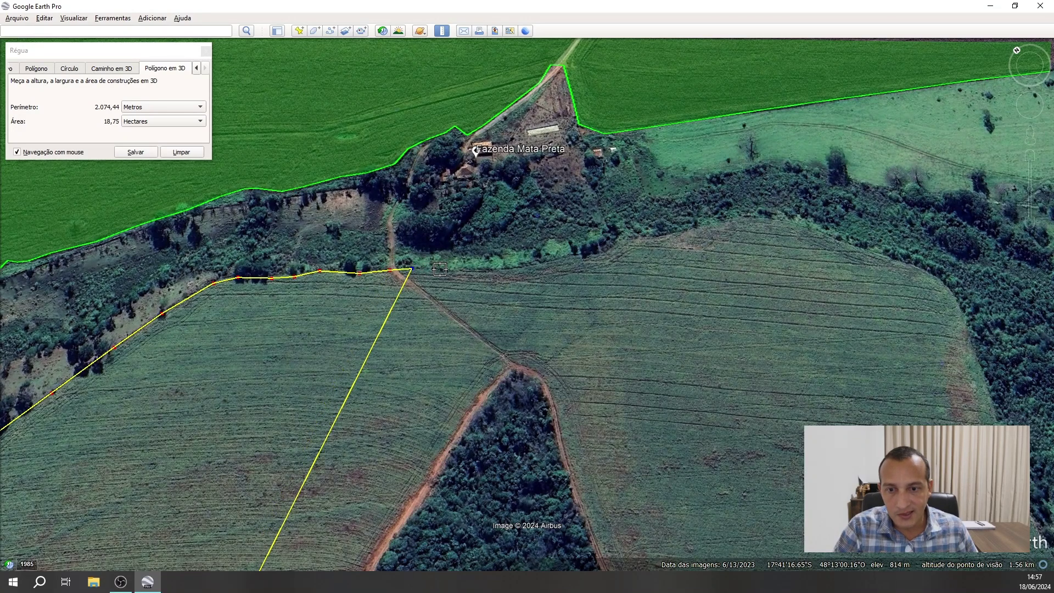
{"action": "left_click", "coordinate": [441, 269]}
{"action": "left_click", "coordinate": [486, 271]}
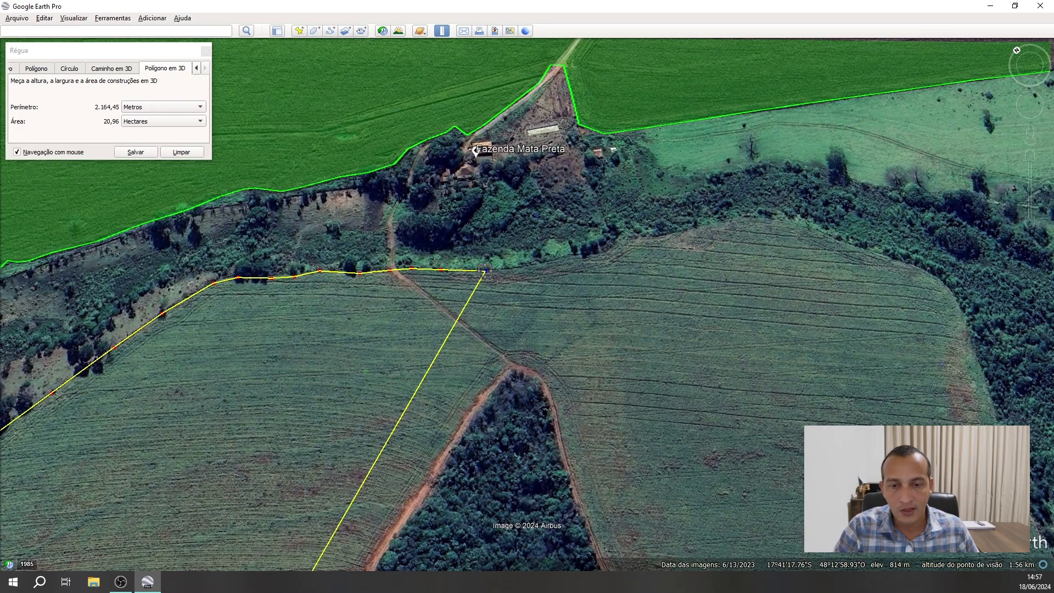
{"action": "left_click", "coordinate": [525, 268]}
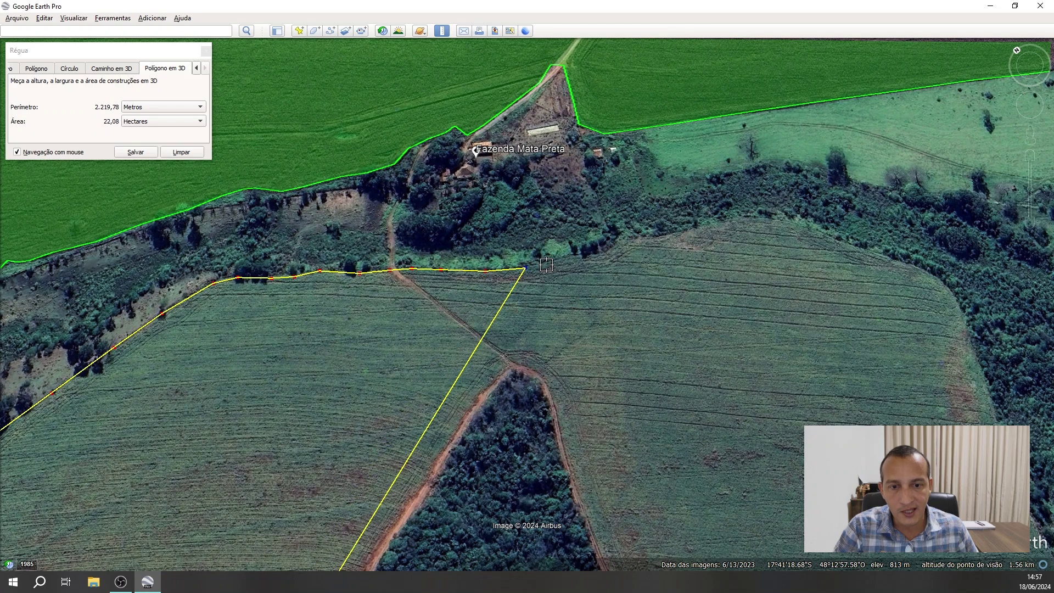
{"action": "left_click", "coordinate": [550, 264]}
{"action": "left_click", "coordinate": [587, 254]}
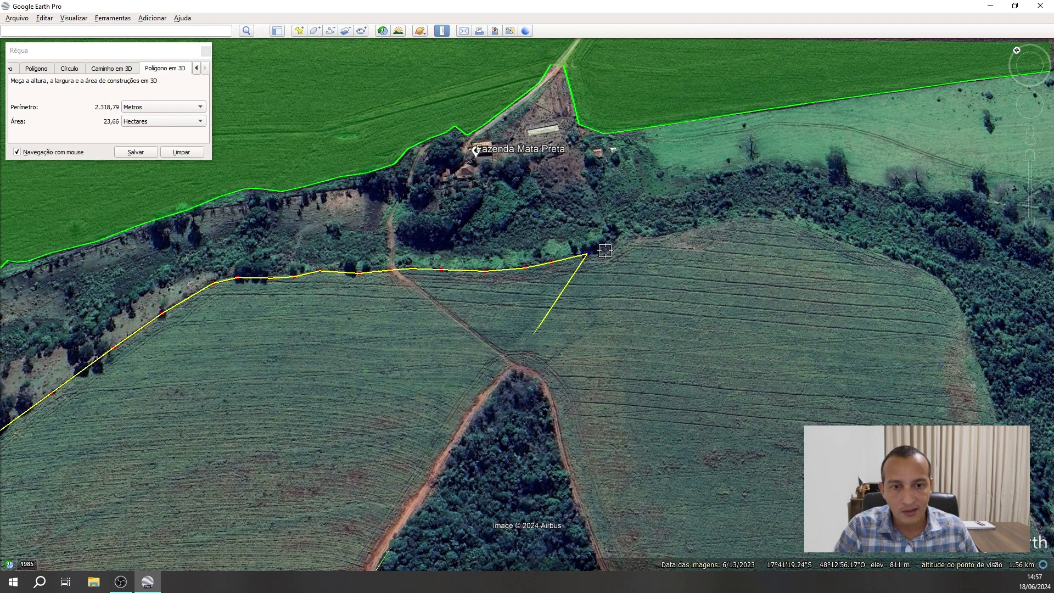
Follow the forest edge northeast with closely spaced vertices up to the northernmost crest of the field's eastern part.
{"action": "left_click", "coordinate": [626, 241]}
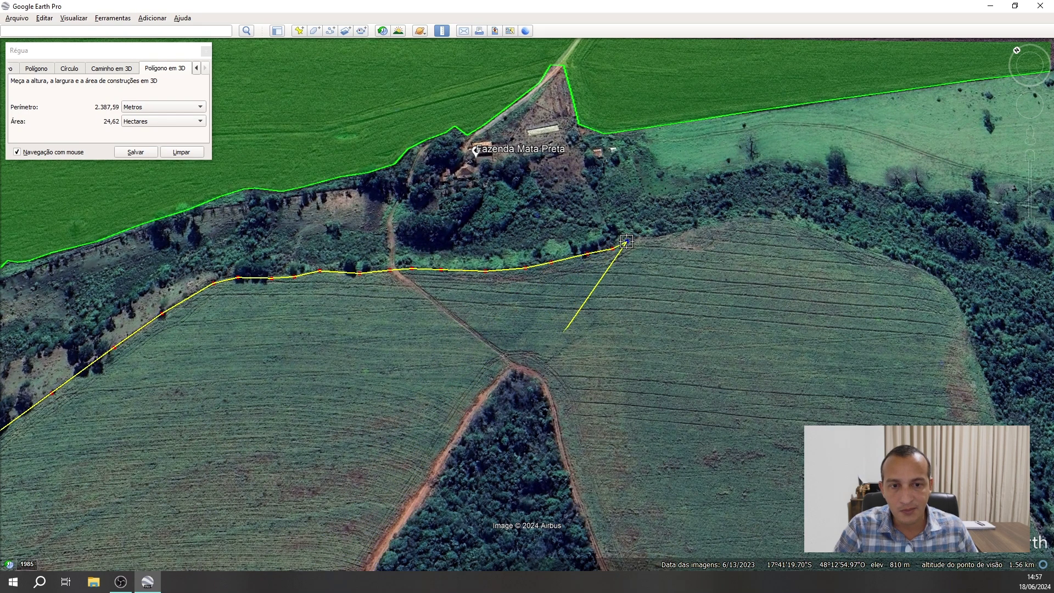
{"action": "left_click", "coordinate": [646, 239]}
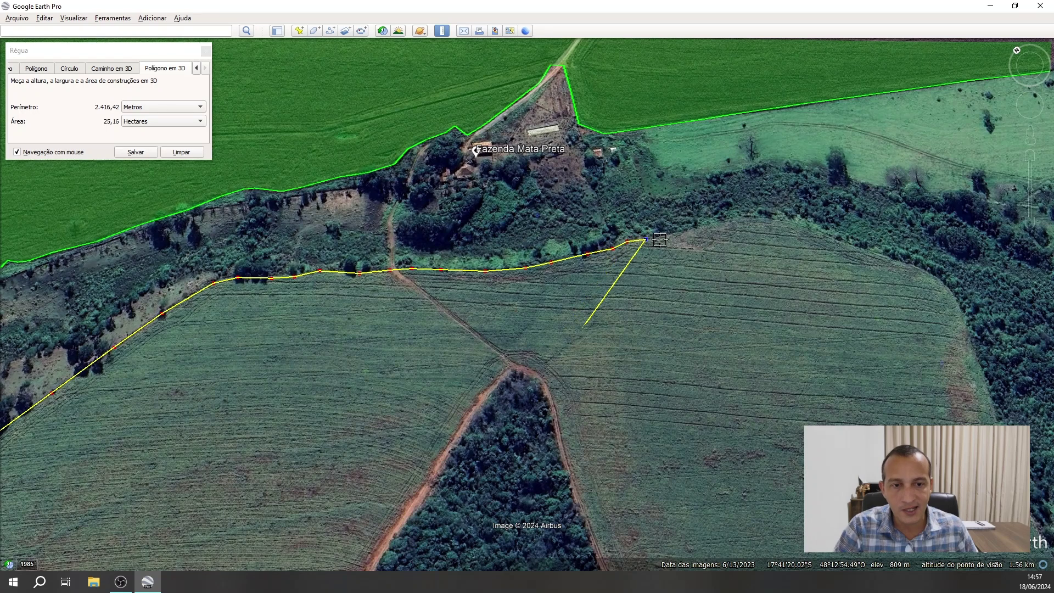
{"action": "left_click", "coordinate": [665, 237]}
{"action": "left_click", "coordinate": [687, 231]}
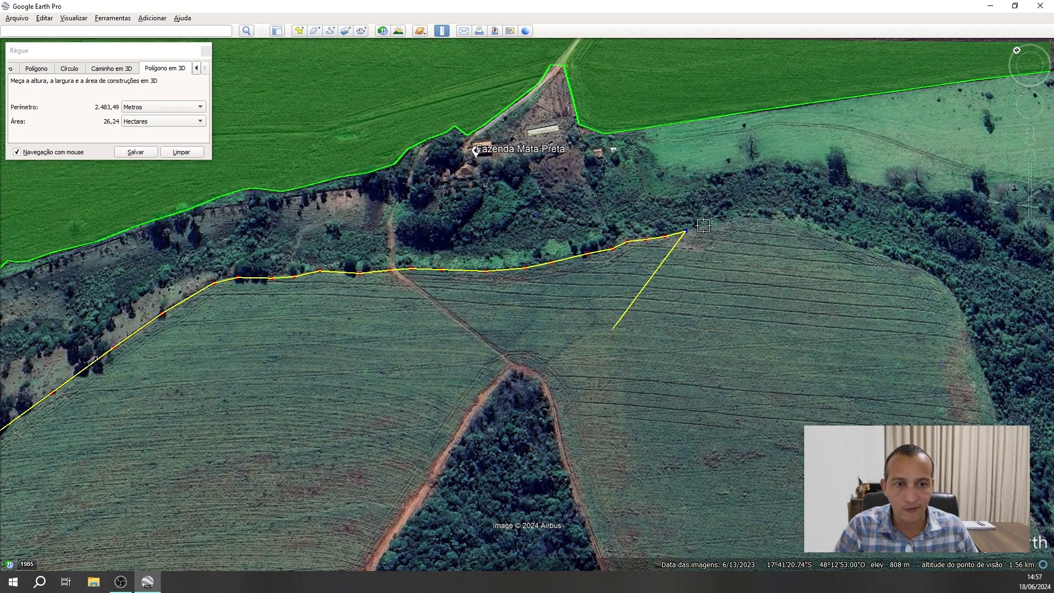
{"action": "left_click", "coordinate": [705, 226]}
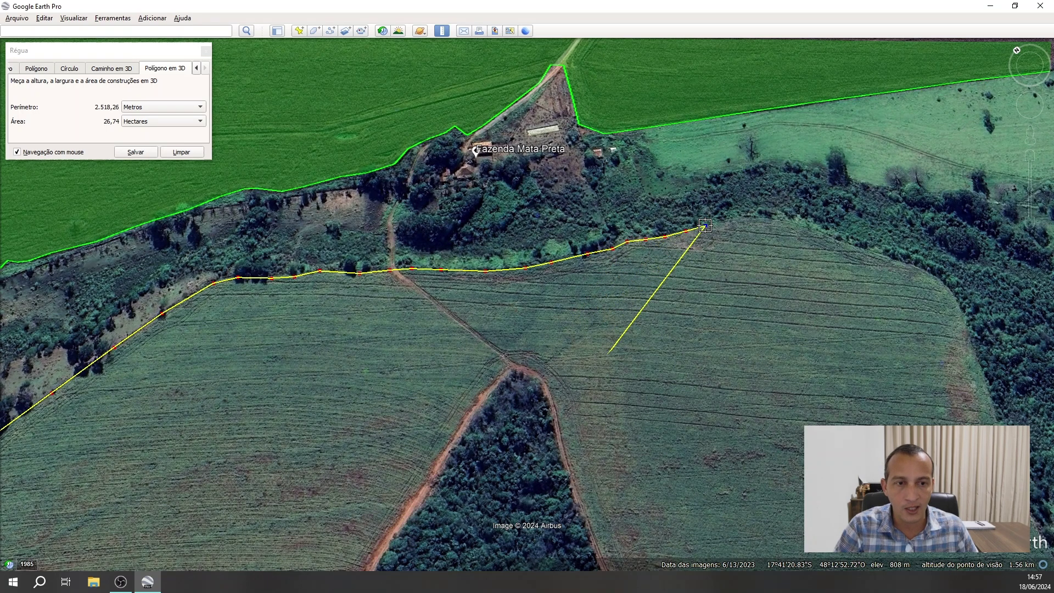
{"action": "left_click", "coordinate": [740, 219]}
{"action": "left_click", "coordinate": [768, 220]}
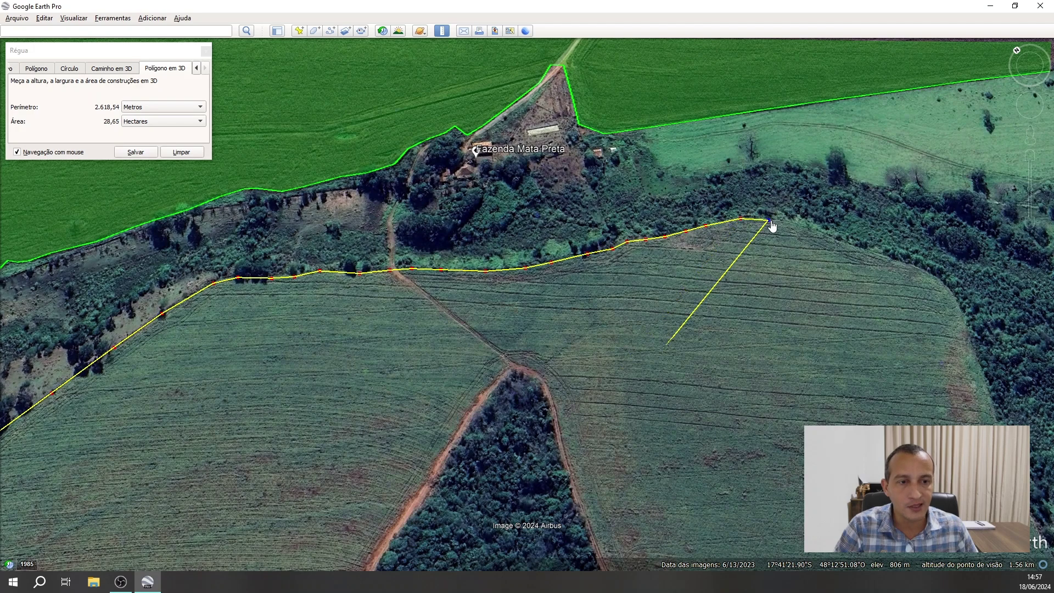
Trace the outline southeast from the northern crest around the field's rounded northeastern corner.
{"action": "left_click", "coordinate": [800, 224]}
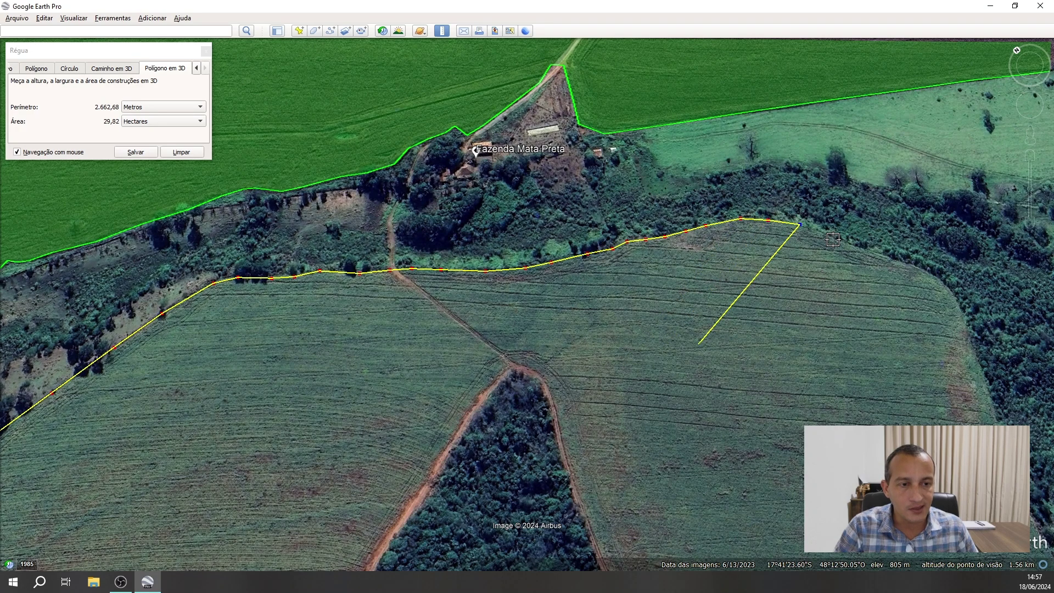
{"action": "left_click", "coordinate": [835, 239]}
{"action": "left_click", "coordinate": [874, 253]}
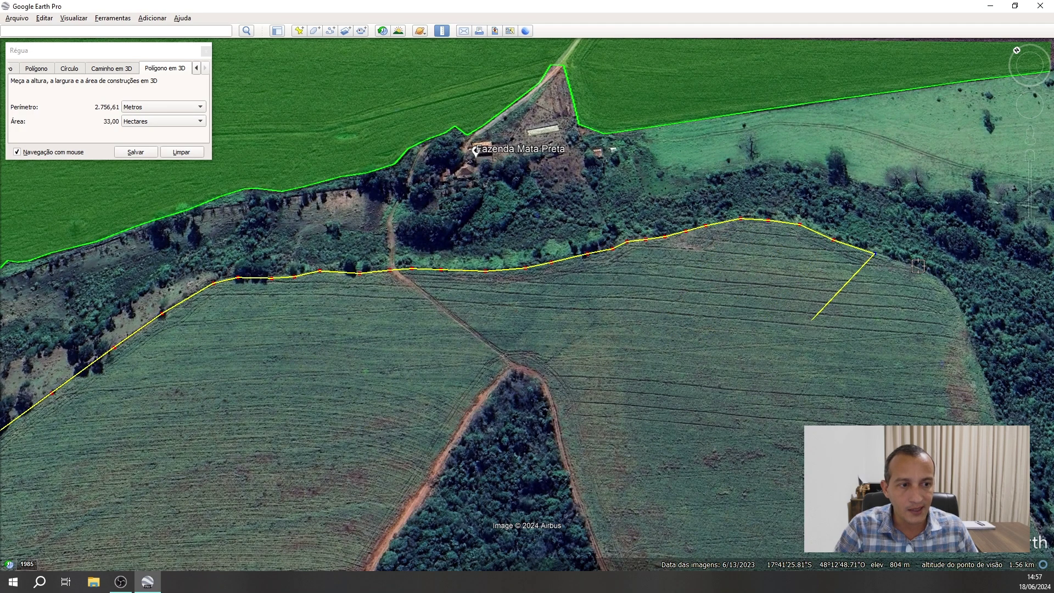
{"action": "left_click", "coordinate": [919, 265]}
{"action": "left_click", "coordinate": [942, 277]}
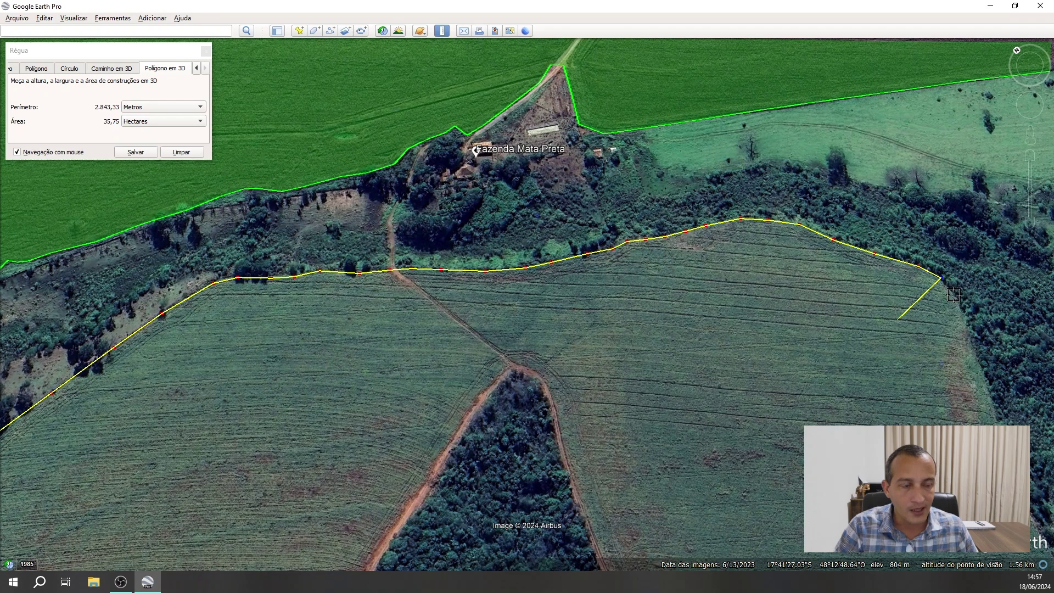
{"action": "left_click", "coordinate": [954, 295]}
Trace the outline south down the field's eastern edge along the forest, placing closely spaced vertices.
{"action": "left_click_drag", "start_coordinate": [974, 331], "coordinate": [557, 260]}
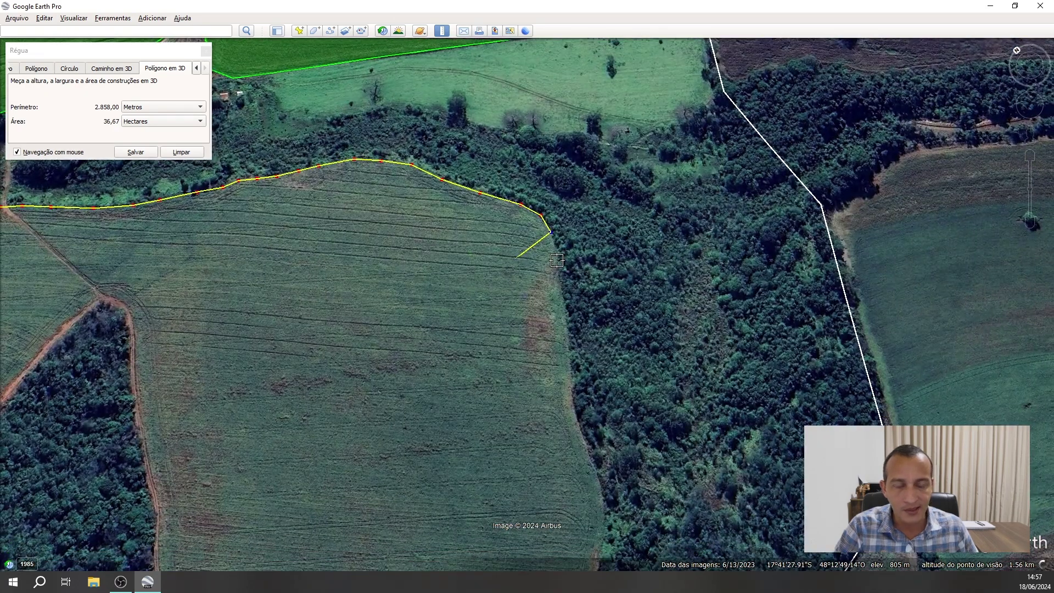
{"action": "left_click", "coordinate": [557, 261]}
{"action": "left_click", "coordinate": [562, 298]}
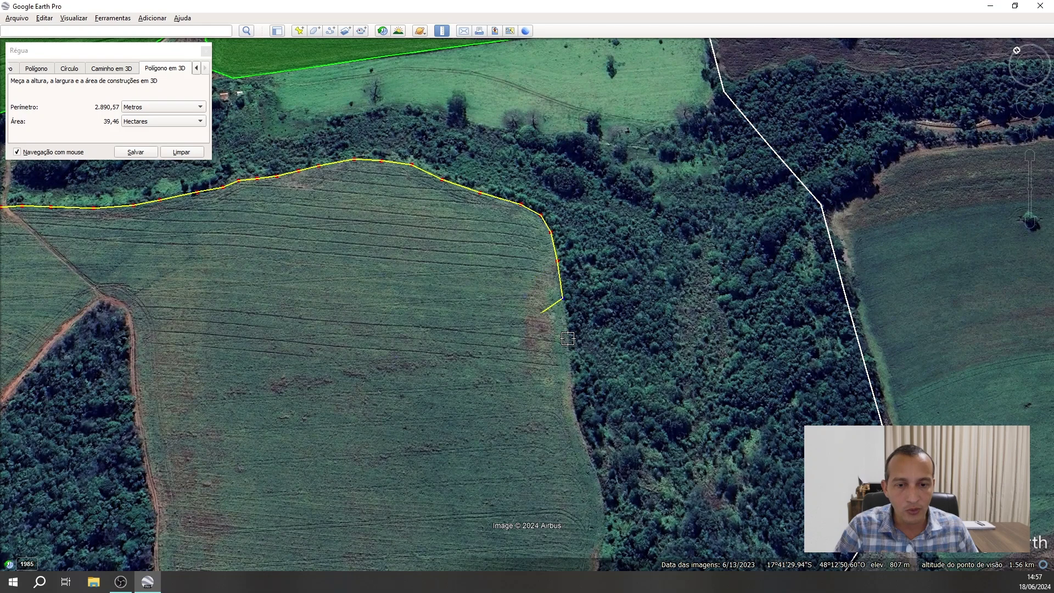
{"action": "left_click", "coordinate": [567, 339]}
{"action": "left_click", "coordinate": [572, 380]}
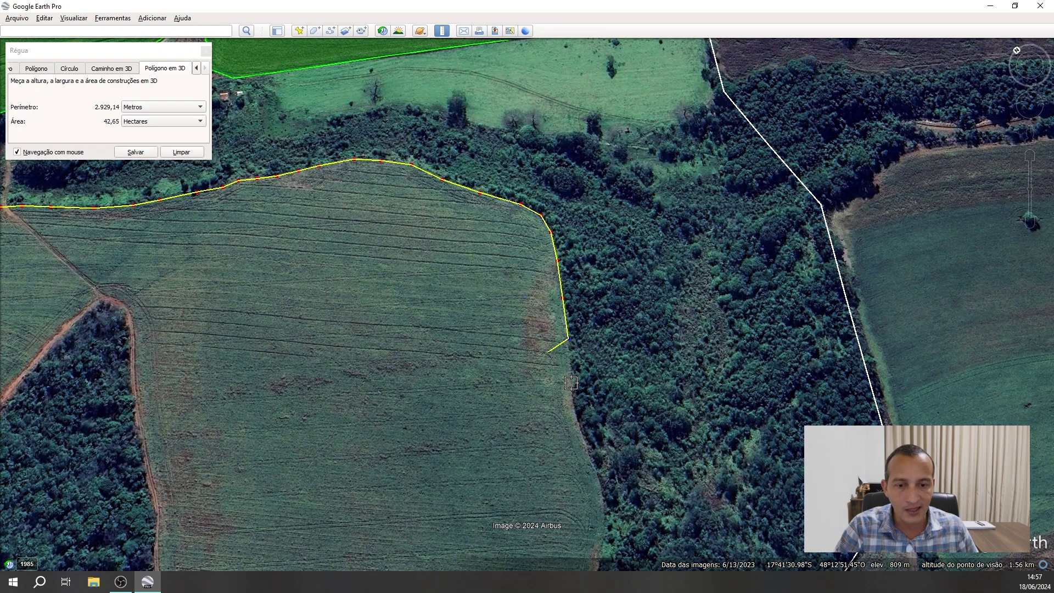
{"action": "left_click", "coordinate": [578, 423]}
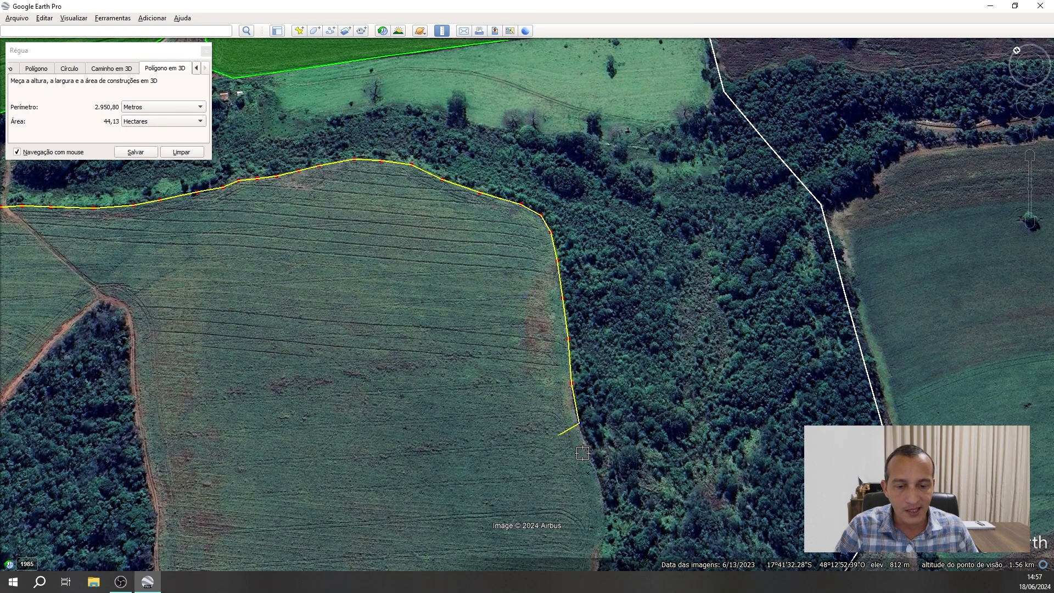
{"action": "left_click", "coordinate": [592, 461]}
Carry the outline around the bulge in the eastern edge and on south beside the forest to just above the southeastern corner.
{"action": "left_click_drag", "start_coordinate": [597, 472], "coordinate": [599, 244]}
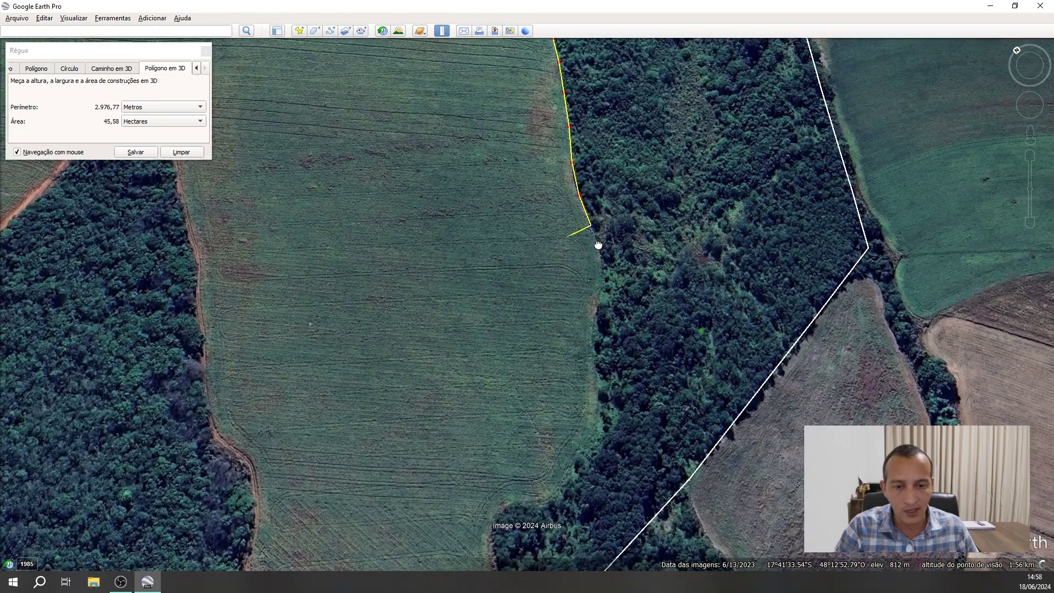
{"action": "left_click", "coordinate": [601, 256]}
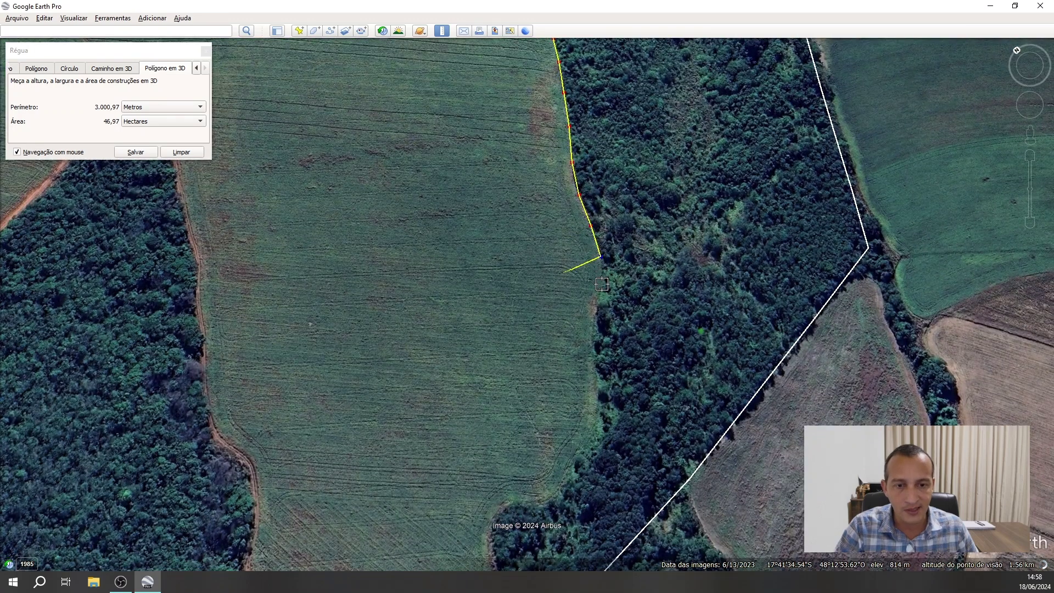
{"action": "left_click", "coordinate": [602, 281]}
{"action": "left_click", "coordinate": [595, 322]}
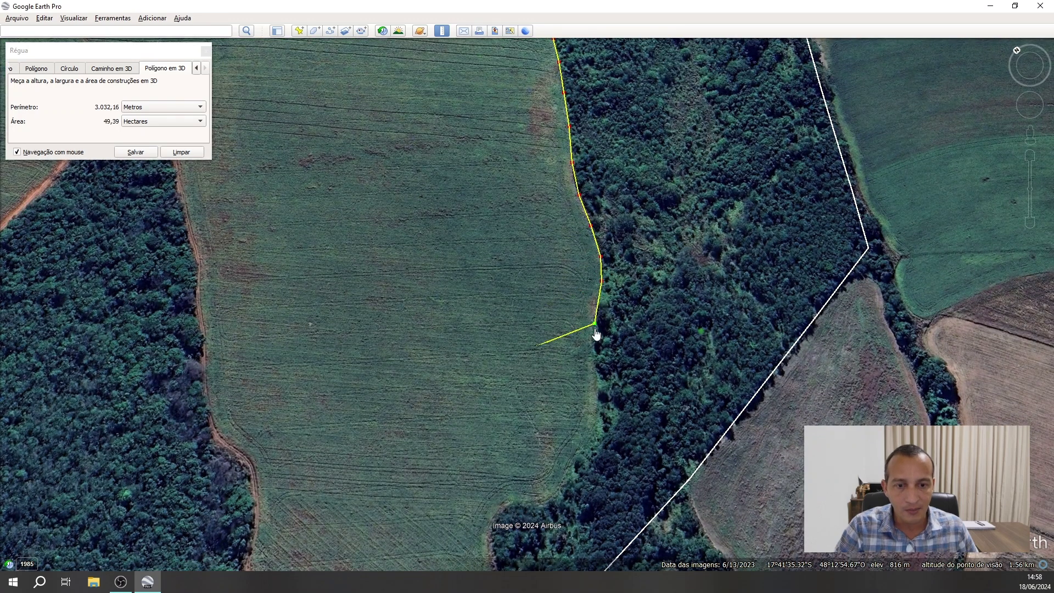
{"action": "left_click", "coordinate": [591, 361]}
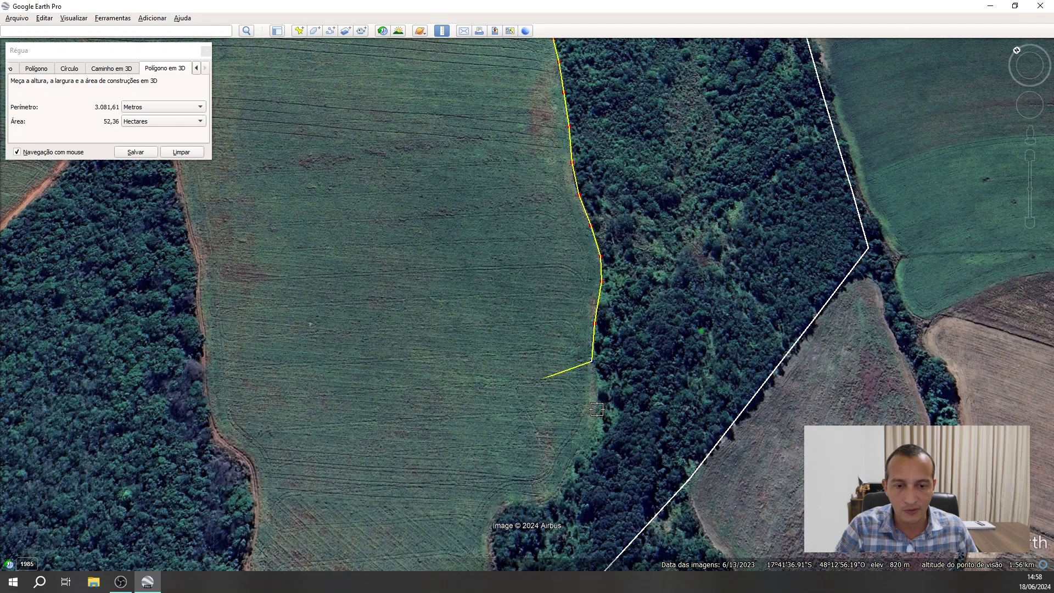
{"action": "left_click", "coordinate": [598, 408]}
Round the field's southeastern corner, following the tree line southwest to the north side of the protruding woods.
{"action": "left_click", "coordinate": [588, 439]}
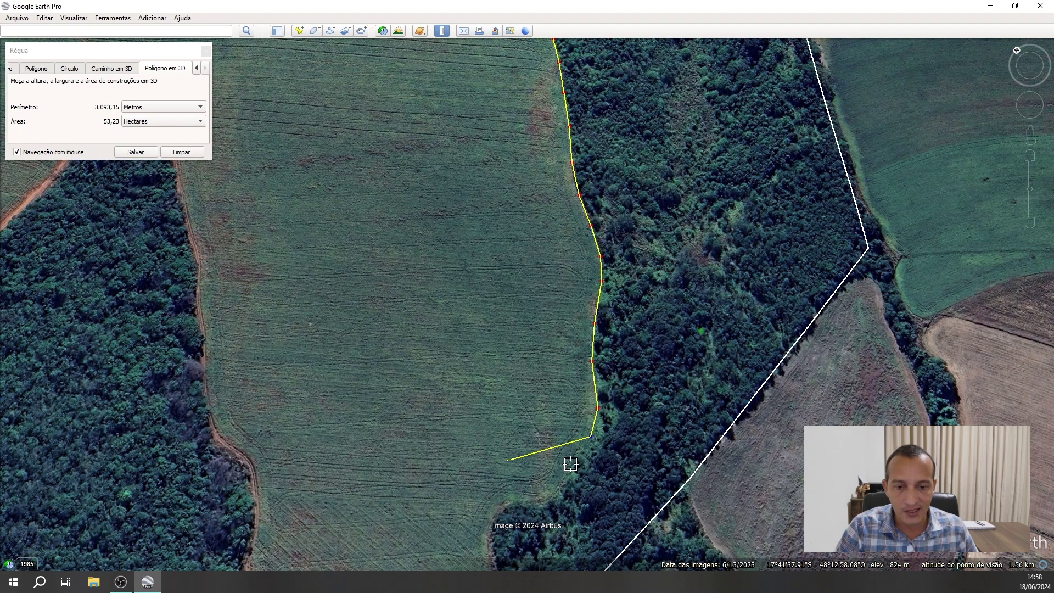
{"action": "left_click", "coordinate": [571, 464]}
{"action": "left_click", "coordinate": [558, 494]}
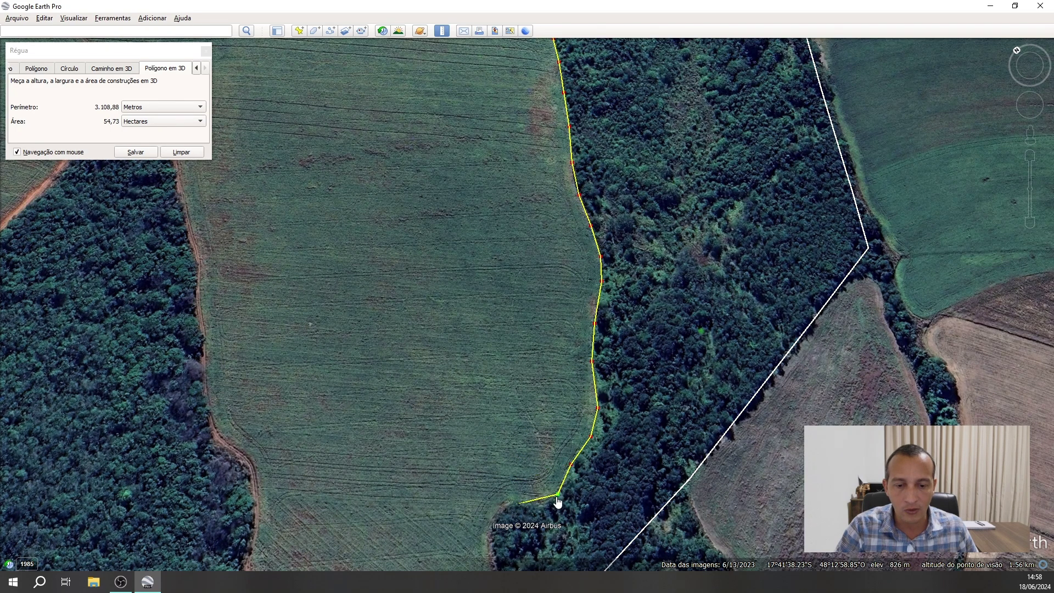
{"action": "left_click_drag", "start_coordinate": [557, 501], "coordinate": [560, 289]}
{"action": "left_click", "coordinate": [561, 288]}
{"action": "left_click", "coordinate": [542, 286]}
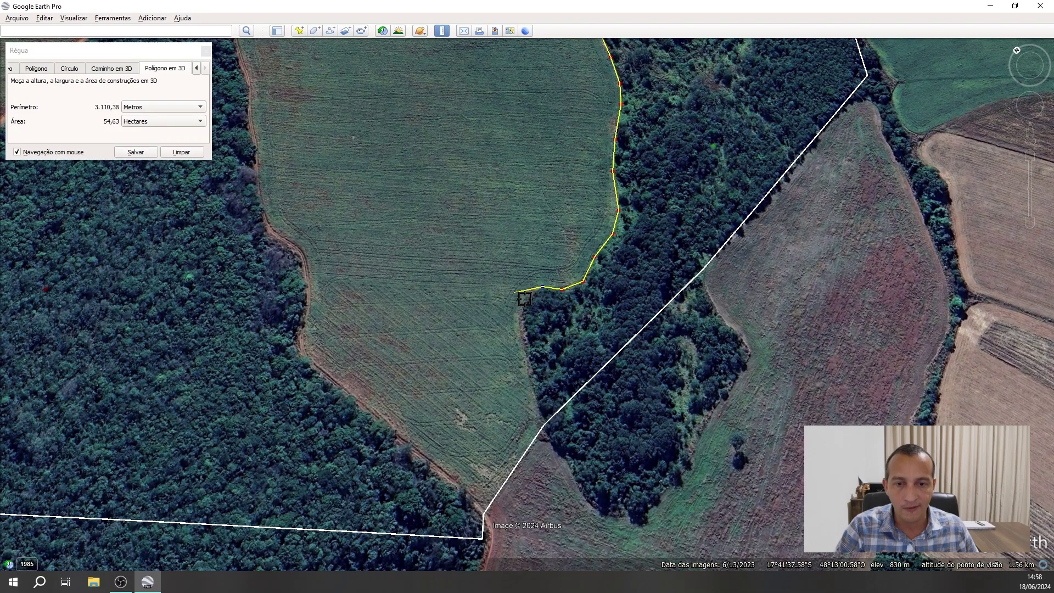
Follow the west side of the protruding woods south to the white property boundary, then run along it to the field's southern tip.
{"action": "left_click", "coordinate": [525, 300]}
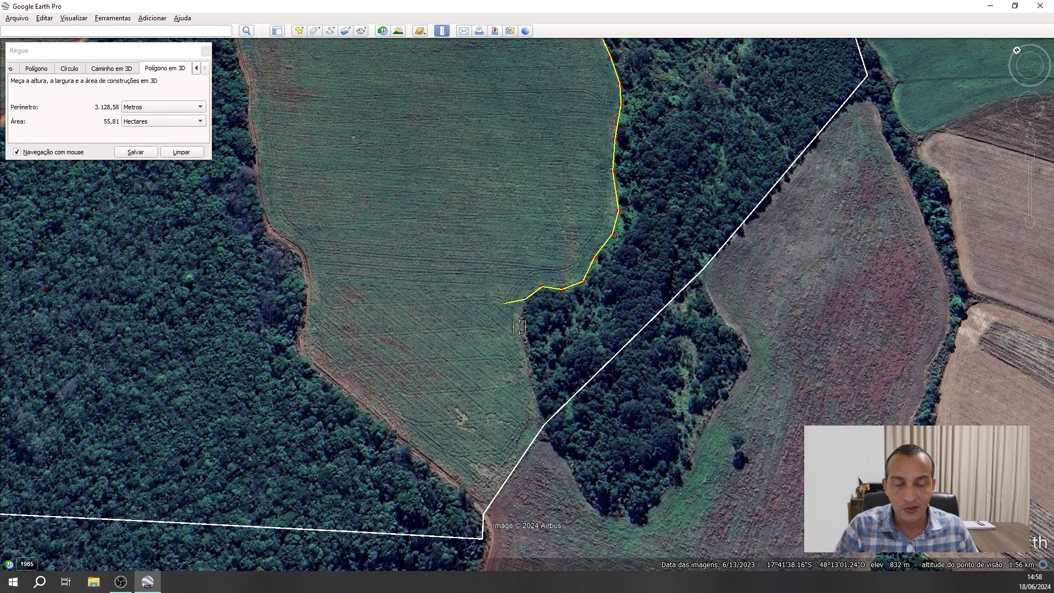
{"action": "left_click", "coordinate": [520, 327]}
{"action": "left_click", "coordinate": [523, 346]}
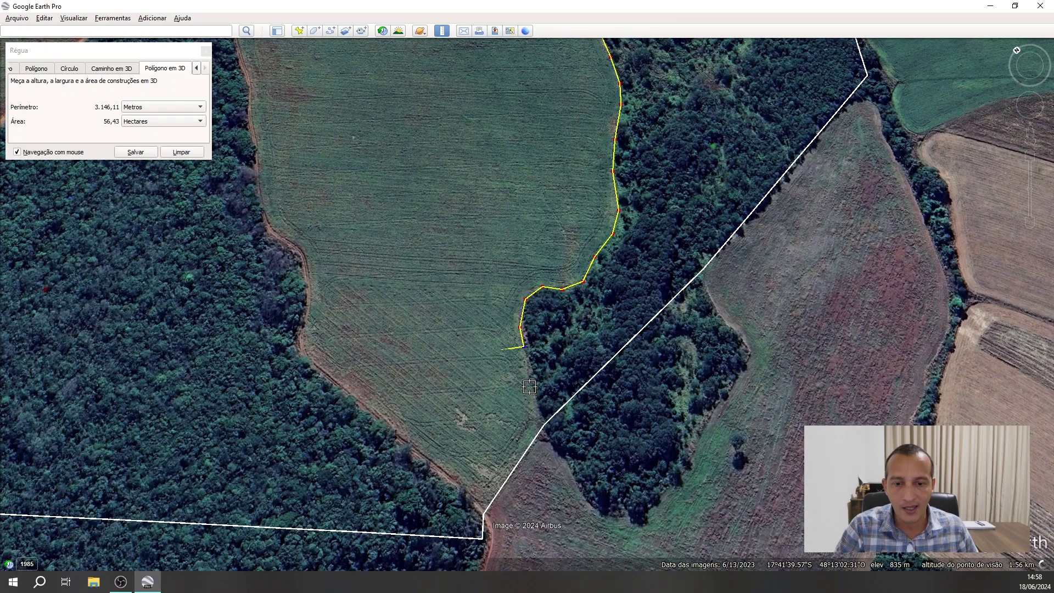
{"action": "left_click", "coordinate": [530, 387]}
{"action": "left_click", "coordinate": [542, 421]}
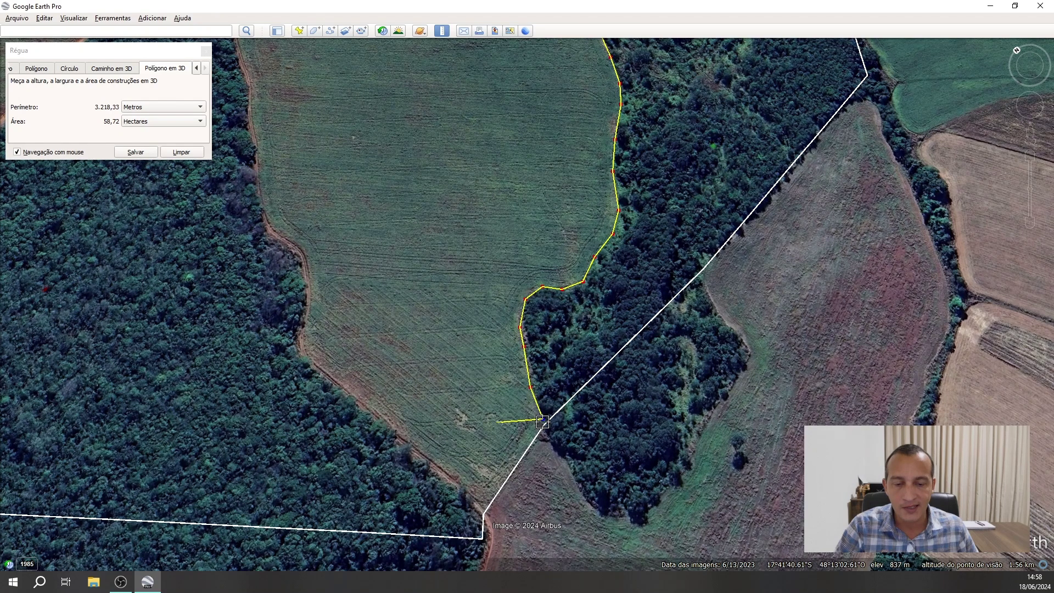
{"action": "left_click_drag", "start_coordinate": [543, 422], "coordinate": [578, 234]}
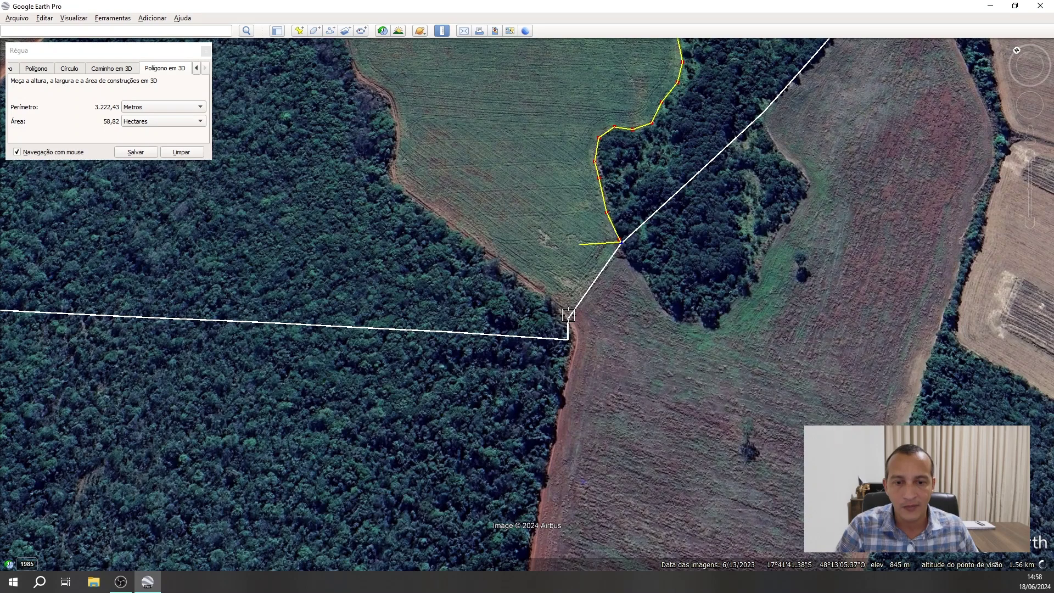
{"action": "left_click", "coordinate": [568, 315]}
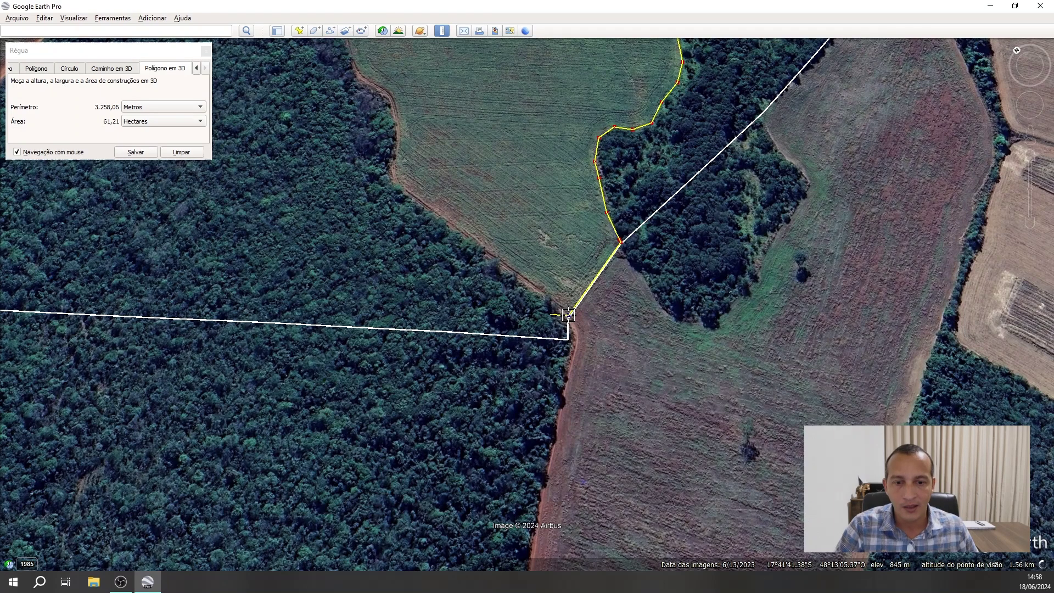
Trace the outline northwest from the southern tip along the dirt road bordering the large forest.
{"action": "left_click", "coordinate": [526, 279]}
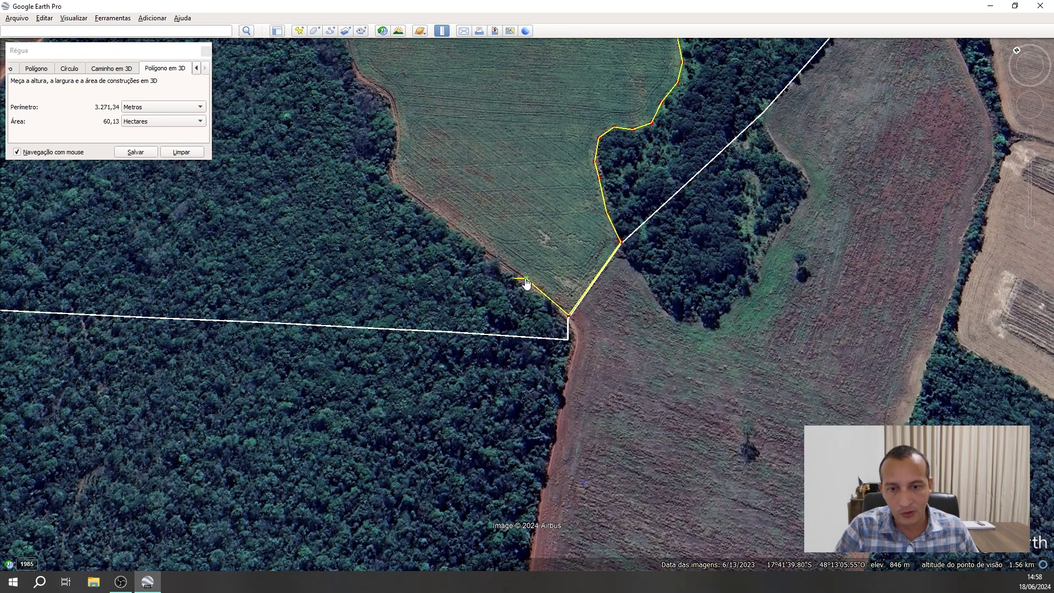
{"action": "left_click", "coordinate": [499, 259]}
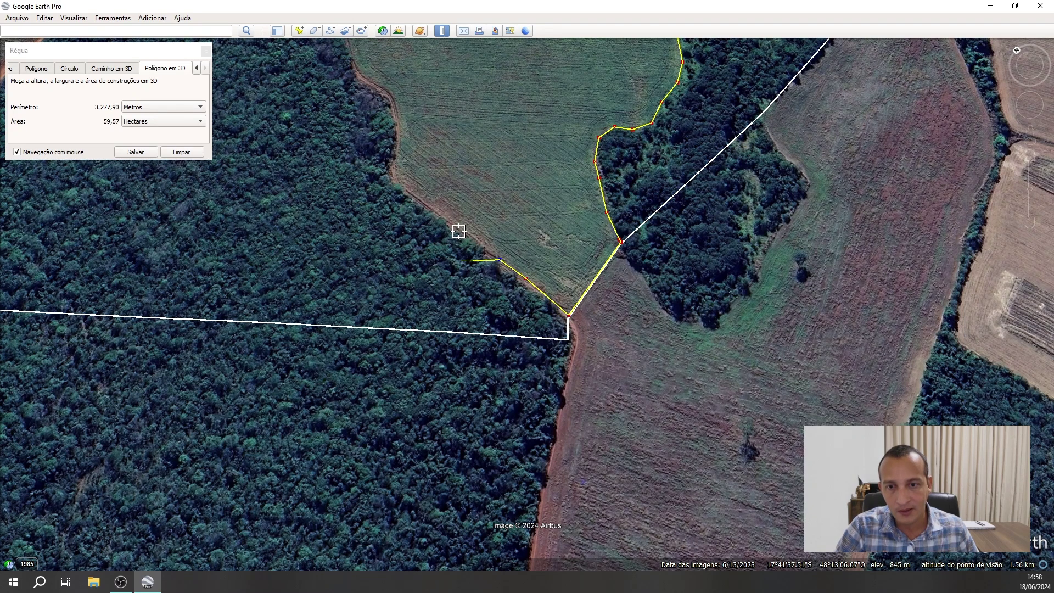
{"action": "left_click", "coordinate": [458, 227]}
{"action": "left_click", "coordinate": [411, 195]}
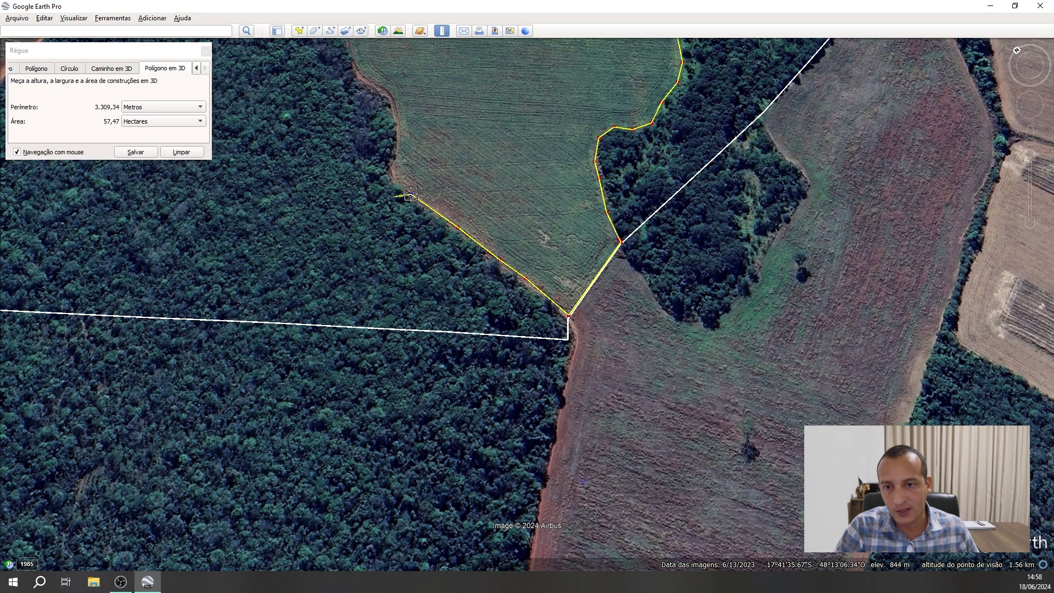
Turn the outline north through the dirt road's bend, with closely spaced vertices along the forest's edge.
{"action": "left_click", "coordinate": [400, 181]}
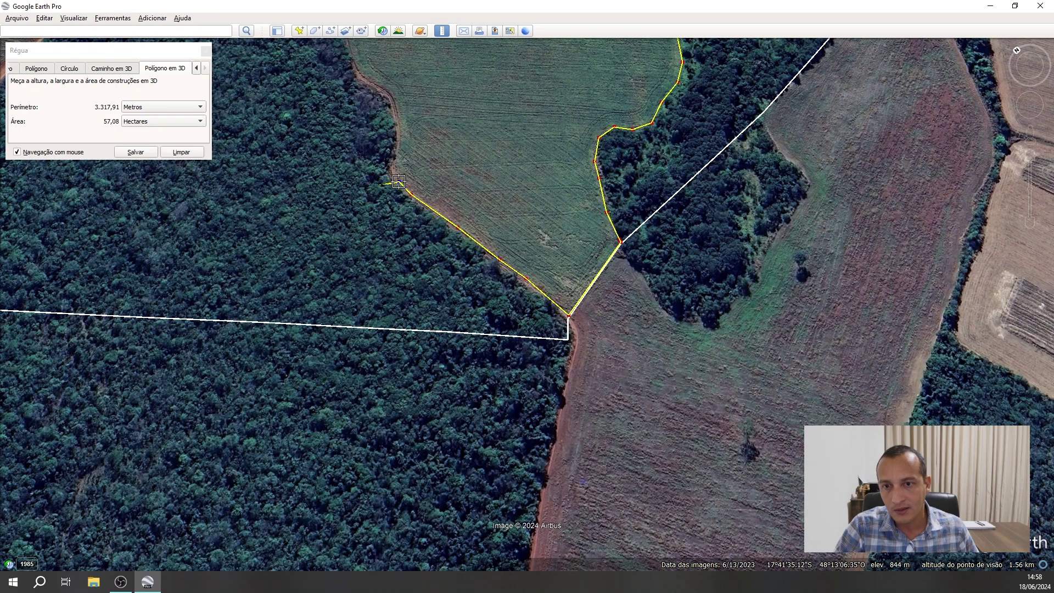
{"action": "left_click", "coordinate": [394, 164]}
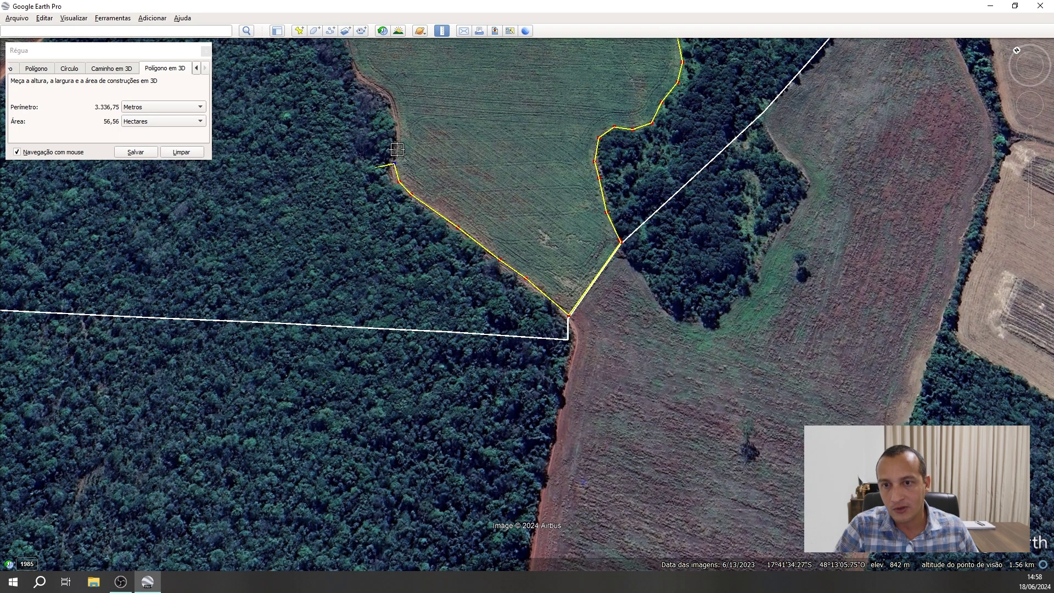
{"action": "left_click", "coordinate": [398, 149]}
{"action": "left_click", "coordinate": [400, 132]}
{"action": "left_click", "coordinate": [393, 99]}
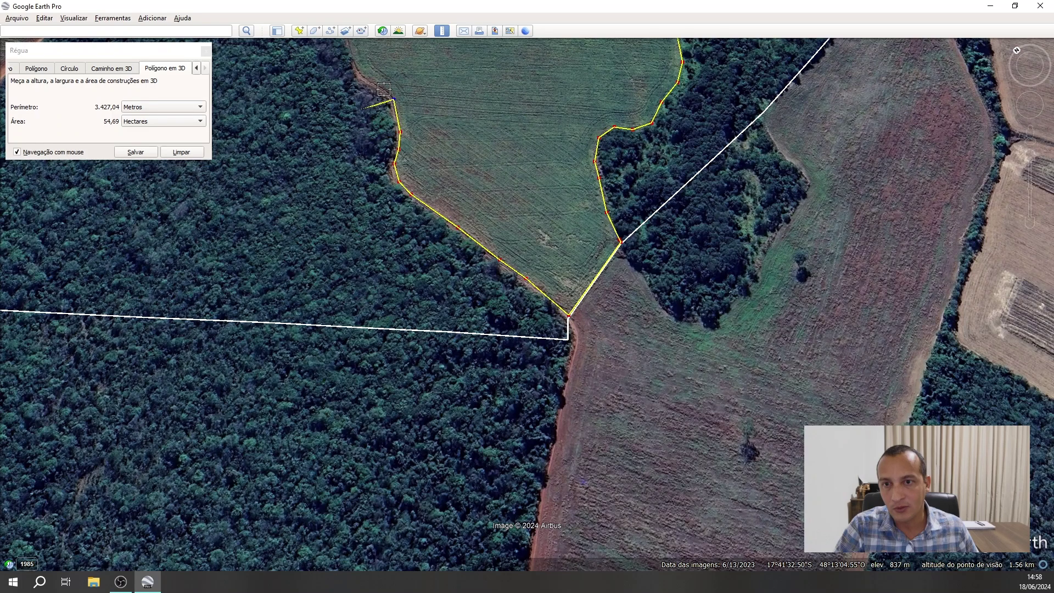
Follow the dirt road's curve northwest and then north around the forest bulge on the field's western side.
{"action": "left_click_drag", "start_coordinate": [383, 89], "coordinate": [488, 311]}
{"action": "scroll", "coordinate": [488, 310], "scroll_direction": "up", "scroll_amount": 3}
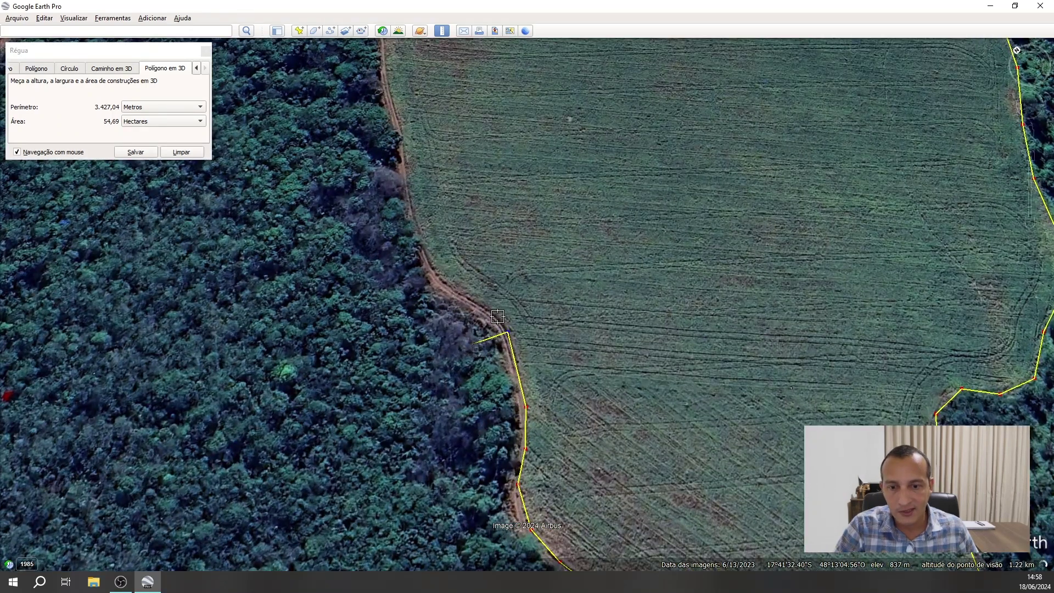
{"action": "left_click", "coordinate": [497, 316]}
{"action": "left_click", "coordinate": [475, 305]}
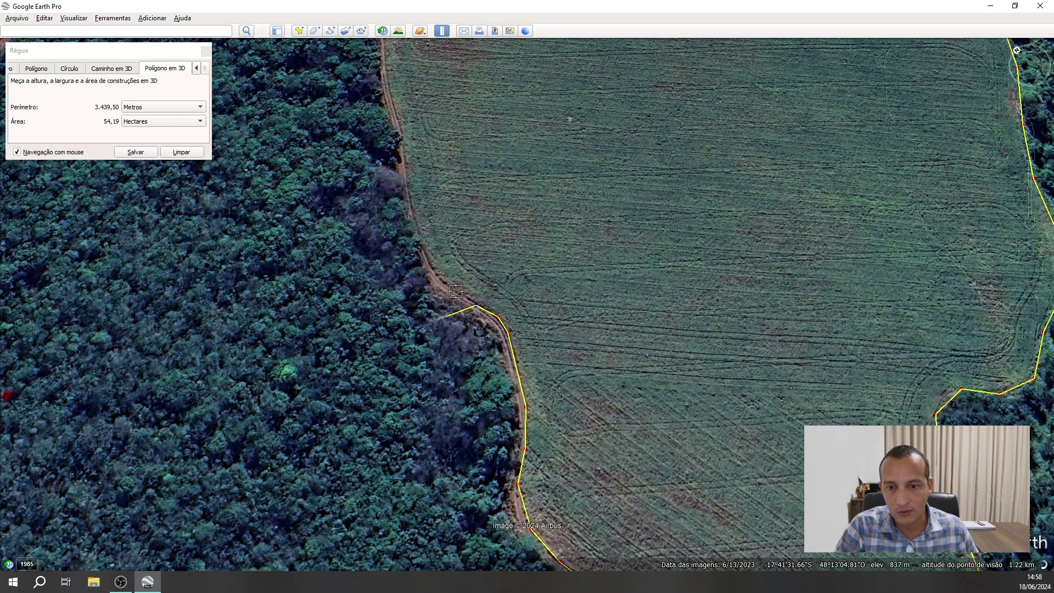
{"action": "left_click", "coordinate": [456, 292]}
{"action": "left_click", "coordinate": [439, 279]}
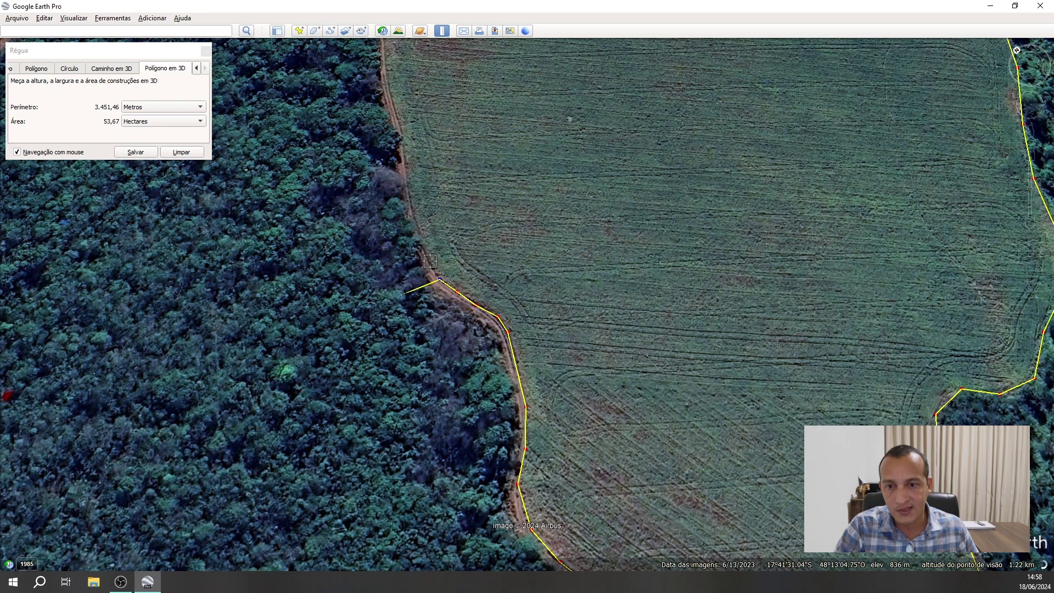
{"action": "left_click", "coordinate": [427, 261]}
{"action": "left_click", "coordinate": [418, 235]}
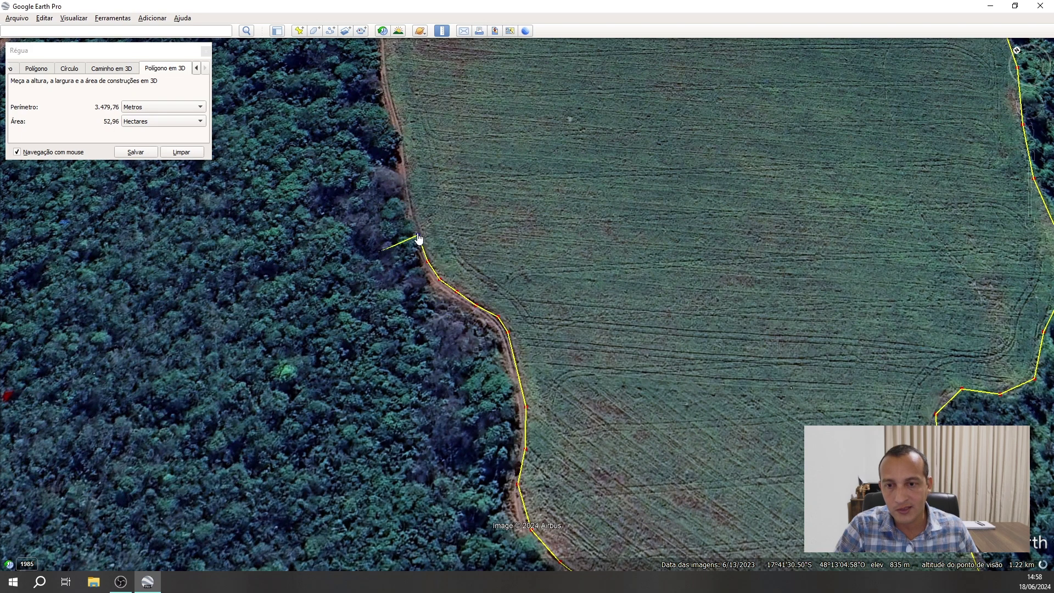
Continue the outline north along the dirt road between the field and the forest toward the narrowing forest wedge.
{"action": "left_click", "coordinate": [410, 200]}
{"action": "left_click_drag", "start_coordinate": [421, 202], "coordinate": [497, 429]}
{"action": "left_click", "coordinate": [474, 368]}
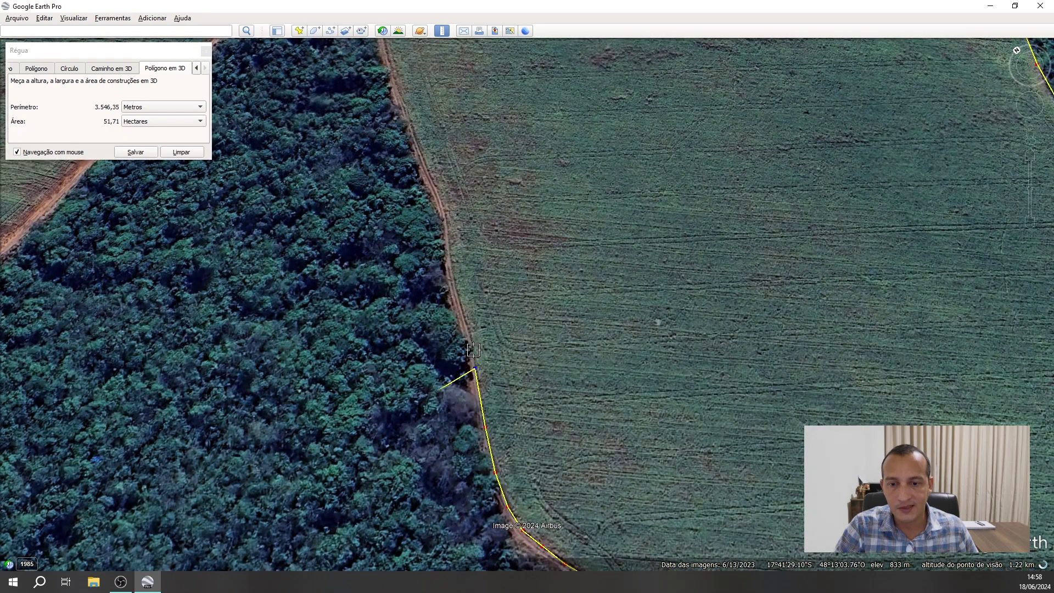
{"action": "left_click", "coordinate": [470, 333]}
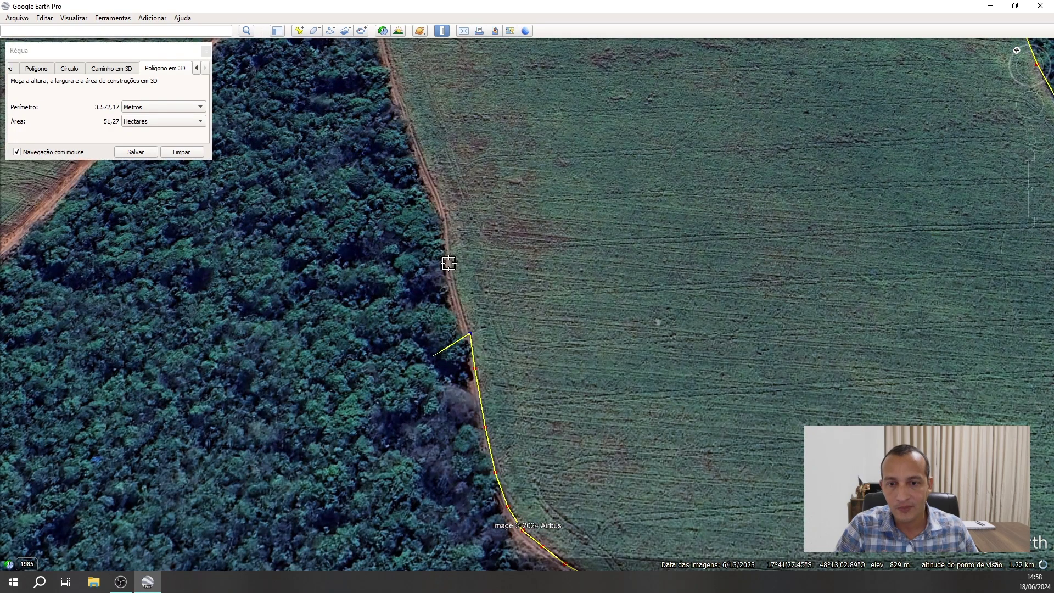
{"action": "left_click", "coordinate": [450, 264]}
{"action": "left_click", "coordinate": [445, 215]}
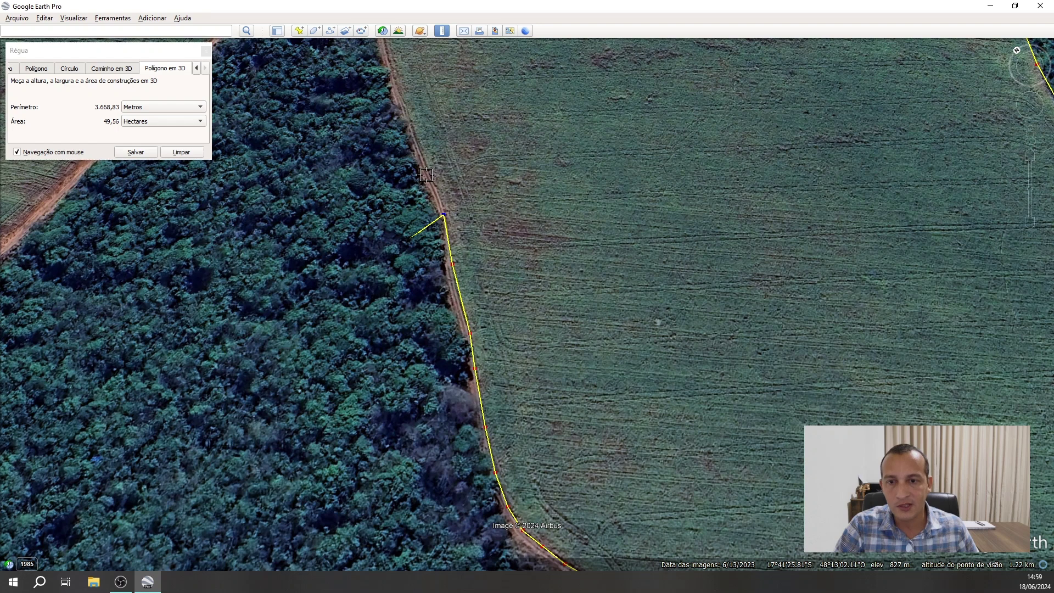
{"action": "left_click", "coordinate": [435, 185]}
{"action": "left_click", "coordinate": [419, 149]}
Extend the outline along the road on the eastern side of the triangular forest wedge toward its northern end.
{"action": "left_click_drag", "start_coordinate": [412, 136], "coordinate": [483, 445]}
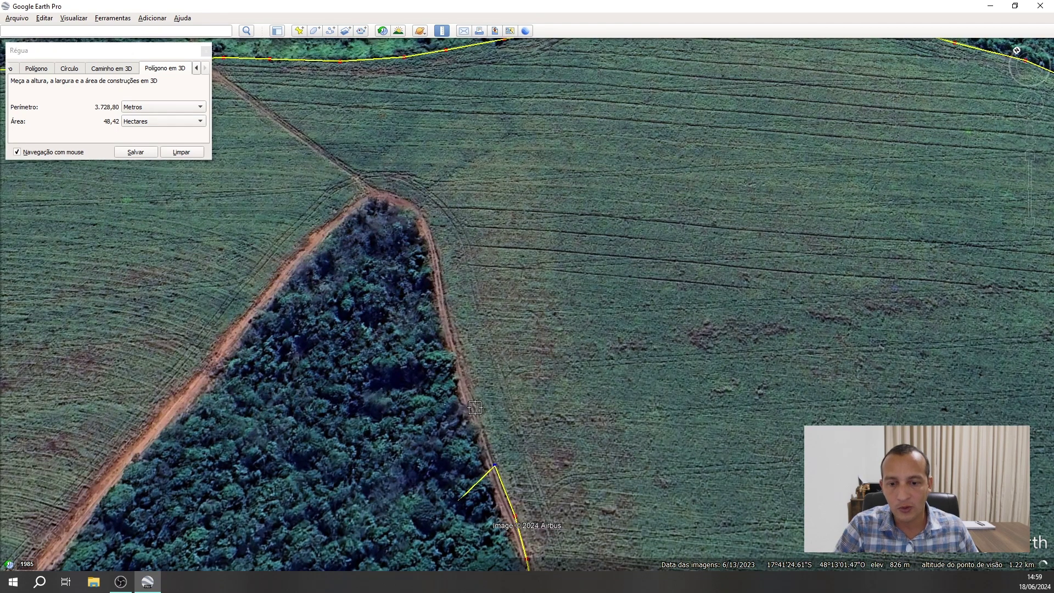
{"action": "left_click", "coordinate": [475, 407]}
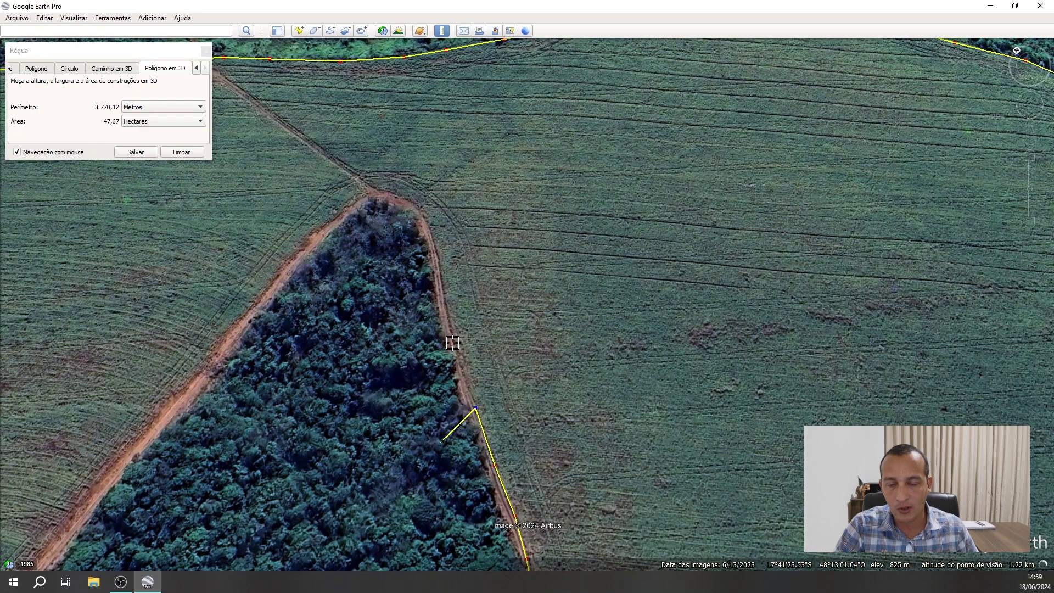
{"action": "left_click", "coordinate": [453, 343]}
{"action": "left_click", "coordinate": [450, 315]}
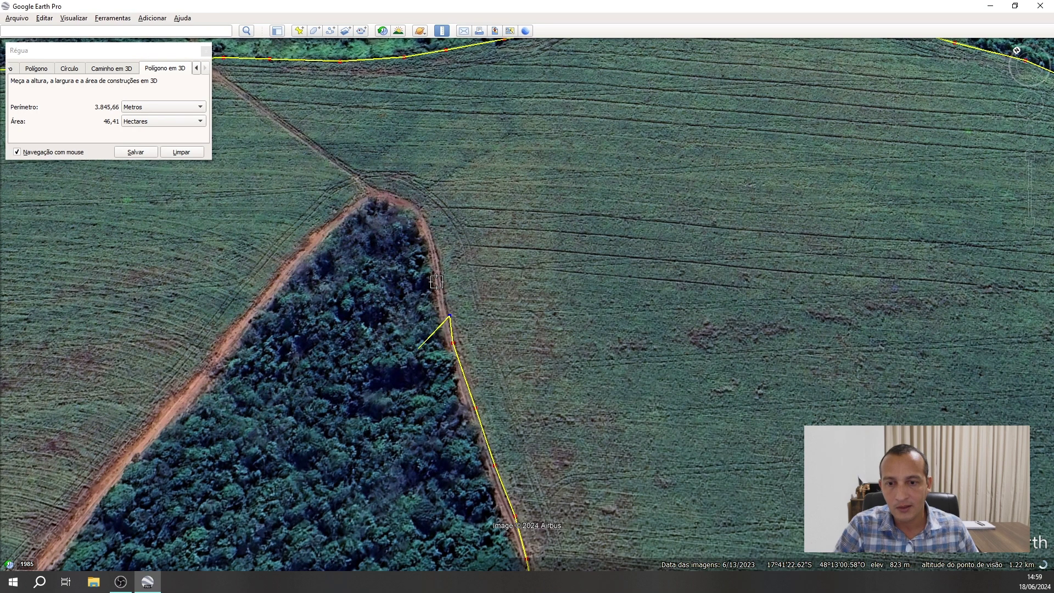
{"action": "left_click", "coordinate": [440, 270]}
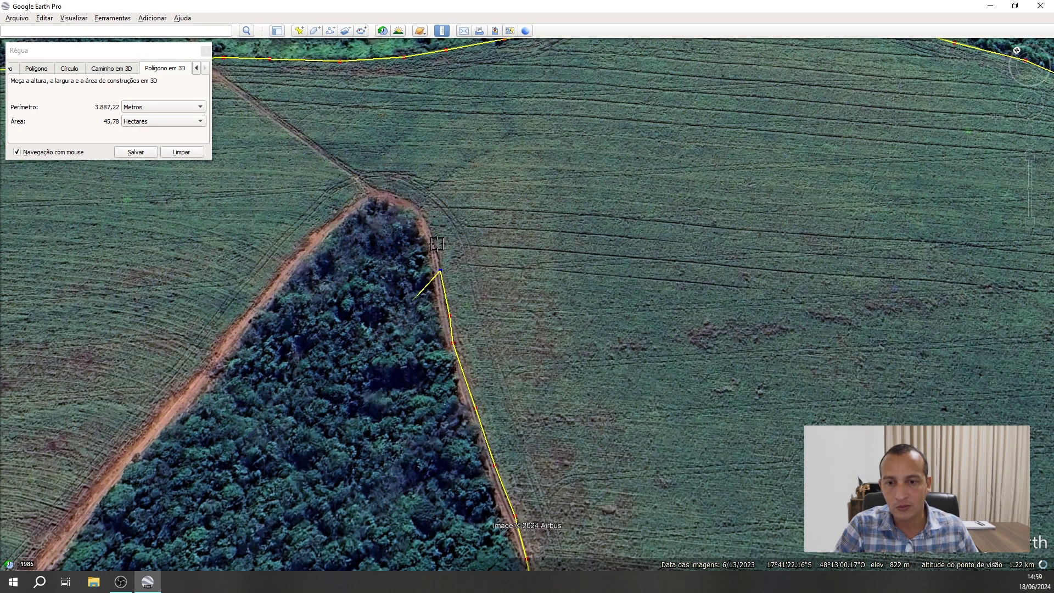
Curve the outline around the upper end of the forest wedge to its northern tip beside the road junction.
{"action": "left_click", "coordinate": [434, 239]}
{"action": "left_click", "coordinate": [423, 216]}
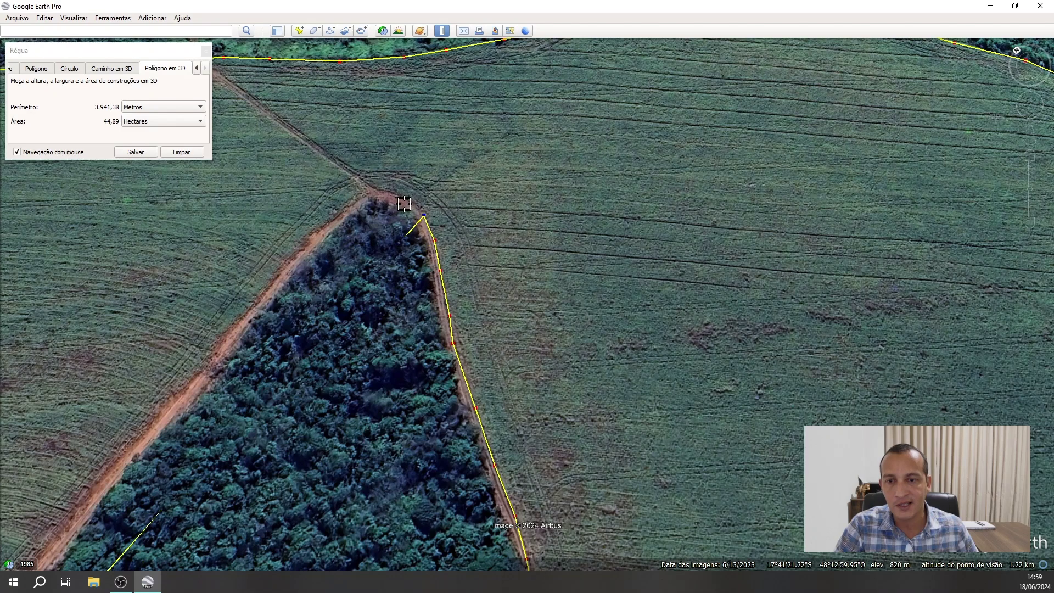
{"action": "left_click", "coordinate": [404, 199]}
{"action": "left_click", "coordinate": [383, 191]}
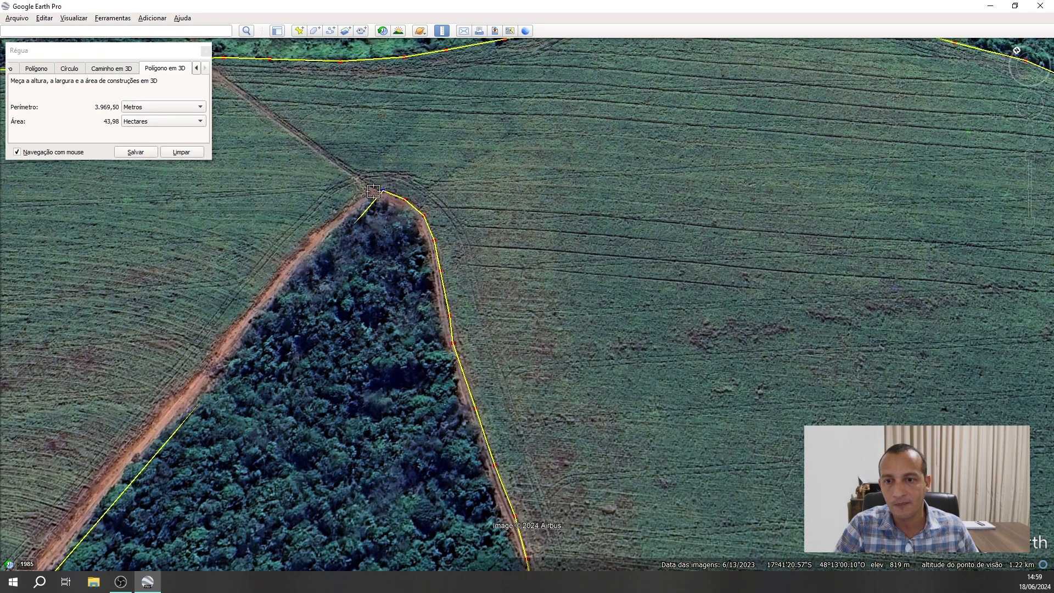
Finish the field outline around the forest wedge's northern tip and southwest along the dirt road on its western side.
{"action": "left_click", "coordinate": [364, 192]}
{"action": "left_click", "coordinate": [329, 218]}
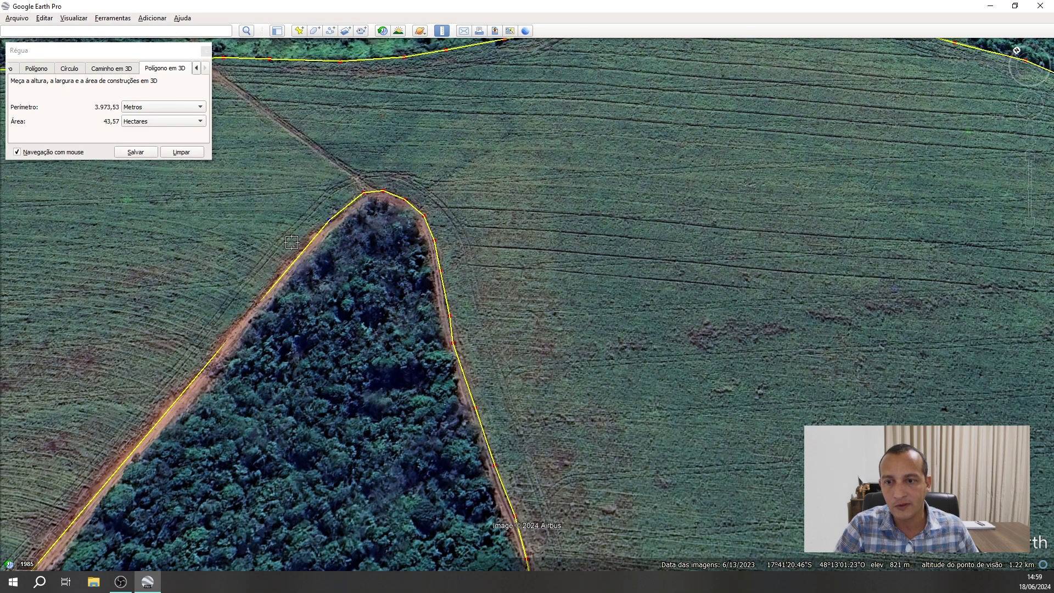
{"action": "left_click", "coordinate": [279, 275]}
{"action": "left_click", "coordinate": [196, 375]}
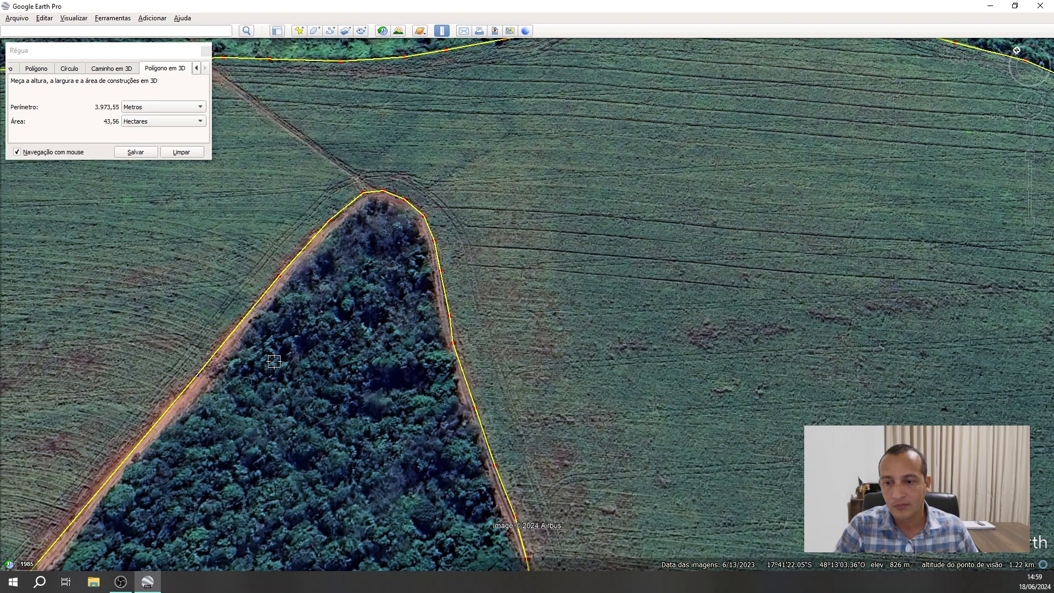
Save the measured outline as a new polygon and set its line colour to yellow #ffff00.
{"action": "scroll", "coordinate": [275, 362], "scroll_direction": "down", "scroll_amount": 2}
{"action": "scroll", "coordinate": [312, 397], "scroll_direction": "down", "scroll_amount": 4}
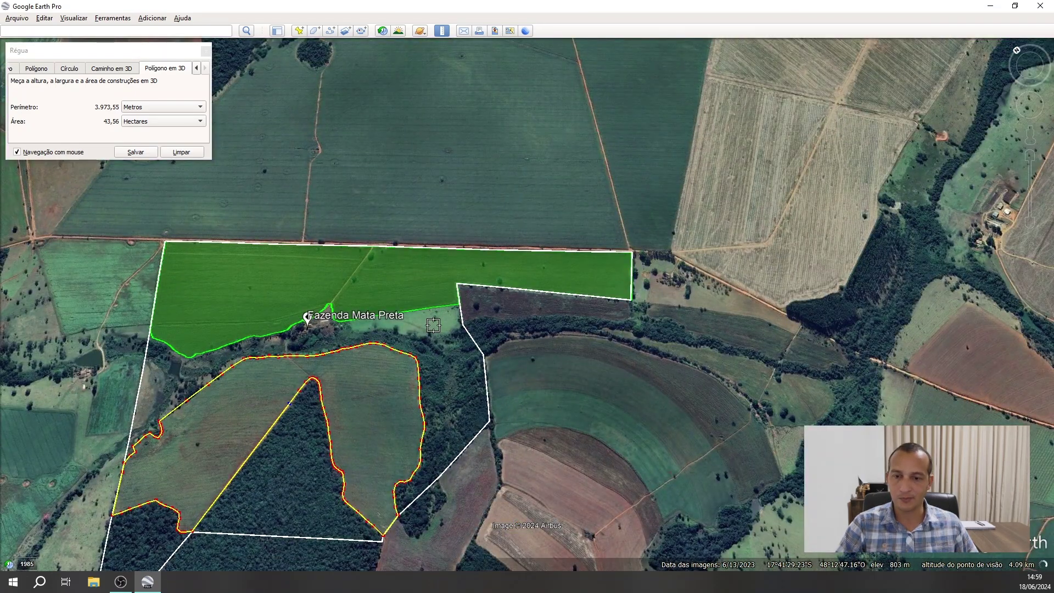
{"action": "left_click_drag", "start_coordinate": [433, 325], "coordinate": [665, 186]}
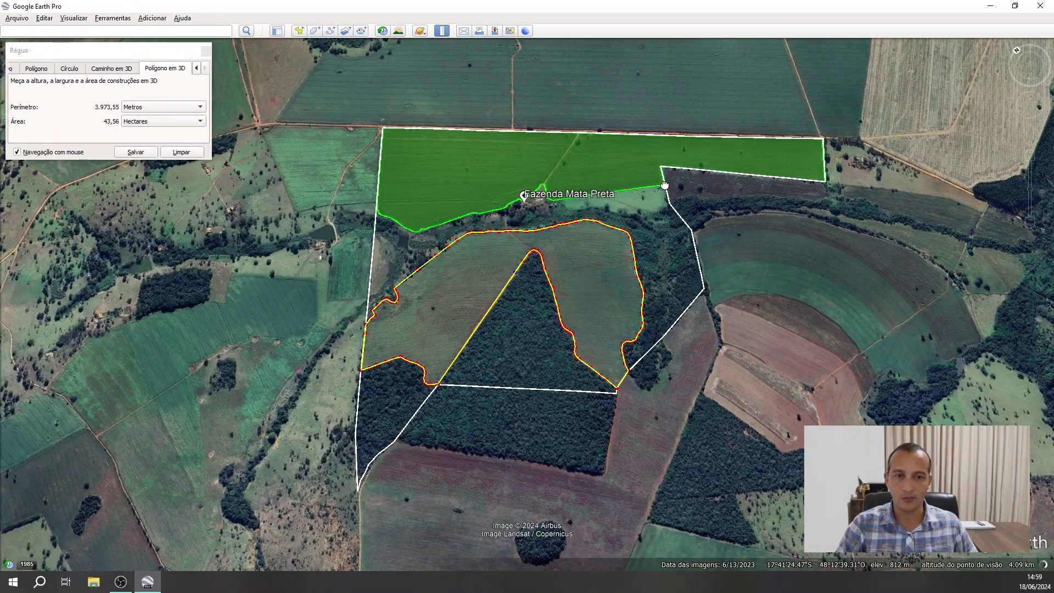
{"action": "left_click", "coordinate": [135, 154]}
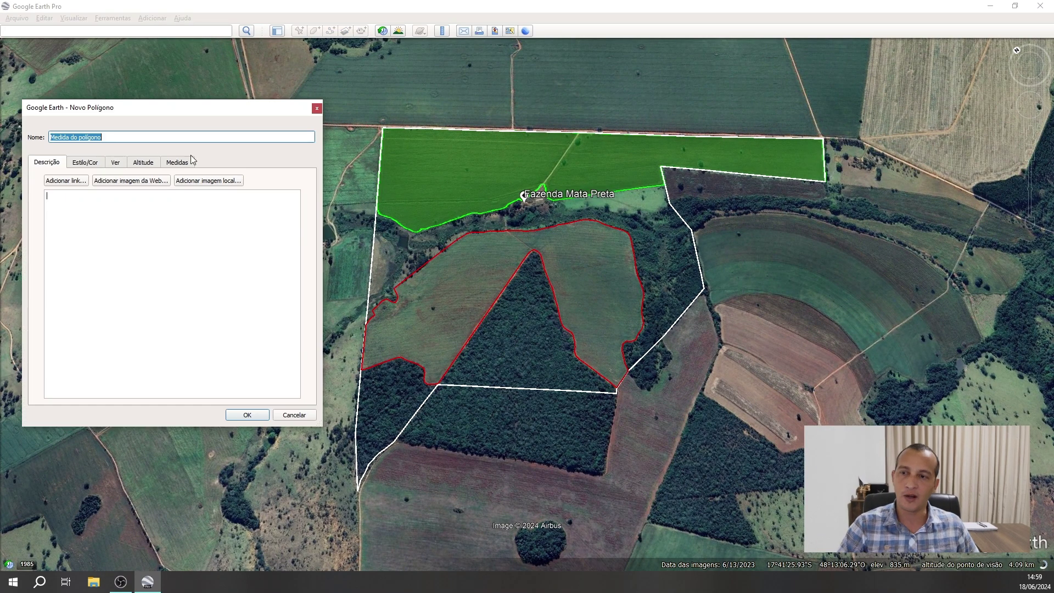
{"action": "left_click", "coordinate": [93, 163]}
{"action": "left_click", "coordinate": [72, 199]}
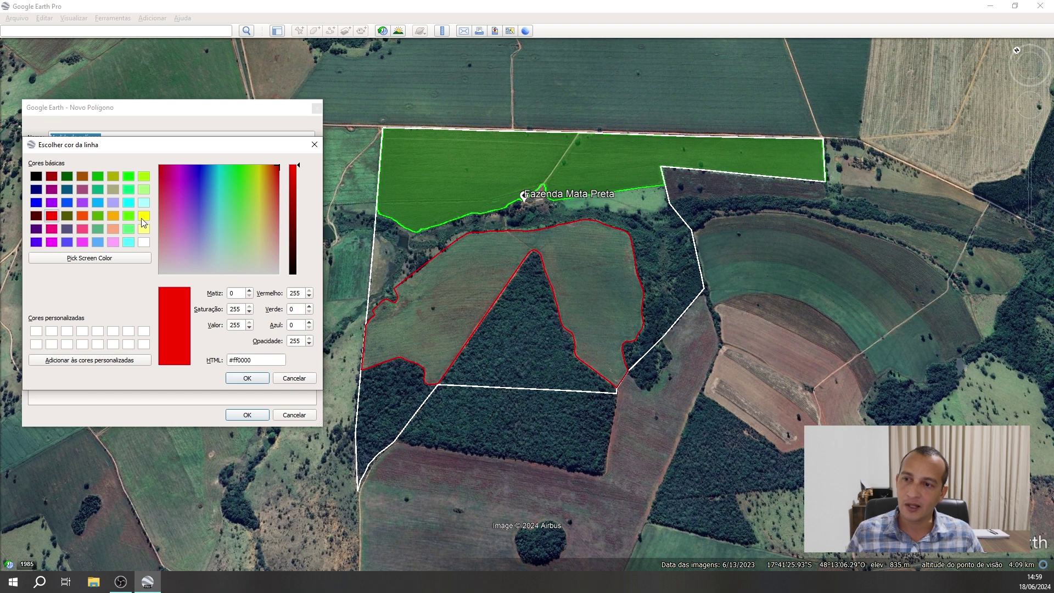
{"action": "left_click", "coordinate": [144, 219]}
{"action": "left_click", "coordinate": [247, 378]}
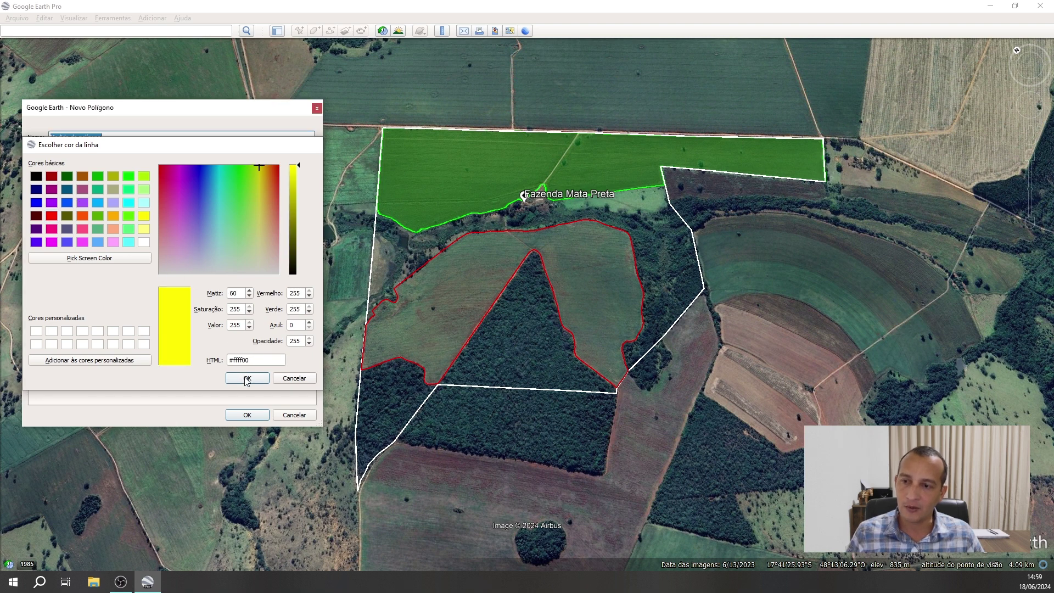
Fill the polygon's area with light yellow #ffff7f as Sólido+circunscrito at 40% opacity.
{"action": "left_click", "coordinate": [73, 239]}
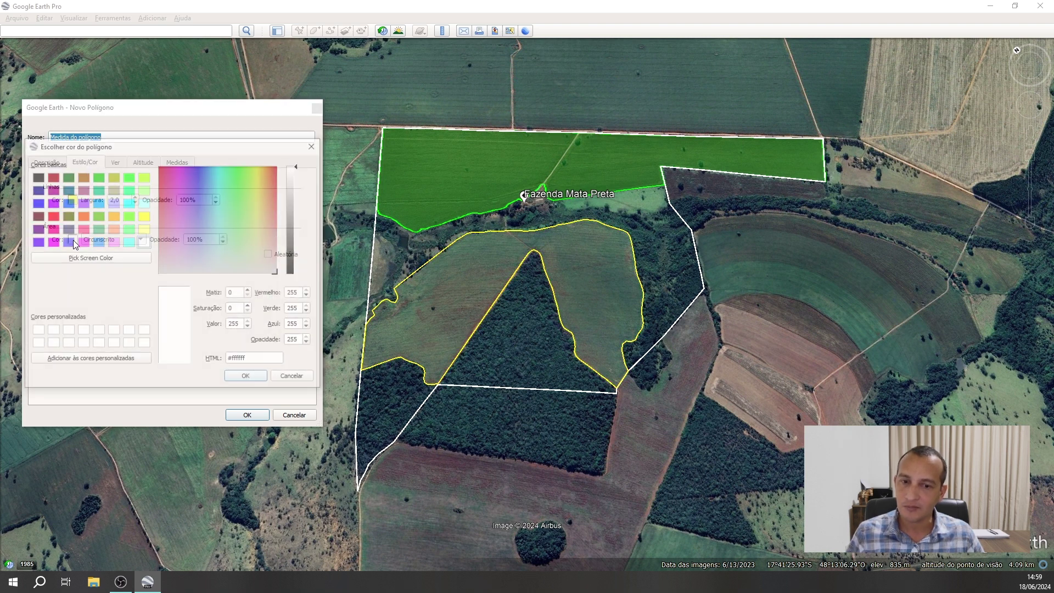
{"action": "left_click", "coordinate": [145, 228]}
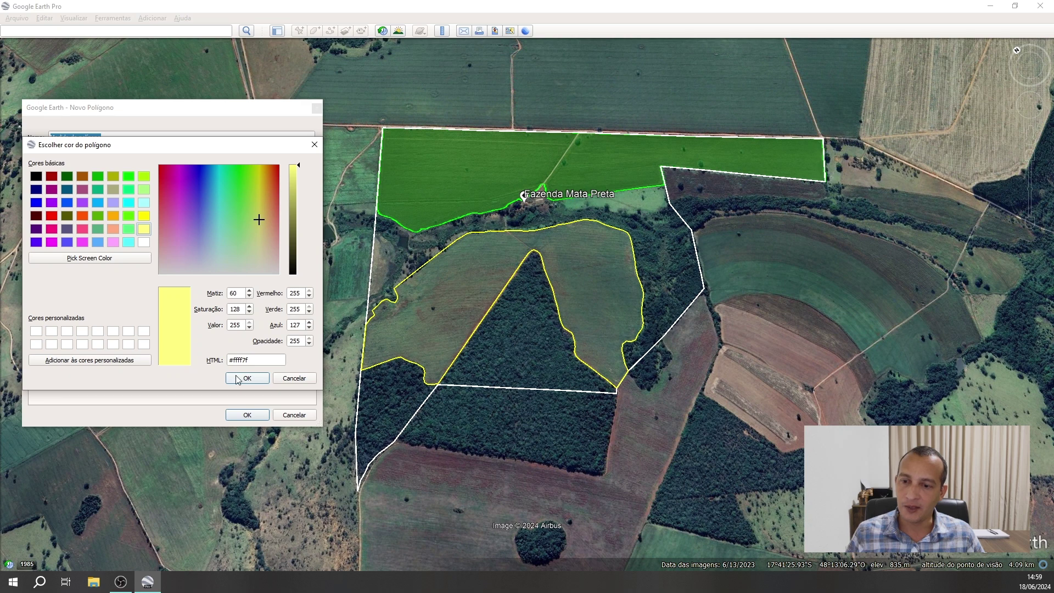
{"action": "left_click", "coordinate": [247, 377]}
{"action": "left_click", "coordinate": [117, 240]}
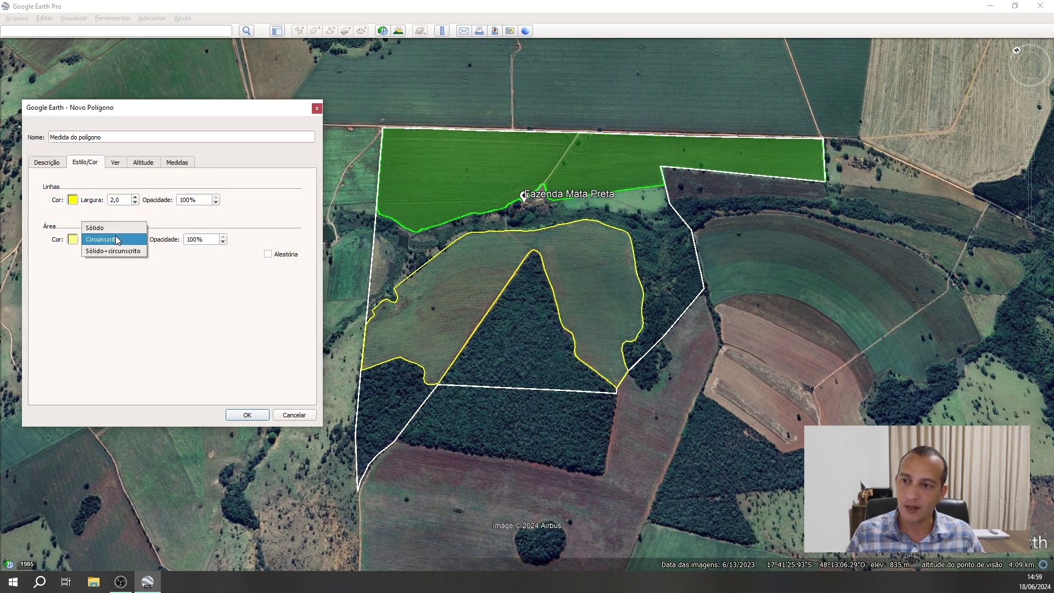
{"action": "left_click", "coordinate": [110, 252]}
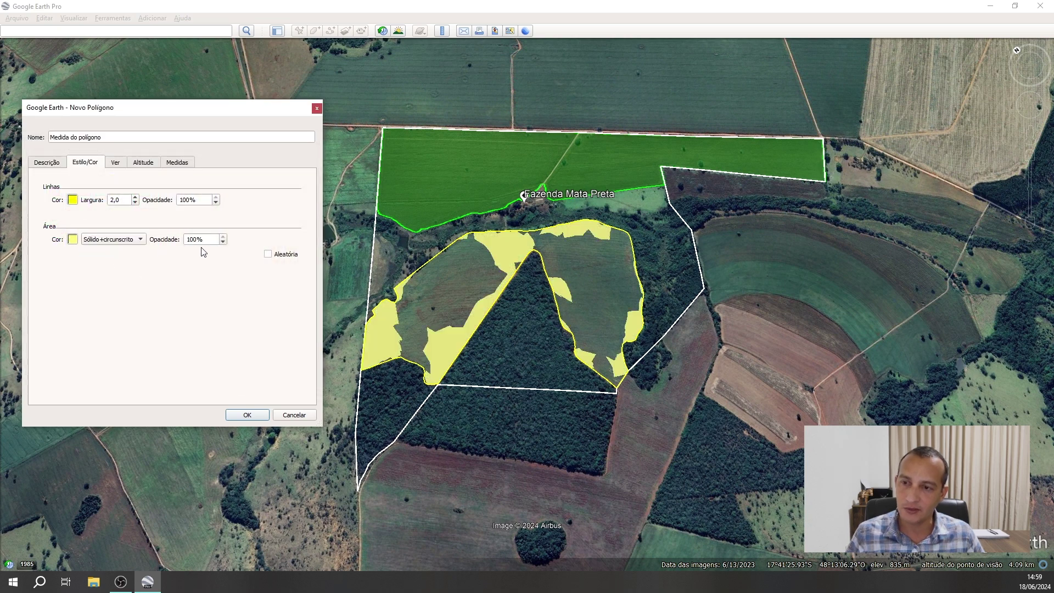
{"action": "type", "text": "40"}
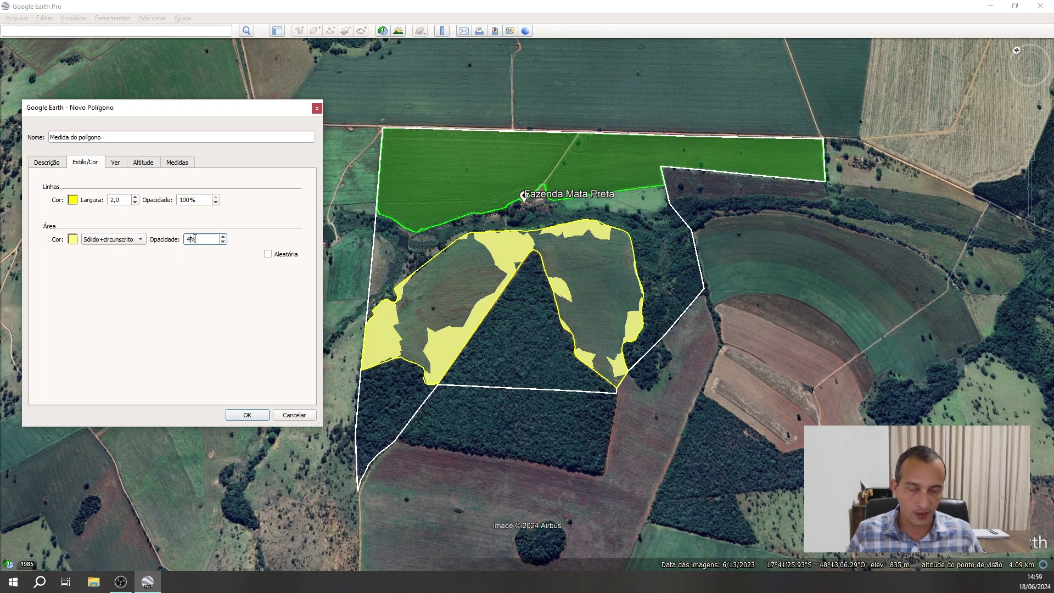
{"action": "key", "text": "Tab"}
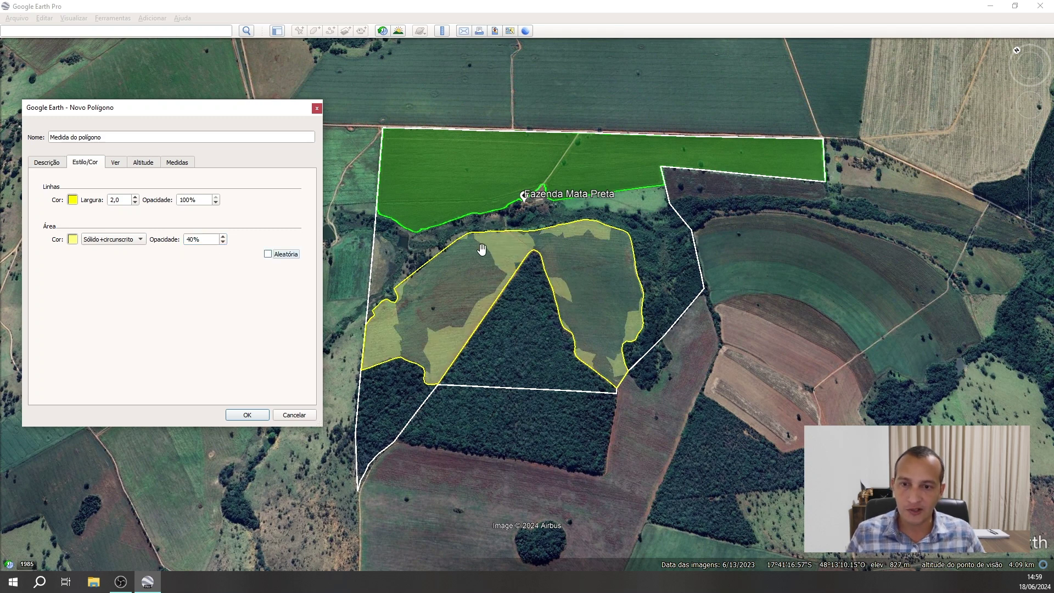
Set the polygon's altitude mode to Presa ao solo and confirm the new polygon.
{"action": "left_click", "coordinate": [144, 163]}
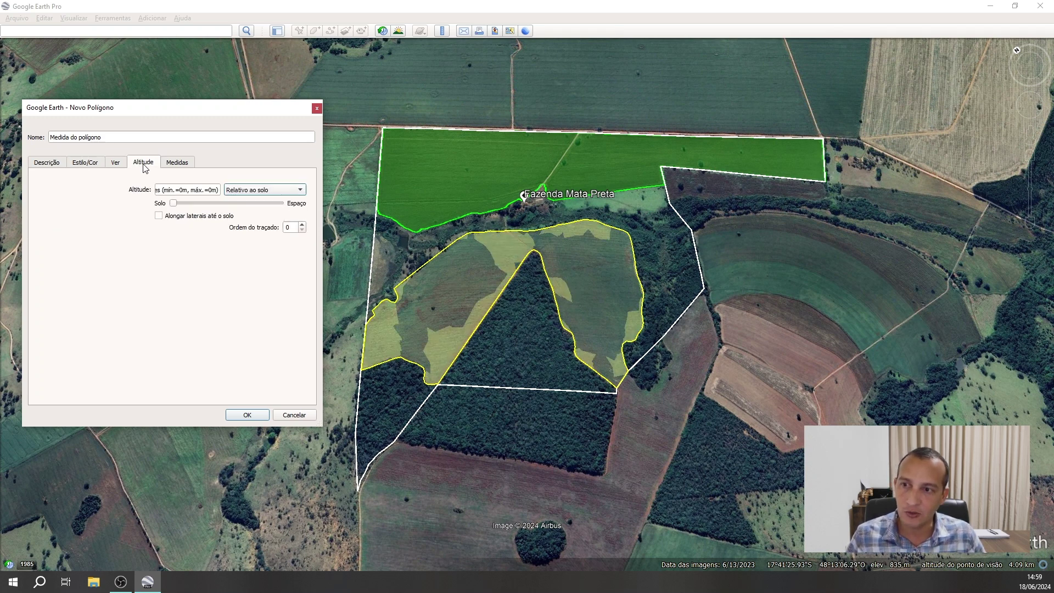
{"action": "left_click", "coordinate": [269, 190]}
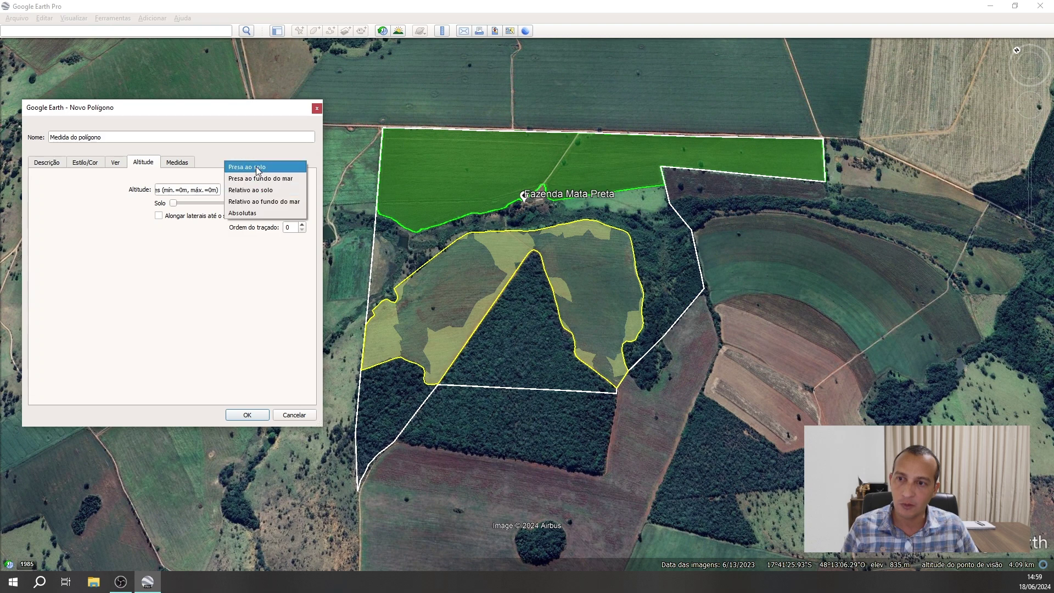
{"action": "left_click", "coordinate": [256, 166]}
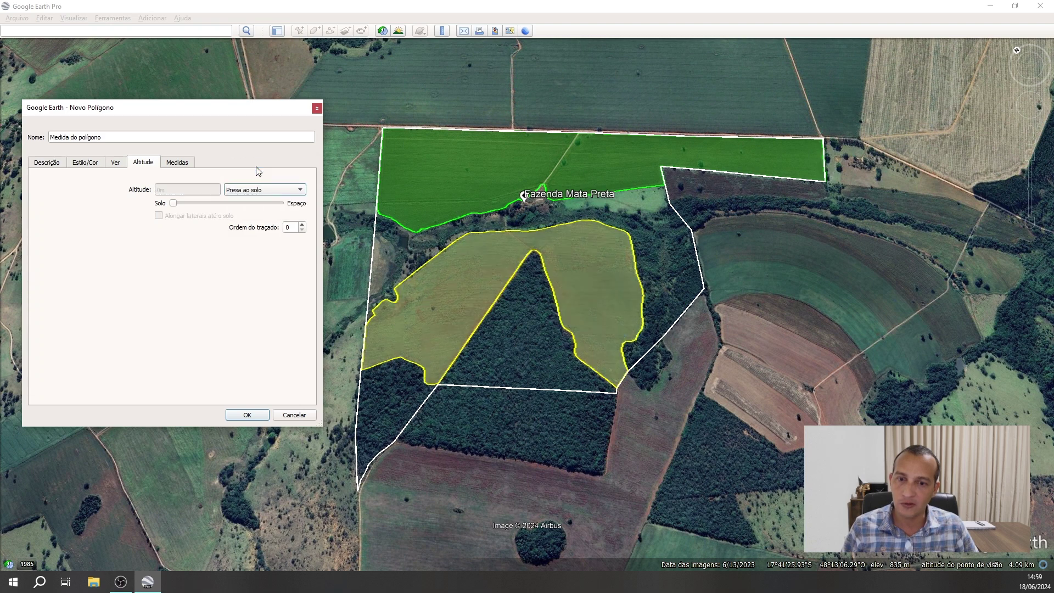
{"action": "left_click", "coordinate": [248, 415]}
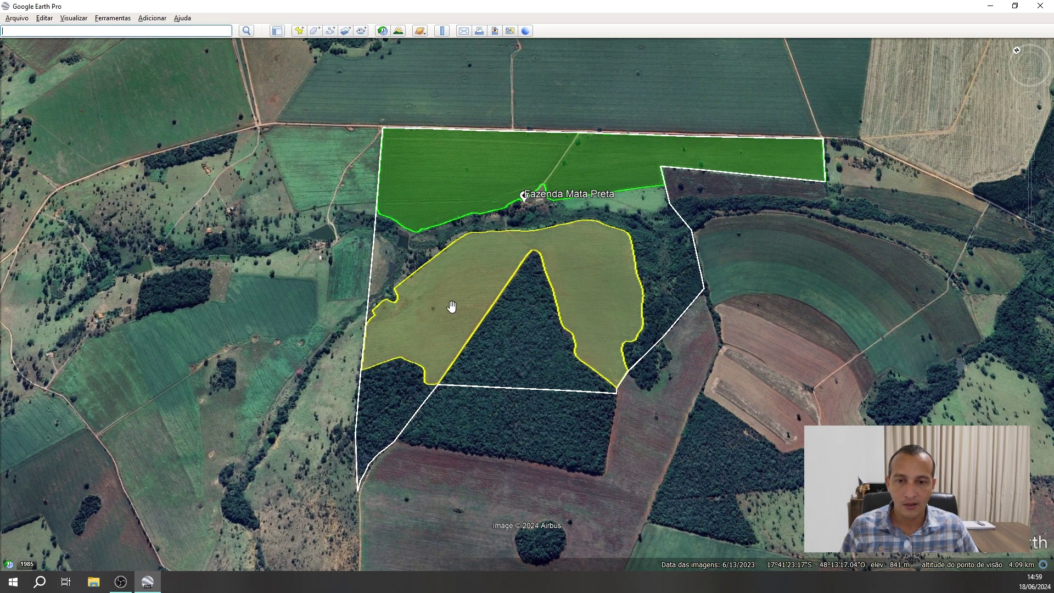
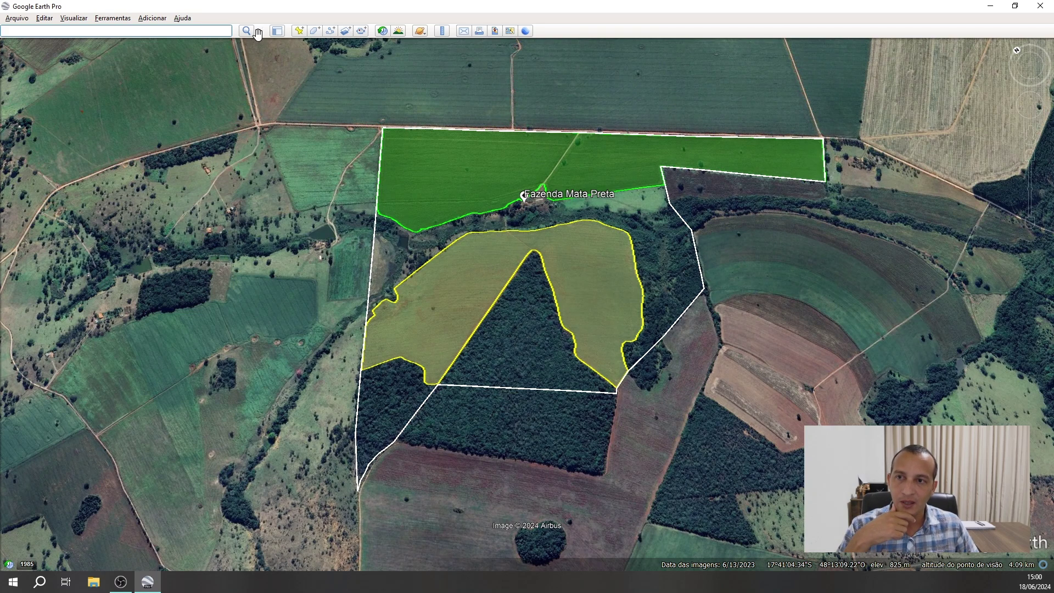
Show the list of saved places and collapse the Fazendas and Meus lugares folders.
{"action": "left_click", "coordinate": [278, 32]}
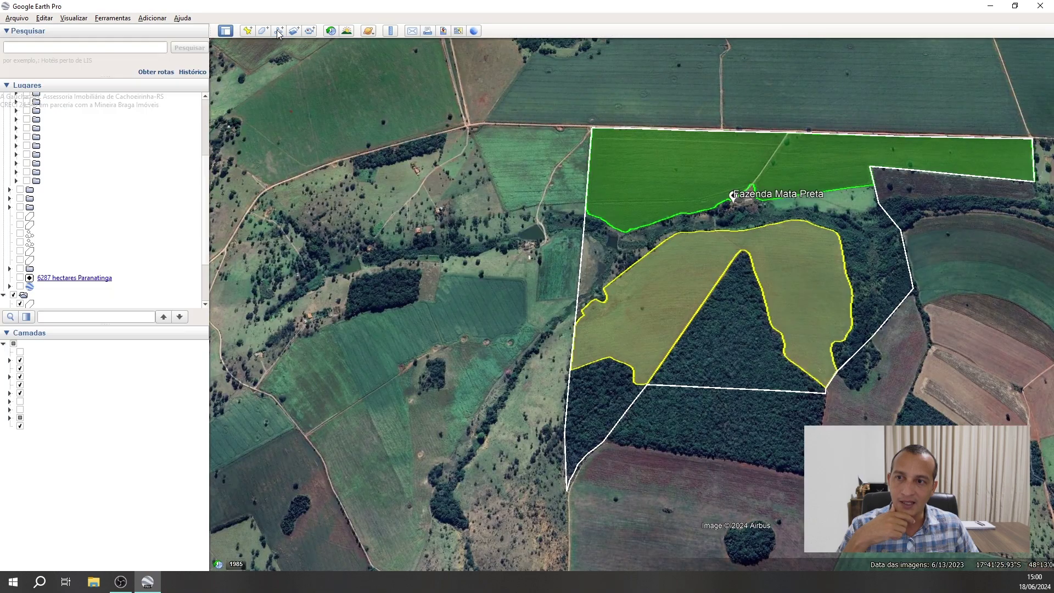
{"action": "scroll", "coordinate": [66, 231], "scroll_direction": "down", "scroll_amount": 3}
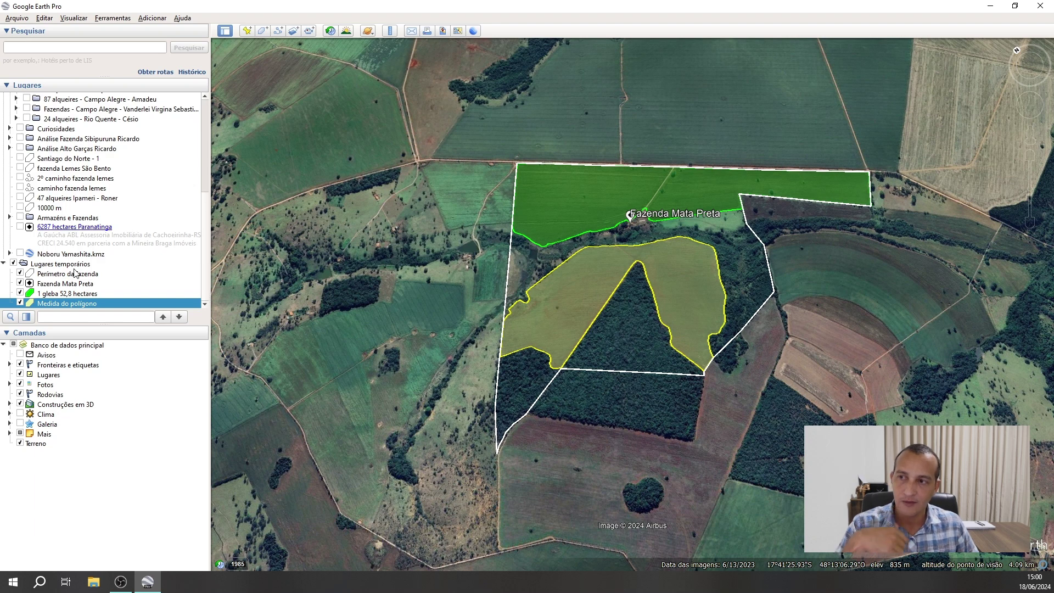
{"action": "scroll", "coordinate": [94, 253], "scroll_direction": "up", "scroll_amount": 7}
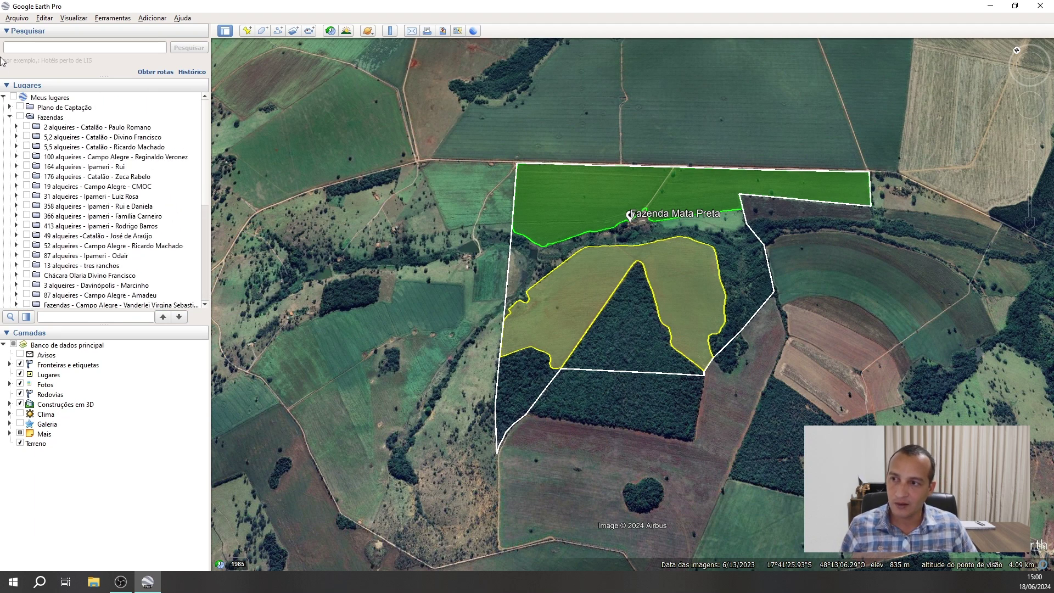
{"action": "left_click", "coordinate": [9, 116]}
{"action": "left_click", "coordinate": [3, 97]}
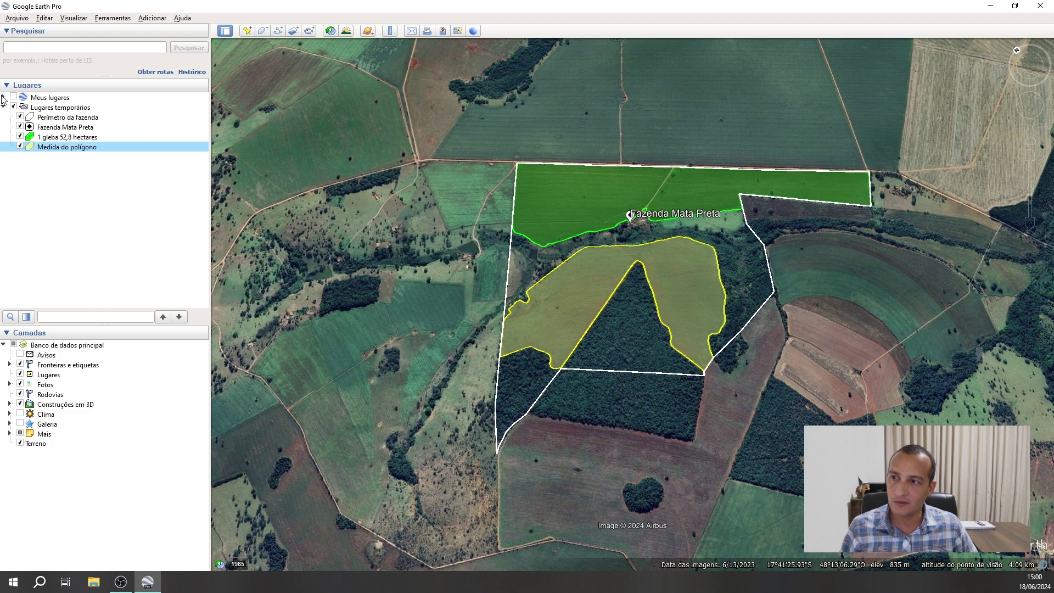
Add a folder named "Análise da fazenda Mata Preta" inside Meus lugares.
{"action": "left_click", "coordinate": [53, 99]}
{"action": "right_click", "coordinate": [53, 99]}
{"action": "mouse_move", "coordinate": [137, 109]}
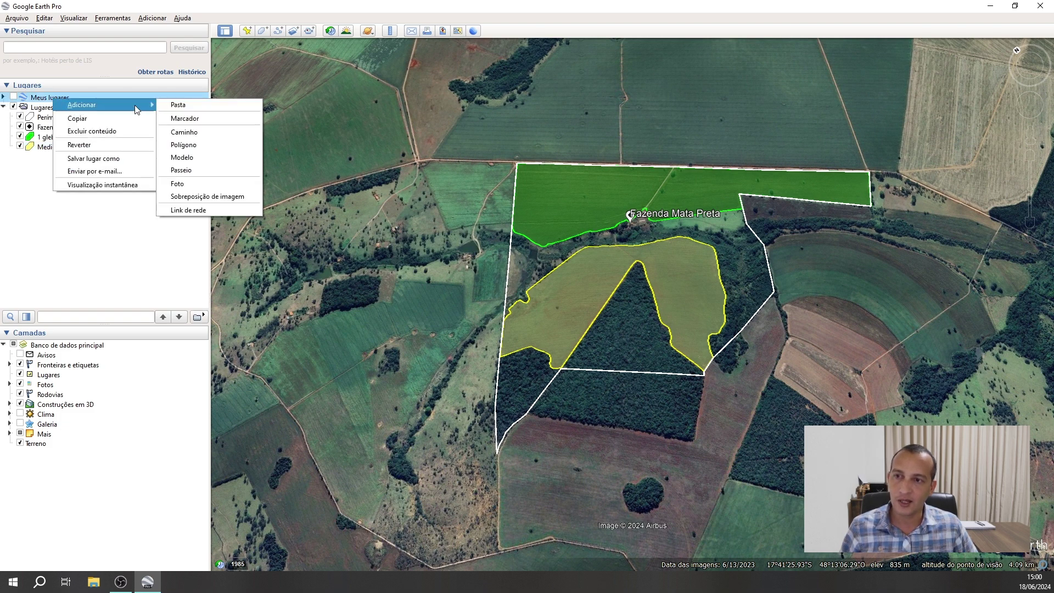
{"action": "left_click", "coordinate": [175, 106]}
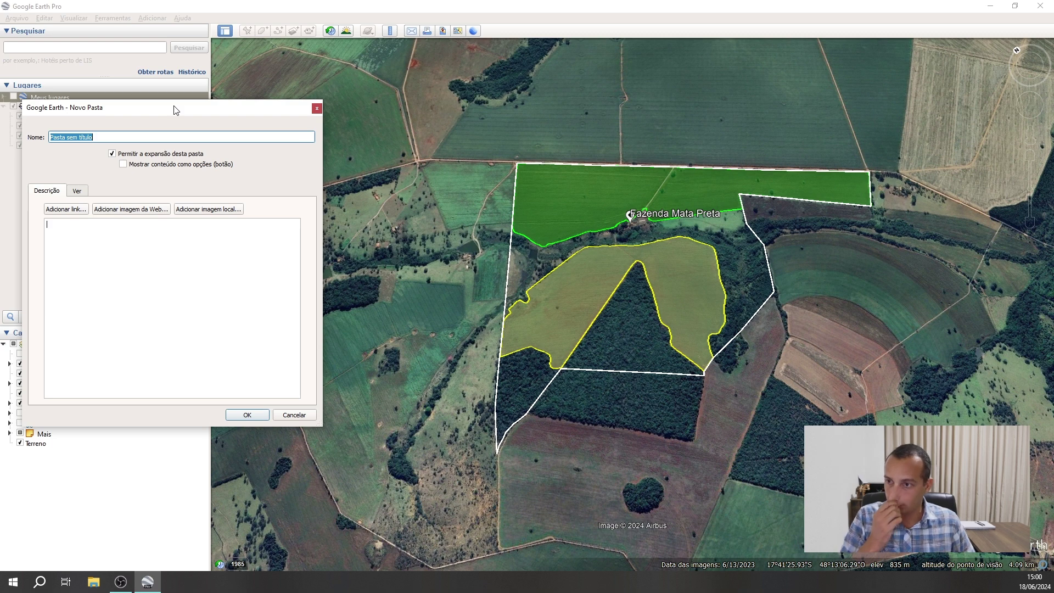
{"action": "type", "text": "Análise da fazenda Mata Preta"}
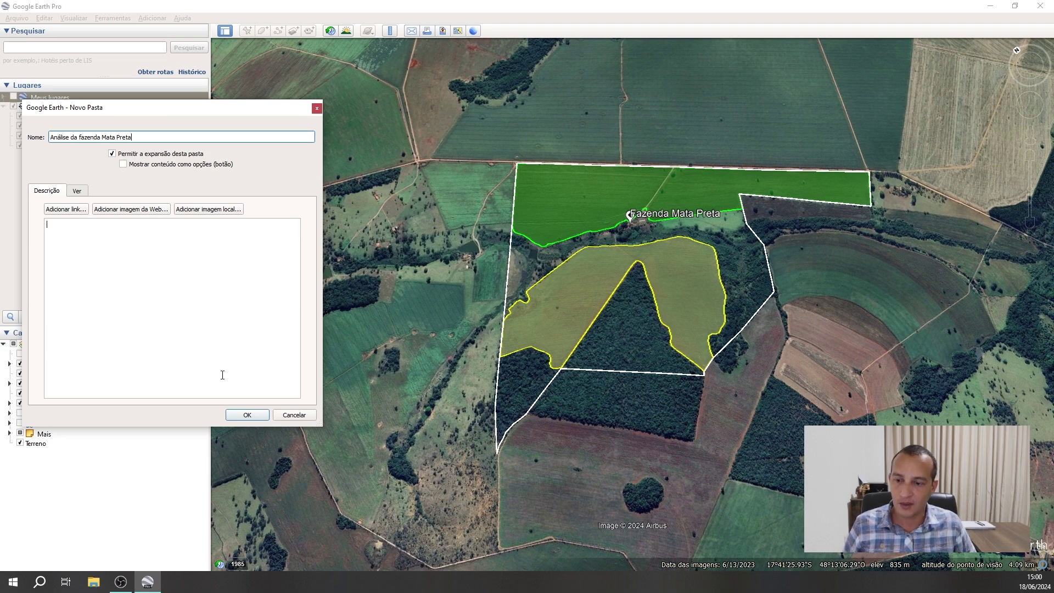
{"action": "left_click", "coordinate": [247, 414]}
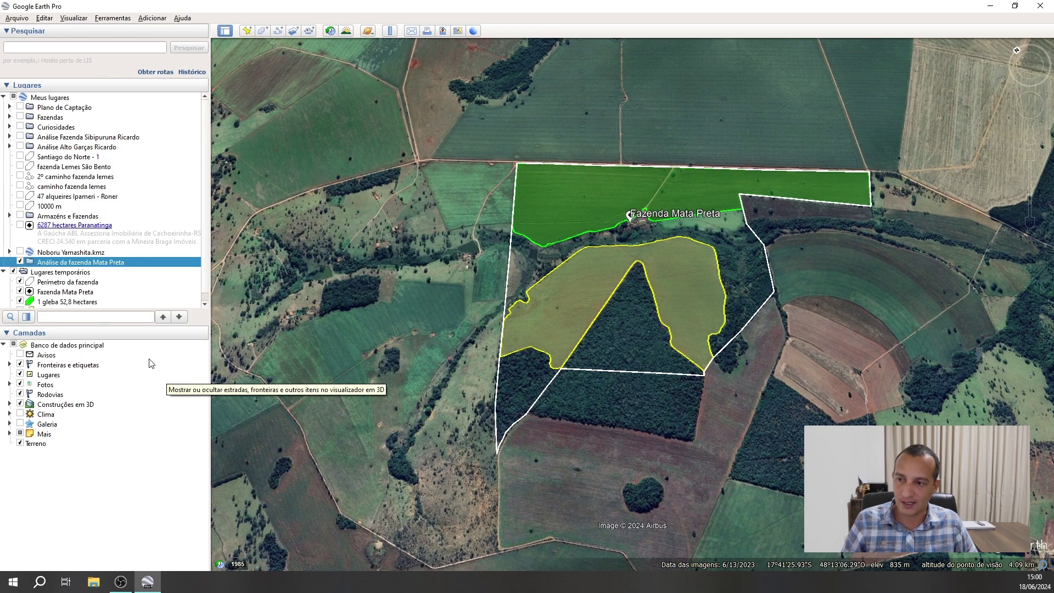
Move the farm perimeter, placemark and both field polygons from Lugares temporários into the Análise da fazenda Mata Preta folder.
{"action": "left_click", "coordinate": [70, 283]}
{"action": "scroll", "coordinate": [70, 284], "scroll_direction": "down", "scroll_amount": 1}
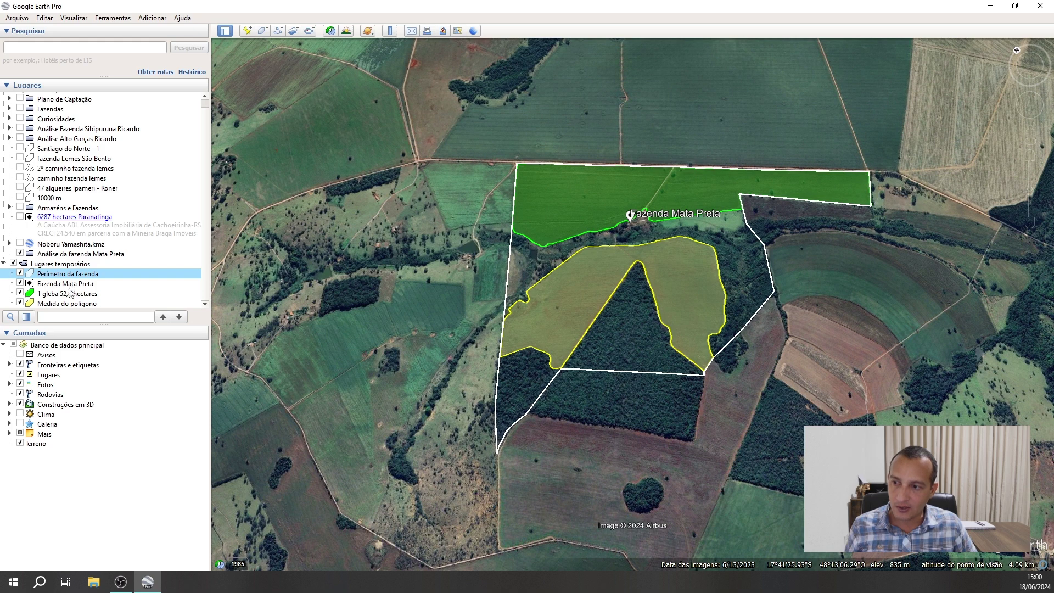
{"action": "left_click", "coordinate": [68, 307], "text": "shift"}
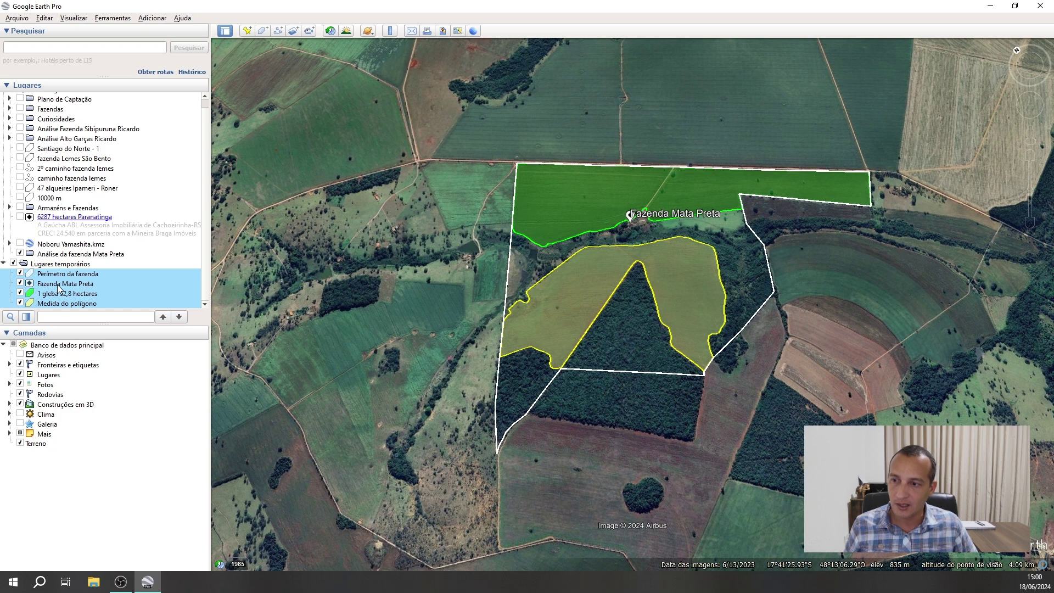
{"action": "left_click_drag", "start_coordinate": [59, 289], "coordinate": [61, 257]}
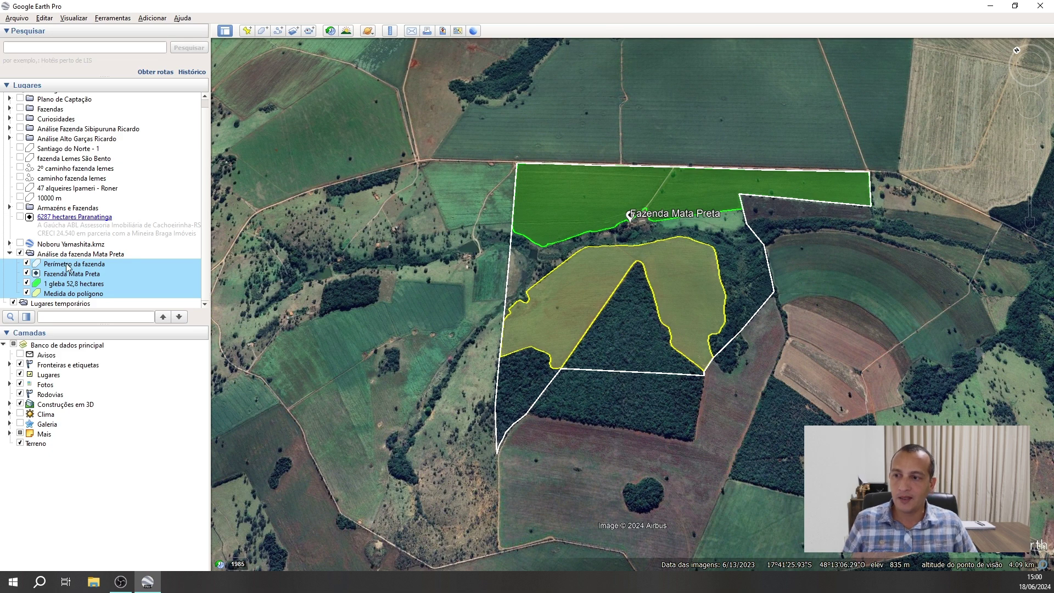
{"action": "left_click", "coordinate": [68, 258]}
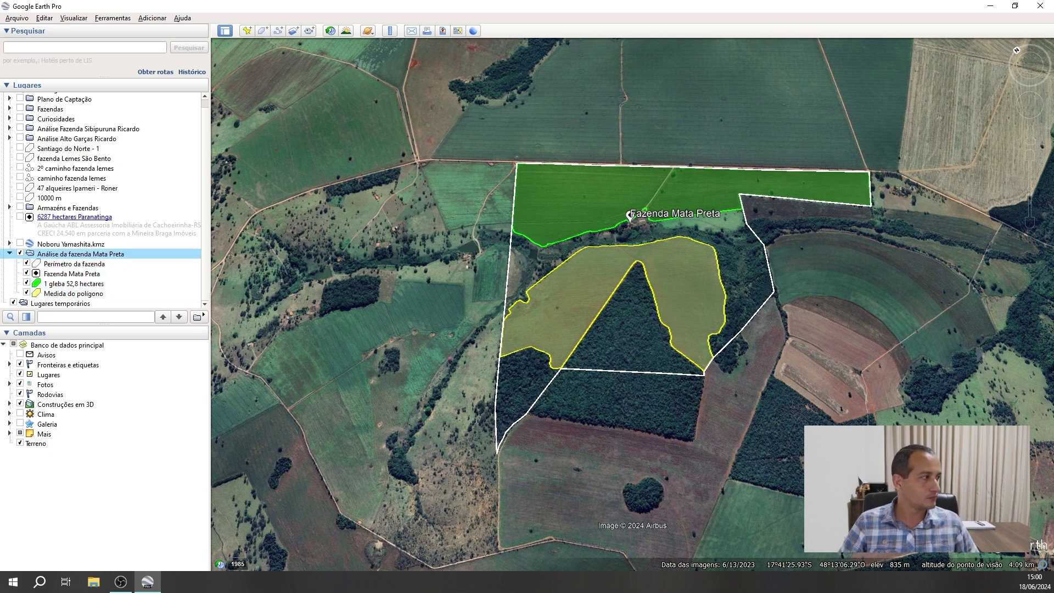
{"action": "left_click", "coordinate": [121, 582]}
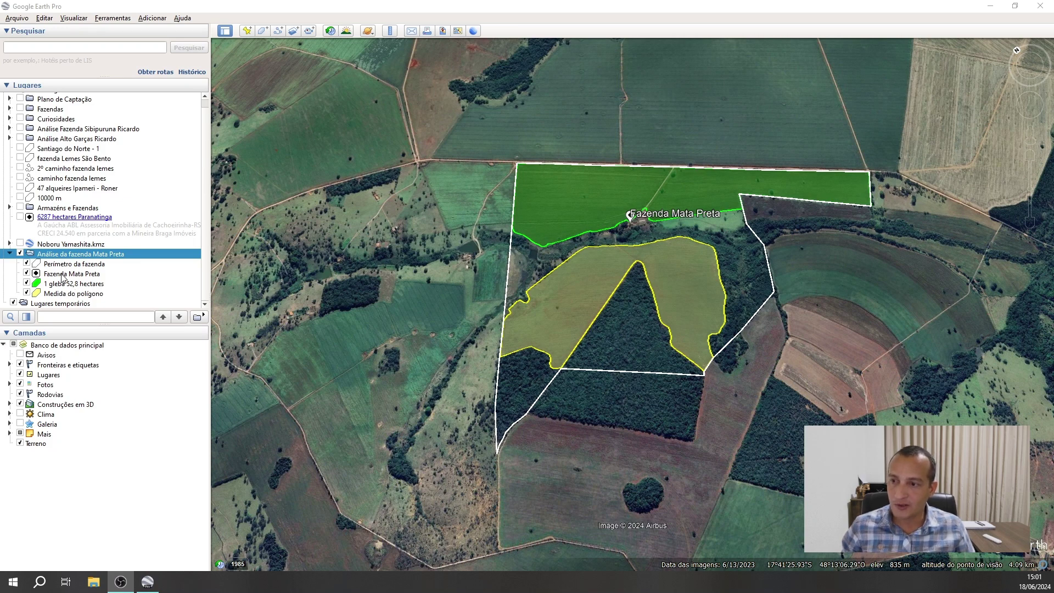
Toggle the visibility of the Medida do polígono item to check which field it marks, leaving it shown.
{"action": "left_click", "coordinate": [65, 295]}
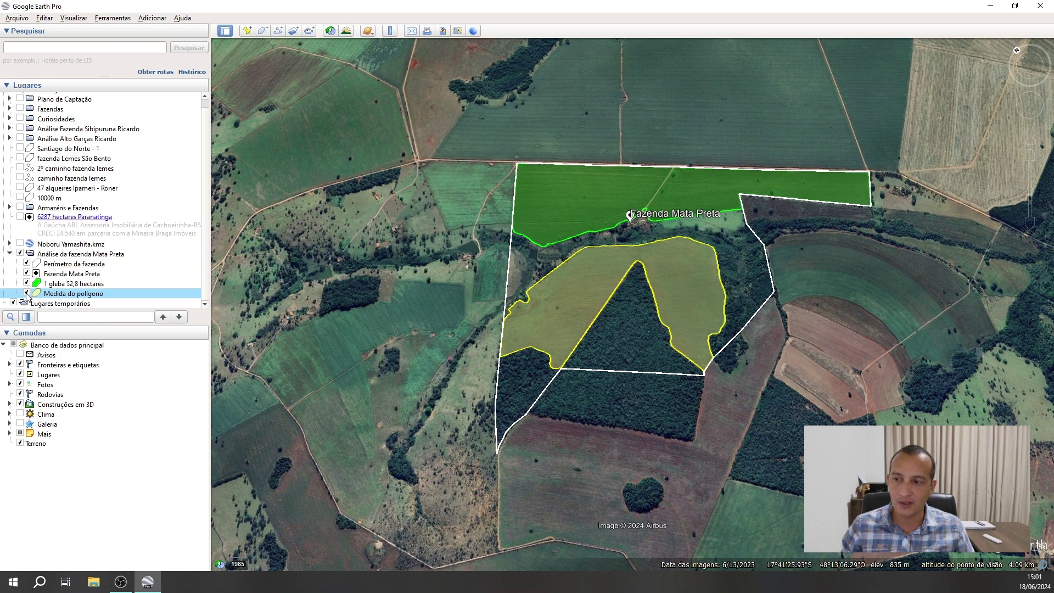
{"action": "left_click", "coordinate": [26, 293]}
{"action": "left_click", "coordinate": [26, 294]}
{"action": "left_click", "coordinate": [26, 293]}
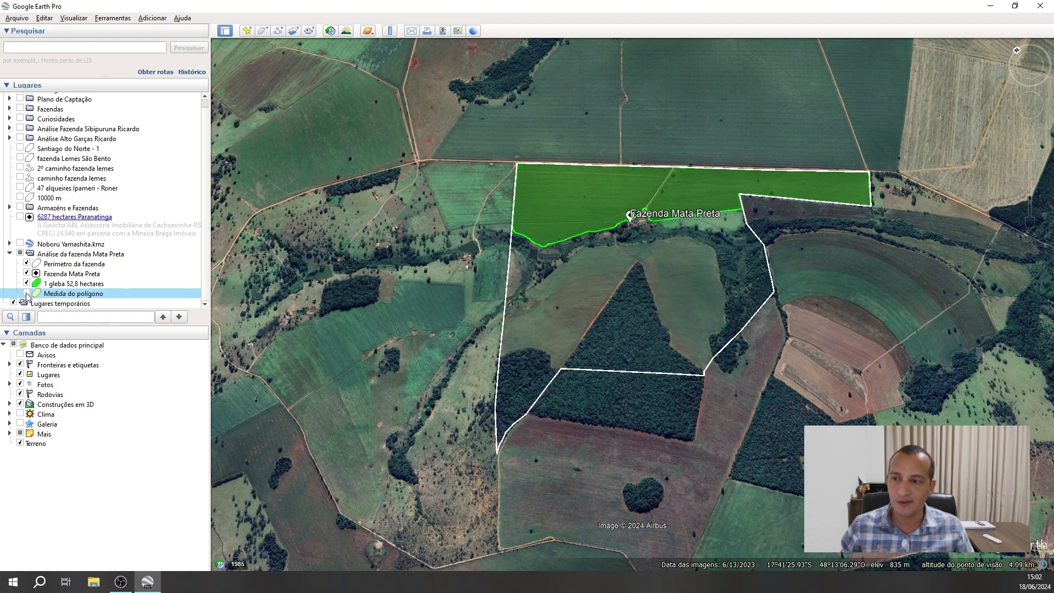
{"action": "left_click", "coordinate": [26, 293]}
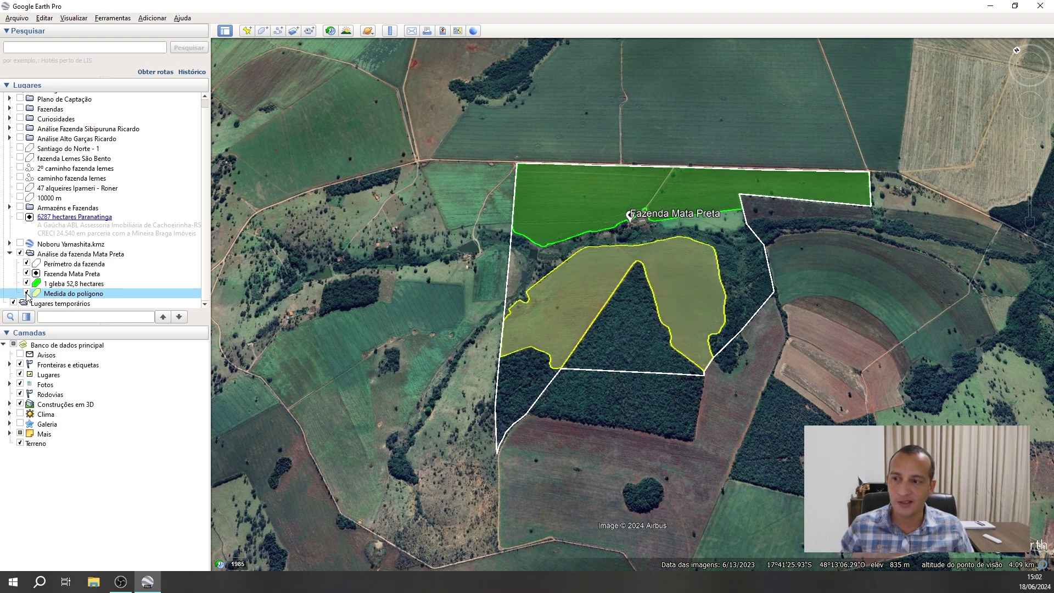
Rename the Medida do polígono item to "2 gleba 43,6 hectares", checking its area in the polygon's measurements.
{"action": "right_click", "coordinate": [64, 297]}
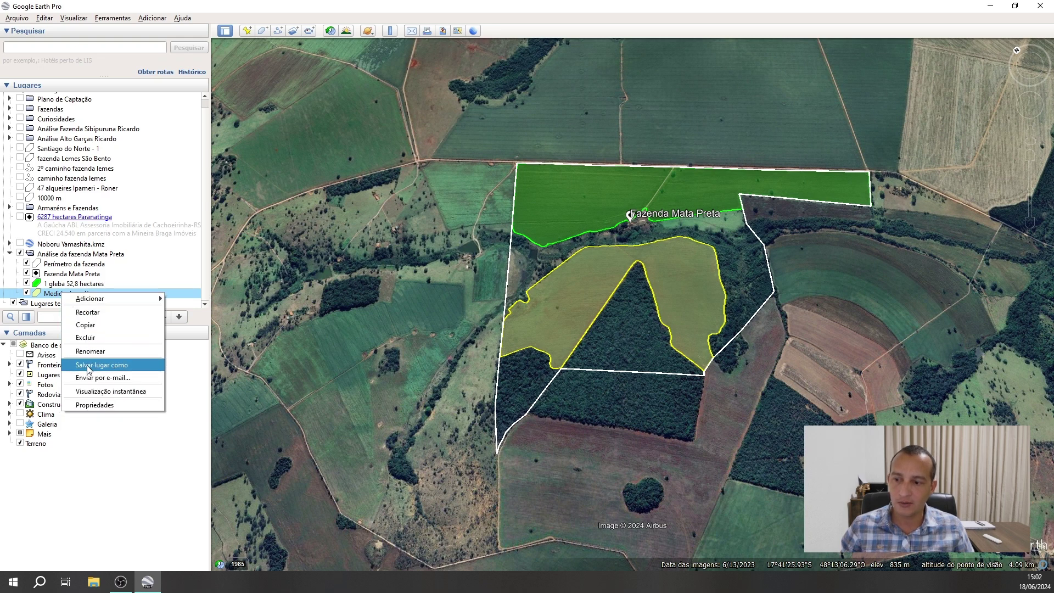
{"action": "left_click", "coordinate": [91, 354]}
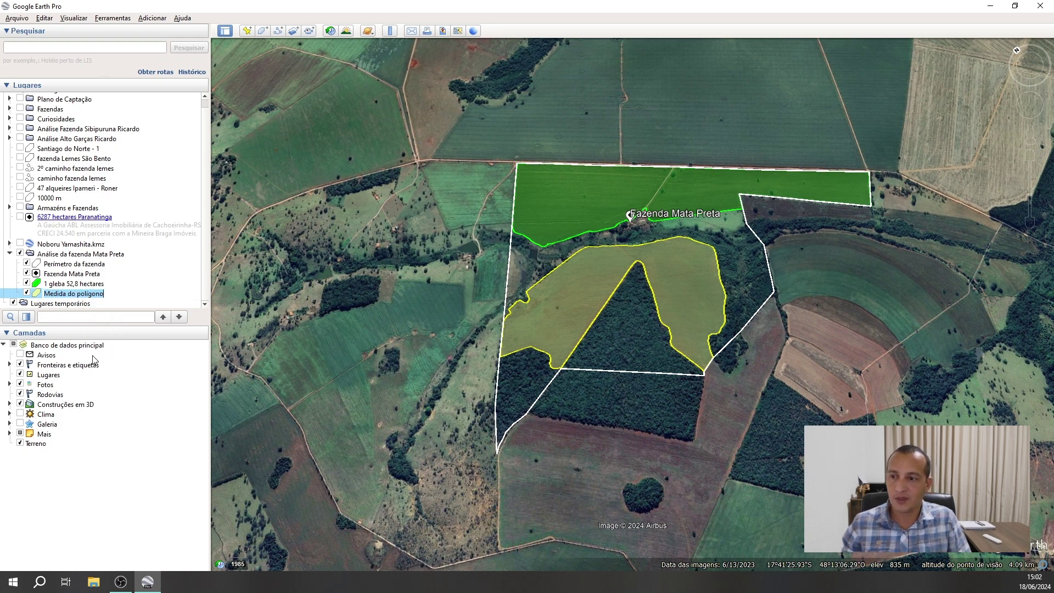
{"action": "type", "text": "2 gleba"}
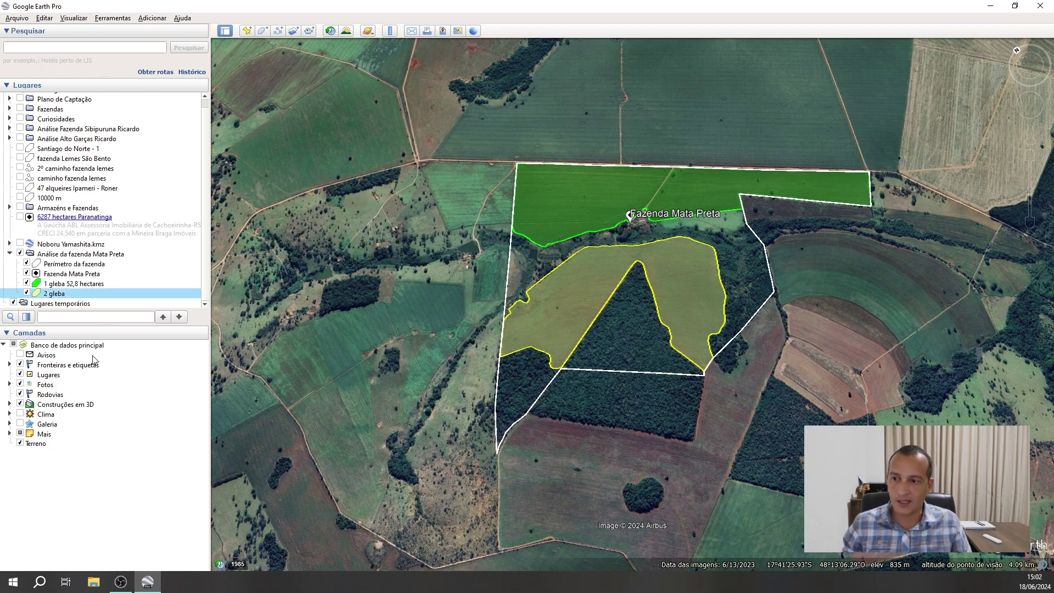
{"action": "right_click", "coordinate": [86, 296]}
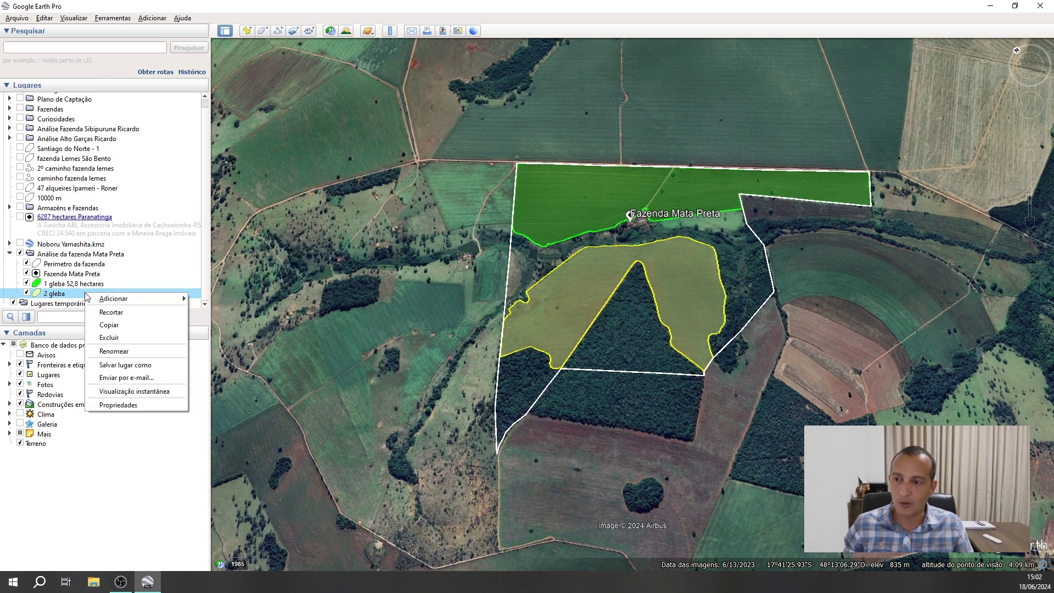
{"action": "left_click", "coordinate": [123, 404]}
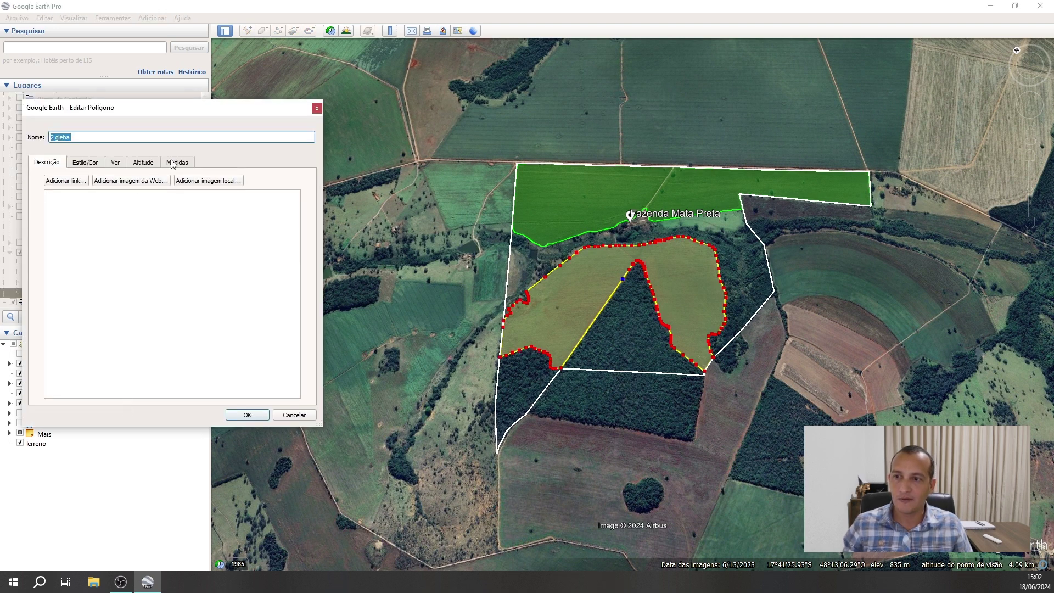
{"action": "left_click", "coordinate": [172, 163]}
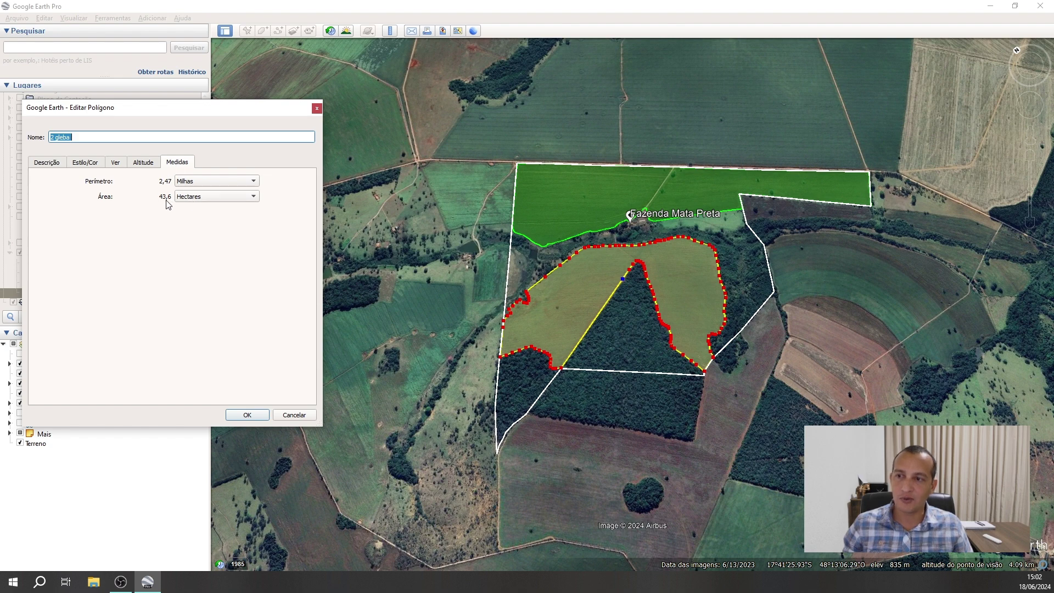
{"action": "left_click", "coordinate": [121, 138]}
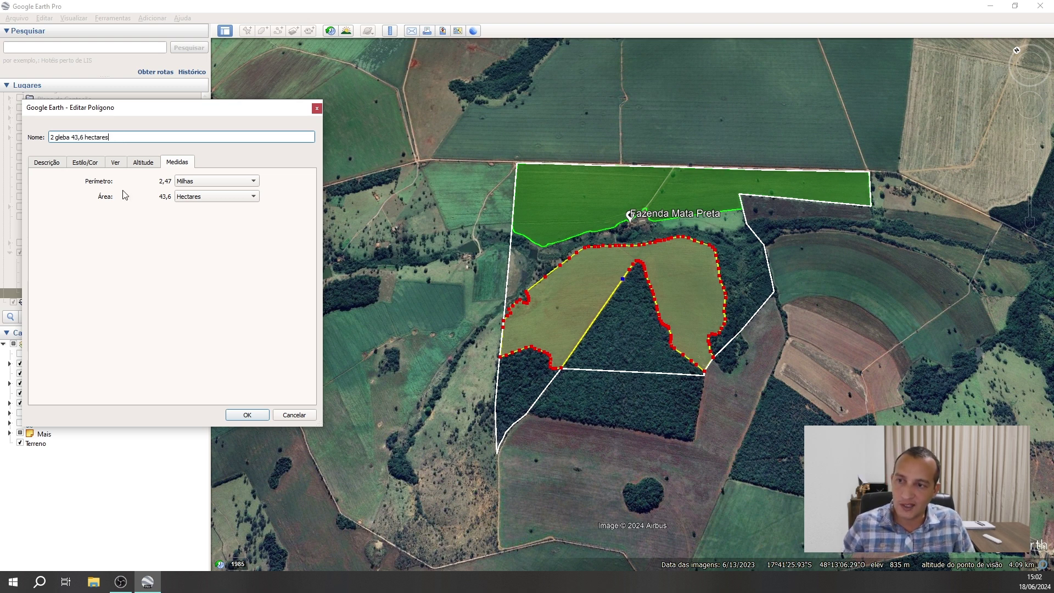
{"action": "left_click", "coordinate": [246, 416]}
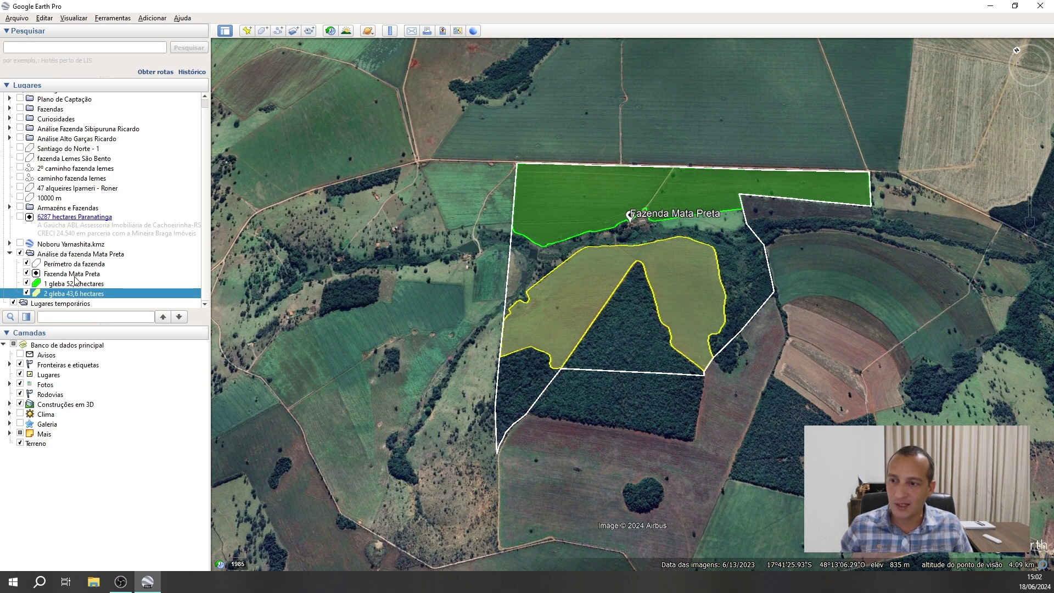
Edit the Perímetro da fazenda polygon by nudging its northwest corner vertex slightly, and save the change.
{"action": "left_click", "coordinate": [76, 265]}
{"action": "right_click", "coordinate": [76, 267]}
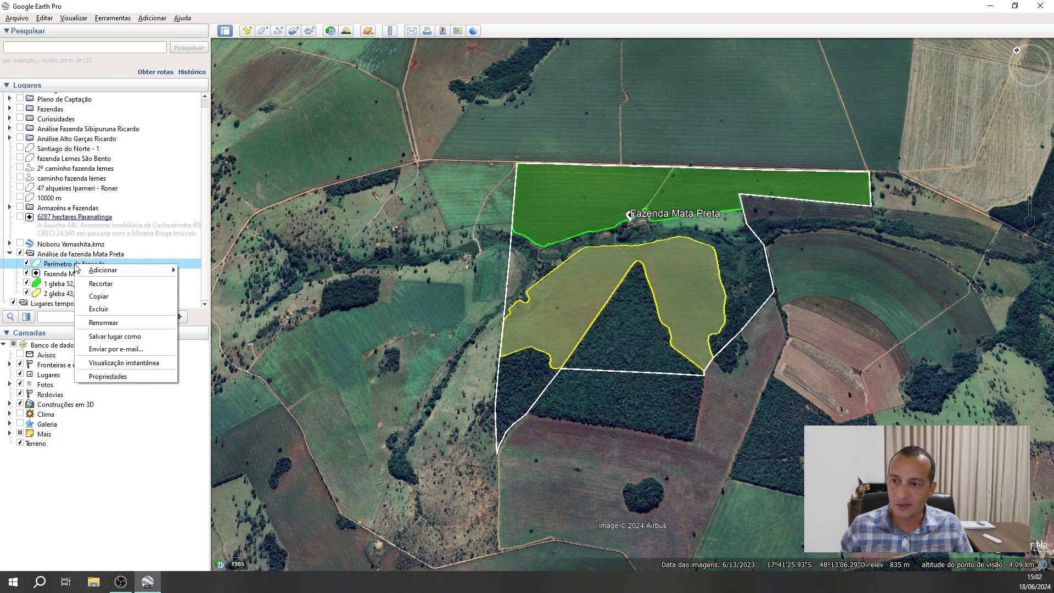
{"action": "left_click", "coordinate": [101, 372]}
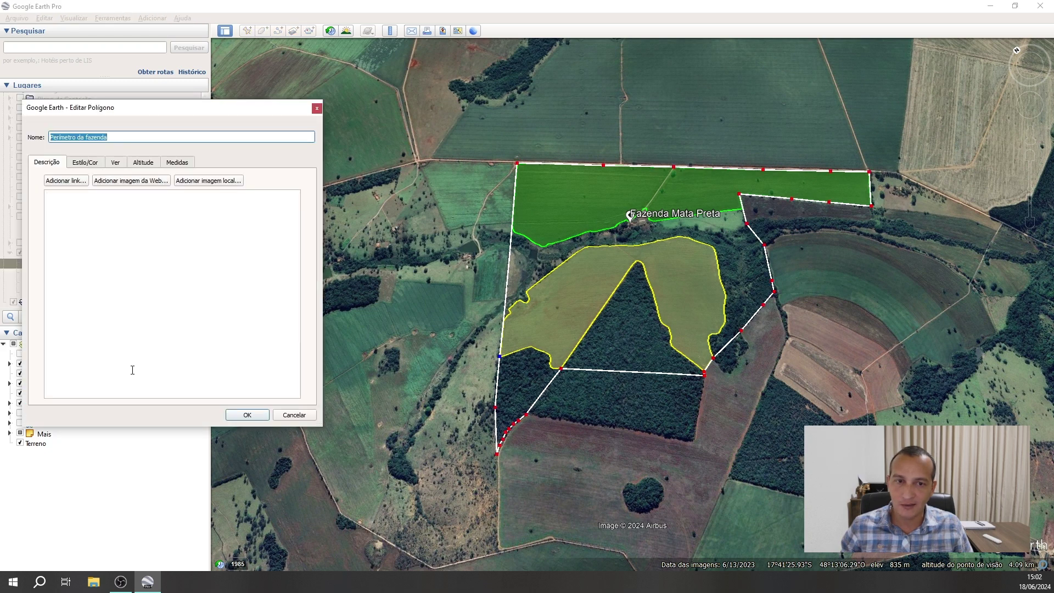
{"action": "left_click", "coordinate": [520, 166]}
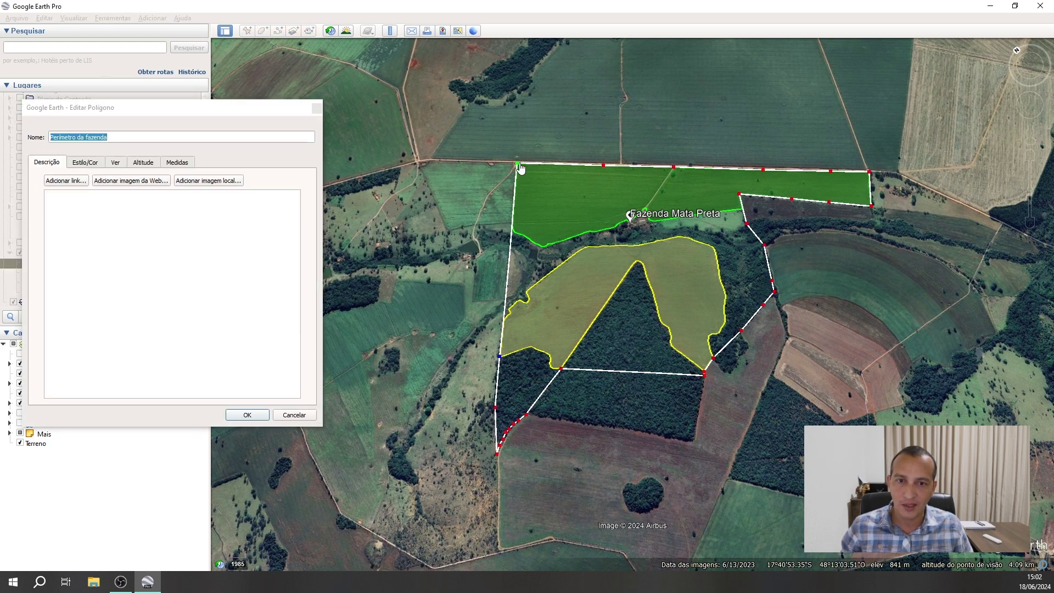
{"action": "mouse_move", "coordinate": [521, 168]}
{"action": "left_mouse_down"}
{"action": "mouse_move", "coordinate": [542, 184]}
{"action": "mouse_move", "coordinate": [518, 170]}
{"action": "left_mouse_up"}
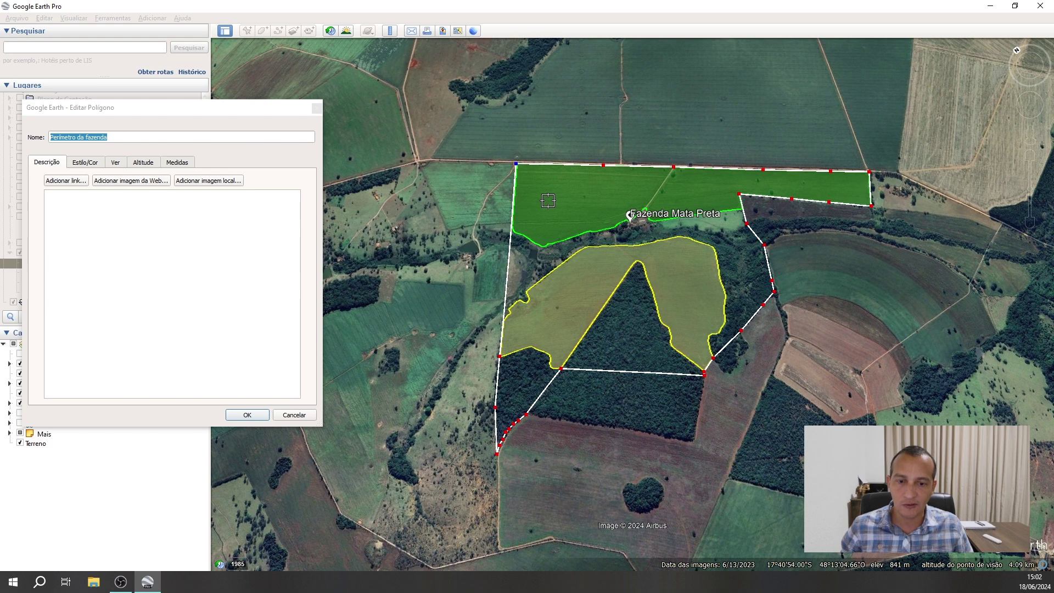
{"action": "left_click", "coordinate": [247, 415]}
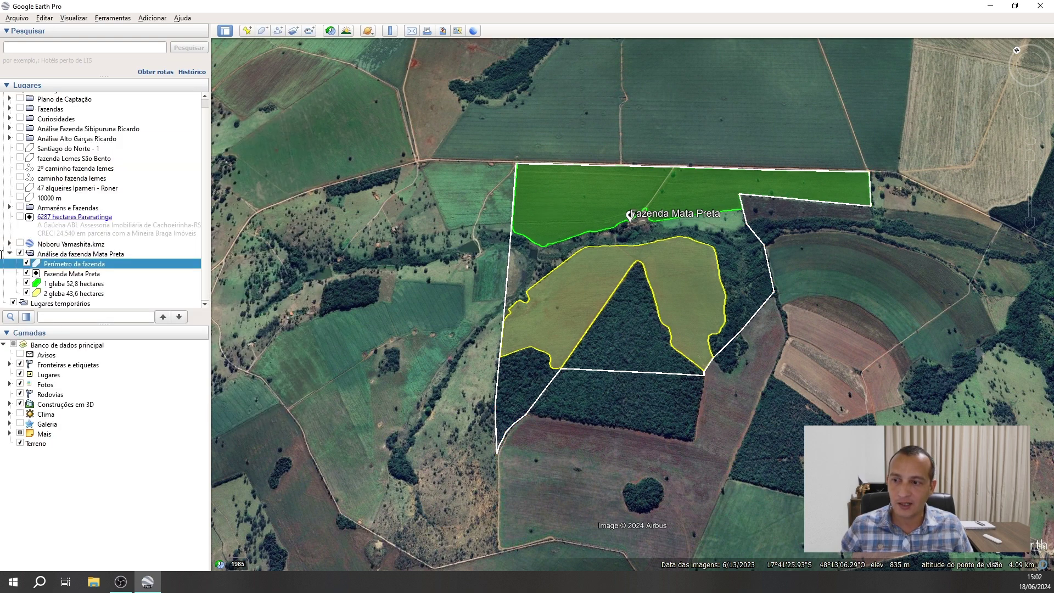
Look up the farm perimeter's area in its measurements and rename the polygon "Perímetro da fazenda 155 hectares".
{"action": "right_click", "coordinate": [67, 265]}
{"action": "left_click", "coordinate": [99, 376]}
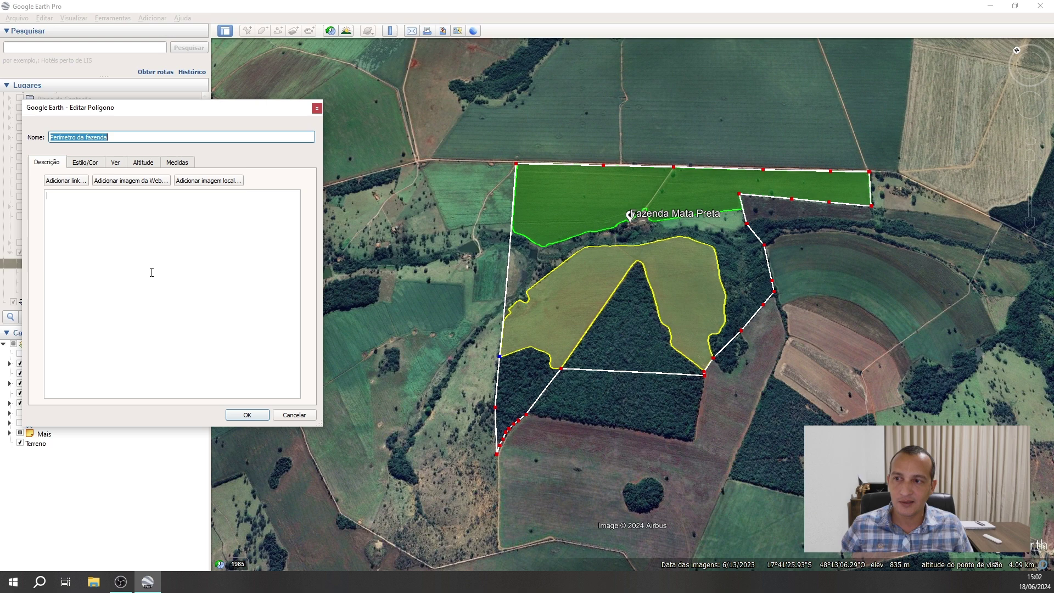
{"action": "left_click", "coordinate": [91, 163]}
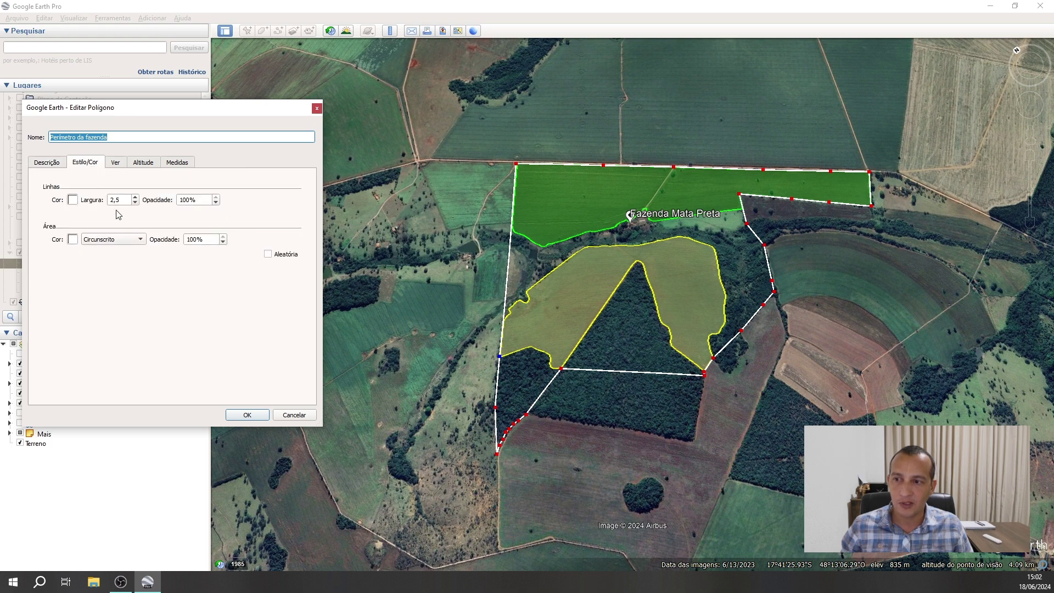
{"action": "left_click", "coordinate": [138, 165]}
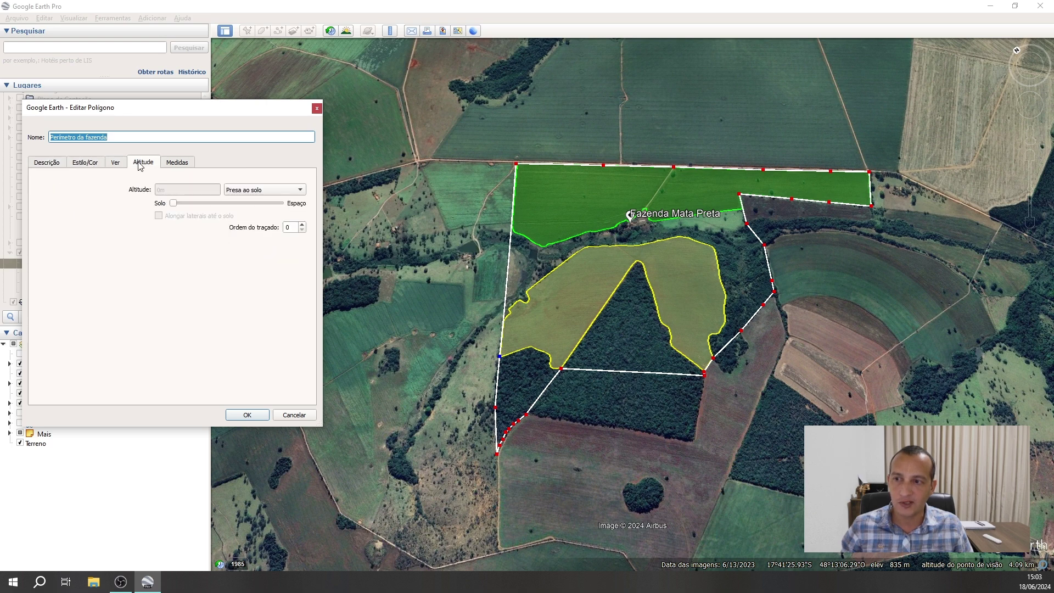
{"action": "left_click", "coordinate": [189, 166]}
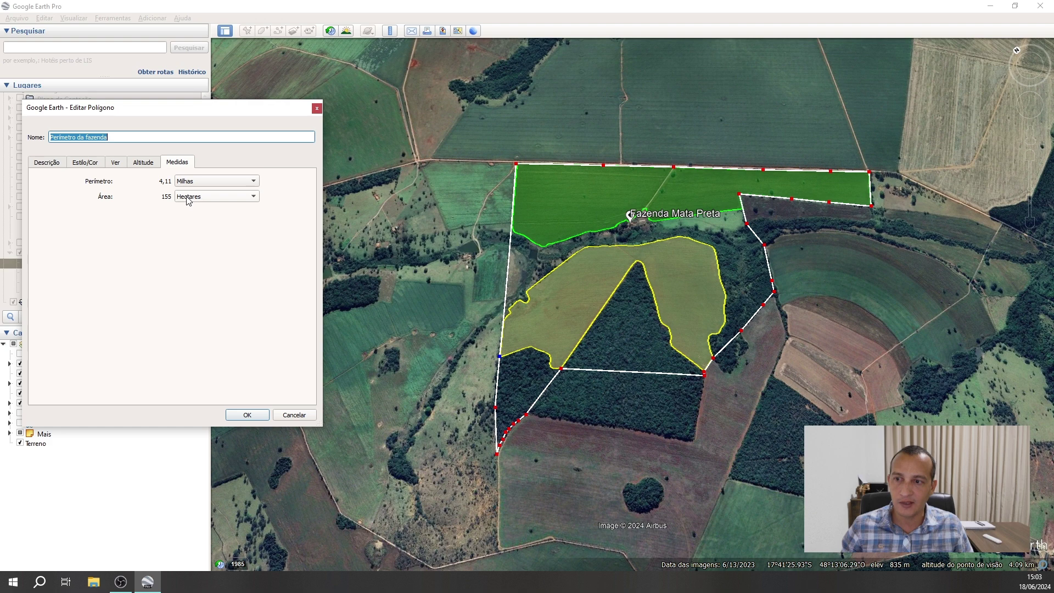
{"action": "left_click", "coordinate": [151, 132]}
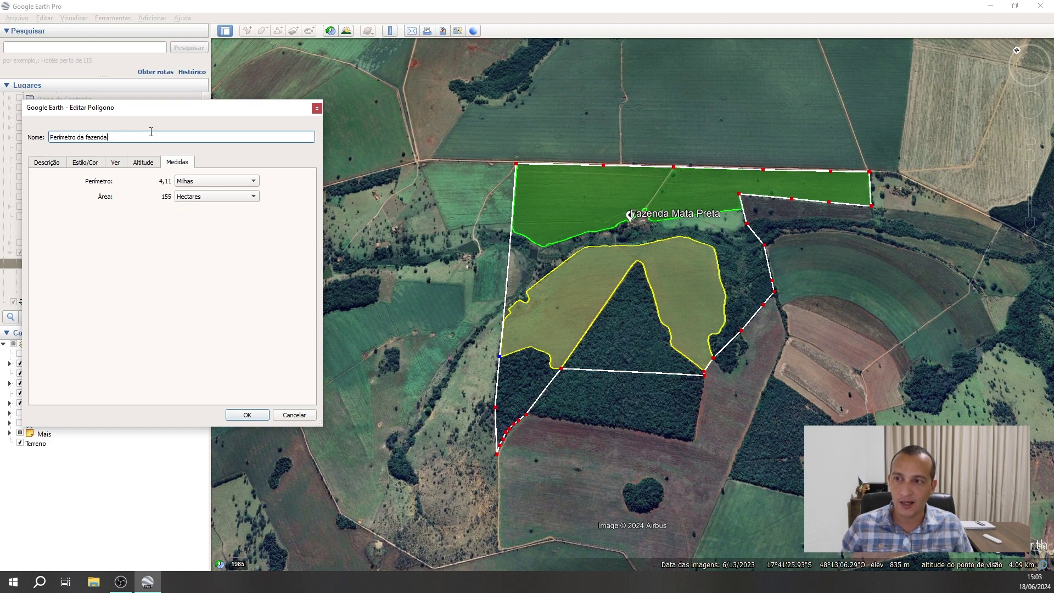
{"action": "type", "text": "155 hectares"}
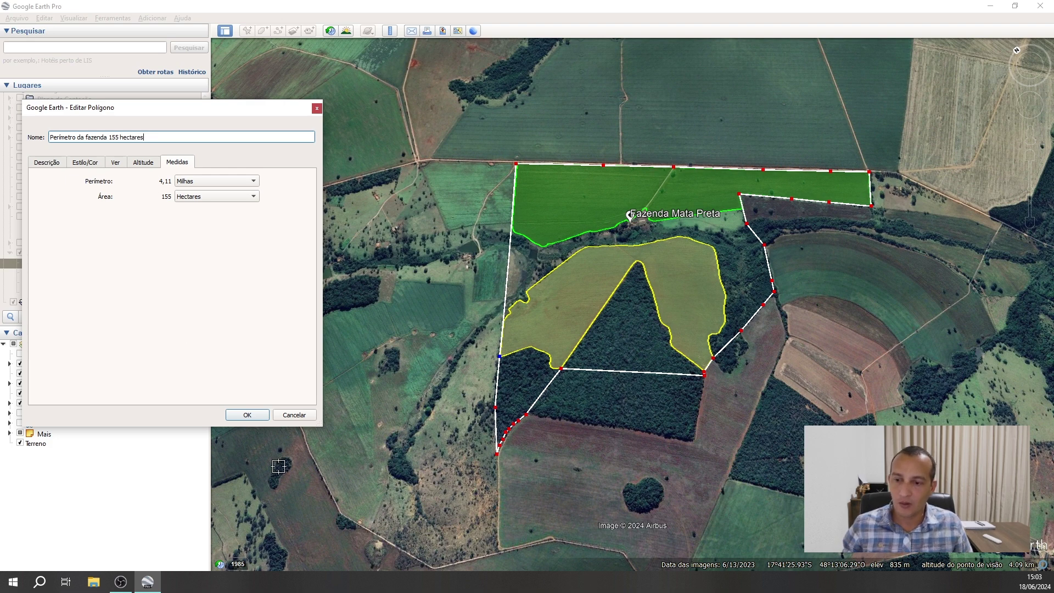
{"action": "left_click", "coordinate": [250, 415]}
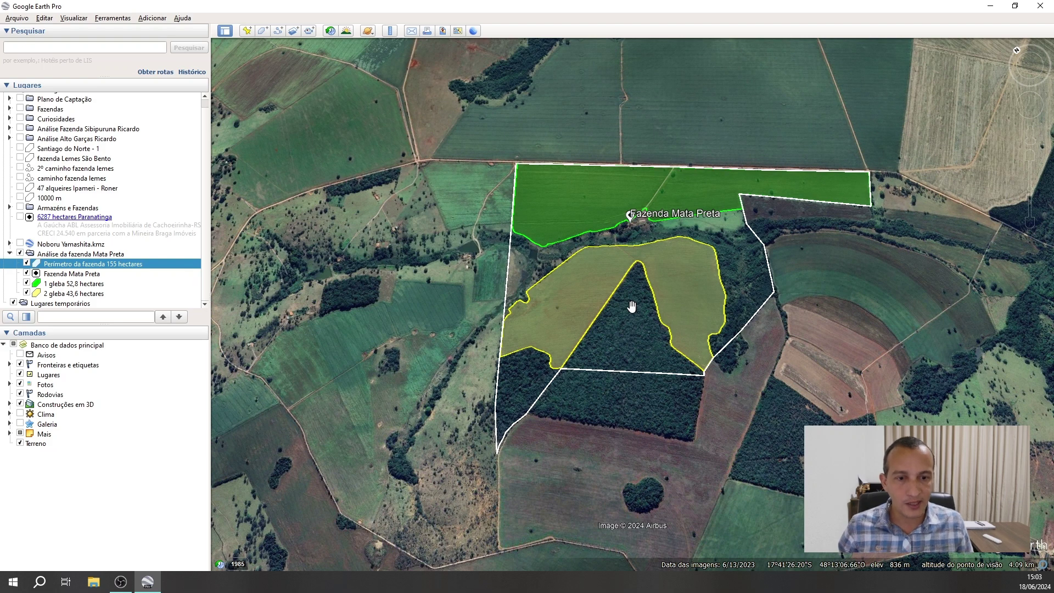
Hide the sidebar and start a 3D ruler polygon along the straight perimeter line through the forest, from its east corner to its west end.
{"action": "scroll", "coordinate": [668, 329], "scroll_direction": "up", "scroll_amount": 3}
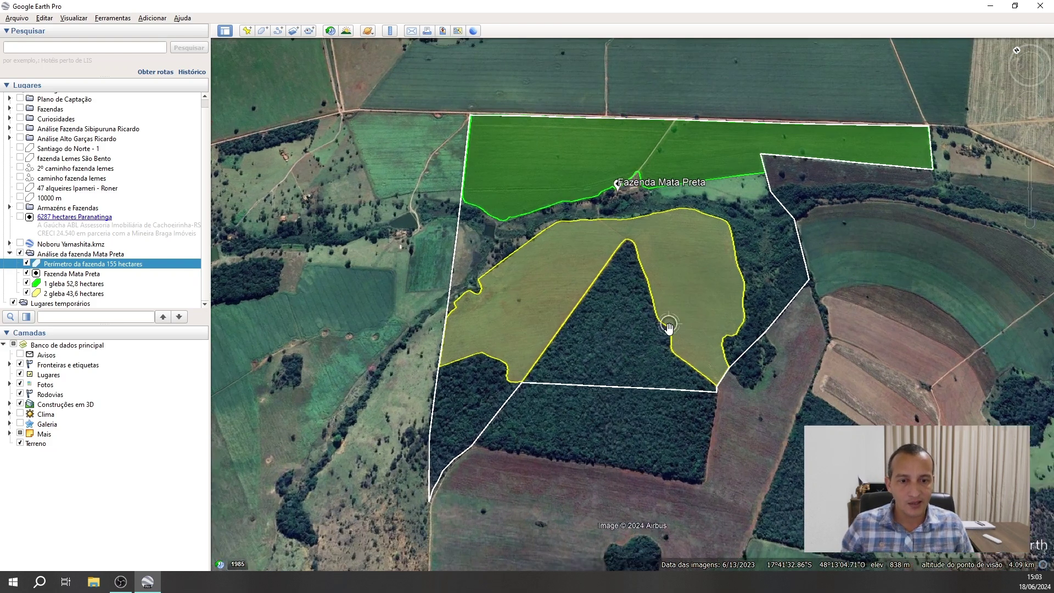
{"action": "left_click", "coordinate": [390, 31]}
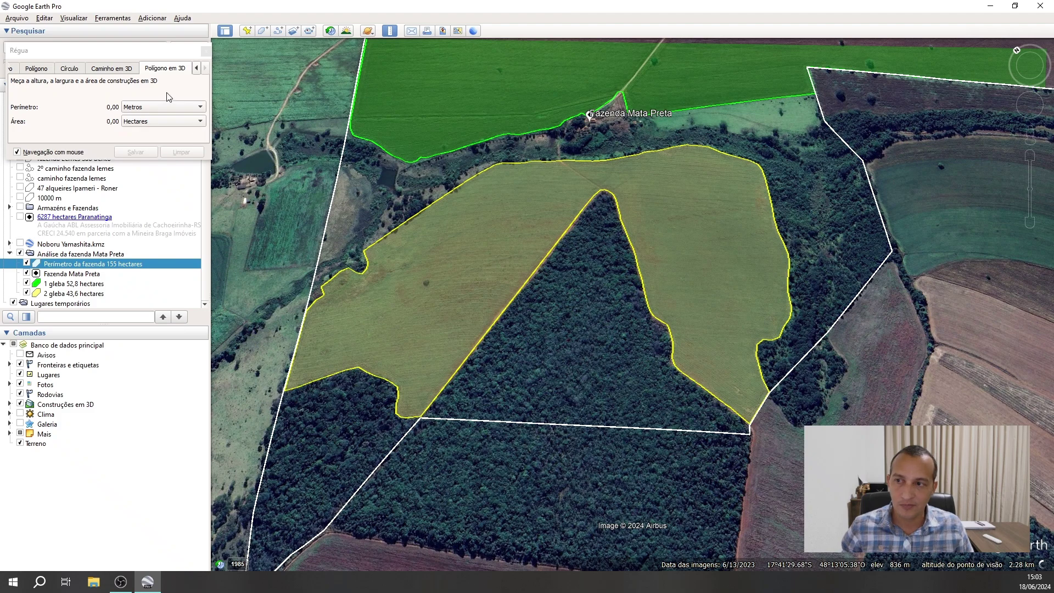
{"action": "left_click", "coordinate": [226, 31]}
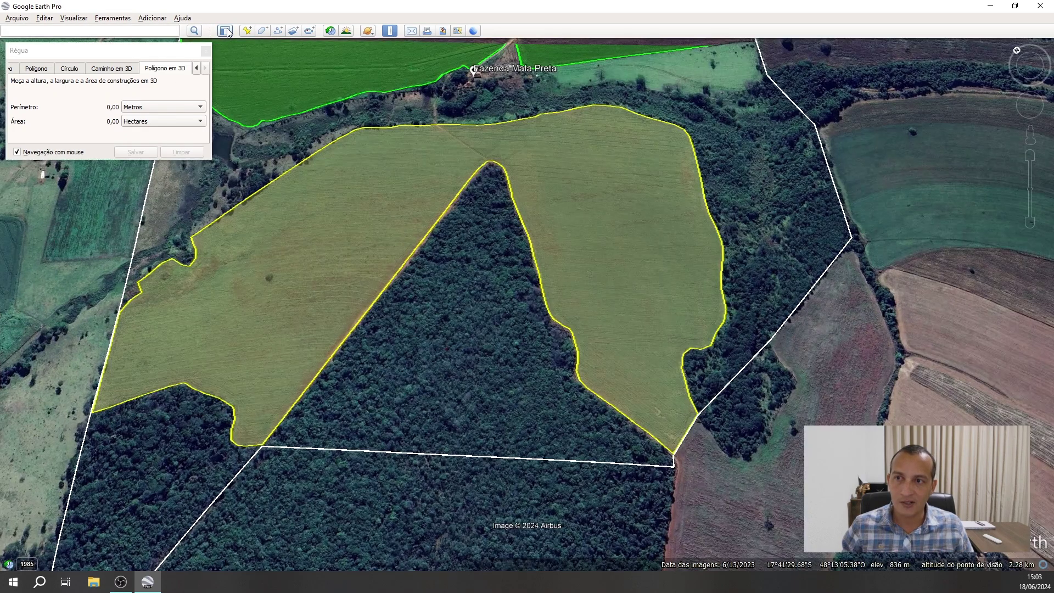
{"action": "scroll", "coordinate": [442, 219], "scroll_direction": "down", "scroll_amount": 3}
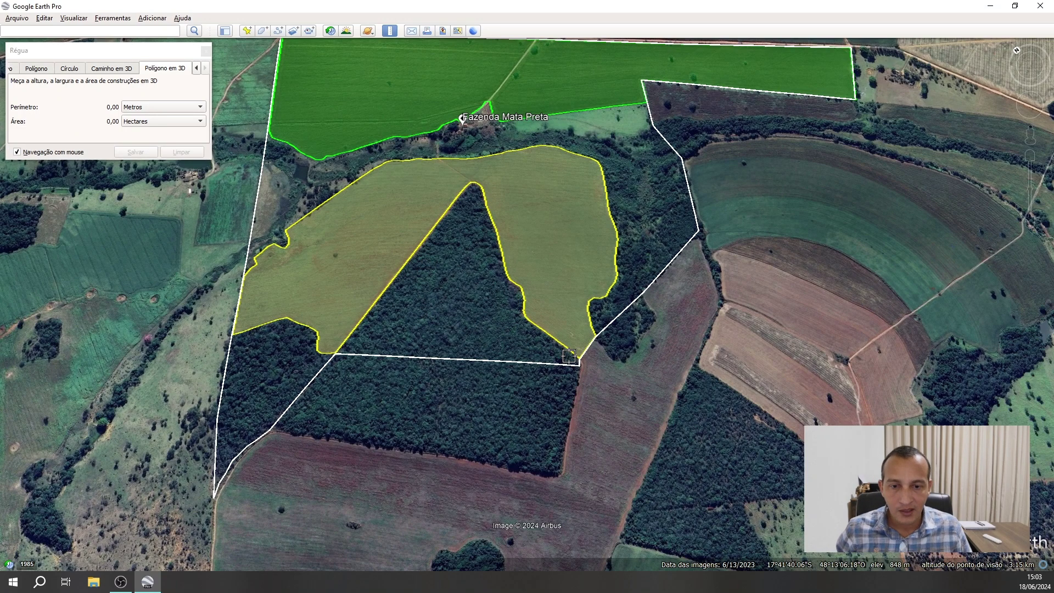
{"action": "scroll", "coordinate": [578, 364], "scroll_direction": "up", "scroll_amount": 3}
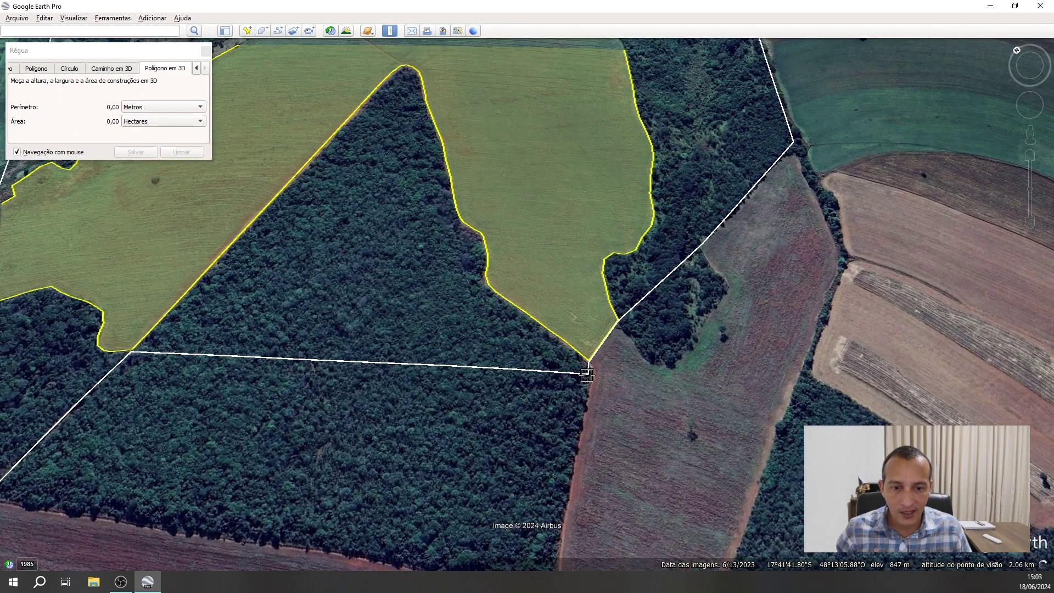
{"action": "left_click", "coordinate": [587, 373]}
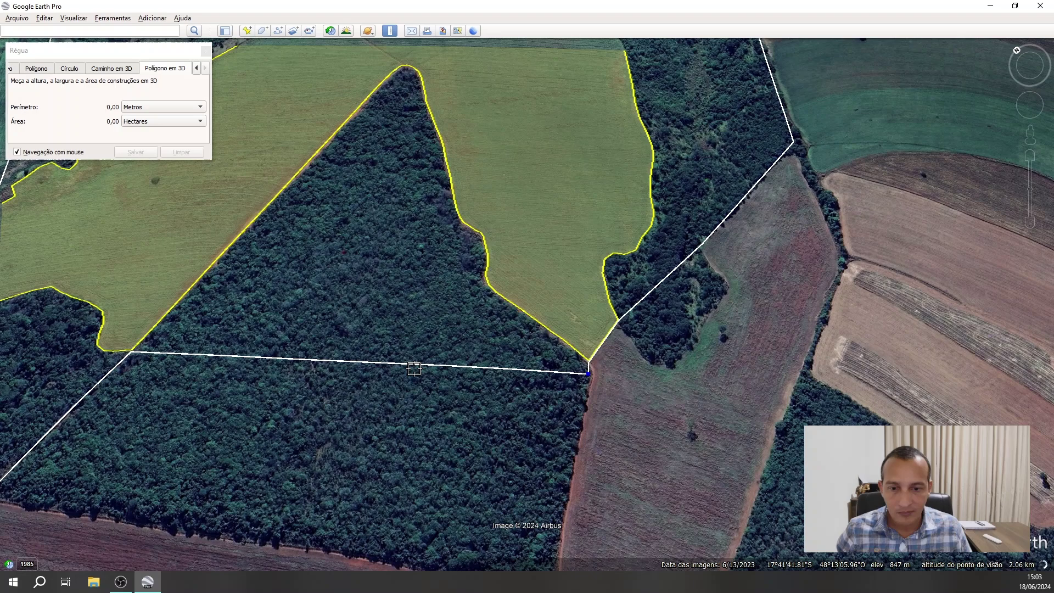
{"action": "left_click", "coordinate": [356, 363]}
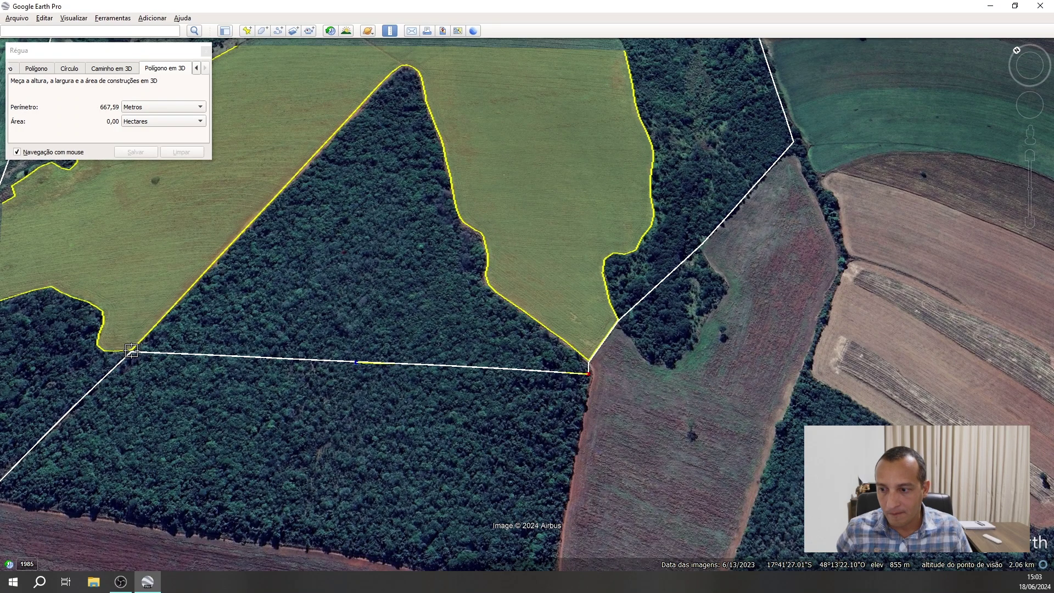
{"action": "left_click", "coordinate": [131, 350]}
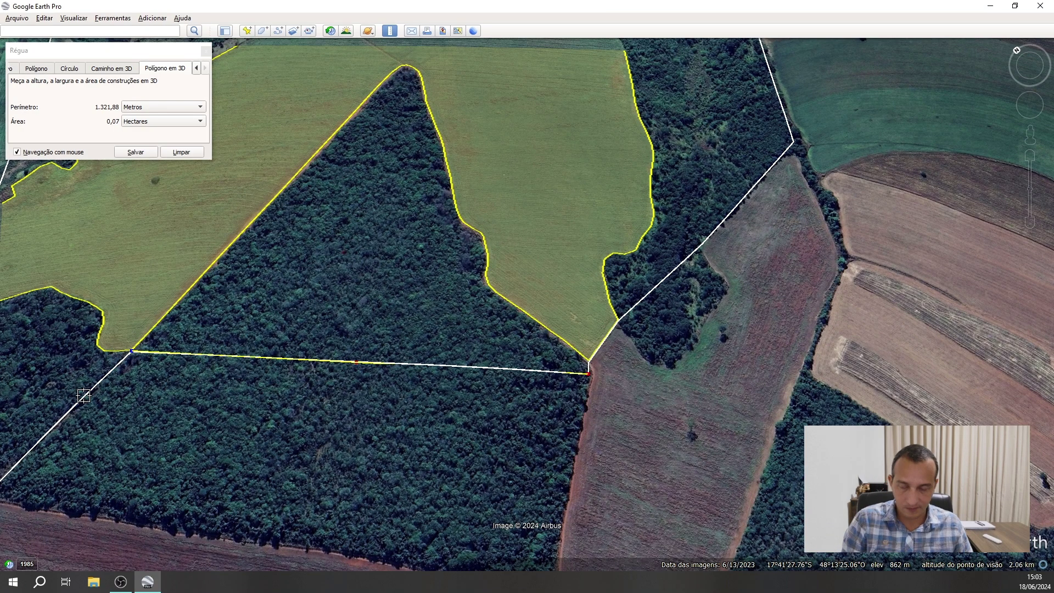
Continue the ruler polygon southwest along the farm perimeter and the curved forest edge to the property's southern tip.
{"action": "key", "text": "Down"}
{"action": "key", "text": "Left"}
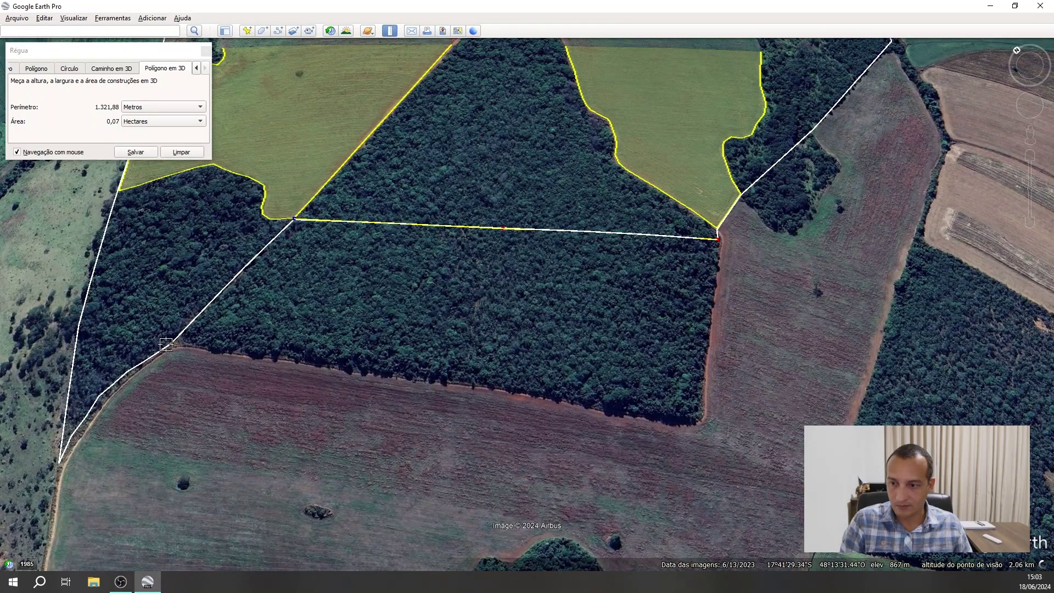
{"action": "left_click", "coordinate": [169, 343]}
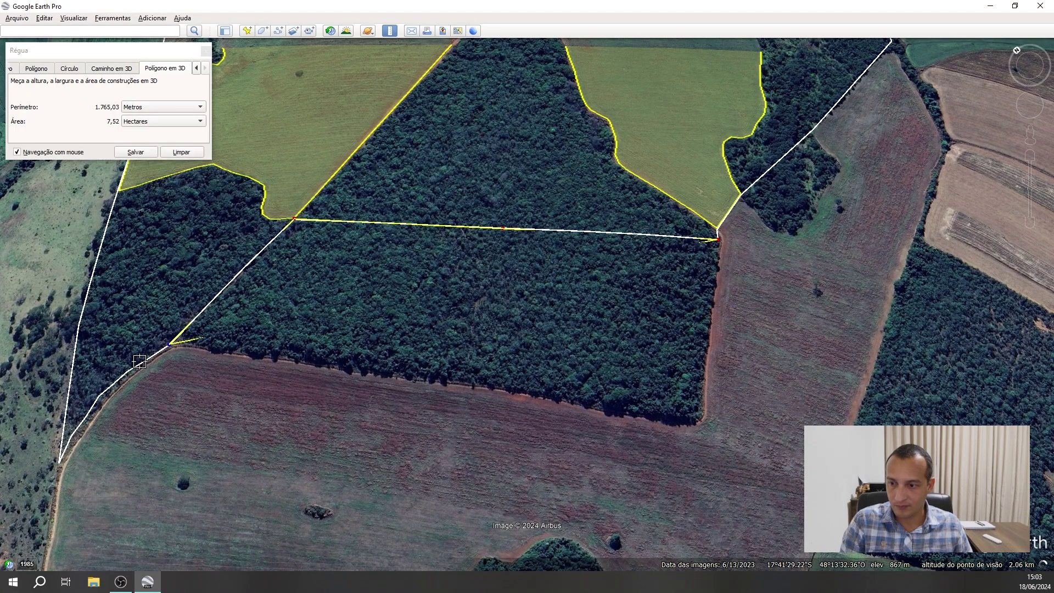
{"action": "left_click", "coordinate": [140, 363]}
{"action": "left_click", "coordinate": [125, 373]}
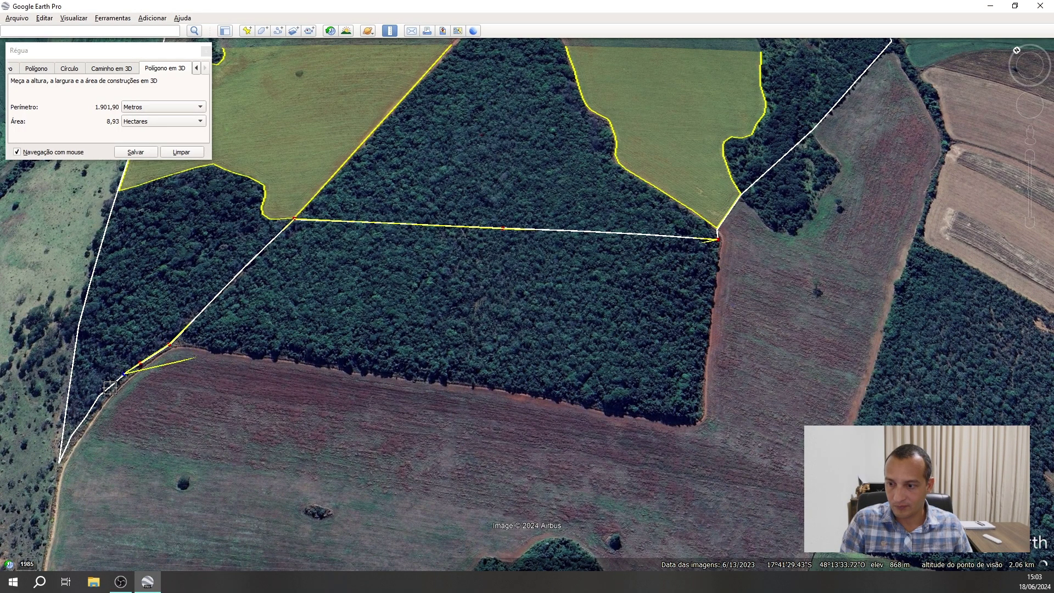
{"action": "left_click", "coordinate": [107, 389]}
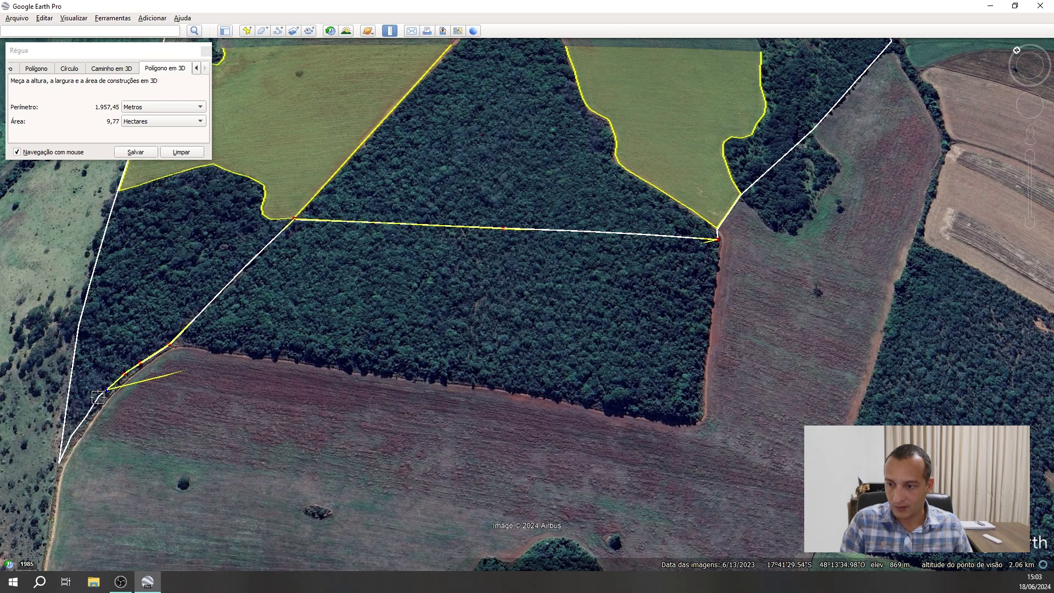
{"action": "left_click", "coordinate": [98, 395]}
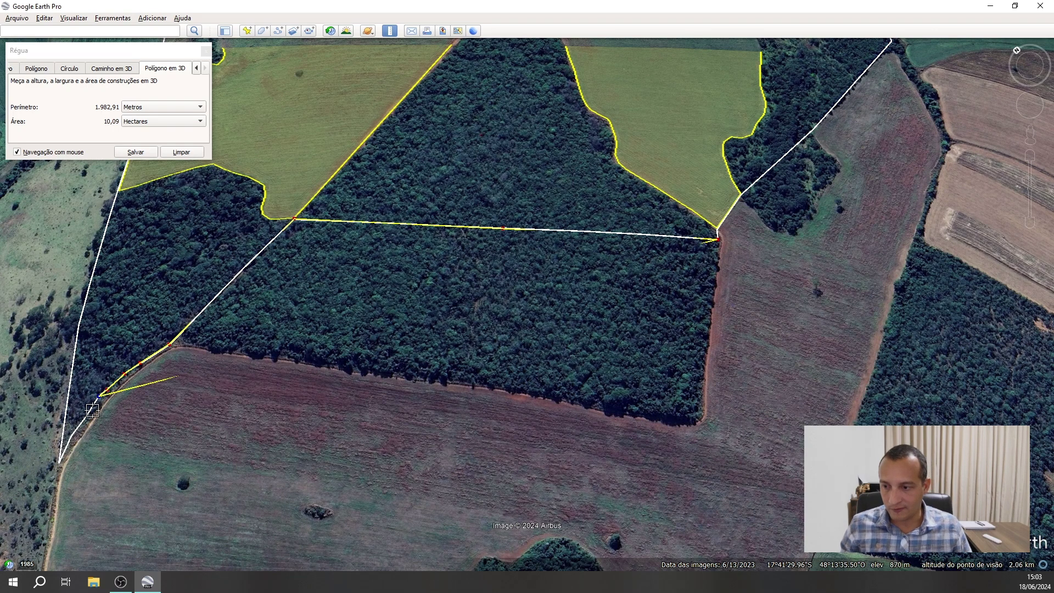
{"action": "left_click", "coordinate": [88, 414]}
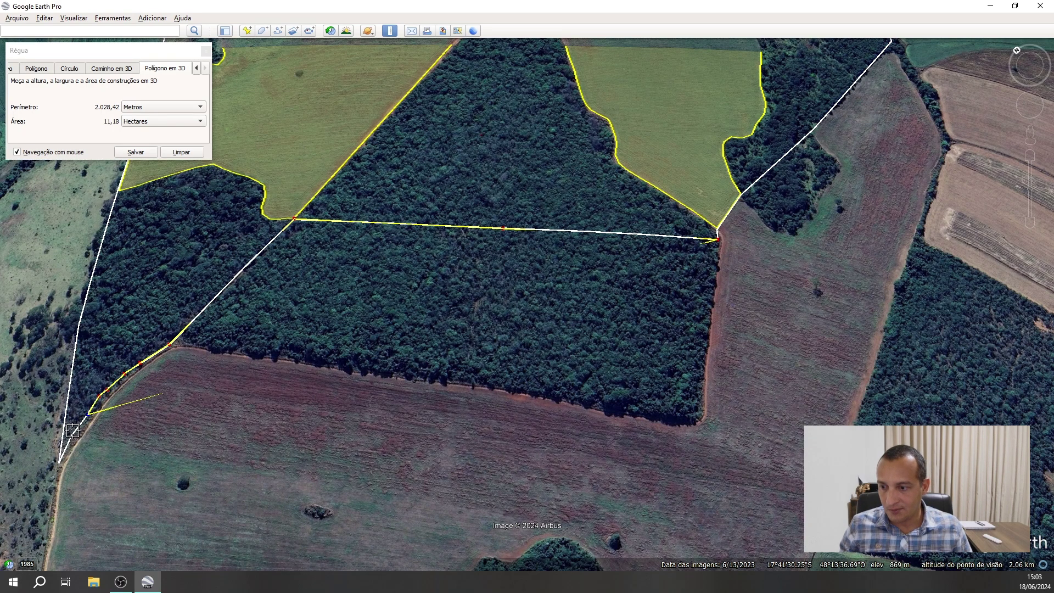
{"action": "left_click", "coordinate": [73, 430]}
{"action": "left_click", "coordinate": [69, 439]}
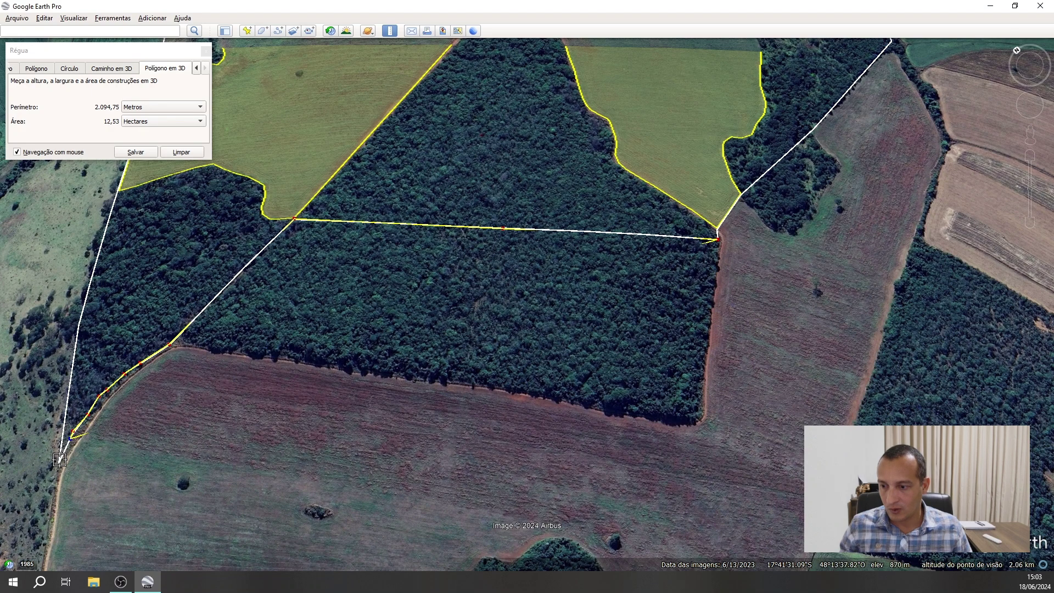
{"action": "left_click", "coordinate": [59, 460]}
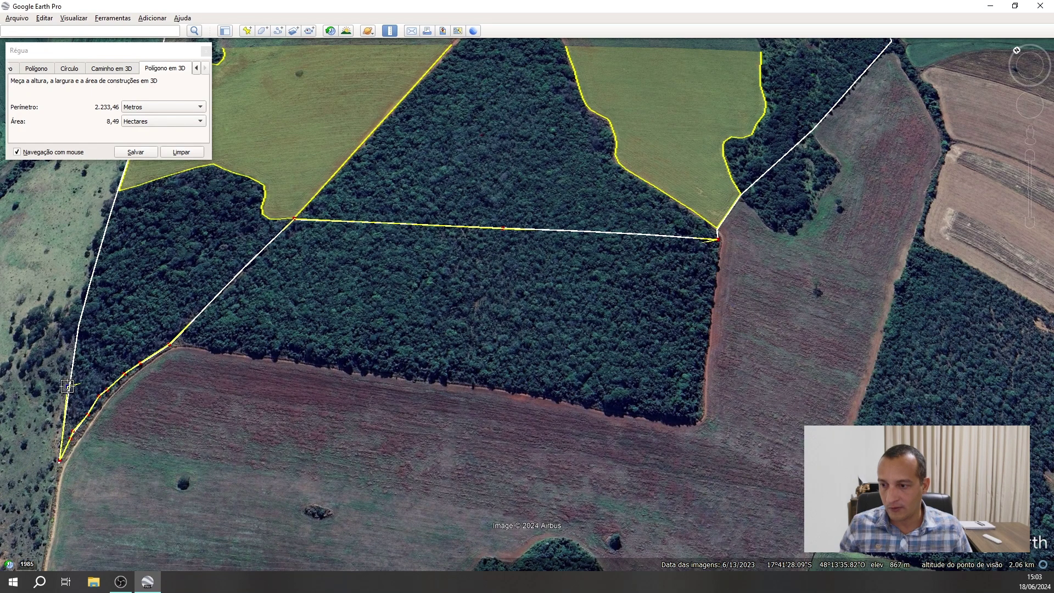
Extend the 3D measurement polygon along the forest's outer white property line up to the corner of the yellow-outlined field.
{"action": "left_click", "coordinate": [68, 386]}
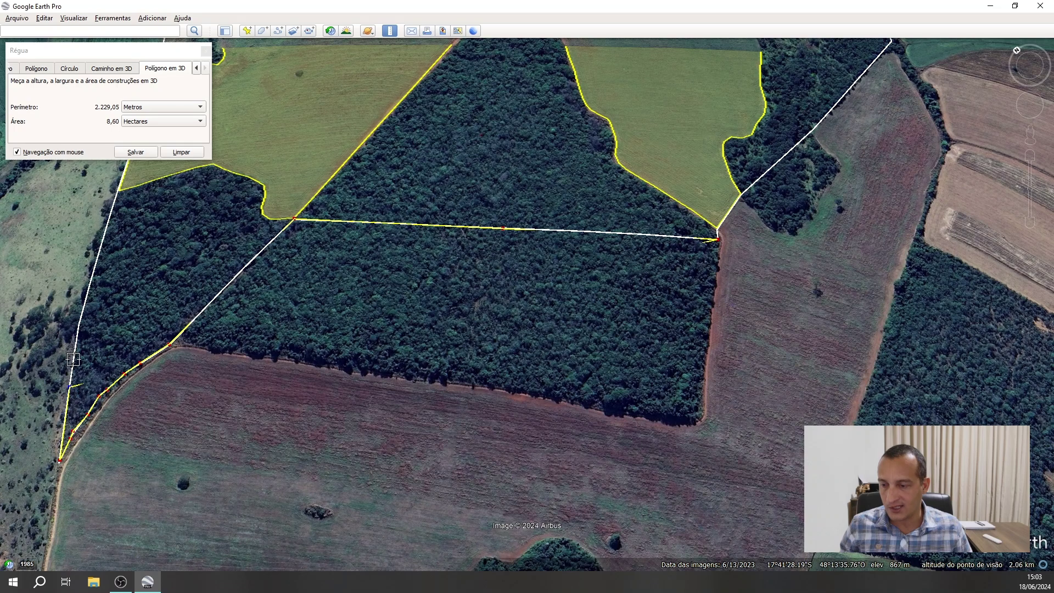
{"action": "left_click", "coordinate": [79, 325]}
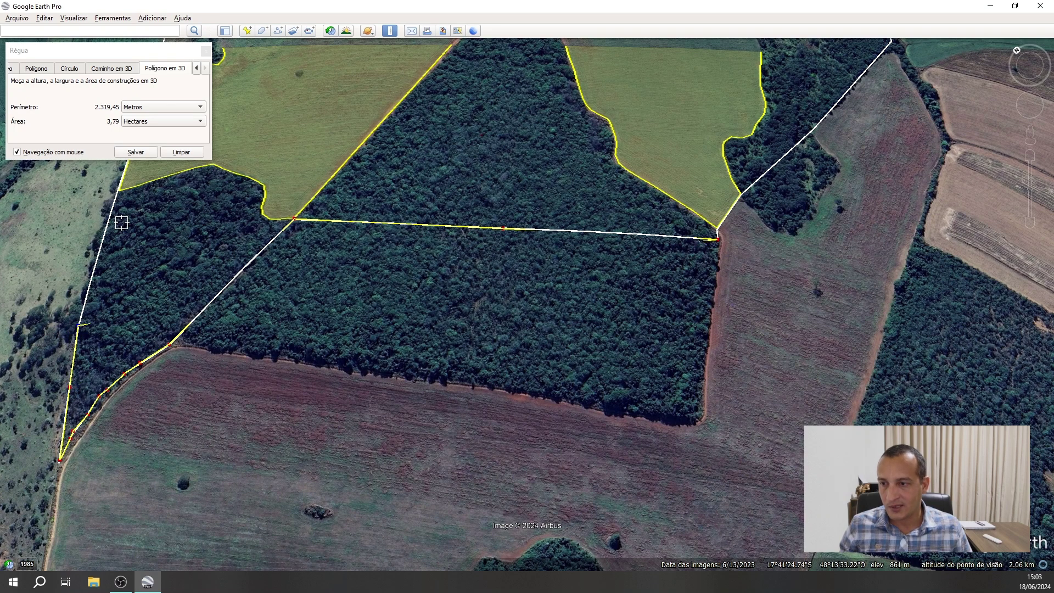
{"action": "left_click", "coordinate": [119, 191]}
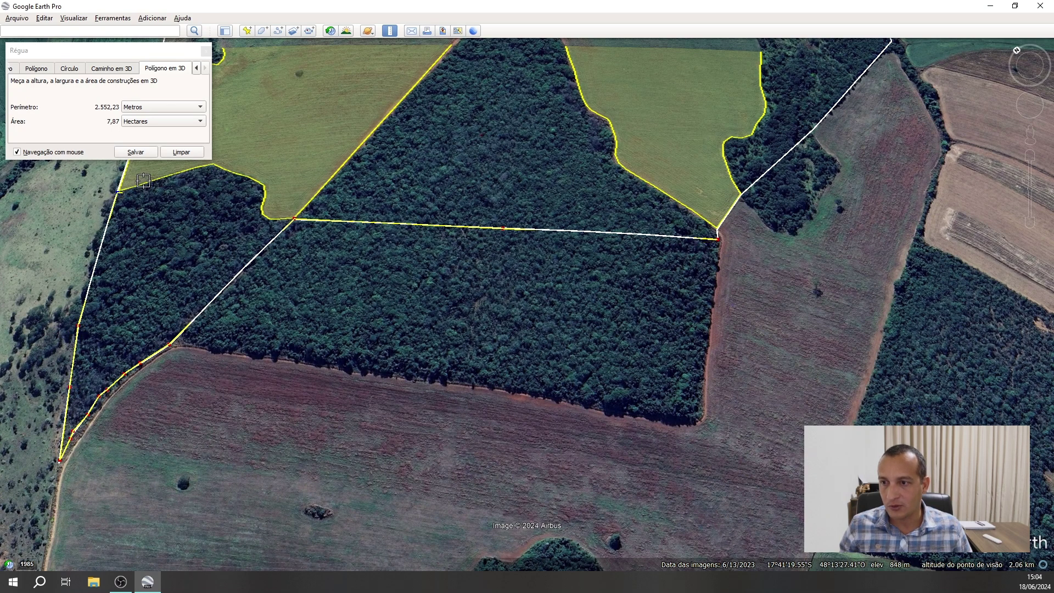
Trace the polygon along the yellow field's edge from the property line to the start of its curved notch.
{"action": "left_click", "coordinate": [212, 164]}
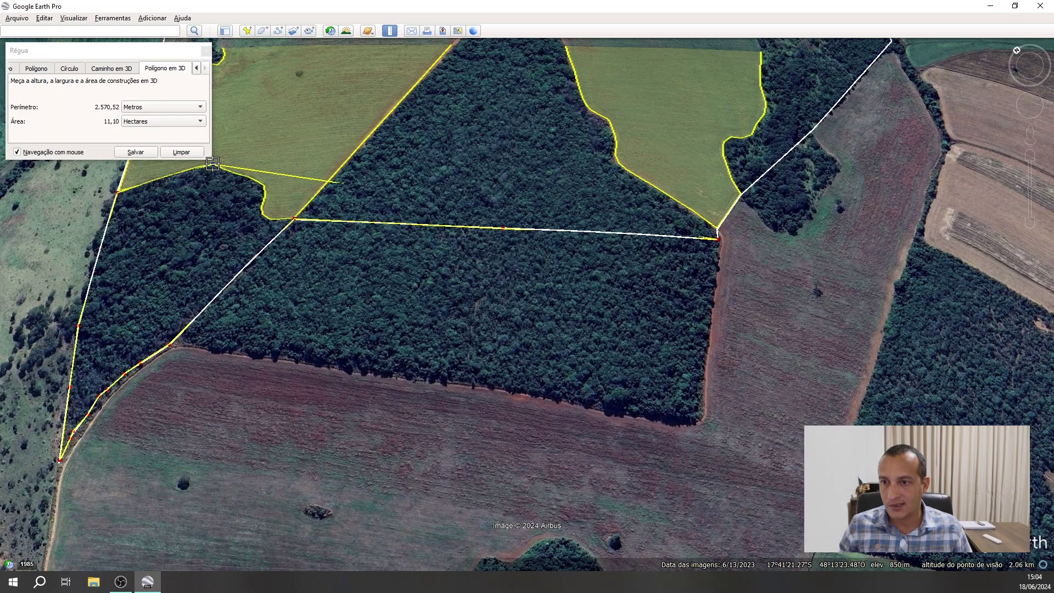
{"action": "left_click", "coordinate": [250, 176]}
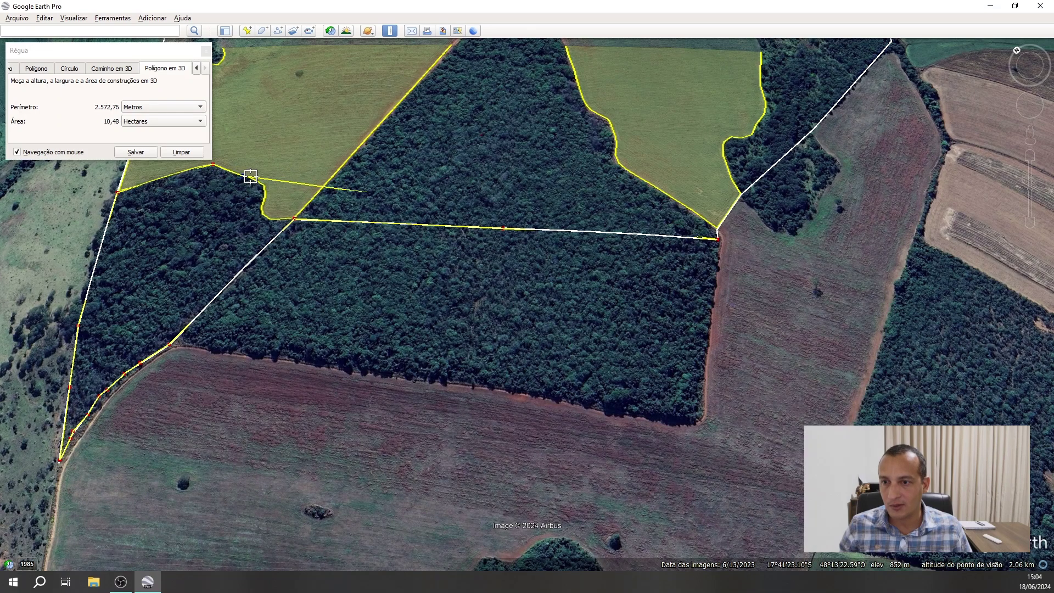
{"action": "left_click", "coordinate": [262, 186]}
{"action": "left_click_drag", "start_coordinate": [261, 187], "coordinate": [263, 187]}
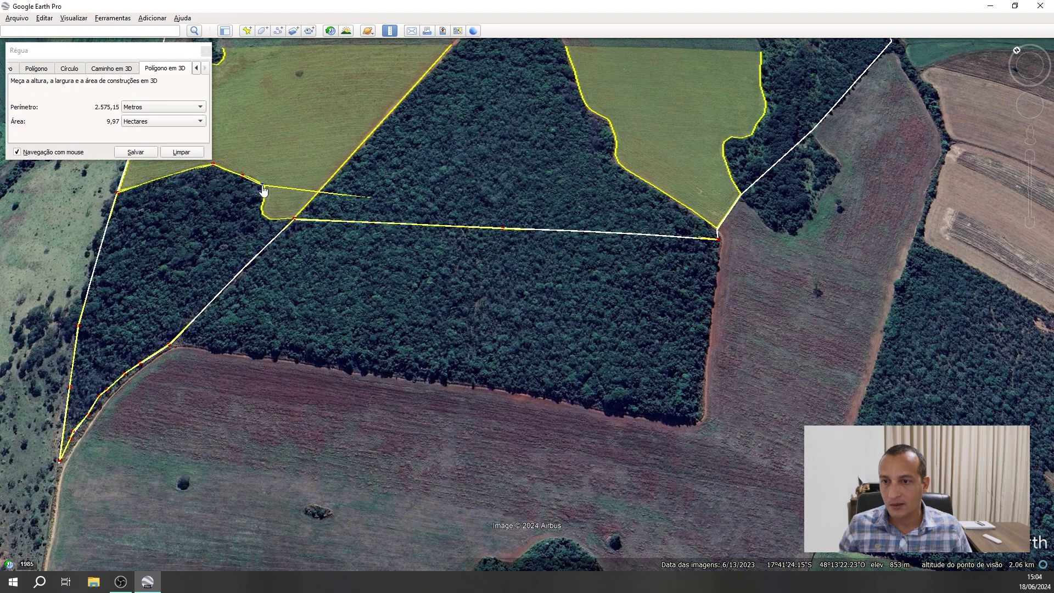
Trace the polygon closely around the field's curved lower notch to the corner where the white property lines meet.
{"action": "scroll", "coordinate": [262, 190], "scroll_direction": "up", "scroll_amount": 4}
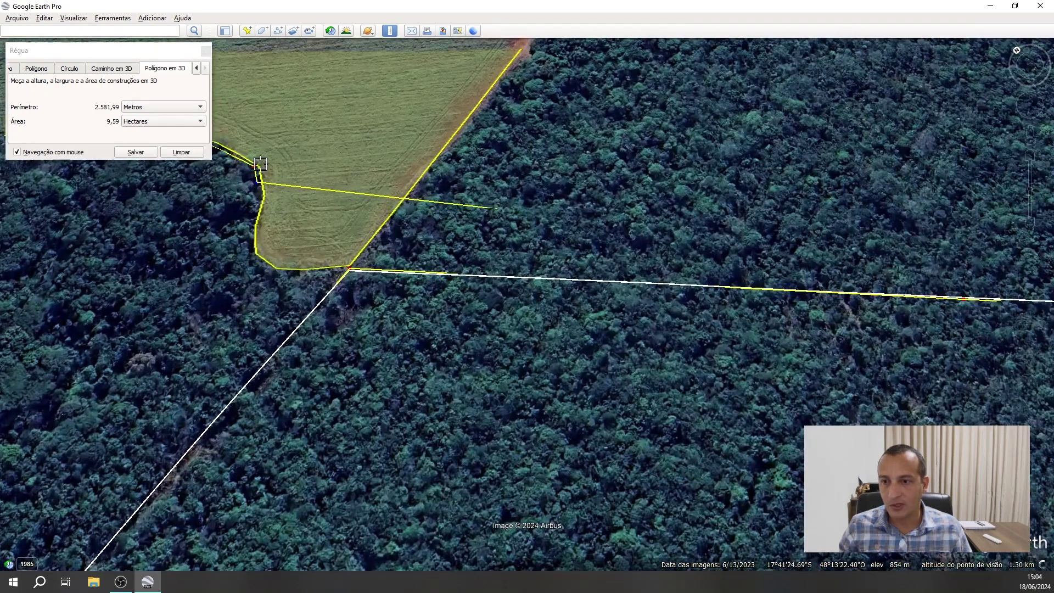
{"action": "left_click", "coordinate": [260, 163]}
{"action": "left_click_drag", "start_coordinate": [260, 186], "coordinate": [264, 191]}
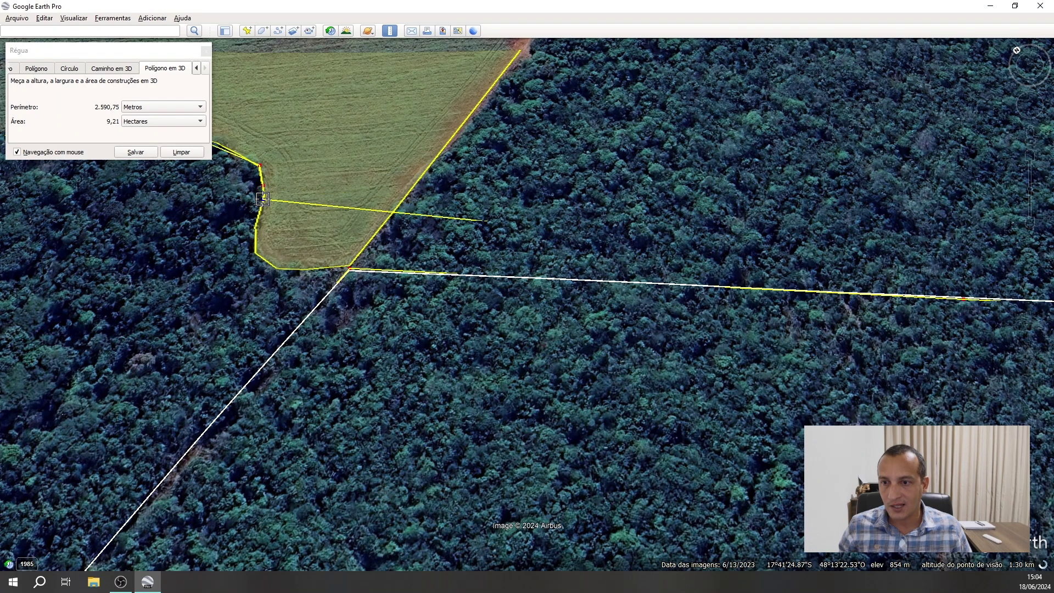
{"action": "left_click", "coordinate": [261, 207]}
{"action": "left_click", "coordinate": [258, 220]}
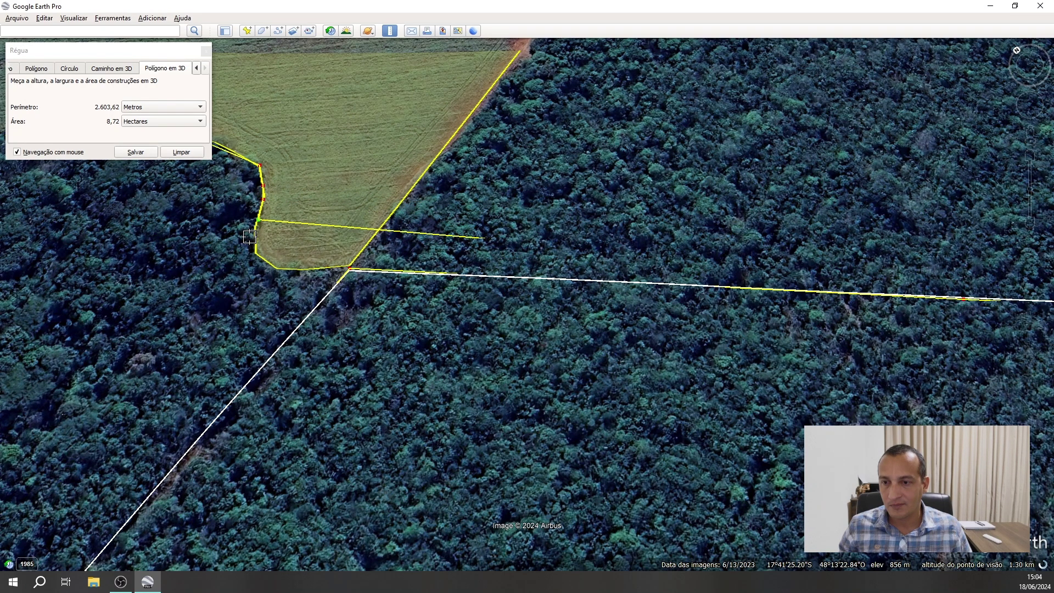
{"action": "left_click", "coordinate": [255, 230]}
{"action": "left_click", "coordinate": [256, 249]}
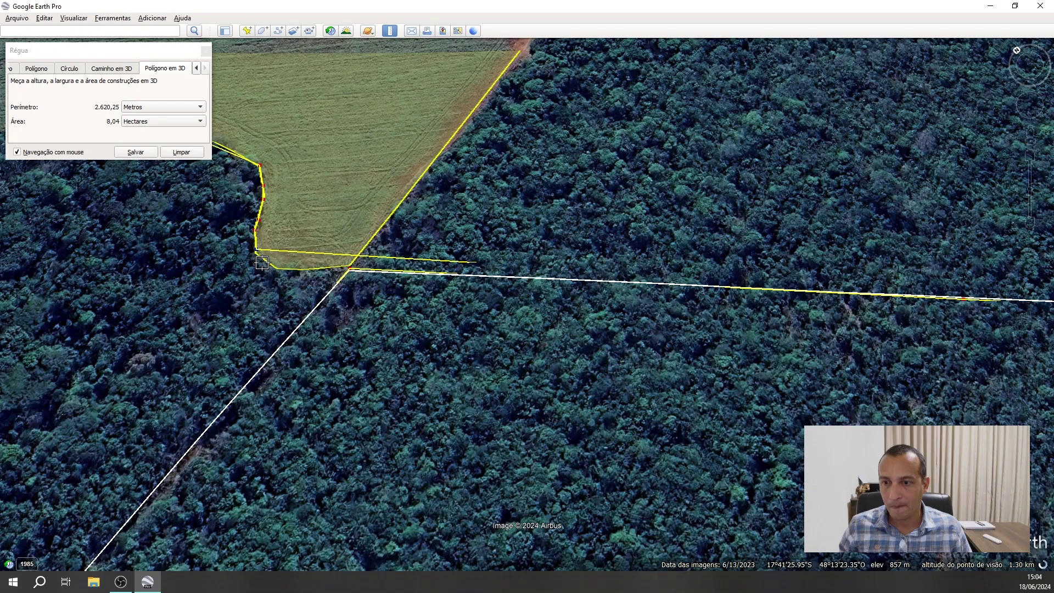
{"action": "left_click", "coordinate": [275, 267]}
{"action": "left_click", "coordinate": [348, 267]}
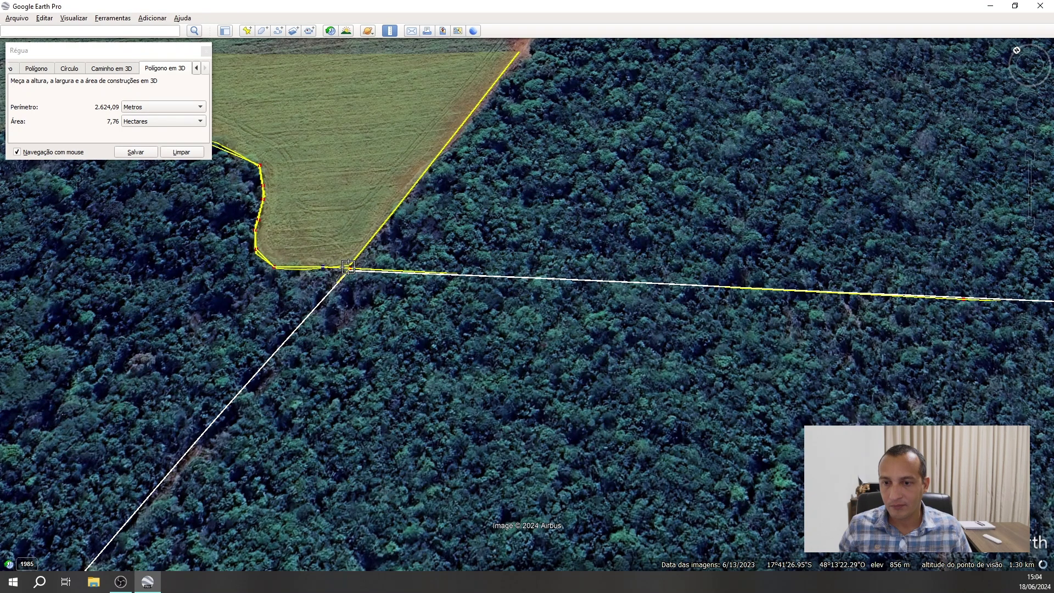
{"action": "left_click", "coordinate": [349, 265]}
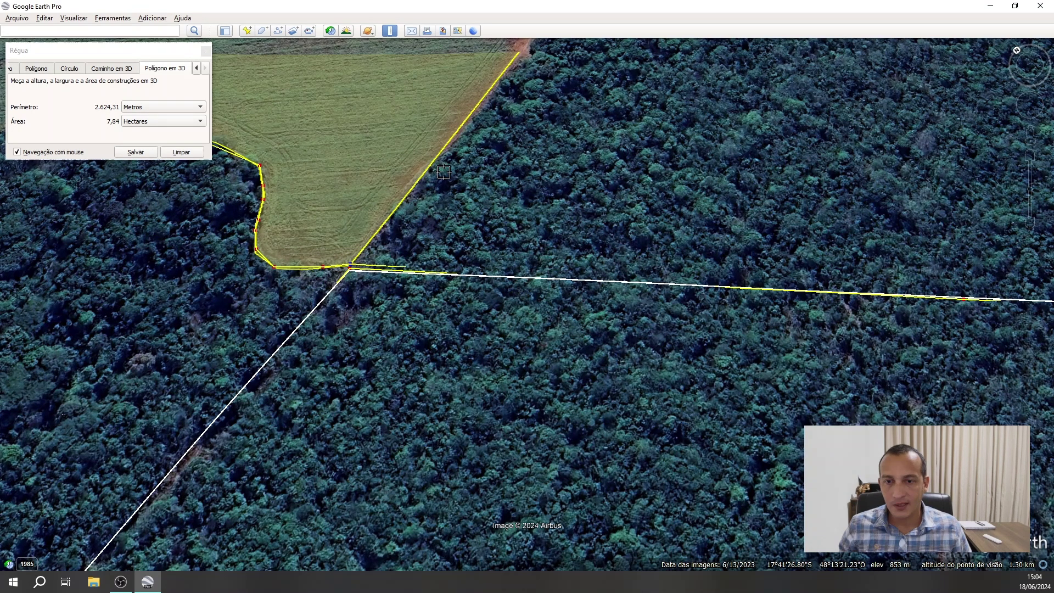
Extend the polygon along the straight diagonal field edge up to the pointed tip of the forest wedge.
{"action": "left_click", "coordinate": [457, 138]}
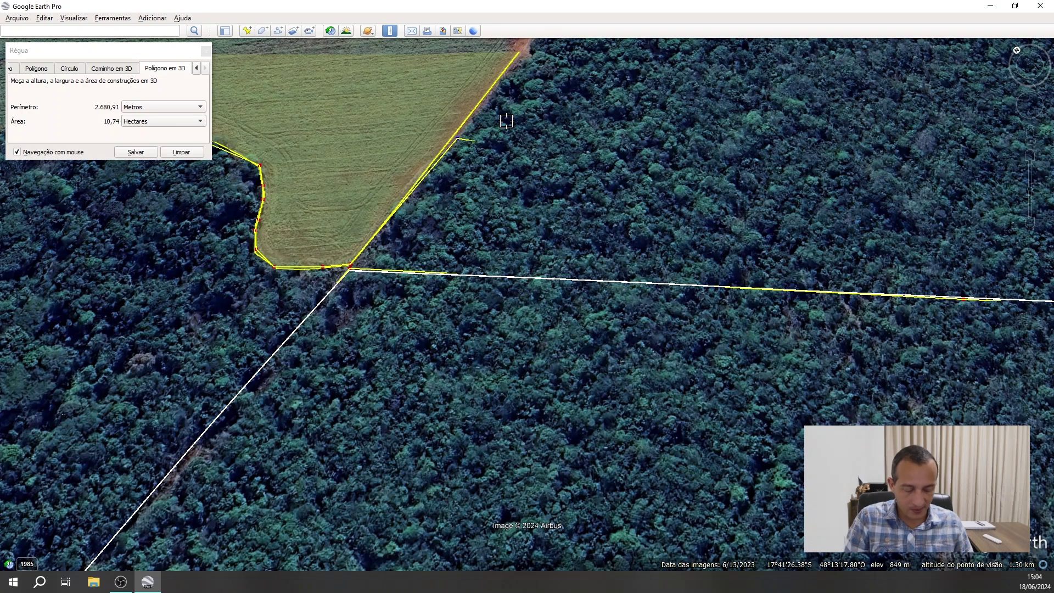
{"action": "key", "text": "Up"}
{"action": "scroll", "coordinate": [507, 121], "scroll_direction": "down", "scroll_amount": 3}
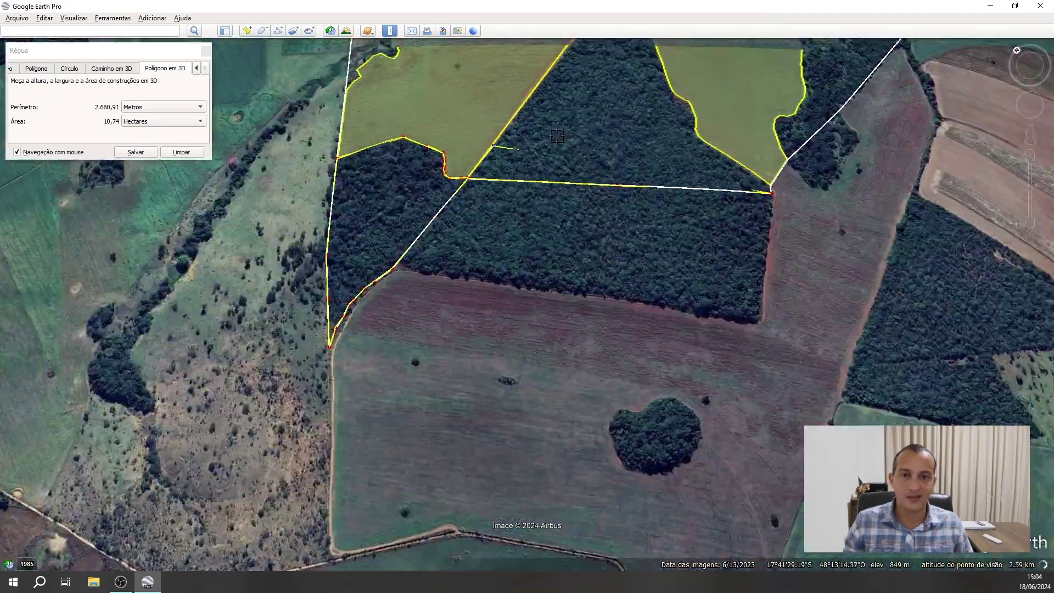
{"action": "left_click_drag", "start_coordinate": [557, 136], "coordinate": [502, 340]}
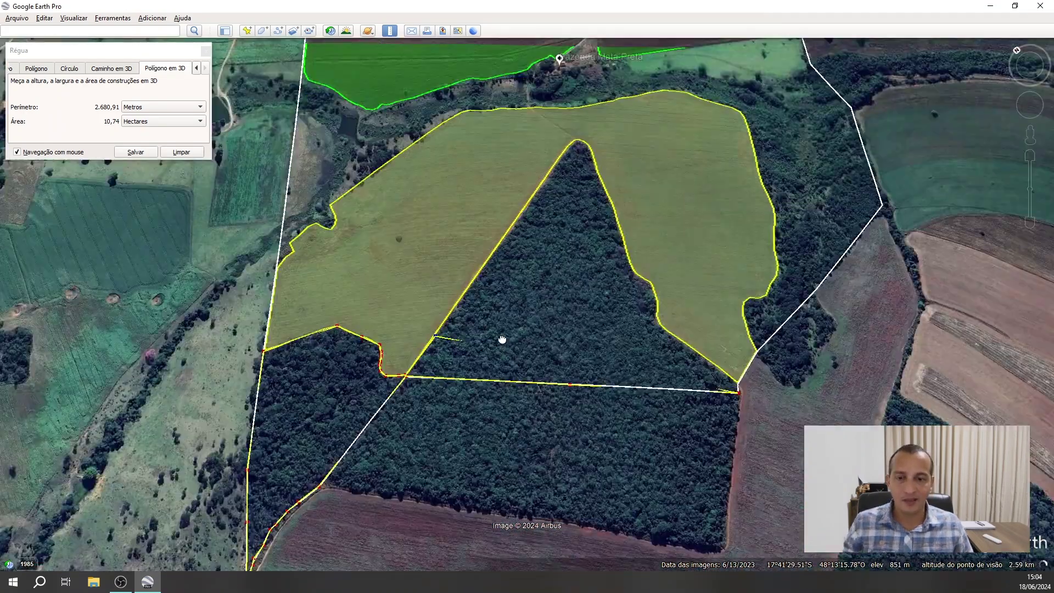
{"action": "left_click", "coordinate": [496, 245]}
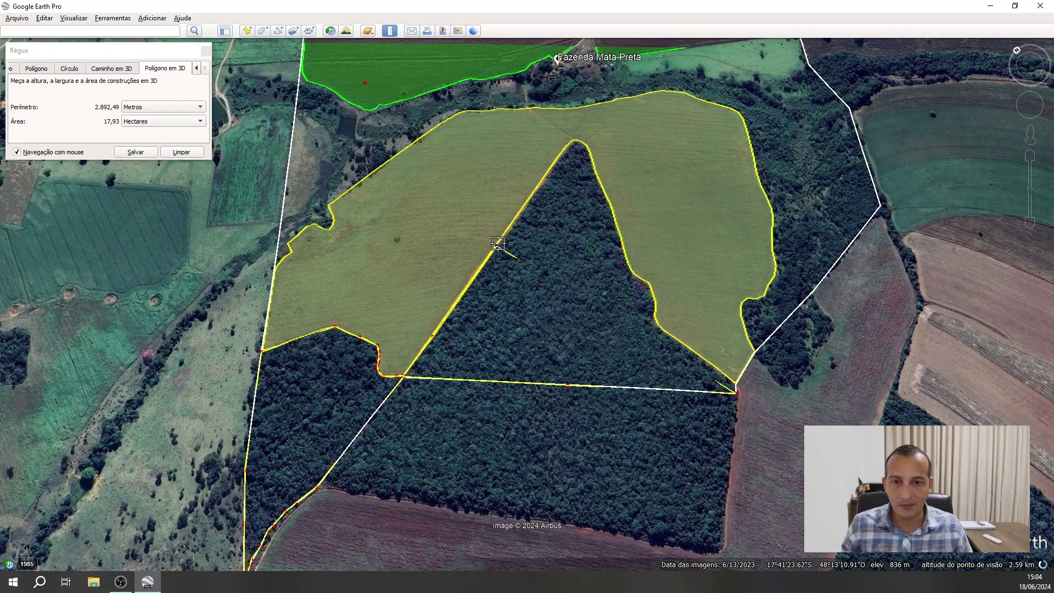
{"action": "left_click", "coordinate": [561, 156]}
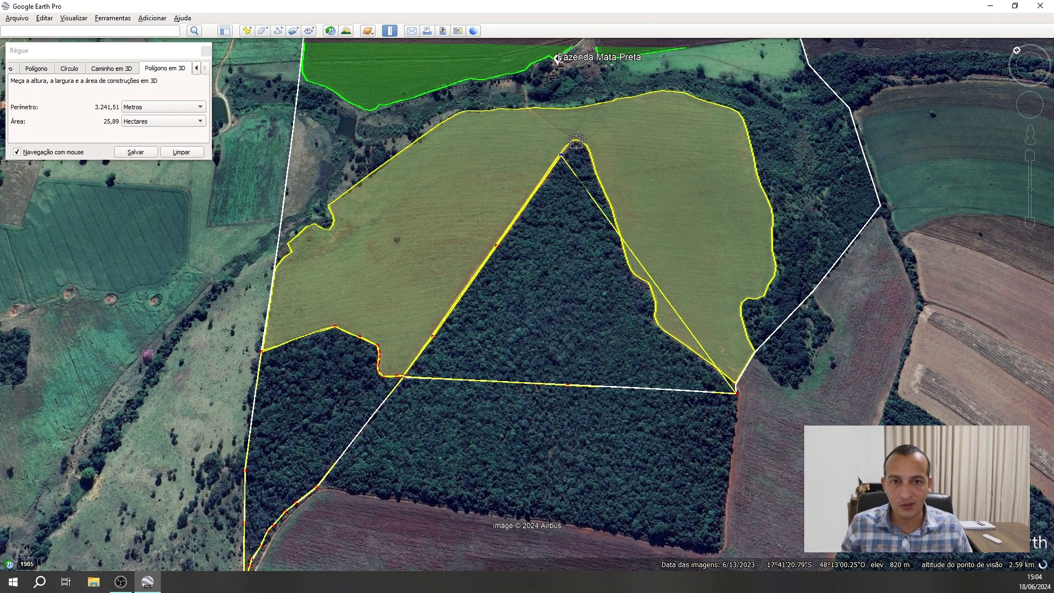
{"action": "left_click", "coordinate": [576, 142]}
Trace the polygon closely around the rounded tip of the forest wedge and onto its opposite side.
{"action": "scroll", "coordinate": [576, 142], "scroll_direction": "up", "scroll_amount": 2}
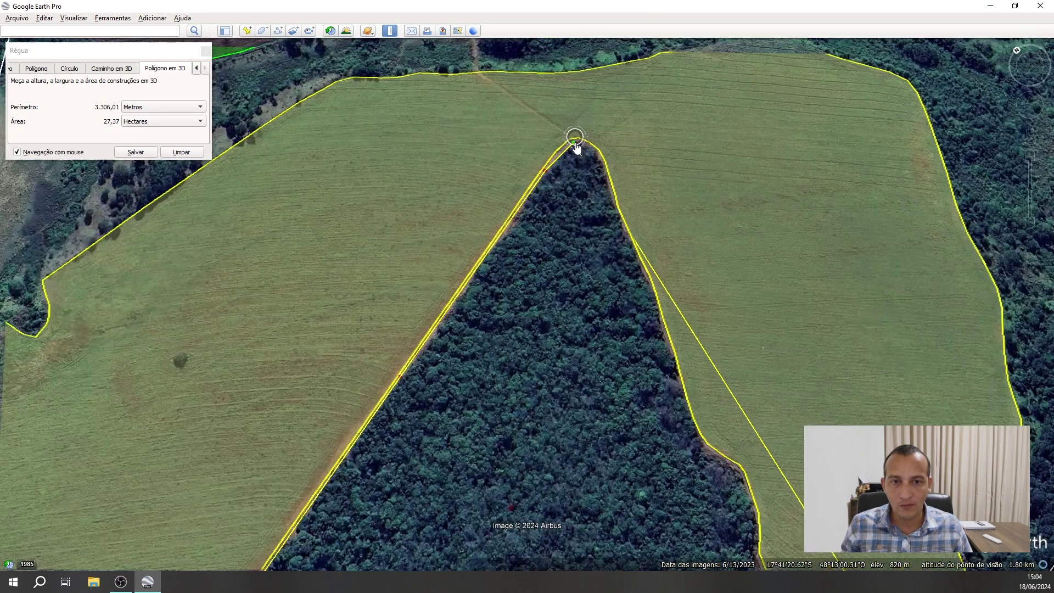
{"action": "scroll", "coordinate": [575, 145], "scroll_direction": "up", "scroll_amount": 1}
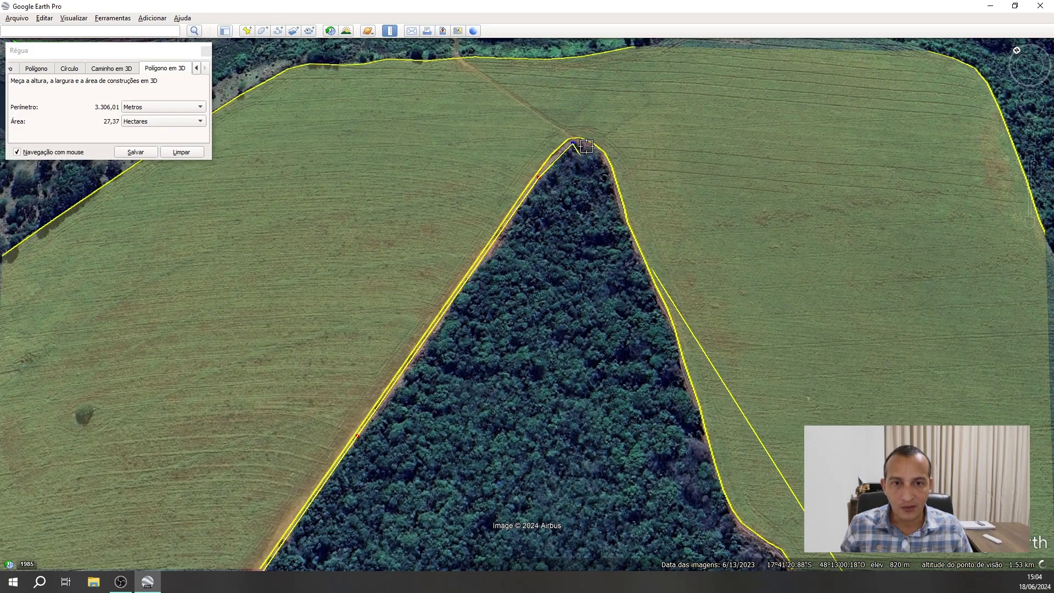
{"action": "left_click", "coordinate": [594, 149]}
{"action": "left_click", "coordinate": [604, 172]}
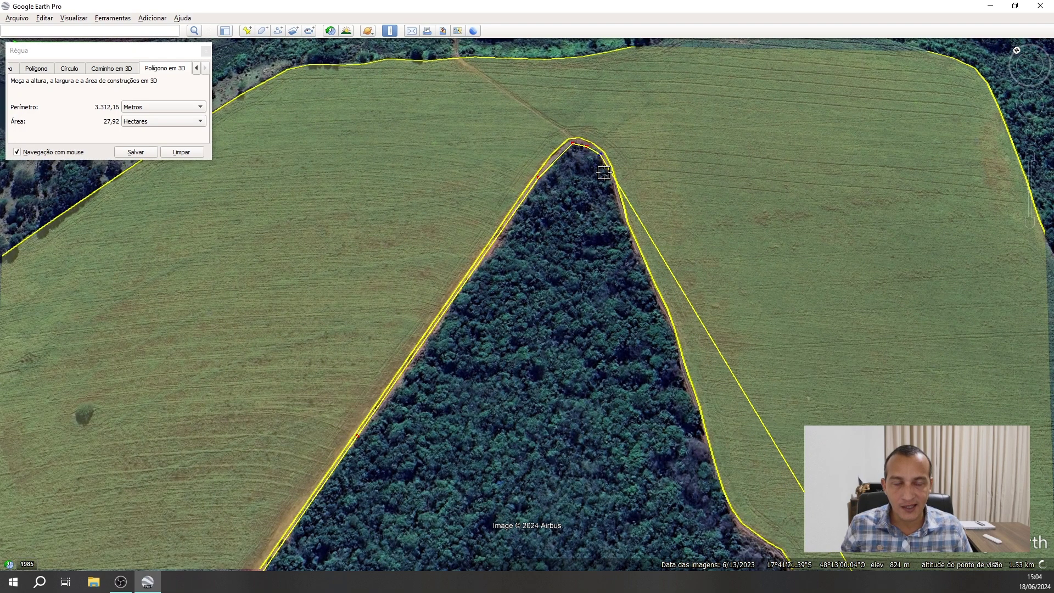
{"action": "left_click", "coordinate": [610, 183]}
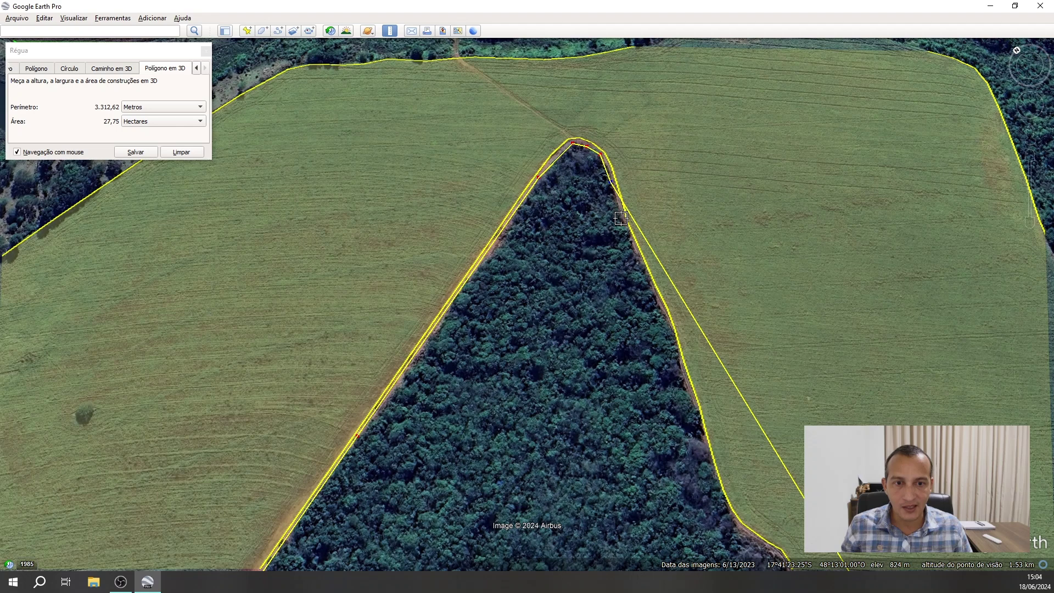
Continue the polygon down the upper part of the wedge's opposite side, keeping the points on the tree line.
{"action": "left_click", "coordinate": [623, 219]}
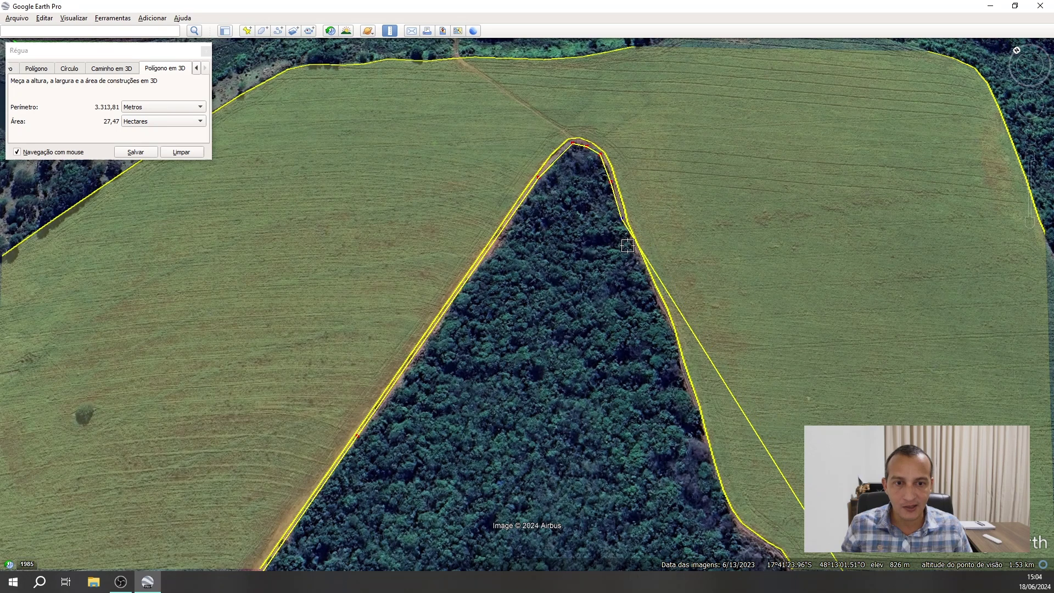
{"action": "left_click", "coordinate": [644, 271]}
{"action": "left_click", "coordinate": [657, 309]}
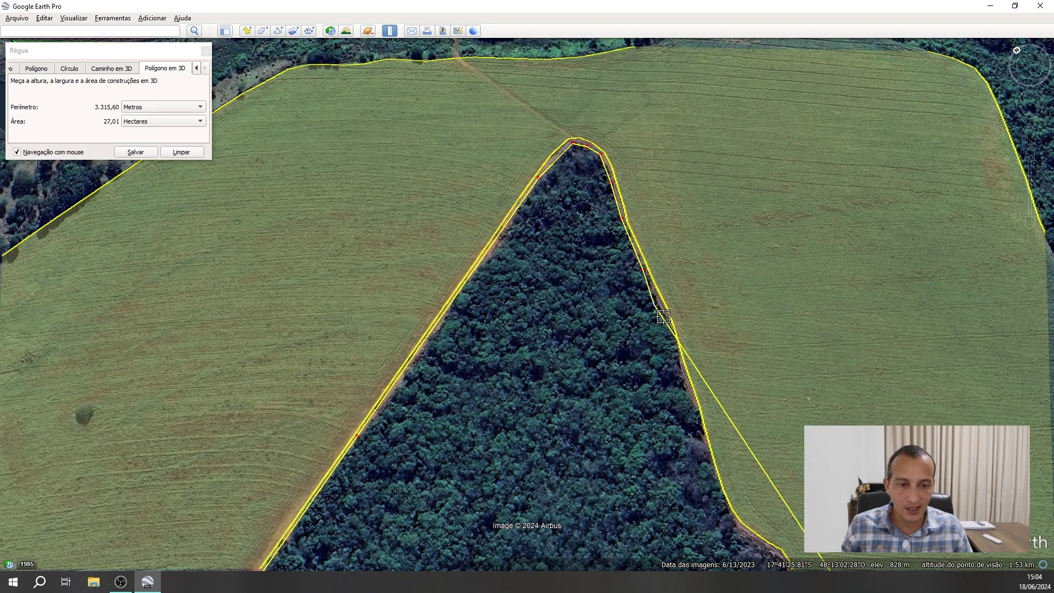
{"action": "left_click", "coordinate": [669, 335]}
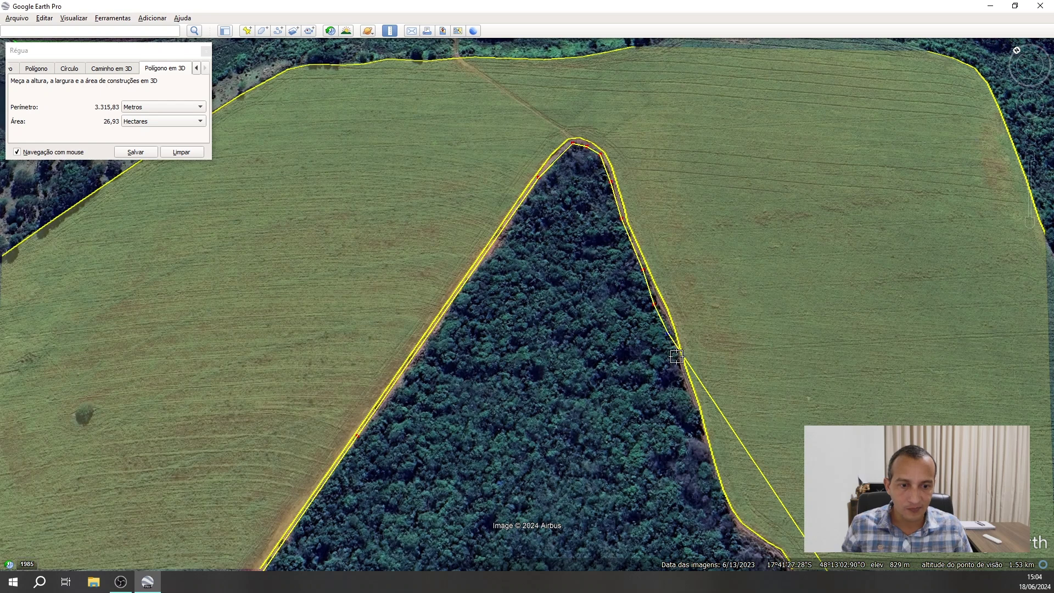
{"action": "left_click", "coordinate": [677, 356]}
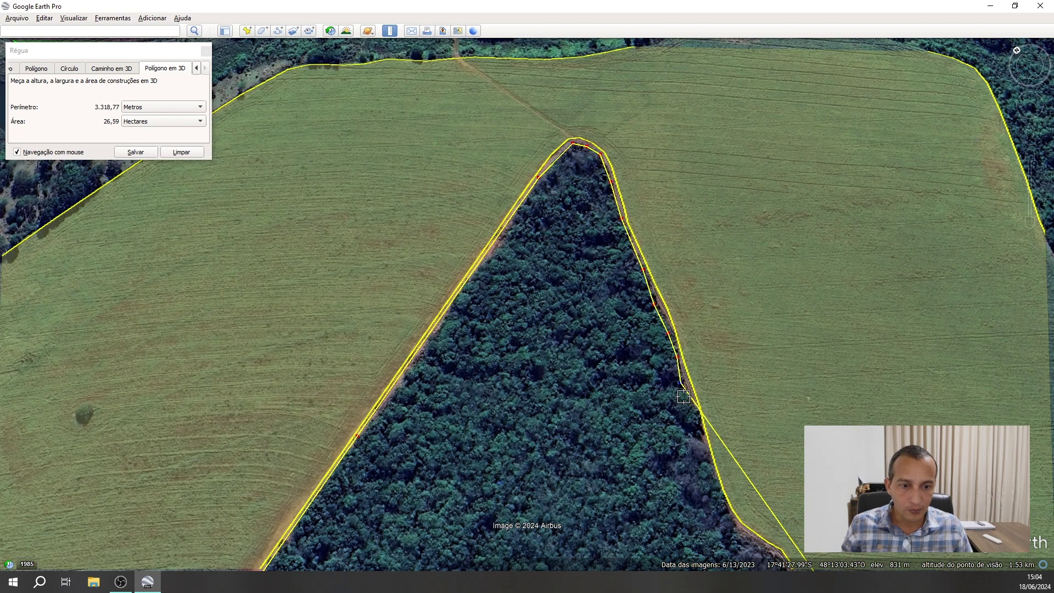
{"action": "left_click", "coordinate": [694, 408]}
Trace the polygon along the middle of the same tree line, following the outward bulge where the forest widens.
{"action": "key", "text": "Down"}
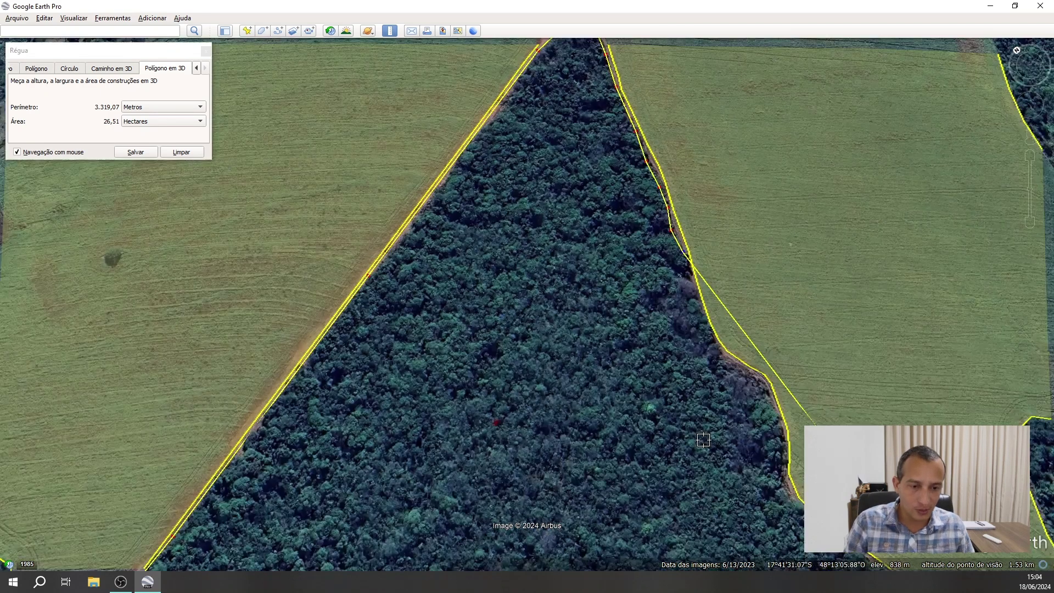
{"action": "key", "text": "Down"}
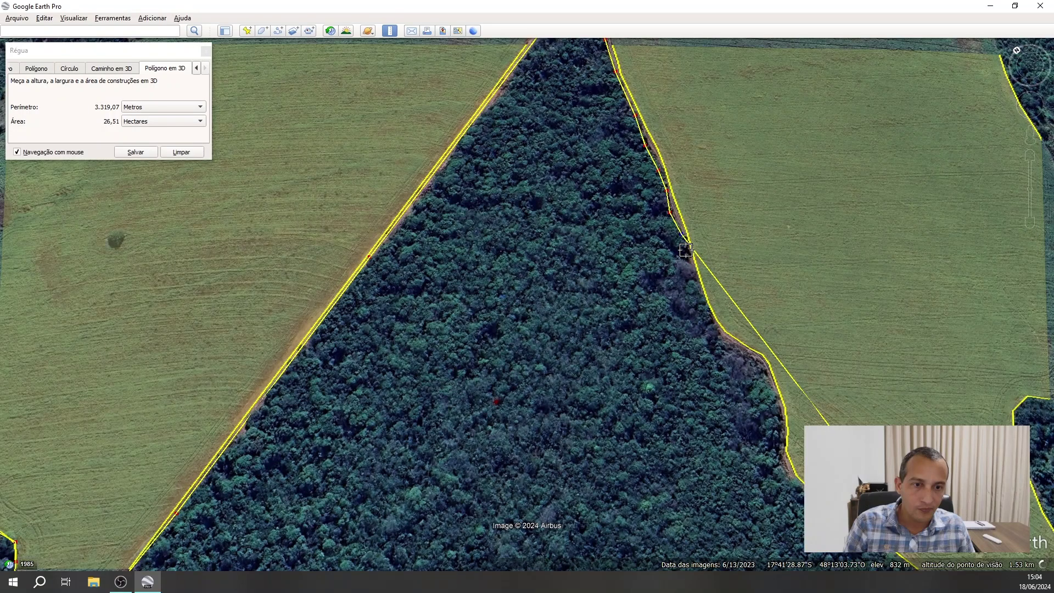
{"action": "left_click", "coordinate": [685, 263]}
{"action": "left_click", "coordinate": [689, 270]}
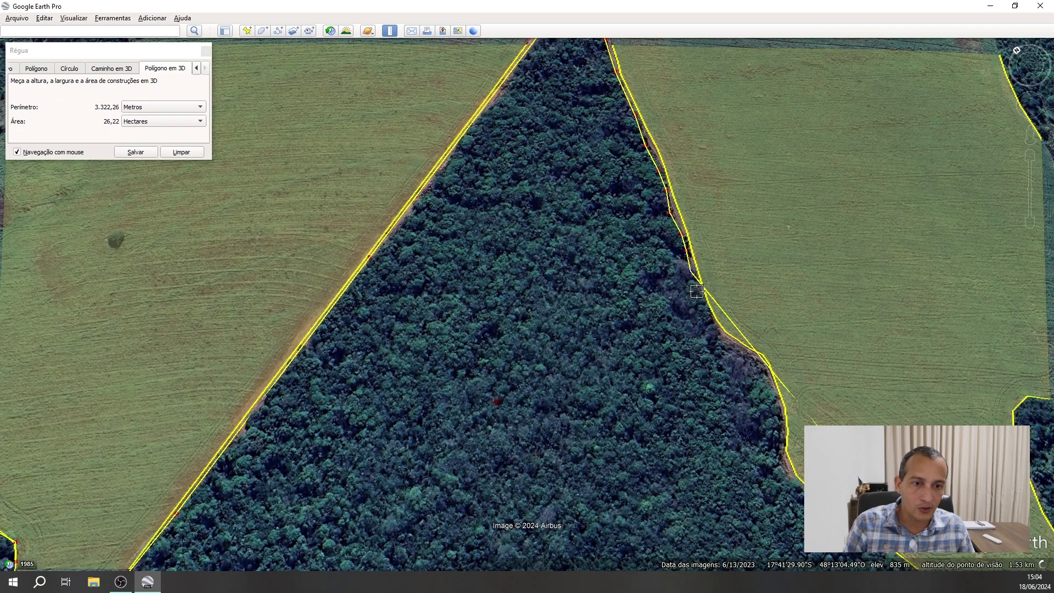
{"action": "left_click", "coordinate": [710, 321]}
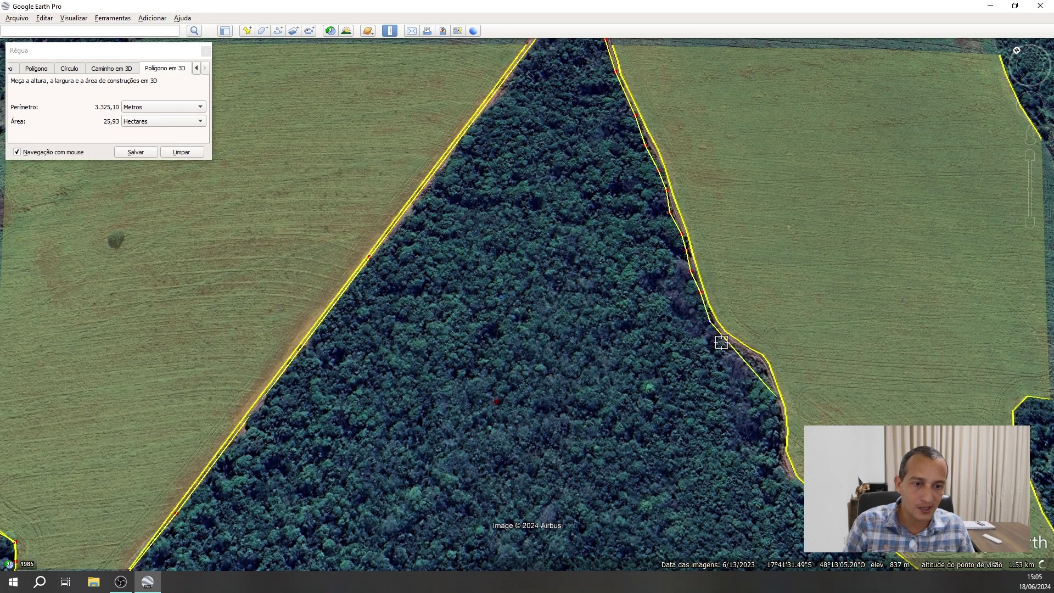
{"action": "left_click", "coordinate": [721, 342]}
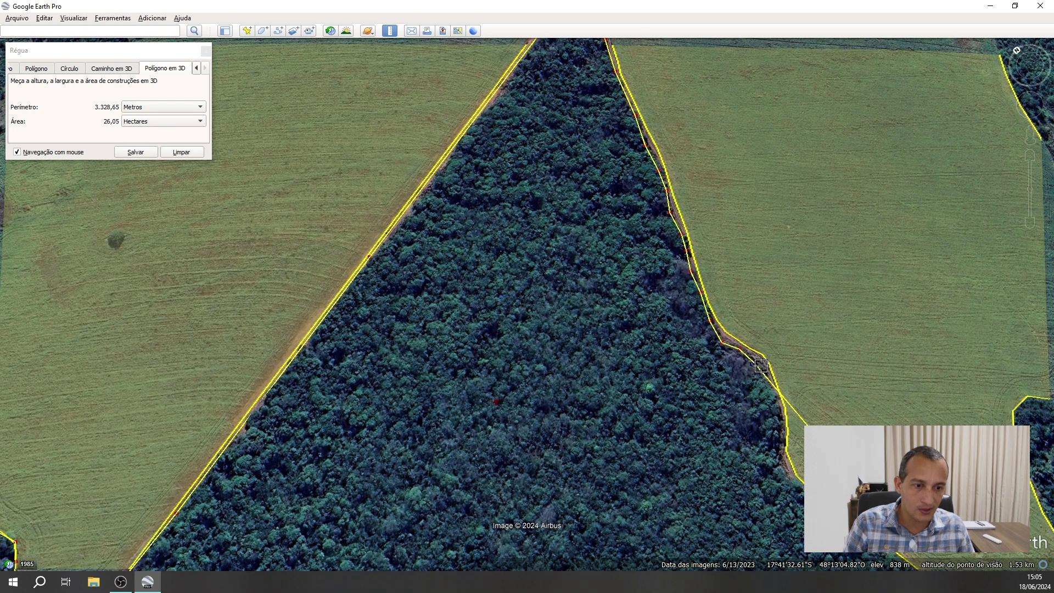
{"action": "left_click", "coordinate": [762, 365]}
Trace the polygon down the lower part of the forest wedge's tree line to the farm boundary corner beside the field.
{"action": "left_click_drag", "start_coordinate": [773, 404], "coordinate": [773, 340]}
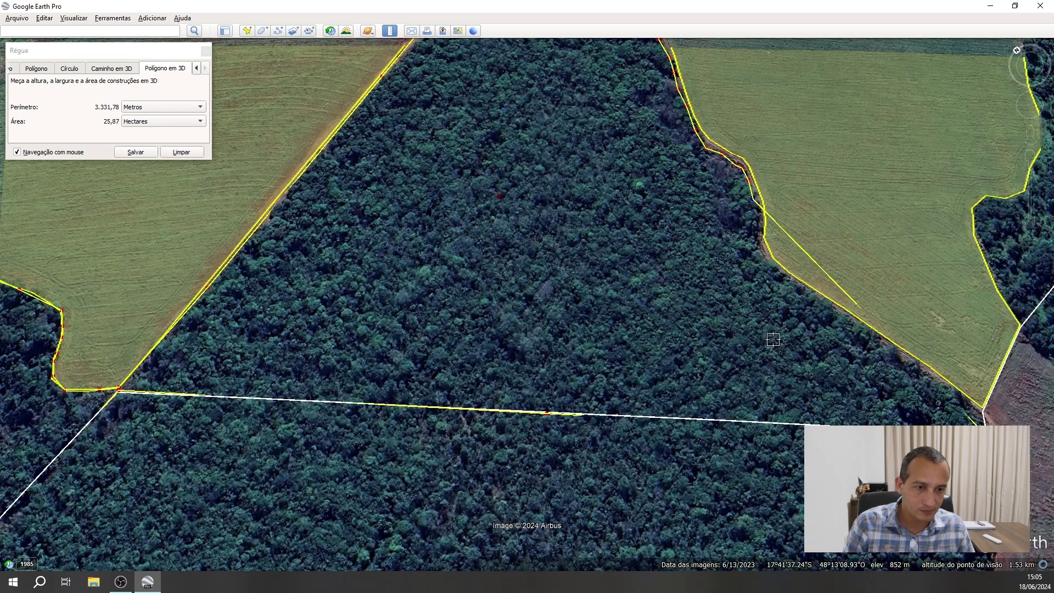
{"action": "left_click", "coordinate": [752, 219]}
{"action": "left_click", "coordinate": [758, 248]}
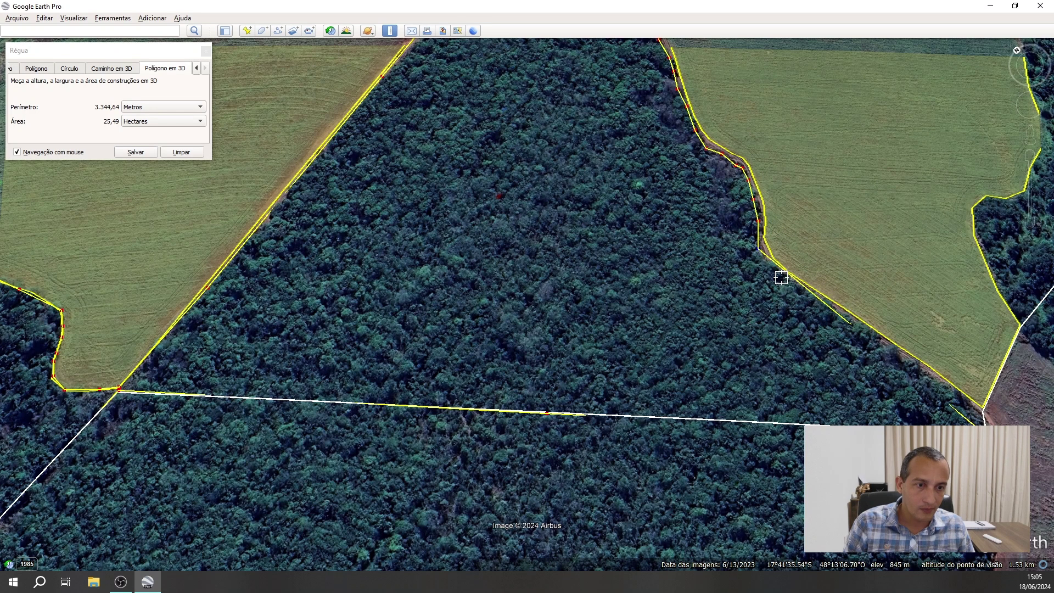
{"action": "left_click", "coordinate": [782, 277]}
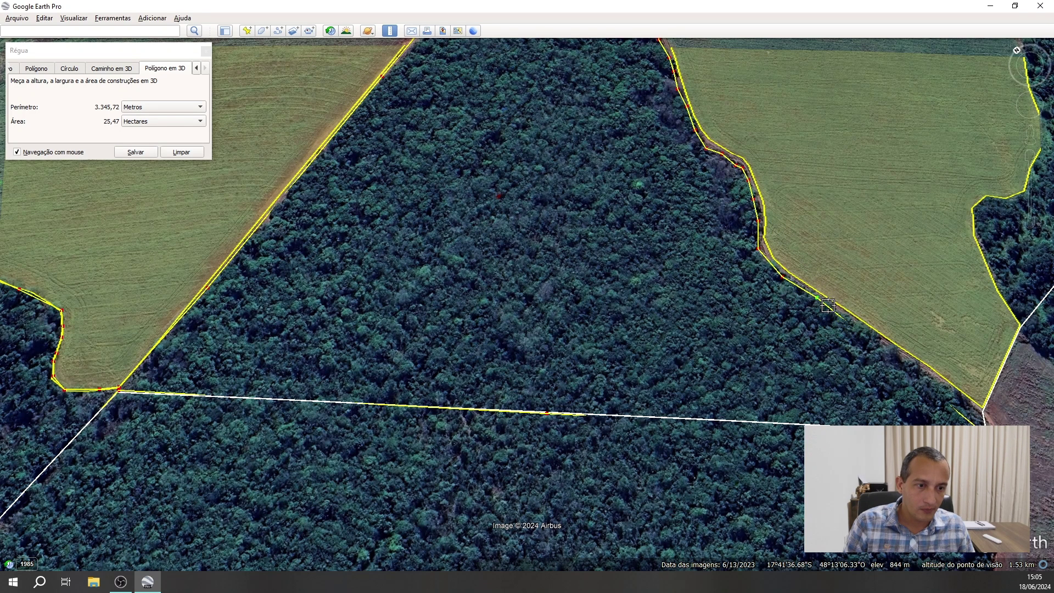
{"action": "left_click", "coordinate": [817, 297]}
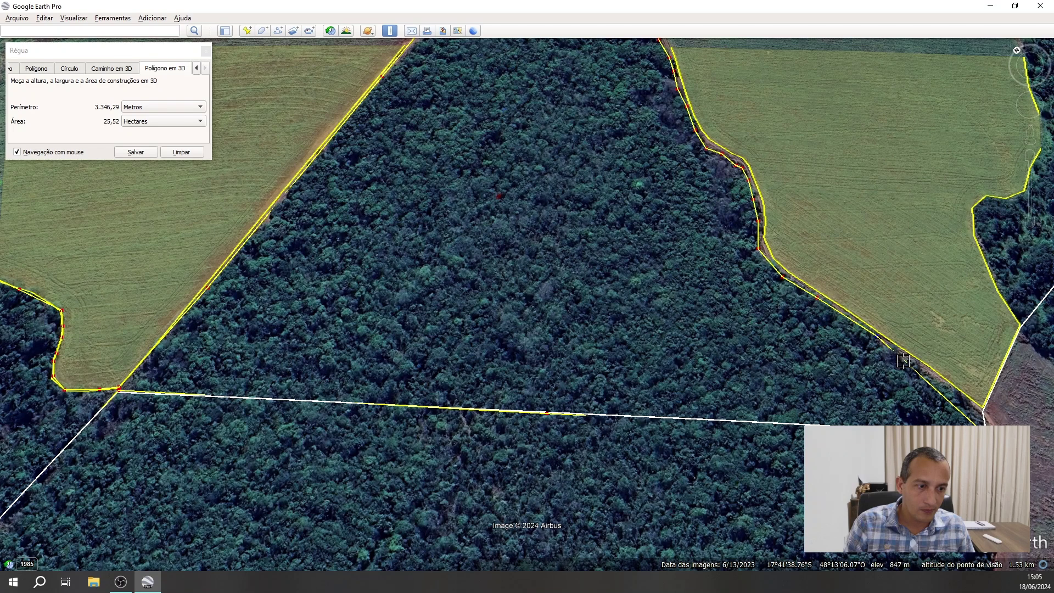
{"action": "left_click", "coordinate": [920, 365]}
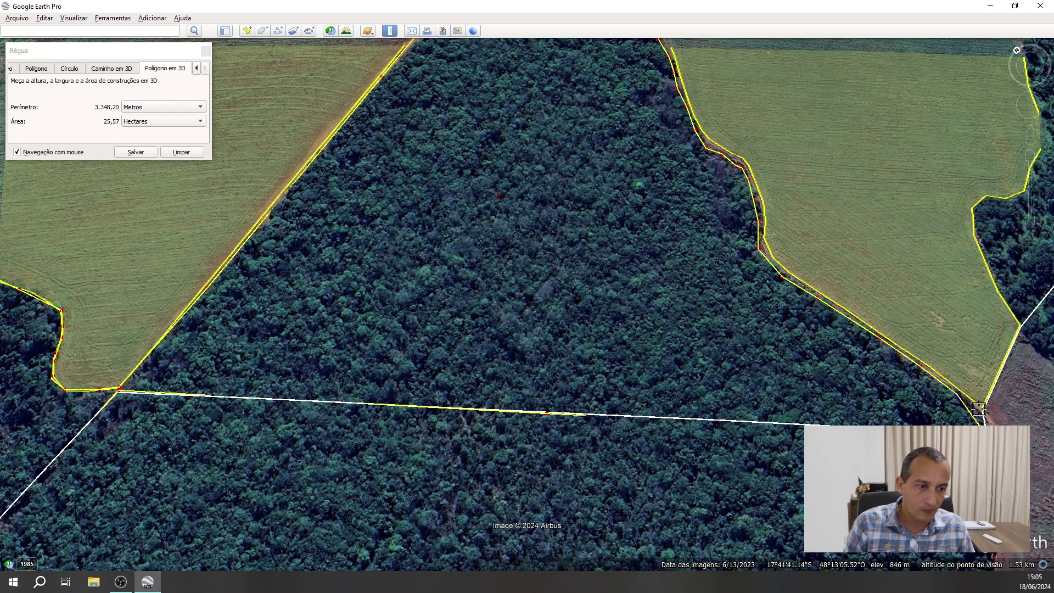
{"action": "left_click", "coordinate": [958, 393]}
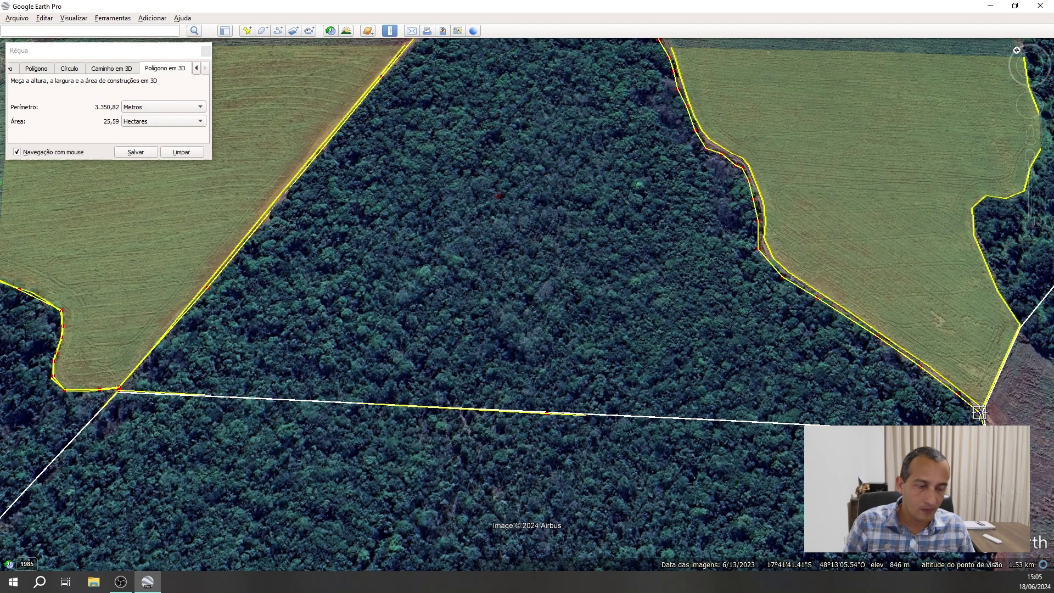
Save the traced measurement as a new polygon and set its line colour to magenta.
{"action": "left_click", "coordinate": [135, 152]}
{"action": "left_click", "coordinate": [78, 162]}
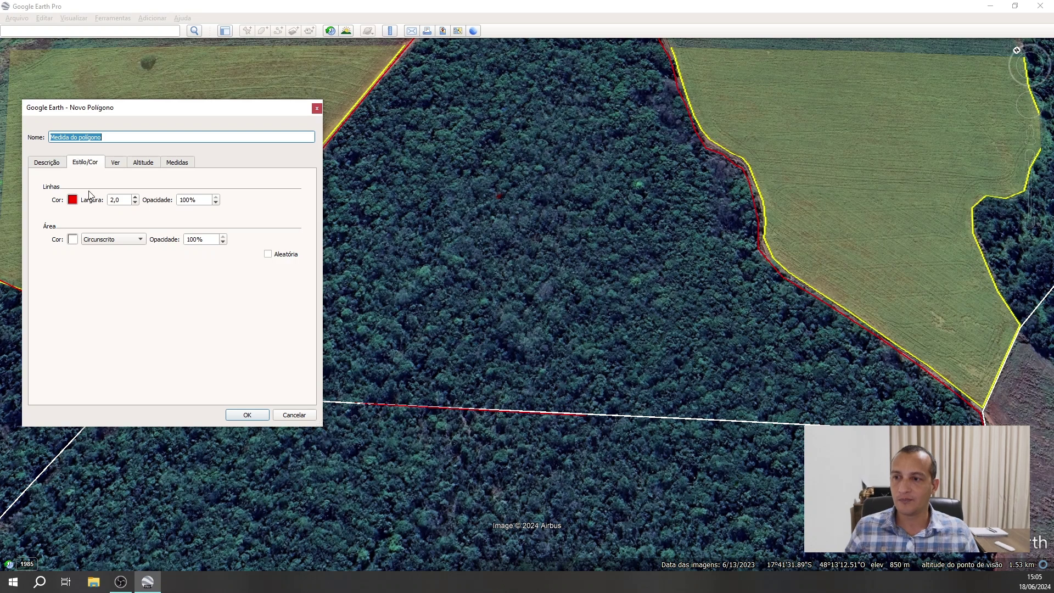
{"action": "left_click", "coordinate": [73, 199]}
{"action": "left_click", "coordinate": [51, 242]}
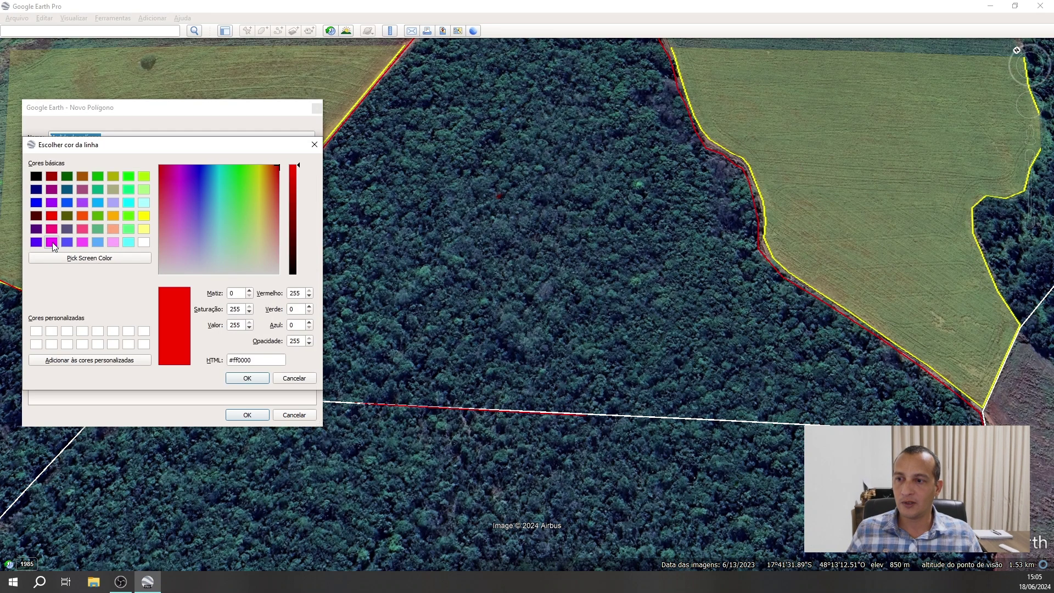
{"action": "left_click", "coordinate": [242, 379]}
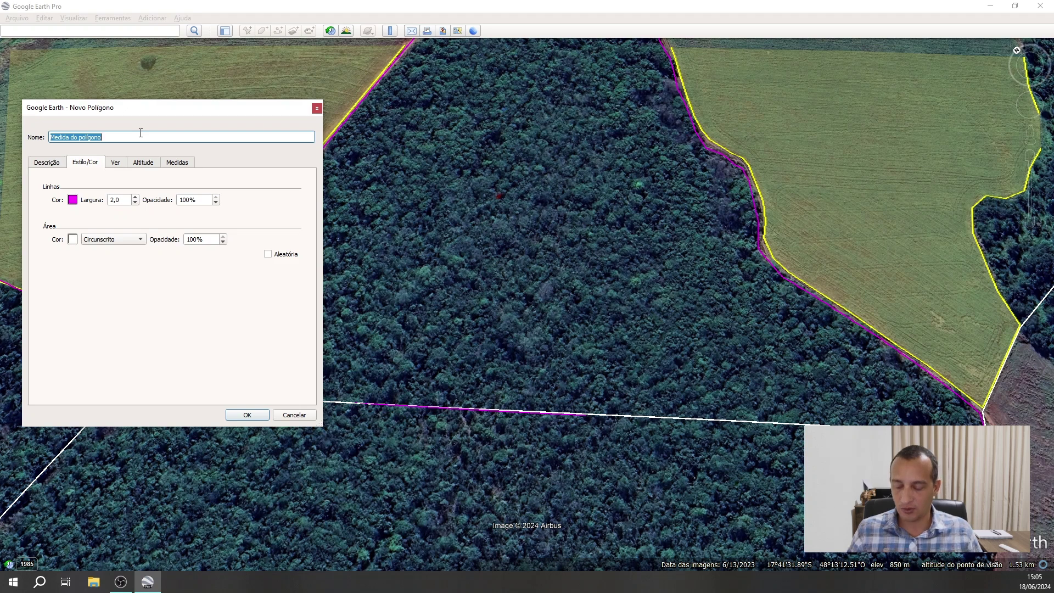
Name the new polygon "Reserva 25,6 hectares", taking the hectare figure from its measurements.
{"action": "type", "text": "Reserva"}
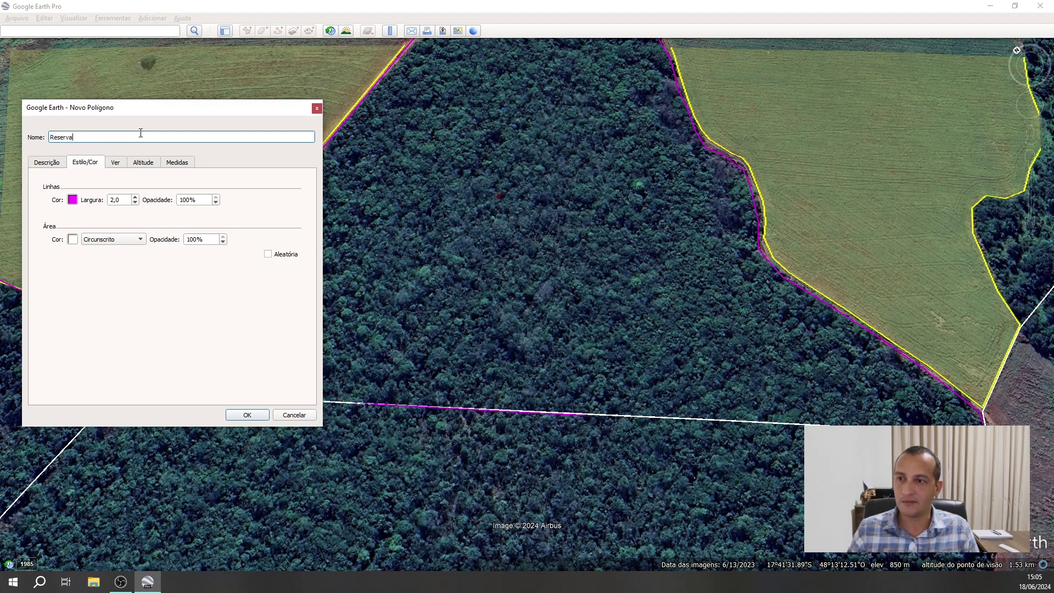
{"action": "left_click", "coordinate": [177, 171]}
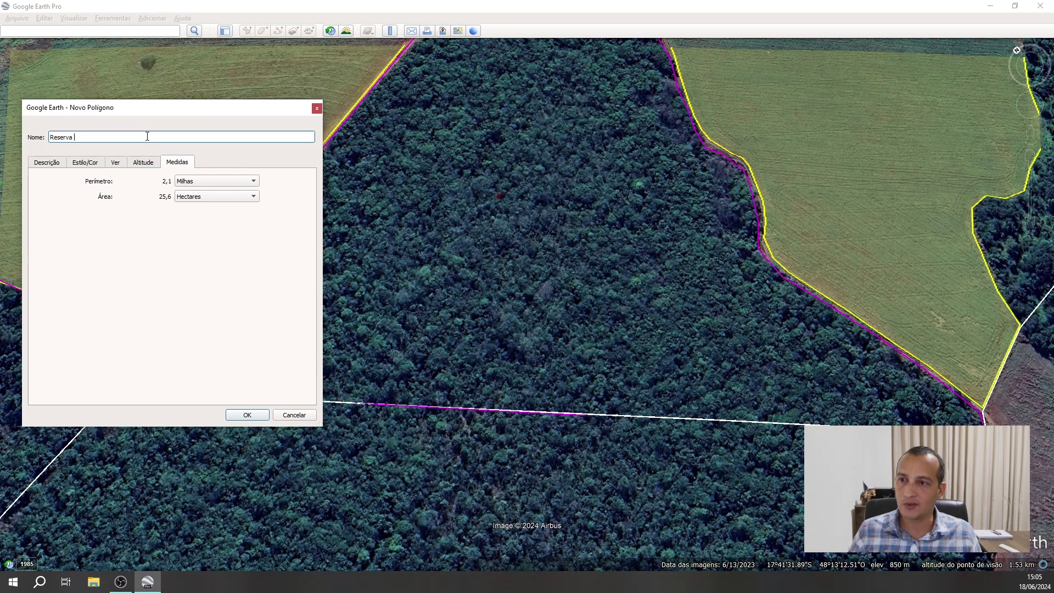
{"action": "type", "text": "serva 25,6 het"}
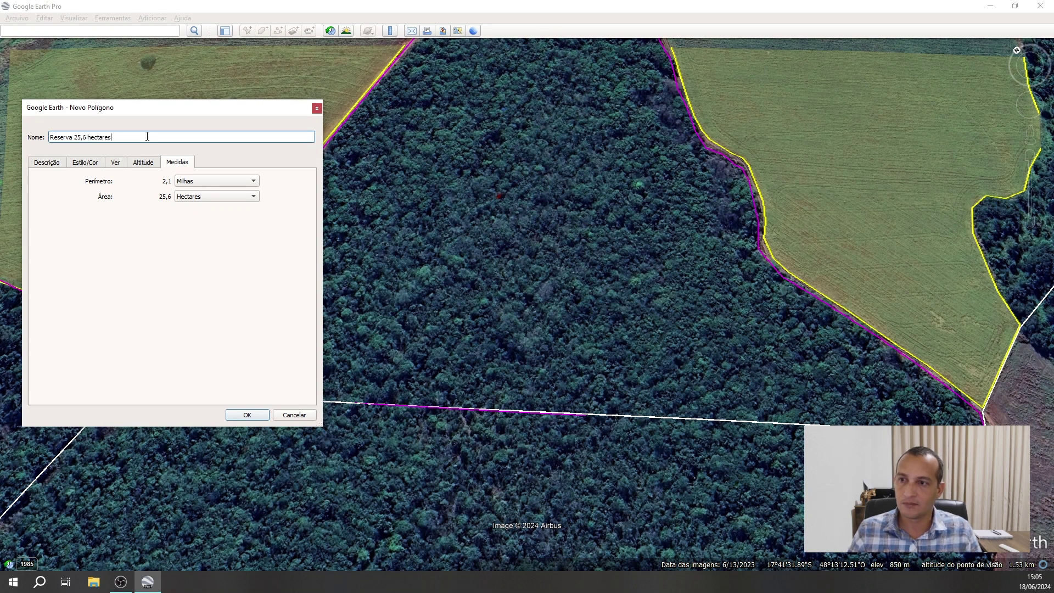
Set the polygon's area colour to the same magenta as its outline.
{"action": "left_click", "coordinate": [83, 162]}
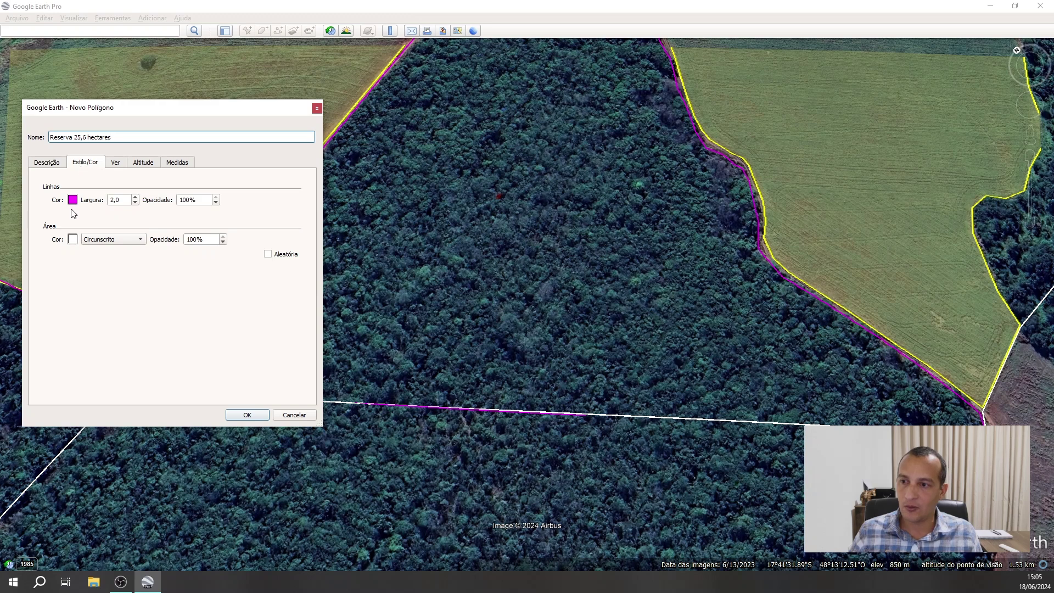
{"action": "left_click", "coordinate": [72, 239]}
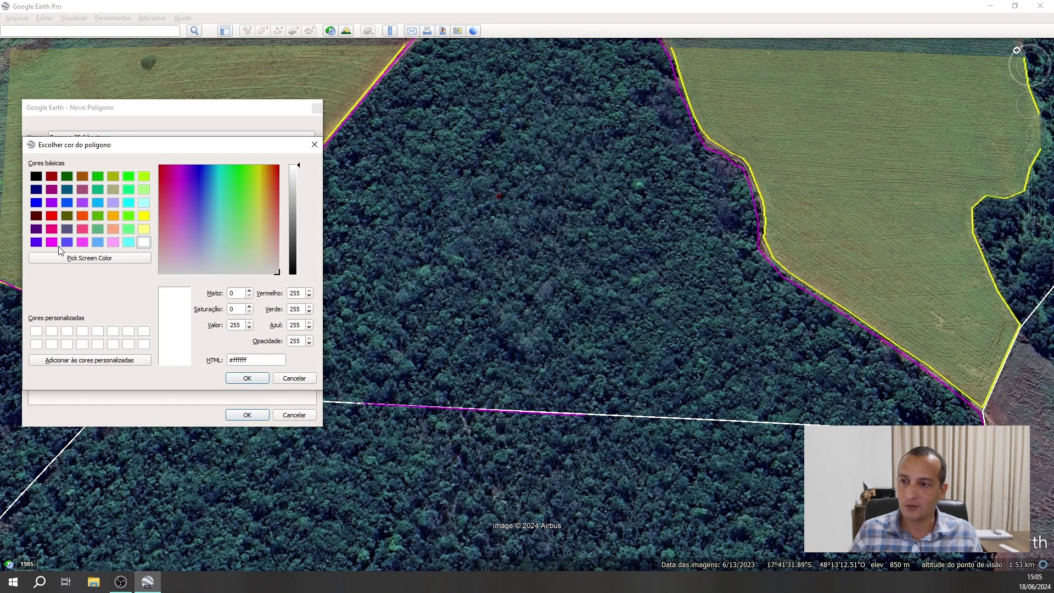
{"action": "left_click", "coordinate": [52, 242]}
{"action": "left_click", "coordinate": [247, 378]}
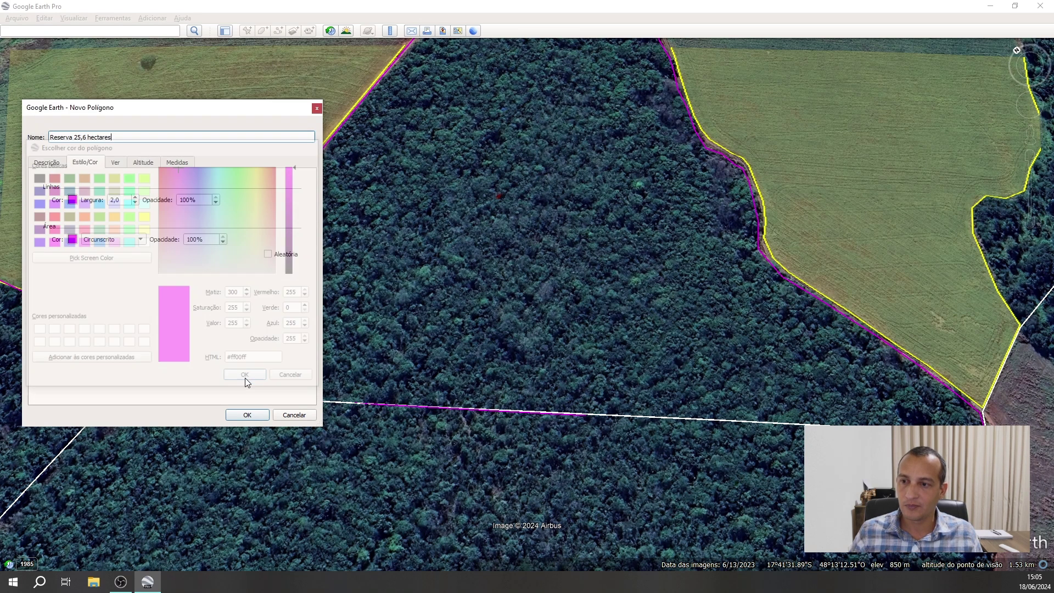
Set the polygon's altitude mode to "Presa ao solo".
{"action": "left_click", "coordinate": [144, 162]}
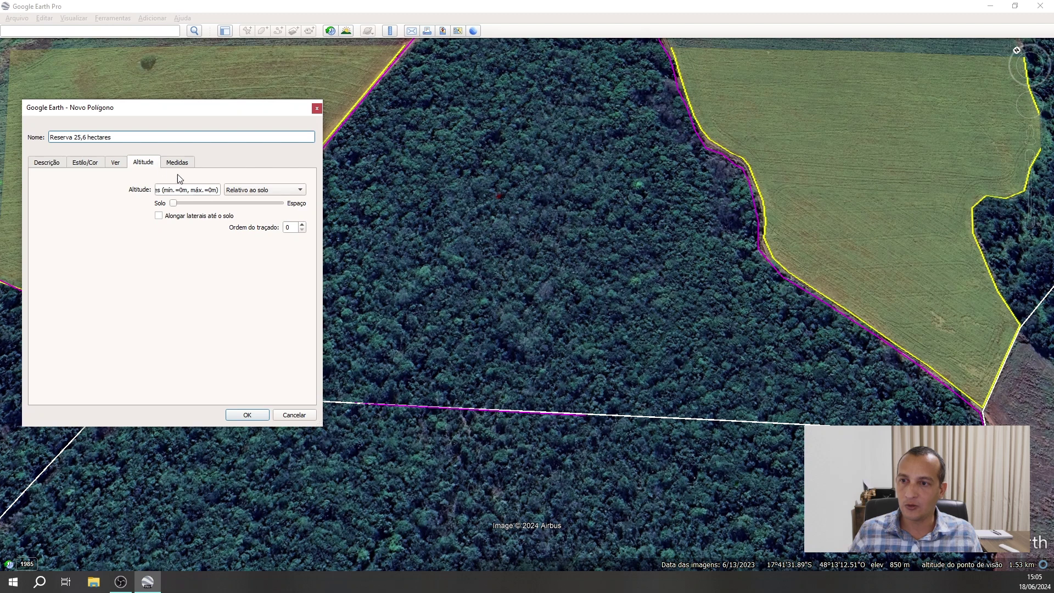
{"action": "left_click", "coordinate": [254, 191]}
{"action": "left_click", "coordinate": [253, 166]}
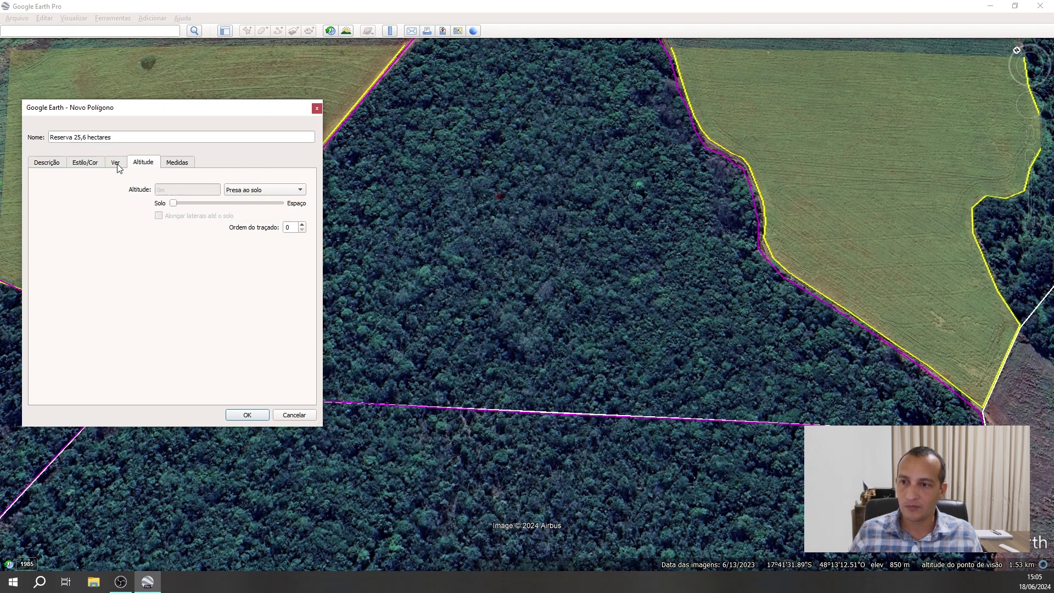
Set the polygon's area style to "Sólido+circunscrito" with 35% opacity and save the polygon.
{"action": "left_click", "coordinate": [52, 164]}
{"action": "left_click", "coordinate": [87, 162]}
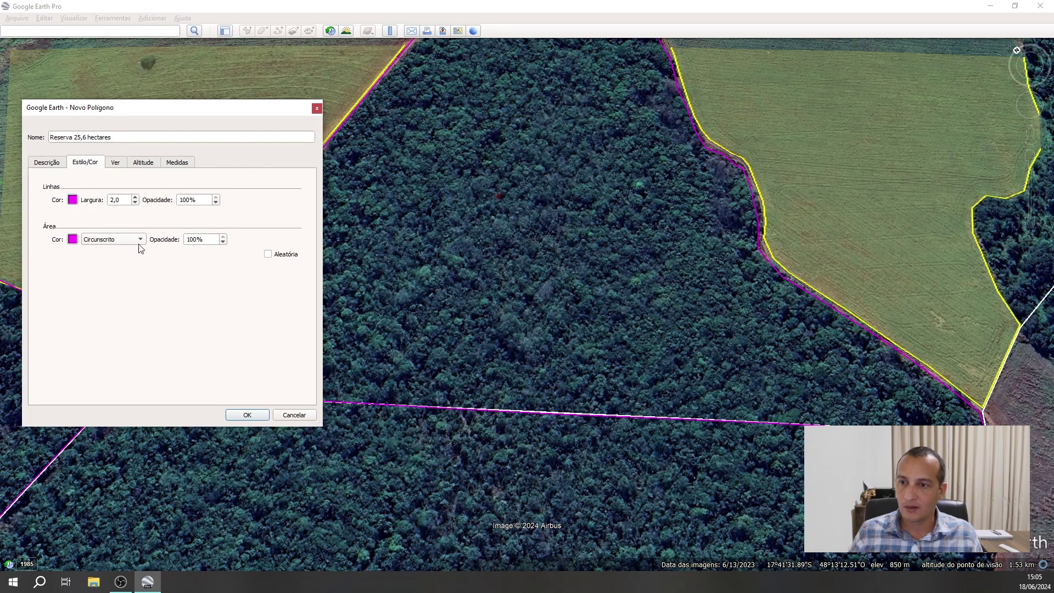
{"action": "left_click", "coordinate": [120, 241]}
{"action": "left_click", "coordinate": [121, 250]}
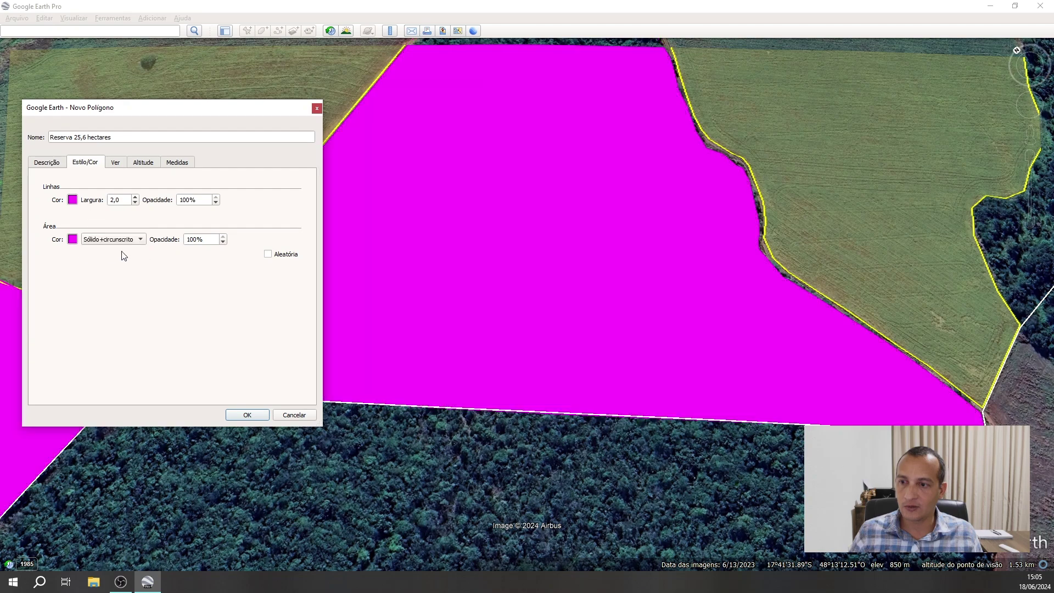
{"action": "double_click", "coordinate": [208, 241]}
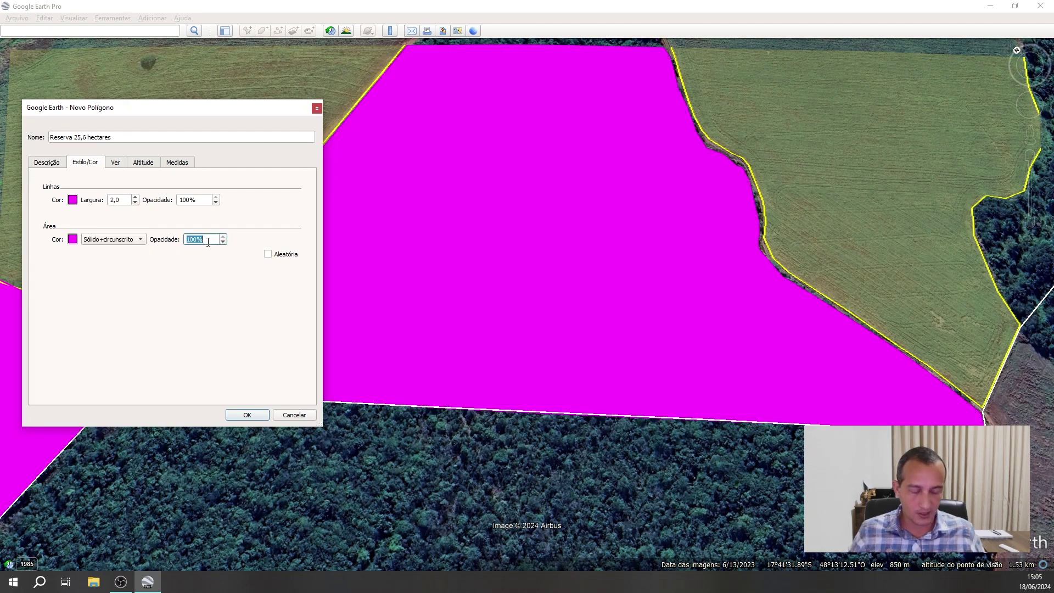
{"action": "type", "text": "35"}
{"action": "left_click", "coordinate": [247, 414]}
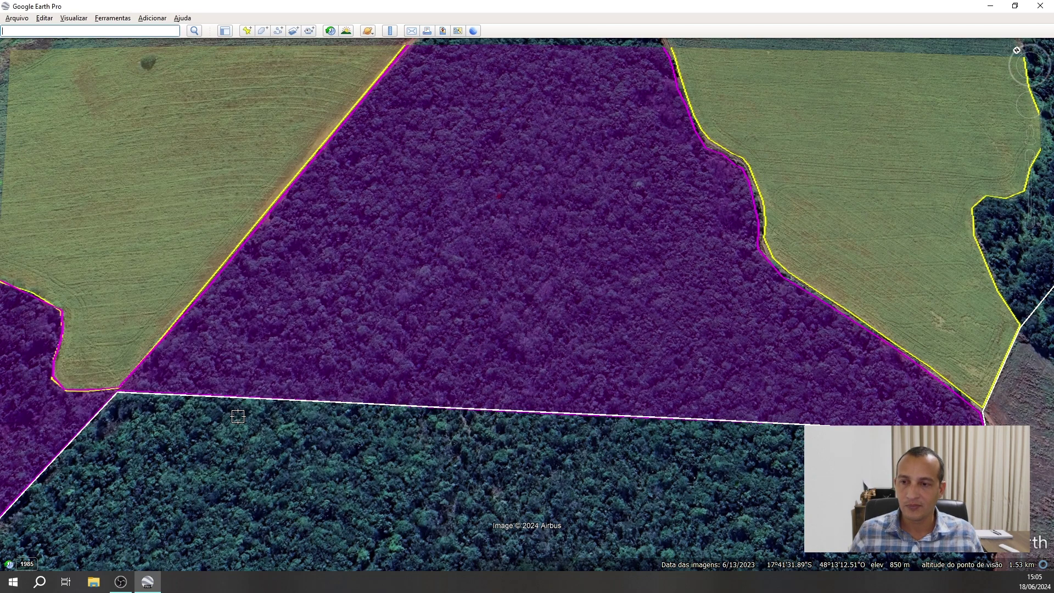
Examine the marked areas within the farm boundary and the unmarked wooded strip running between the green and yellow fields.
{"action": "scroll", "coordinate": [262, 405], "scroll_direction": "down", "scroll_amount": 5}
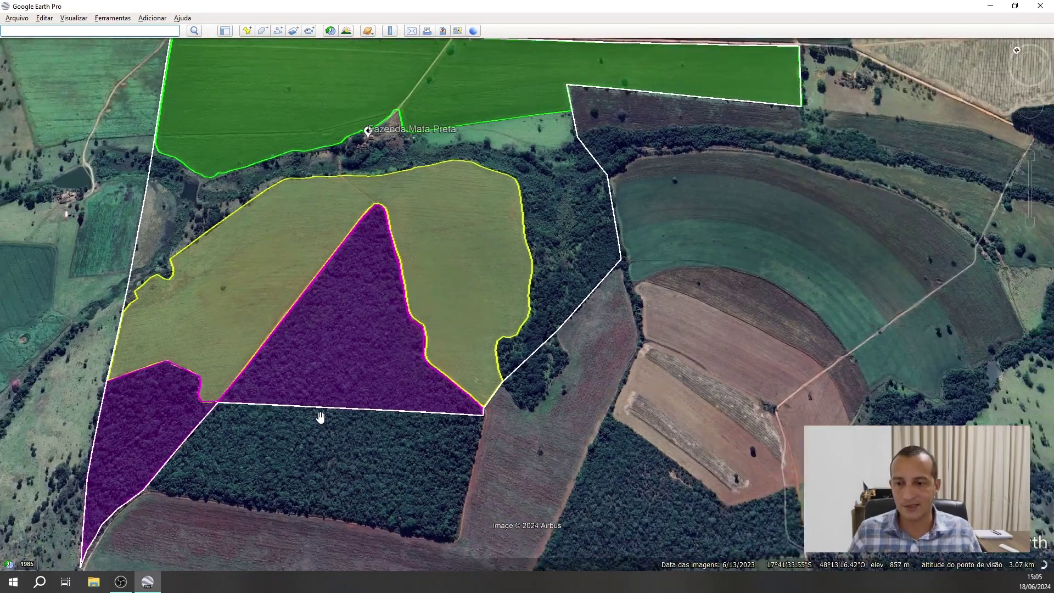
{"action": "left_click_drag", "start_coordinate": [330, 363], "coordinate": [398, 395]}
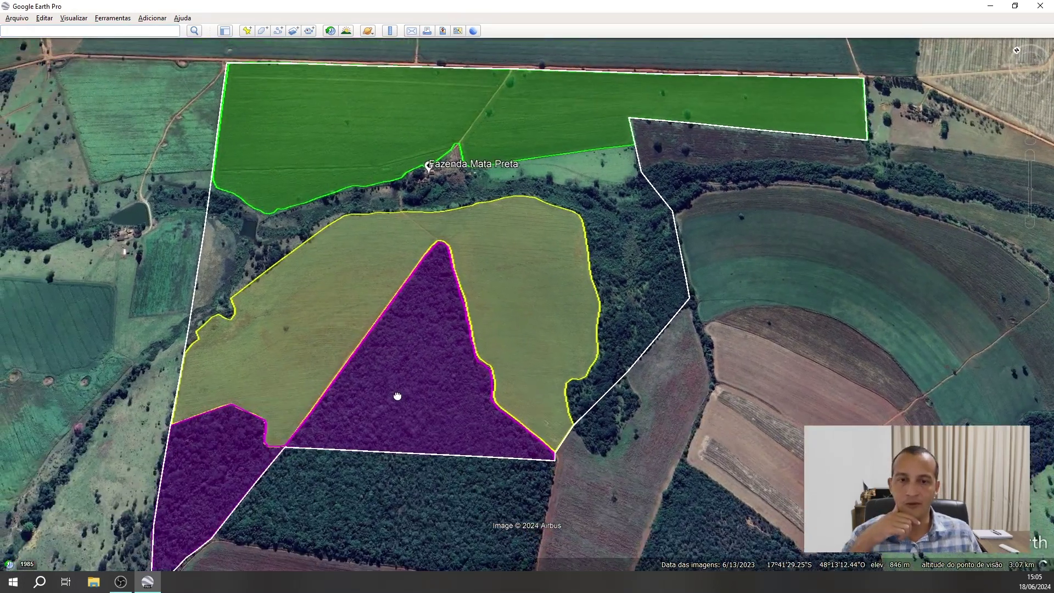
{"action": "middle_click_drag", "start_coordinate": [469, 268], "coordinate": [466, 173]}
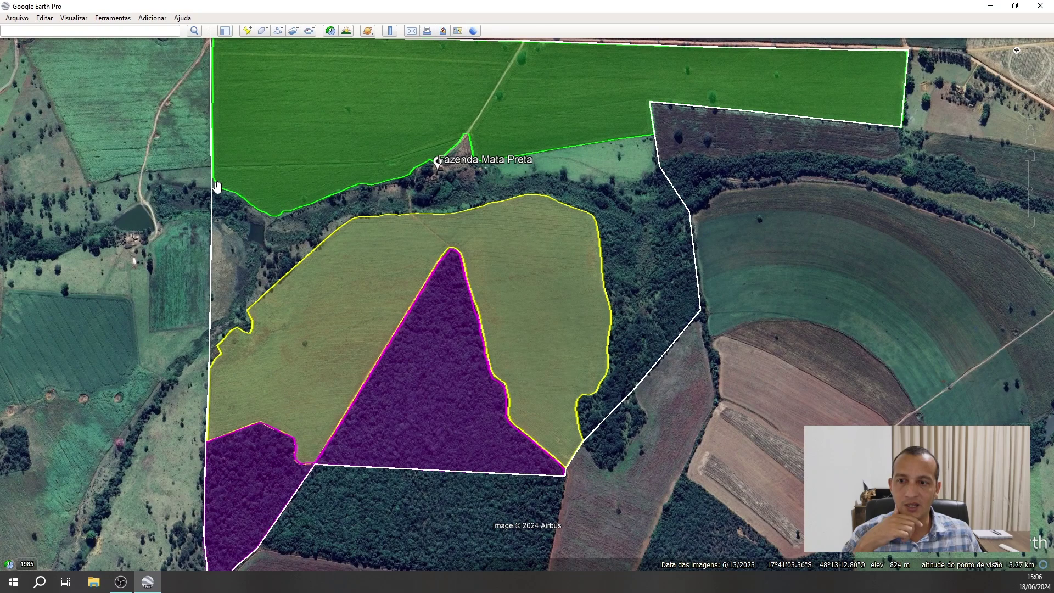
{"action": "scroll", "coordinate": [243, 205], "scroll_direction": "up", "scroll_amount": 2}
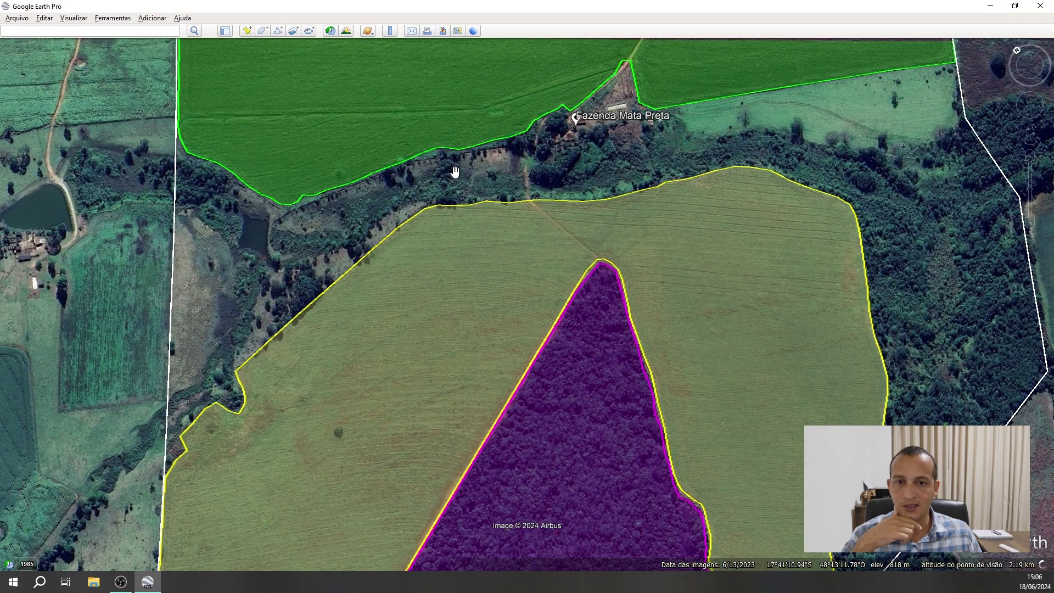
{"action": "left_click_drag", "start_coordinate": [552, 160], "coordinate": [354, 194]}
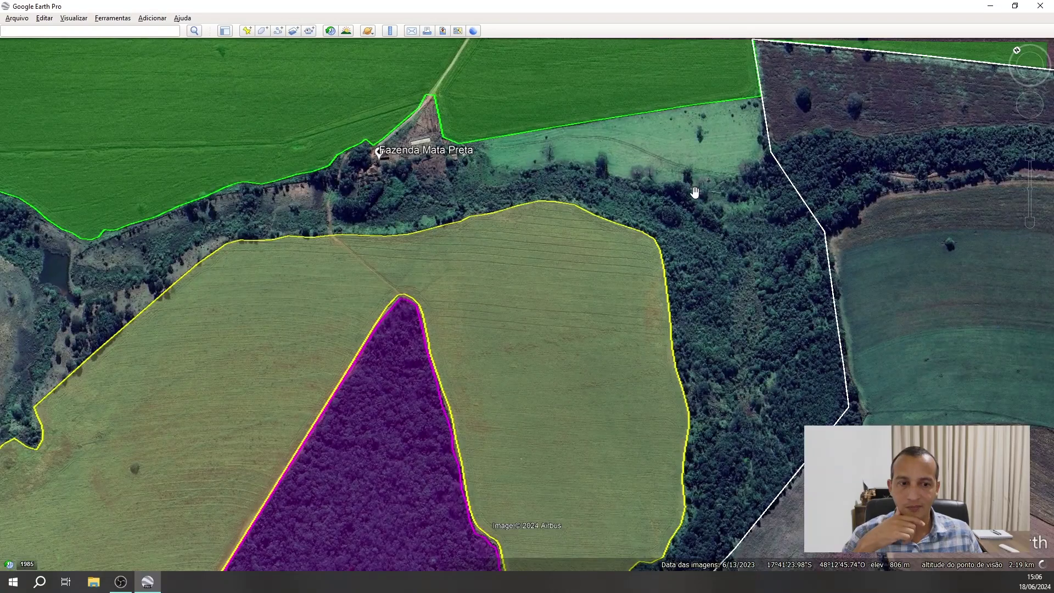
{"action": "left_click_drag", "start_coordinate": [695, 192], "coordinate": [604, 116]}
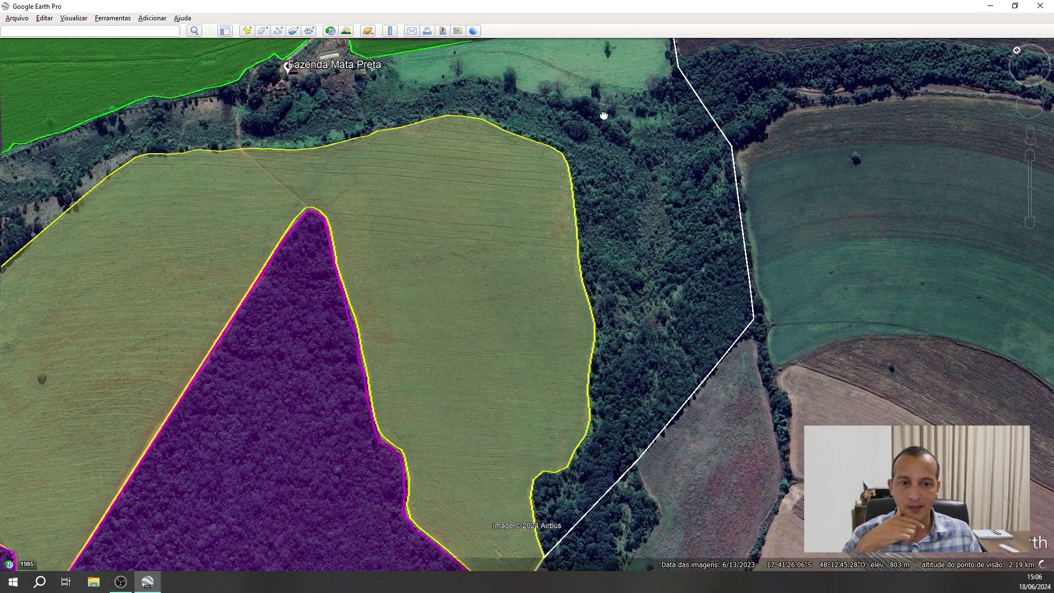
{"action": "left_click_drag", "start_coordinate": [666, 207], "coordinate": [708, 276]}
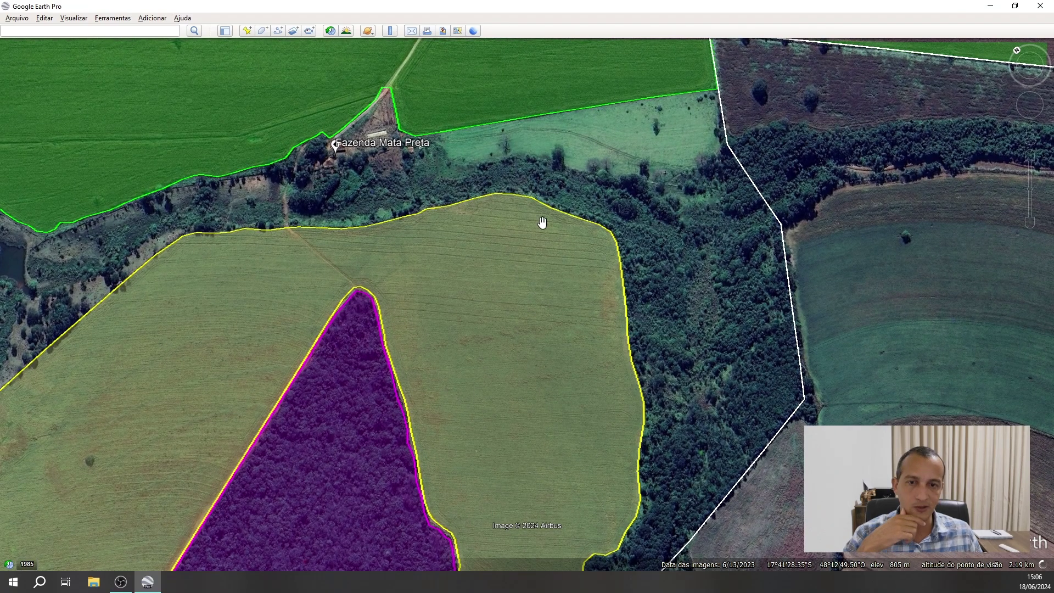
{"action": "left_click_drag", "start_coordinate": [332, 231], "coordinate": [635, 214]}
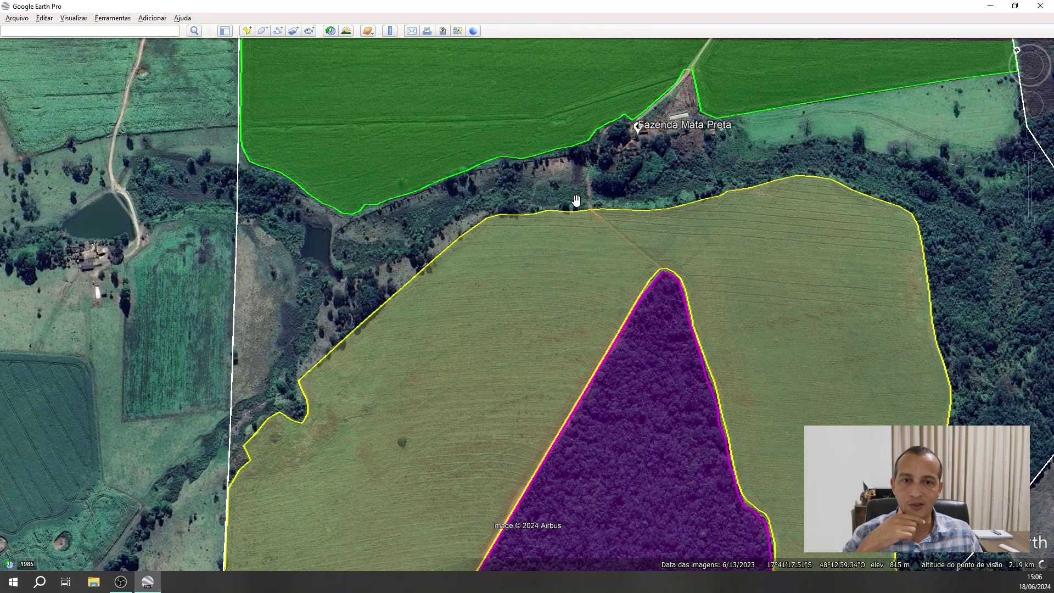
{"action": "scroll", "coordinate": [543, 162], "scroll_direction": "up", "scroll_amount": 2}
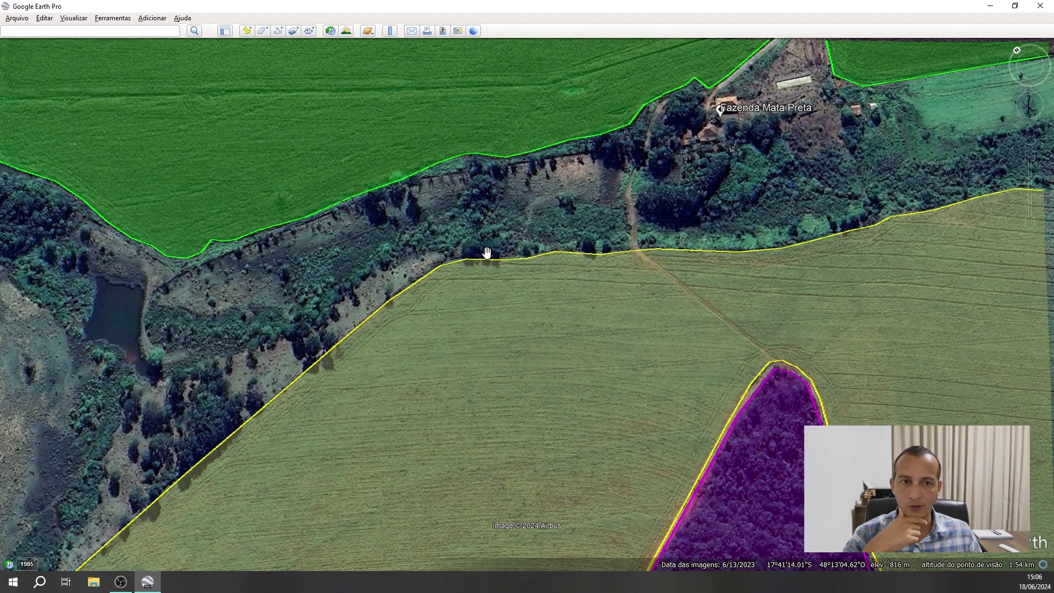
{"action": "scroll", "coordinate": [486, 252], "scroll_direction": "down", "scroll_amount": 1}
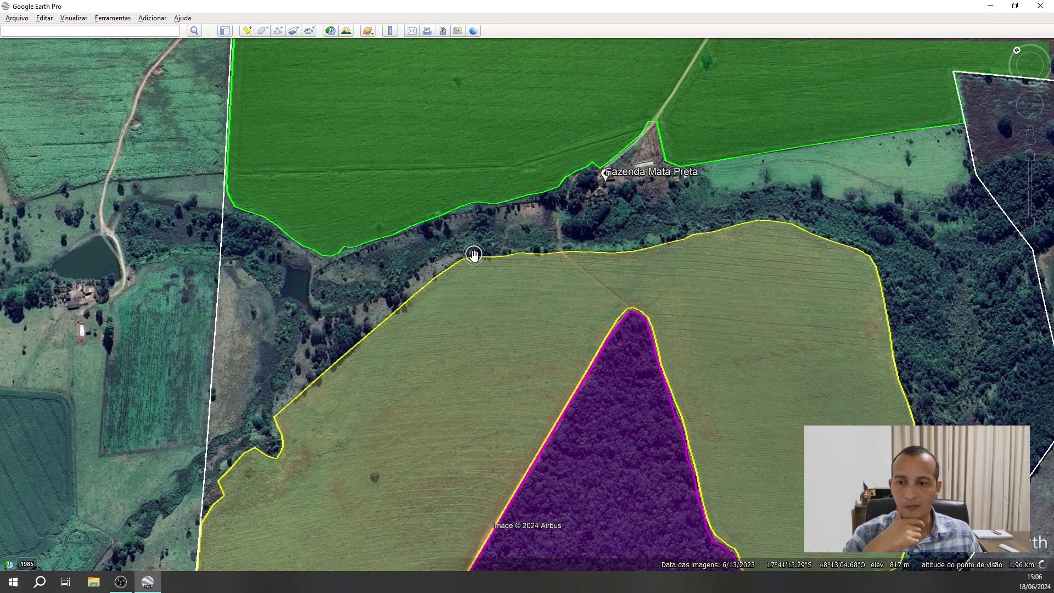
{"action": "scroll", "coordinate": [474, 254], "scroll_direction": "down", "scroll_amount": 1}
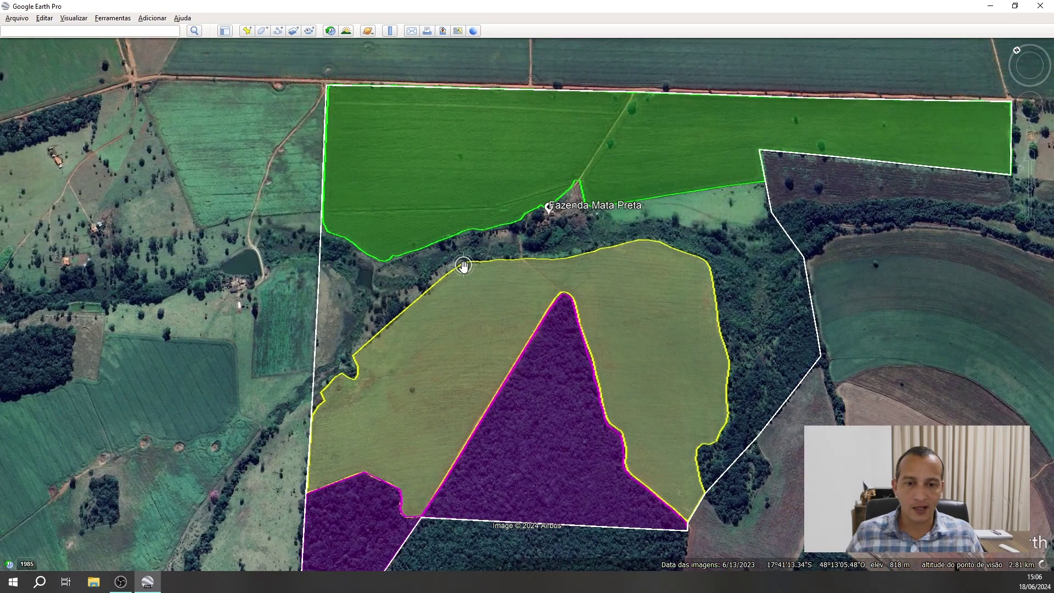
{"action": "scroll", "coordinate": [464, 266], "scroll_direction": "down", "scroll_amount": 3}
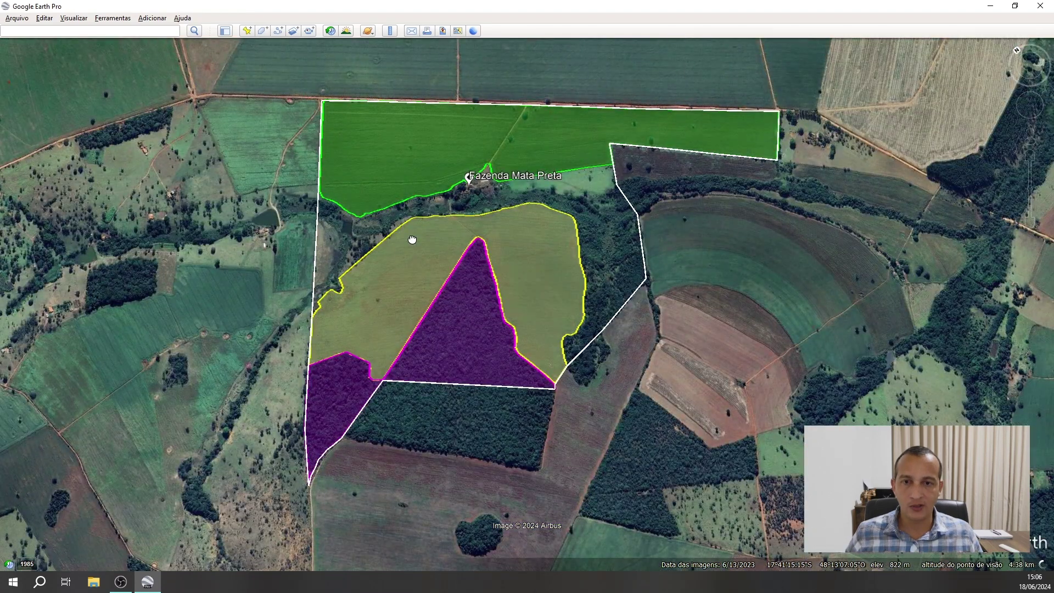
{"action": "scroll", "coordinate": [412, 240], "scroll_direction": "up", "scroll_amount": 2}
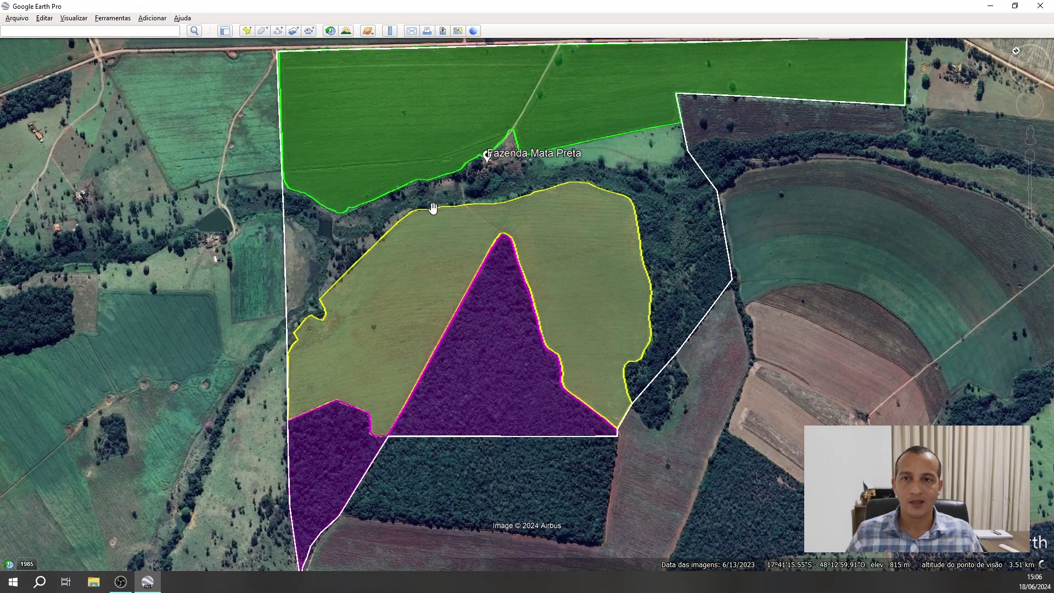
{"action": "left_click_drag", "start_coordinate": [433, 208], "coordinate": [410, 251]}
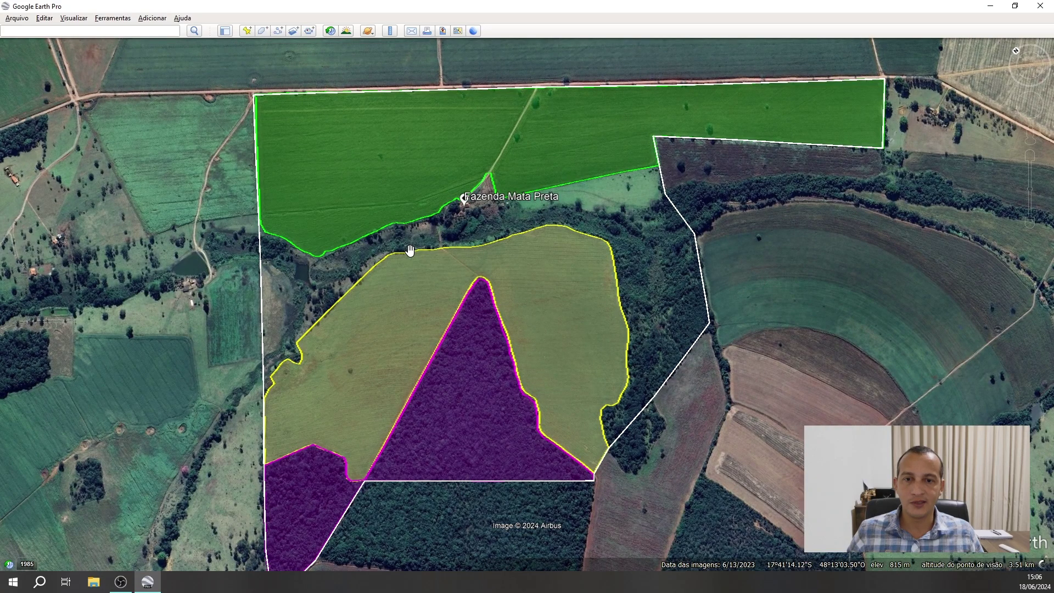
Add a placemark with the green diamond marker icon and position it on the western part of the green field.
{"action": "left_click", "coordinate": [246, 31]}
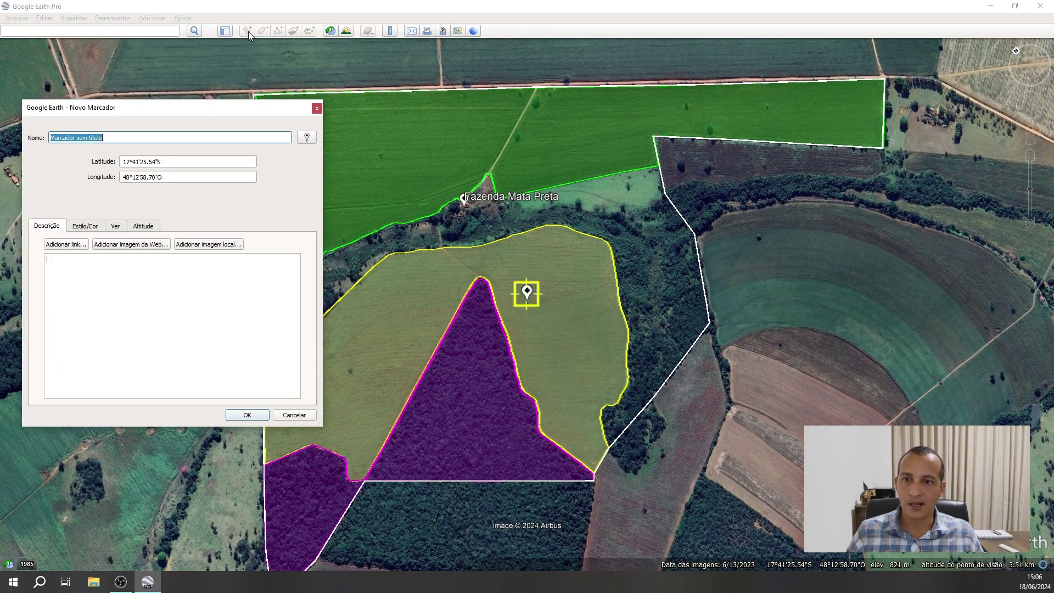
{"action": "left_click", "coordinate": [307, 136]}
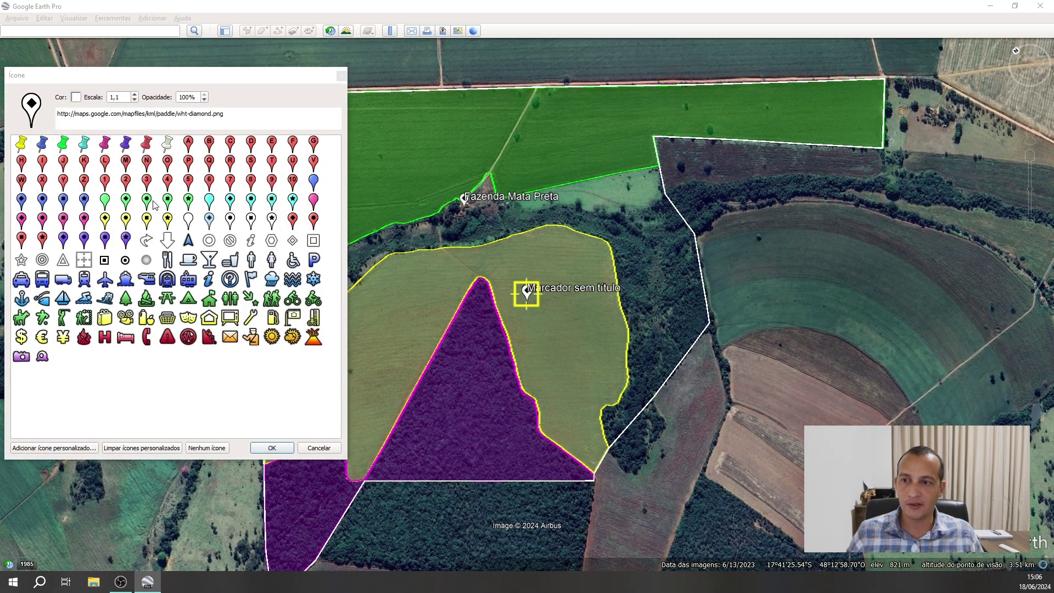
{"action": "left_click", "coordinate": [126, 200]}
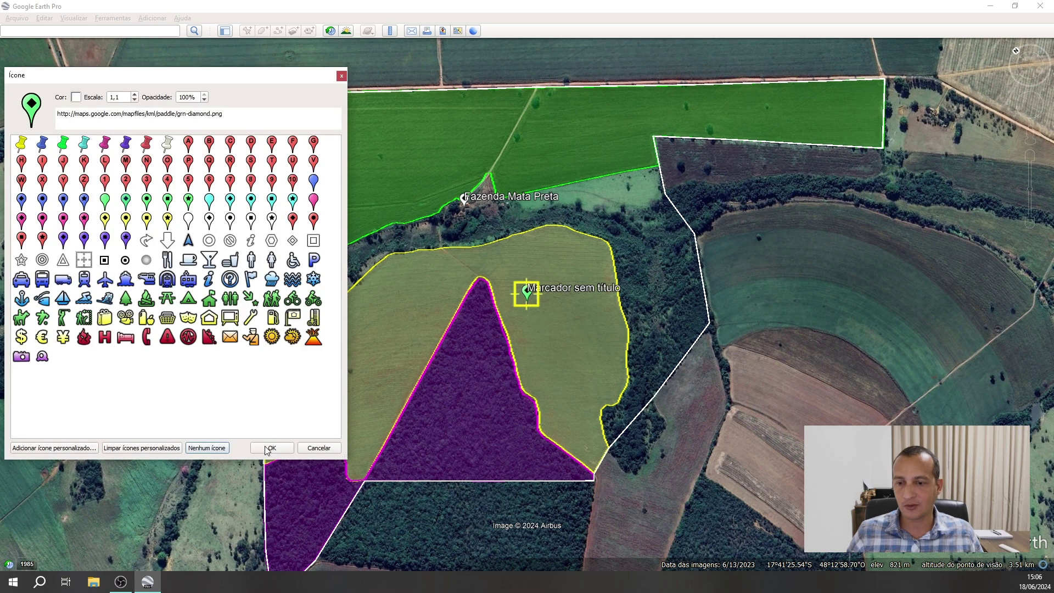
{"action": "left_click", "coordinate": [270, 447]}
{"action": "left_click", "coordinate": [509, 182]}
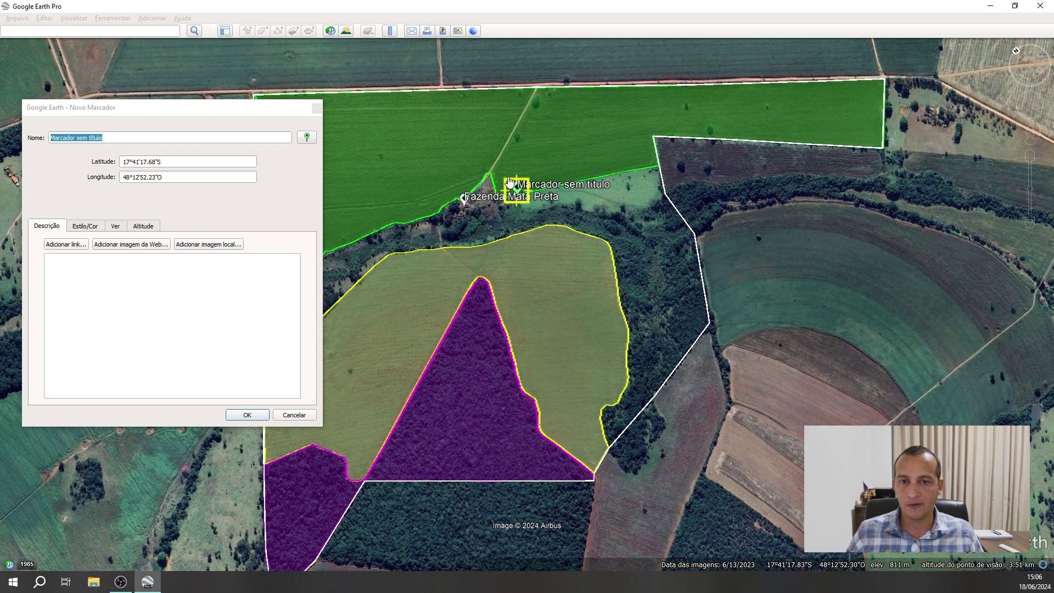
{"action": "left_click_drag", "start_coordinate": [510, 183], "coordinate": [413, 111]}
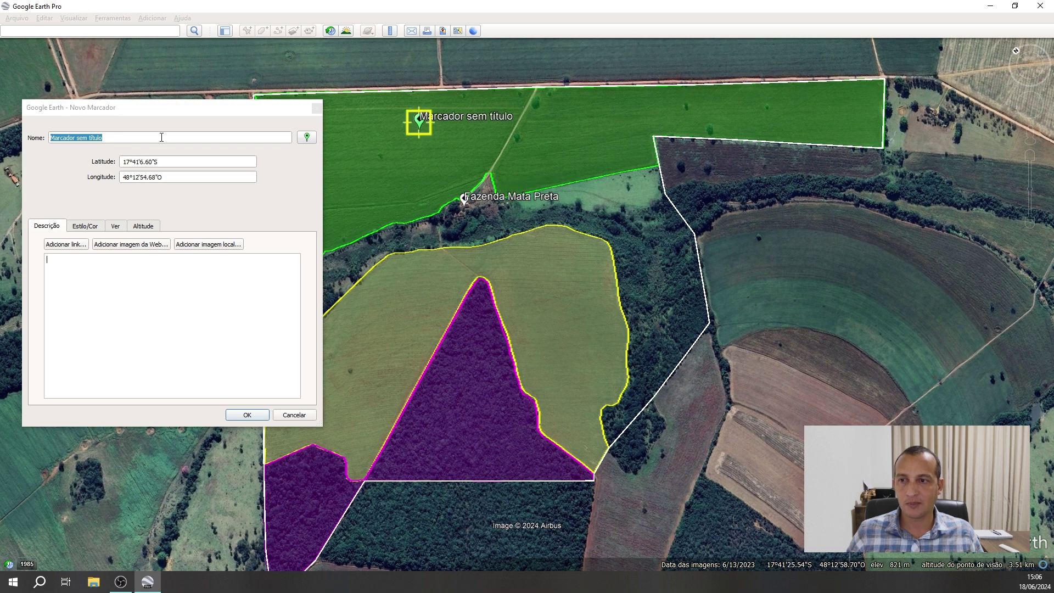
Name the green field's placemark "1 gleba" and save it.
{"action": "left_click", "coordinate": [161, 137]}
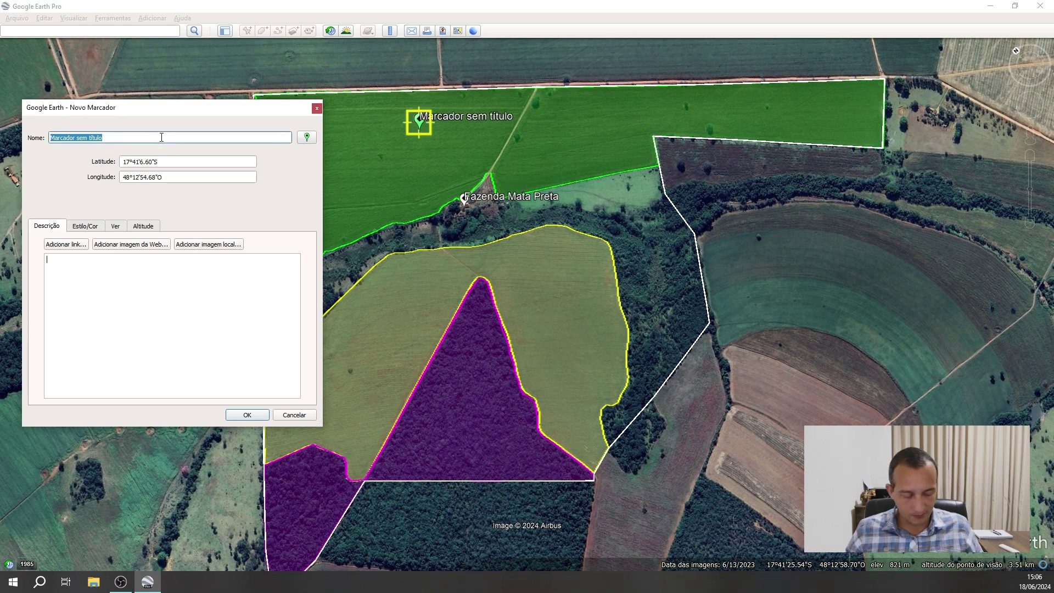
{"action": "type", "text": "1"}
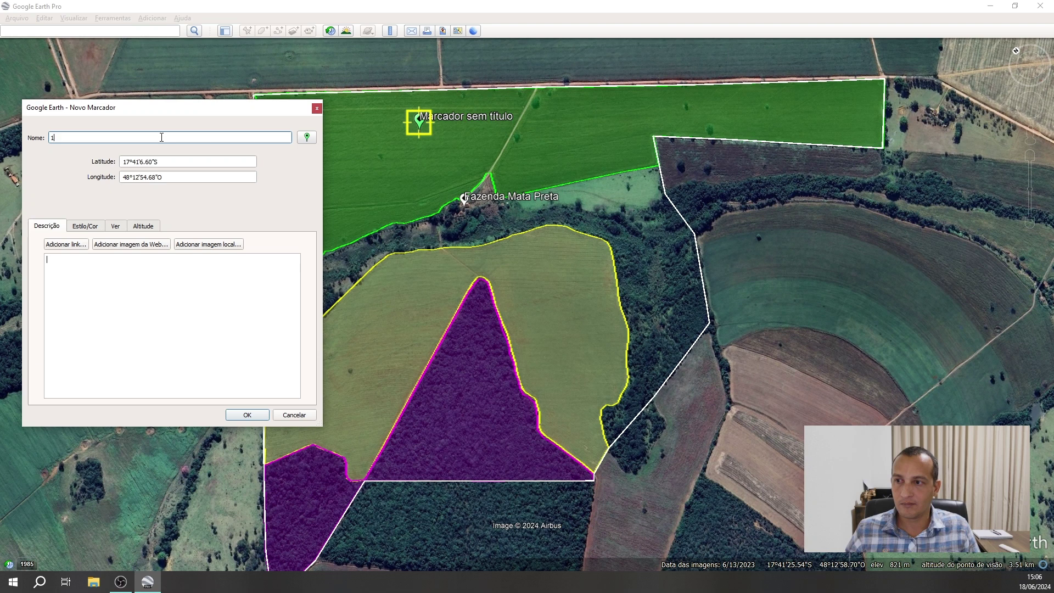
{"action": "type", "text": " gleba"}
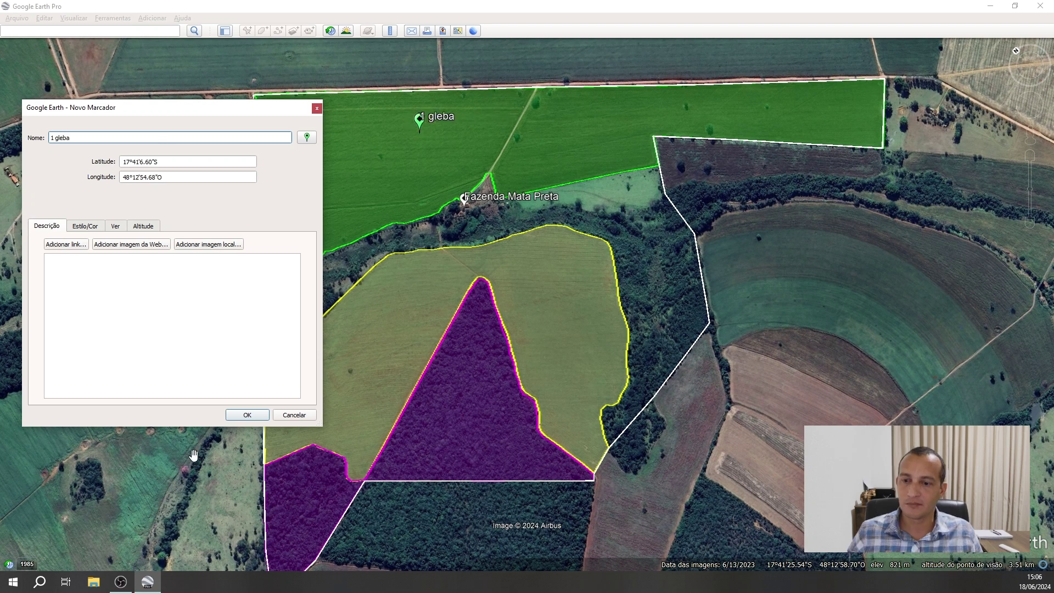
{"action": "left_click", "coordinate": [241, 413]}
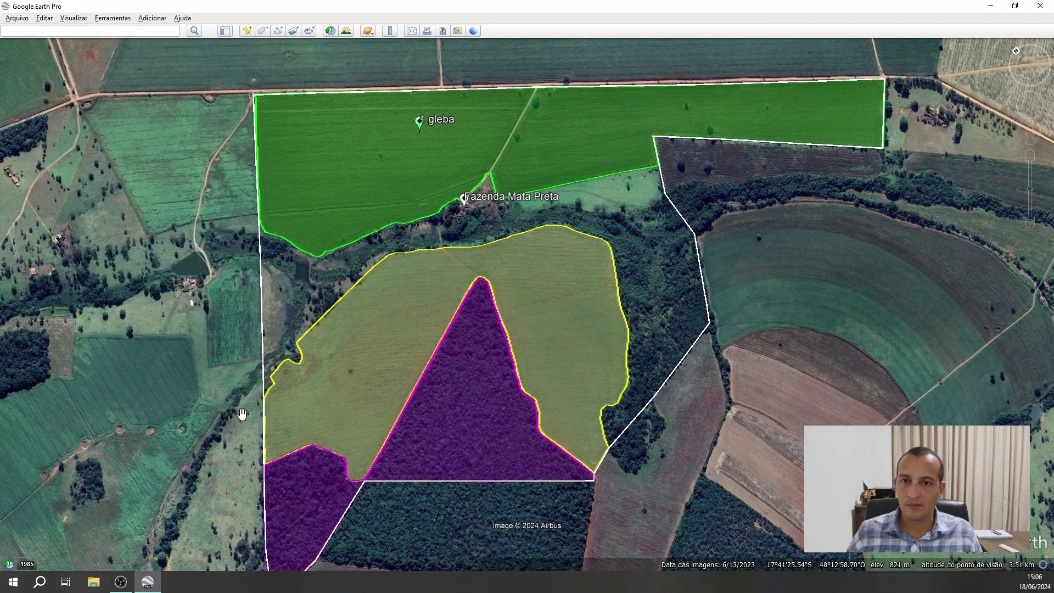
Add a placemark with the yellow star icon on the western part of the yellow field, name it "2 gleba" and save it.
{"action": "left_click", "coordinate": [247, 31]}
{"action": "left_click_drag", "start_coordinate": [526, 293], "coordinate": [397, 310]}
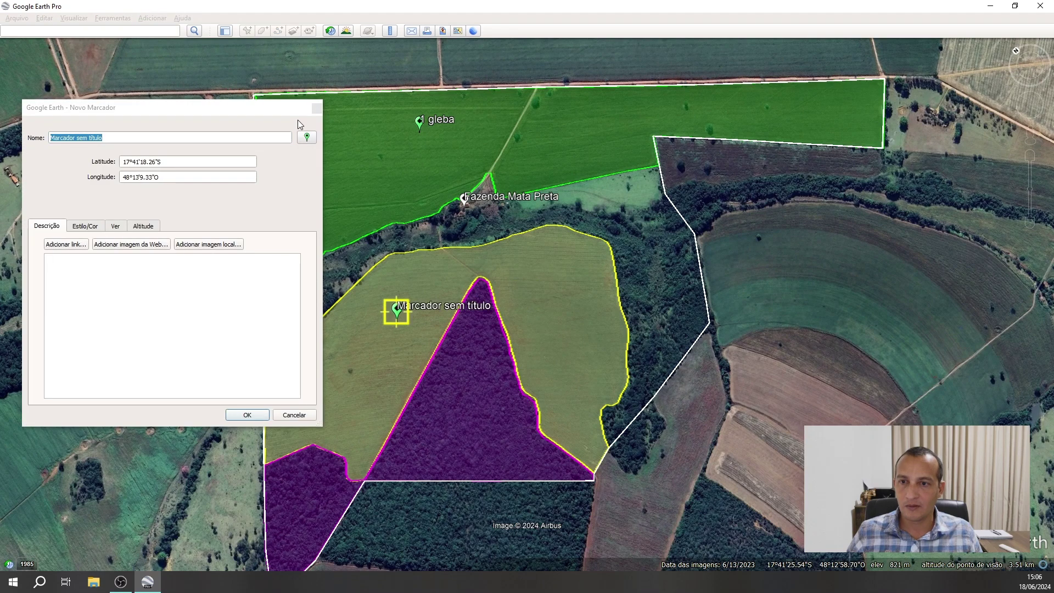
{"action": "left_click", "coordinate": [307, 136]}
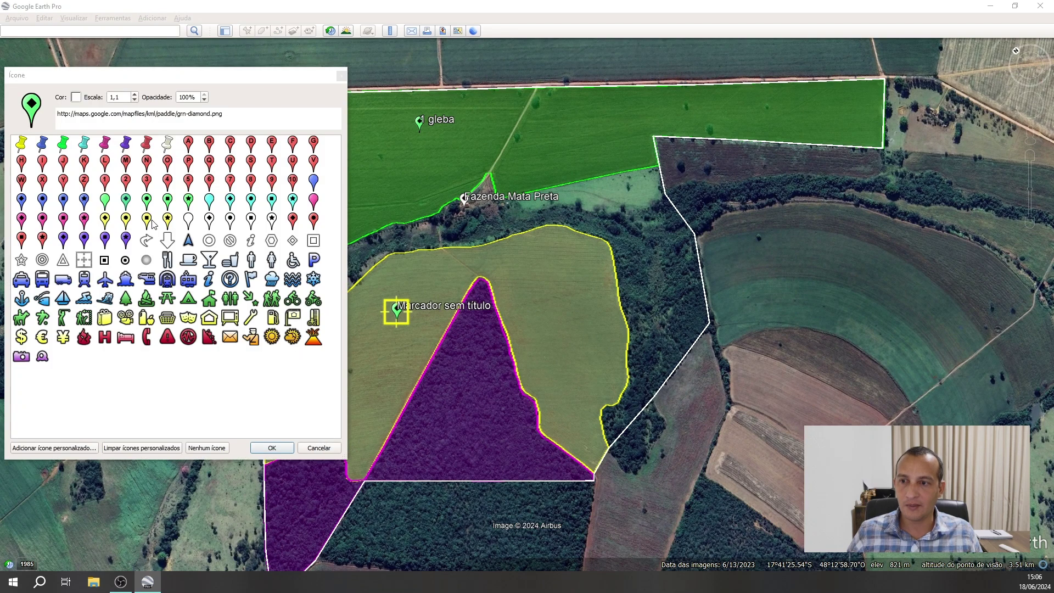
{"action": "left_click", "coordinate": [167, 220]}
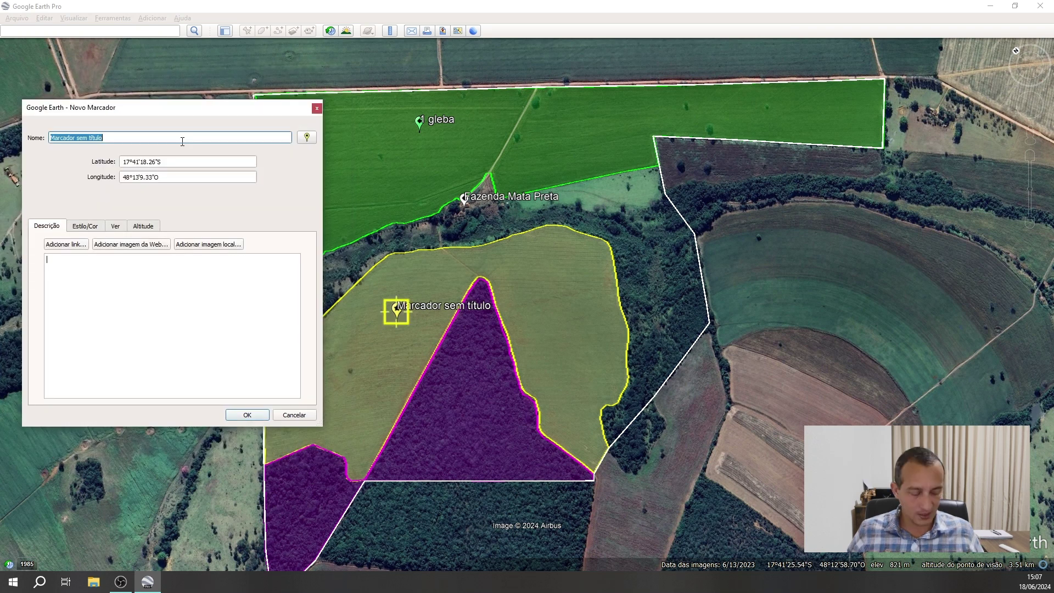
{"action": "type", "text": "2 gleba"}
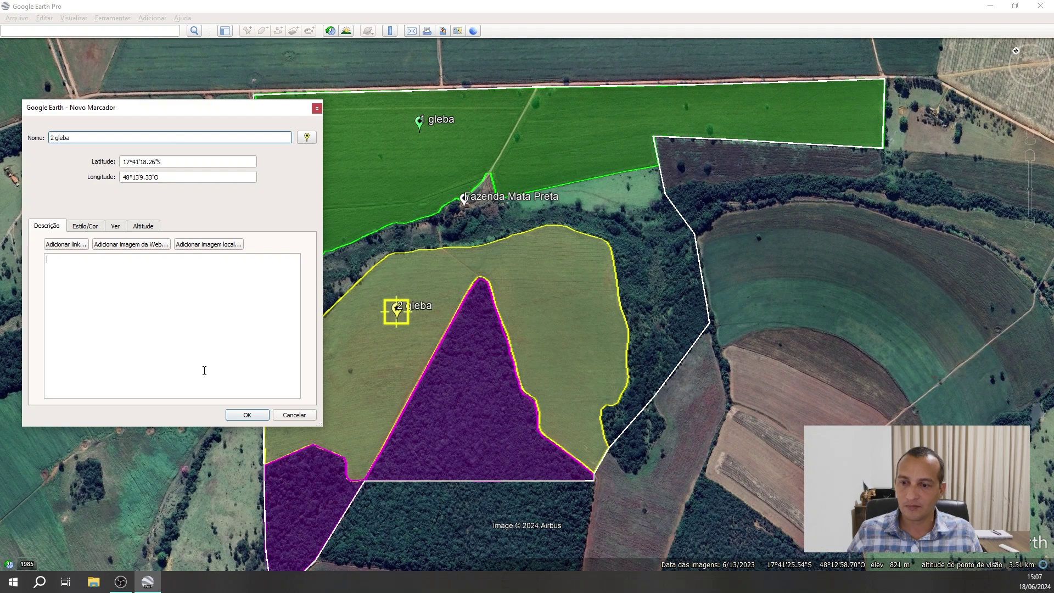
{"action": "left_click", "coordinate": [242, 415]}
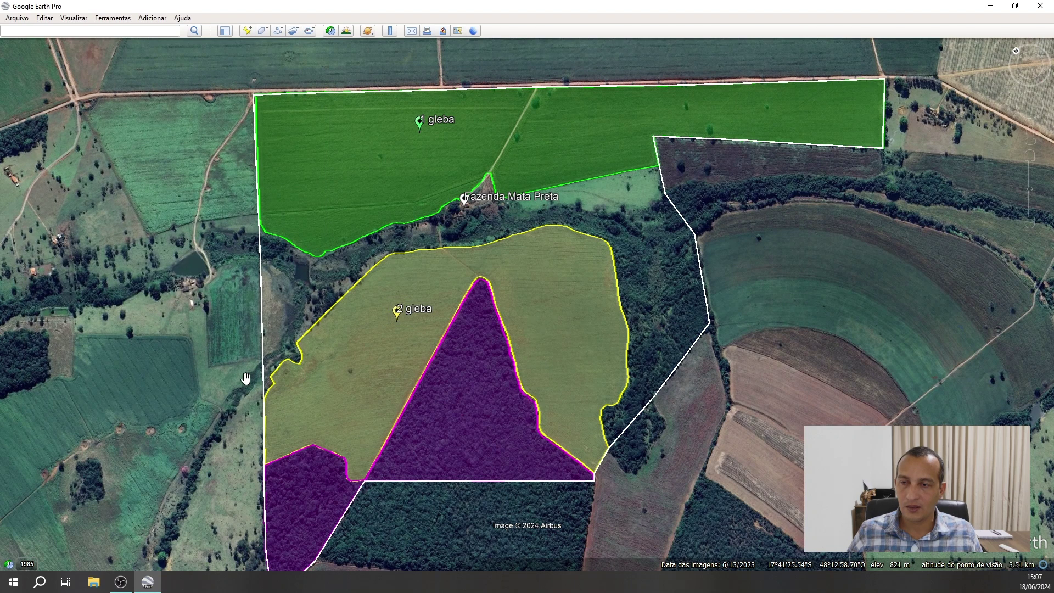
Add a placemark inside the magenta triangular forest area and give it the blue star marker icon.
{"action": "left_click", "coordinate": [247, 32]}
{"action": "left_click_drag", "start_coordinate": [536, 297], "coordinate": [479, 407]}
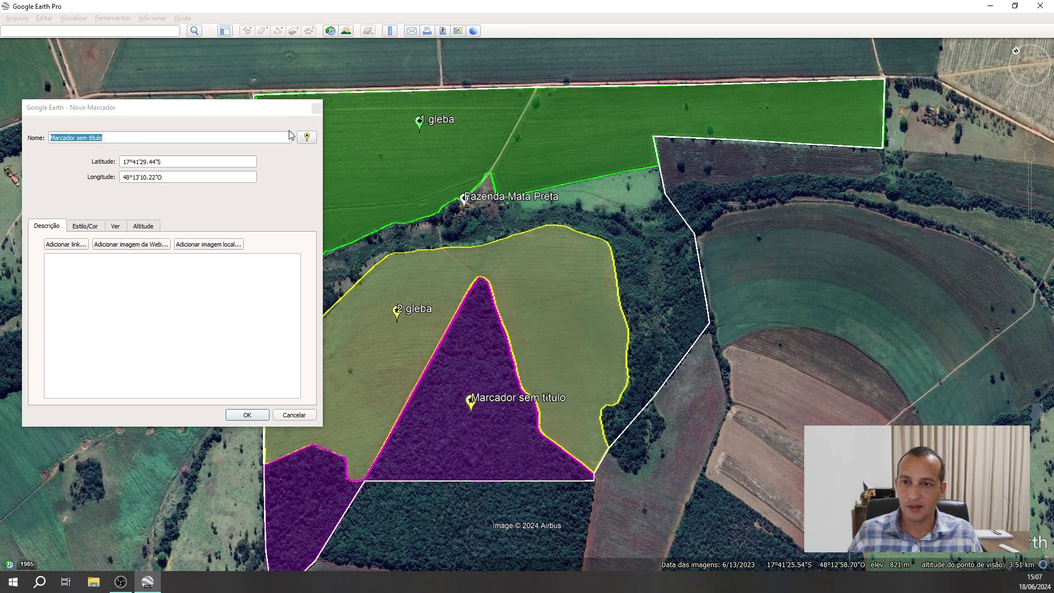
{"action": "left_click", "coordinate": [307, 137]}
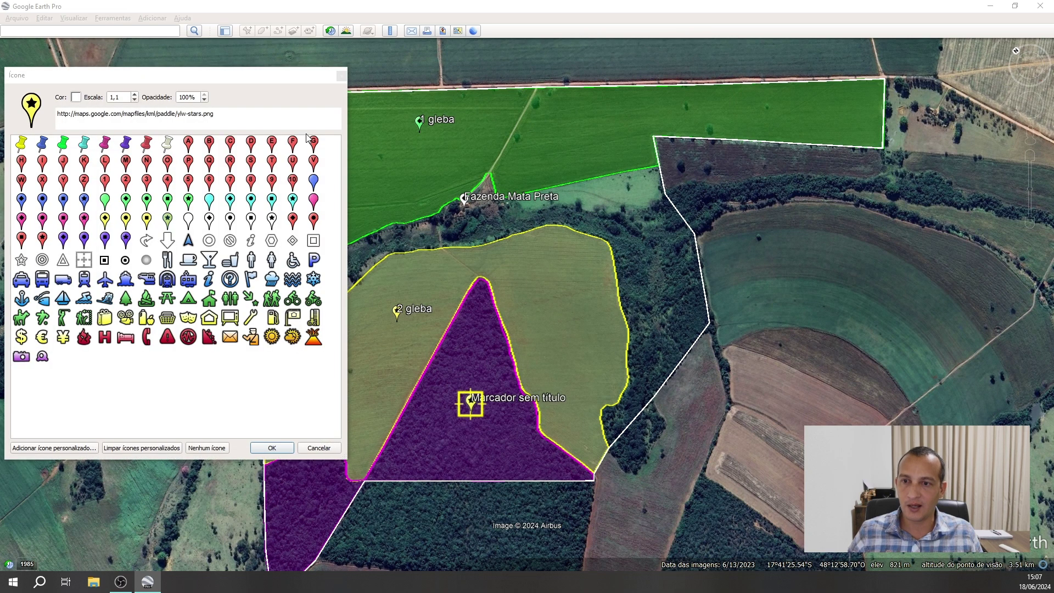
{"action": "left_click", "coordinate": [313, 181]}
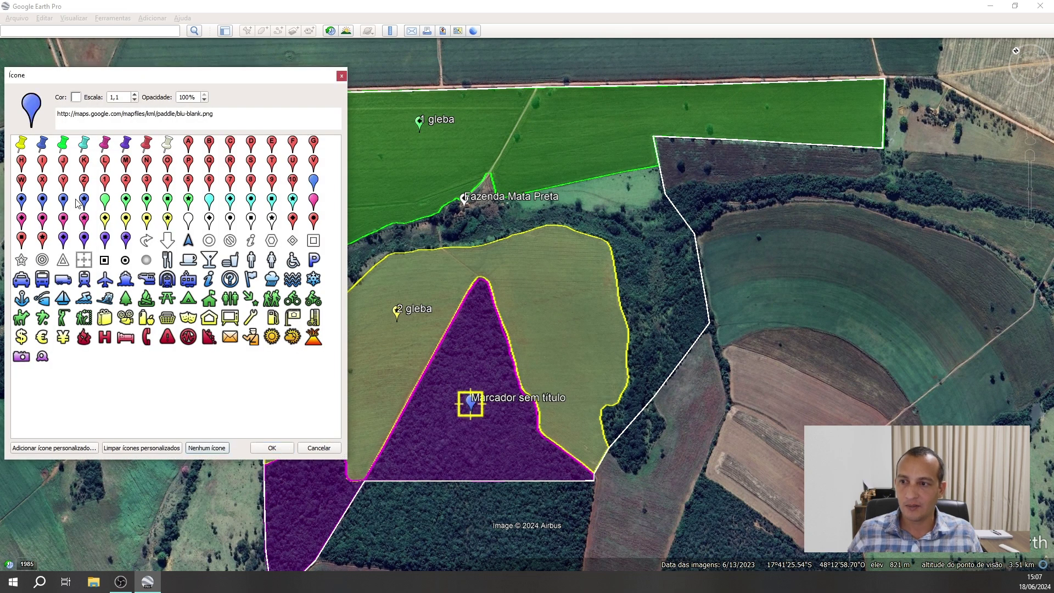
{"action": "left_click", "coordinate": [83, 201]}
{"action": "left_click", "coordinate": [271, 447]}
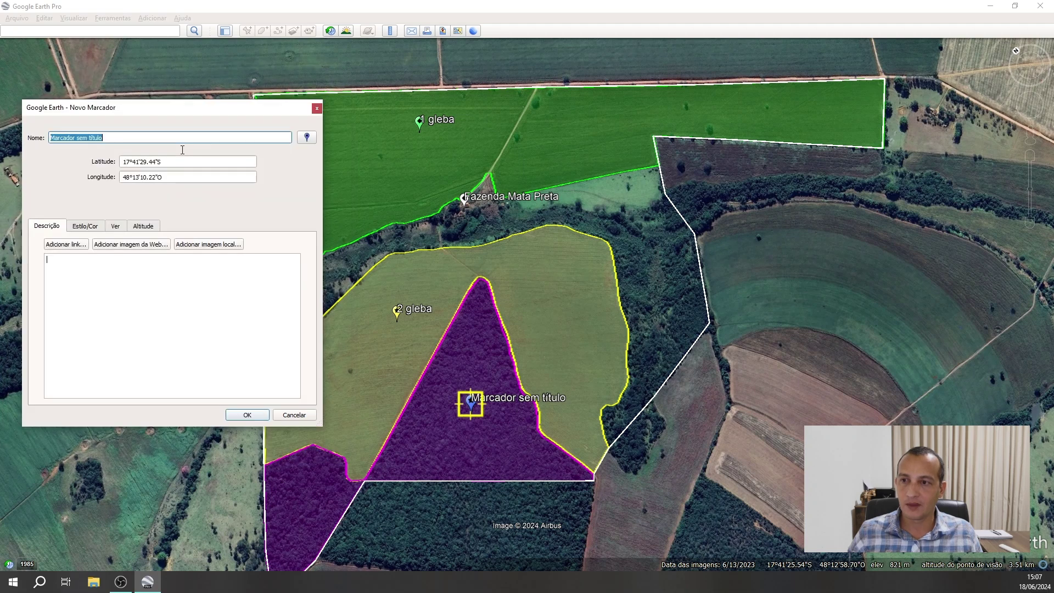
Name the forest area's placemark "Reserva" and save it.
{"action": "type", "text": "Re"}
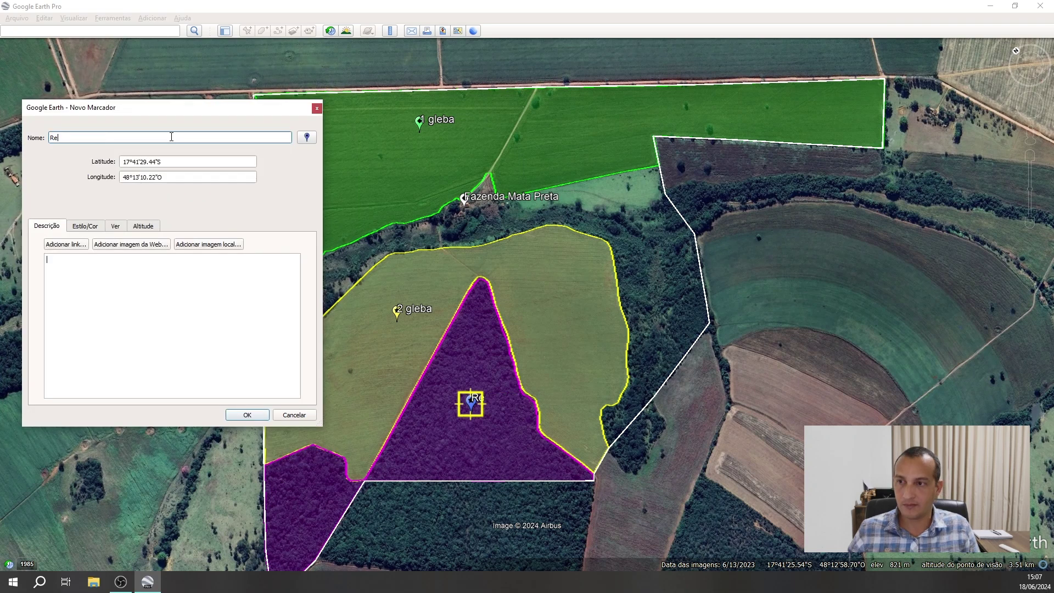
{"action": "type", "text": "serva"}
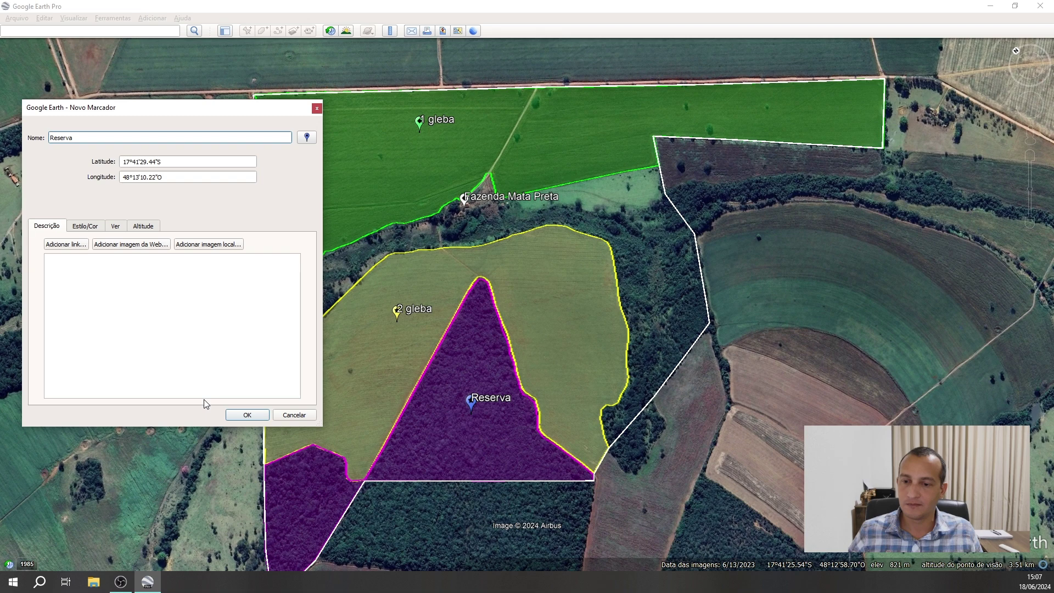
{"action": "left_click", "coordinate": [247, 415]}
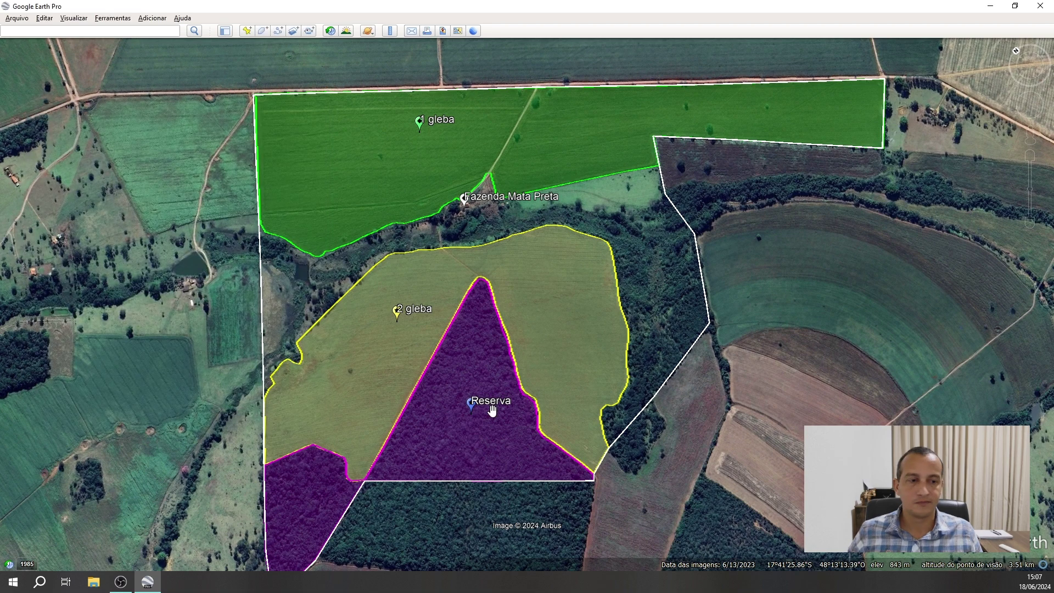
Trace a 3D polygon of about 4.2 hectares around the light-green pasture between the farmhouse, green field, tree line and eastern farm boundary.
{"action": "scroll", "coordinate": [418, 115], "scroll_direction": "down", "scroll_amount": 2}
{"action": "scroll", "coordinate": [494, 170], "scroll_direction": "up", "scroll_amount": 1}
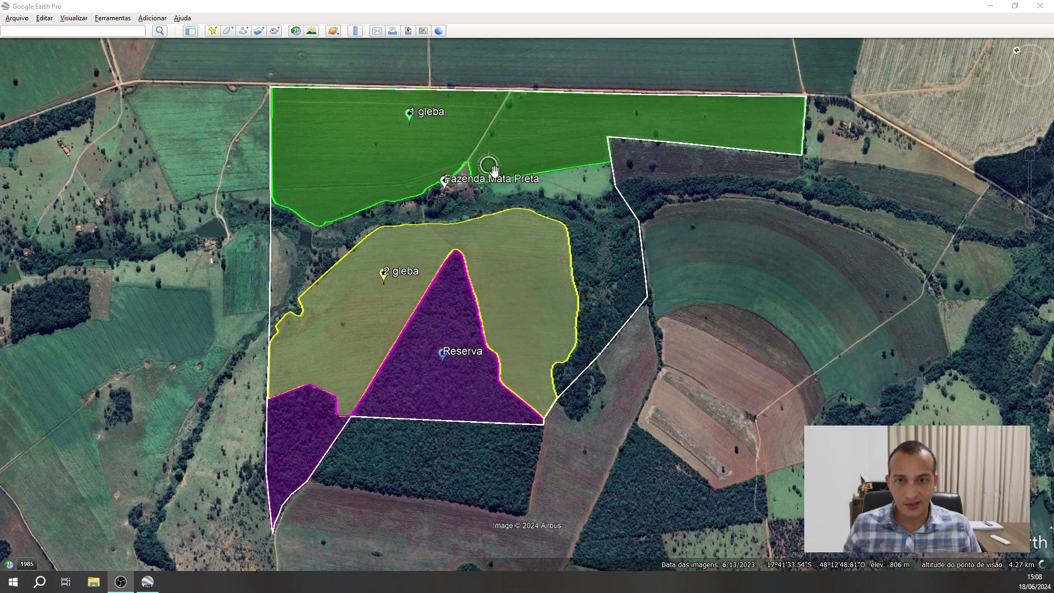
{"action": "scroll", "coordinate": [495, 170], "scroll_direction": "up", "scroll_amount": 4}
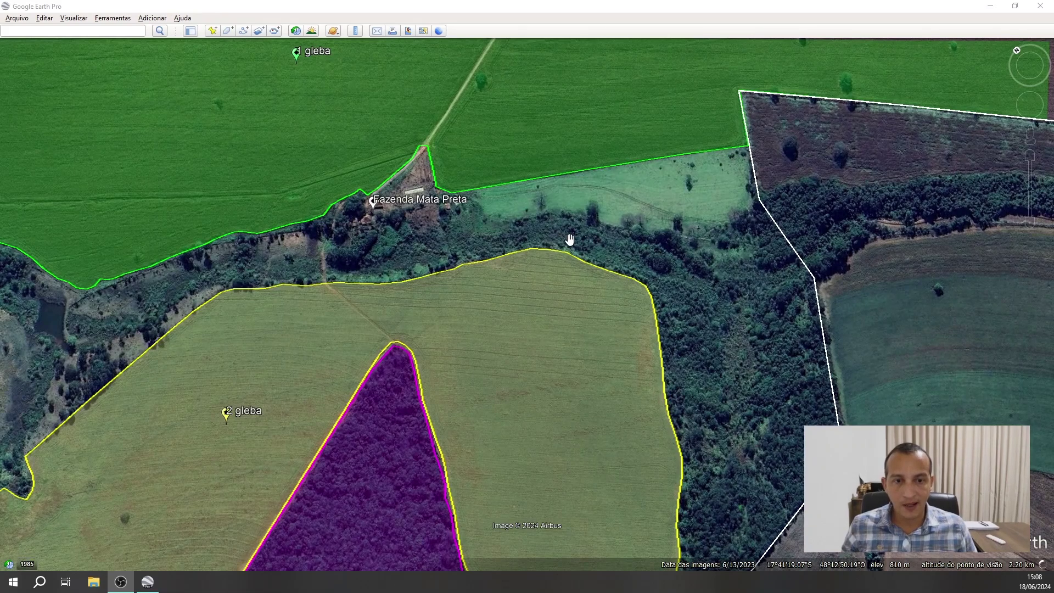
{"action": "left_click_drag", "start_coordinate": [570, 240], "coordinate": [527, 270]}
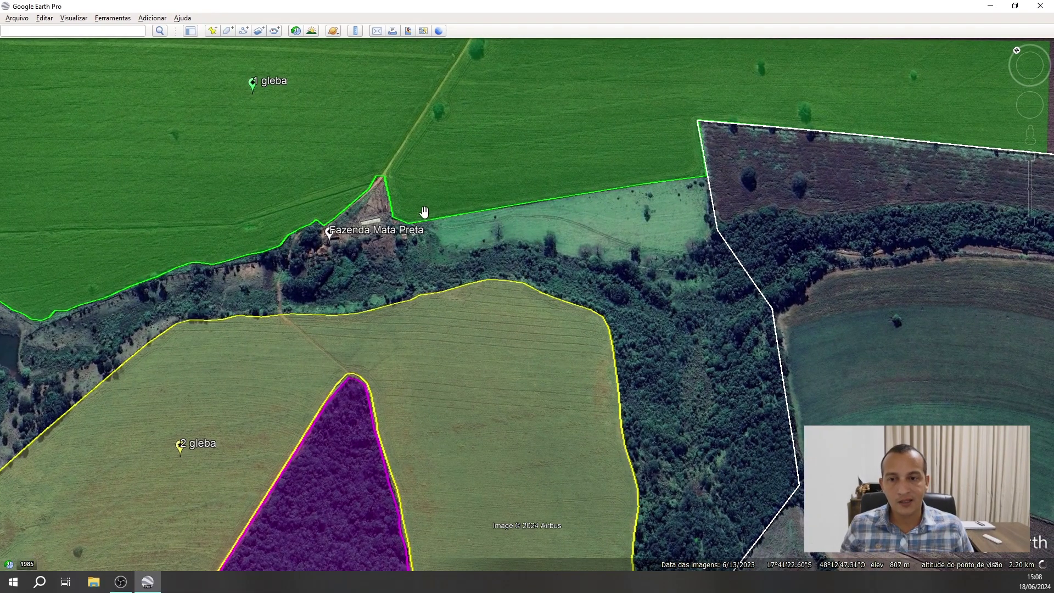
{"action": "left_click", "coordinate": [355, 31]}
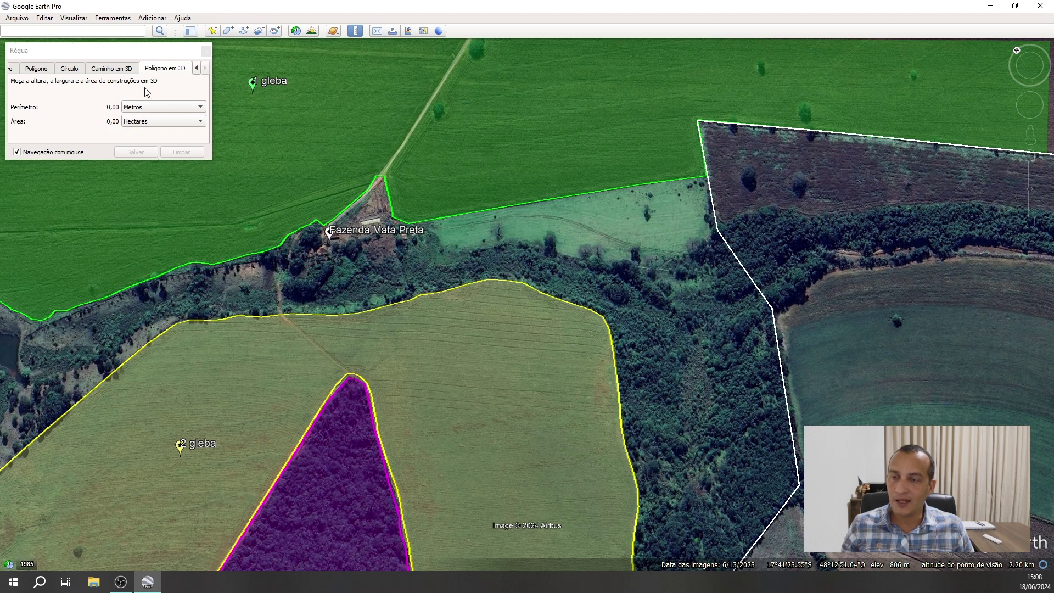
{"action": "left_click", "coordinate": [413, 223]}
{"action": "left_click", "coordinate": [416, 253]}
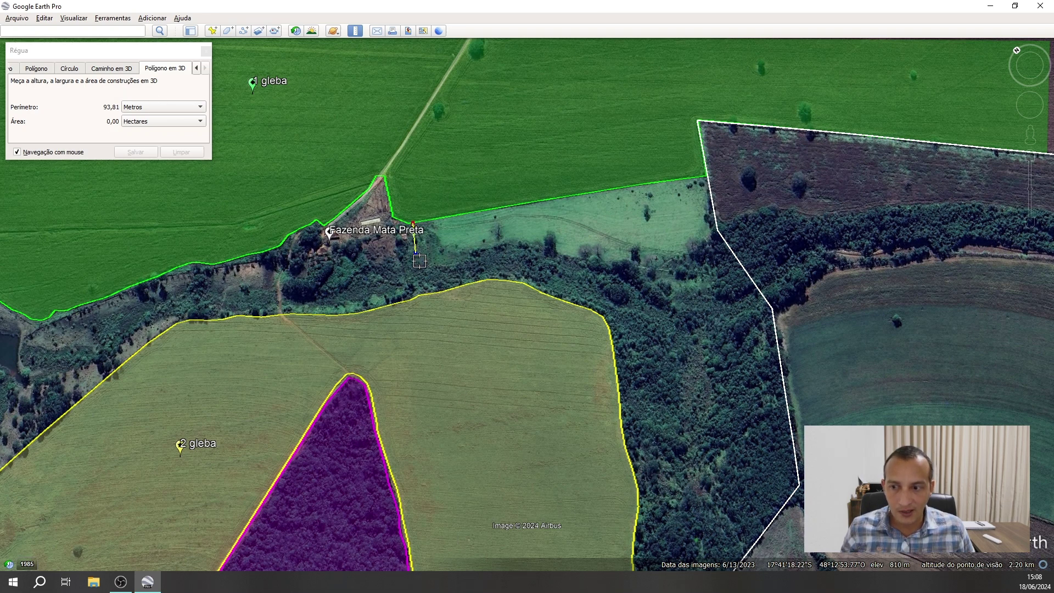
{"action": "left_click", "coordinate": [427, 265]}
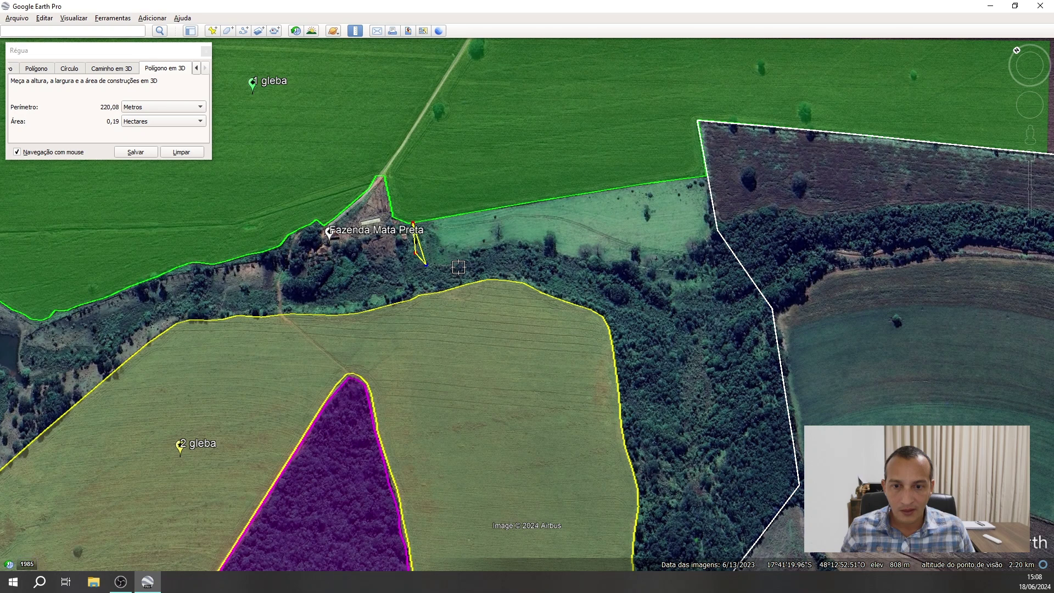
{"action": "left_click", "coordinate": [458, 268]}
{"action": "left_click", "coordinate": [479, 251]}
{"action": "left_click", "coordinate": [500, 246]}
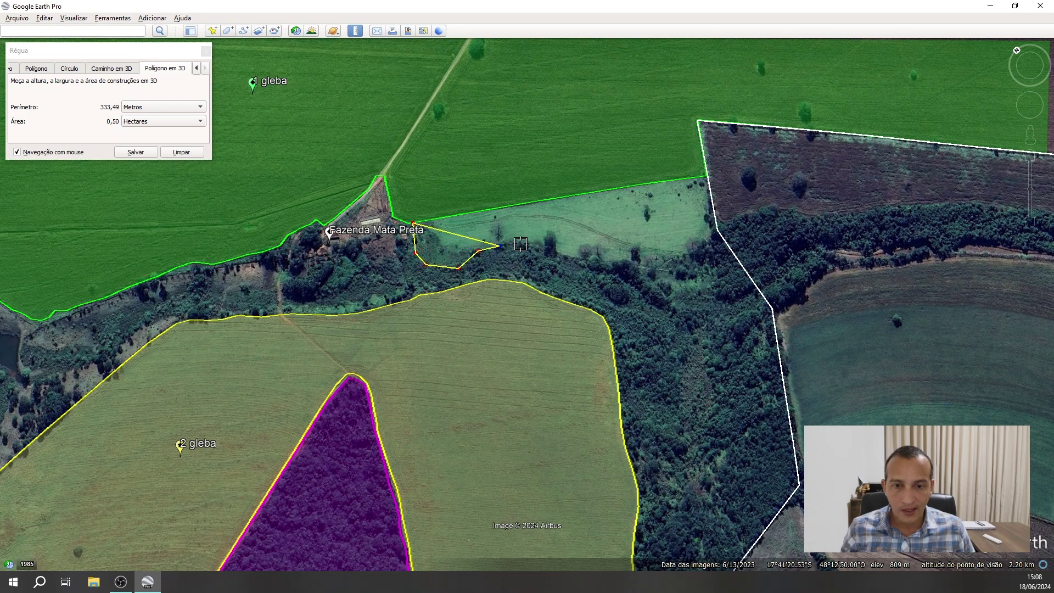
{"action": "left_click", "coordinate": [521, 244]}
{"action": "left_click", "coordinate": [558, 252]}
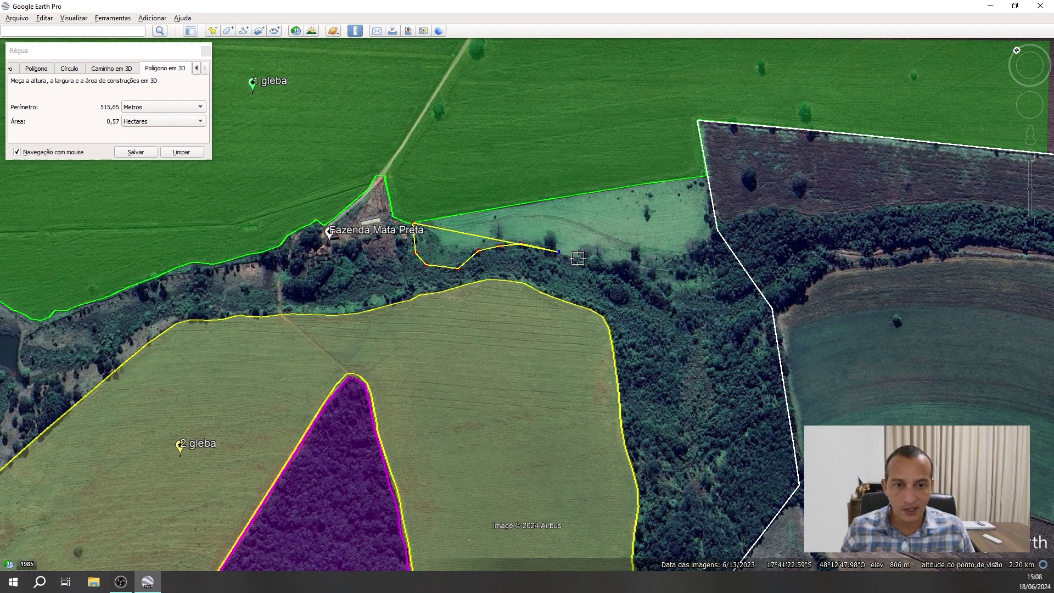
{"action": "left_click", "coordinate": [630, 265]}
{"action": "left_click", "coordinate": [658, 269]}
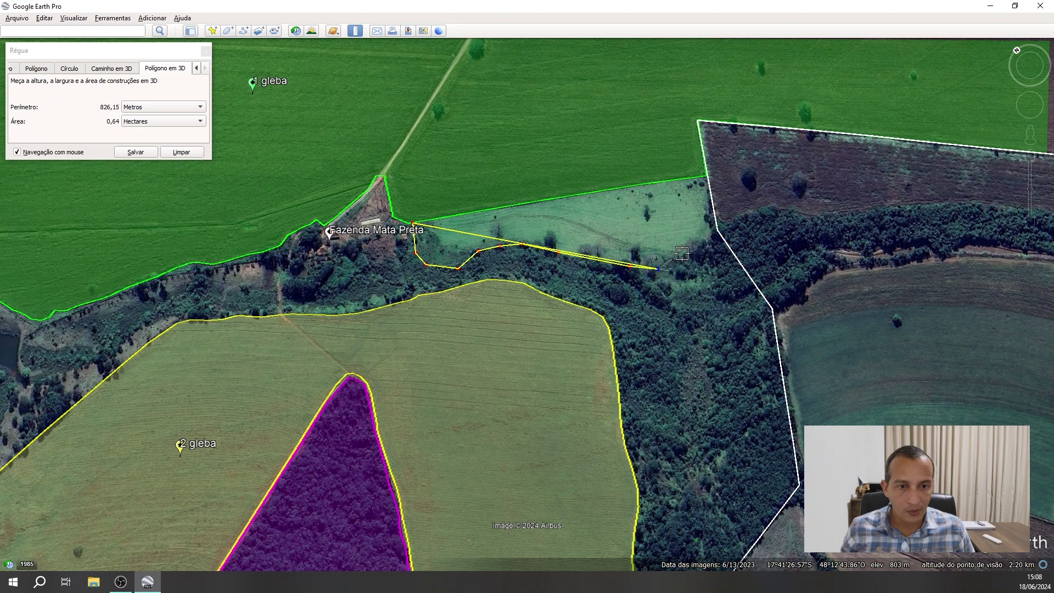
{"action": "left_click", "coordinate": [687, 253]}
{"action": "left_click", "coordinate": [708, 238]}
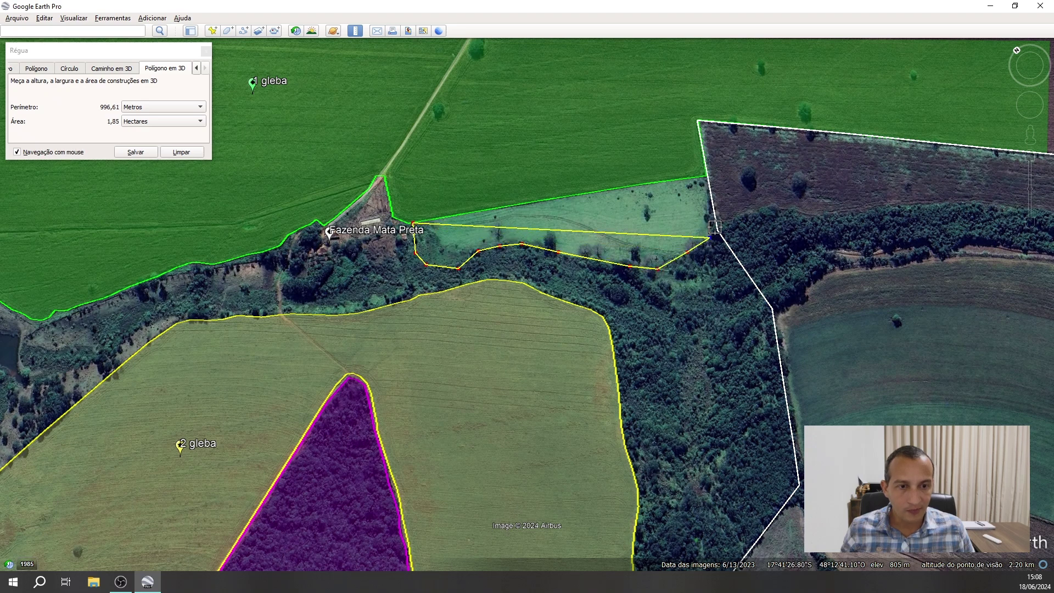
{"action": "left_click", "coordinate": [715, 226]}
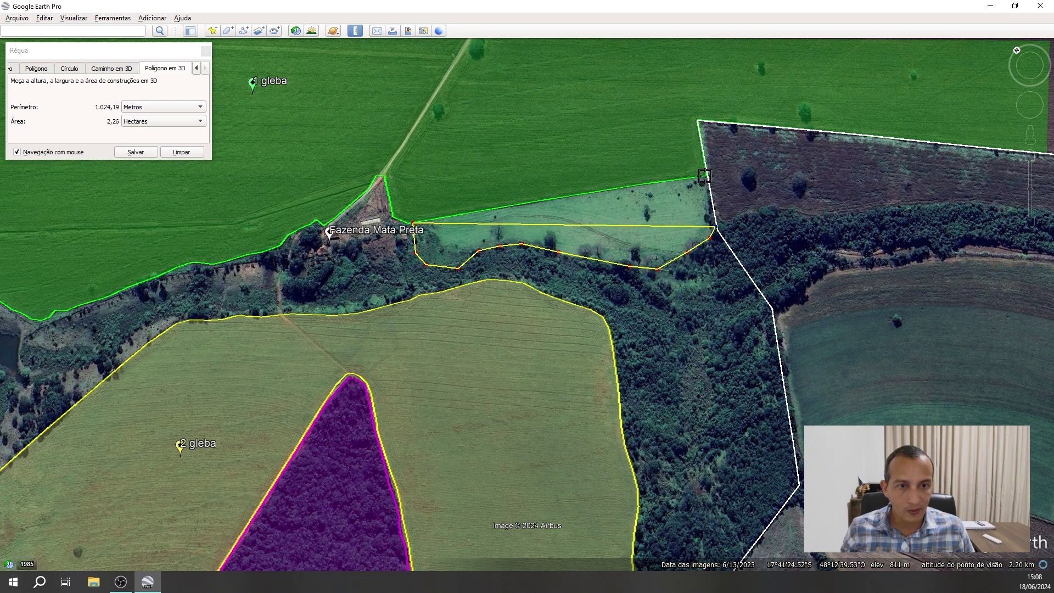
{"action": "left_click", "coordinate": [705, 176]}
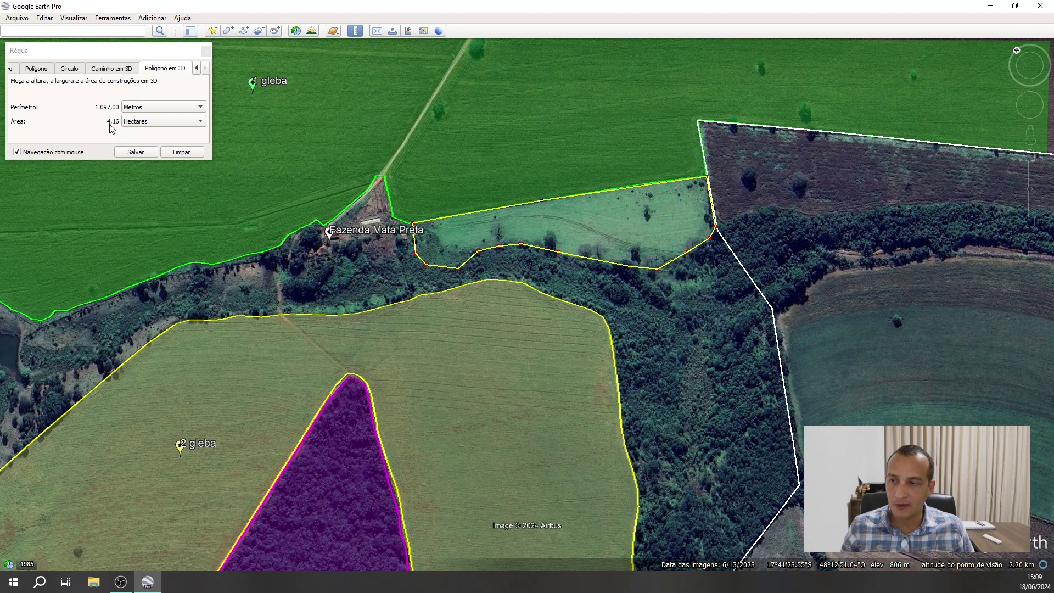
Start saving the traced pasture polygon and name it "Área dea pastagem 4,16 hectares".
{"action": "left_click", "coordinate": [132, 151]}
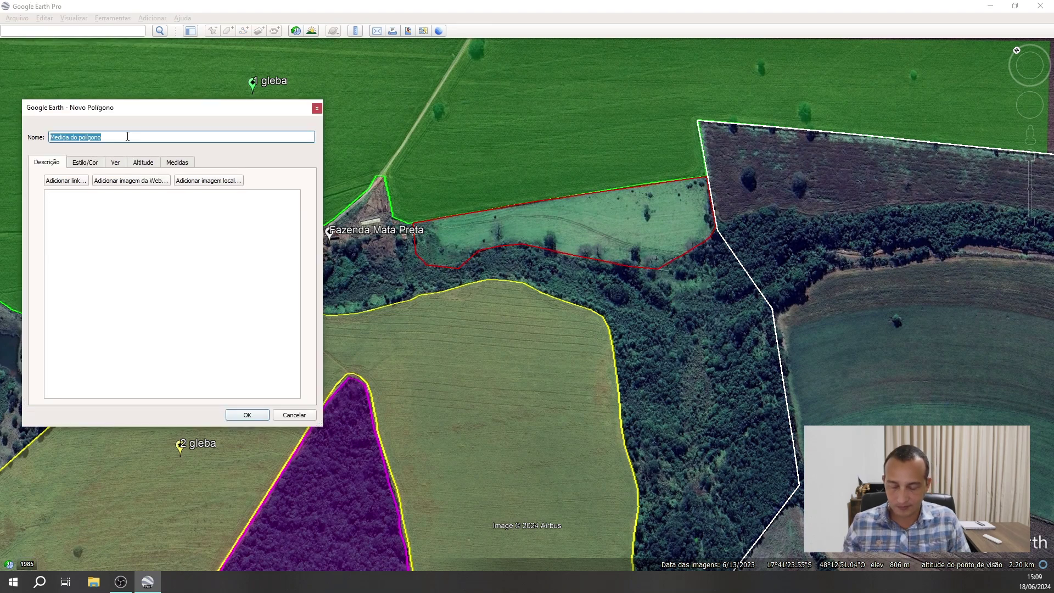
{"action": "type", "text": "Área dea pa"}
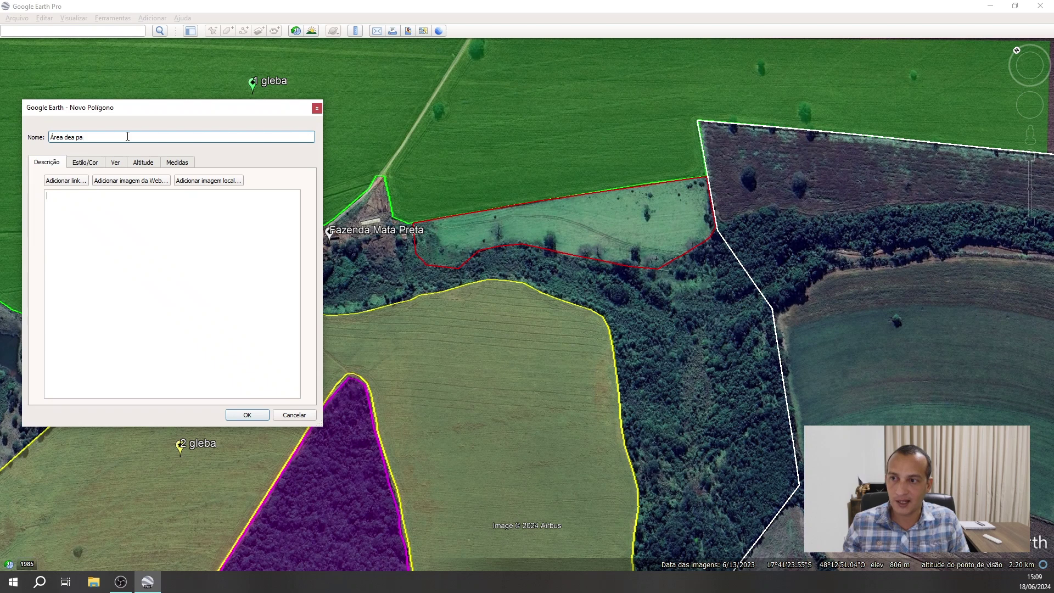
{"action": "type", "text": "stagem 4,16 hectares"}
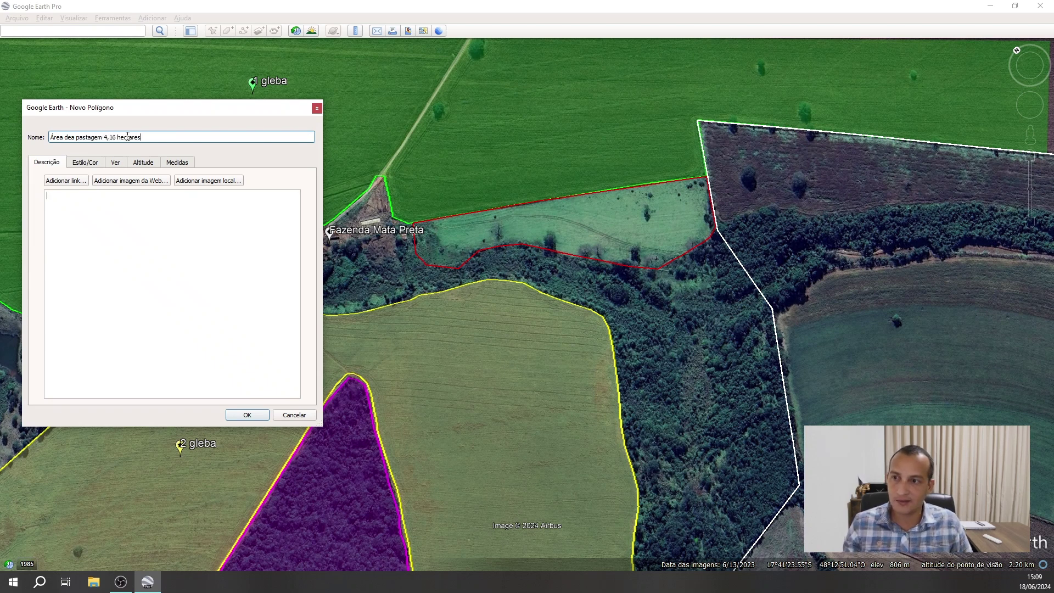
Set the pasture polygon's line colour to cyan and its area colour to pale cyan.
{"action": "left_click", "coordinate": [85, 163]}
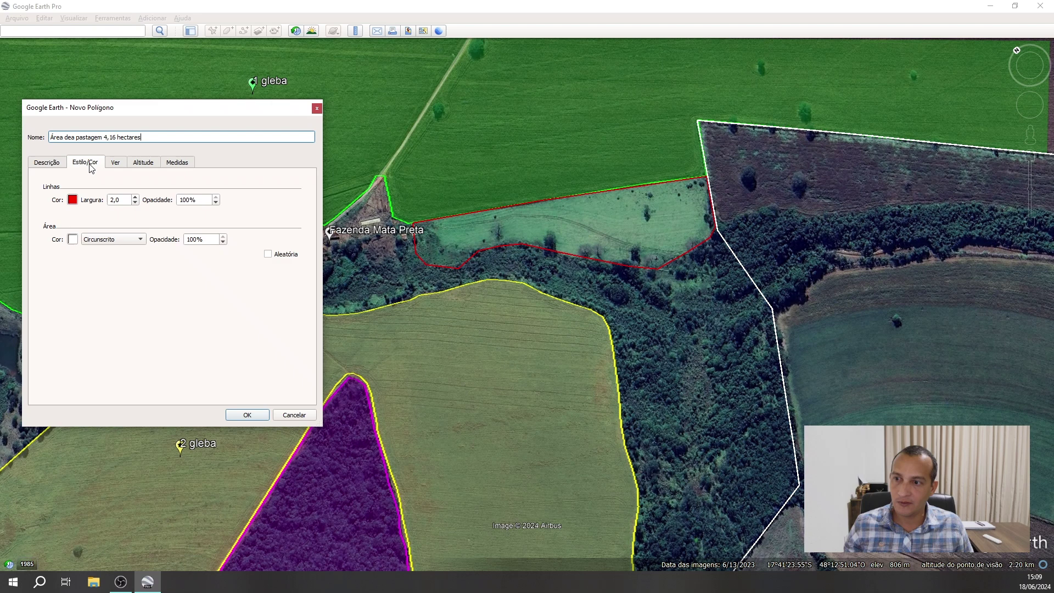
{"action": "left_click", "coordinate": [72, 200]}
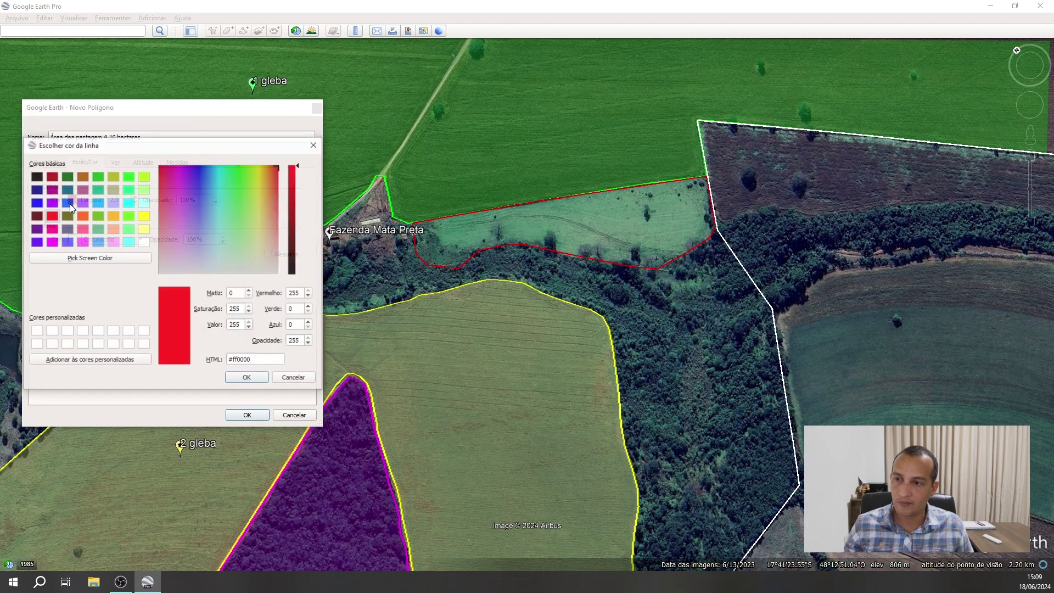
{"action": "left_click", "coordinate": [128, 203]}
{"action": "left_click", "coordinate": [247, 377]}
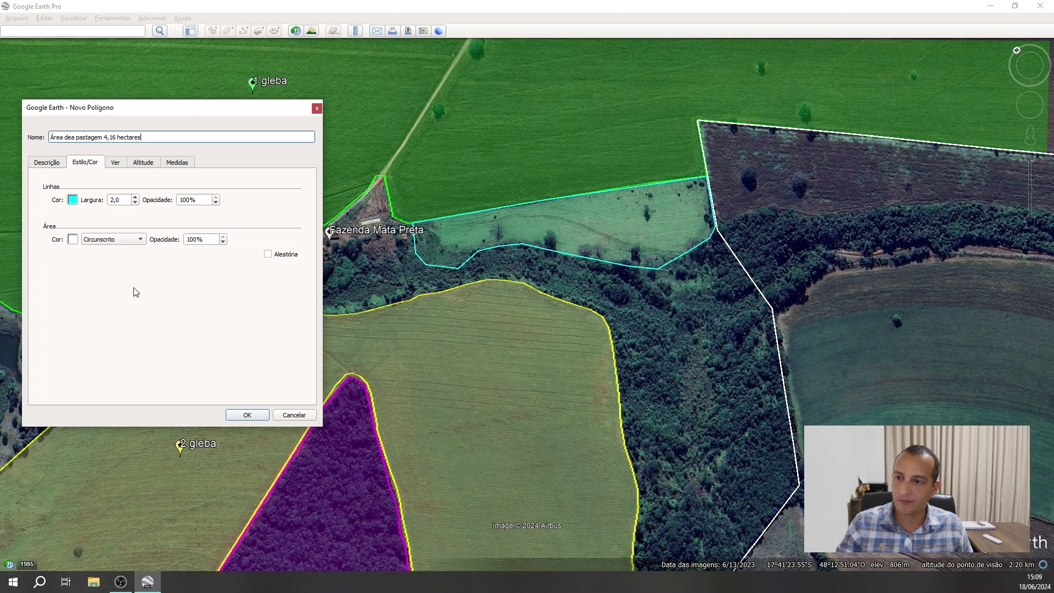
{"action": "left_click", "coordinate": [72, 240]}
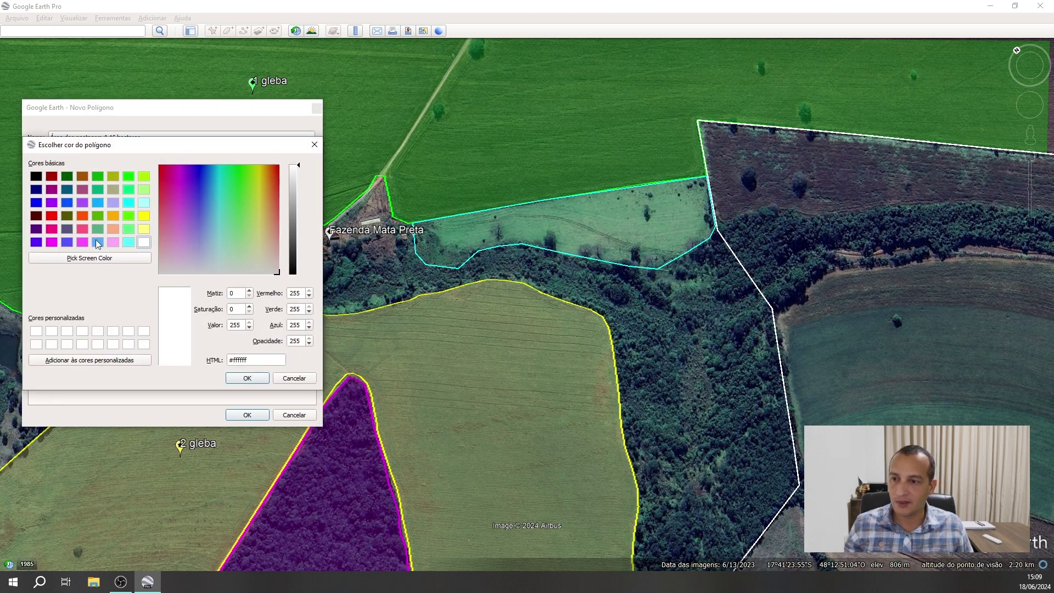
{"action": "left_click", "coordinate": [144, 203]}
{"action": "left_click", "coordinate": [247, 378]}
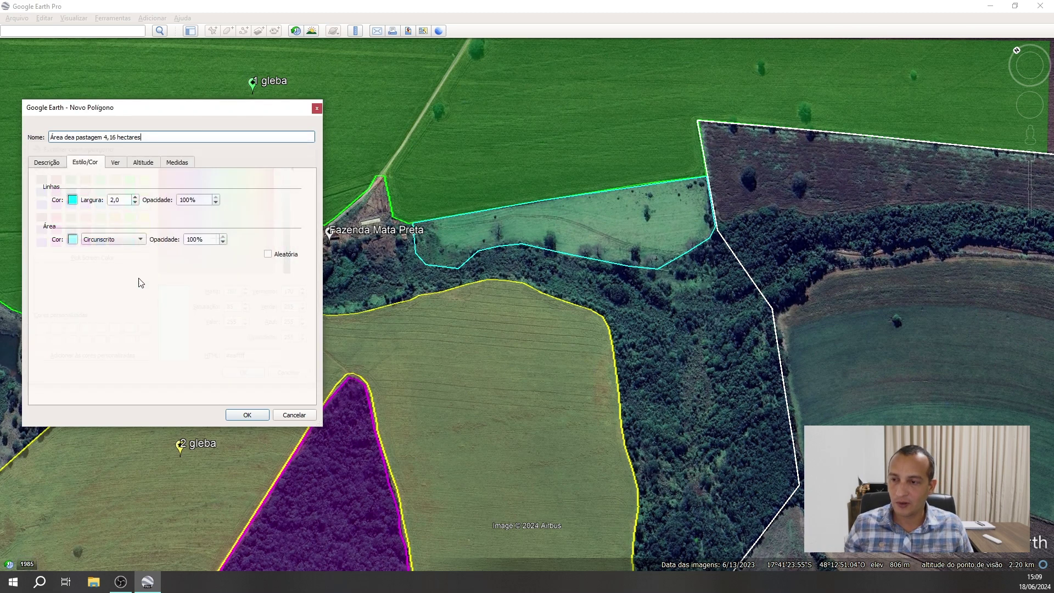
Set the pasture polygon's area style to Sólido+circunscrito with 50% opacity.
{"action": "left_click", "coordinate": [106, 245]}
{"action": "left_click", "coordinate": [102, 250]}
{"action": "double_click", "coordinate": [189, 240]}
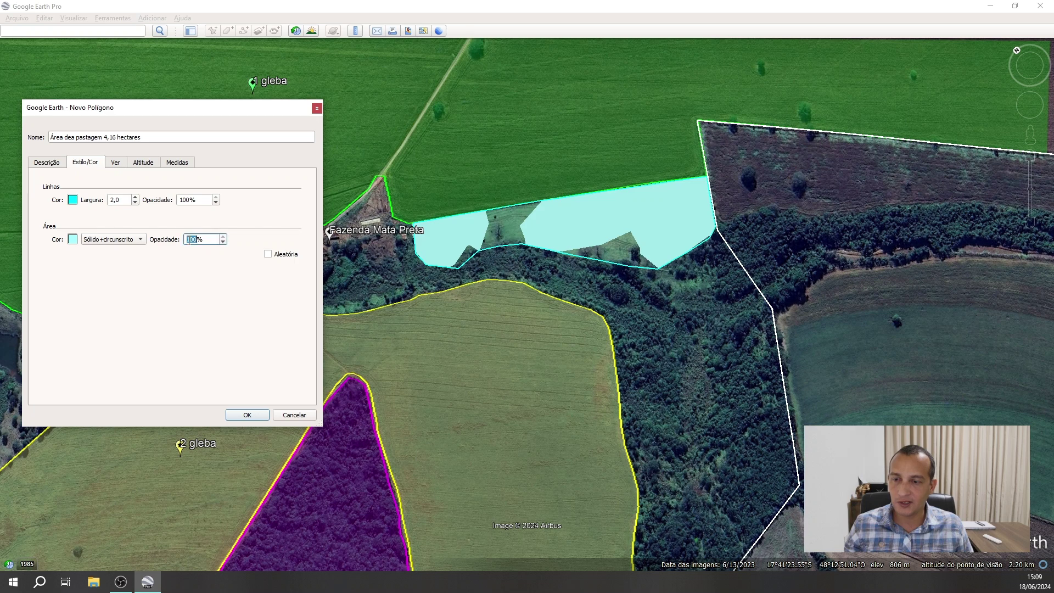
{"action": "type", "text": "50"}
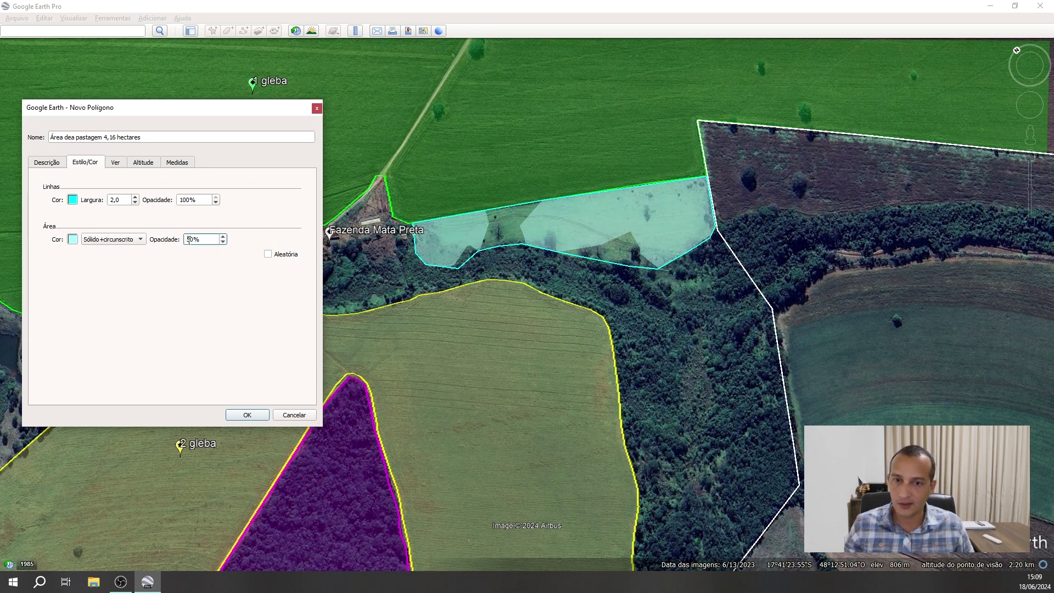
Set the pasture polygon's altitude mode to "Presa ao solo" and save the polygon.
{"action": "left_click", "coordinate": [177, 165]}
{"action": "left_click", "coordinate": [153, 168]}
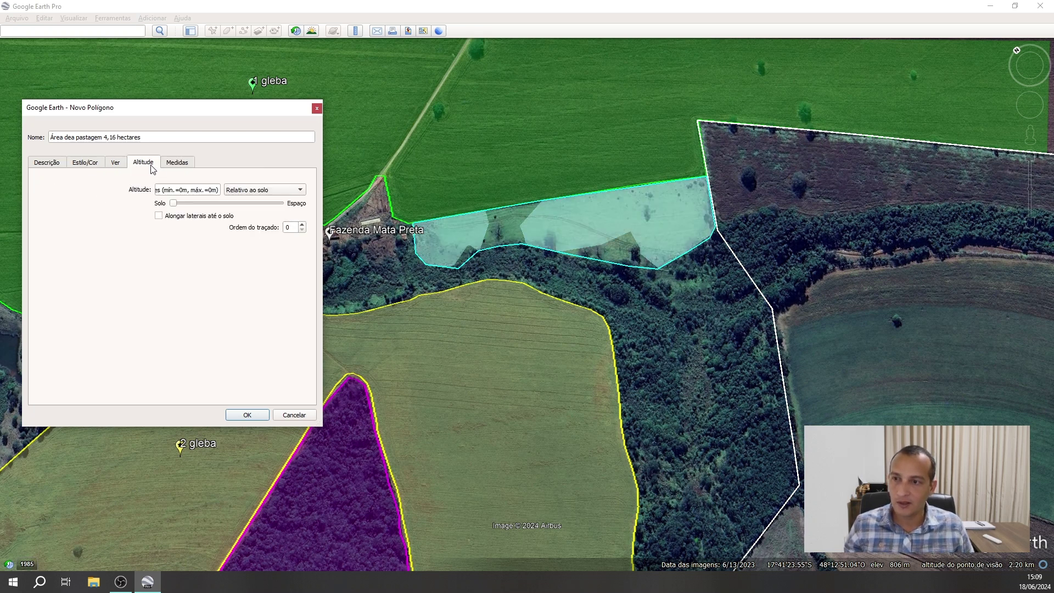
{"action": "left_click", "coordinate": [252, 190]}
{"action": "left_click", "coordinate": [249, 164]}
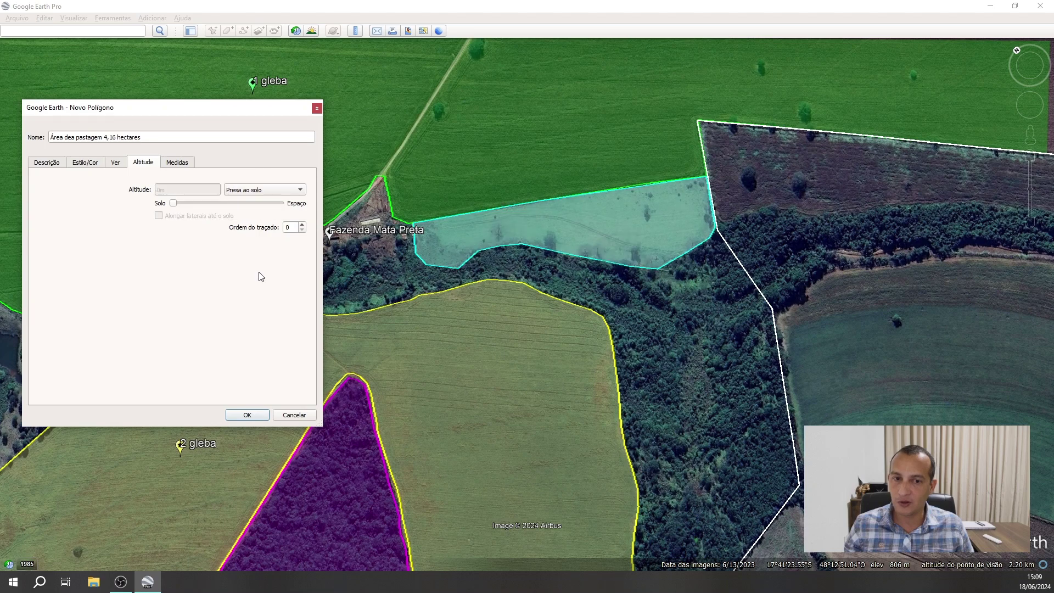
{"action": "left_click", "coordinate": [240, 415]}
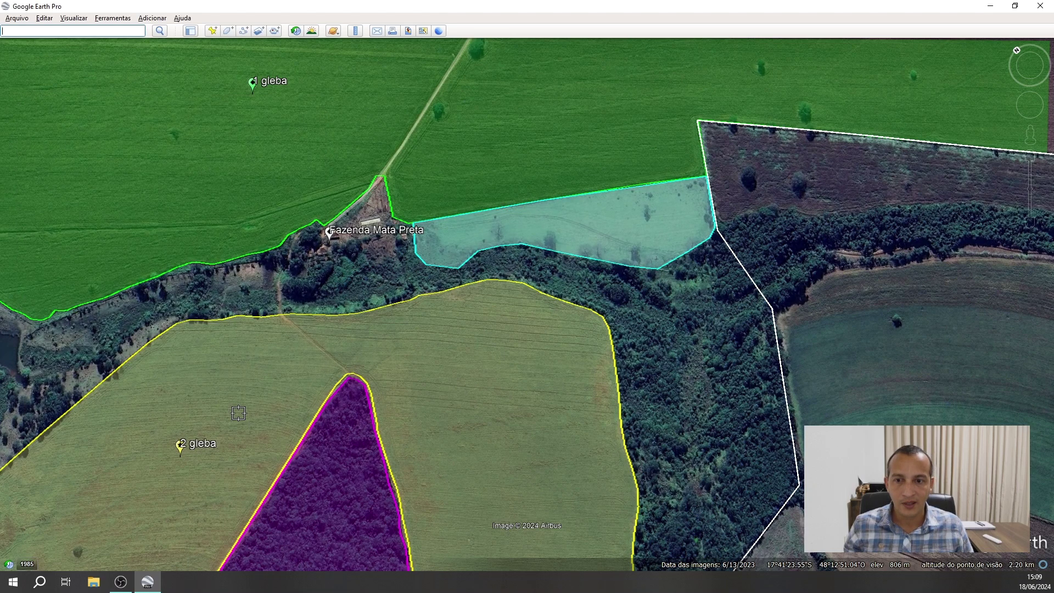
Trace a 3D polygon of about 0.26 hectares along the shoreline of the pond south of the green field, near the farm's western boundary.
{"action": "scroll", "coordinate": [395, 311], "scroll_direction": "down", "scroll_amount": 2}
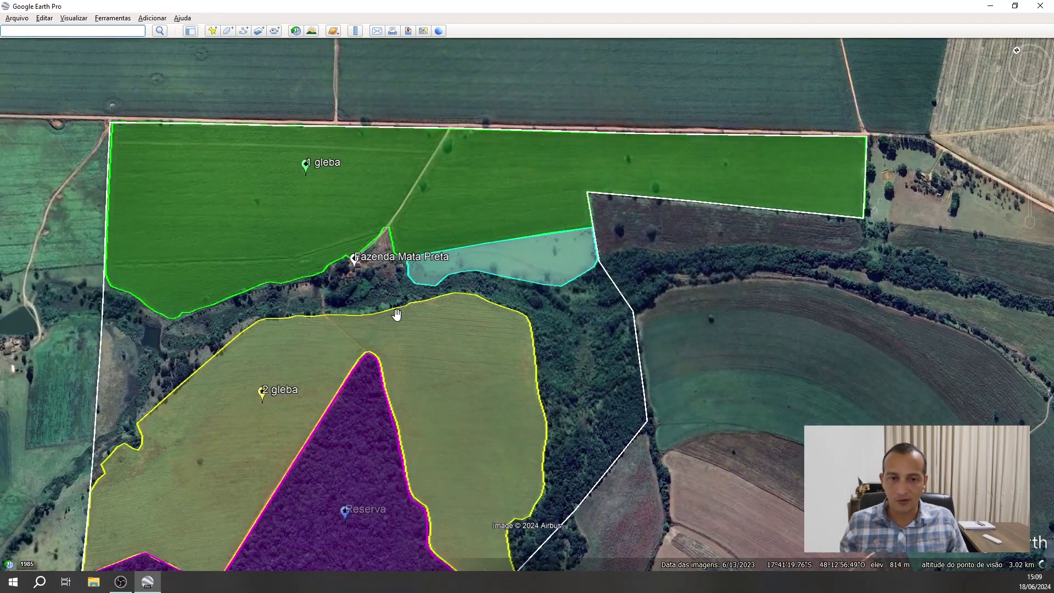
{"action": "scroll", "coordinate": [396, 314], "scroll_direction": "down", "scroll_amount": 2}
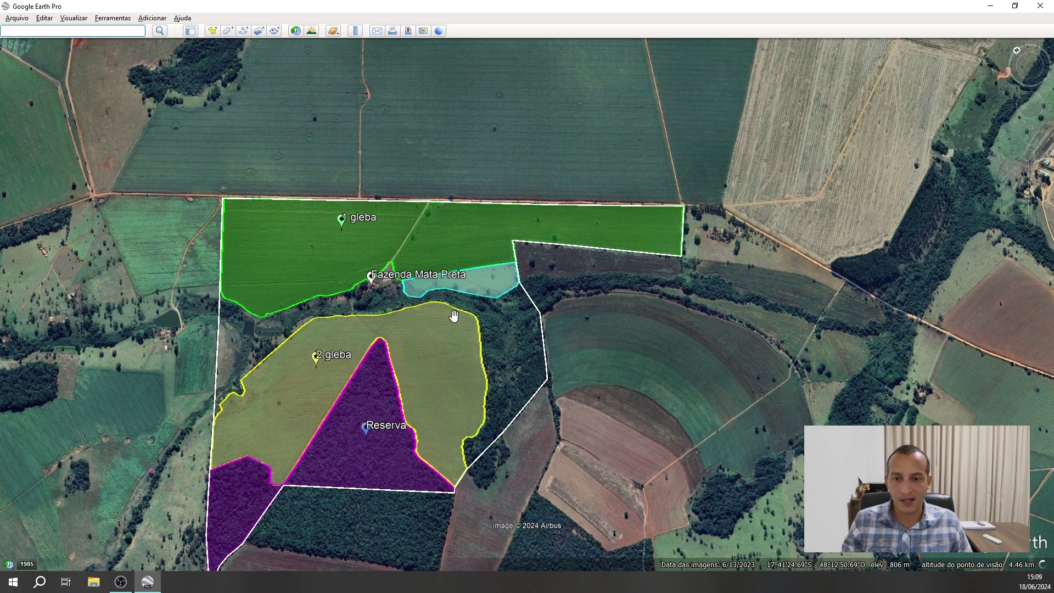
{"action": "left_click_drag", "start_coordinate": [454, 314], "coordinate": [495, 243]}
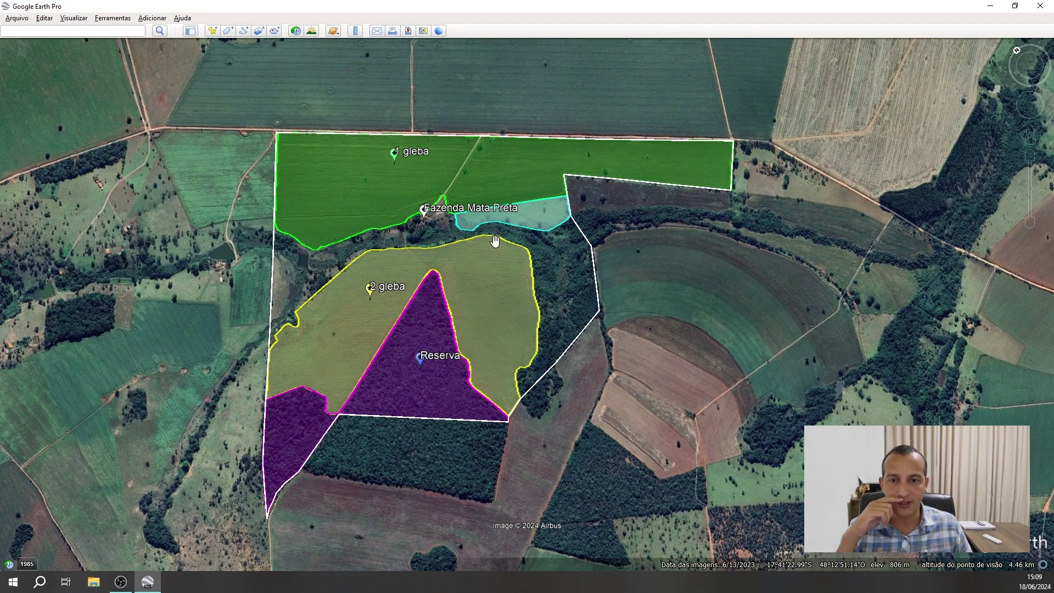
{"action": "scroll", "coordinate": [307, 264], "scroll_direction": "up", "scroll_amount": 3}
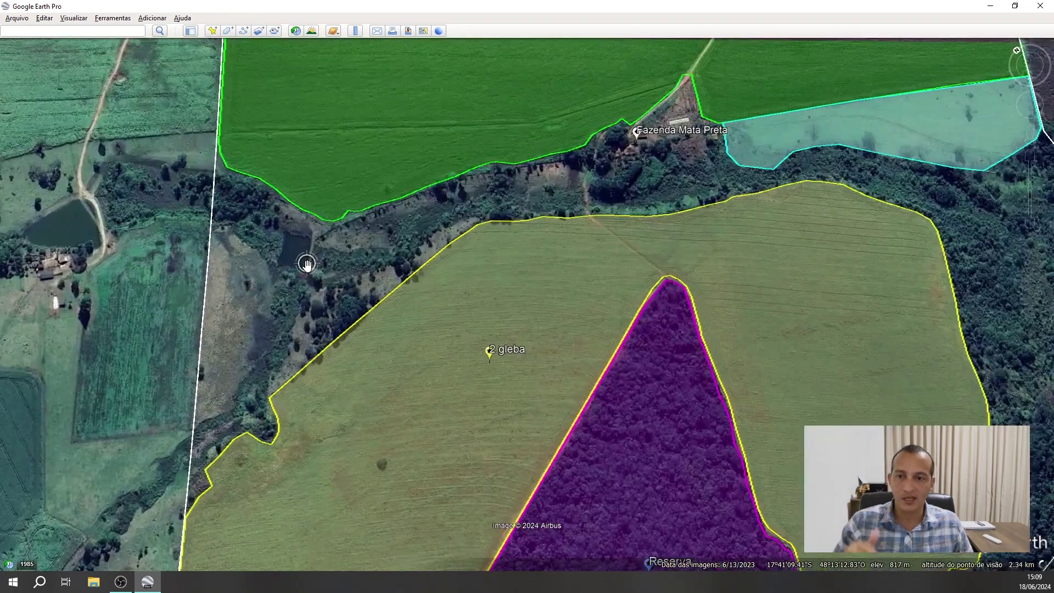
{"action": "scroll", "coordinate": [307, 264], "scroll_direction": "up", "scroll_amount": 2}
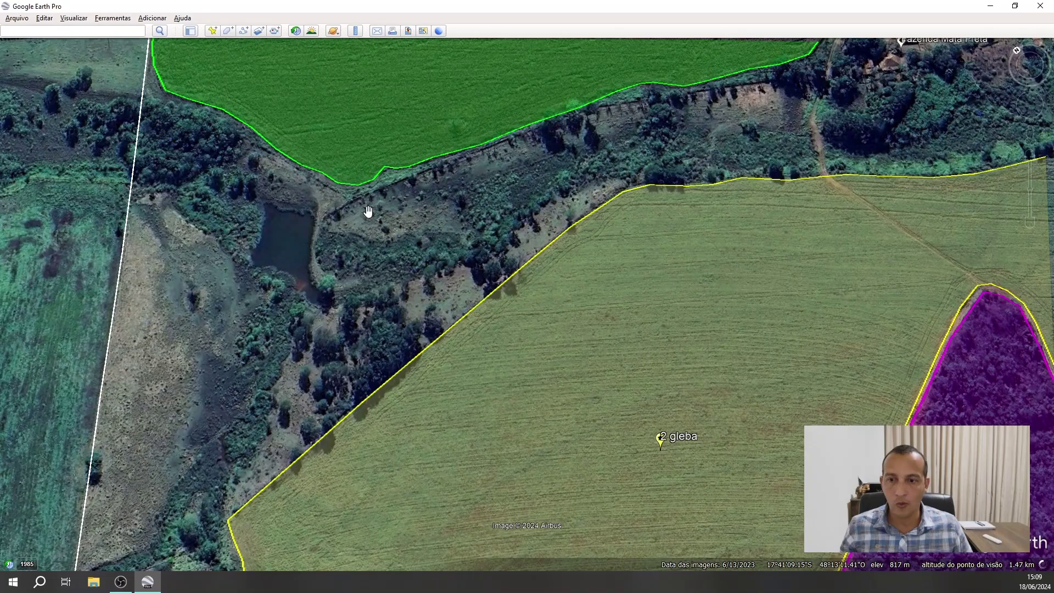
{"action": "left_click_drag", "start_coordinate": [314, 254], "coordinate": [502, 275]}
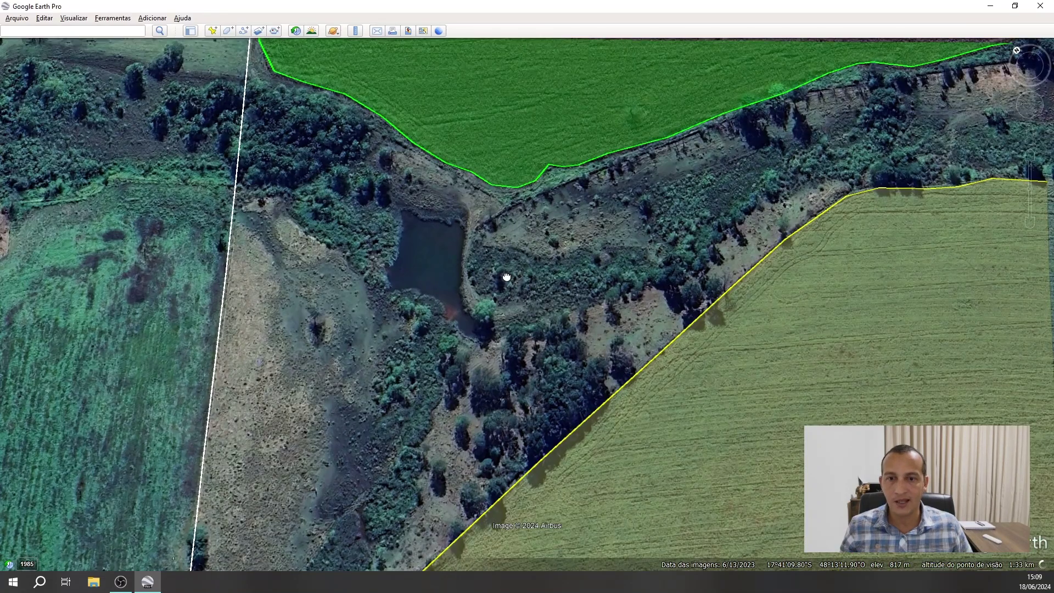
{"action": "left_click", "coordinate": [354, 32]}
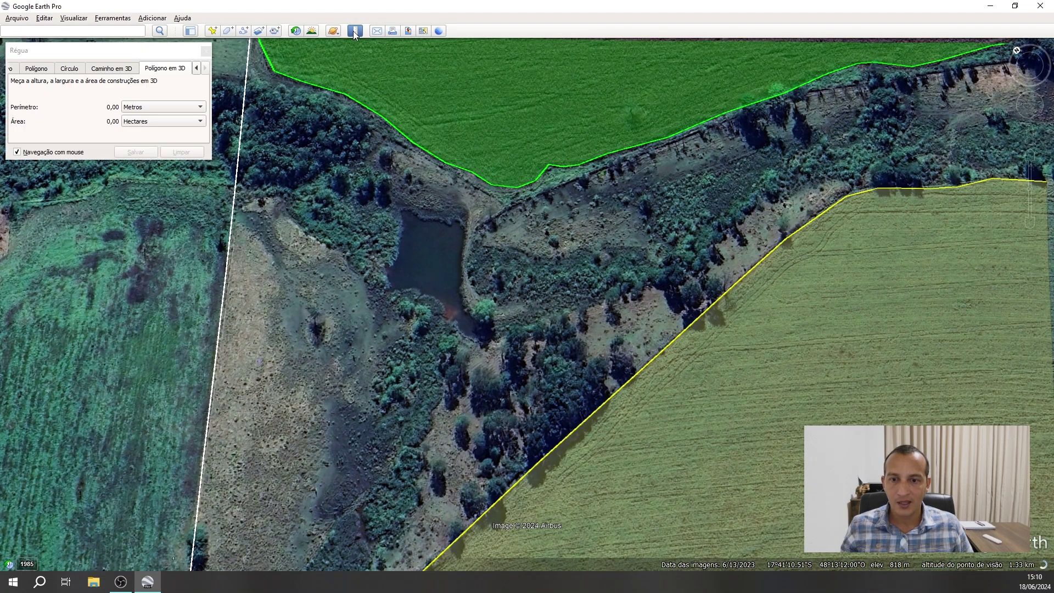
{"action": "left_click", "coordinate": [385, 281]}
{"action": "left_click", "coordinate": [385, 264]}
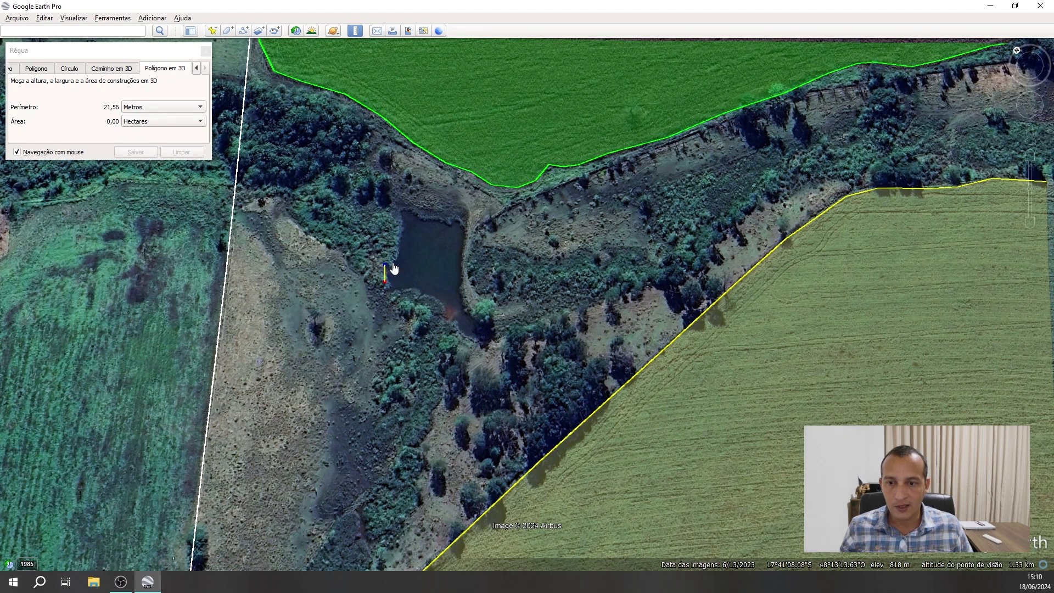
{"action": "left_click", "coordinate": [397, 257]}
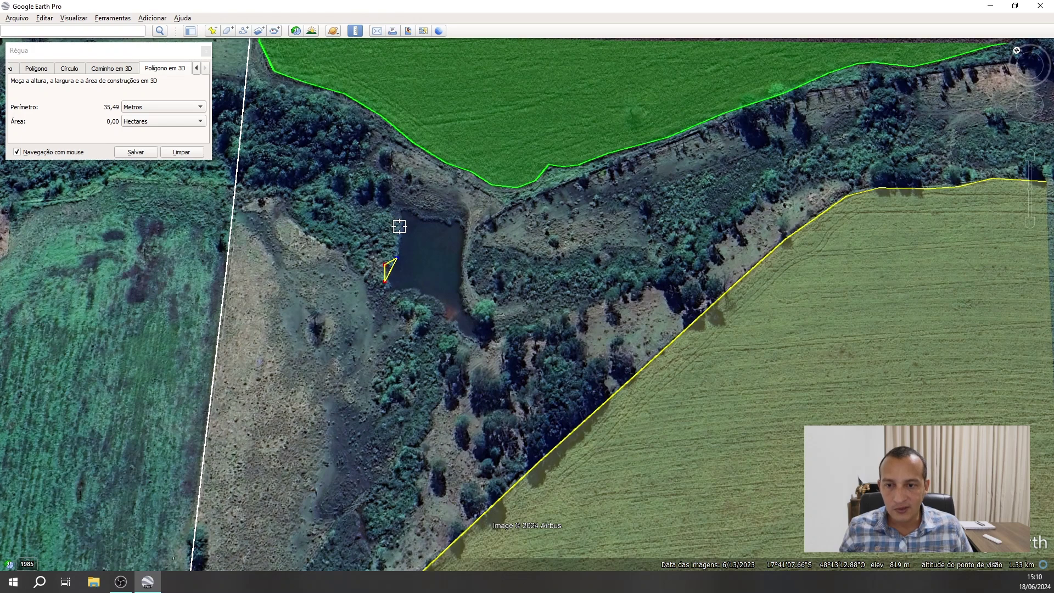
{"action": "left_click", "coordinate": [400, 226]}
{"action": "scroll", "coordinate": [400, 225], "scroll_direction": "up", "scroll_amount": 3}
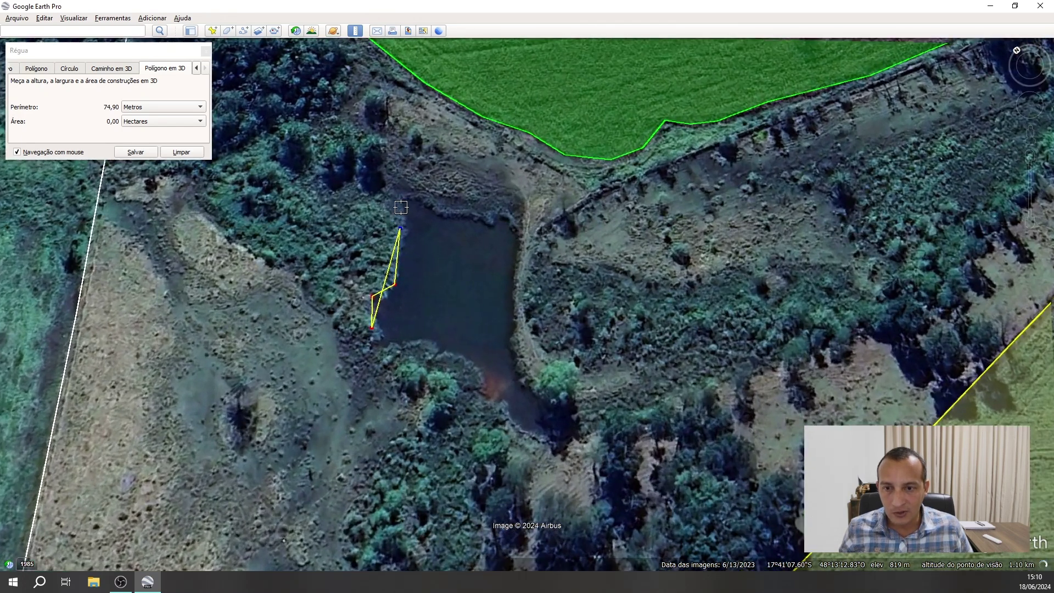
{"action": "left_click", "coordinate": [401, 202]}
{"action": "left_click", "coordinate": [405, 193]}
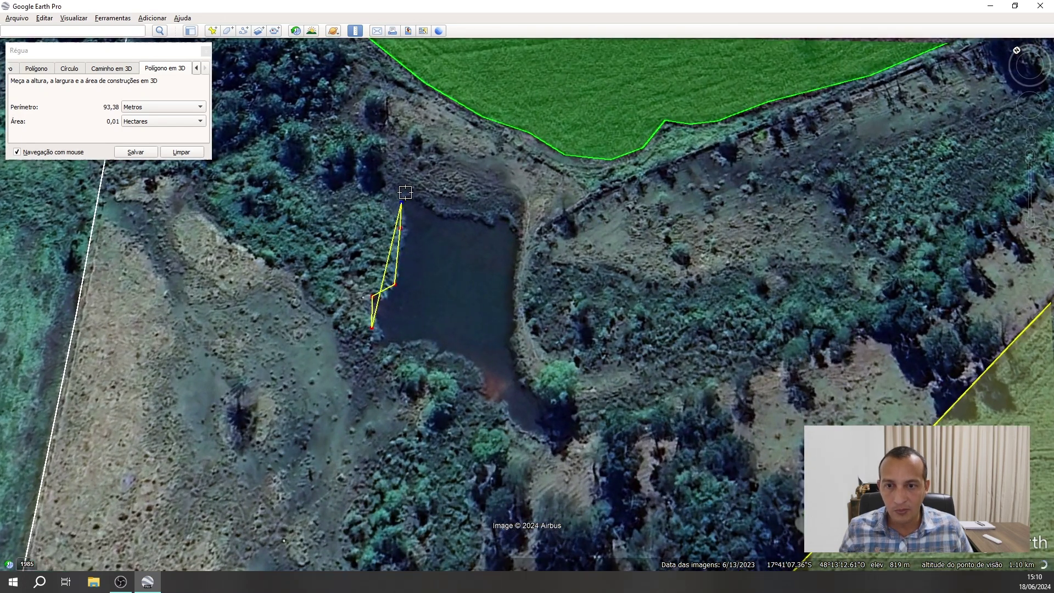
{"action": "left_click", "coordinate": [447, 211]}
{"action": "left_click", "coordinate": [480, 214]}
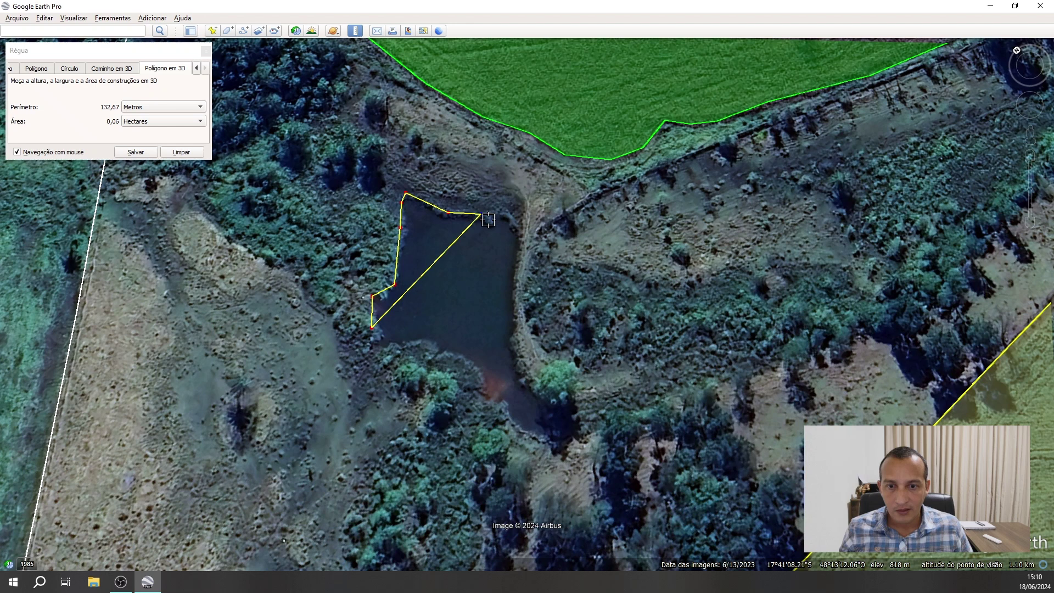
{"action": "left_click", "coordinate": [488, 220]}
{"action": "left_click", "coordinate": [501, 216]}
{"action": "left_click", "coordinate": [516, 225]}
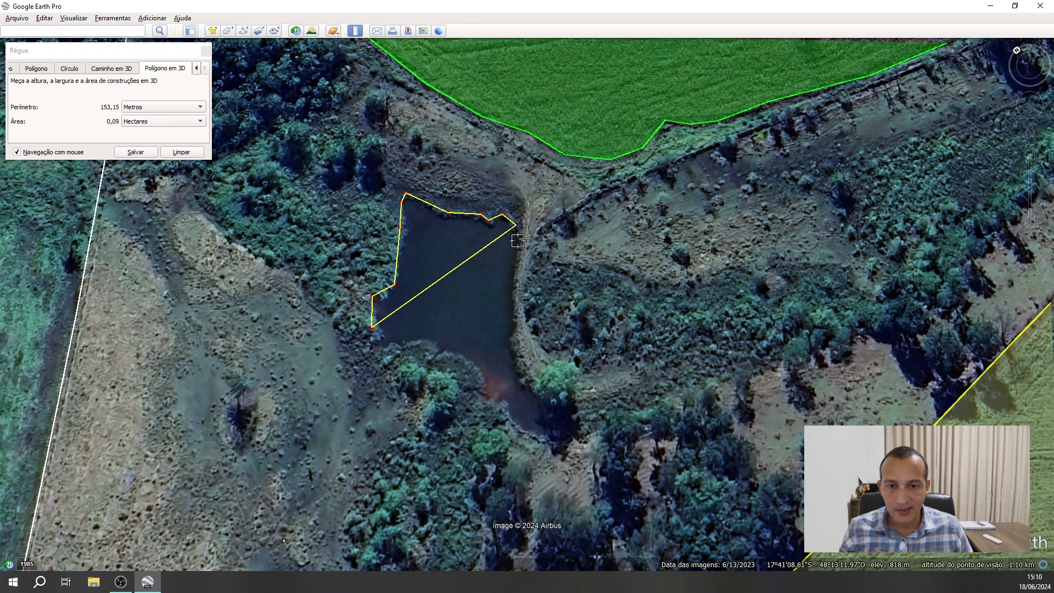
{"action": "left_click", "coordinate": [518, 241]}
{"action": "left_click", "coordinate": [516, 282]}
{"action": "left_click", "coordinate": [518, 330]}
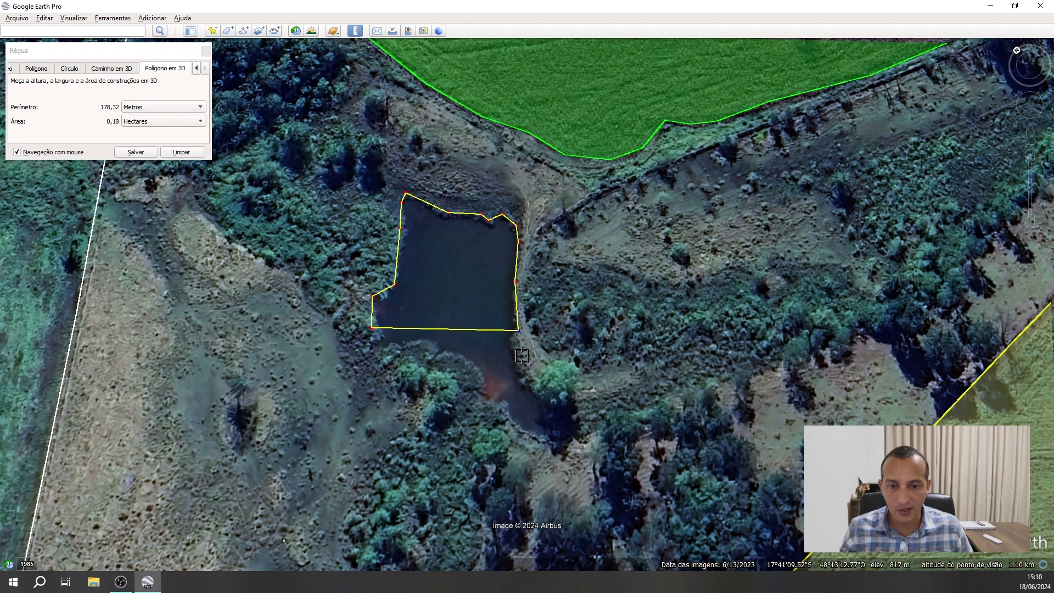
{"action": "left_click", "coordinate": [524, 362]}
{"action": "left_click", "coordinate": [532, 384]}
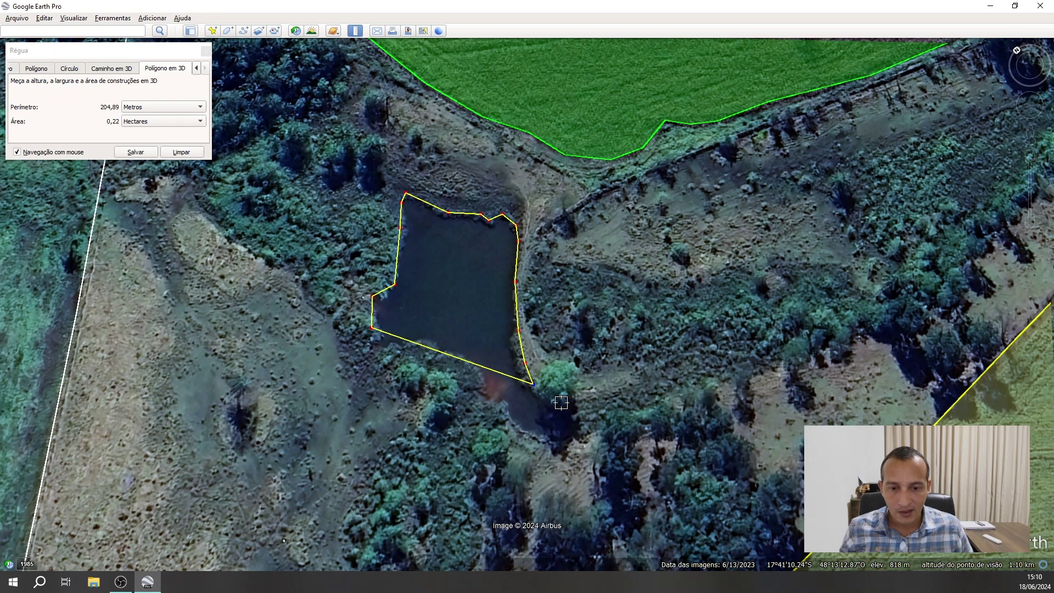
{"action": "left_click", "coordinate": [561, 402]}
{"action": "left_click", "coordinate": [577, 412]}
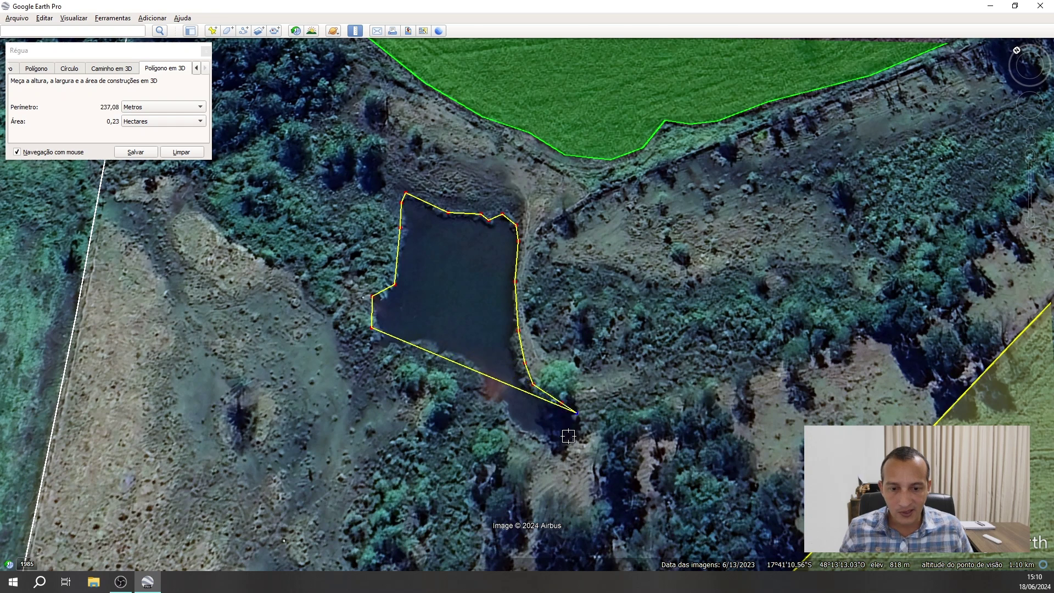
{"action": "left_click", "coordinate": [569, 436]}
{"action": "left_click", "coordinate": [556, 445]}
{"action": "left_click", "coordinate": [527, 437]}
{"action": "left_click", "coordinate": [506, 417]}
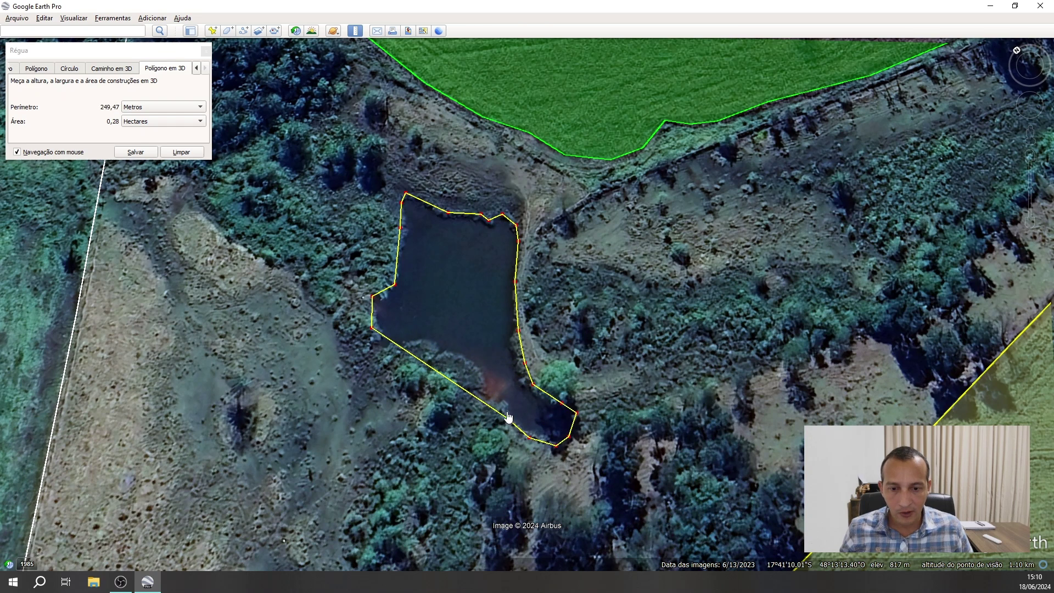
{"action": "left_click", "coordinate": [507, 402]}
{"action": "left_click", "coordinate": [487, 402]}
{"action": "left_click", "coordinate": [485, 377]}
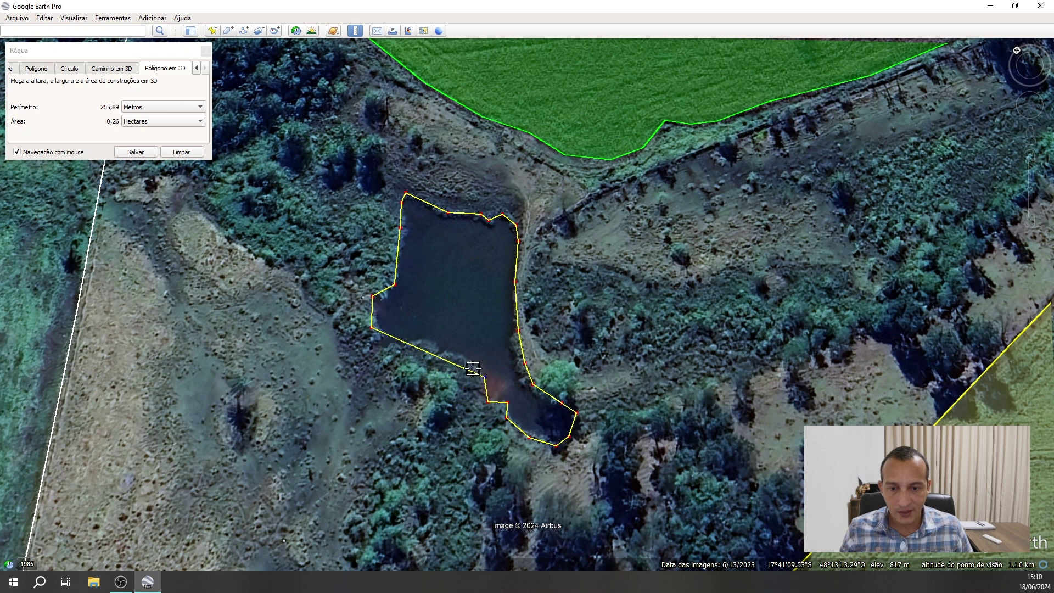
{"action": "left_click", "coordinate": [463, 353]}
{"action": "left_click", "coordinate": [440, 355]}
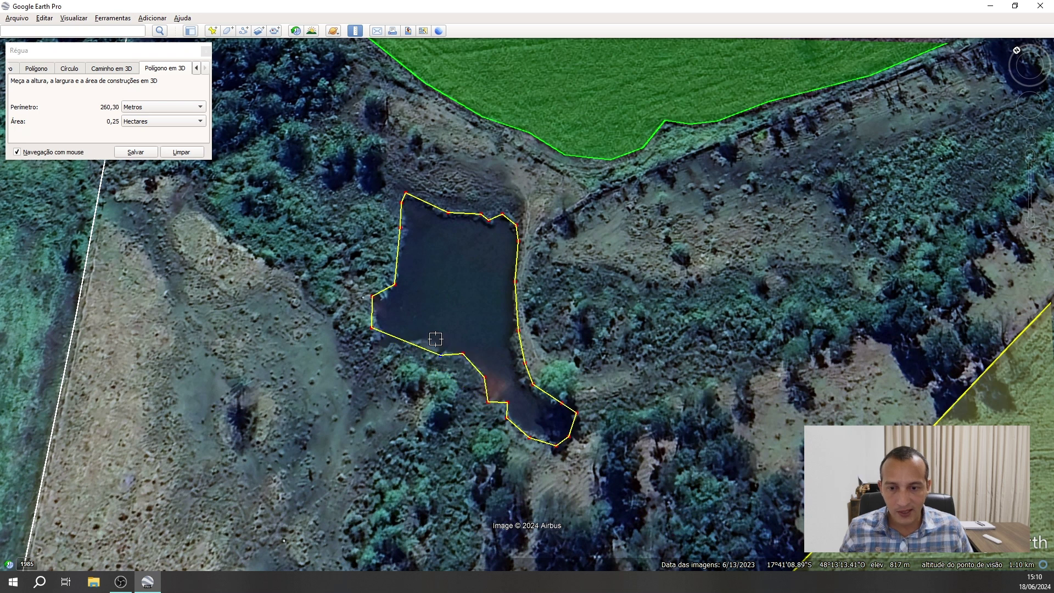
{"action": "left_click", "coordinate": [436, 339]}
{"action": "left_click", "coordinate": [417, 341]}
{"action": "left_click", "coordinate": [397, 346]}
{"action": "left_click", "coordinate": [380, 345]}
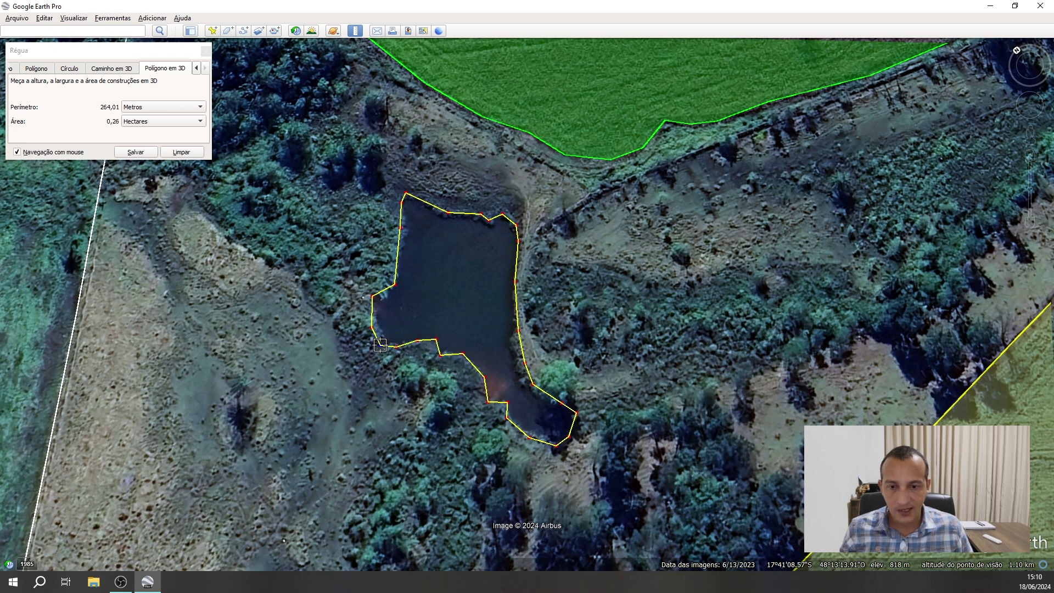
Change the area unit of the pond's measurement to square metres (Metros quadrados).
{"action": "left_click", "coordinate": [203, 64]}
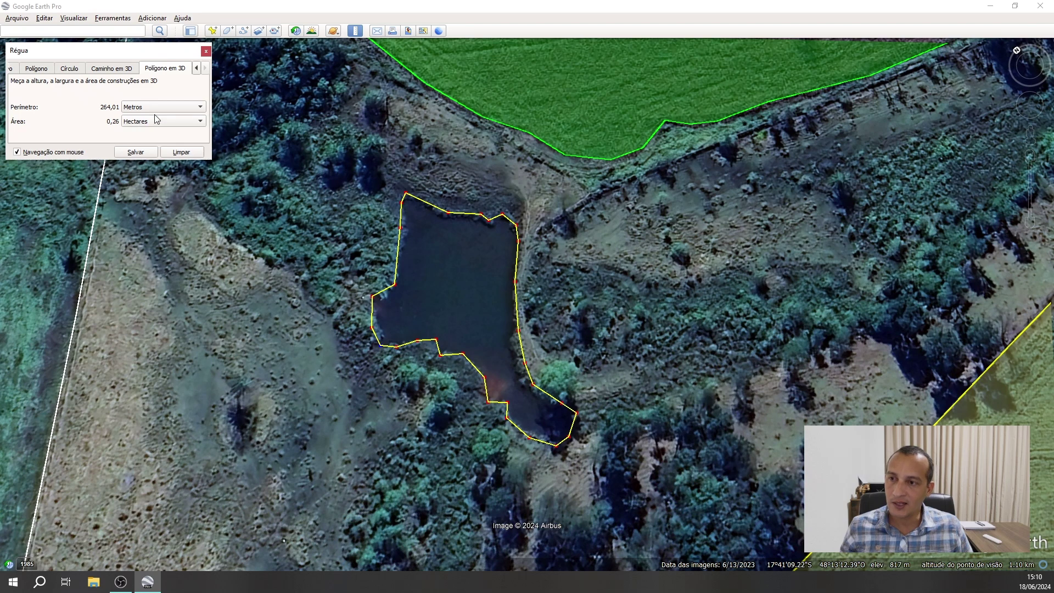
{"action": "left_click", "coordinate": [160, 121]}
{"action": "left_click", "coordinate": [152, 98]}
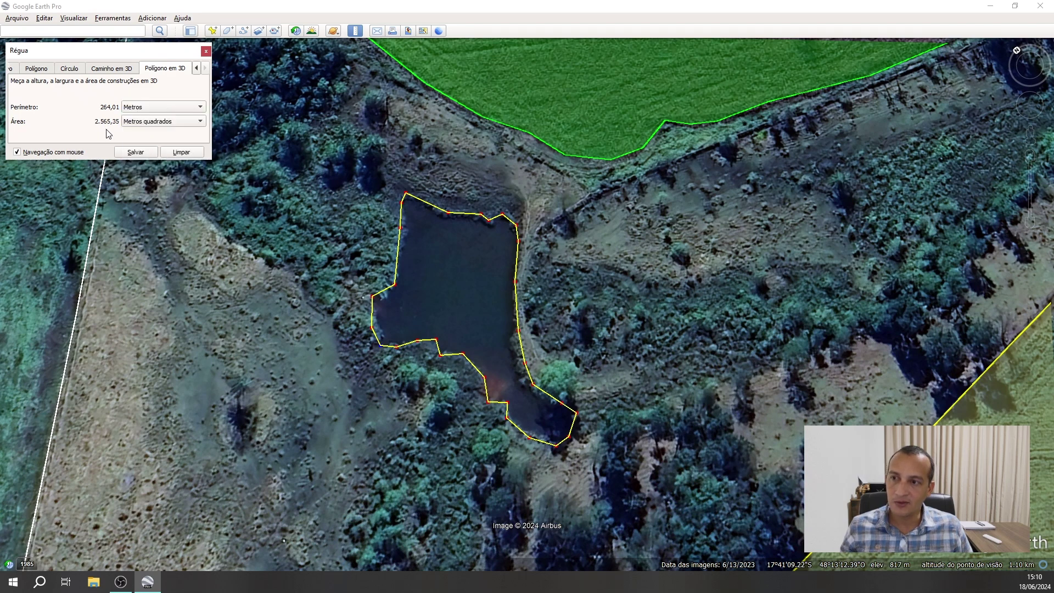
Save the pond's measured polygon under the name "represa de 2556 m²".
{"action": "left_click", "coordinate": [136, 152]}
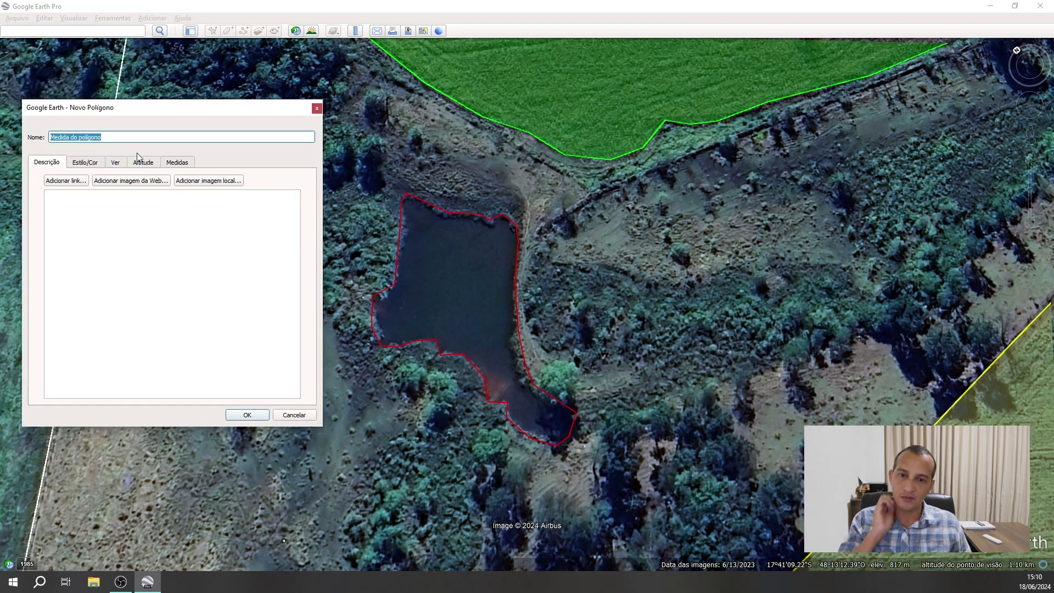
{"action": "type", "text": "repre"}
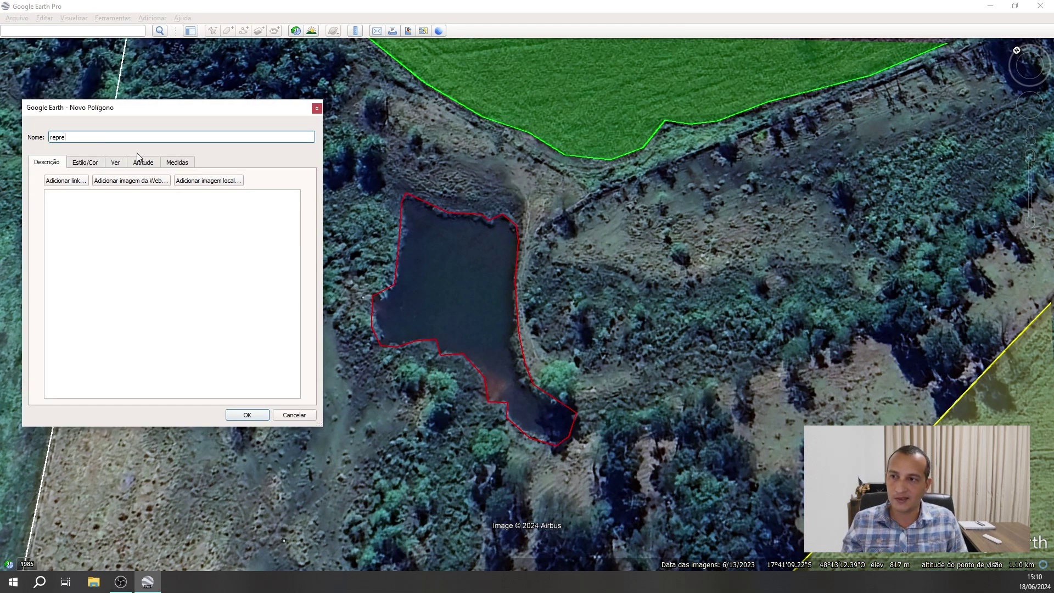
{"action": "type", "text": "sa de"}
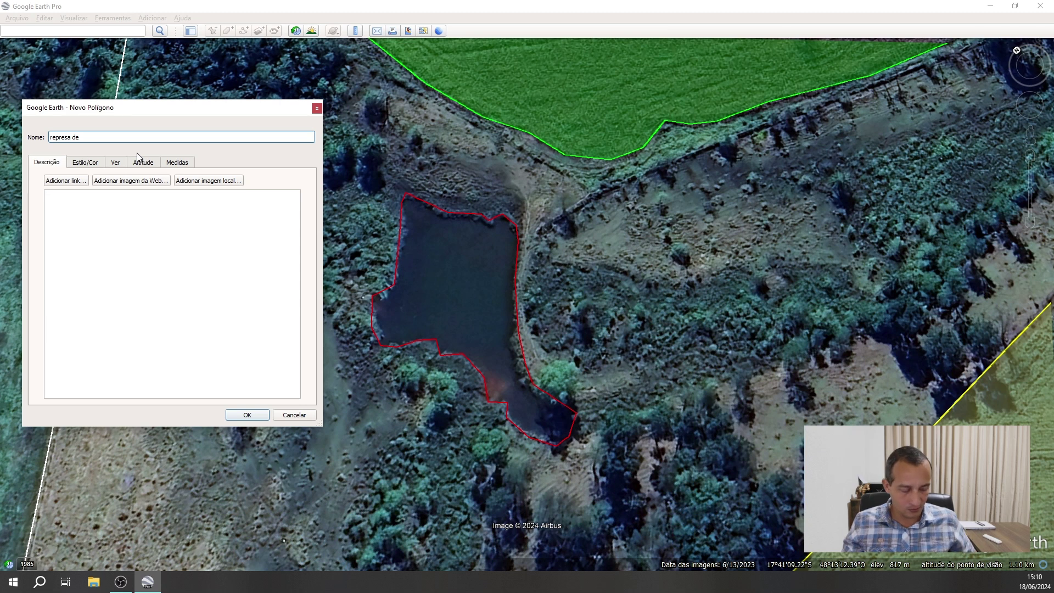
{"action": "type", "text": " 2556"}
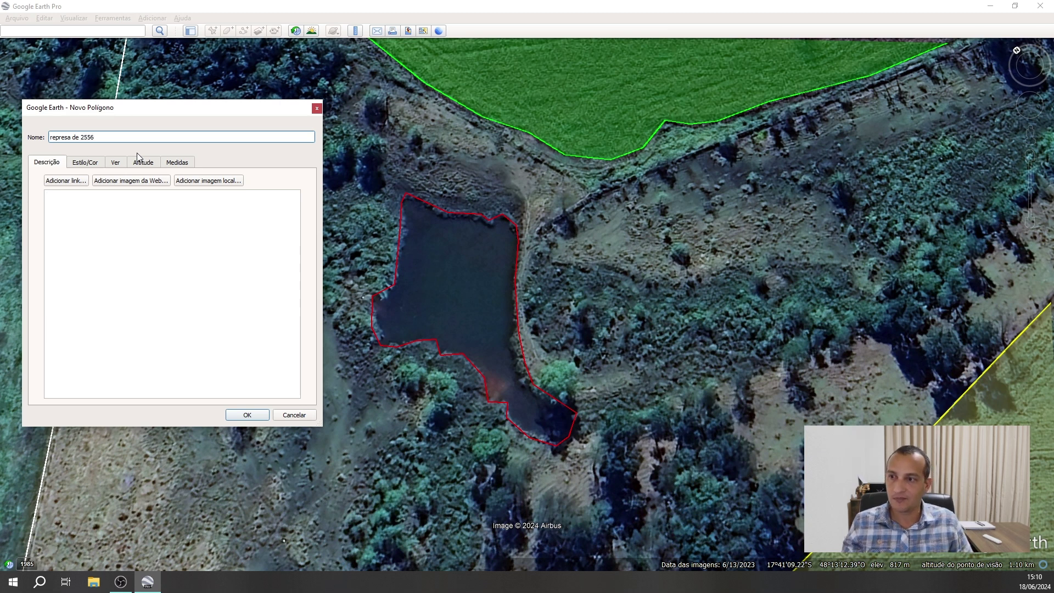
{"action": "type", "text": "m"}
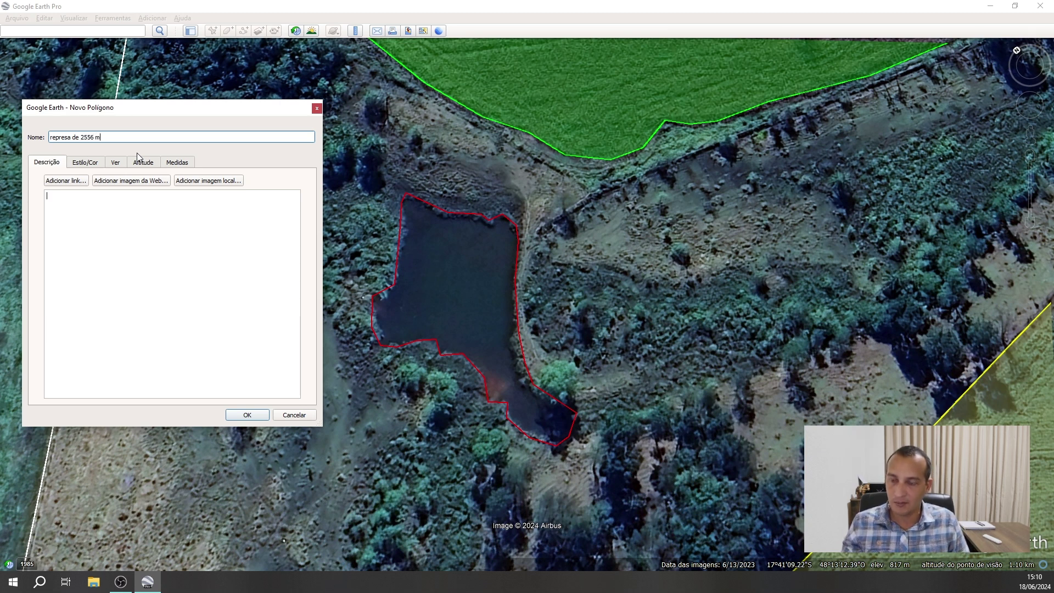
{"action": "type", "text": "²"}
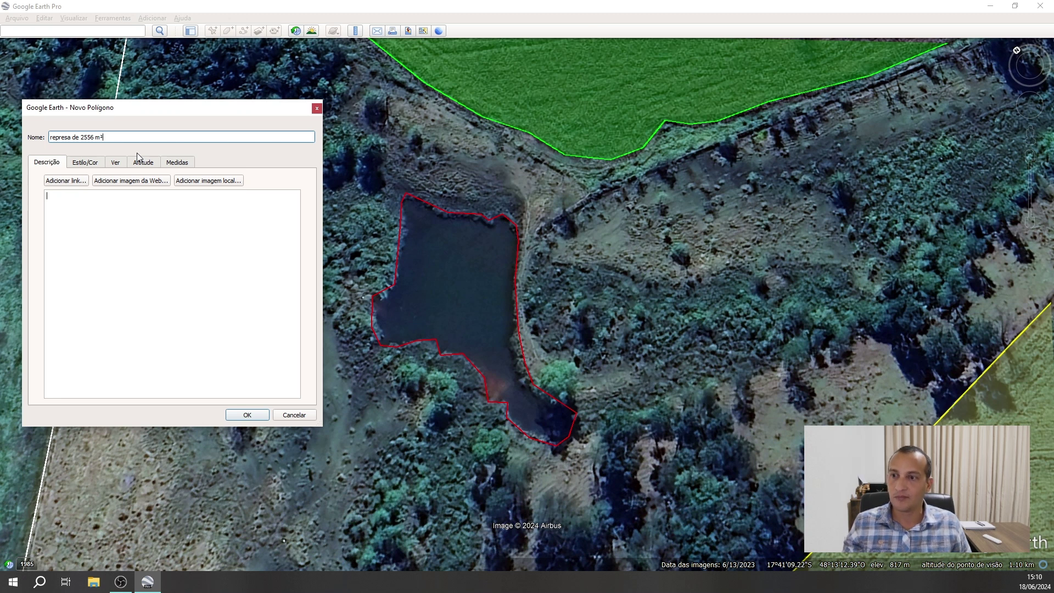
Set the pond polygon's line colour to light blue and its area colour to blue.
{"action": "left_click", "coordinate": [93, 165]}
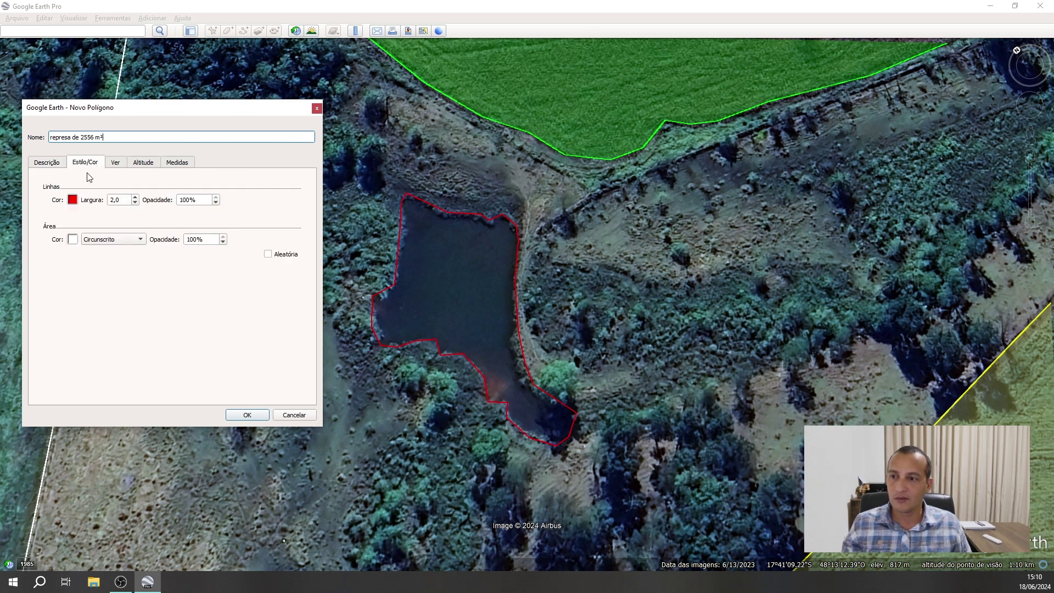
{"action": "left_click", "coordinate": [72, 200]}
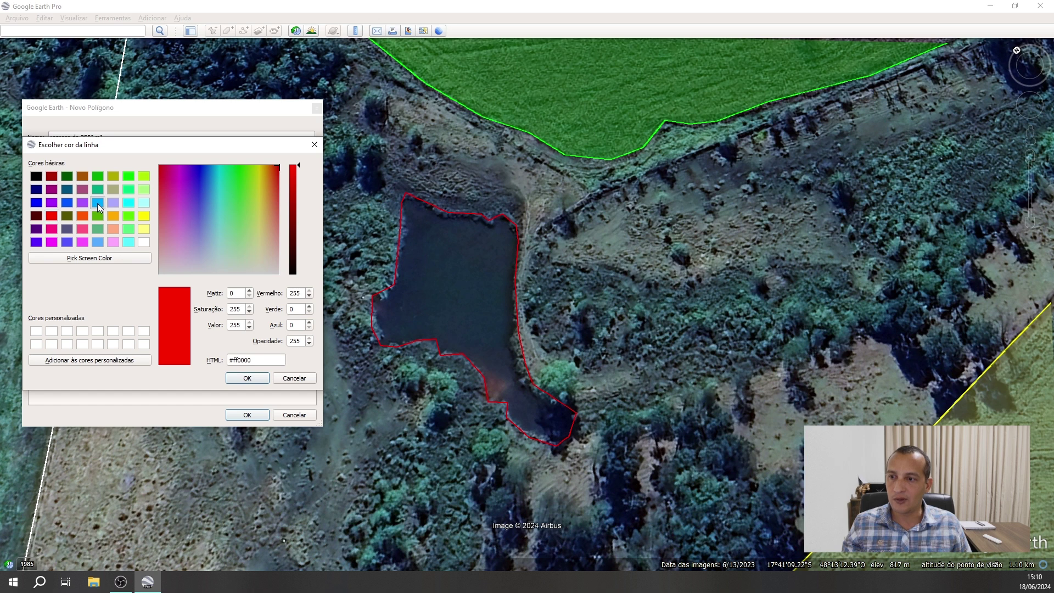
{"action": "left_click", "coordinate": [97, 203]}
{"action": "left_click", "coordinate": [248, 378]}
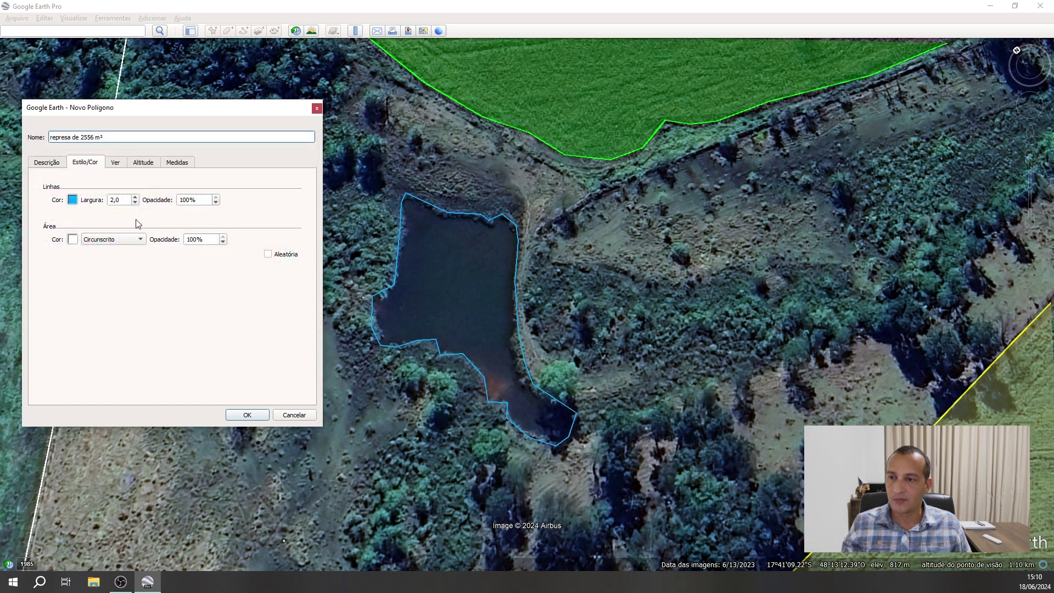
{"action": "left_click", "coordinate": [73, 240]}
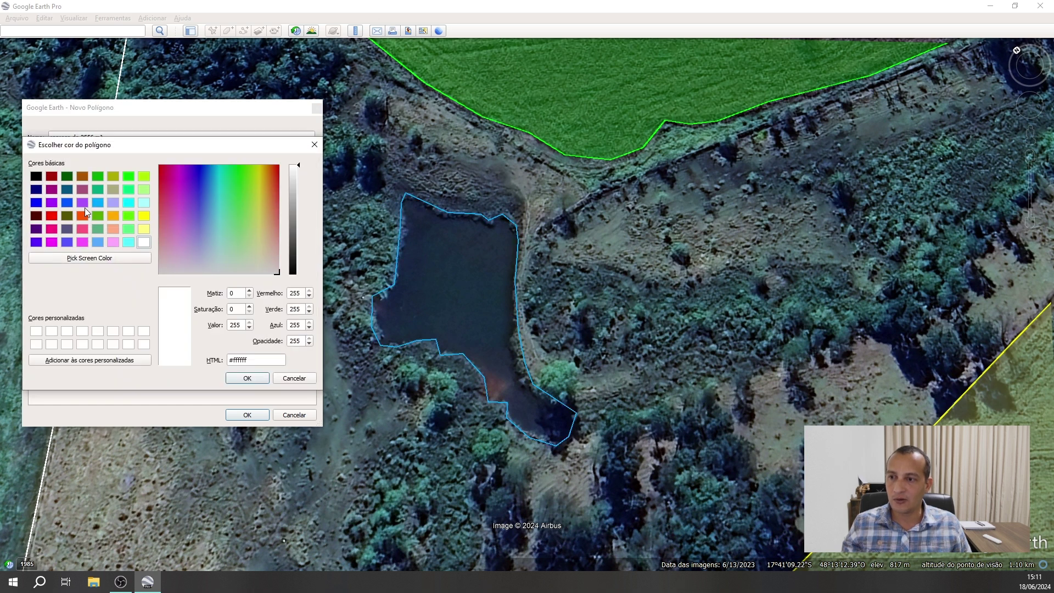
{"action": "left_click", "coordinate": [68, 202]}
{"action": "left_click", "coordinate": [247, 379]}
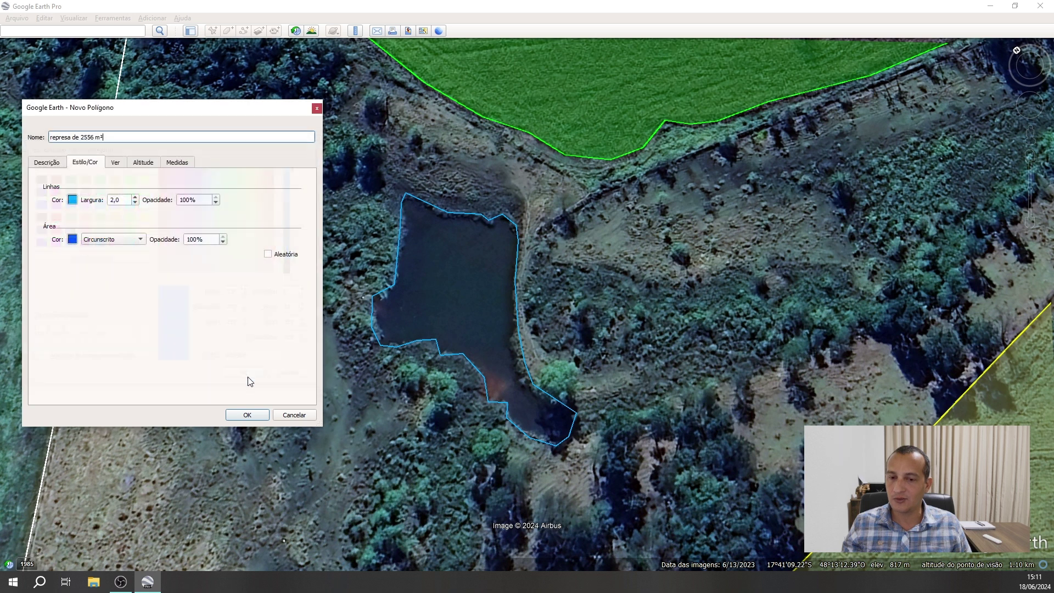
Set the pond polygon's area style to Sólido+circunscrito with 50% opacity.
{"action": "left_click", "coordinate": [132, 240]}
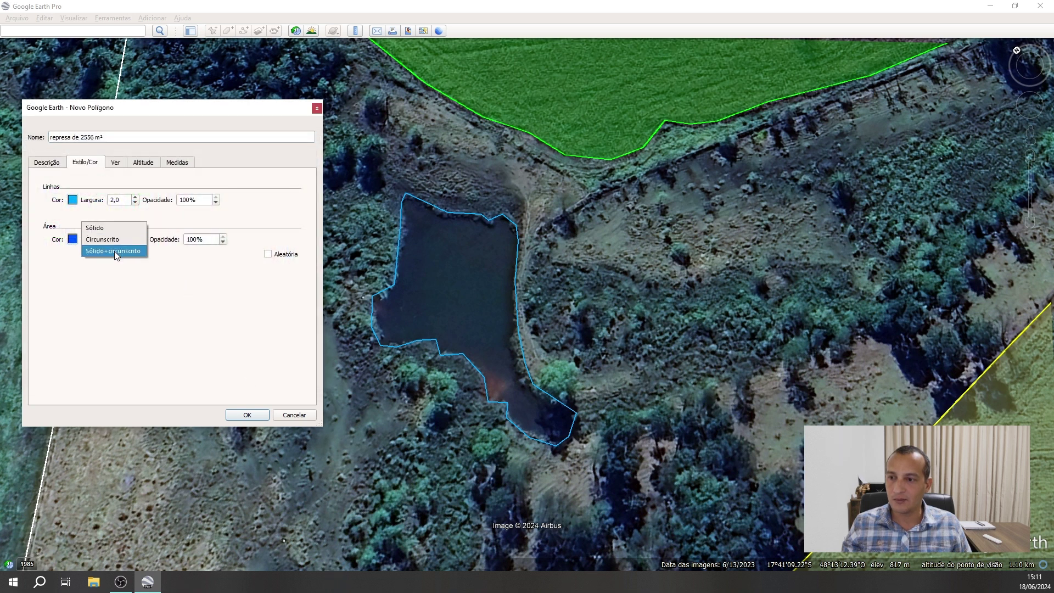
{"action": "left_click", "coordinate": [114, 252]}
{"action": "double_click", "coordinate": [191, 240]}
{"action": "type", "text": "50"}
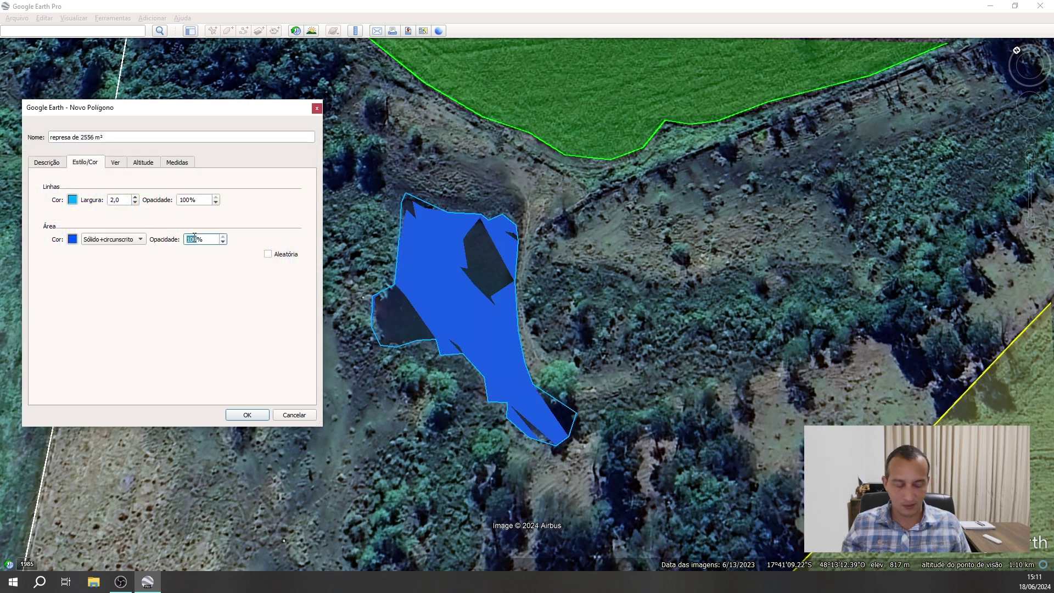
Set the pond polygon's altitude mode to "Presa ao solo" and save the polygon.
{"action": "left_click", "coordinate": [153, 166]}
{"action": "left_click", "coordinate": [232, 190]}
{"action": "left_click", "coordinate": [253, 166]}
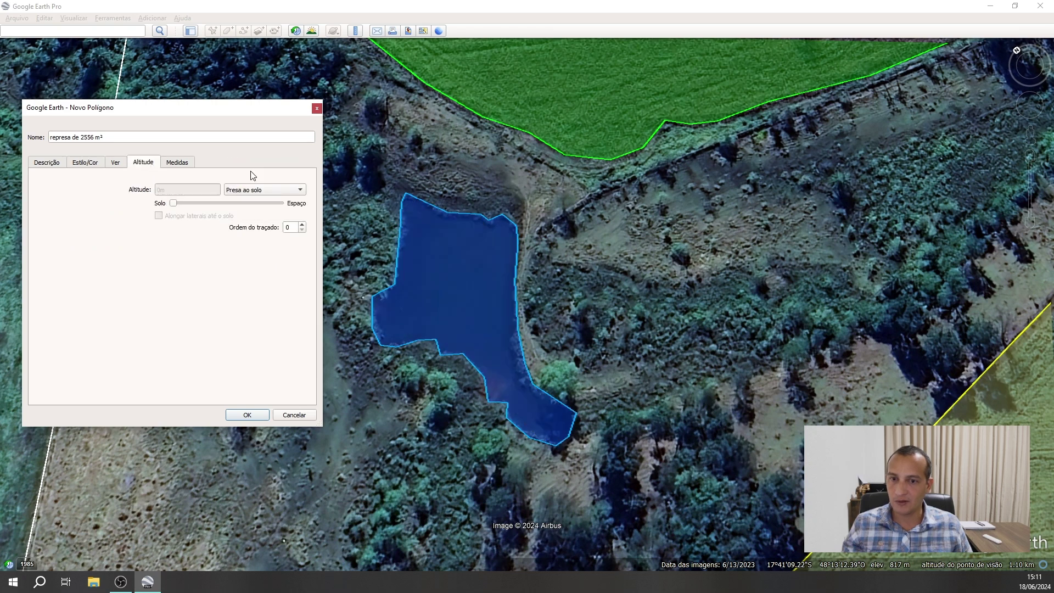
{"action": "left_click", "coordinate": [247, 415]}
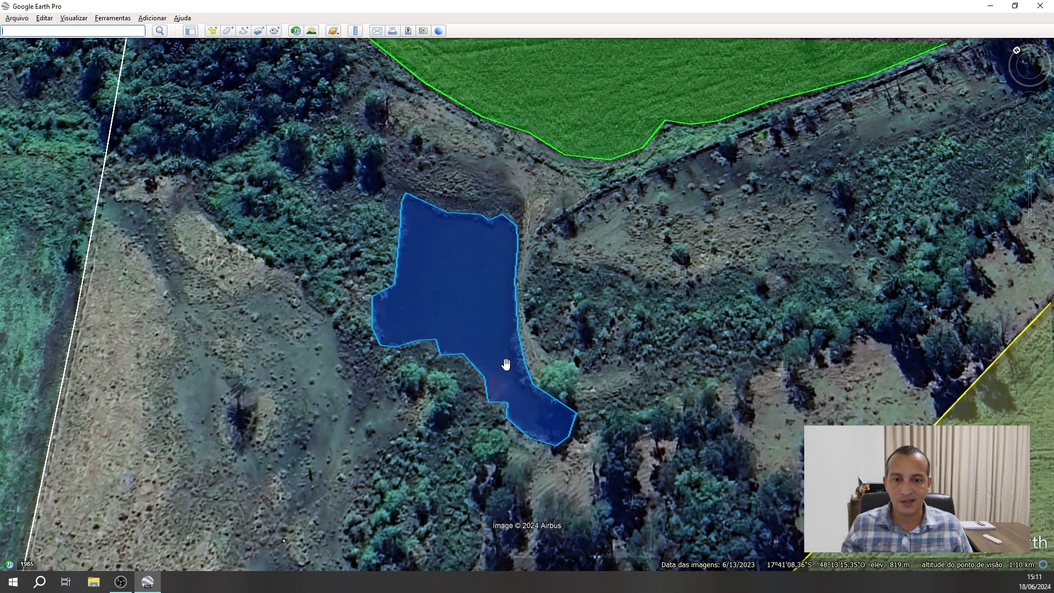
Start a new path for the farm's access road and move its properties dialog clear of the dirt track crossing the green field.
{"action": "scroll", "coordinate": [504, 352], "scroll_direction": "down", "scroll_amount": 4}
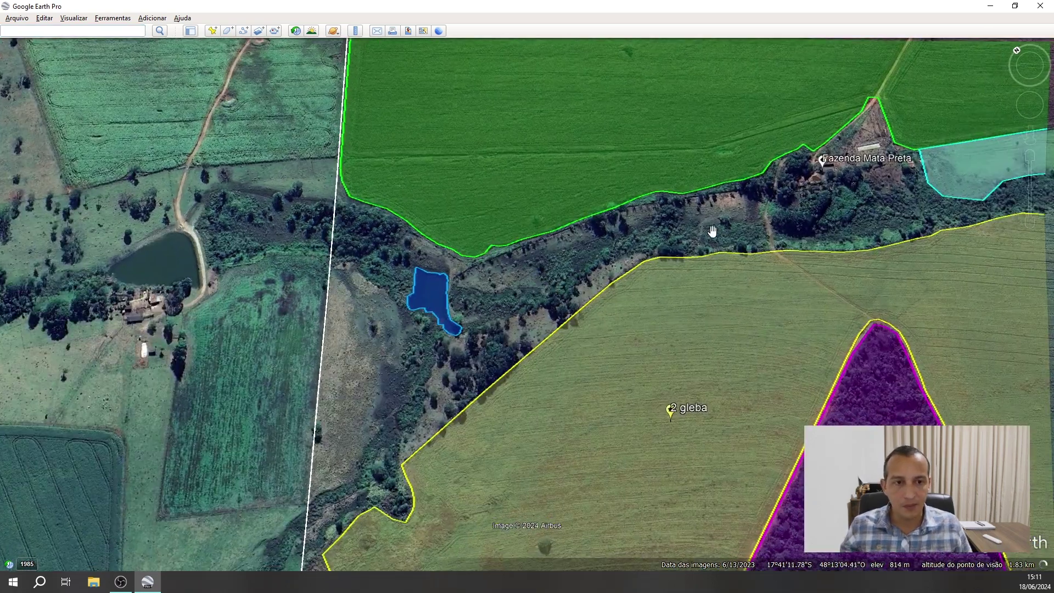
{"action": "left_click_drag", "start_coordinate": [712, 231], "coordinate": [637, 240]}
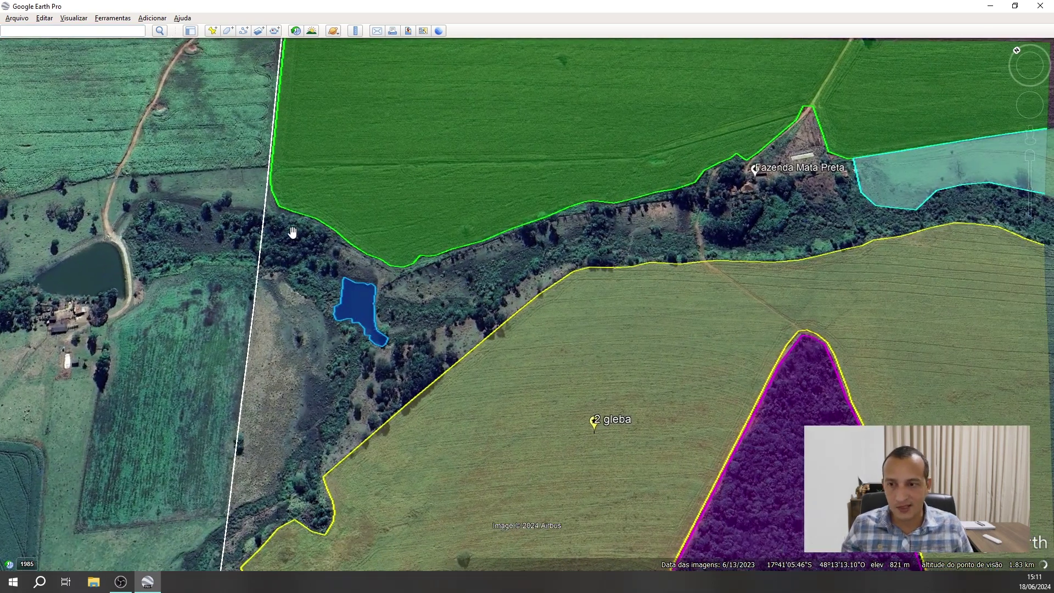
{"action": "left_click_drag", "start_coordinate": [268, 355], "coordinate": [269, 295]}
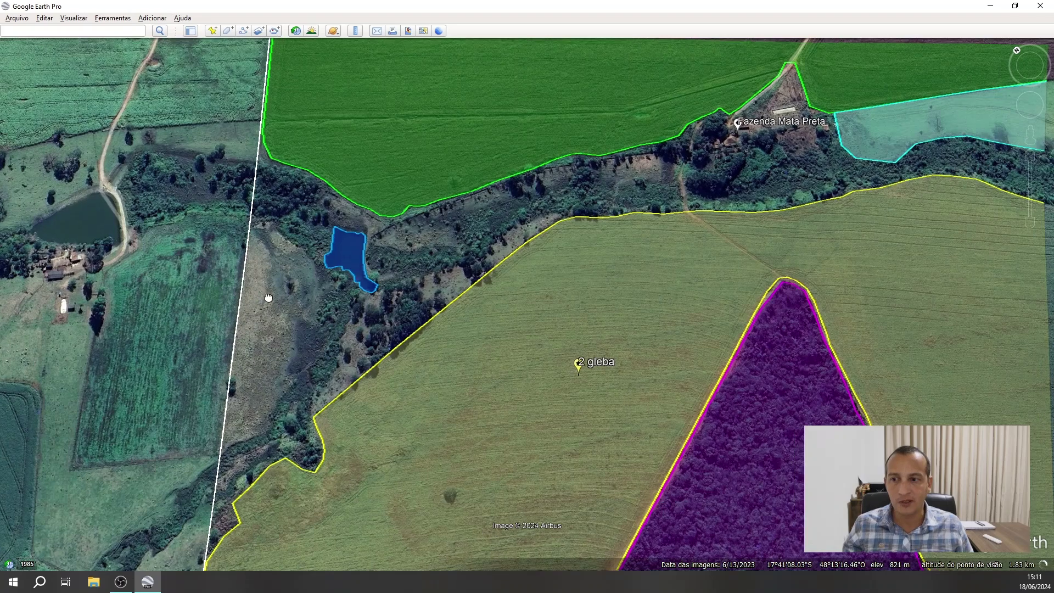
{"action": "left_click_drag", "start_coordinate": [601, 212], "coordinate": [269, 400]}
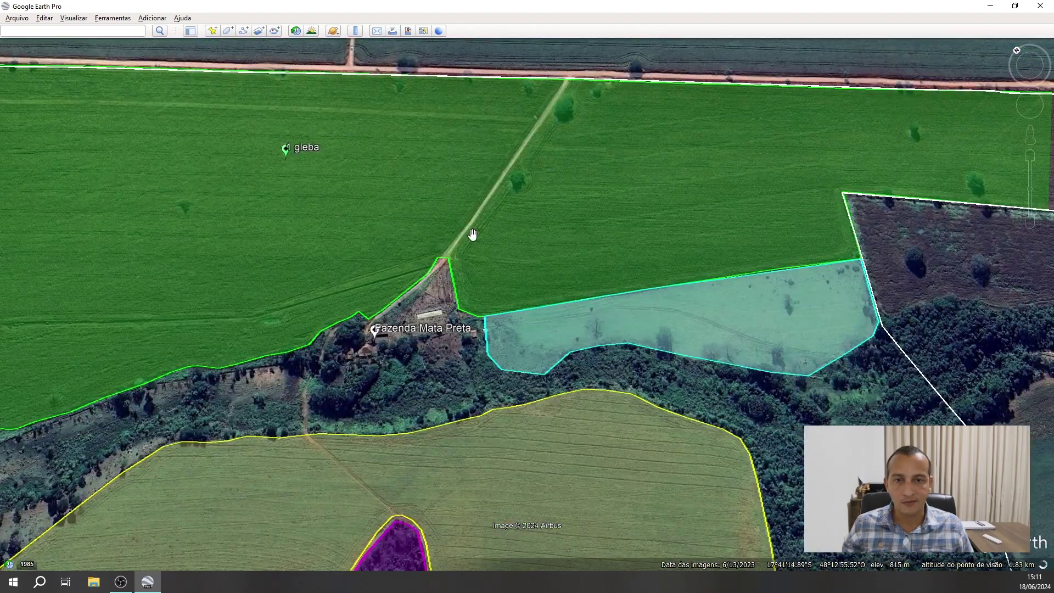
{"action": "left_click_drag", "start_coordinate": [472, 235], "coordinate": [407, 269]}
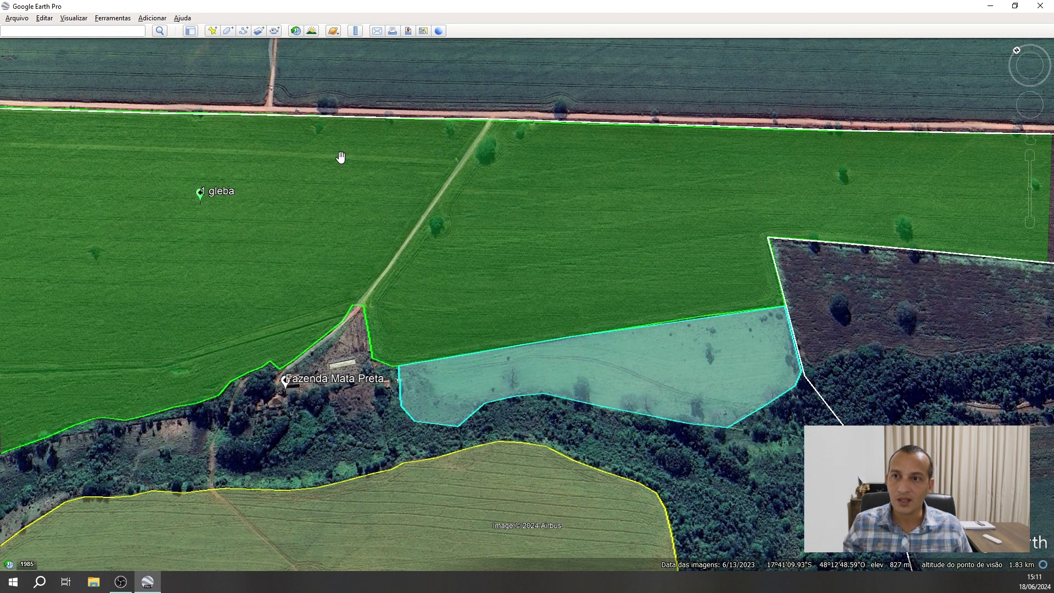
{"action": "left_click", "coordinate": [244, 31]}
{"action": "left_click_drag", "start_coordinate": [197, 108], "coordinate": [181, 52]}
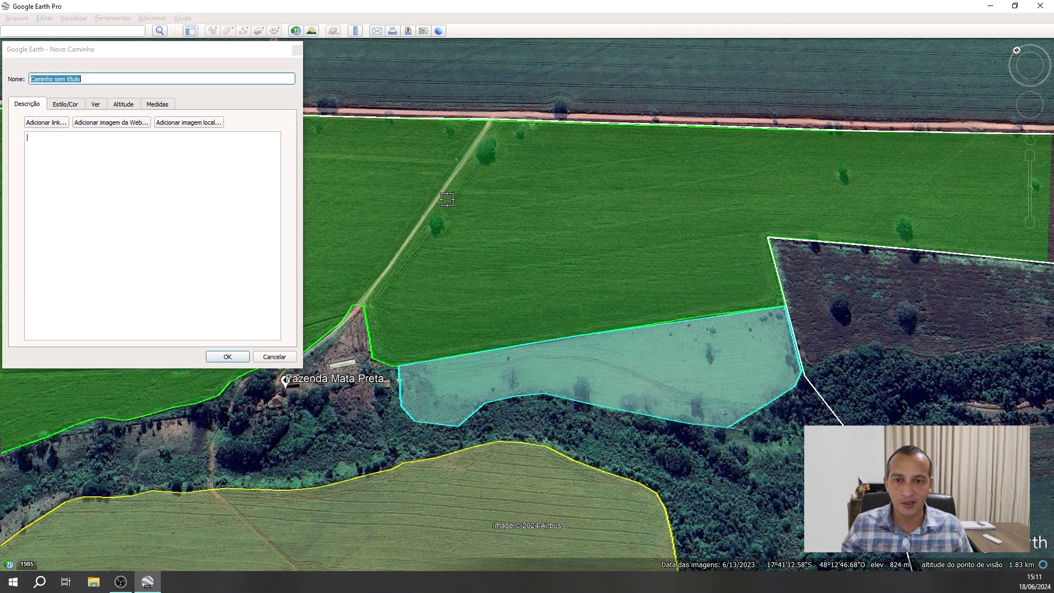
{"action": "left_click_drag", "start_coordinate": [447, 199], "coordinate": [565, 220]}
{"action": "right_click", "coordinate": [565, 220]}
{"action": "right_click", "coordinate": [565, 220]}
{"action": "right_click", "coordinate": [565, 220]}
{"action": "right_click", "coordinate": [565, 221]}
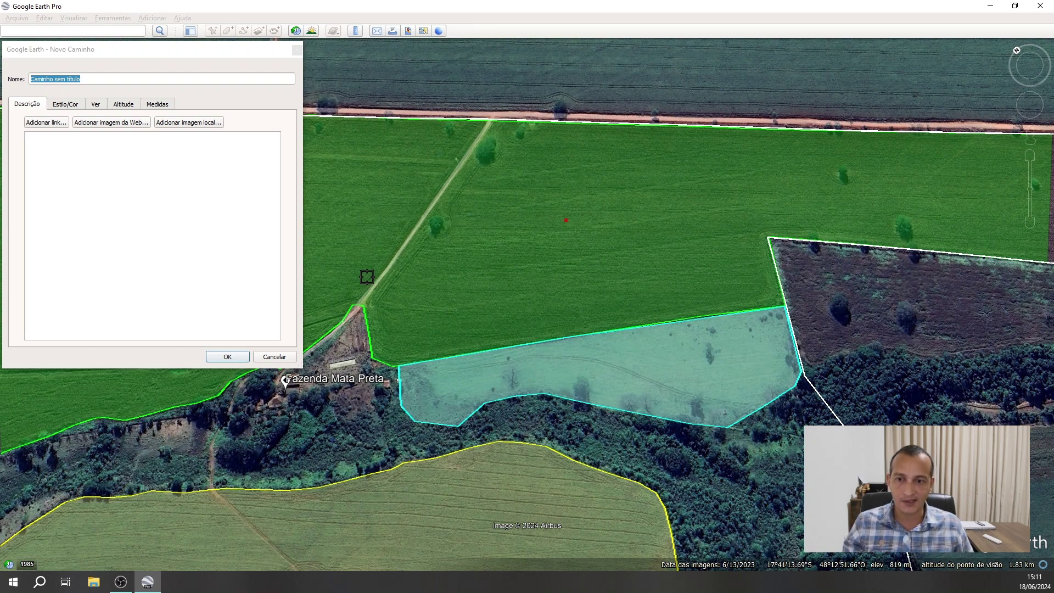
{"action": "mouse_move", "coordinate": [367, 276]}
{"action": "left_mouse_down"}
{"action": "mouse_move", "coordinate": [402, 281]}
{"action": "mouse_move", "coordinate": [349, 307]}
{"action": "left_mouse_up"}
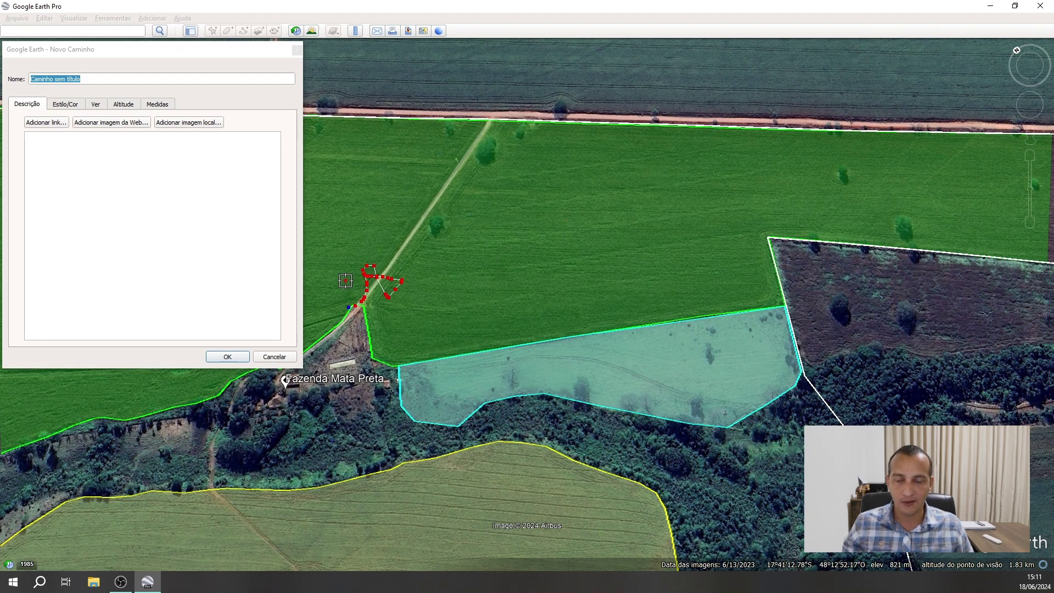
{"action": "key", "text": "Delete"}
{"action": "key", "text": "Delete"}
{"action": "key", "text": "Delete"}
{"action": "key", "text": "Delete"}
{"action": "key", "text": "Delete"}
{"action": "key", "text": "Delete"}
{"action": "key", "text": "Delete"}
{"action": "key", "text": "Delete"}
{"action": "key", "text": "Delete"}
{"action": "key", "text": "Delete"}
{"action": "key", "text": "Delete"}
{"action": "key", "text": "Delete"}
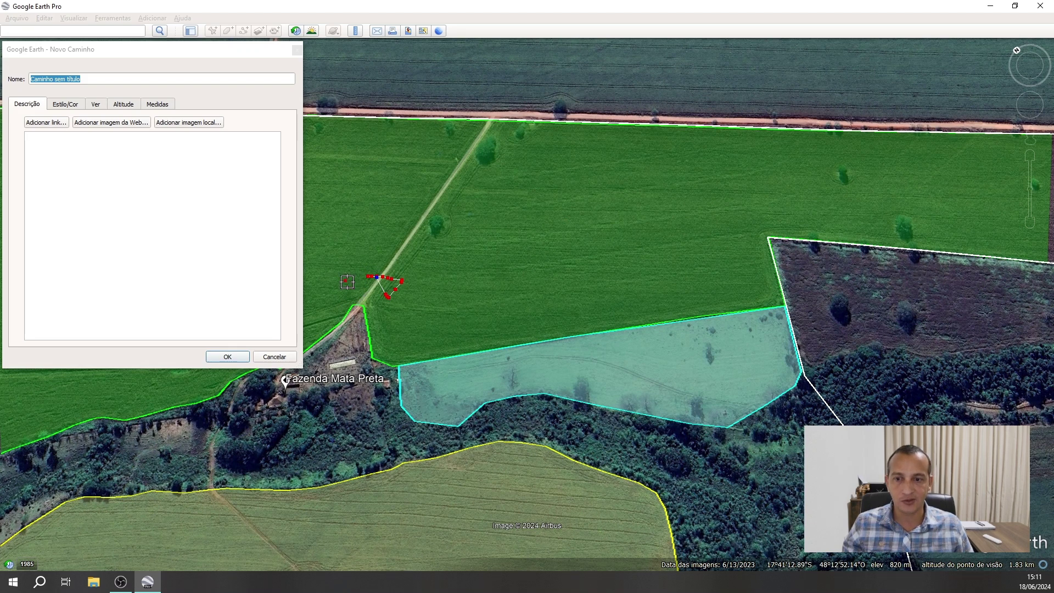
{"action": "key", "text": "Delete"}
{"action": "key", "text": "Delete"}
{"action": "key", "text": "Delete"}
{"action": "key", "text": "Delete"}
{"action": "key", "text": "Delete"}
{"action": "key", "text": "Delete"}
{"action": "key", "text": "Delete"}
{"action": "key", "text": "Delete"}
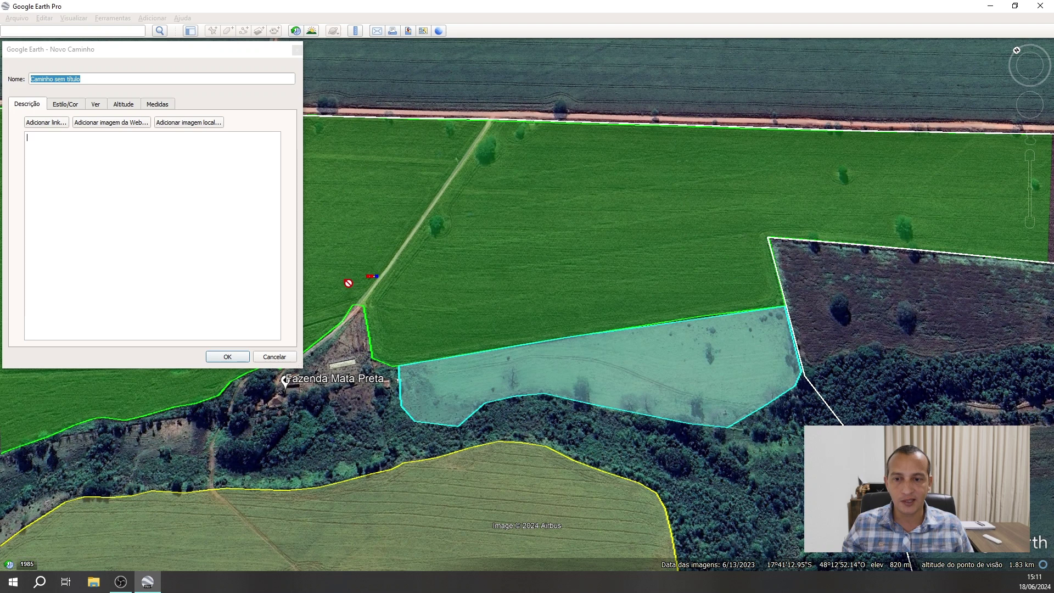
{"action": "key", "text": "Delete"}
{"action": "key", "text": "Delete"}
{"action": "key", "text": "Delete"}
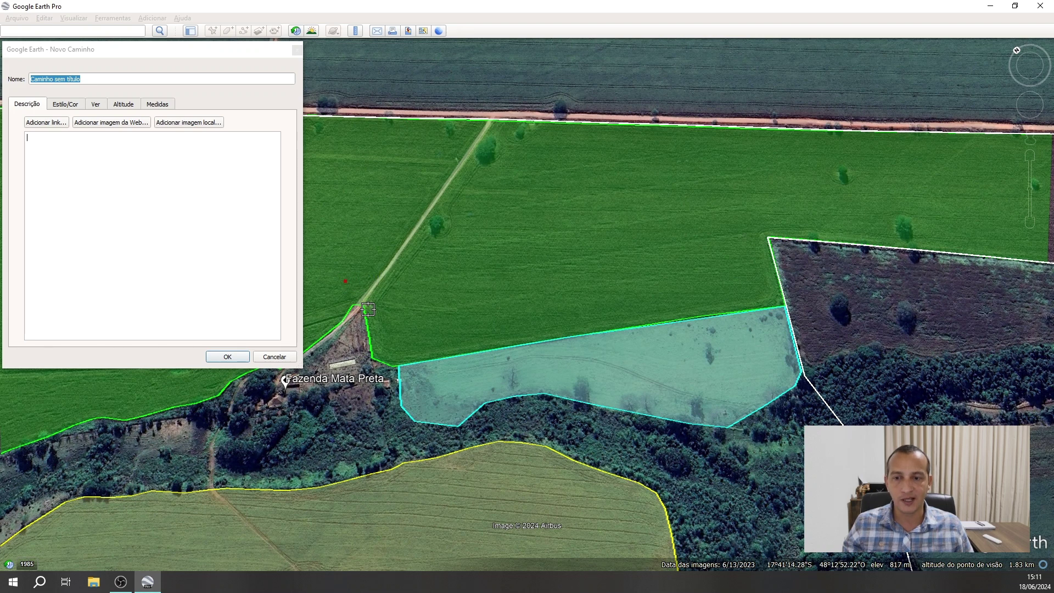
{"action": "key", "text": "Delete"}
Trace the path along the dirt track from the farmhouse up to the boundary road, continuing east along that road.
{"action": "left_click", "coordinate": [646, 312]}
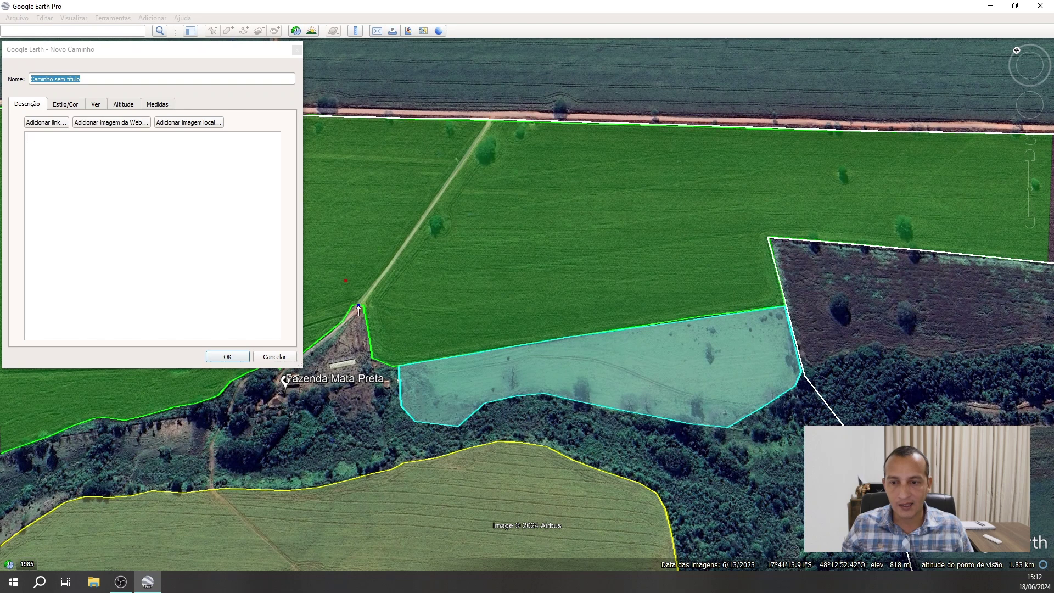
{"action": "left_click_drag", "start_coordinate": [393, 269], "coordinate": [419, 231]}
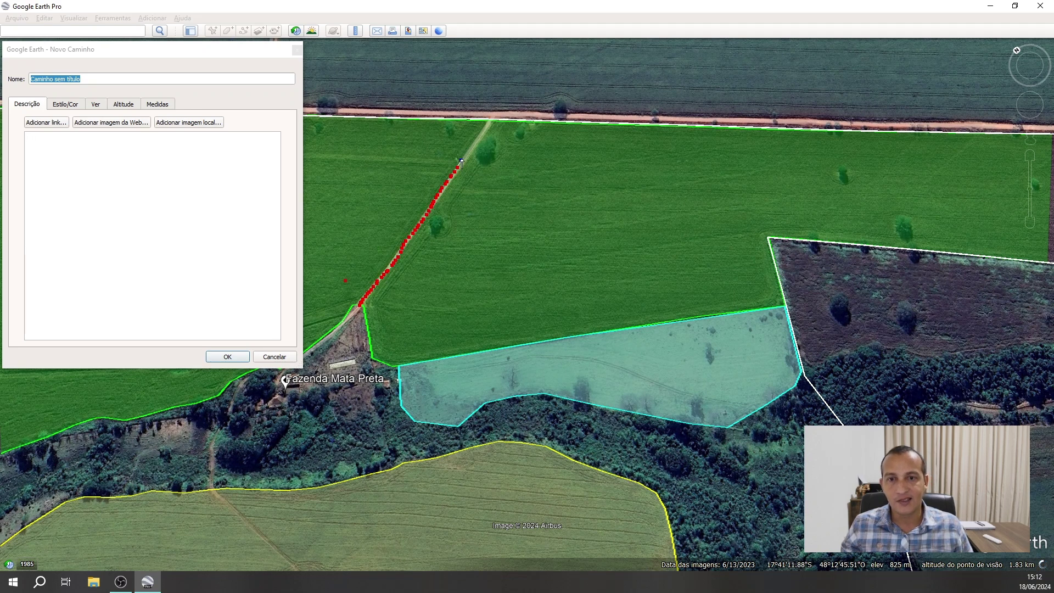
{"action": "left_click_drag", "start_coordinate": [462, 163], "coordinate": [482, 135]}
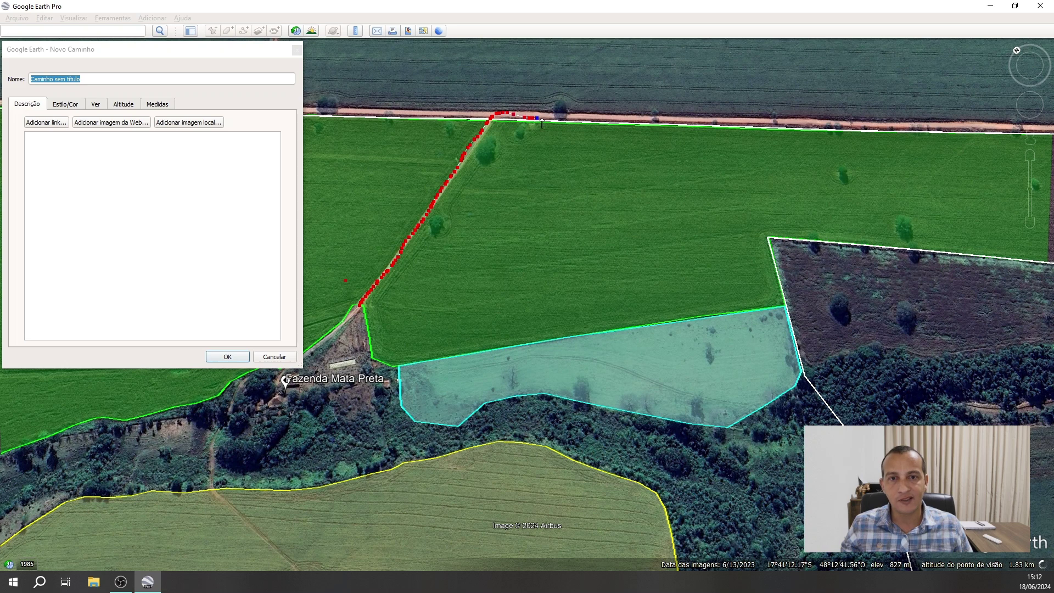
{"action": "left_click_drag", "start_coordinate": [610, 113], "coordinate": [987, 130]}
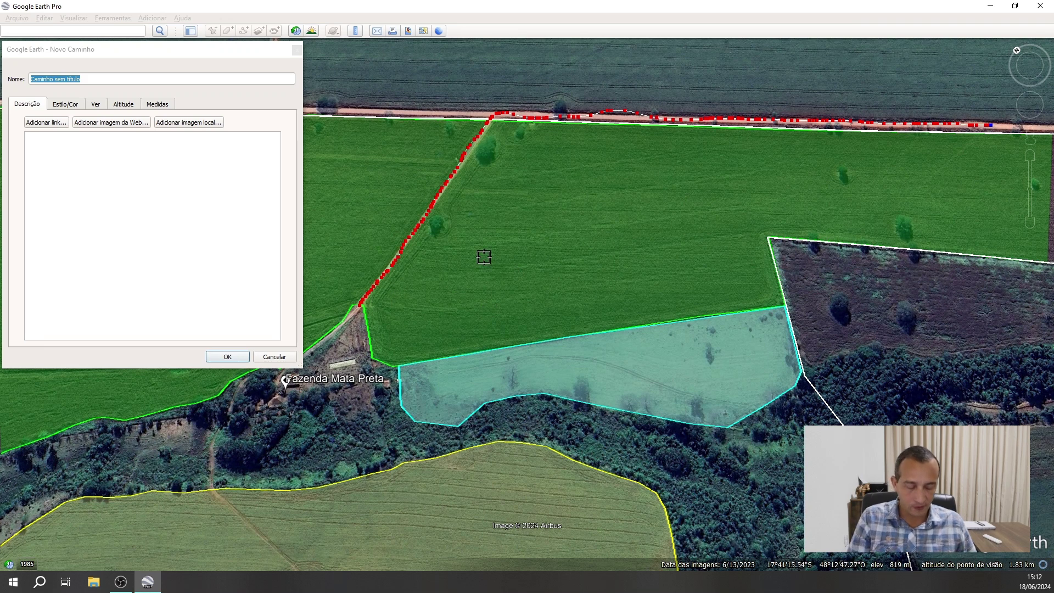
Examine the traced path along the boundary road, looking east to the green field's corner and back to the track junction.
{"action": "key", "text": "Right"}
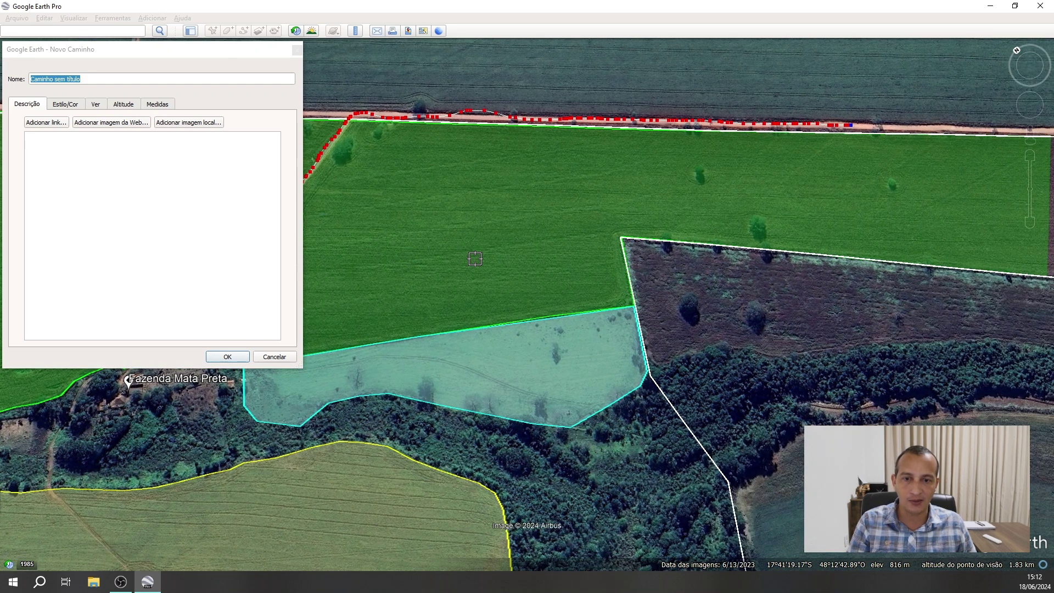
{"action": "key", "text": "Right"}
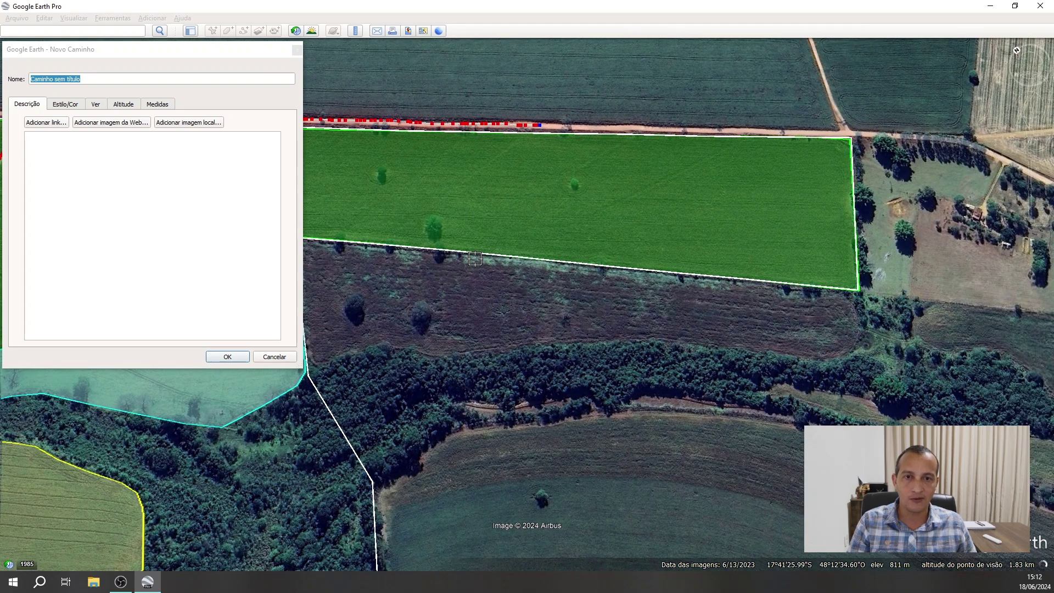
{"action": "key", "text": "Up"}
{"action": "key", "text": "Up"}
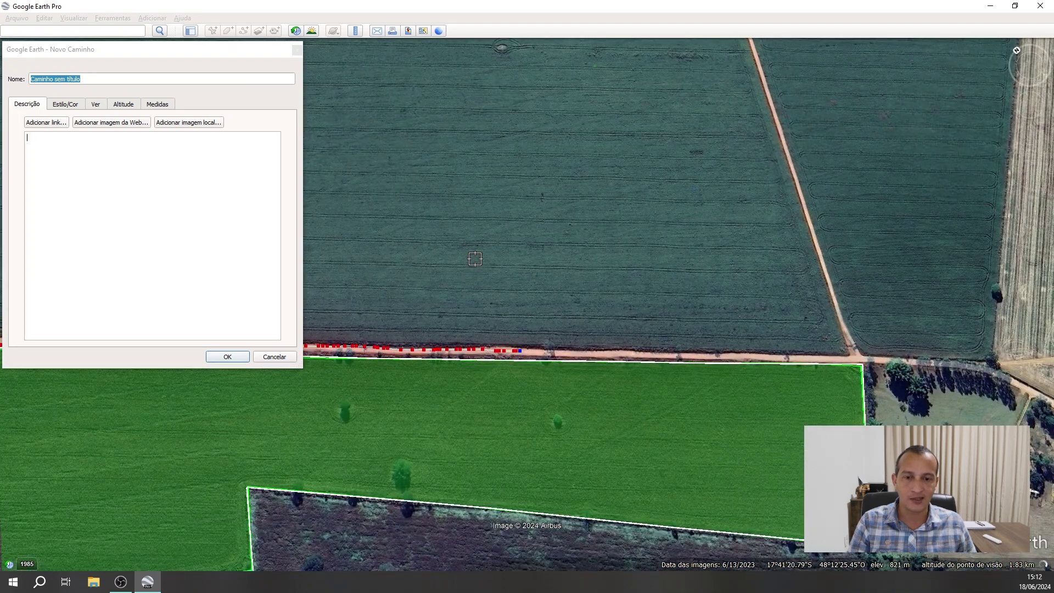
{"action": "key", "text": "Left"}
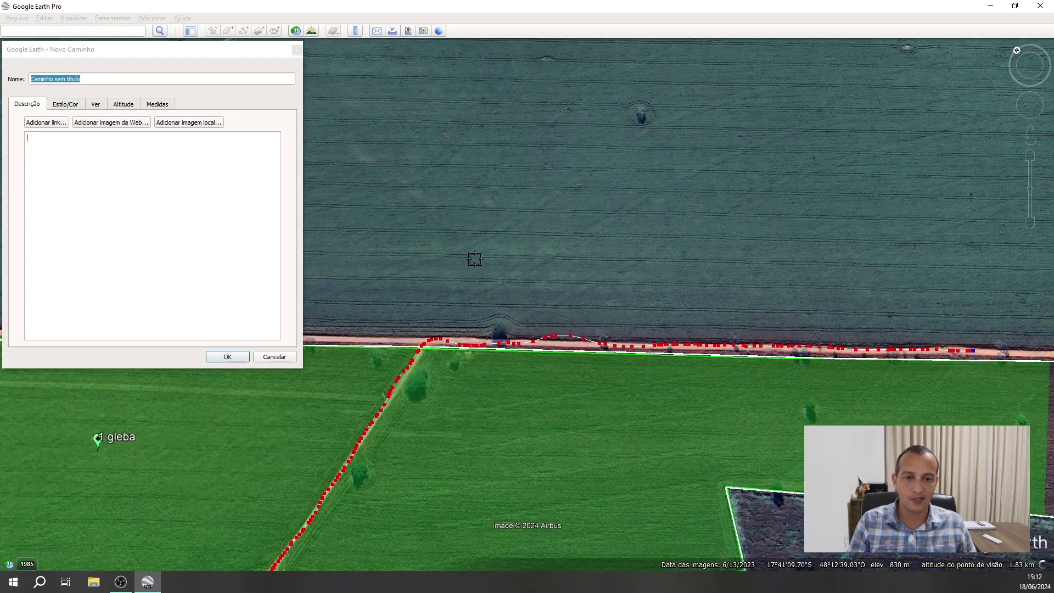
{"action": "key", "text": "Down"}
{"action": "key", "text": "Up"}
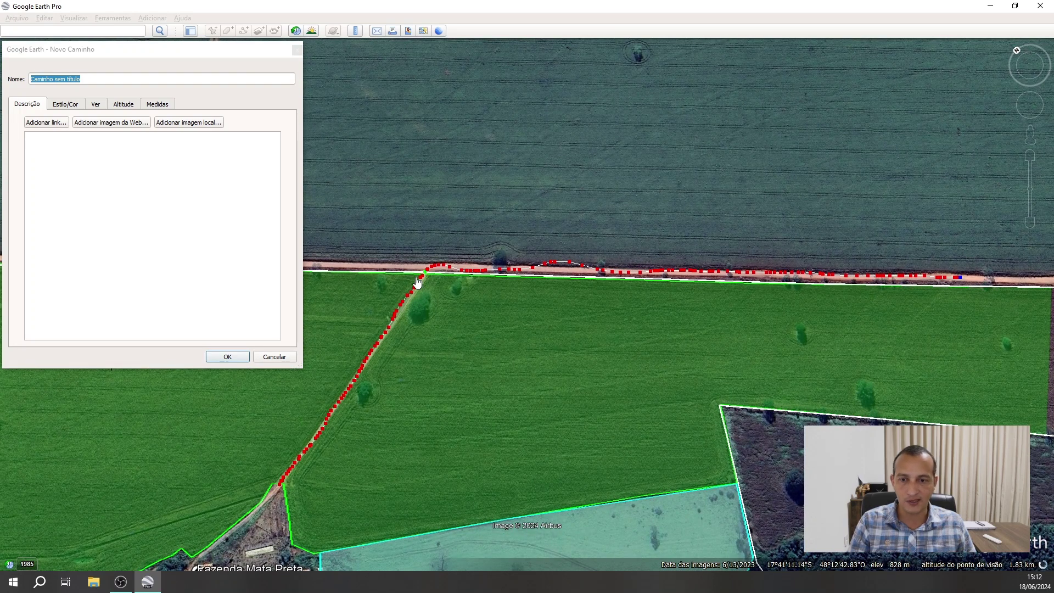
Discard the unsaved freehand path and set the ruler to measure a 3D path.
{"action": "left_click", "coordinate": [265, 358]}
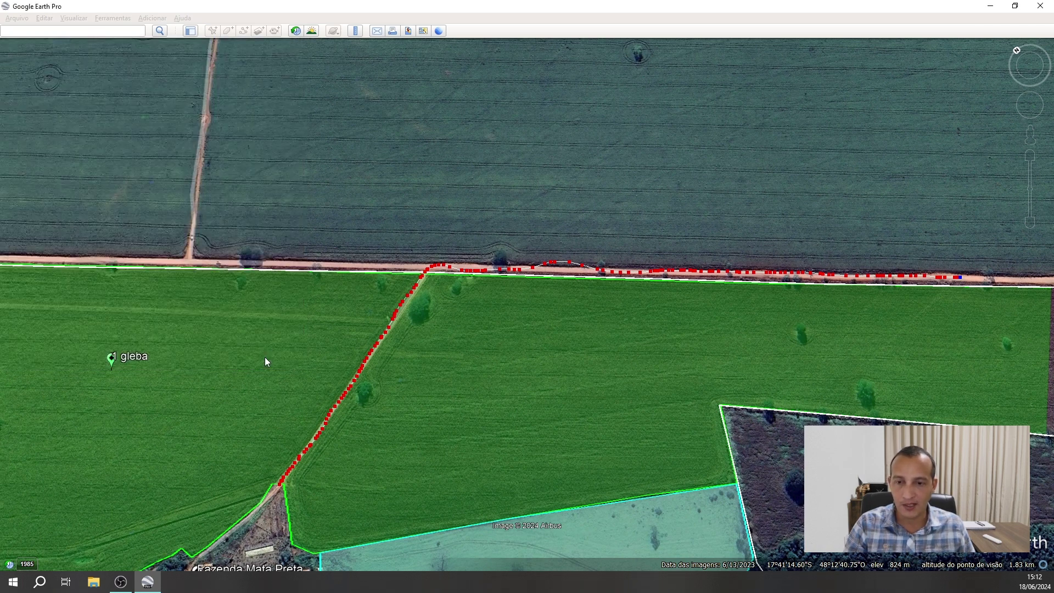
{"action": "left_click", "coordinate": [355, 31]}
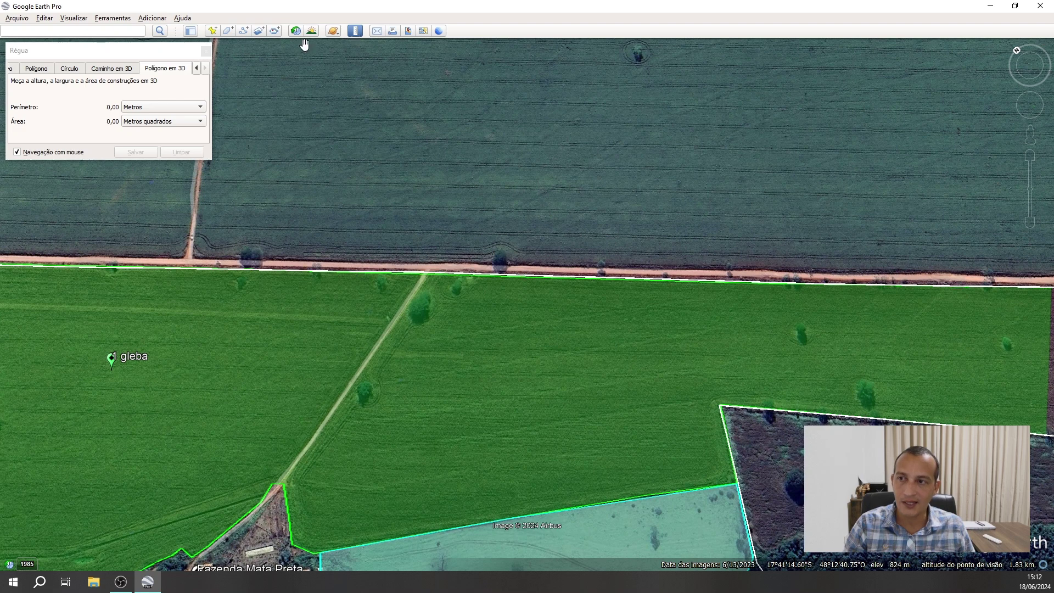
{"action": "left_click", "coordinate": [113, 72]}
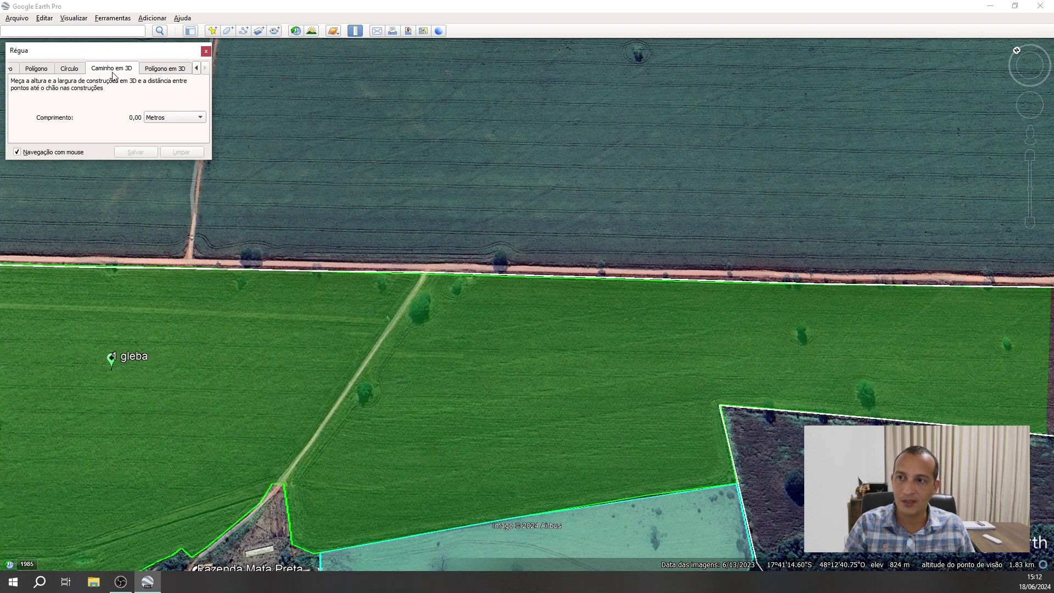
Trace the measured path from the farmhouse up the dirt track to the boundary road, continuing east along that road with widely spaced points.
{"action": "left_click_drag", "start_coordinate": [282, 478], "coordinate": [430, 371]}
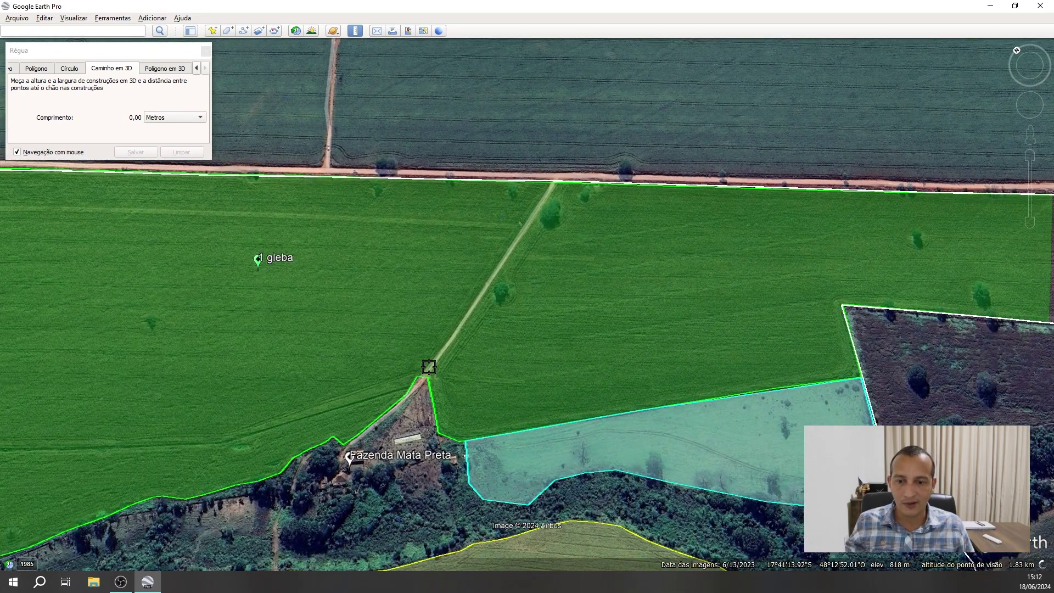
{"action": "left_click", "coordinate": [429, 368]}
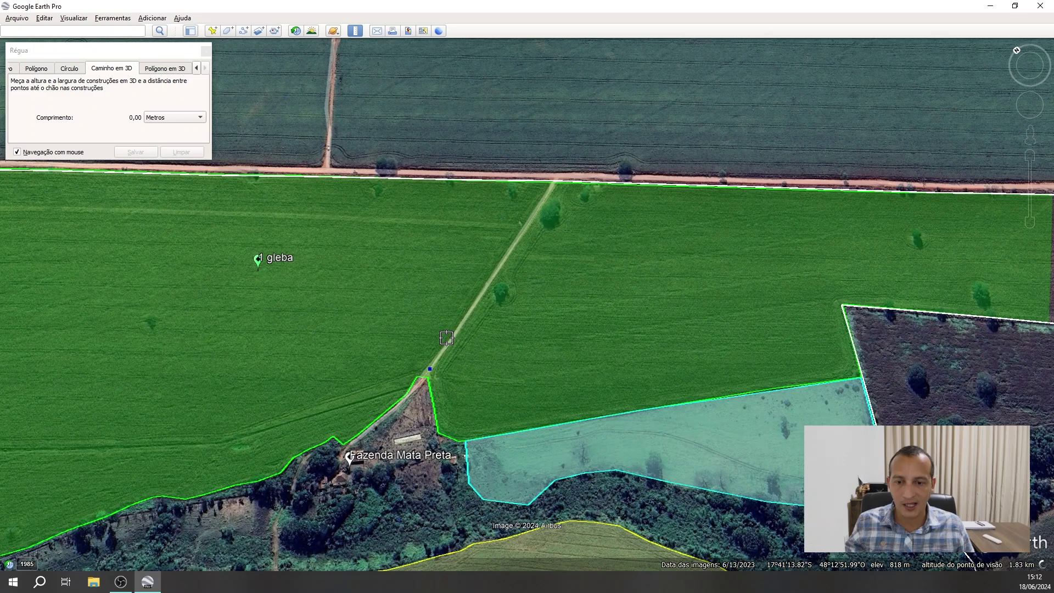
{"action": "left_click", "coordinate": [471, 311]}
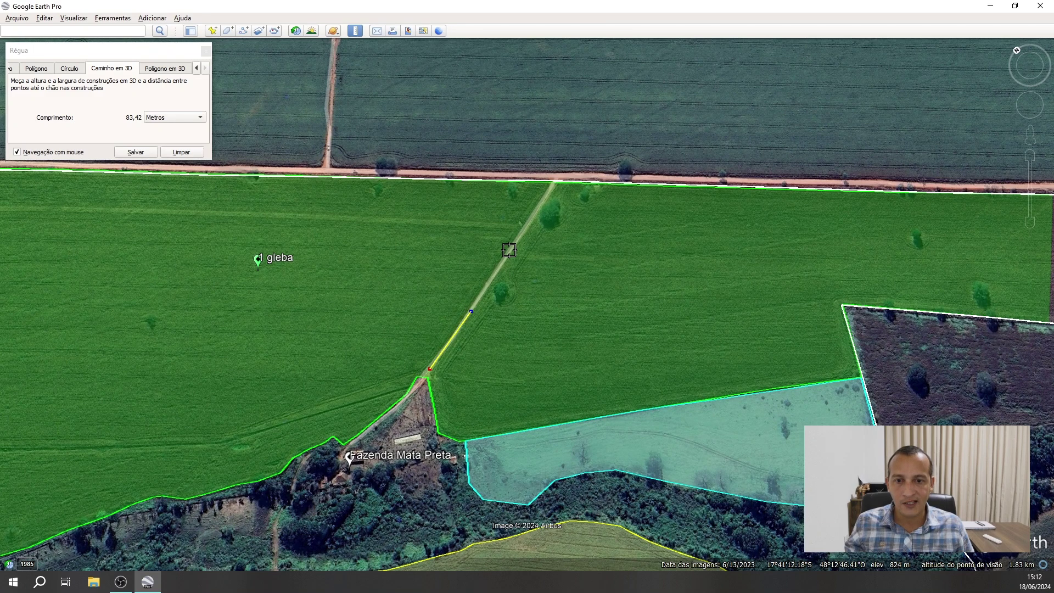
{"action": "left_click", "coordinate": [509, 249]}
{"action": "left_click", "coordinate": [558, 180]}
{"action": "left_click", "coordinate": [668, 179]}
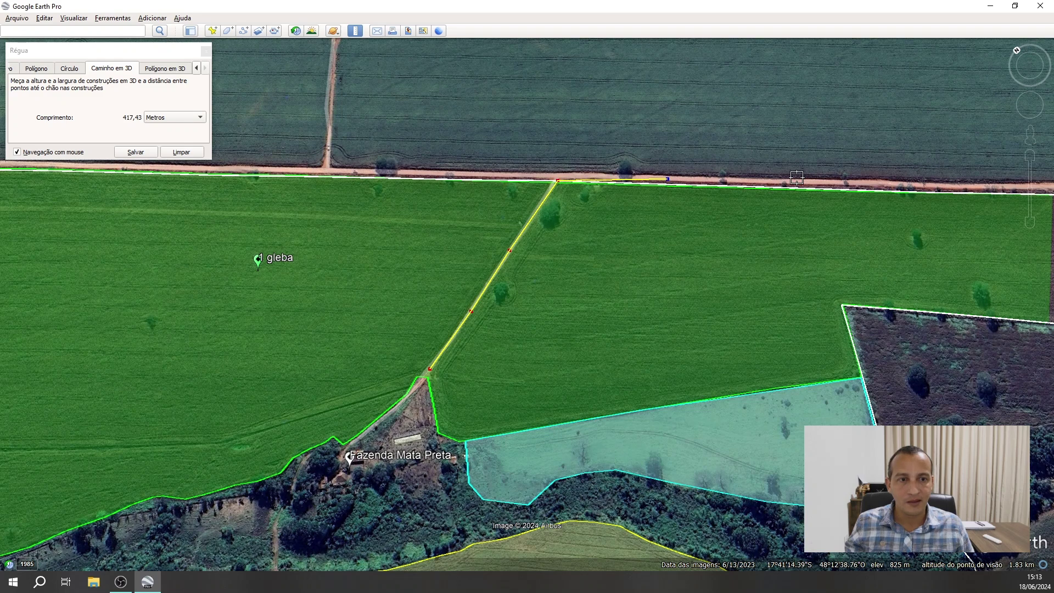
{"action": "left_click", "coordinate": [815, 181]}
{"action": "left_click", "coordinate": [936, 184]}
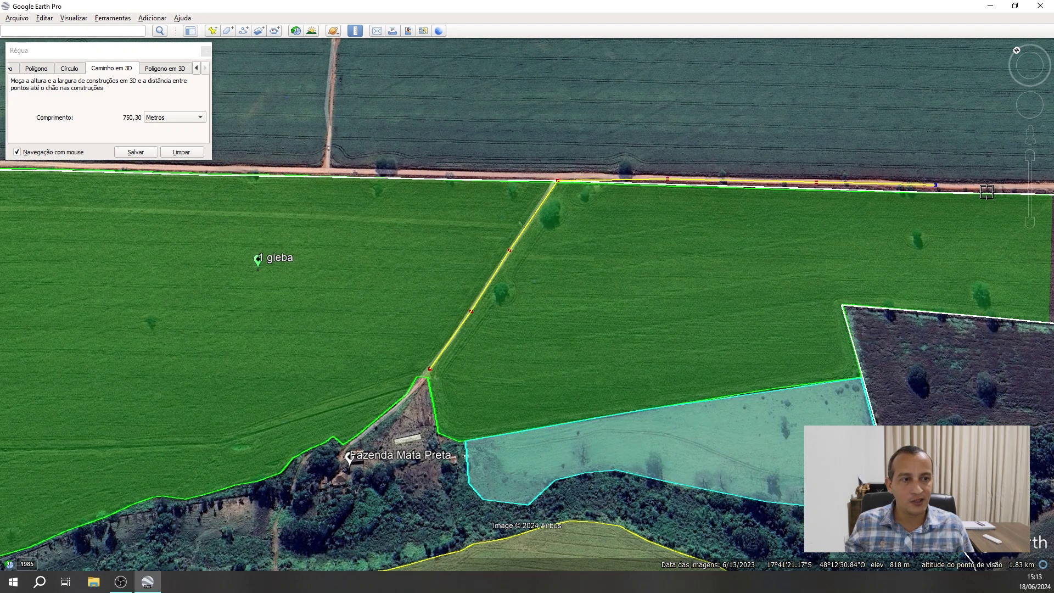
Extend the measured path east past the green field's corner and southeast along the road to the edge of the dark woodland.
{"action": "left_click_drag", "start_coordinate": [987, 191], "coordinate": [764, 200]}
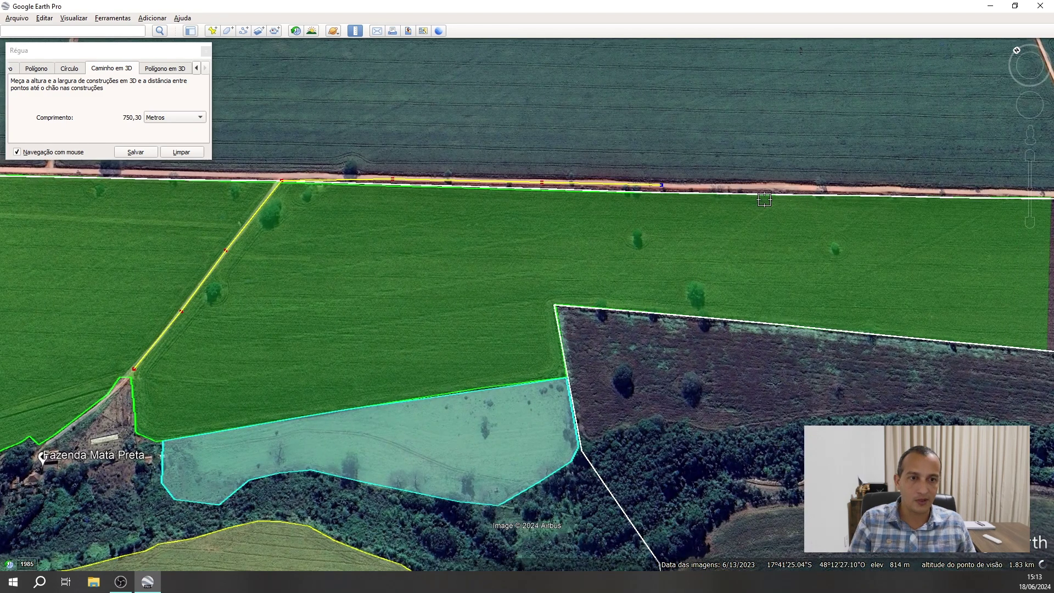
{"action": "scroll", "coordinate": [764, 199], "scroll_direction": "down", "scroll_amount": 3}
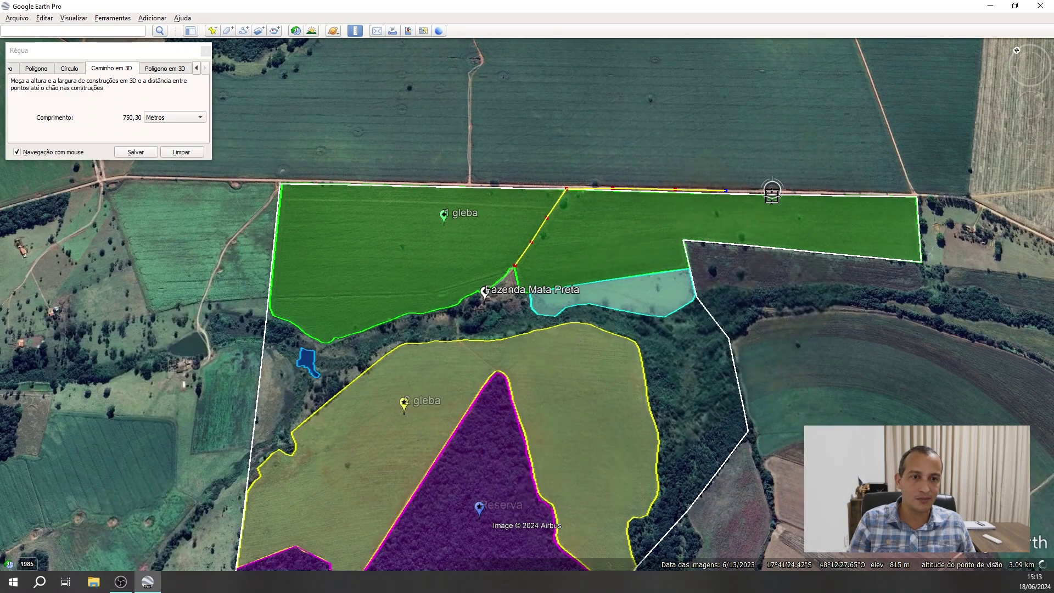
{"action": "scroll", "coordinate": [772, 195], "scroll_direction": "down", "scroll_amount": 2}
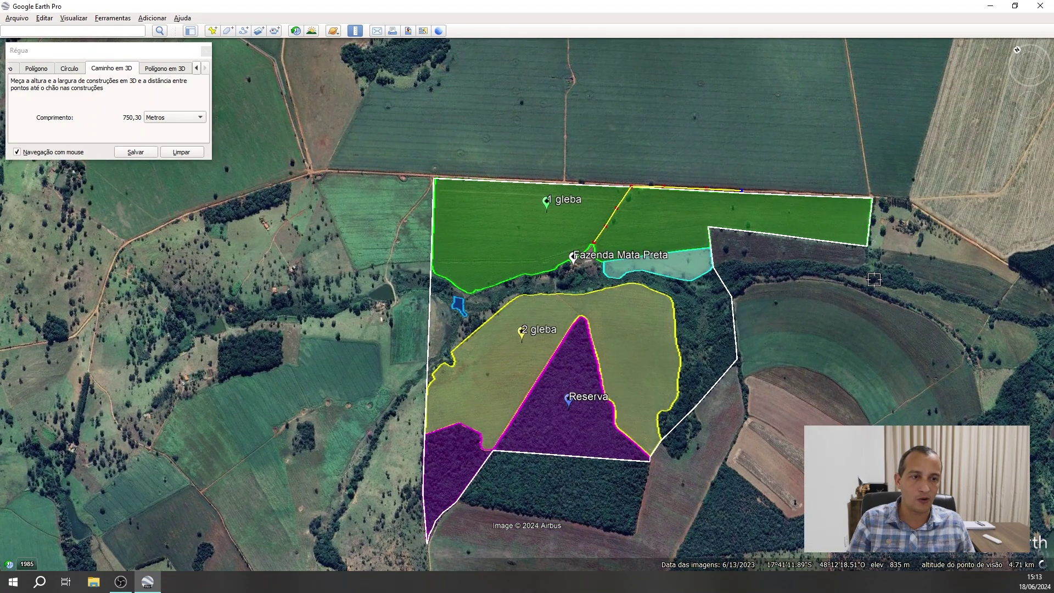
{"action": "left_click_drag", "start_coordinate": [874, 280], "coordinate": [565, 298]}
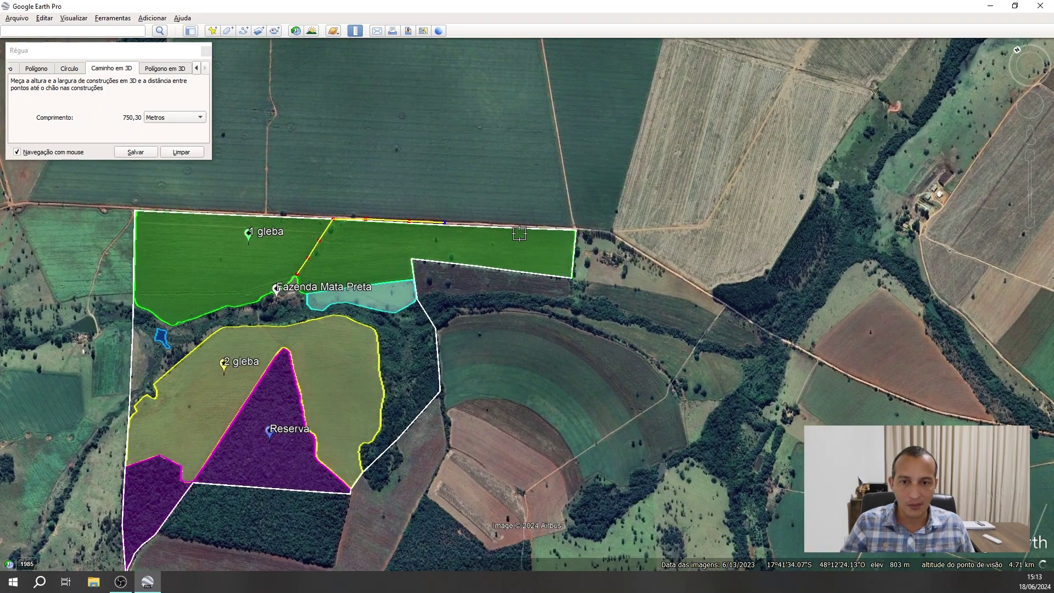
{"action": "left_click", "coordinate": [521, 226]}
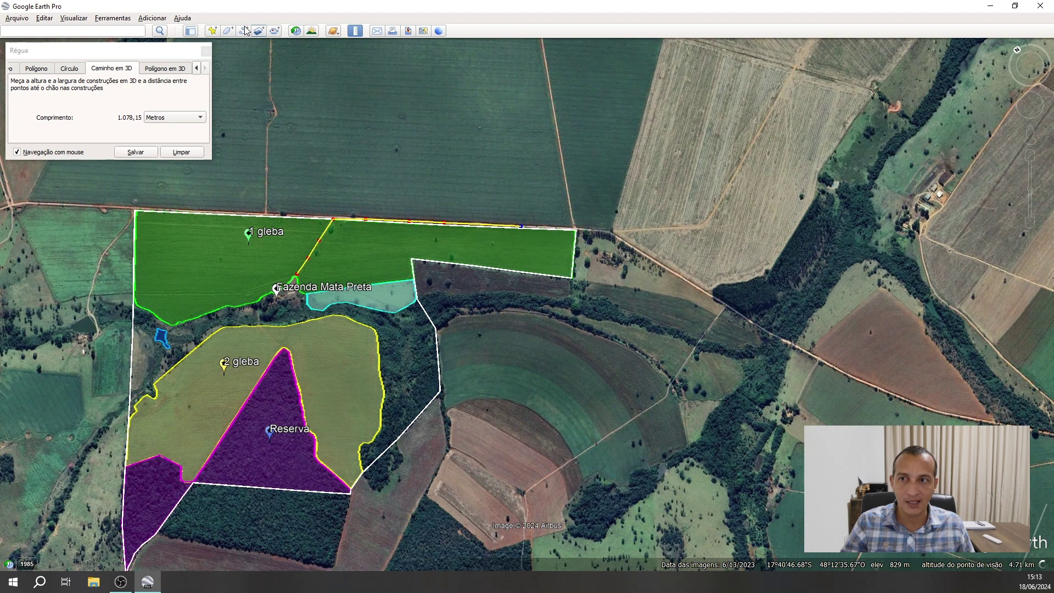
{"action": "left_click", "coordinate": [579, 228]}
{"action": "left_click", "coordinate": [611, 231]}
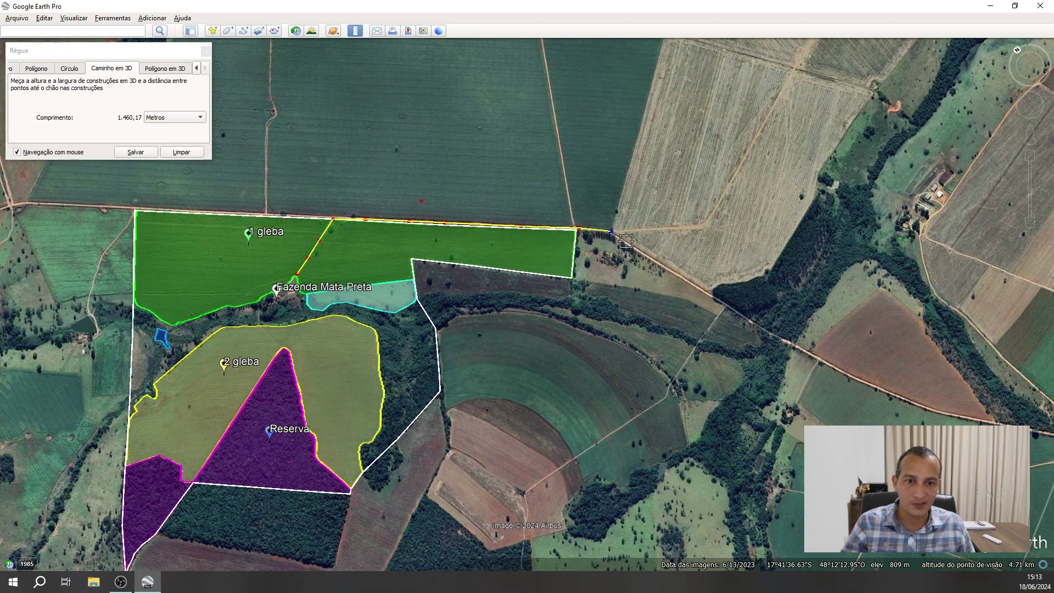
{"action": "left_click", "coordinate": [711, 295]}
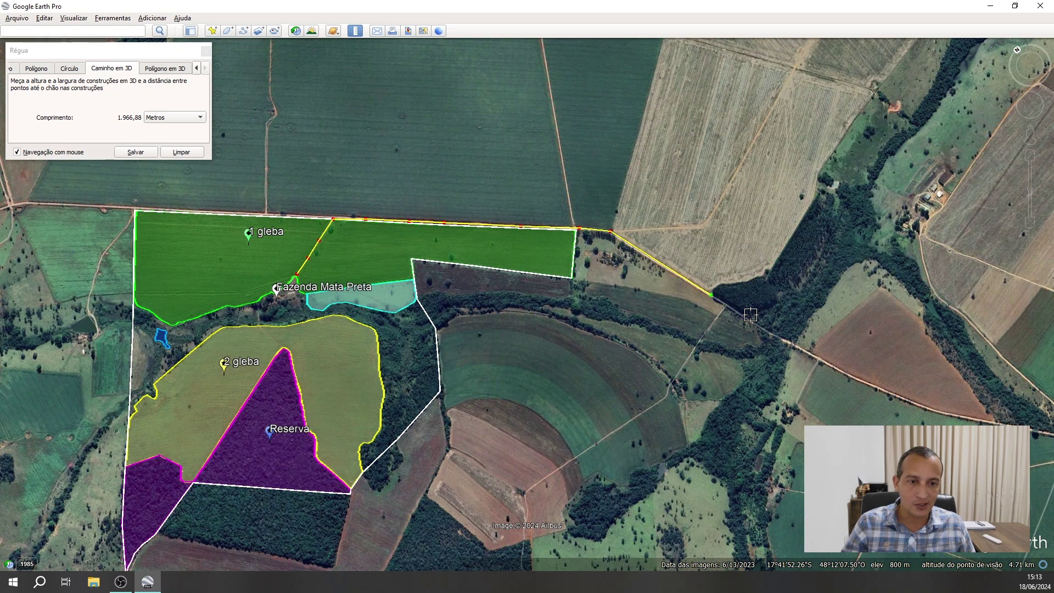
Continue the measured path along the road through the woodland to the start of the reddish ploughed field.
{"action": "scroll", "coordinate": [750, 314], "scroll_direction": "up", "scroll_amount": 3}
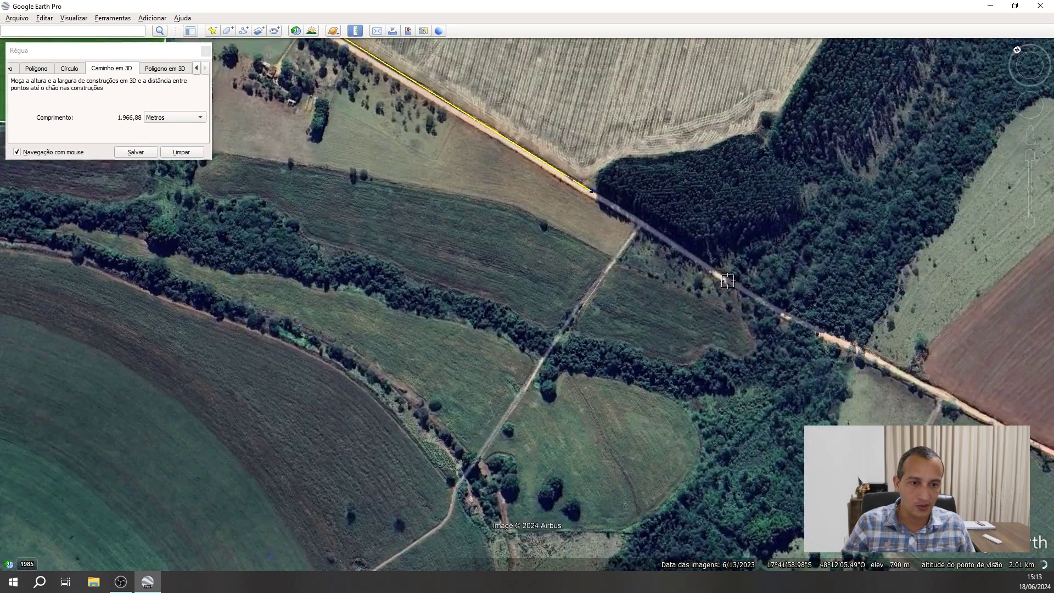
{"action": "left_click", "coordinate": [727, 281]}
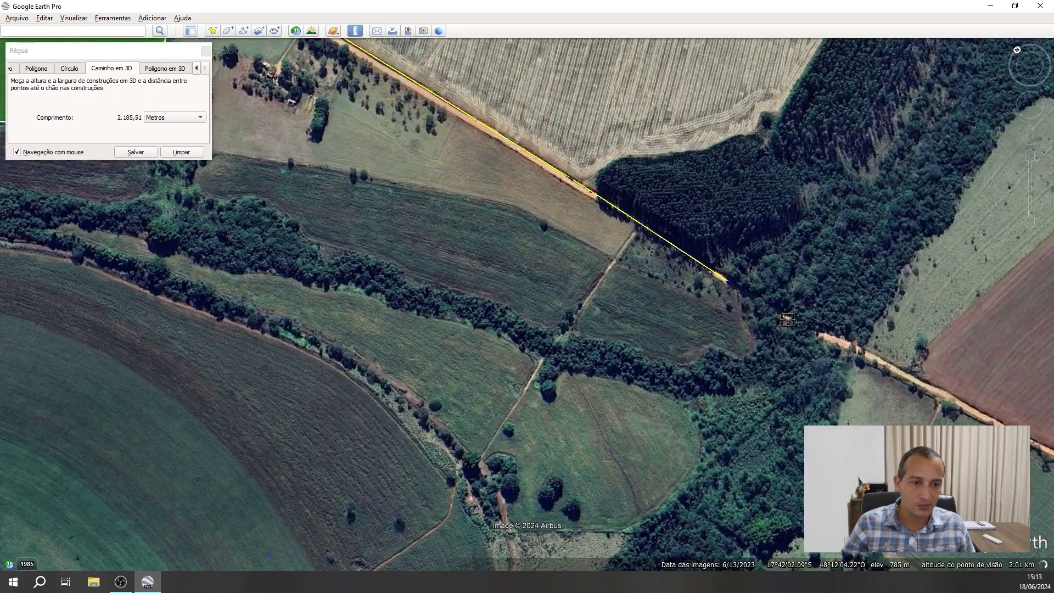
{"action": "left_click", "coordinate": [788, 318]}
{"action": "left_click", "coordinate": [853, 345]}
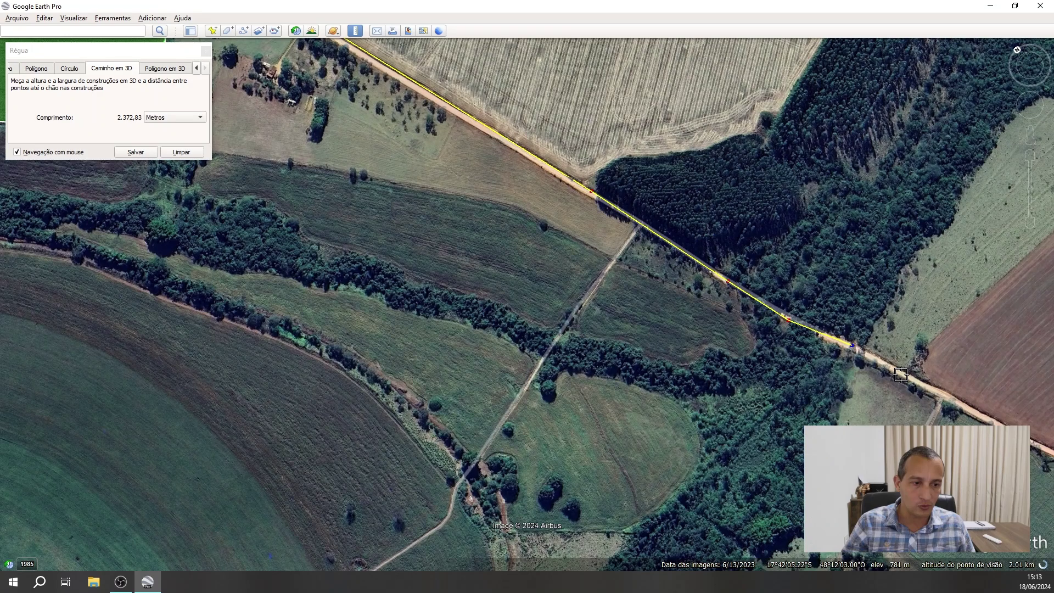
{"action": "left_click", "coordinate": [960, 403]}
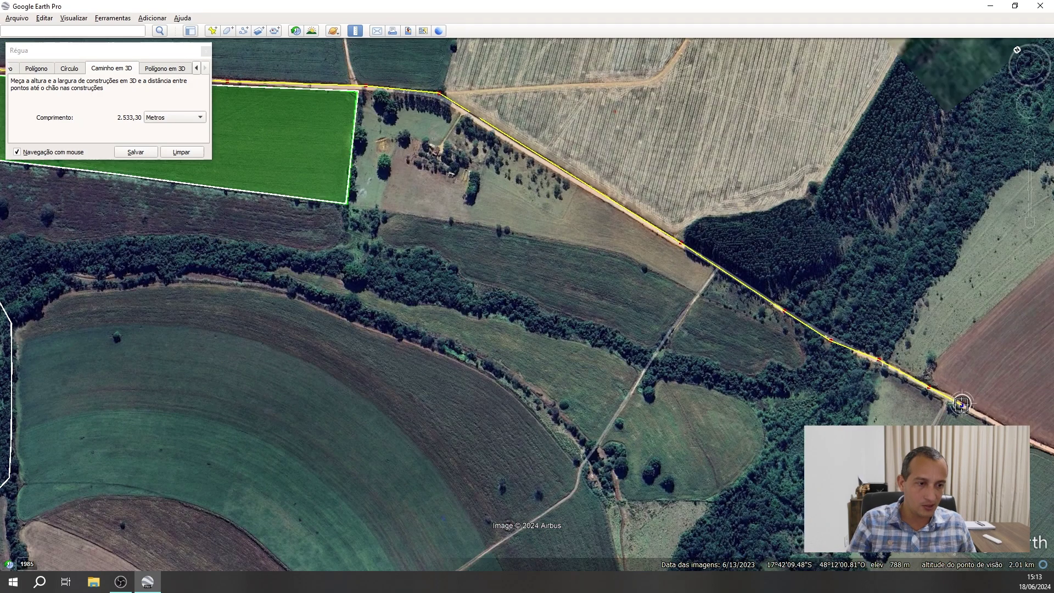
Extend the measured path along the road bordering the south side of the reddish ploughed field.
{"action": "scroll", "coordinate": [960, 403], "scroll_direction": "down", "scroll_amount": 3}
{"action": "left_click_drag", "start_coordinate": [960, 404], "coordinate": [527, 333]}
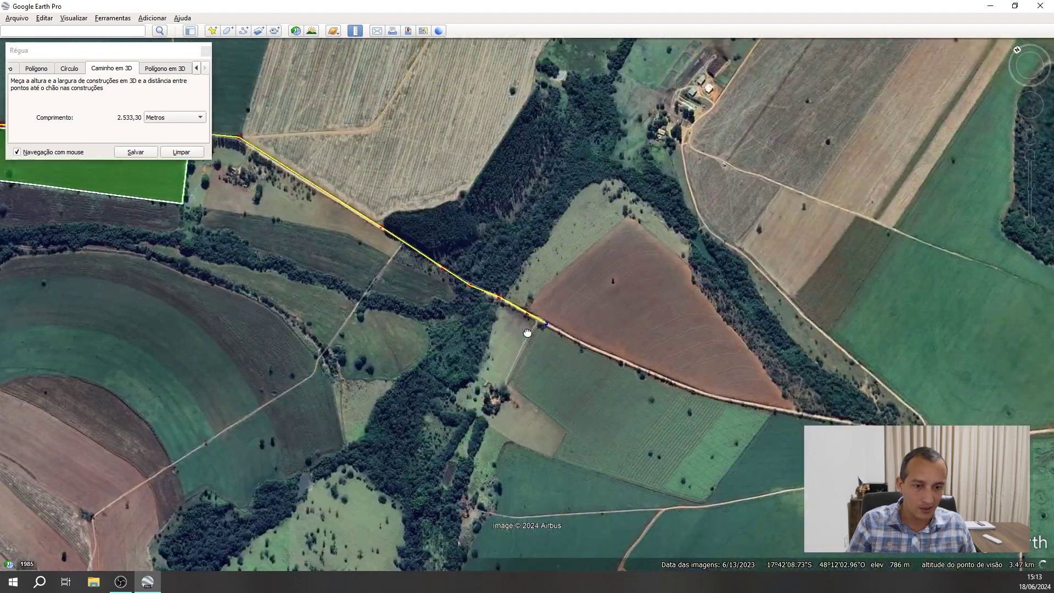
{"action": "scroll", "coordinate": [527, 333], "scroll_direction": "up", "scroll_amount": 2}
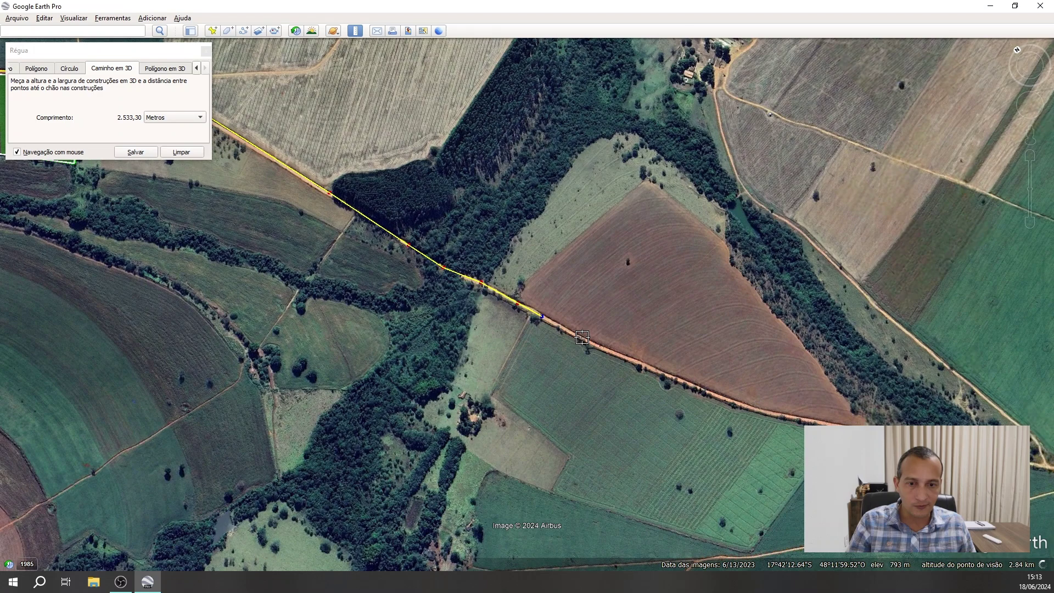
{"action": "left_click", "coordinate": [582, 337]}
{"action": "left_click", "coordinate": [637, 363]}
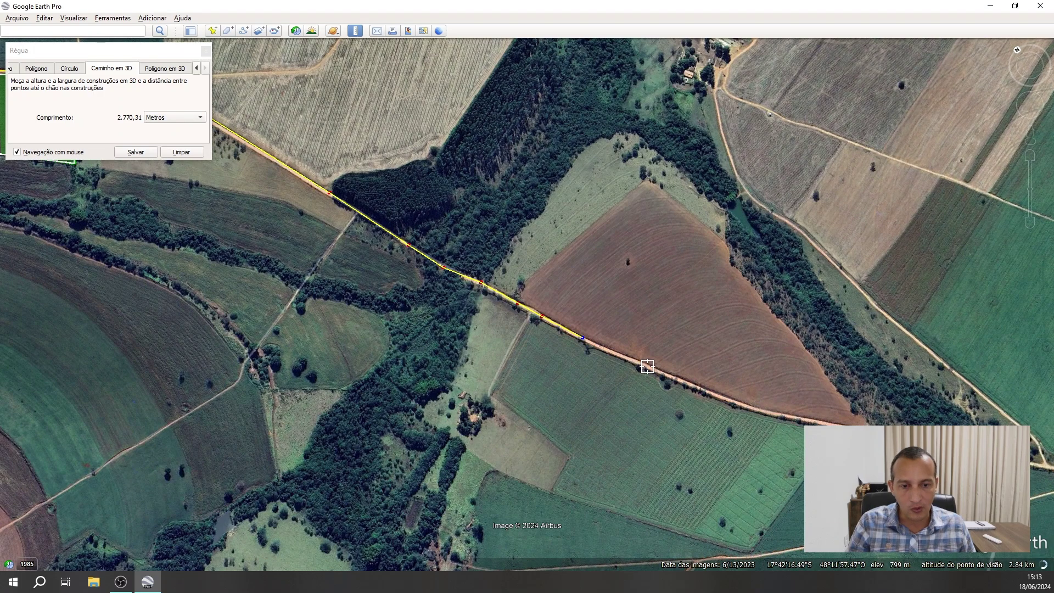
{"action": "left_click", "coordinate": [698, 387]}
{"action": "left_click", "coordinate": [749, 409]}
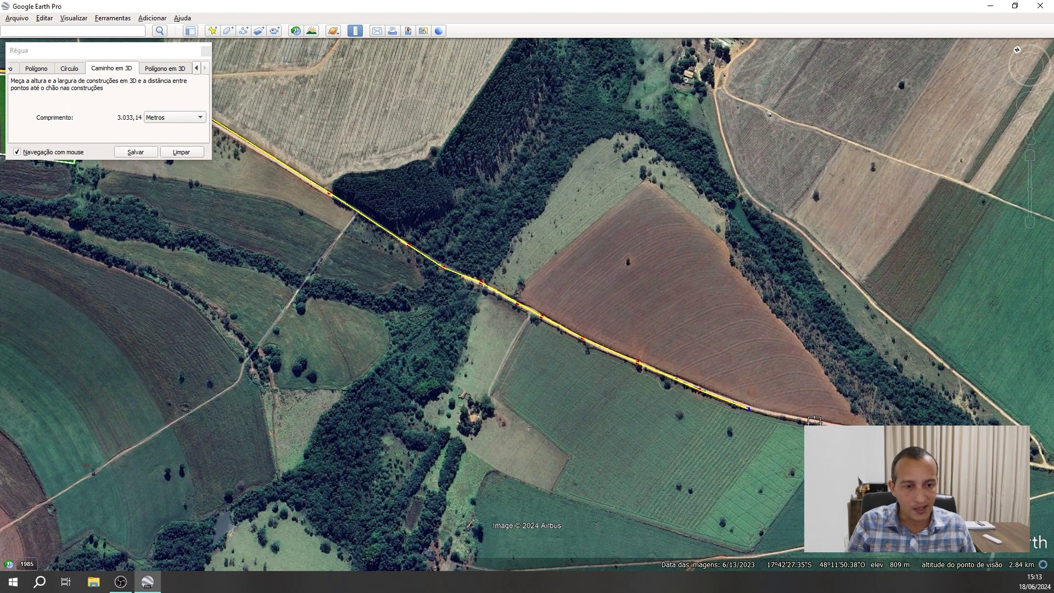
{"action": "left_click", "coordinate": [814, 420]}
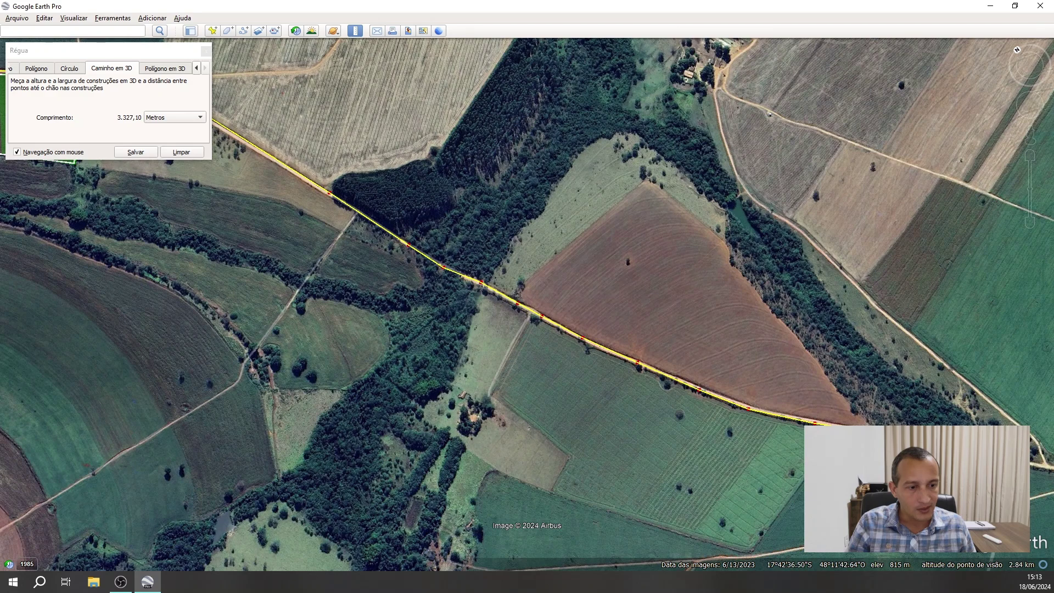
Continue the measured path east past the two road junctions and along the southern edge of the large green field.
{"action": "left_click_drag", "start_coordinate": [1031, 458], "coordinate": [606, 359]}
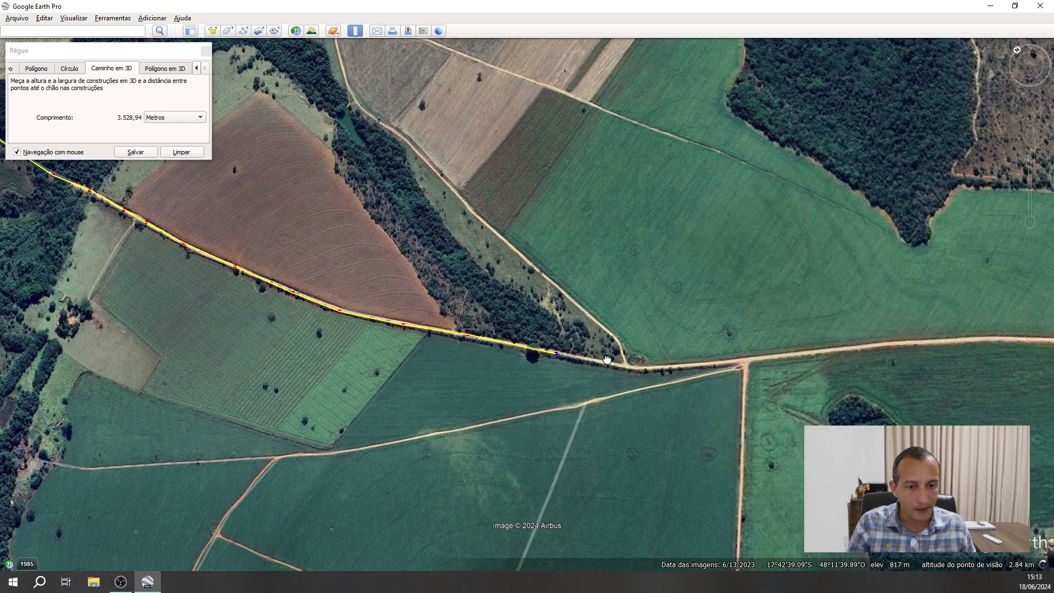
{"action": "left_click", "coordinate": [632, 366]}
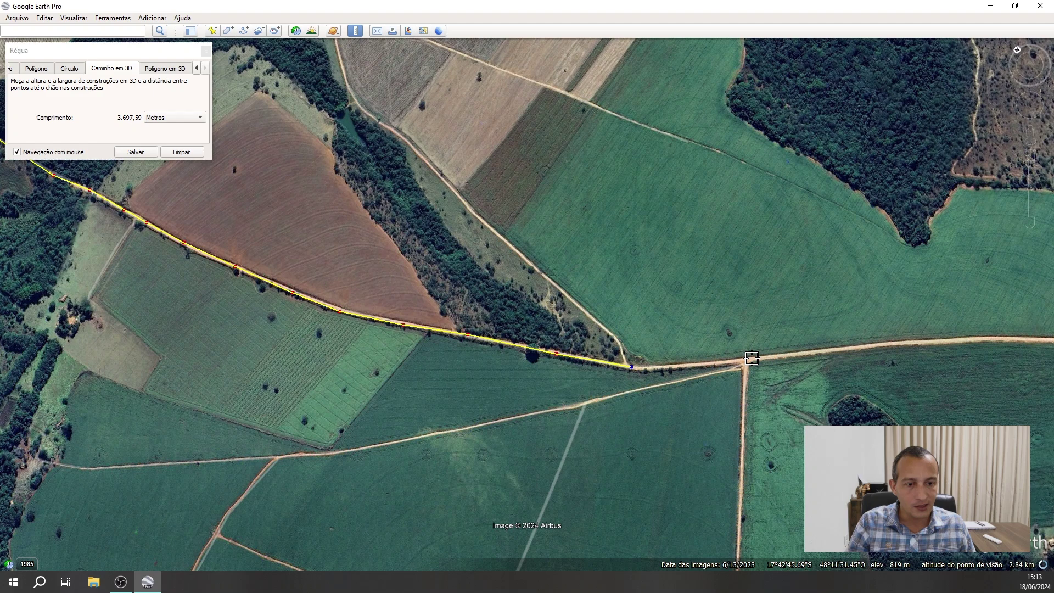
{"action": "left_click", "coordinate": [751, 358]}
{"action": "left_click", "coordinate": [839, 348]}
{"action": "left_click", "coordinate": [951, 340]}
{"action": "left_click_drag", "start_coordinate": [949, 340], "coordinate": [437, 369]}
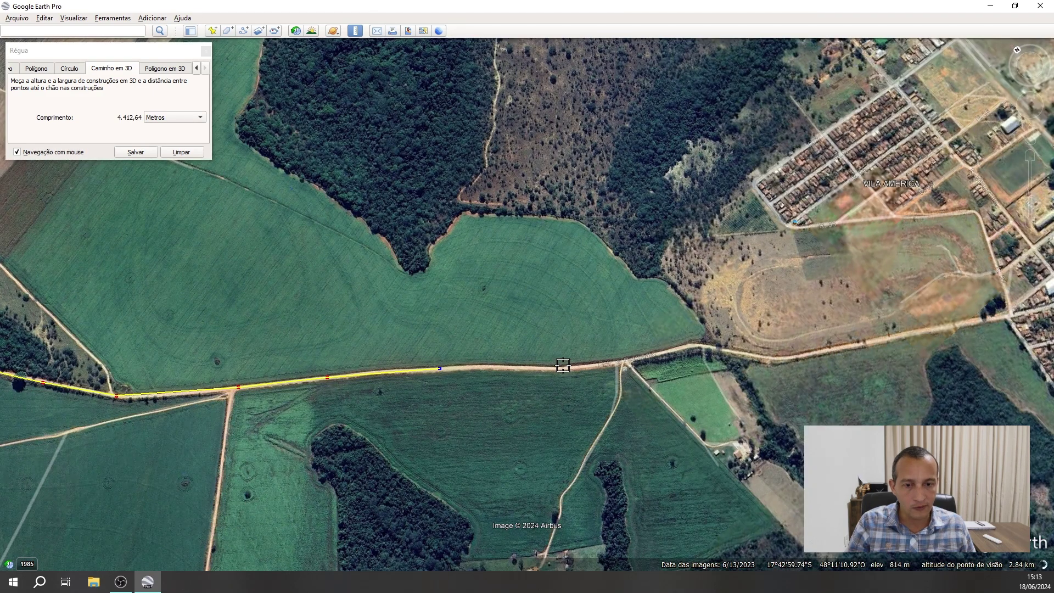
Extend the measured path along the dirt road past the small farmstead's turnoff, following its bends toward the town.
{"action": "left_click", "coordinate": [504, 367]}
{"action": "left_click", "coordinate": [561, 368]}
{"action": "left_click", "coordinate": [612, 364]}
{"action": "left_click", "coordinate": [666, 354]}
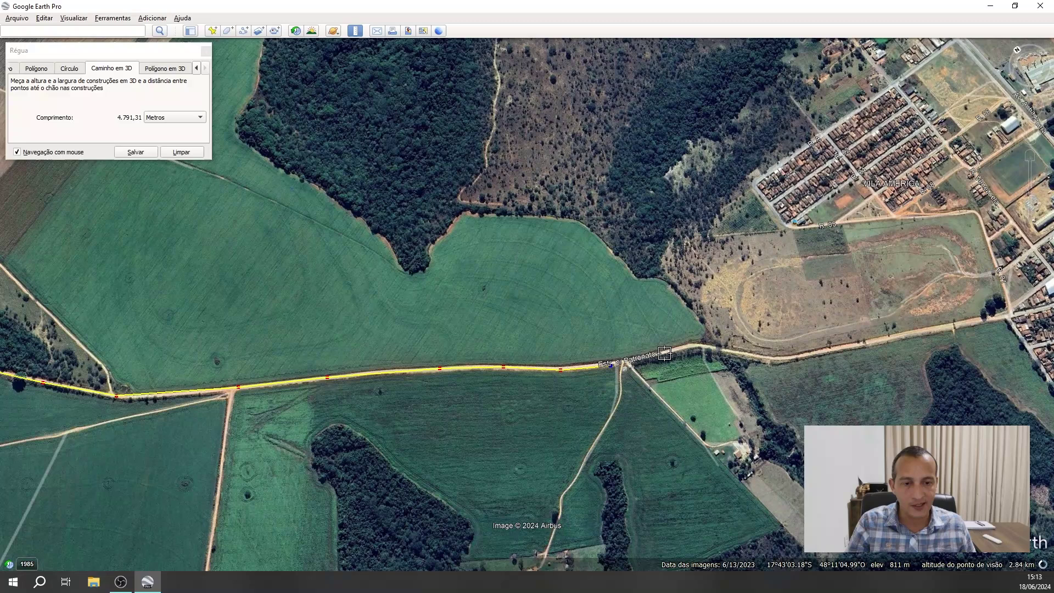
{"action": "left_click", "coordinate": [695, 346]}
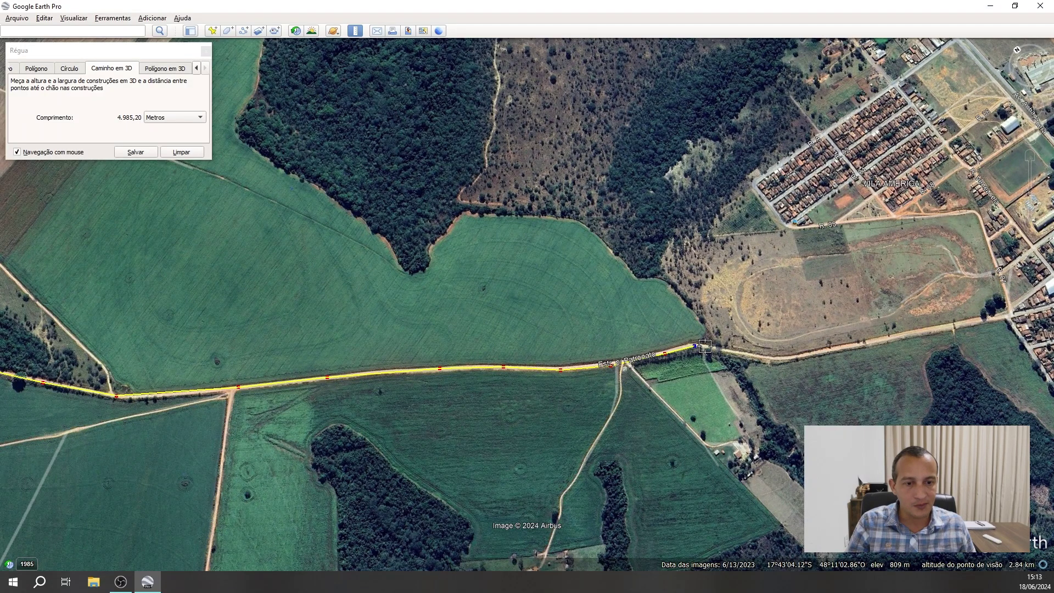
{"action": "left_click", "coordinate": [774, 357]}
{"action": "left_click", "coordinate": [843, 347]}
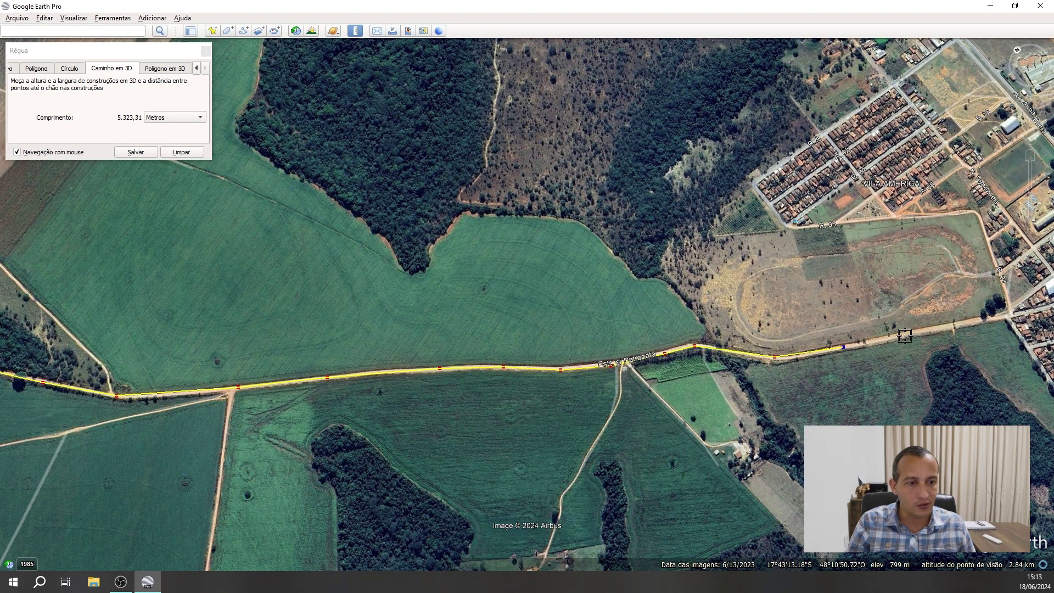
{"action": "left_click", "coordinate": [905, 335]}
Continue the measured path from the dirt road into the town's streets, south of Vila América.
{"action": "left_click_drag", "start_coordinate": [677, 347], "coordinate": [649, 358]}
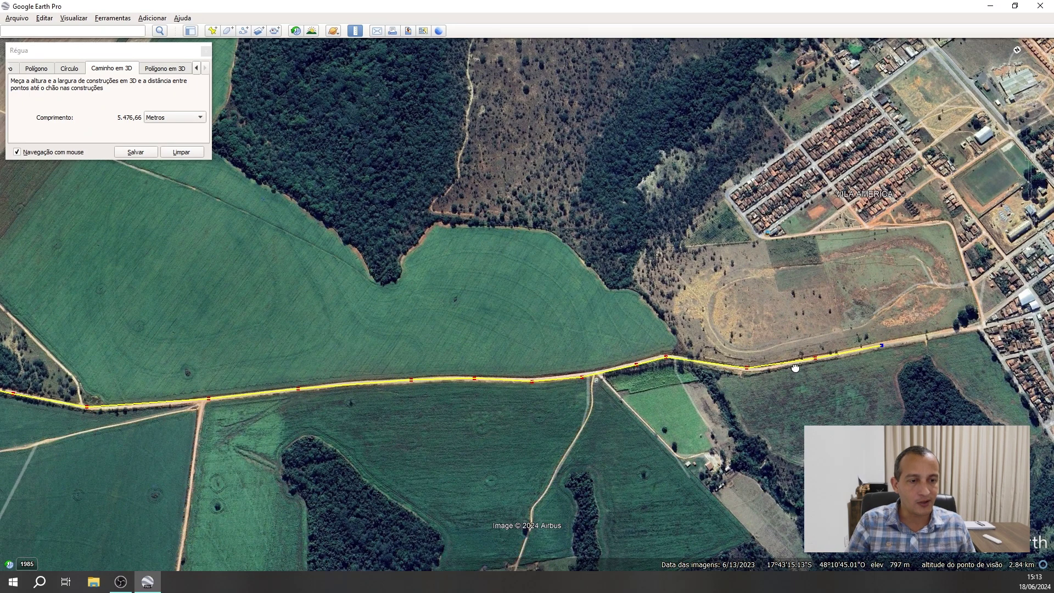
{"action": "left_click_drag", "start_coordinate": [796, 368], "coordinate": [754, 376]}
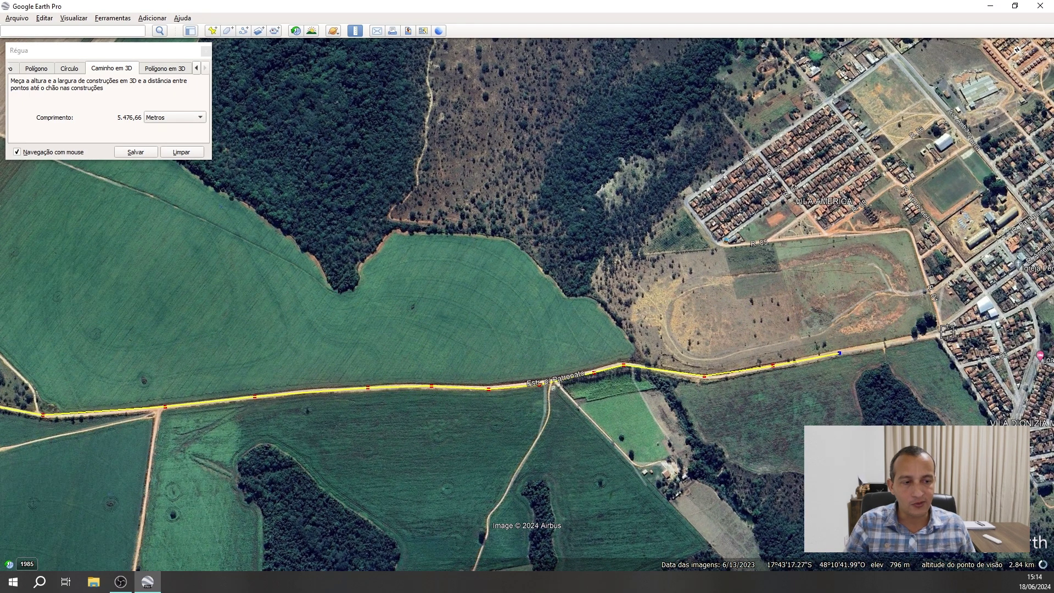
{"action": "left_click", "coordinate": [947, 332]}
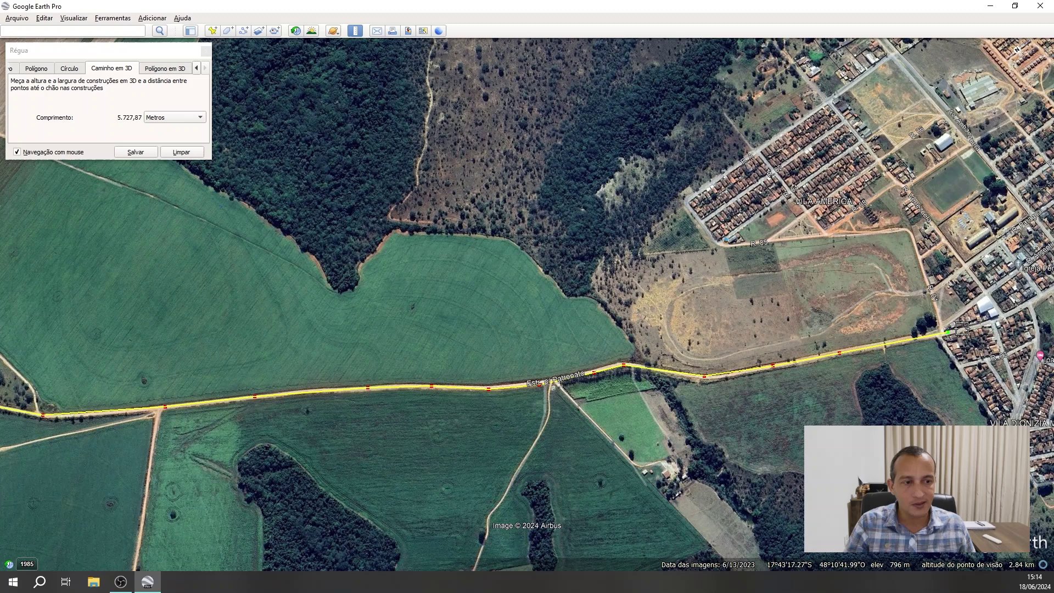
{"action": "left_click", "coordinate": [999, 318]}
{"action": "key", "text": "Right"}
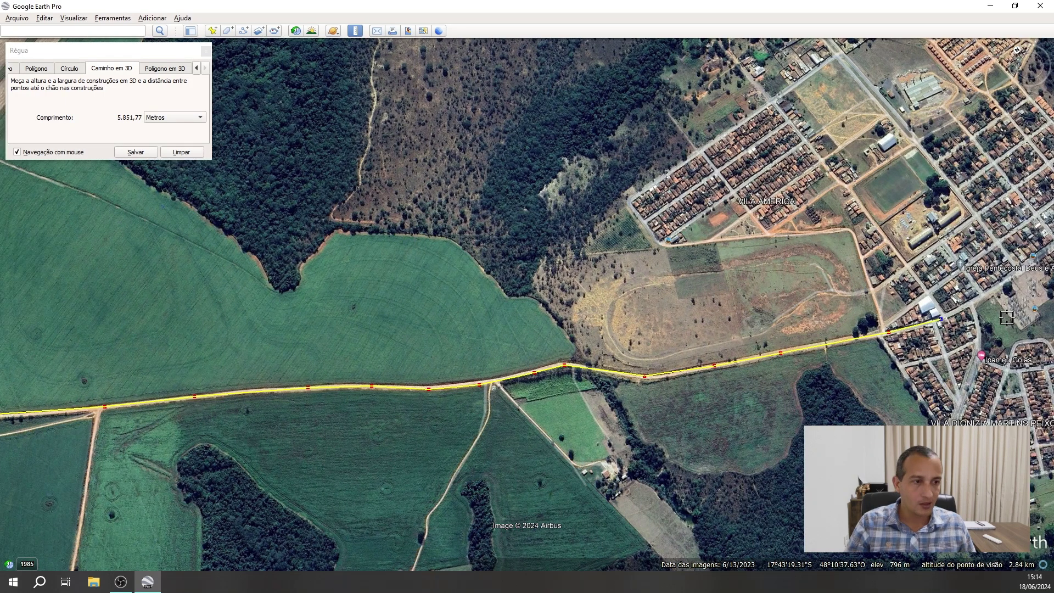
{"action": "key", "text": "Right"}
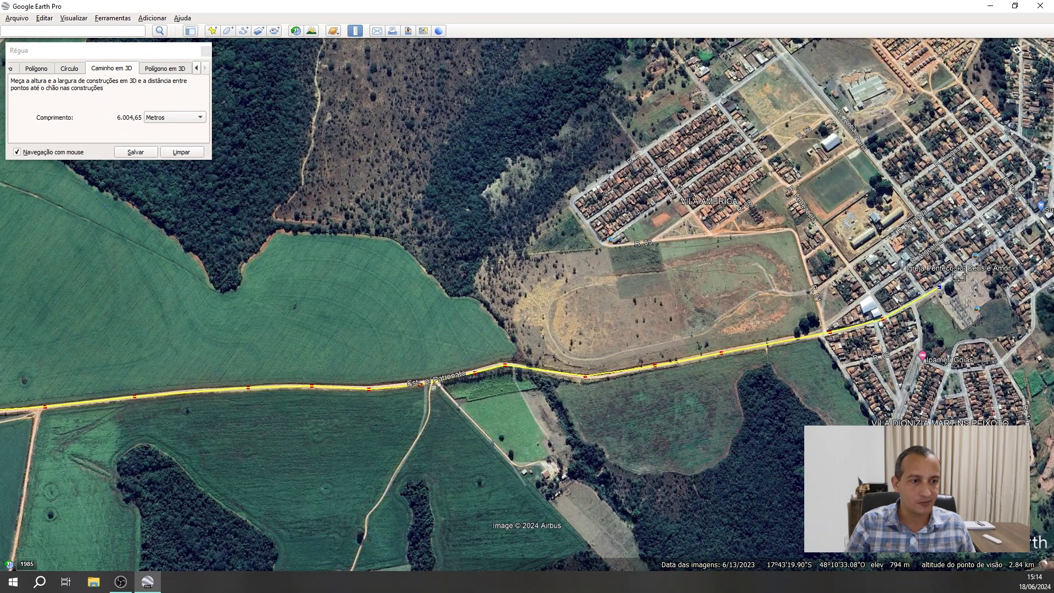
Extend the measured path northeast along the town street, across the railway and past Vila Baiocchi toward Centro.
{"action": "left_click", "coordinate": [998, 242]}
{"action": "left_click_drag", "start_coordinate": [998, 242], "coordinate": [558, 328]}
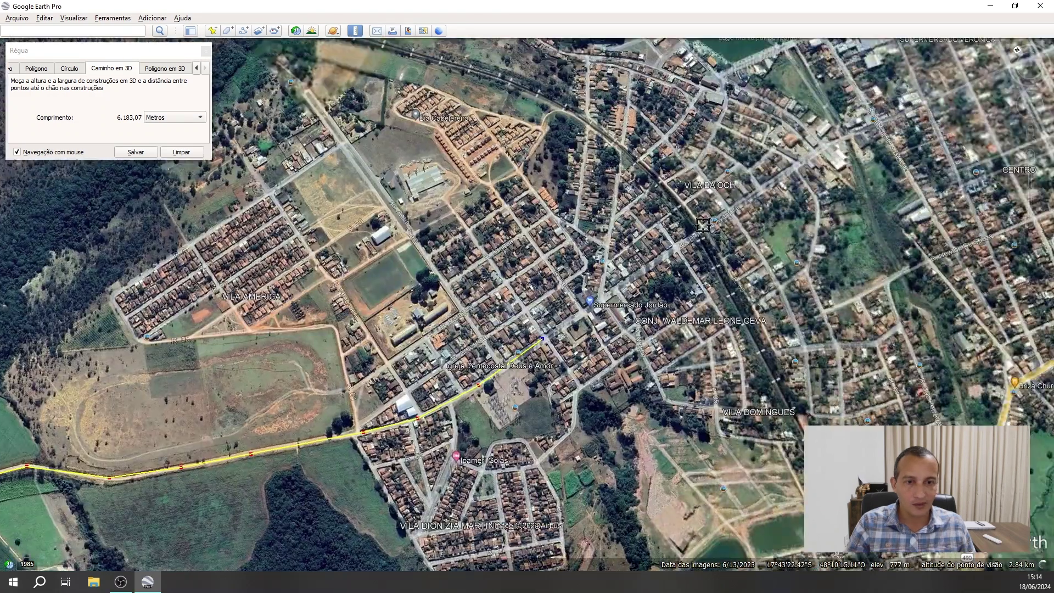
{"action": "left_click", "coordinate": [757, 197]}
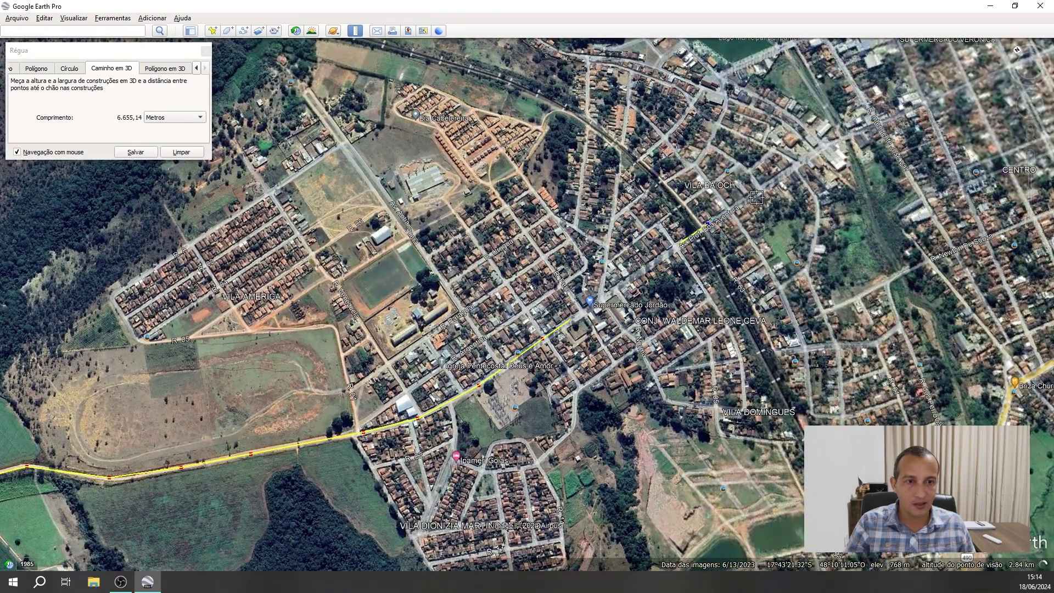
{"action": "left_click", "coordinate": [829, 142]}
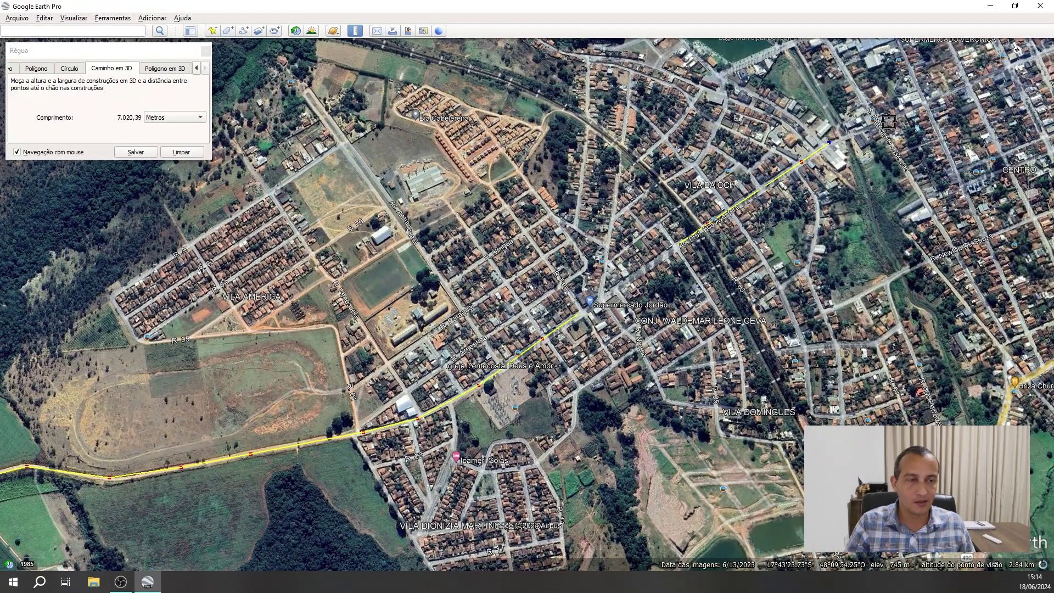
{"action": "left_click", "coordinate": [903, 117]}
Continue the measured path straight through the town centre and end it at the yellow-marked main avenue.
{"action": "left_click_drag", "start_coordinate": [928, 110], "coordinate": [695, 377]}
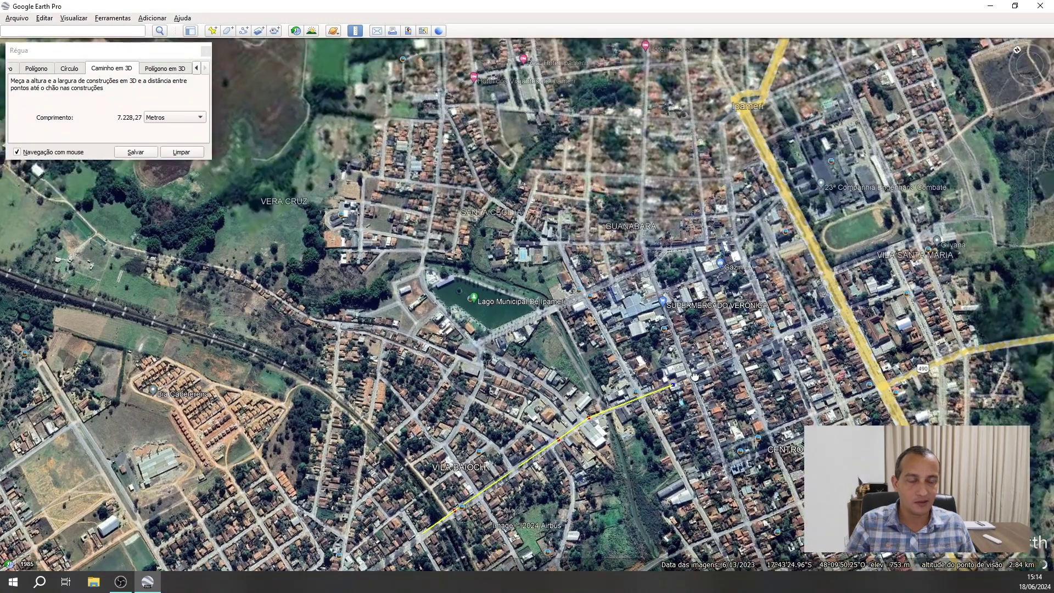
{"action": "left_click", "coordinate": [742, 351]}
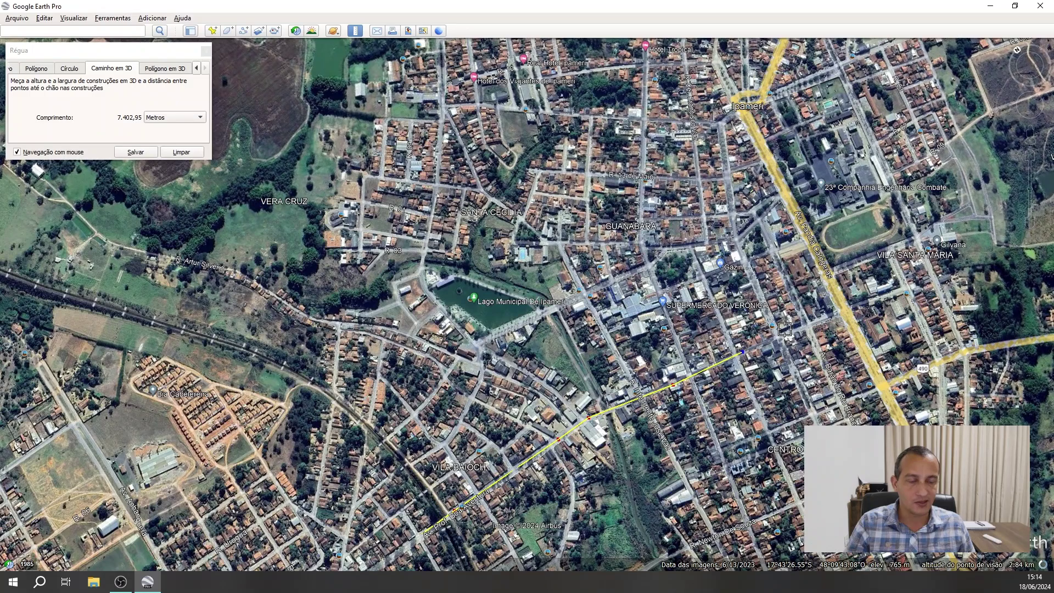
{"action": "left_click", "coordinate": [808, 325]}
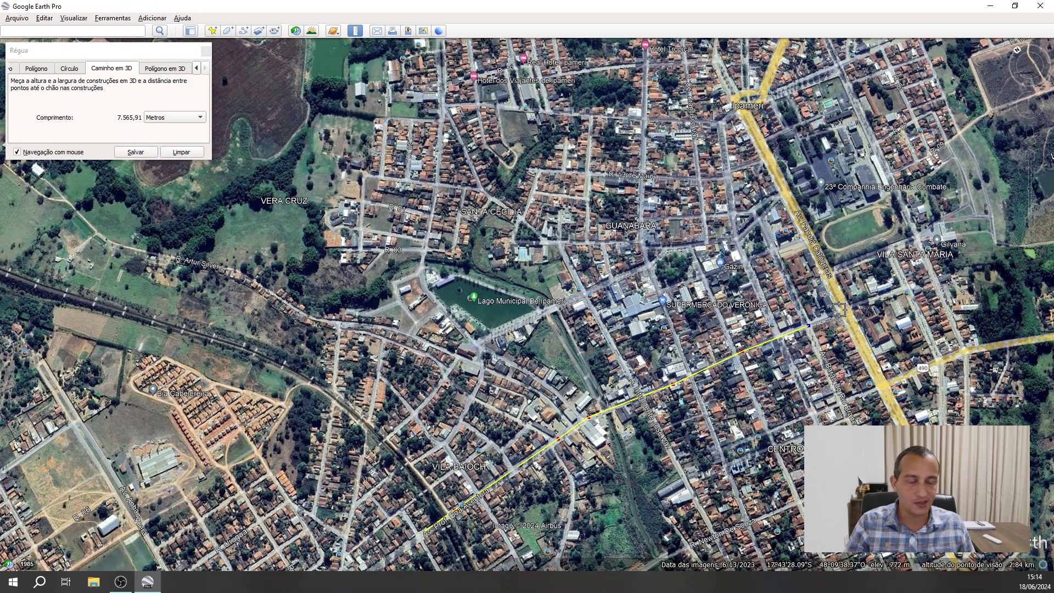
{"action": "left_click", "coordinate": [839, 311]}
{"action": "scroll", "coordinate": [706, 355], "scroll_direction": "down", "scroll_amount": 2}
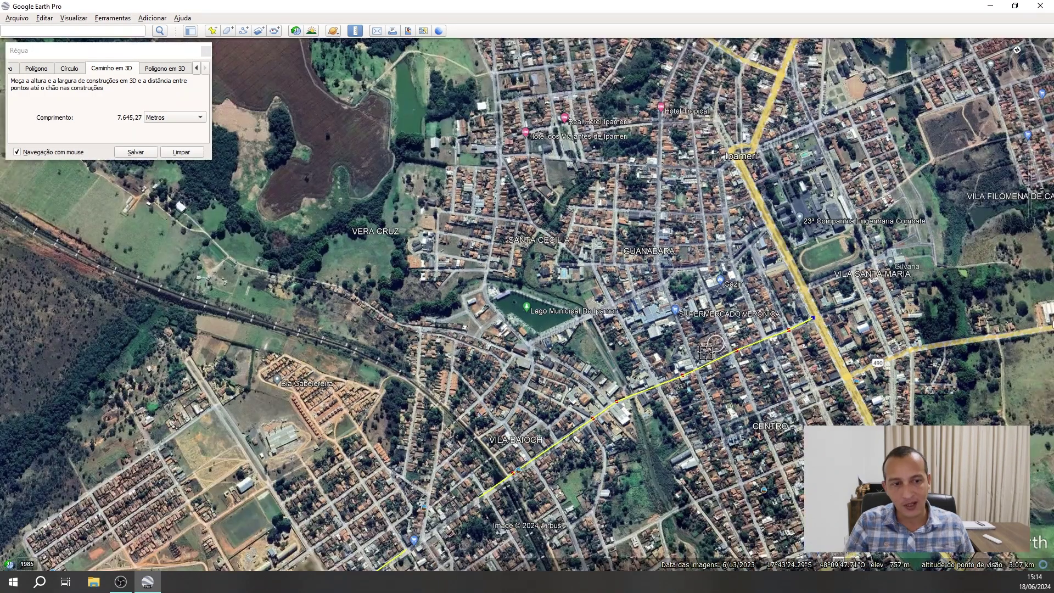
{"action": "scroll", "coordinate": [698, 364], "scroll_direction": "down", "scroll_amount": 3}
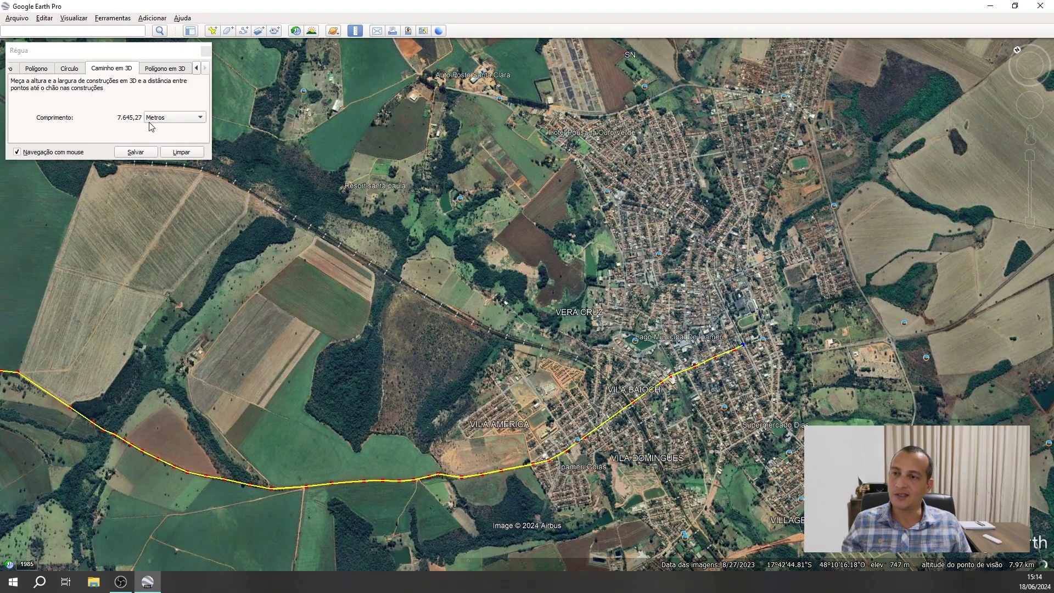
Set the ruler's length unit to kilometres (Quilômetros) for the measured 3D path.
{"action": "left_click", "coordinate": [169, 122]}
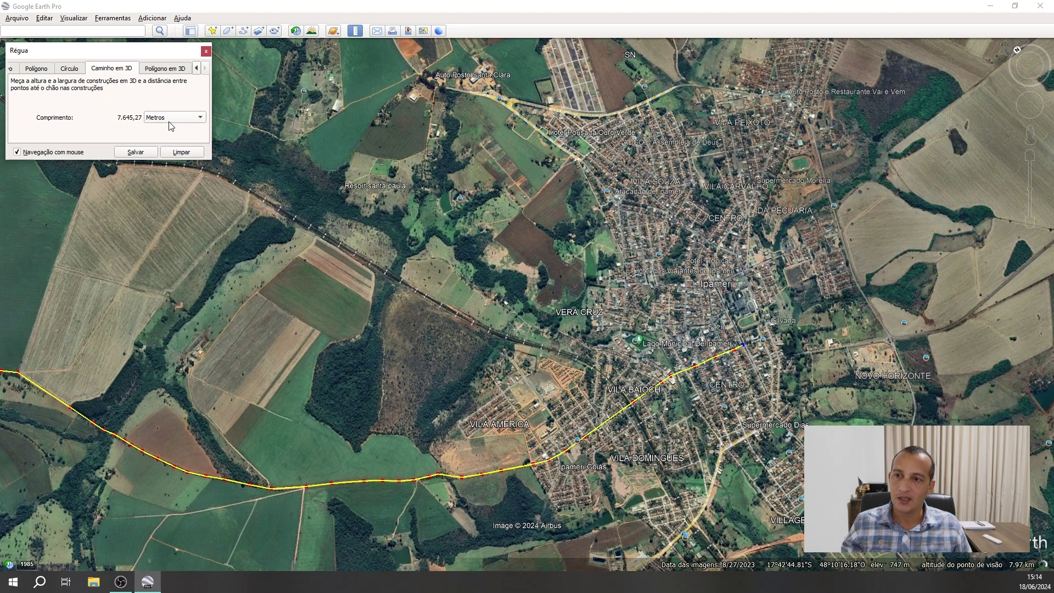
{"action": "left_click", "coordinate": [173, 116]}
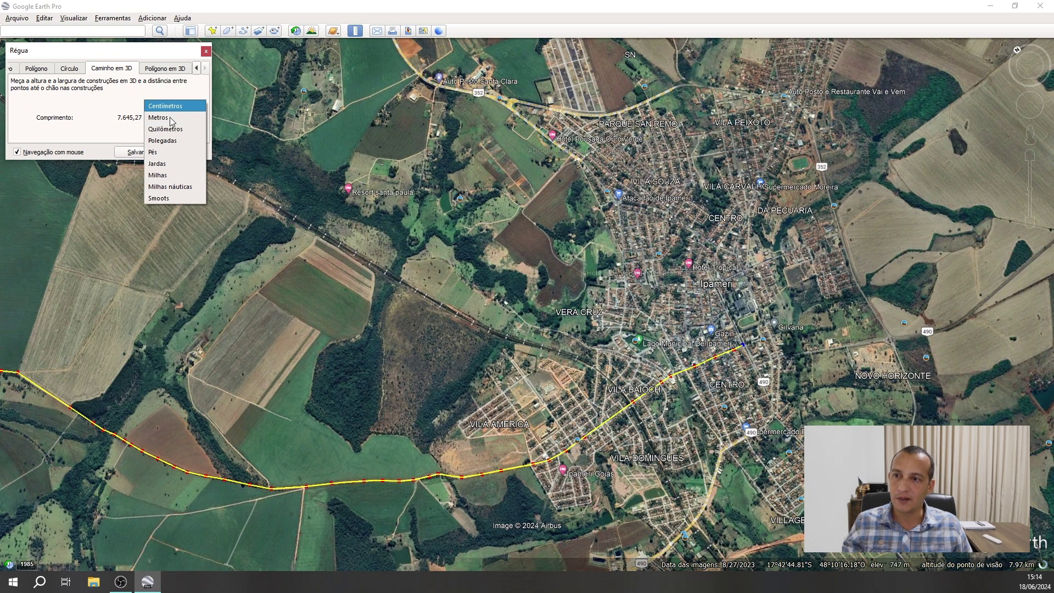
{"action": "left_click", "coordinate": [170, 129]}
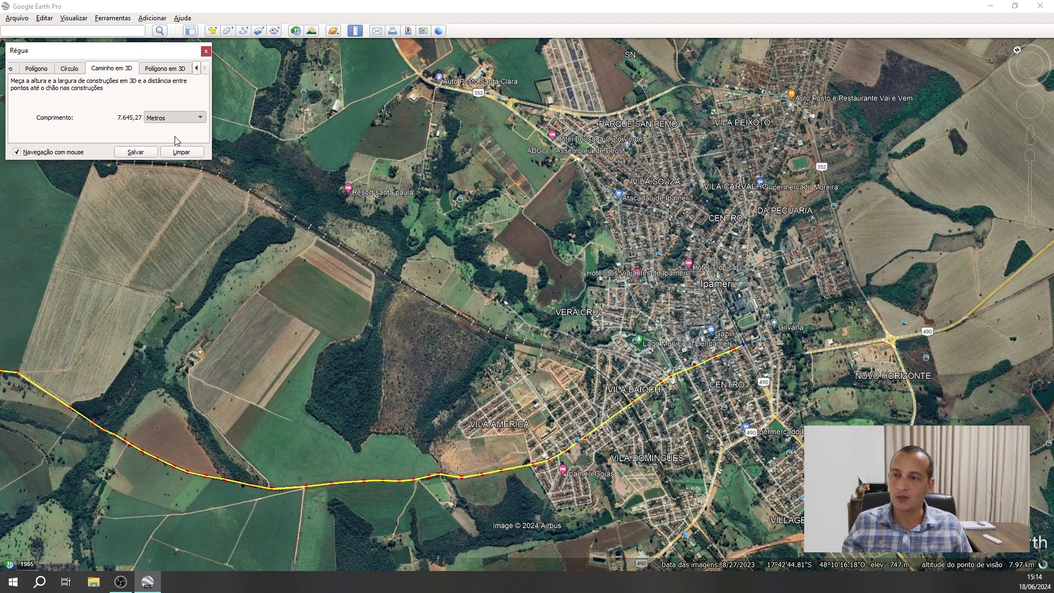
Save the measurement as a path named "Caminho da fazenda Mata Preta" and set its line colour to yellow, #ffff00.
{"action": "left_click", "coordinate": [136, 152]}
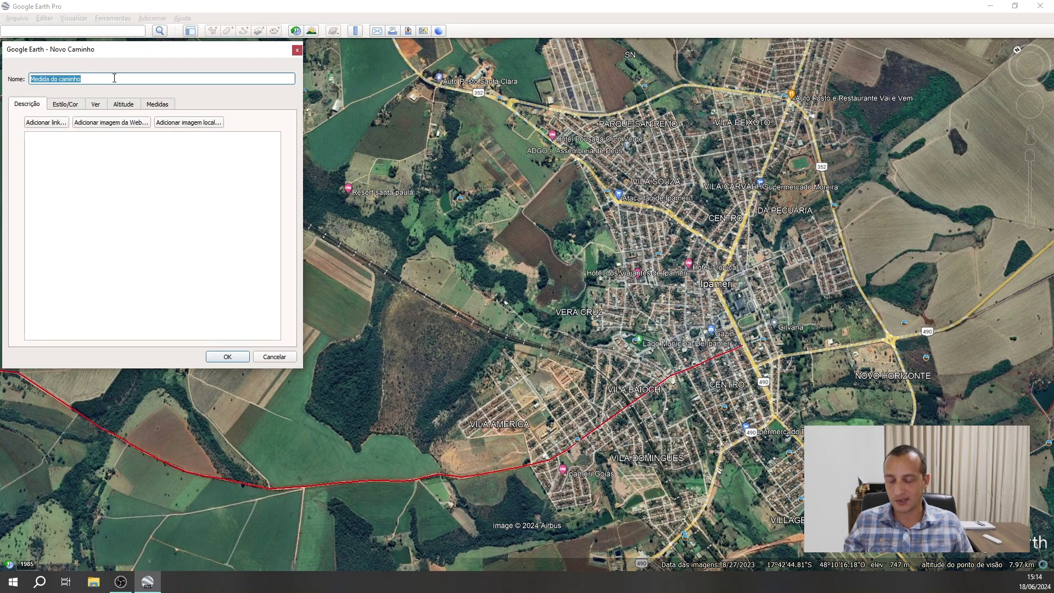
{"action": "type", "text": "Caminho da fazenda Mata Preta"}
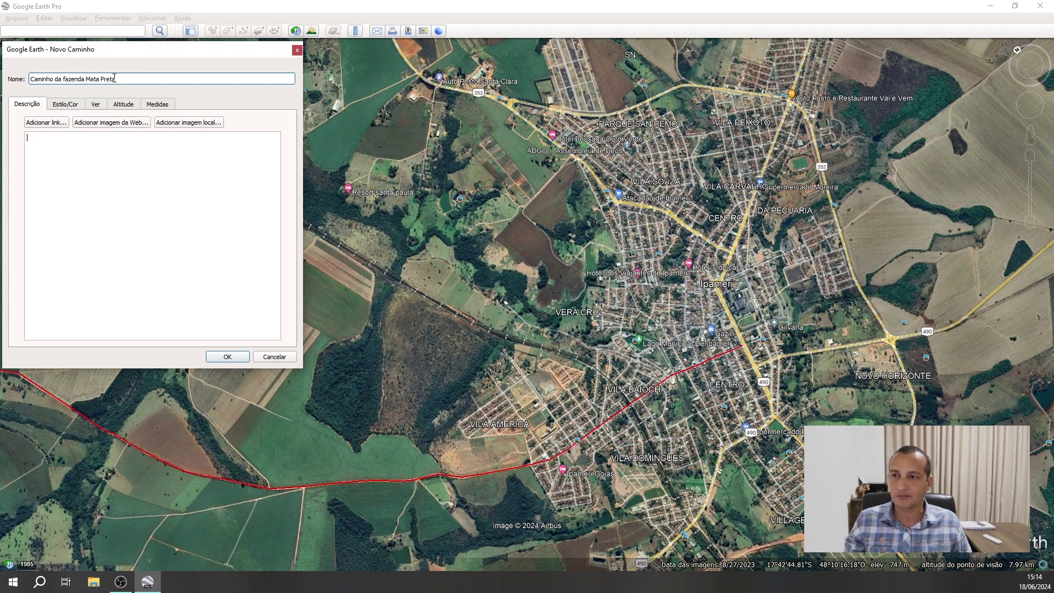
{"action": "left_click", "coordinate": [68, 105]}
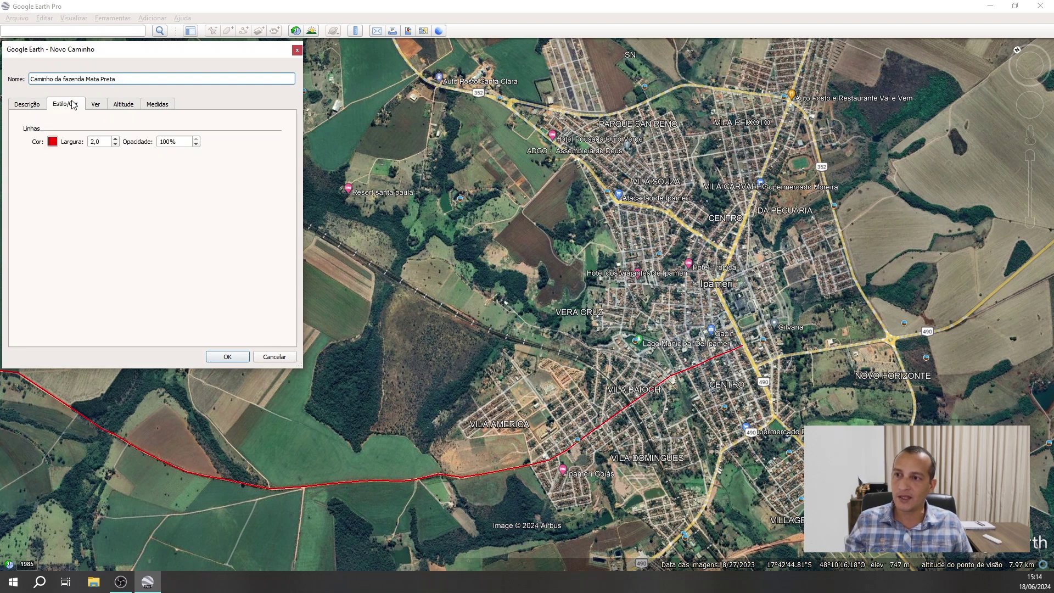
{"action": "left_click", "coordinate": [53, 142]}
{"action": "left_click", "coordinate": [125, 158]}
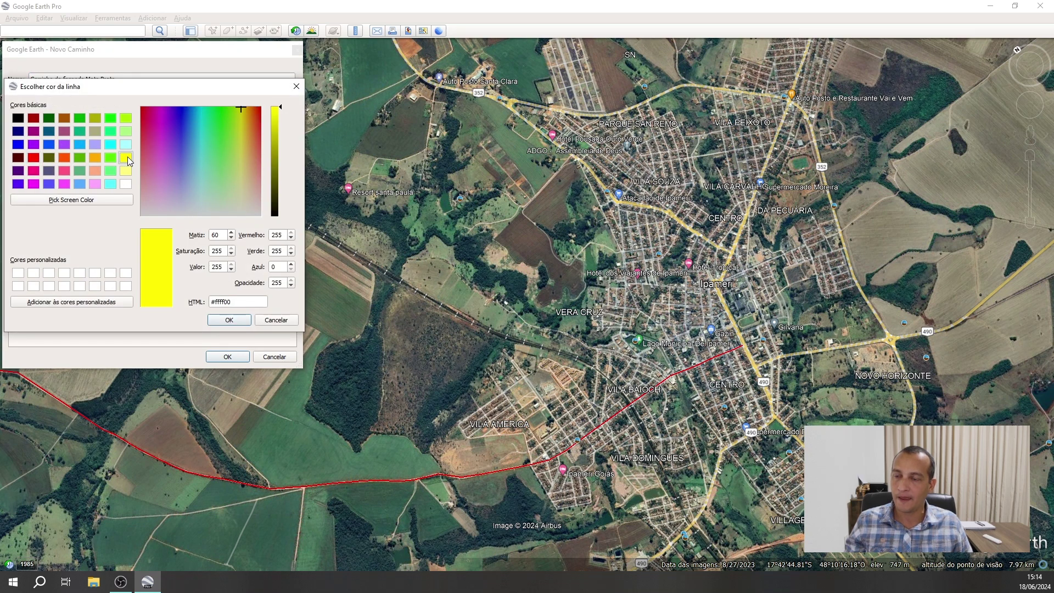
{"action": "left_click", "coordinate": [237, 324]}
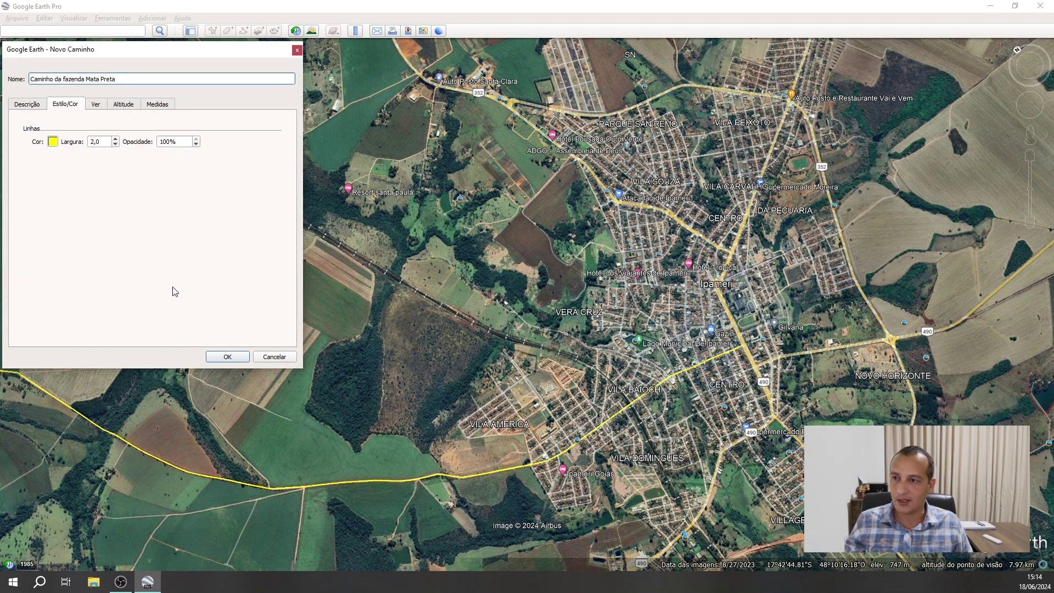
Set the path's altitude to "Presa ao solo" and its length unit to kilometres, and confirm the new path.
{"action": "left_click", "coordinate": [124, 110]}
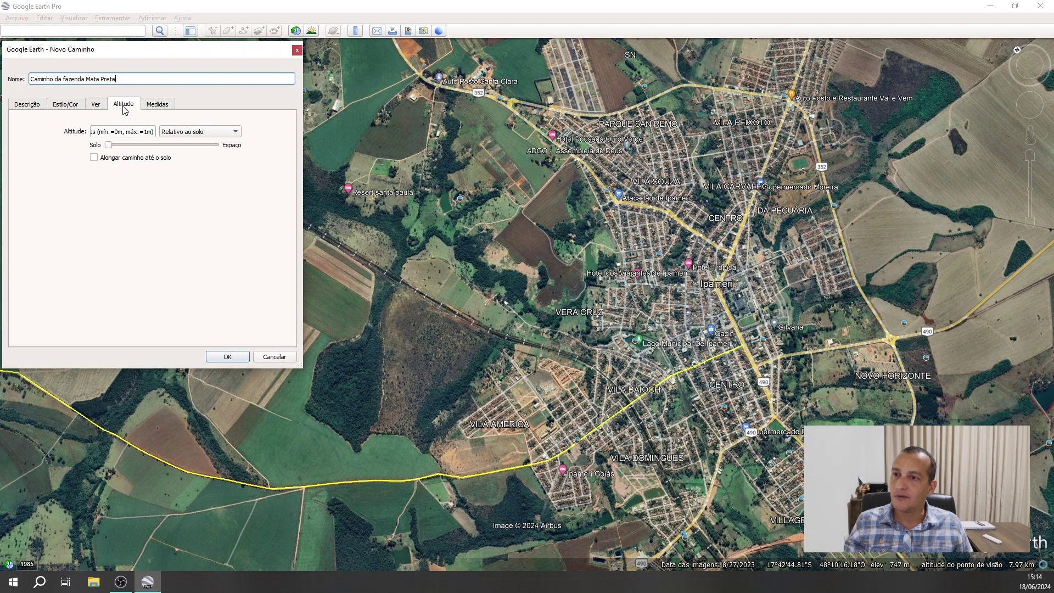
{"action": "left_click", "coordinate": [182, 131]}
{"action": "left_click", "coordinate": [195, 111]}
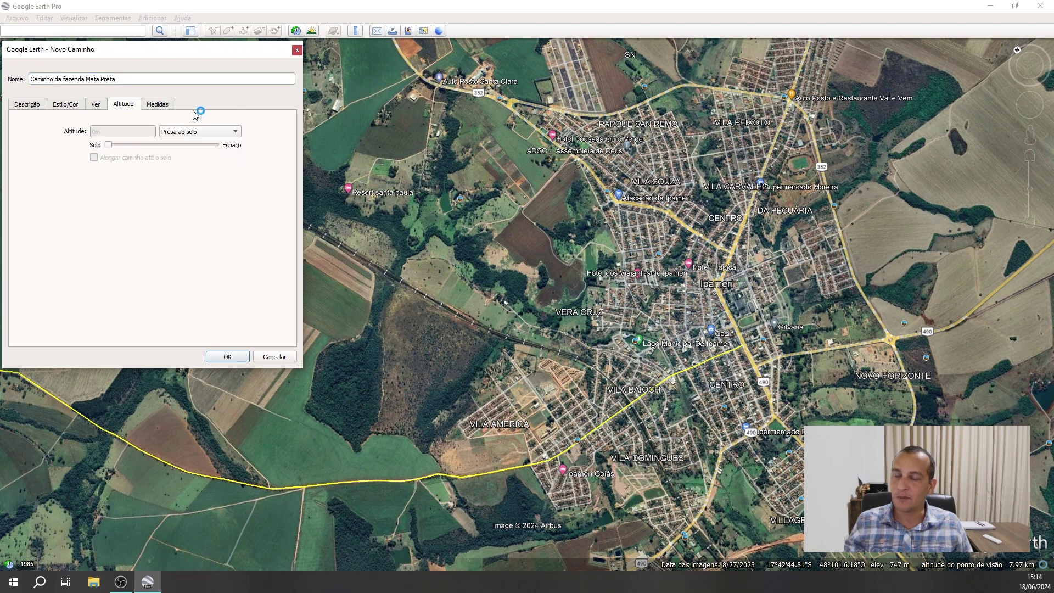
{"action": "left_click", "coordinate": [161, 105]}
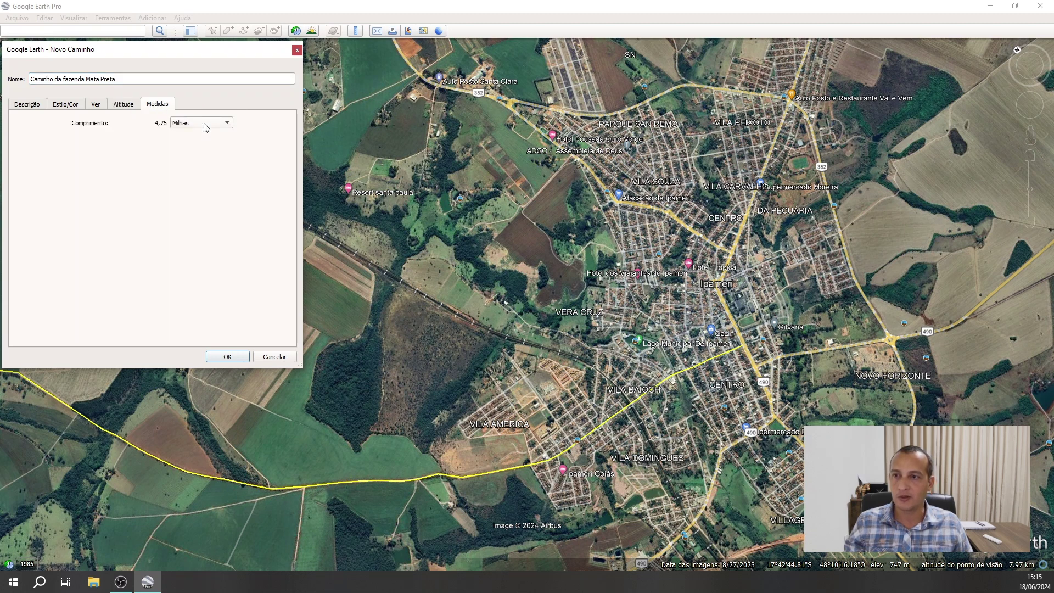
{"action": "left_click", "coordinate": [204, 123]}
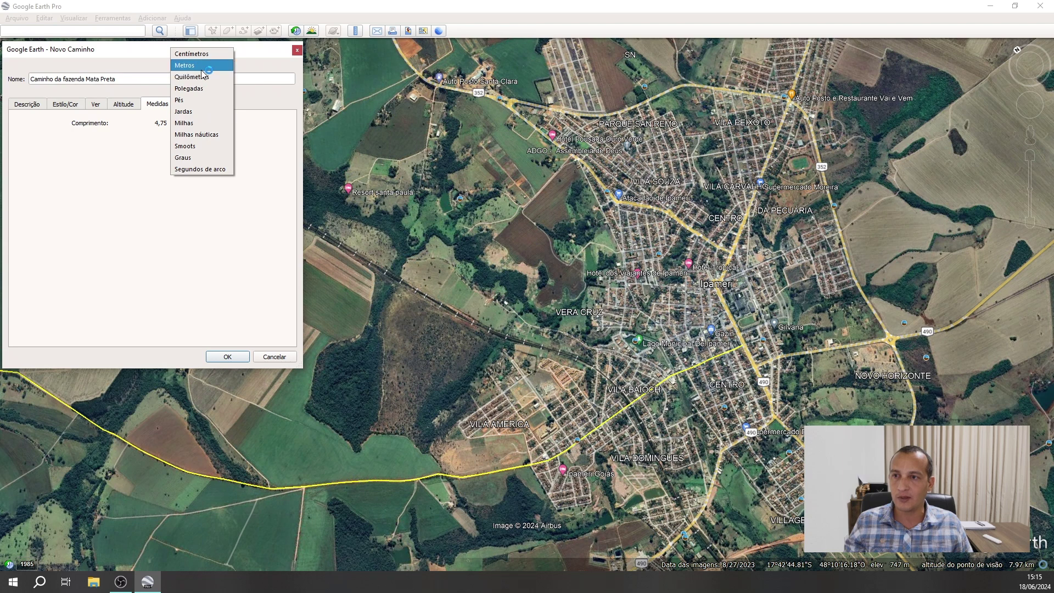
{"action": "left_click", "coordinate": [202, 77]}
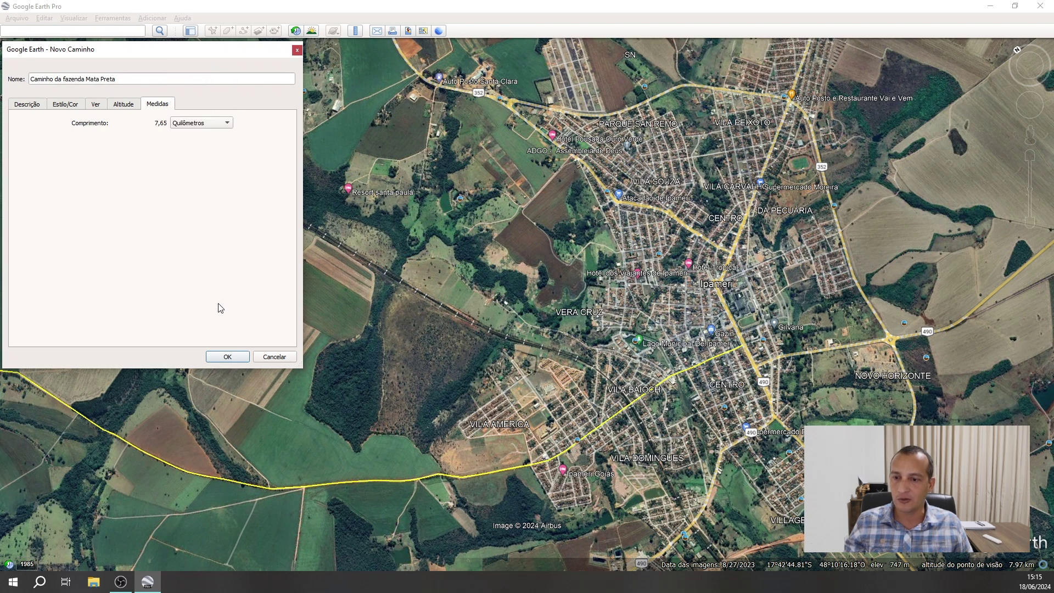
{"action": "left_click", "coordinate": [227, 357]}
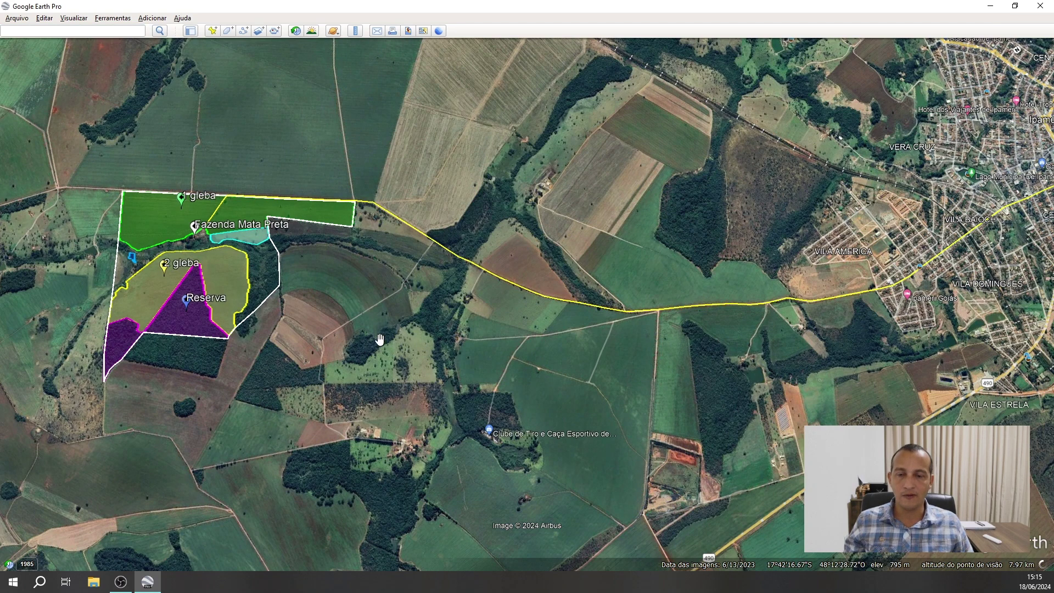
Show the sidebar and move all temporary places, from "Reserva 25,6 hectares" to the farm path, into the "Análise da fazenda Mata Preta" folder.
{"action": "left_click", "coordinate": [192, 32]}
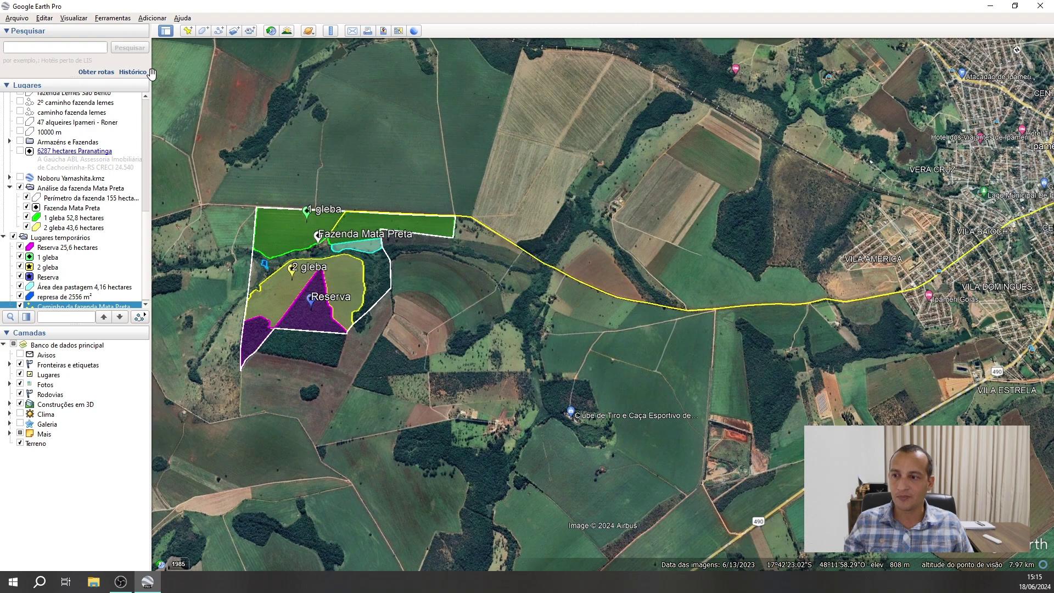
{"action": "left_click", "coordinate": [59, 246]}
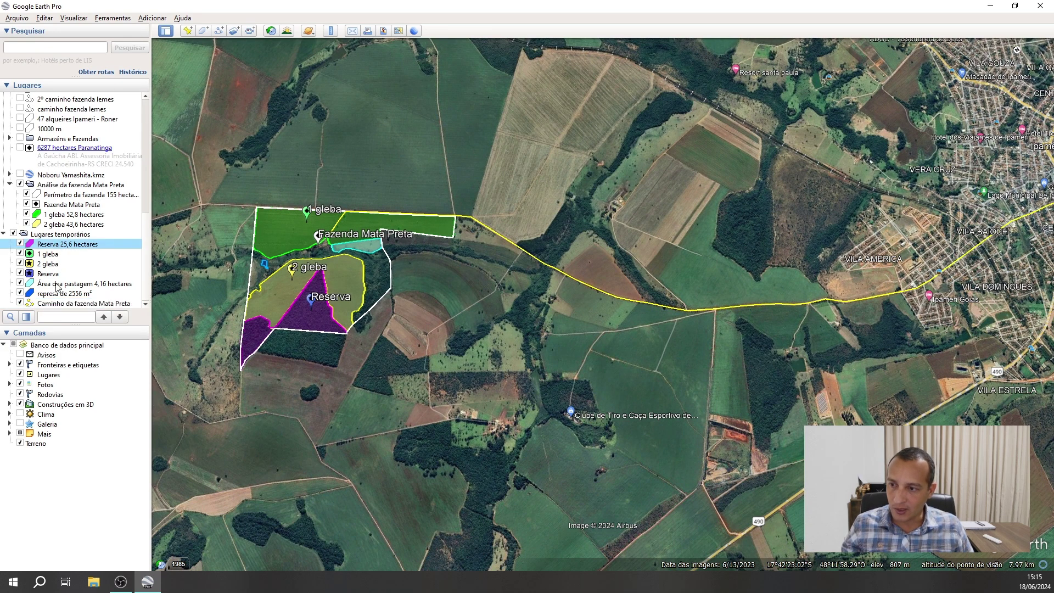
{"action": "left_click", "coordinate": [59, 305], "text": "shift"}
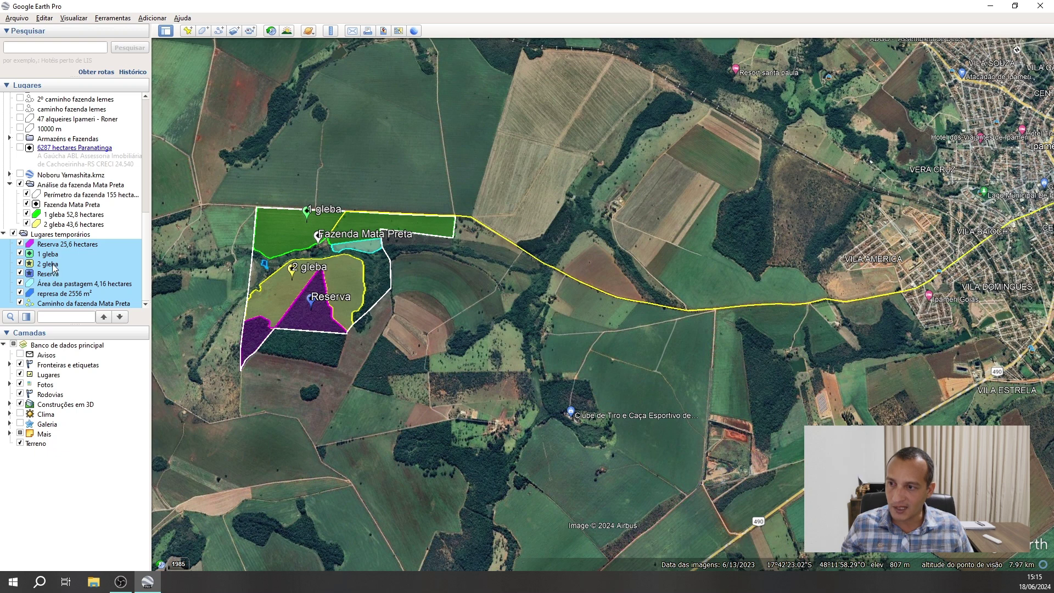
{"action": "left_click_drag", "start_coordinate": [54, 267], "coordinate": [75, 187]}
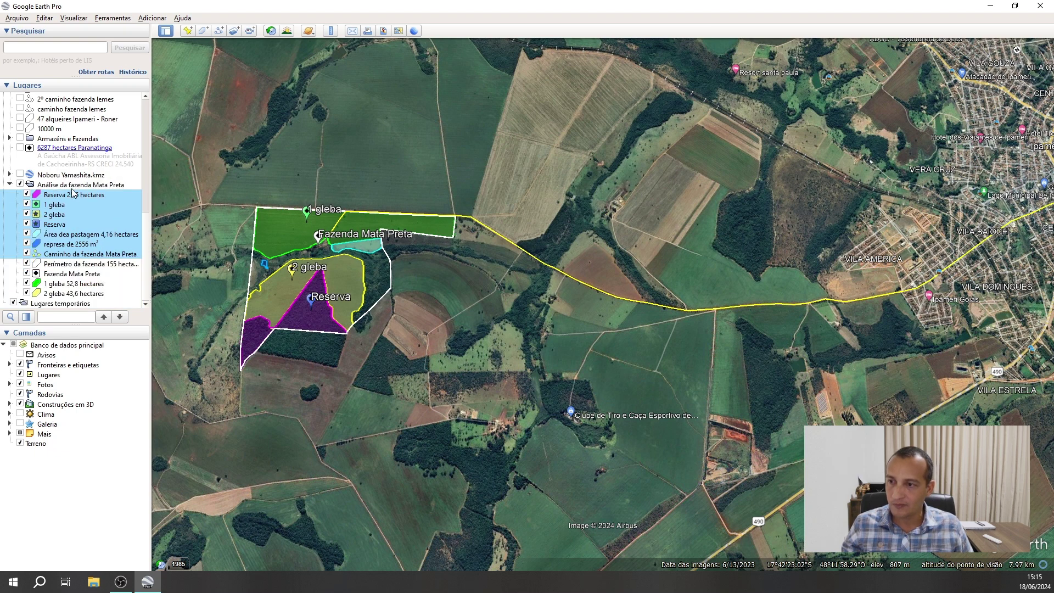
Export the "Caminho da fazenda Mata Preta" path to the desktop (Área de Trabalho) as a KMZ file.
{"action": "left_click", "coordinate": [69, 254]}
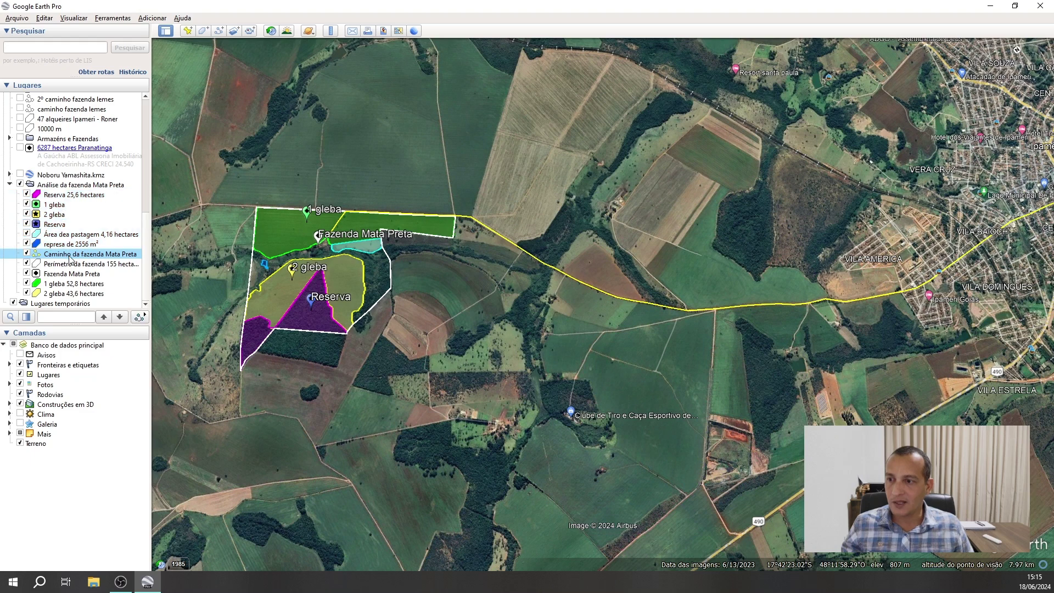
{"action": "right_click", "coordinate": [79, 257]}
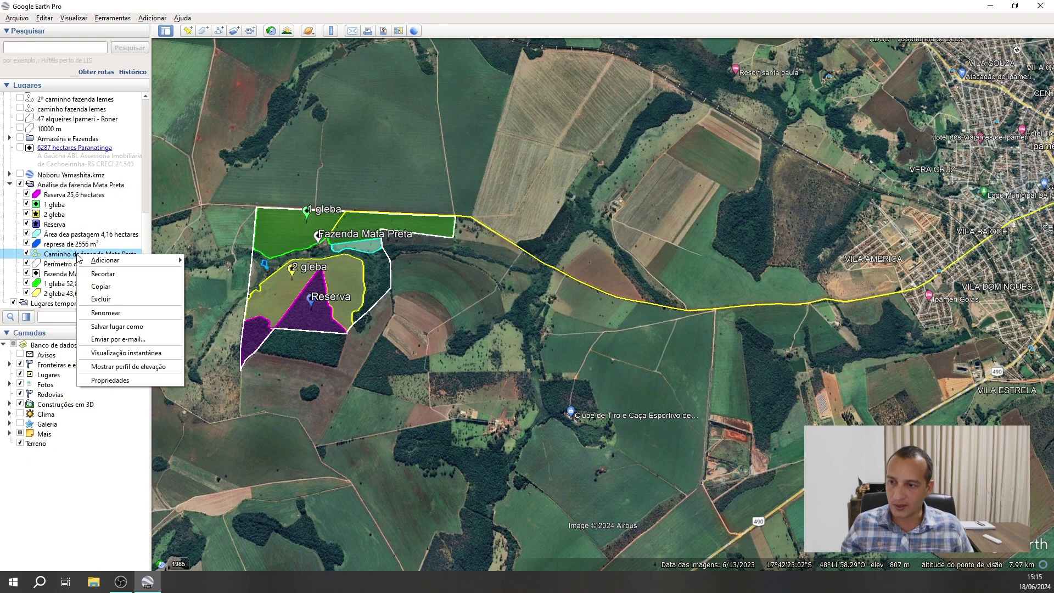
{"action": "left_click", "coordinate": [109, 327]}
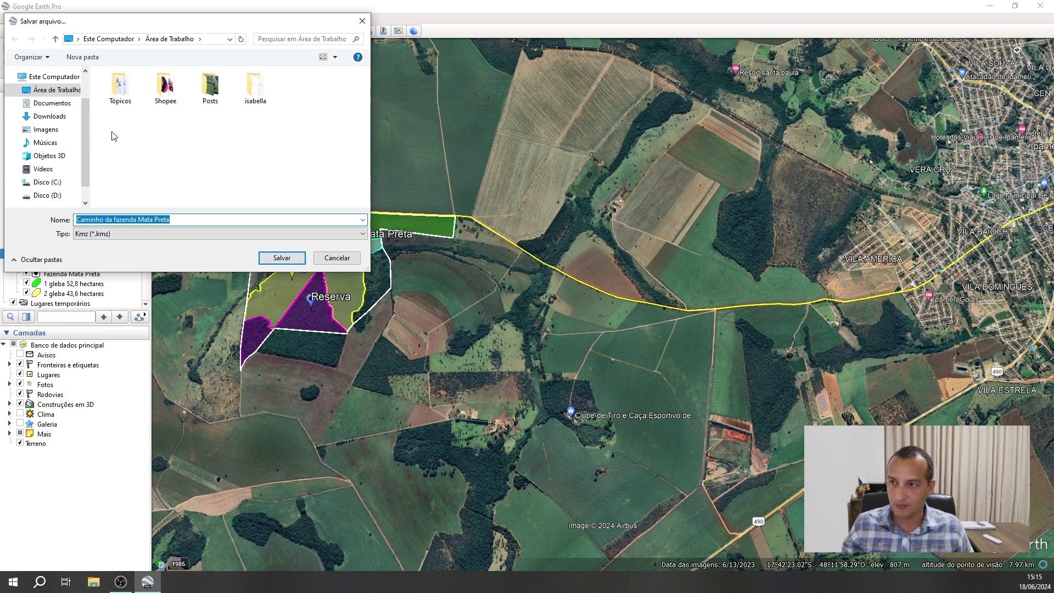
{"action": "left_click", "coordinate": [55, 89]}
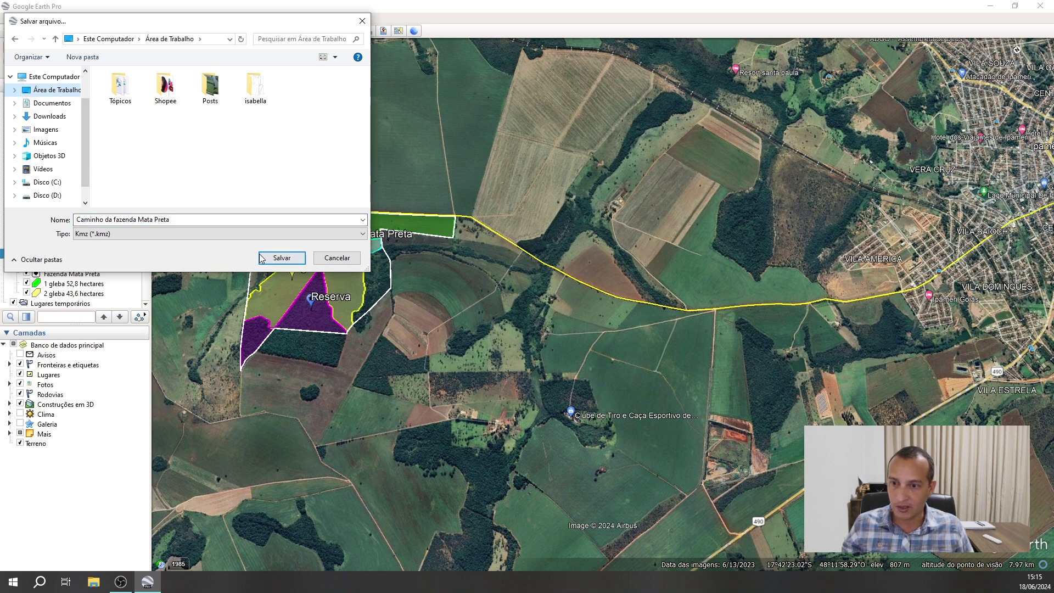
{"action": "left_click", "coordinate": [282, 258]}
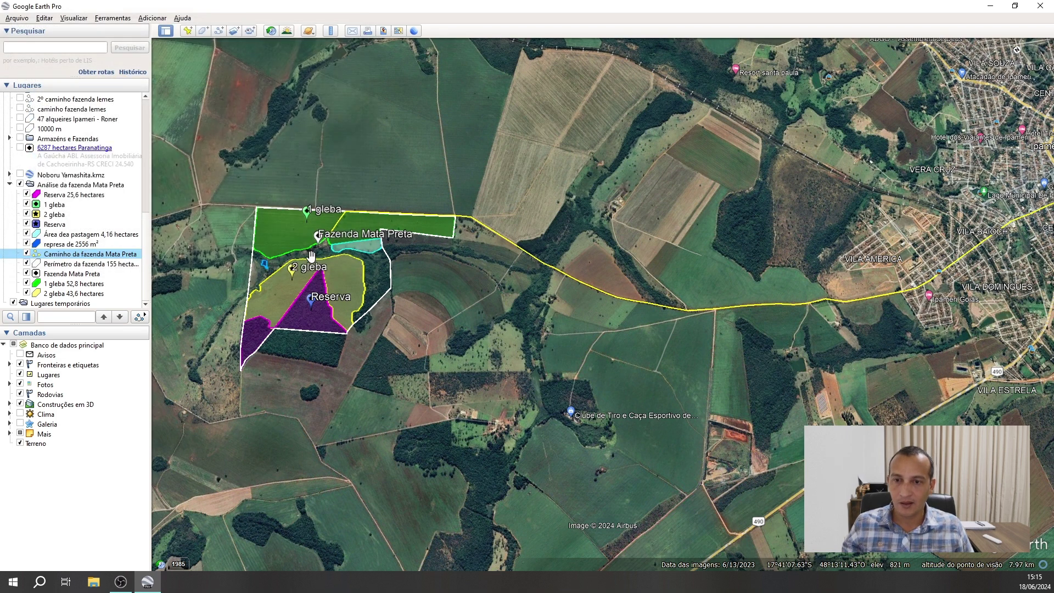
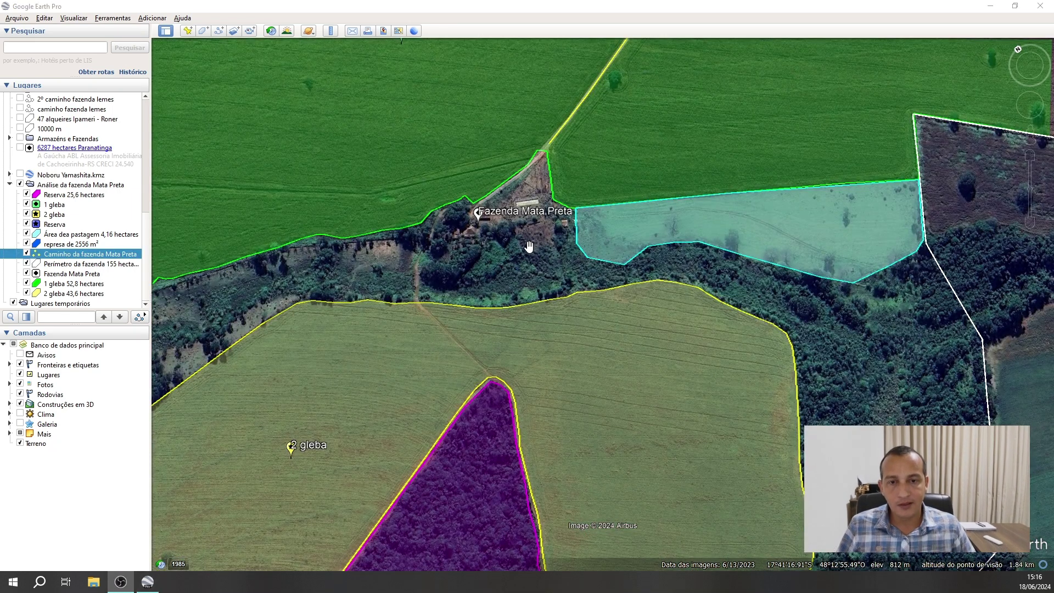
Measure the wooded watercourse as a 3D path in kilometres from the dam to the farm's eastern perimeter, and clear the measurement.
{"action": "left_click_drag", "start_coordinate": [529, 247], "coordinate": [566, 354]}
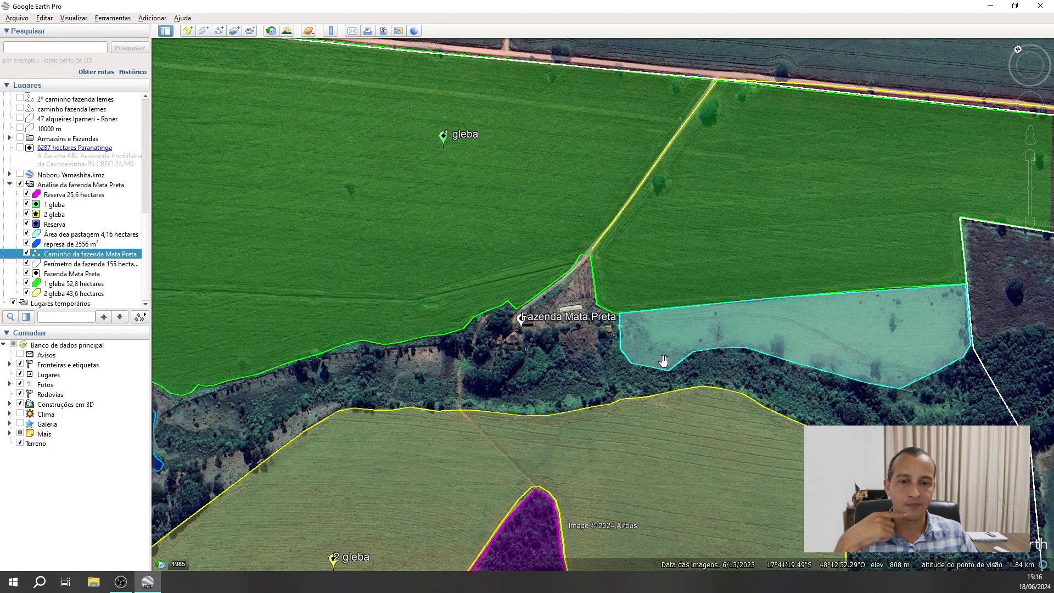
{"action": "left_click_drag", "start_coordinate": [664, 357], "coordinate": [741, 235]}
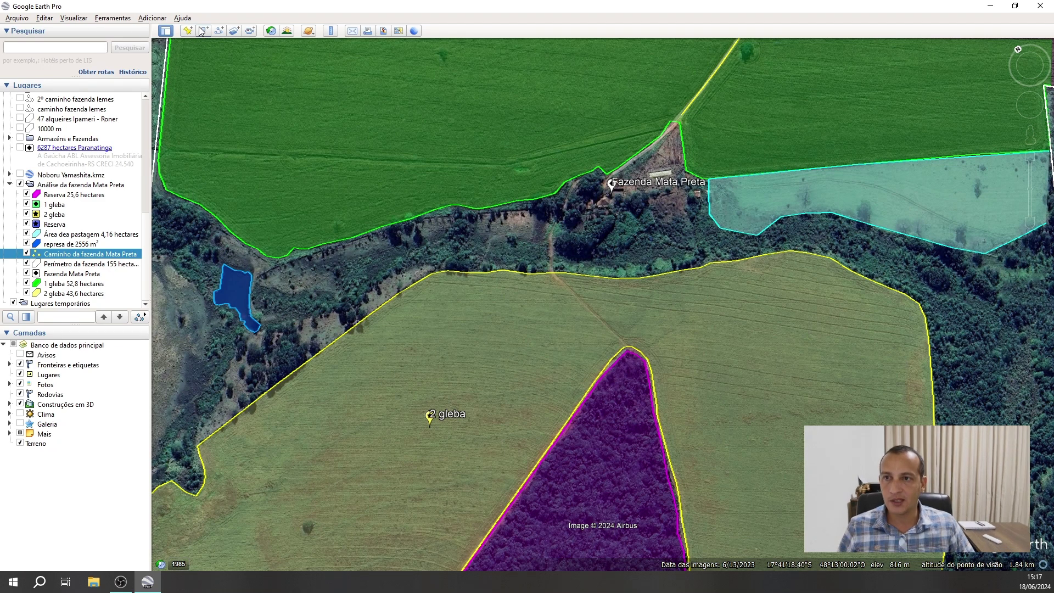
{"action": "left_click", "coordinate": [334, 32]}
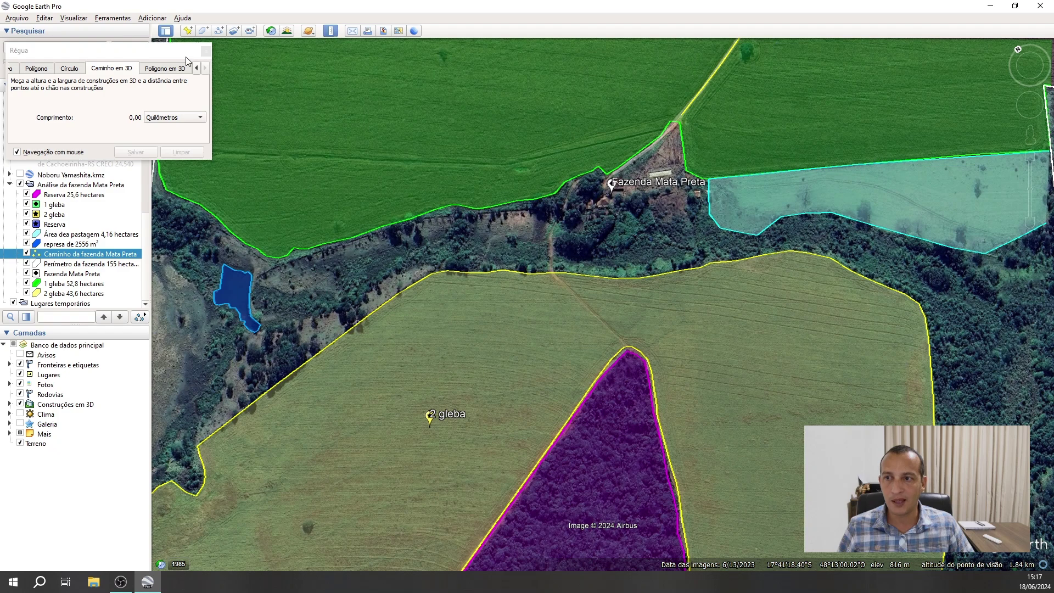
{"action": "left_click", "coordinate": [253, 305]}
{"action": "left_click", "coordinate": [279, 309]}
{"action": "left_click", "coordinate": [315, 312]}
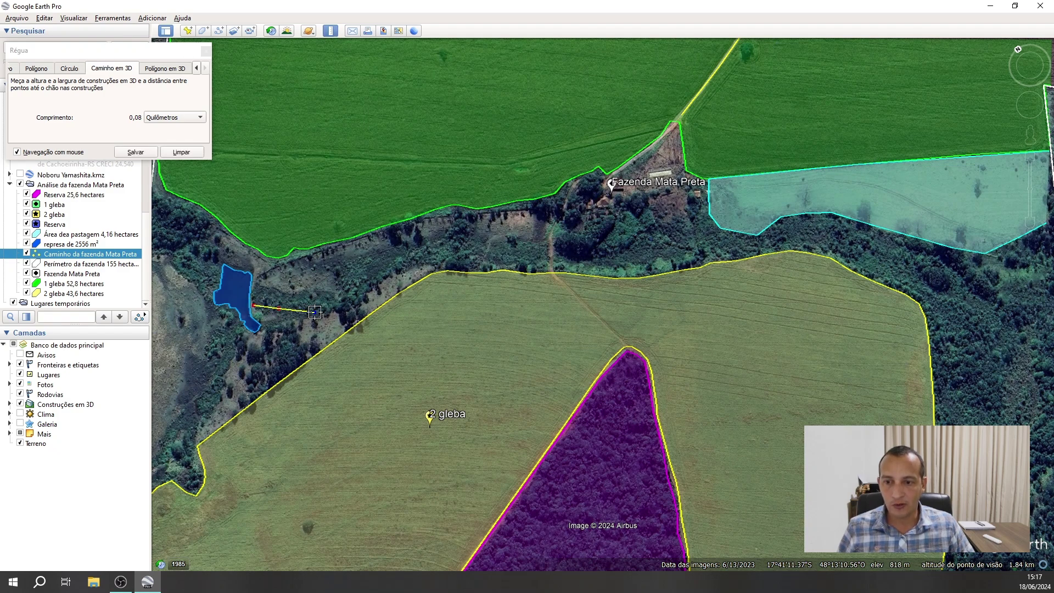
{"action": "left_click", "coordinate": [341, 304]}
{"action": "left_click", "coordinate": [356, 292]}
{"action": "left_click", "coordinate": [372, 278]}
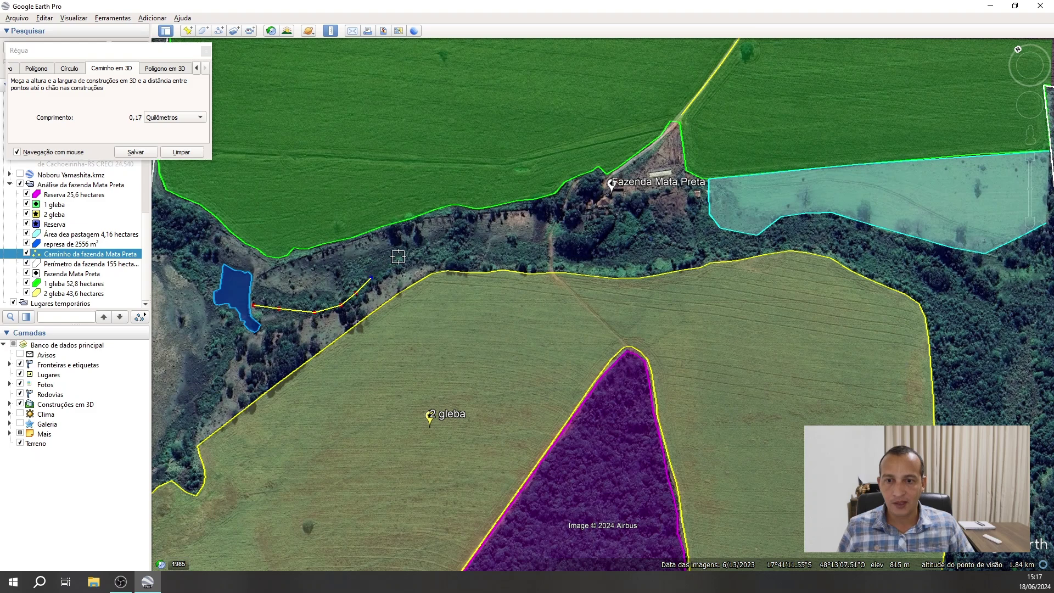
{"action": "left_click", "coordinate": [399, 256]}
{"action": "left_click", "coordinate": [432, 250]}
{"action": "left_click", "coordinate": [459, 246]}
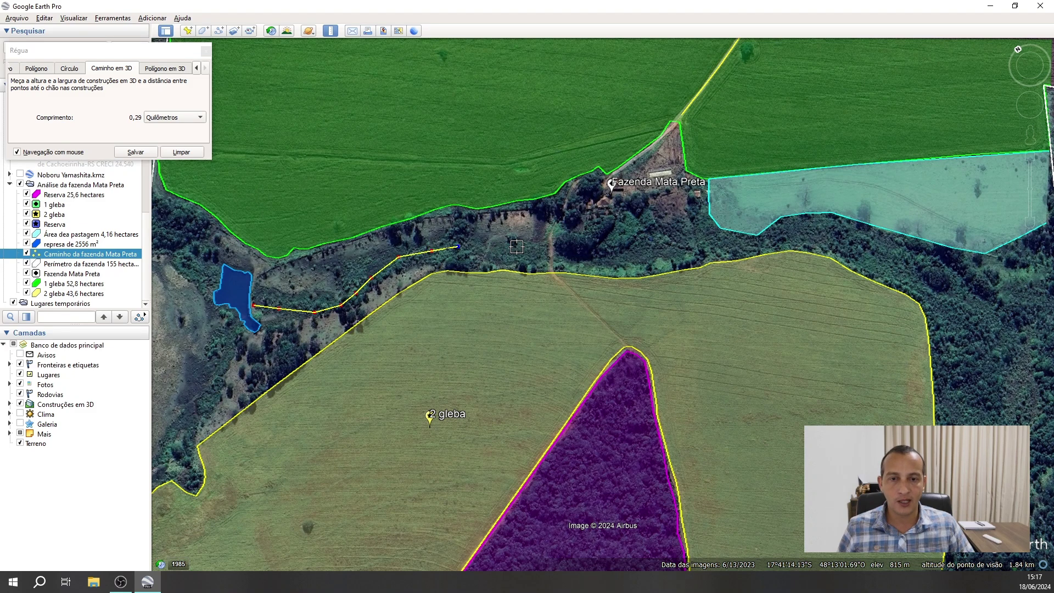
{"action": "left_click", "coordinate": [516, 246]}
{"action": "left_click", "coordinate": [569, 244]}
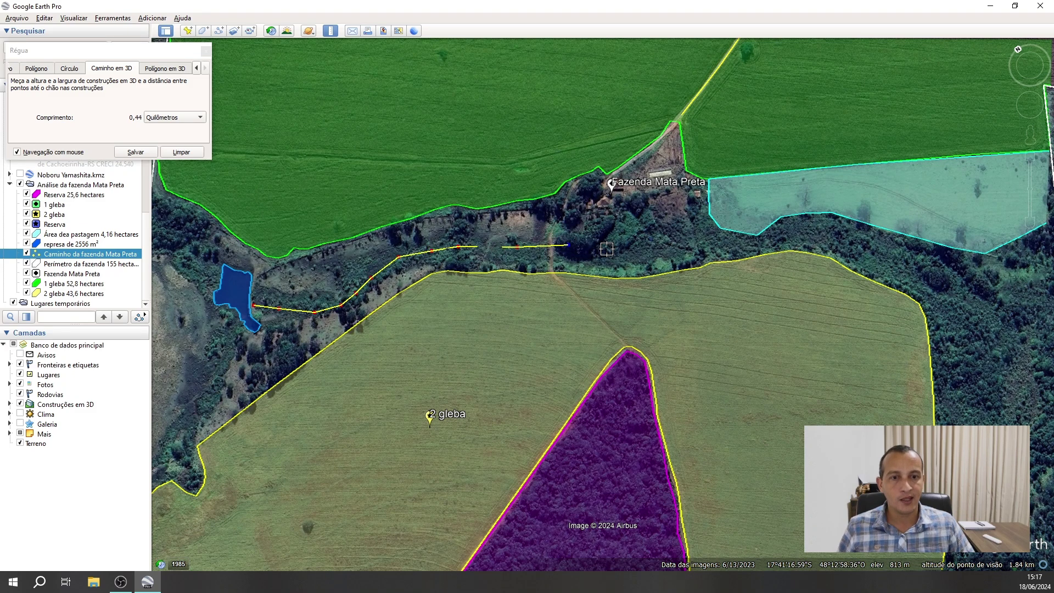
{"action": "left_click", "coordinate": [607, 249]}
{"action": "left_click", "coordinate": [646, 233]}
{"action": "left_click", "coordinate": [687, 247]}
{"action": "left_click", "coordinate": [726, 244]}
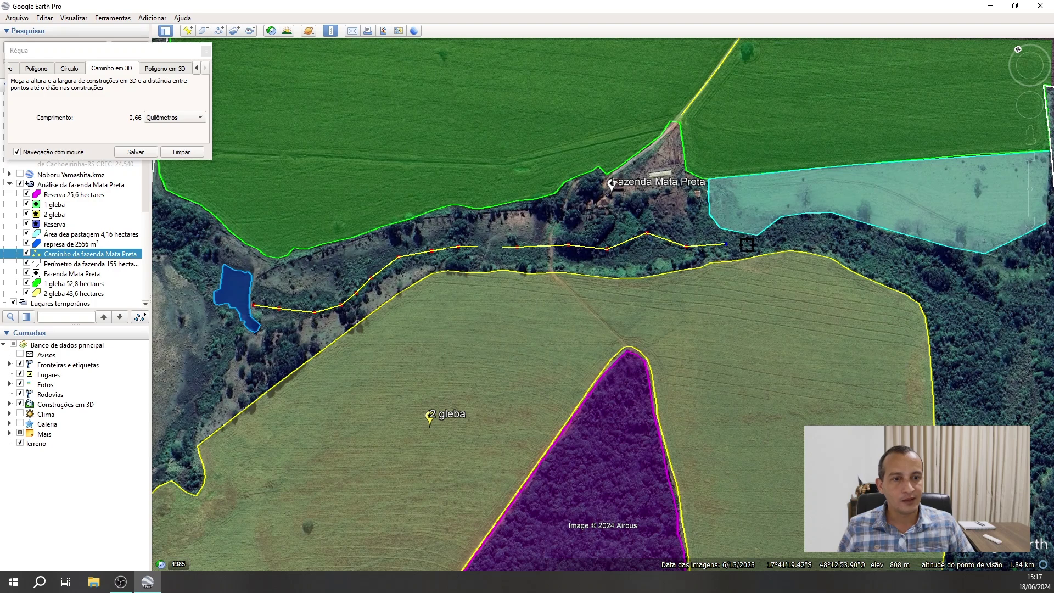
{"action": "left_click", "coordinate": [771, 244]}
{"action": "left_click", "coordinate": [803, 233]}
{"action": "left_click", "coordinate": [879, 252]}
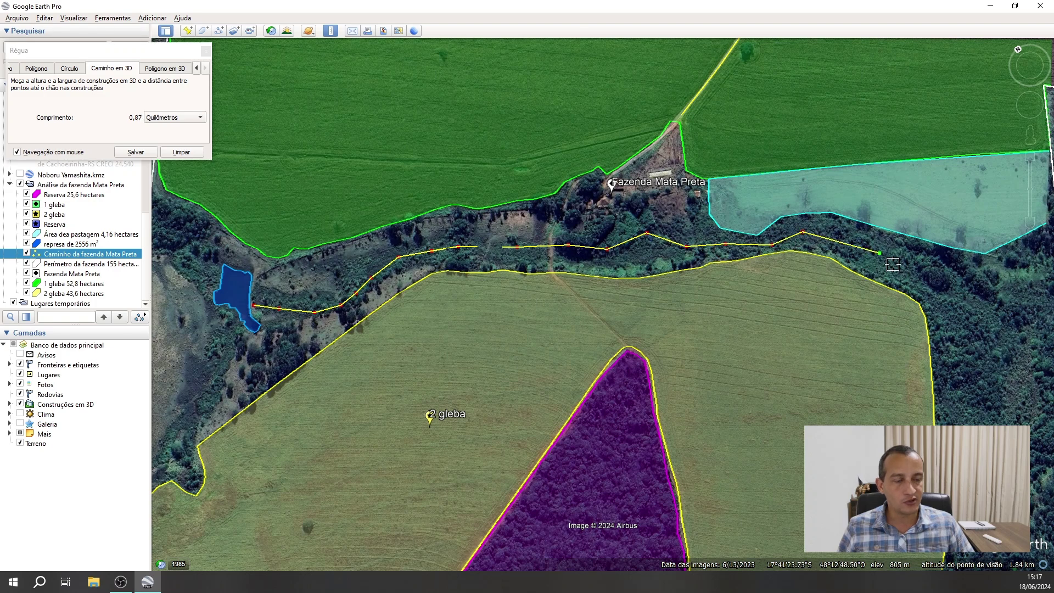
{"action": "left_click", "coordinate": [958, 281]}
{"action": "left_click_drag", "start_coordinate": [1009, 328], "coordinate": [481, 251]}
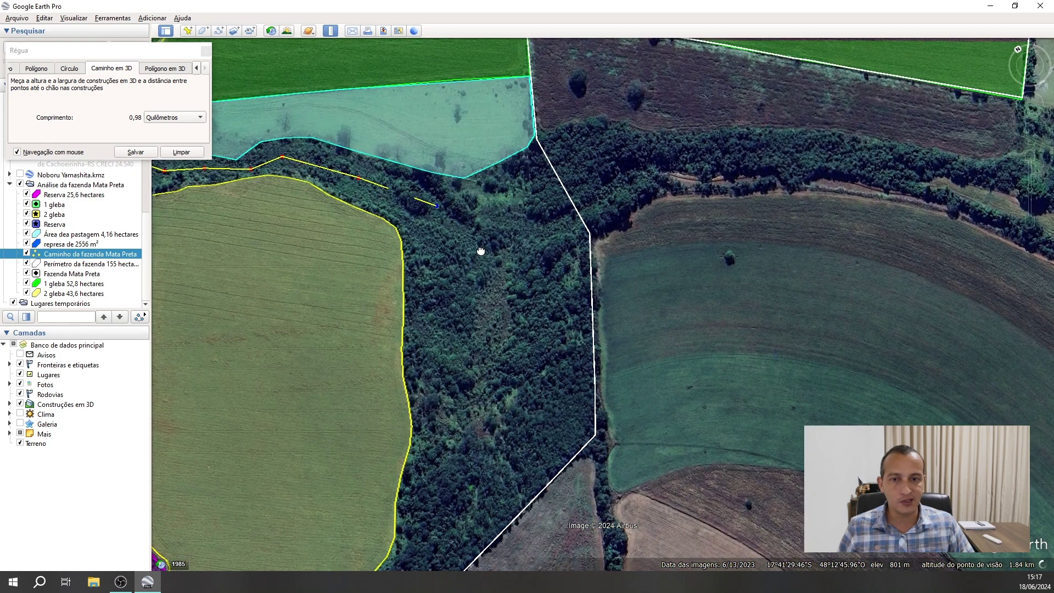
{"action": "left_click", "coordinate": [469, 232]}
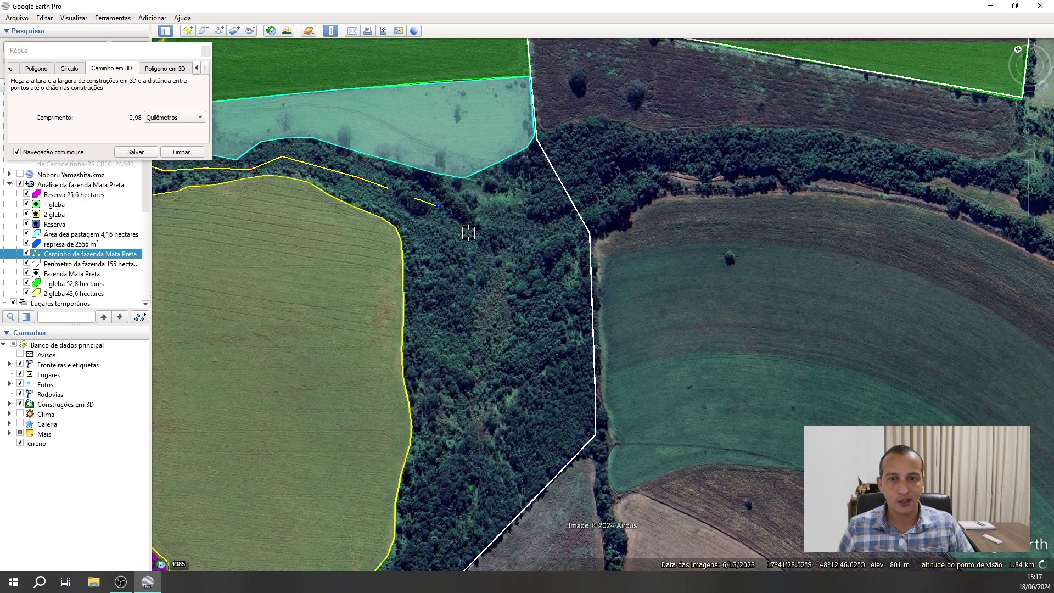
{"action": "left_click", "coordinate": [504, 250]}
{"action": "left_click", "coordinate": [529, 251]}
{"action": "left_click", "coordinate": [578, 223]}
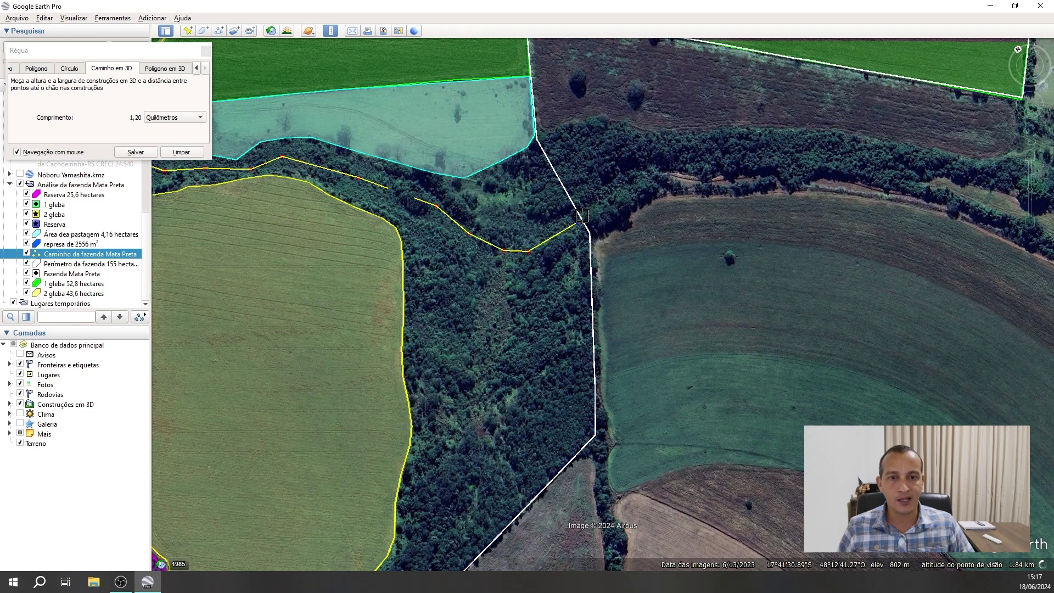
{"action": "left_click", "coordinate": [581, 218]}
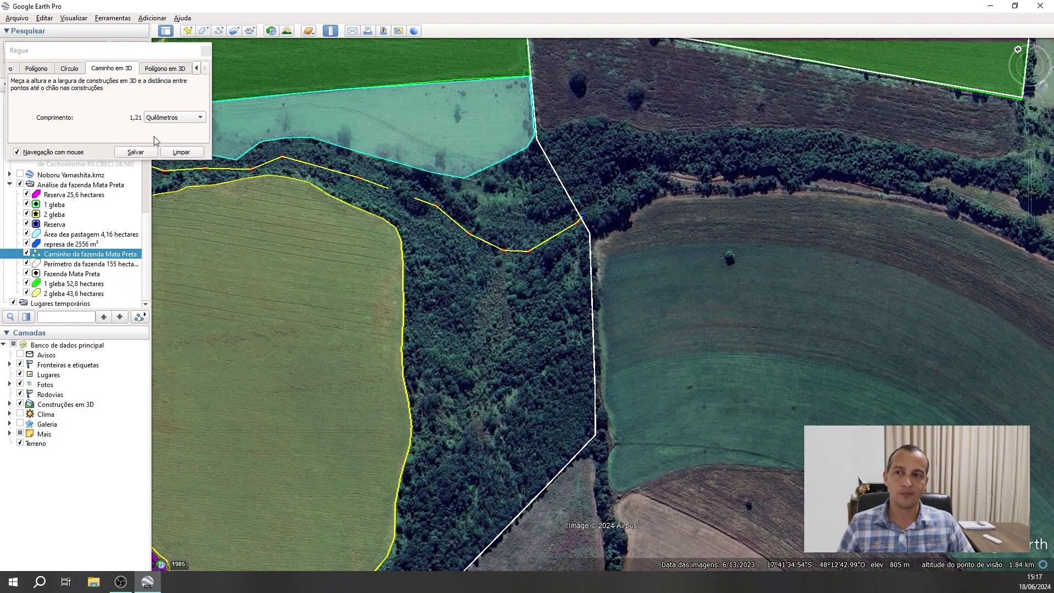
{"action": "left_click", "coordinate": [181, 153]}
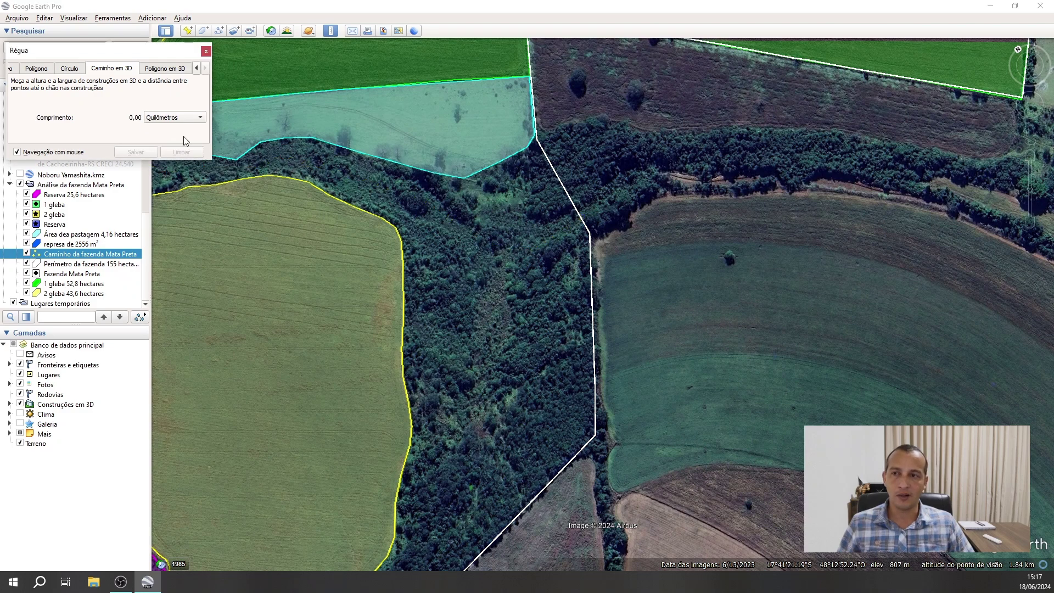
Start a new placemark in the woods east of "2 gleba" and accept white, #ffffff, as its label colour.
{"action": "left_click_drag", "start_coordinate": [301, 201], "coordinate": [815, 256]}
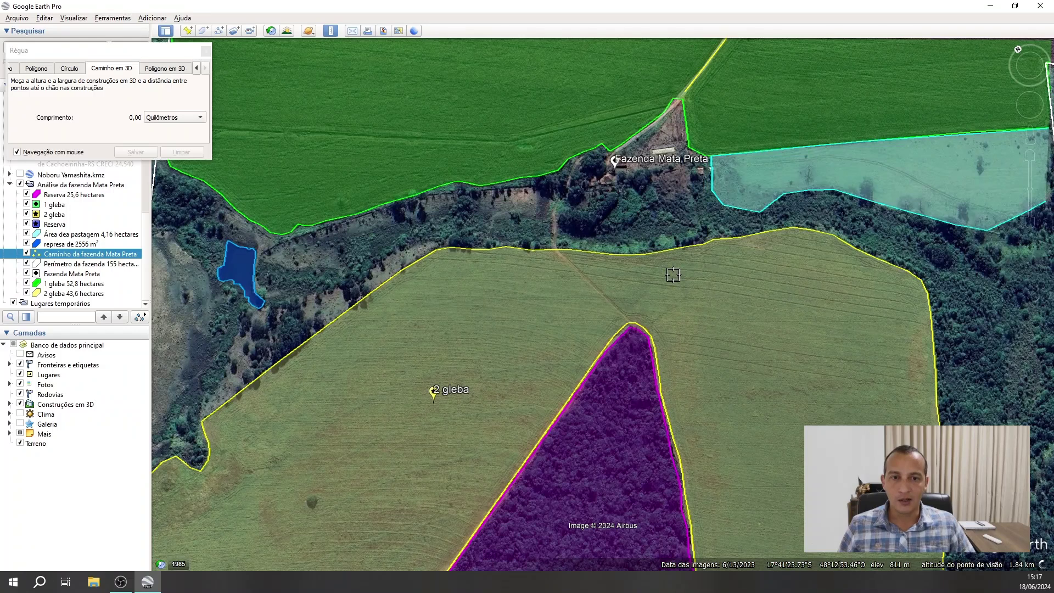
{"action": "scroll", "coordinate": [673, 274], "scroll_direction": "down", "scroll_amount": 2}
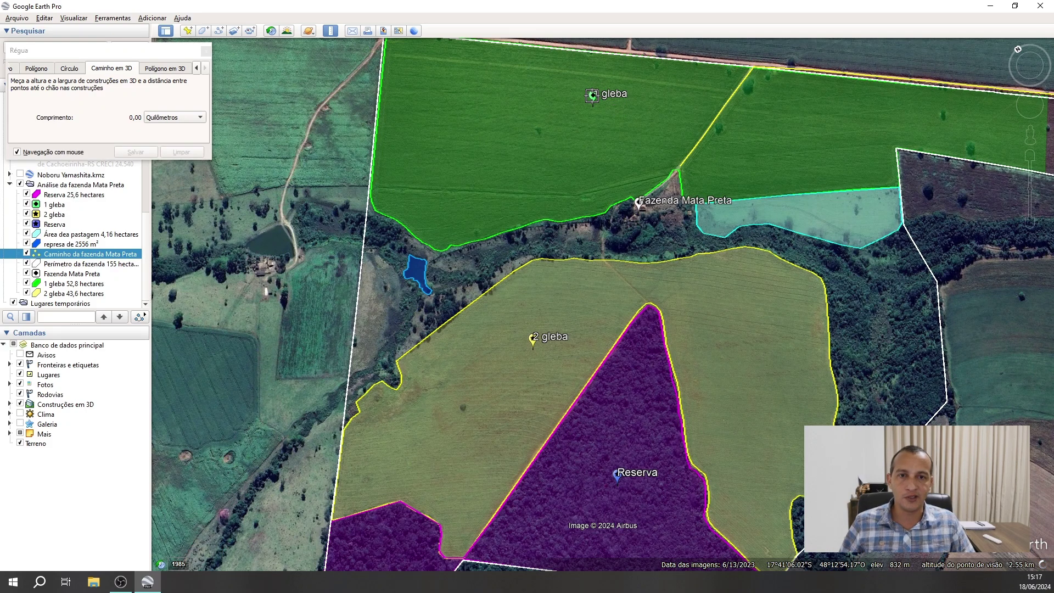
{"action": "left_click", "coordinate": [188, 30]}
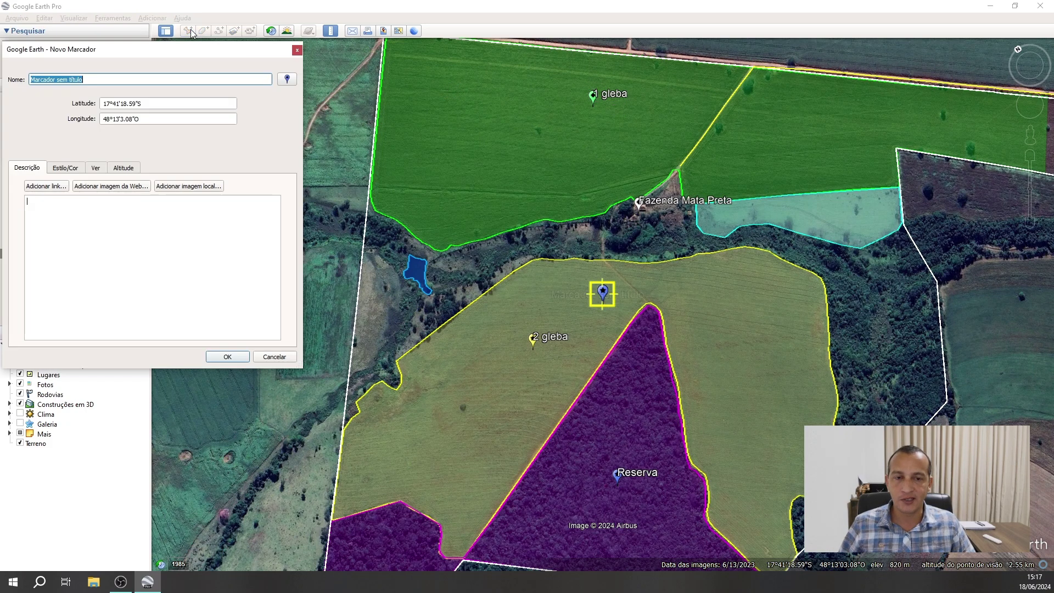
{"action": "left_click_drag", "start_coordinate": [606, 297], "coordinate": [887, 364]}
{"action": "left_click", "coordinate": [50, 210]}
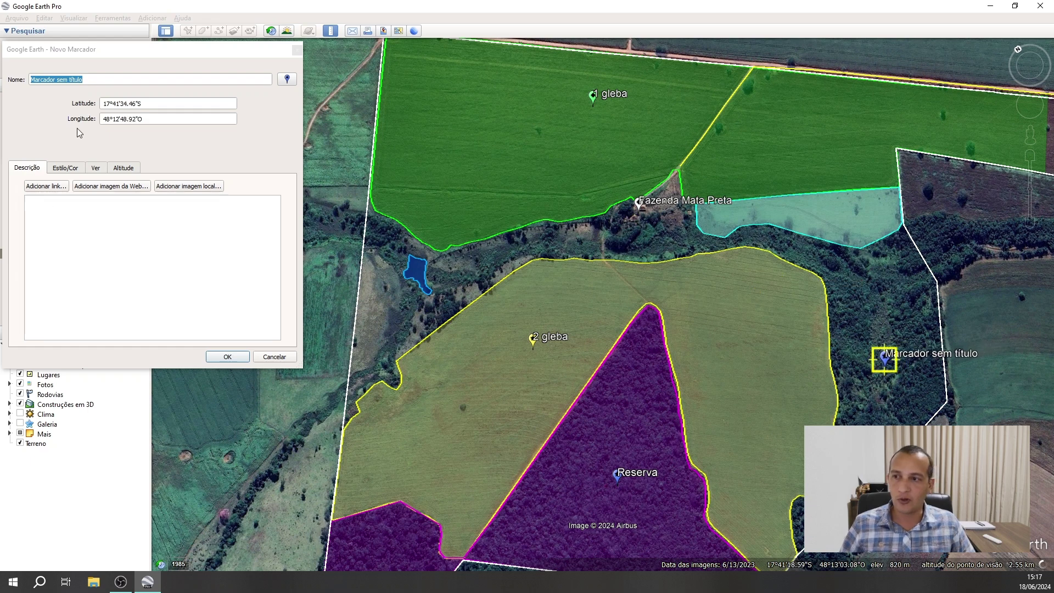
{"action": "left_click", "coordinate": [70, 170]}
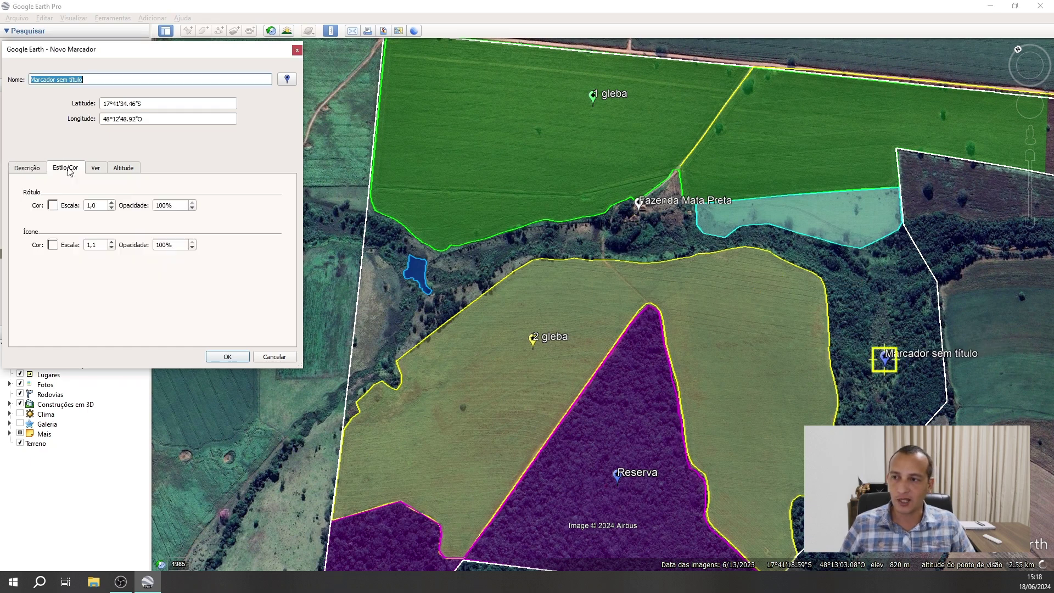
{"action": "left_click", "coordinate": [53, 205]}
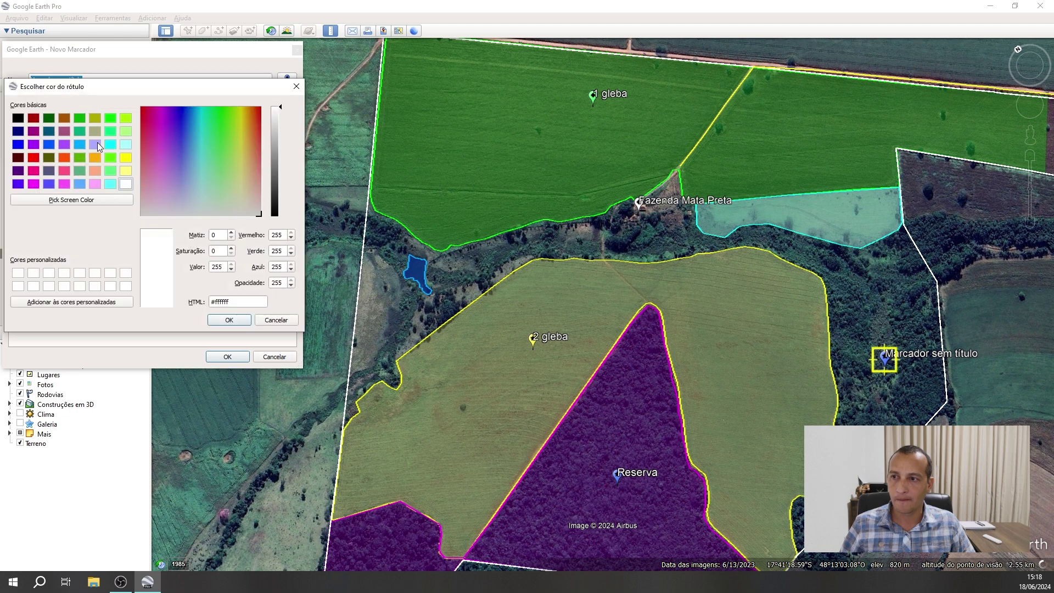
{"action": "left_click", "coordinate": [225, 320]}
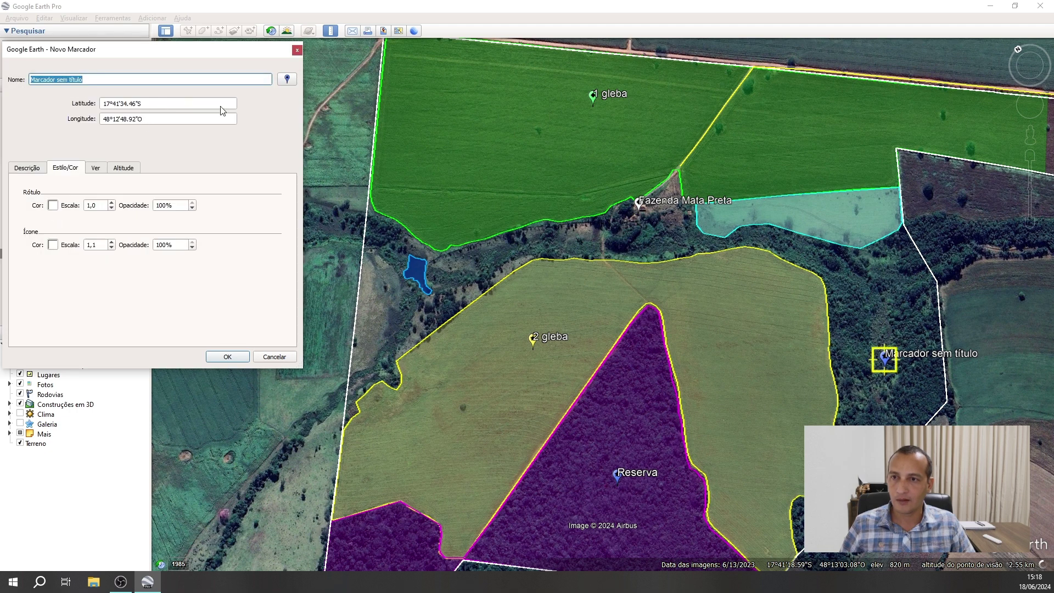
Give the new placemark the blue arrow track icon and the name "nascente", and discard it.
{"action": "left_click", "coordinate": [288, 80]}
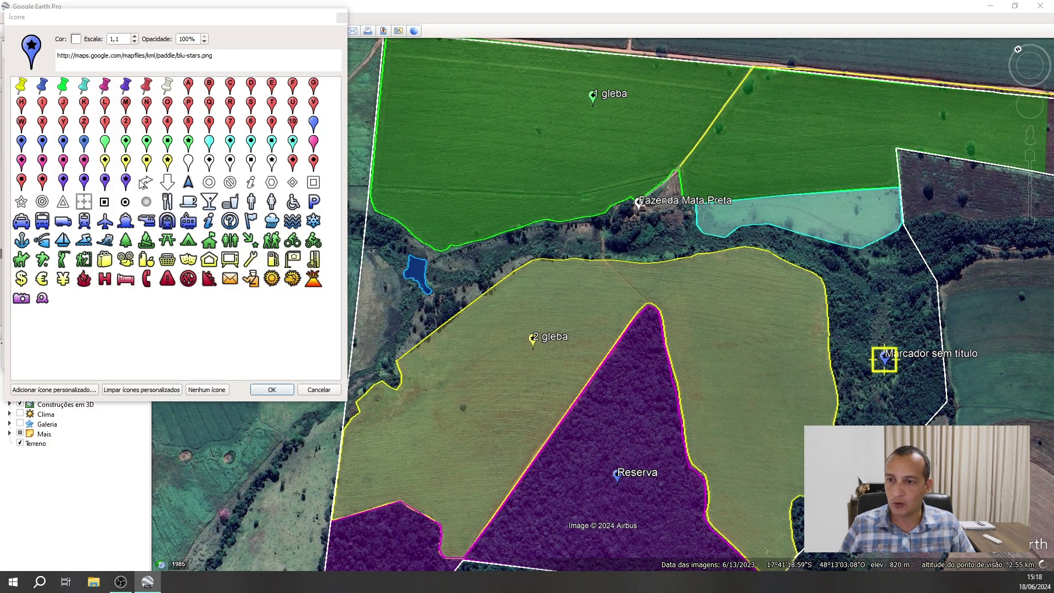
{"action": "left_click", "coordinate": [187, 177]}
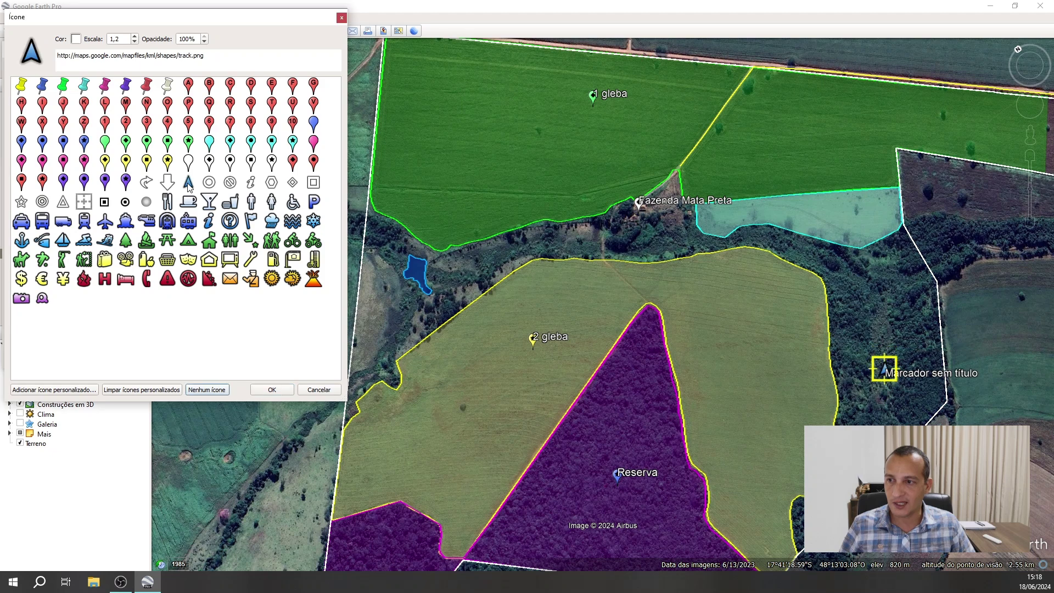
{"action": "left_click", "coordinate": [266, 389]}
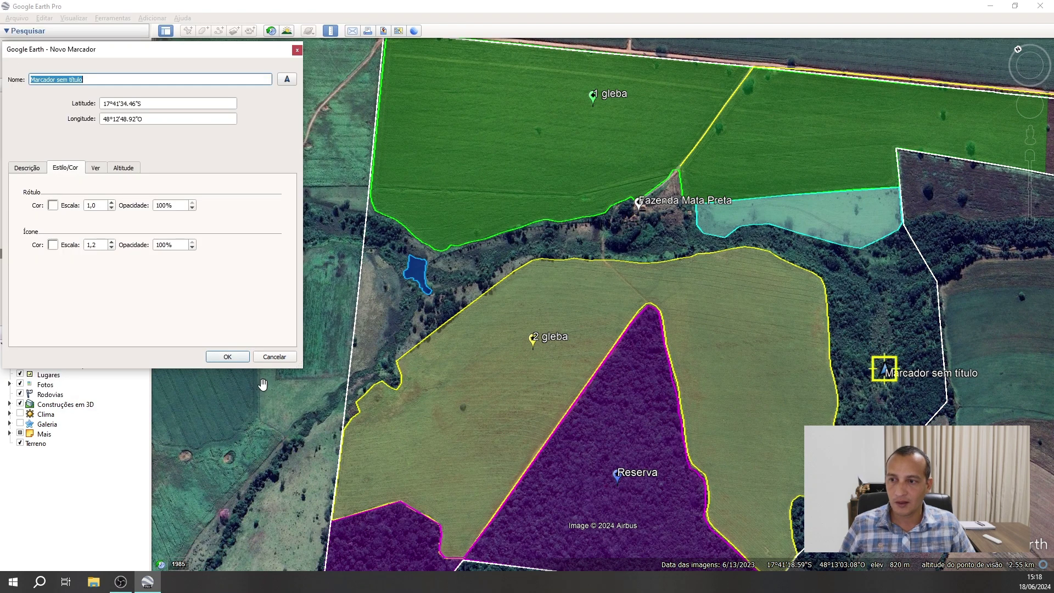
{"action": "triple_click", "coordinate": [112, 80]}
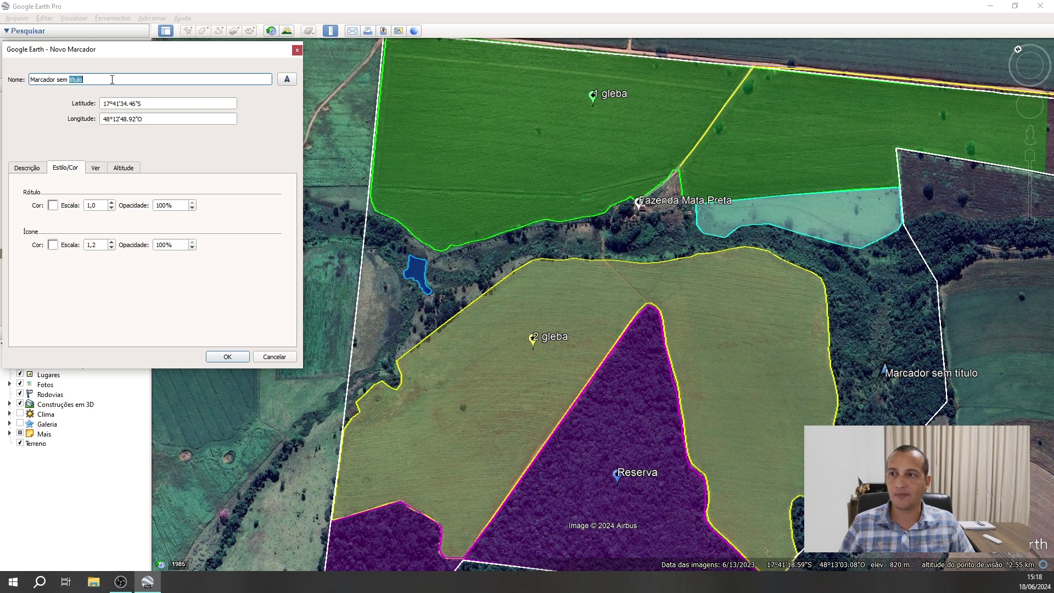
{"action": "type", "text": "nas"}
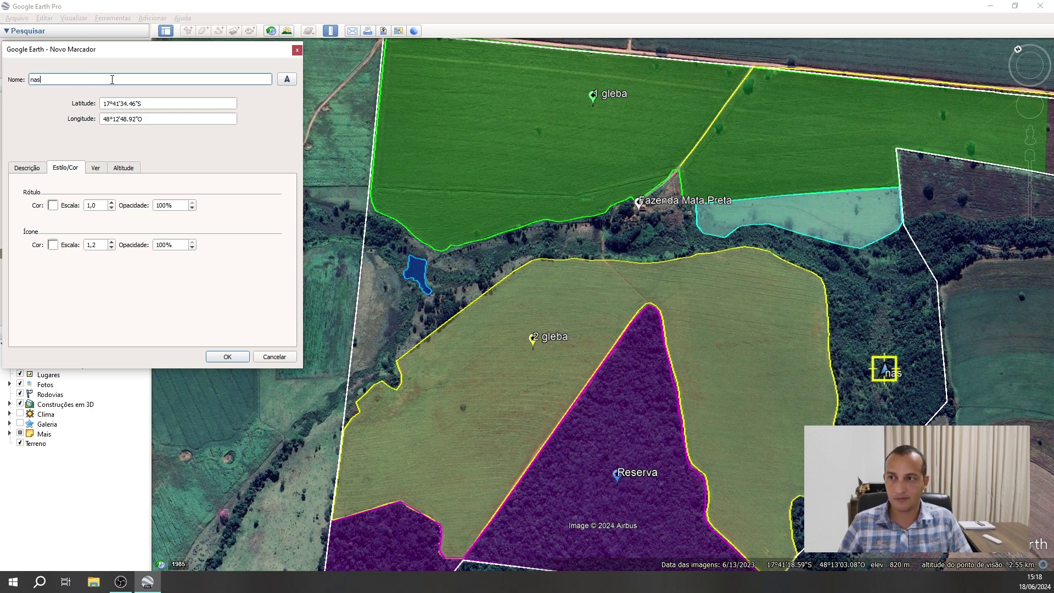
{"action": "type", "text": "cente"}
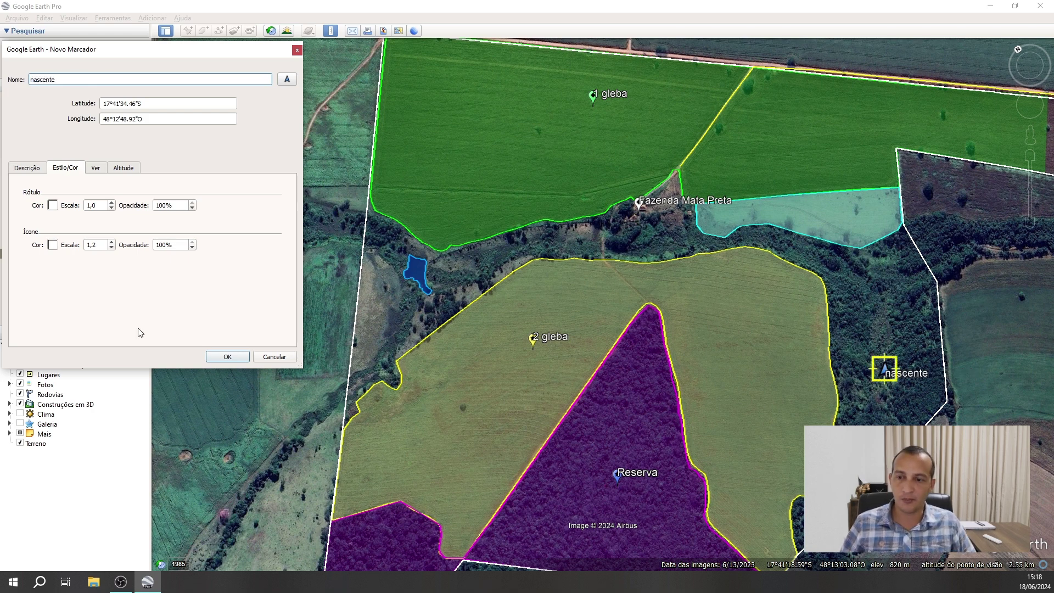
{"action": "left_click", "coordinate": [262, 356]}
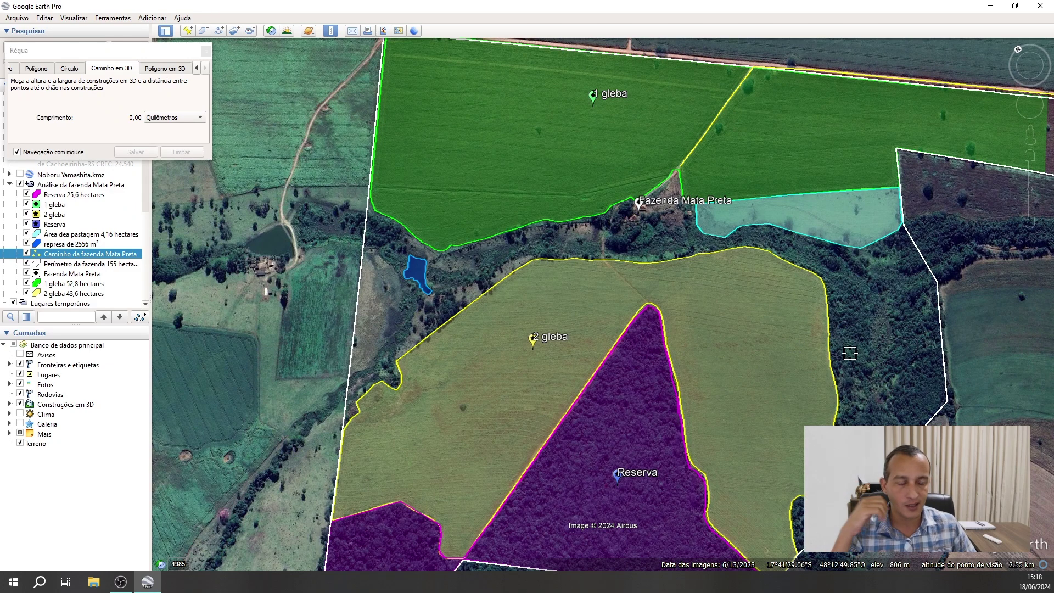
Measure the long roof edge of the white-roofed building northeast of the "Fazenda Mata Preta" placemark with a straight ruler line.
{"action": "left_click_drag", "start_coordinate": [763, 326], "coordinate": [655, 280]}
{"action": "left_click_drag", "start_coordinate": [734, 340], "coordinate": [629, 269]}
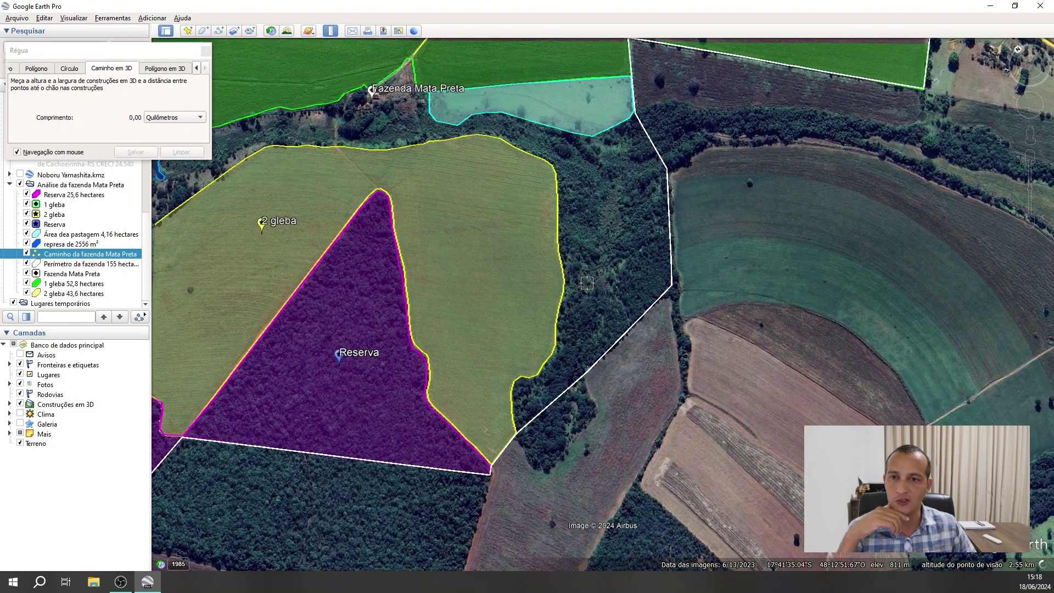
{"action": "scroll", "coordinate": [591, 282], "scroll_direction": "up", "scroll_amount": 3}
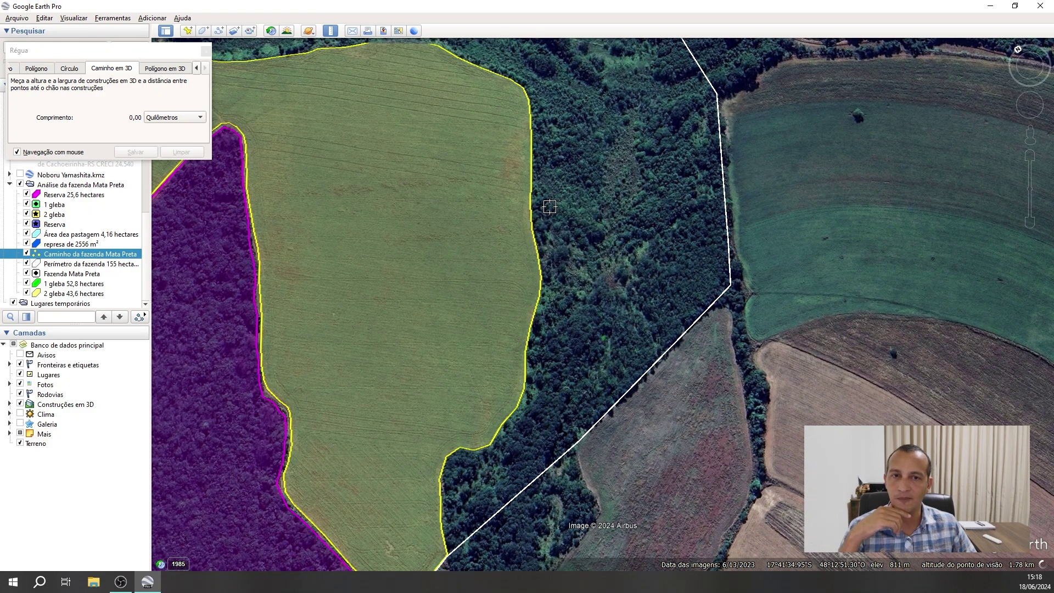
{"action": "left_click_drag", "start_coordinate": [589, 273], "coordinate": [654, 350]}
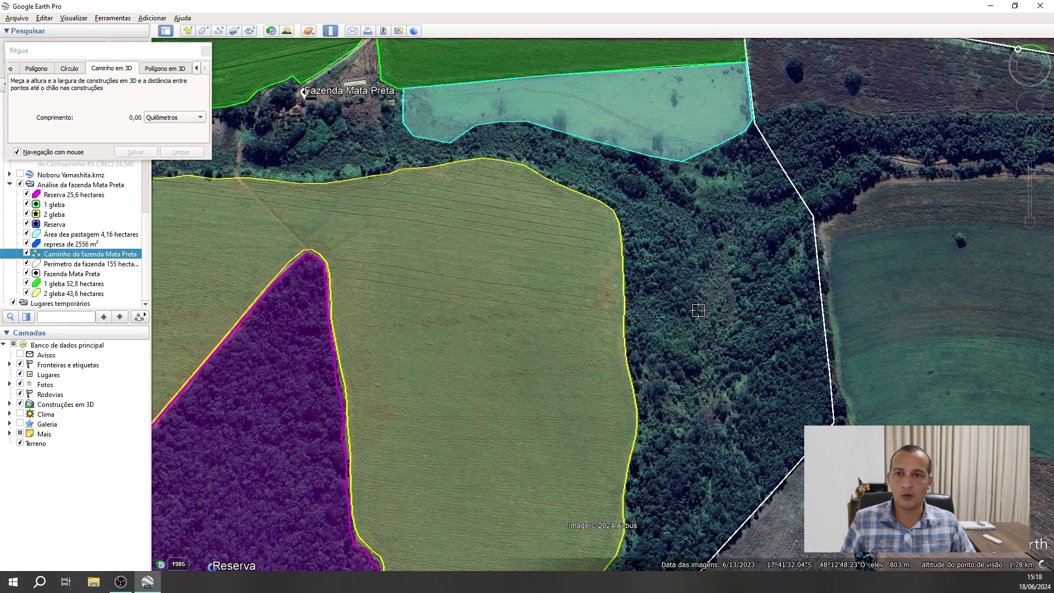
{"action": "left_click_drag", "start_coordinate": [318, 142], "coordinate": [407, 248]}
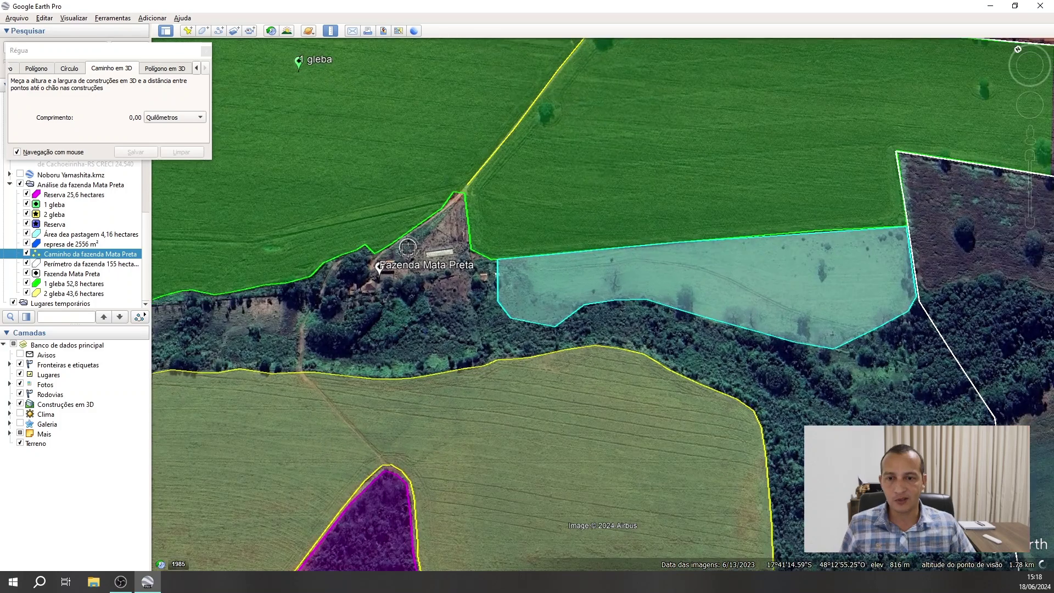
{"action": "scroll", "coordinate": [407, 248], "scroll_direction": "up", "scroll_amount": 2}
{"action": "scroll", "coordinate": [411, 249], "scroll_direction": "up", "scroll_amount": 1}
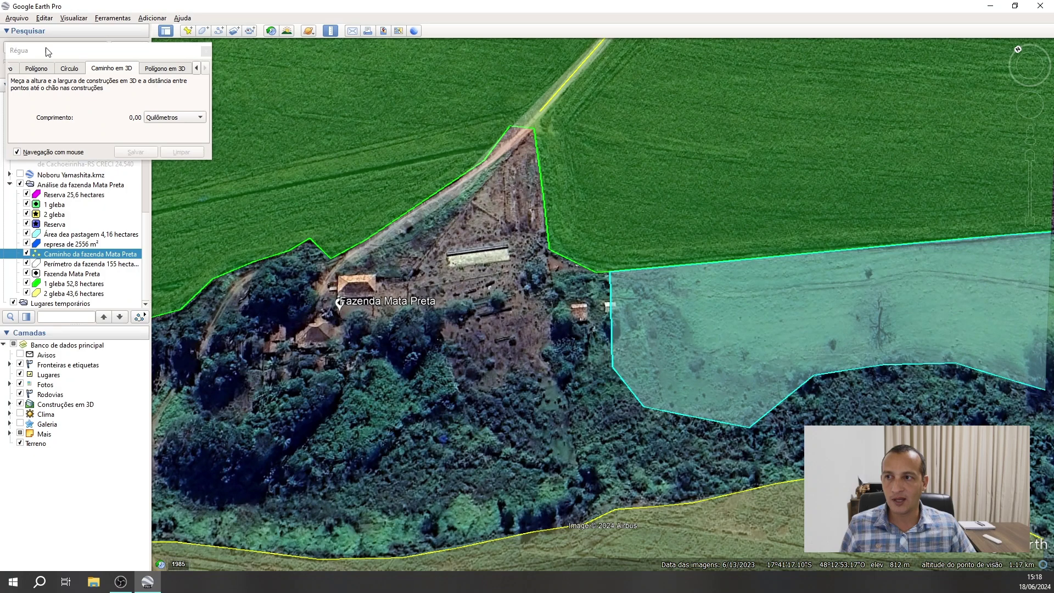
{"action": "left_click_drag", "start_coordinate": [46, 50], "coordinate": [136, 61]}
{"action": "left_click", "coordinate": [287, 80]}
{"action": "left_click", "coordinate": [286, 80]}
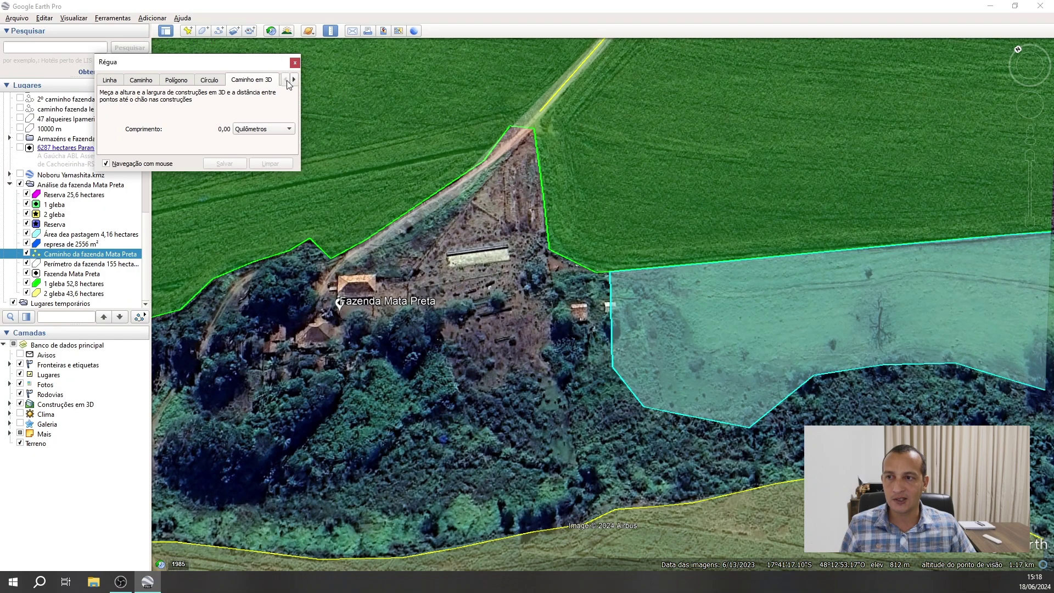
{"action": "left_click", "coordinate": [112, 81]}
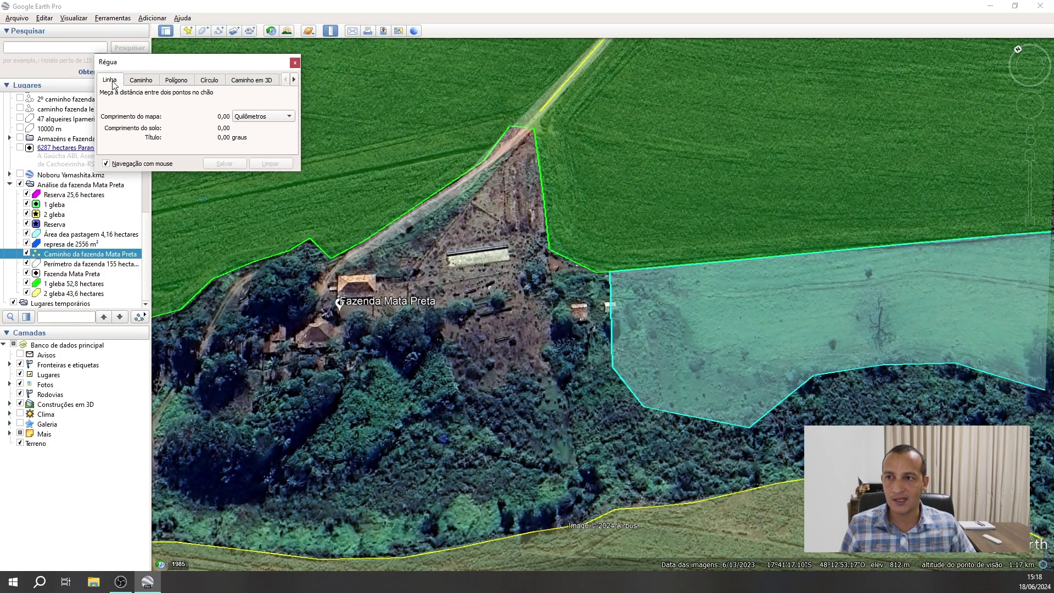
{"action": "left_click", "coordinate": [447, 255]}
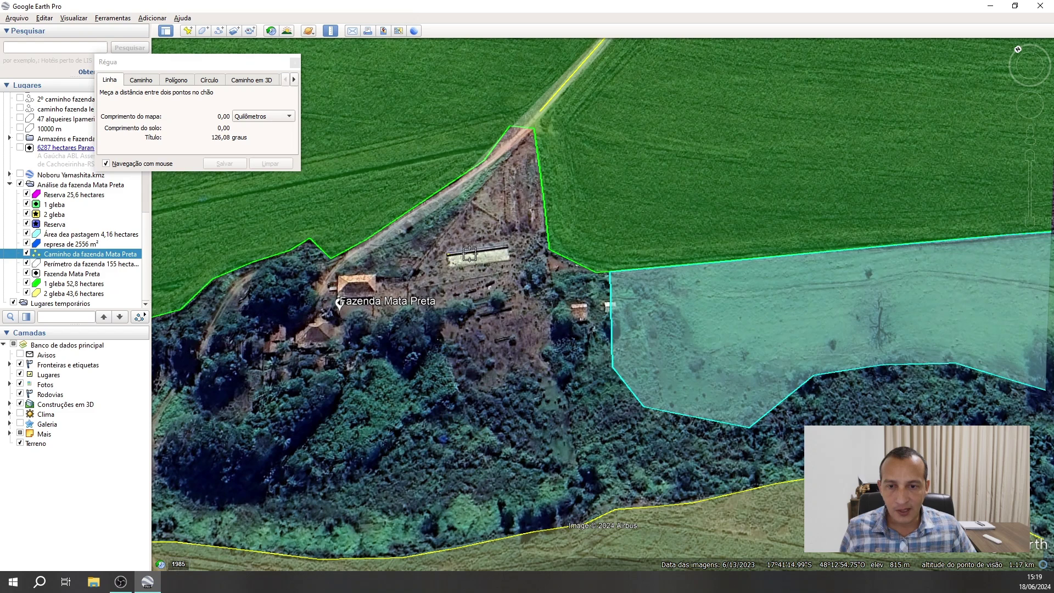
{"action": "left_click", "coordinate": [508, 246]}
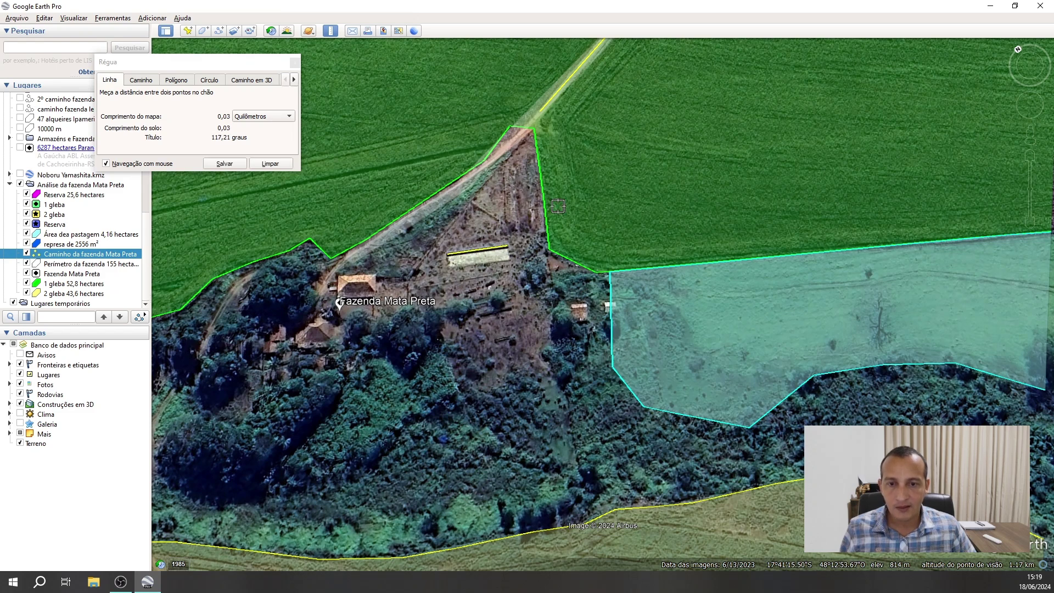
Switch the ruler line's length unit to metres (Metros) and clear the measurement.
{"action": "left_click", "coordinate": [252, 120]}
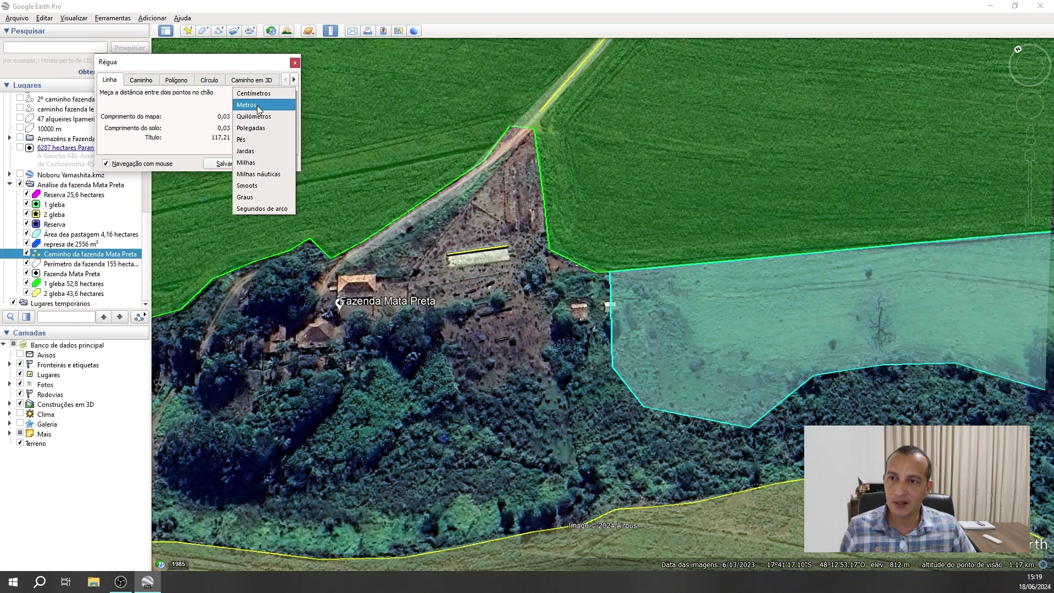
{"action": "left_click", "coordinate": [257, 105]}
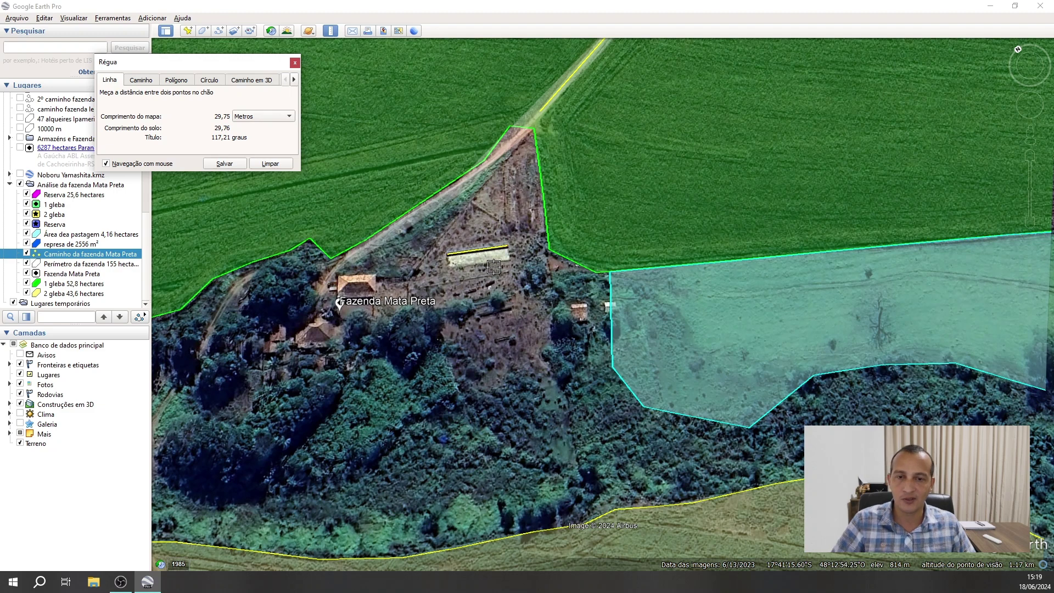
{"action": "left_click", "coordinate": [270, 164]}
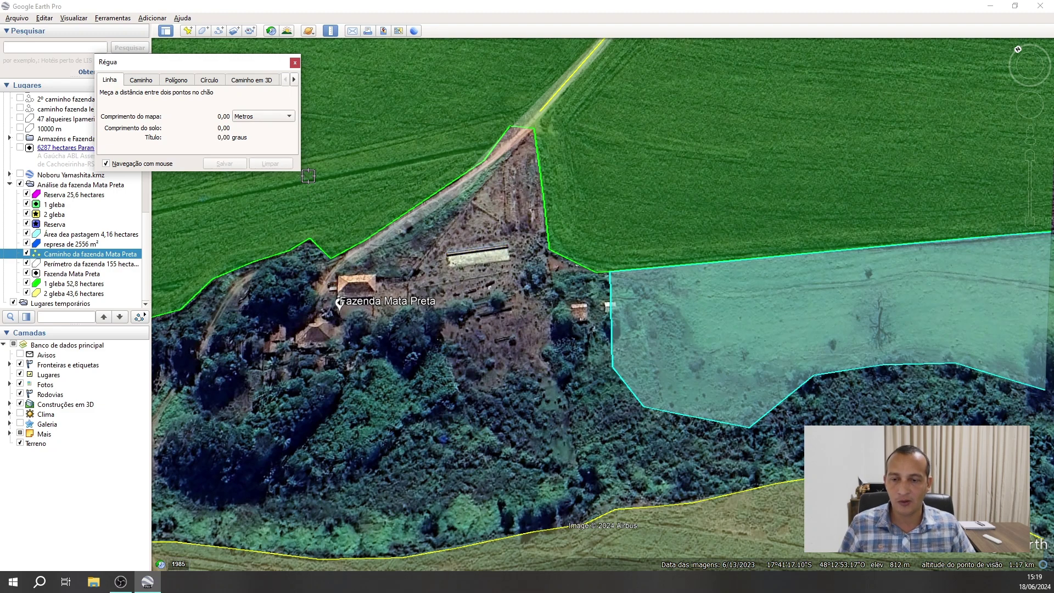
Outline the house just southwest of the "Fazenda Mata Preta" placemark as a 3D polygon to measure its perimeter and area, and close the ruler.
{"action": "left_click_drag", "start_coordinate": [367, 282], "coordinate": [452, 274]}
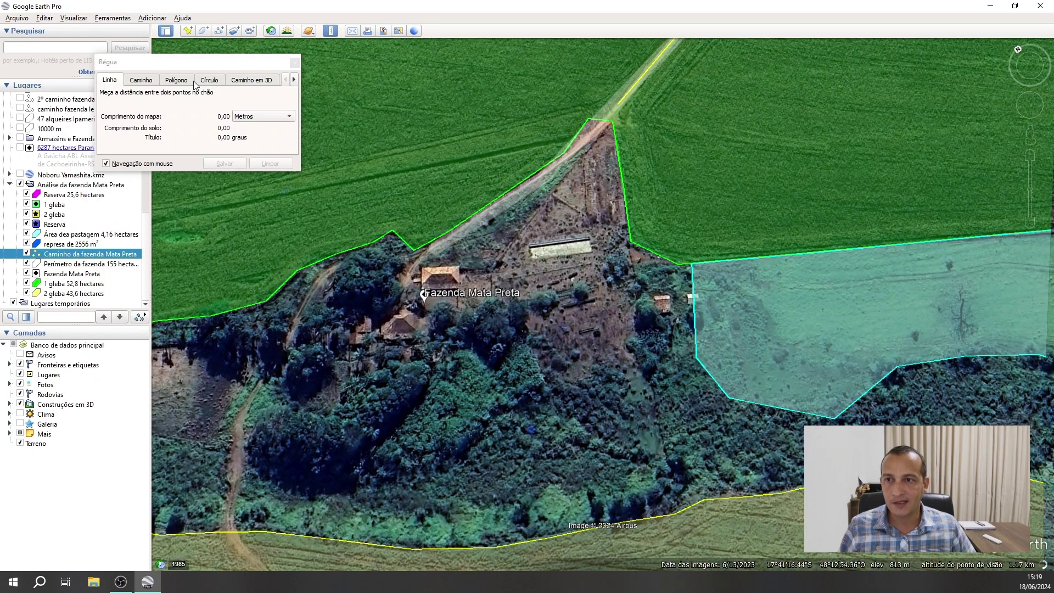
{"action": "left_click", "coordinate": [295, 80]}
{"action": "left_click", "coordinate": [266, 80]}
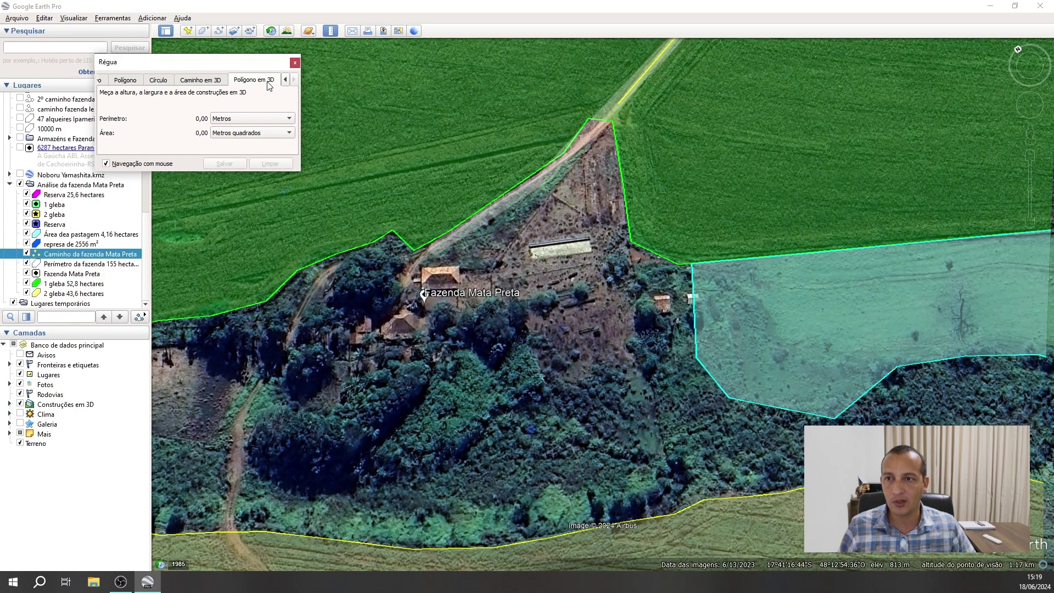
{"action": "left_click", "coordinate": [381, 334]}
{"action": "left_click", "coordinate": [419, 332]}
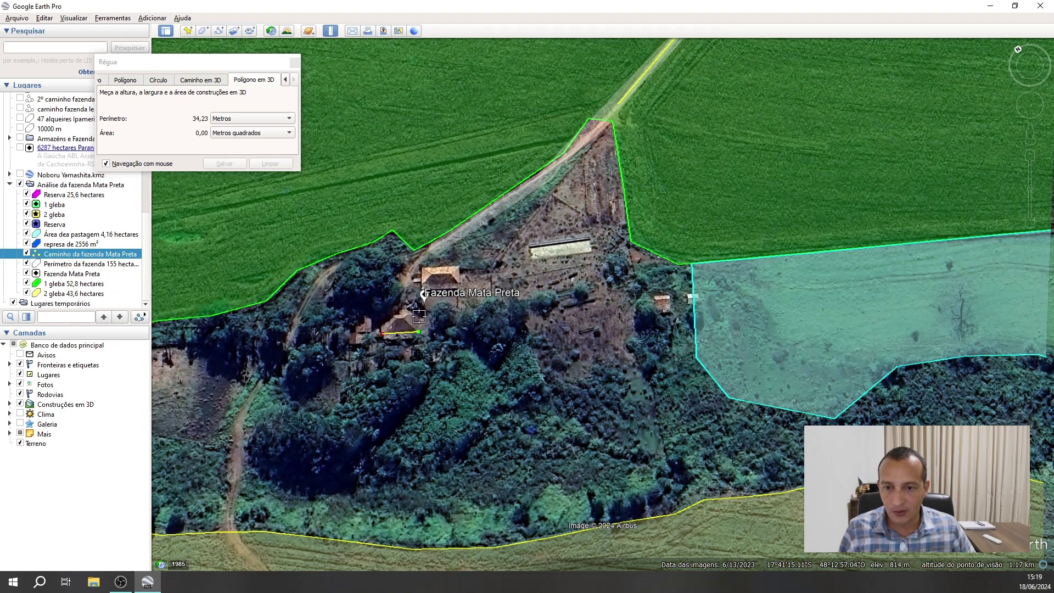
{"action": "left_click", "coordinate": [419, 306]}
{"action": "left_click", "coordinate": [382, 308]}
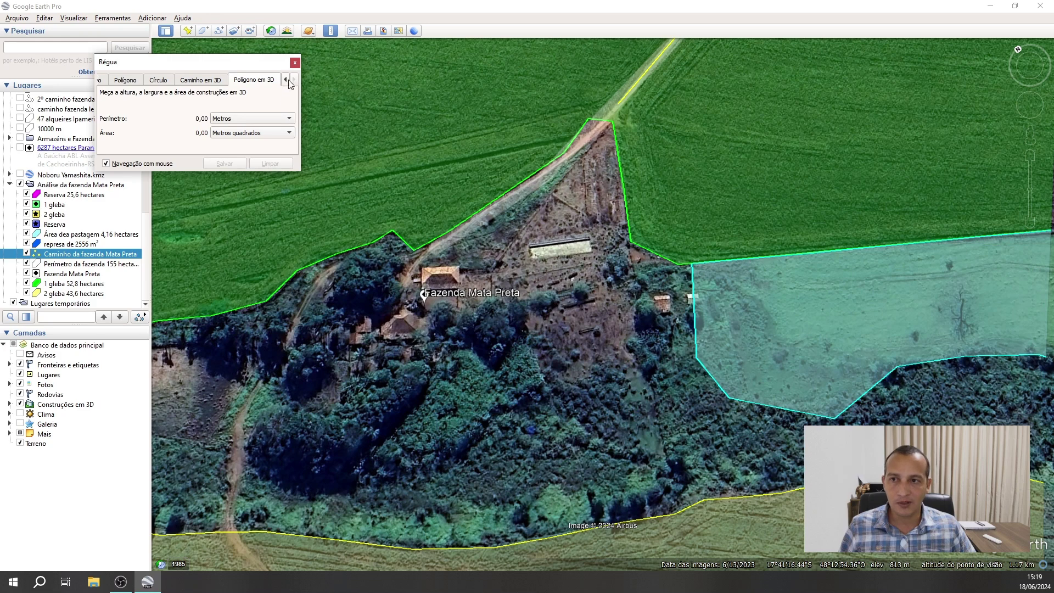
{"action": "left_click", "coordinate": [295, 62]}
Bring the whole Fazenda Mata Preta into the map view and hide the sidebar to enlarge the map.
{"action": "left_click_drag", "start_coordinate": [372, 212], "coordinate": [517, 209]}
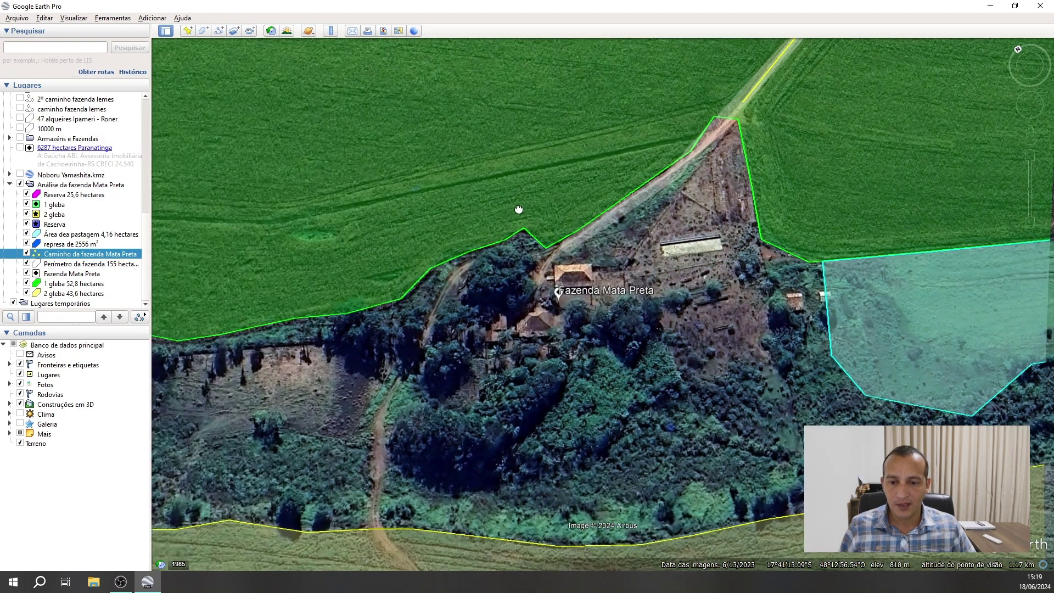
{"action": "scroll", "coordinate": [486, 367], "scroll_direction": "down", "scroll_amount": 2}
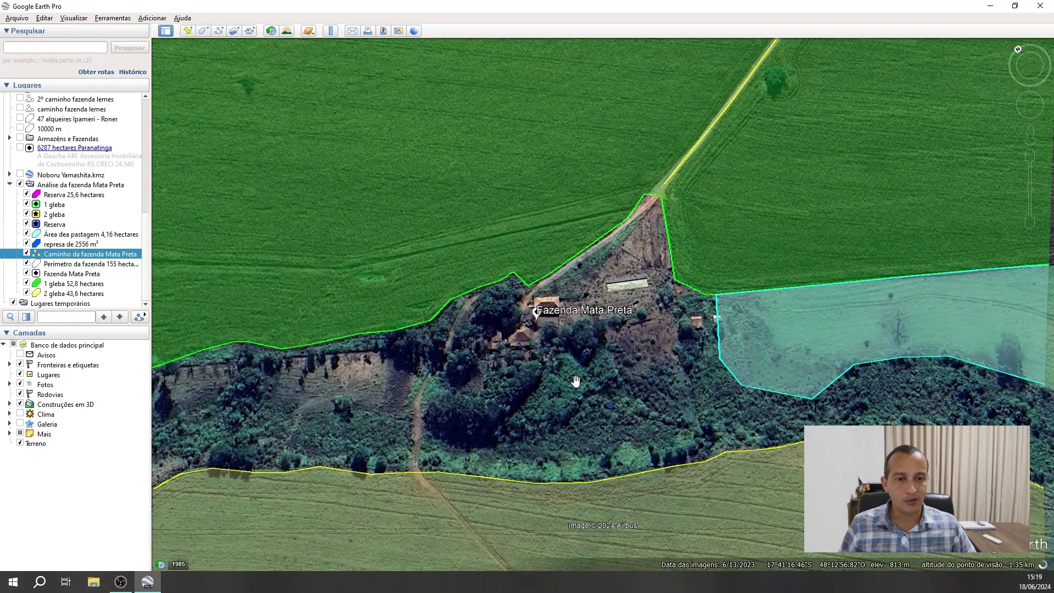
{"action": "scroll", "coordinate": [575, 381], "scroll_direction": "down", "scroll_amount": 5}
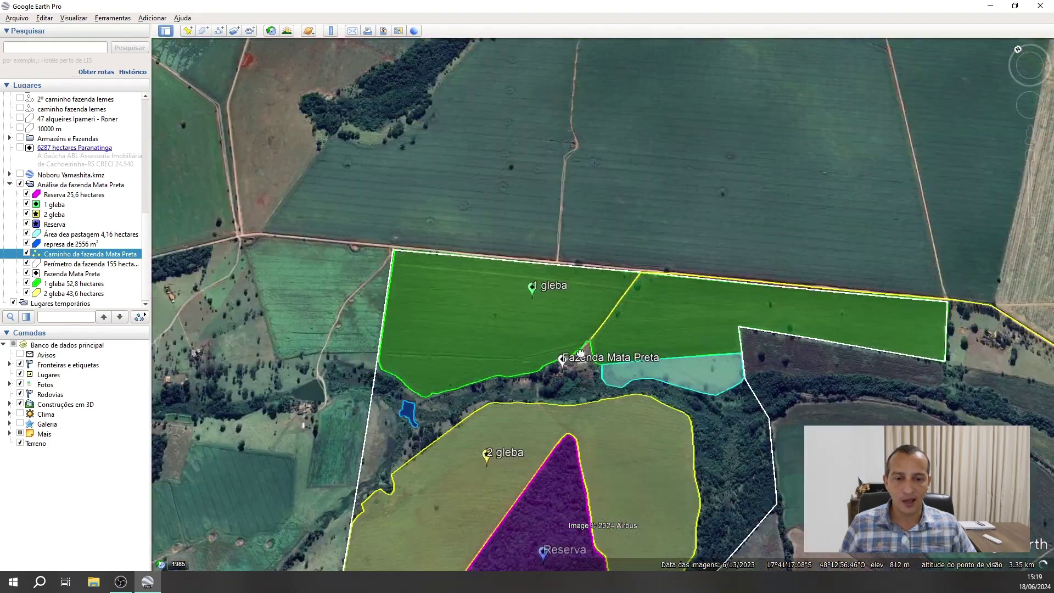
{"action": "left_click_drag", "start_coordinate": [581, 353], "coordinate": [590, 211]}
{"action": "middle_click_drag", "start_coordinate": [590, 210], "coordinate": [596, 156]}
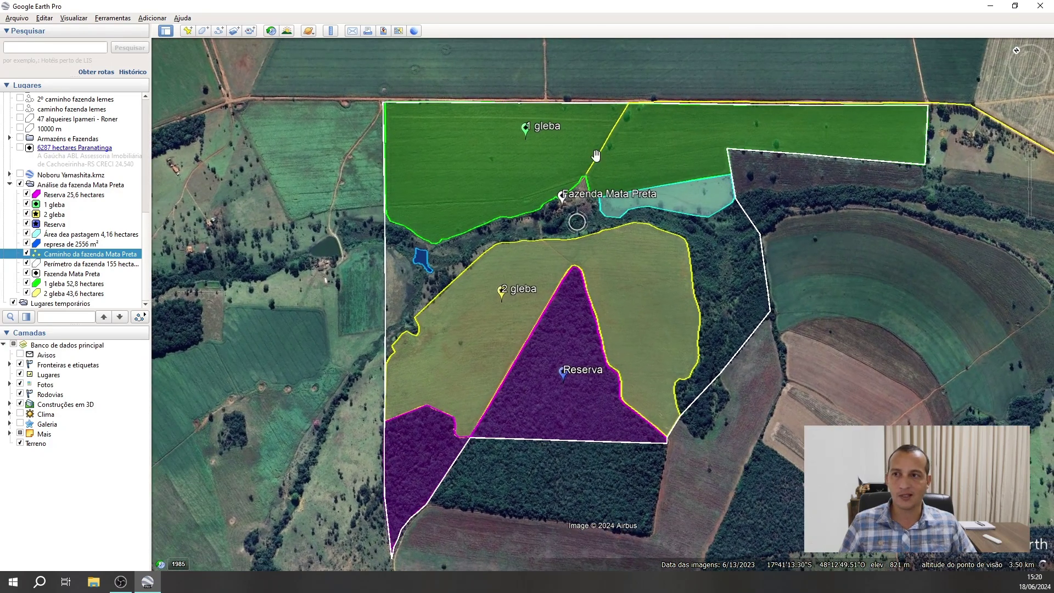
{"action": "left_click", "coordinate": [165, 32]}
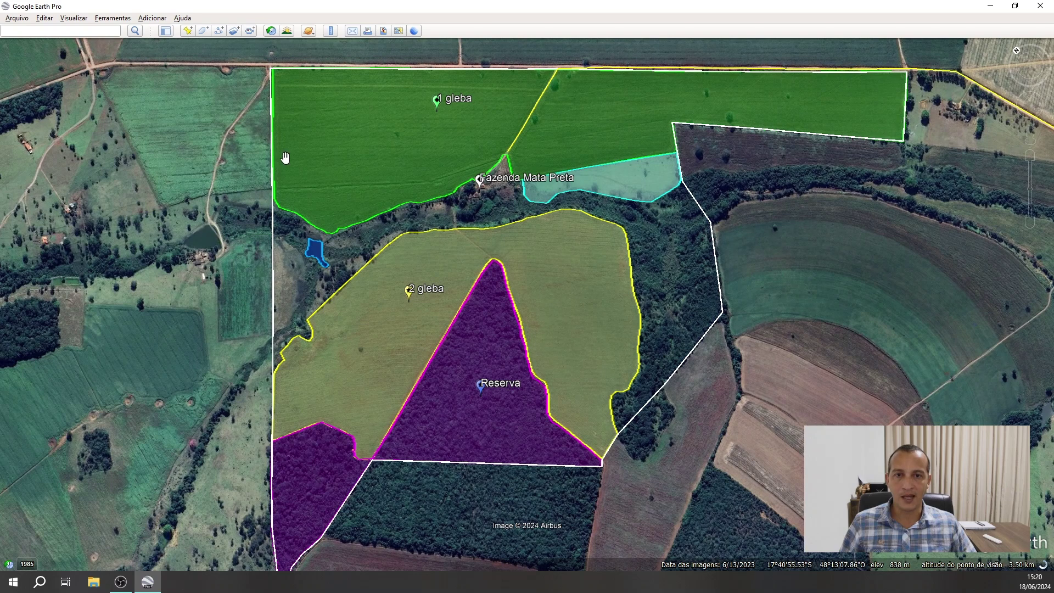
Examine the mapped farm together with its surrounding fields and the yellow access route at several distances.
{"action": "scroll", "coordinate": [291, 160], "scroll_direction": "down", "scroll_amount": 3}
{"action": "middle_click_drag", "start_coordinate": [305, 164], "coordinate": [331, 296]}
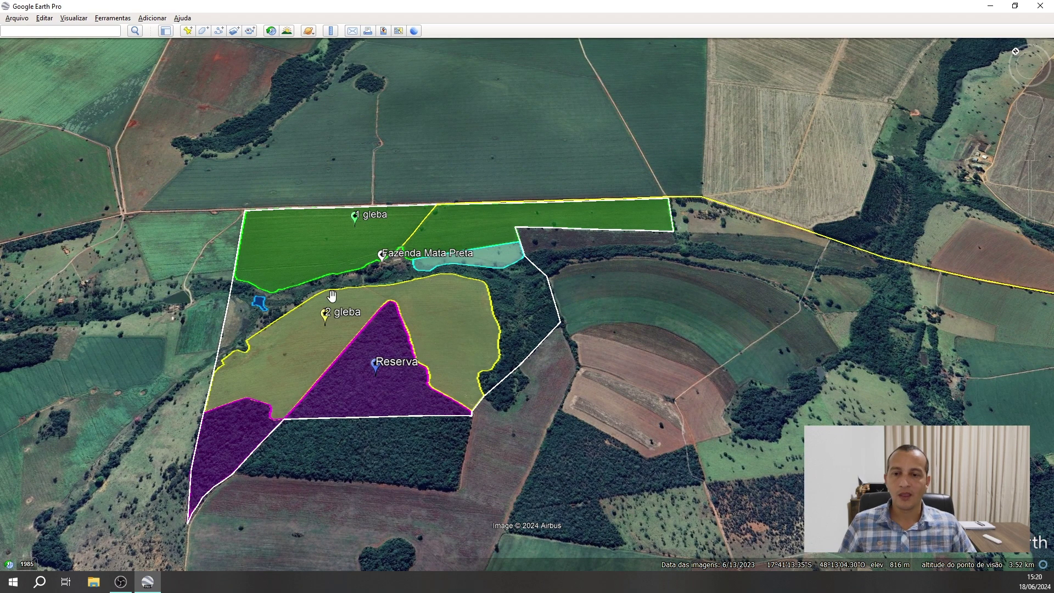
{"action": "scroll", "coordinate": [334, 293], "scroll_direction": "down", "scroll_amount": 1}
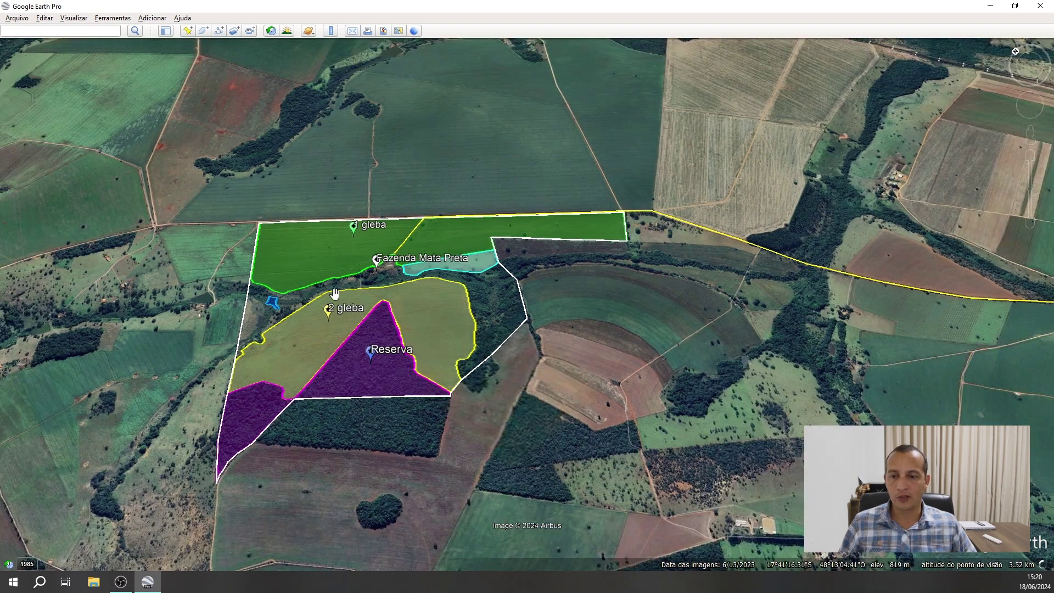
{"action": "scroll", "coordinate": [357, 262], "scroll_direction": "down", "scroll_amount": 2}
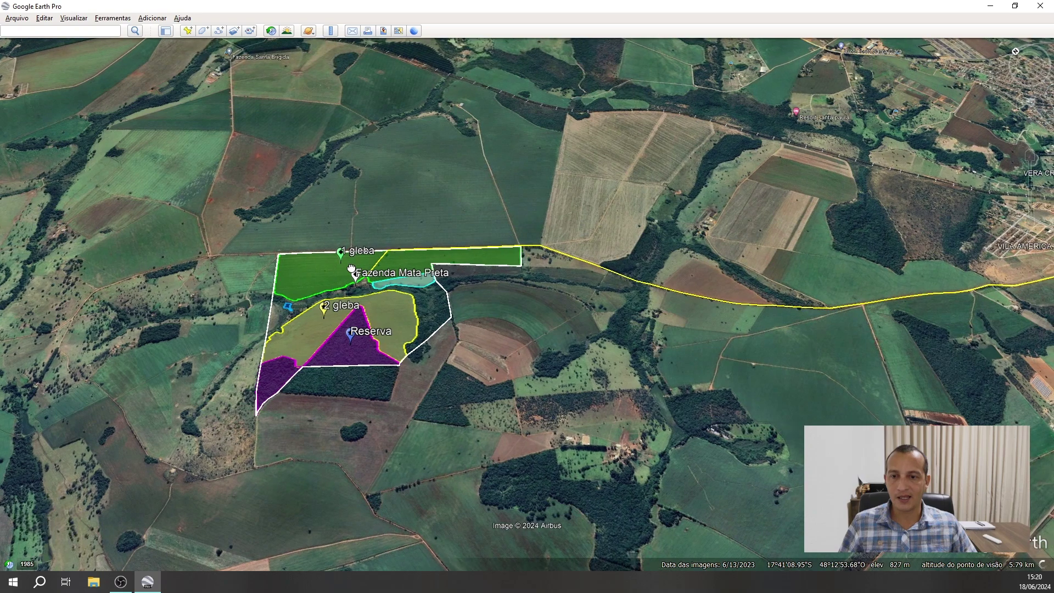
{"action": "mouse_move", "coordinate": [351, 268]}
{"action": "left_mouse_down"}
{"action": "mouse_move", "coordinate": [404, 242]}
{"action": "mouse_move", "coordinate": [460, 267]}
{"action": "mouse_move", "coordinate": [462, 317]}
{"action": "mouse_move", "coordinate": [514, 271]}
{"action": "left_mouse_up"}
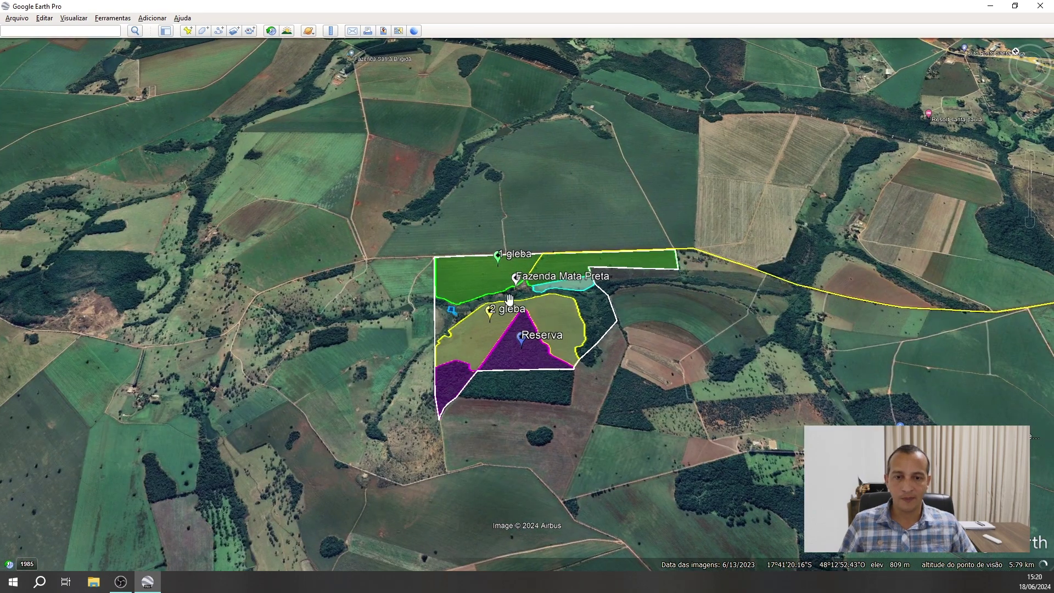
{"action": "scroll", "coordinate": [510, 300], "scroll_direction": "down", "scroll_amount": 3}
{"action": "scroll", "coordinate": [510, 301], "scroll_direction": "up", "scroll_amount": 3}
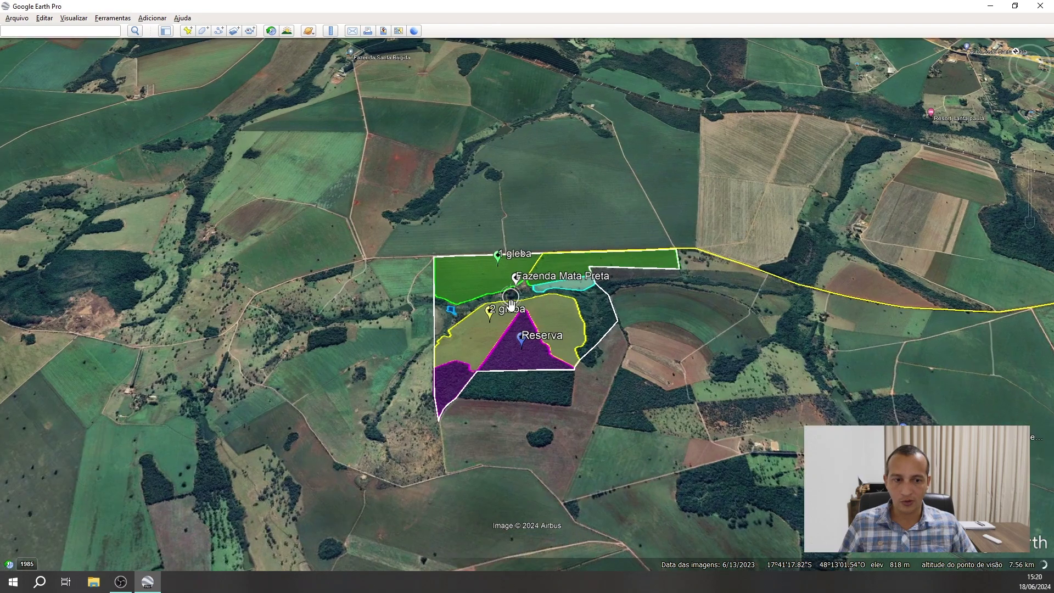
{"action": "scroll", "coordinate": [510, 301], "scroll_direction": "up", "scroll_amount": 3}
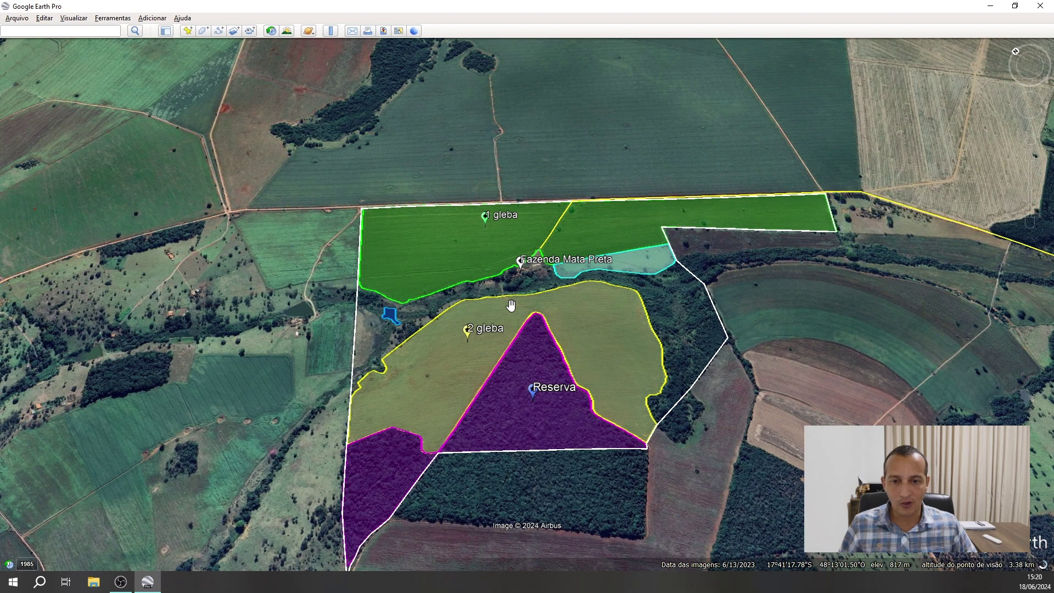
{"action": "middle_click_drag", "start_coordinate": [511, 299], "coordinate": [513, 114]}
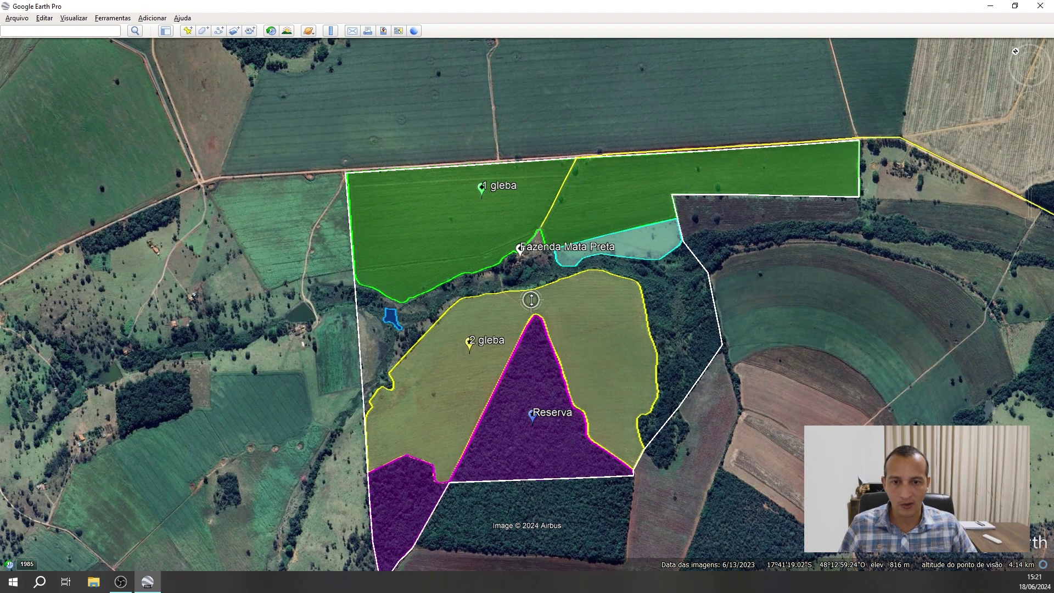
{"action": "middle_click_drag", "start_coordinate": [532, 299], "coordinate": [508, 300]}
{"action": "left_click_drag", "start_coordinate": [559, 329], "coordinate": [505, 284]}
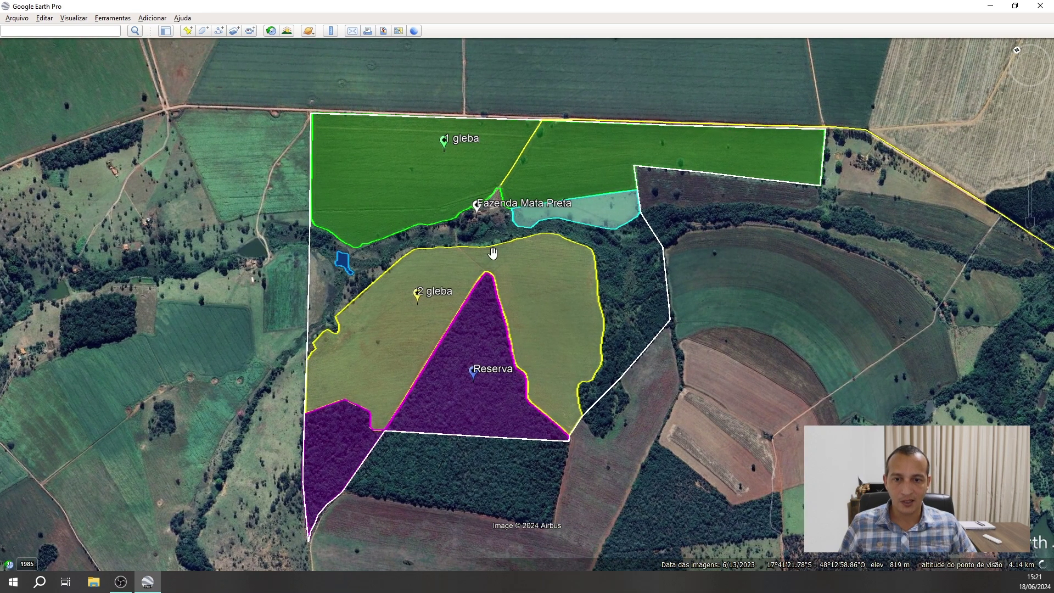
Examine the farm's relief and mapped areas from a tilted, horizon-level view and from rotated overhead angles.
{"action": "middle_click_drag", "start_coordinate": [493, 254], "coordinate": [496, 571]}
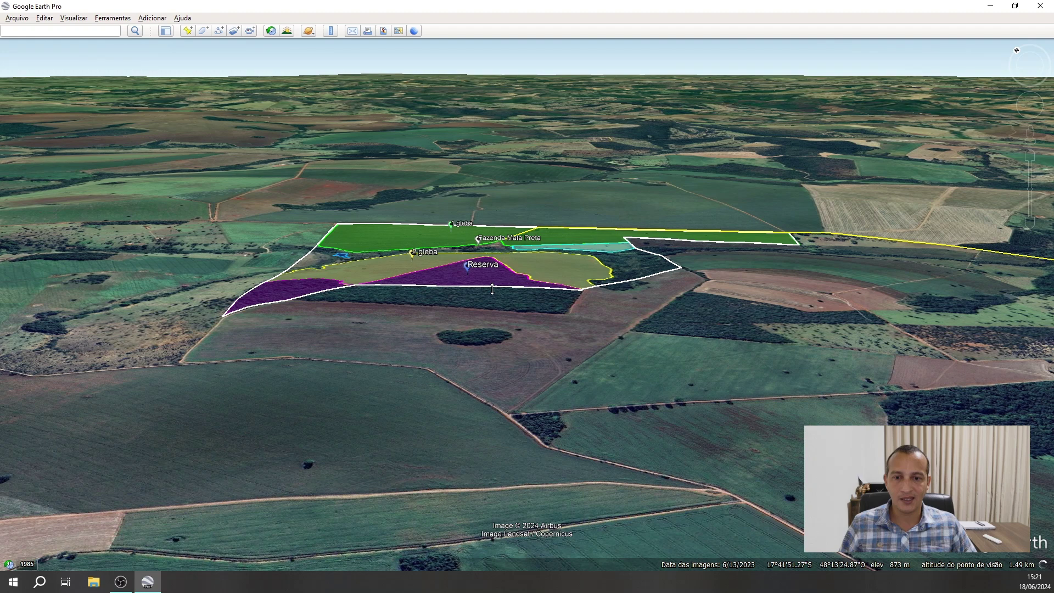
{"action": "middle_click_drag", "start_coordinate": [492, 290], "coordinate": [506, 28]}
{"action": "middle_click_drag", "start_coordinate": [460, 235], "coordinate": [799, 118]}
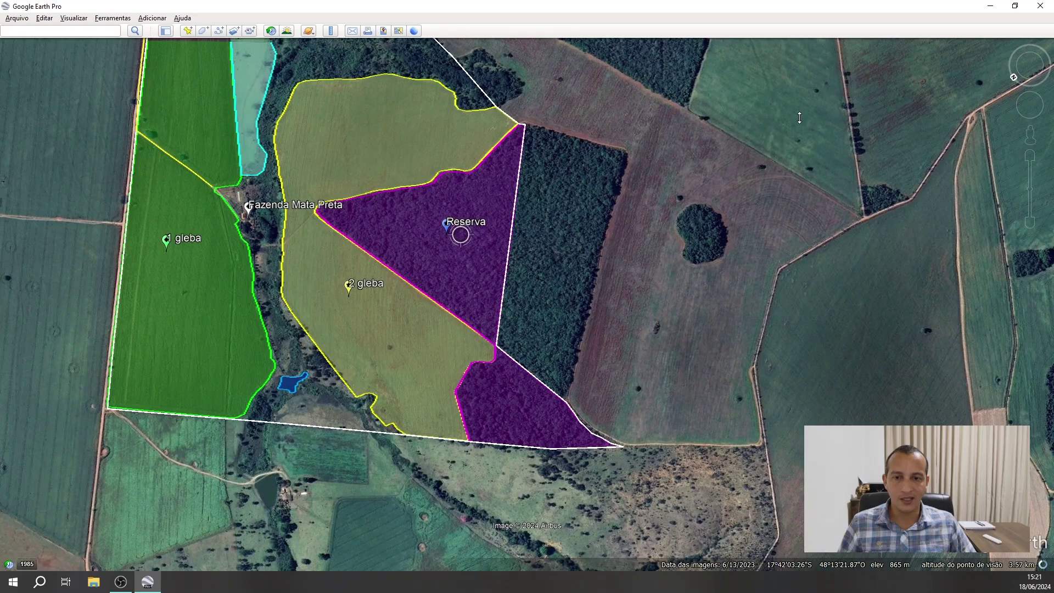
{"action": "middle_click_drag", "start_coordinate": [565, 254], "coordinate": [285, 211]}
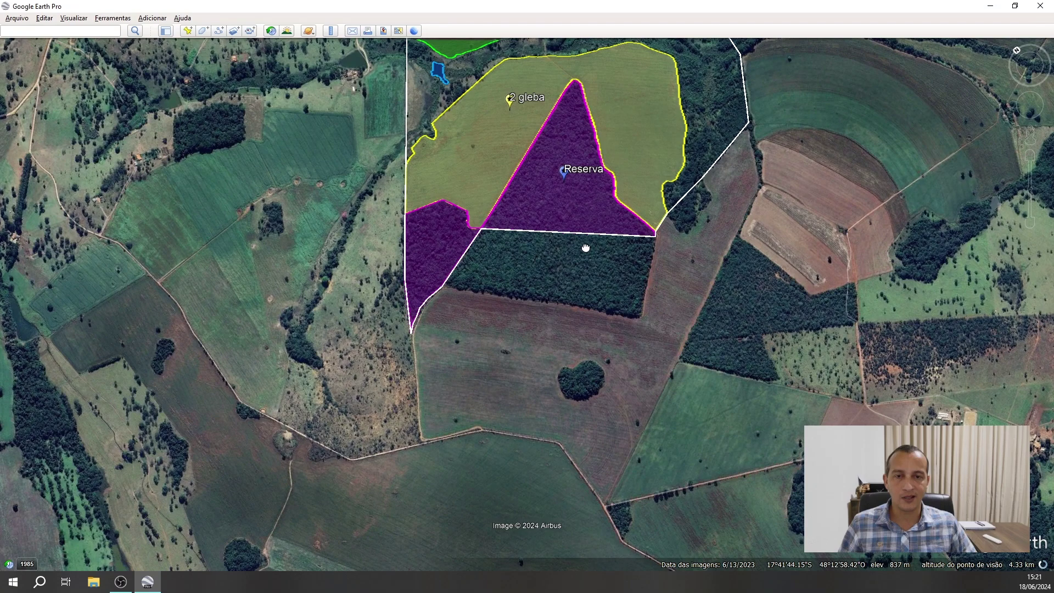
{"action": "left_click_drag", "start_coordinate": [586, 247], "coordinate": [455, 273]}
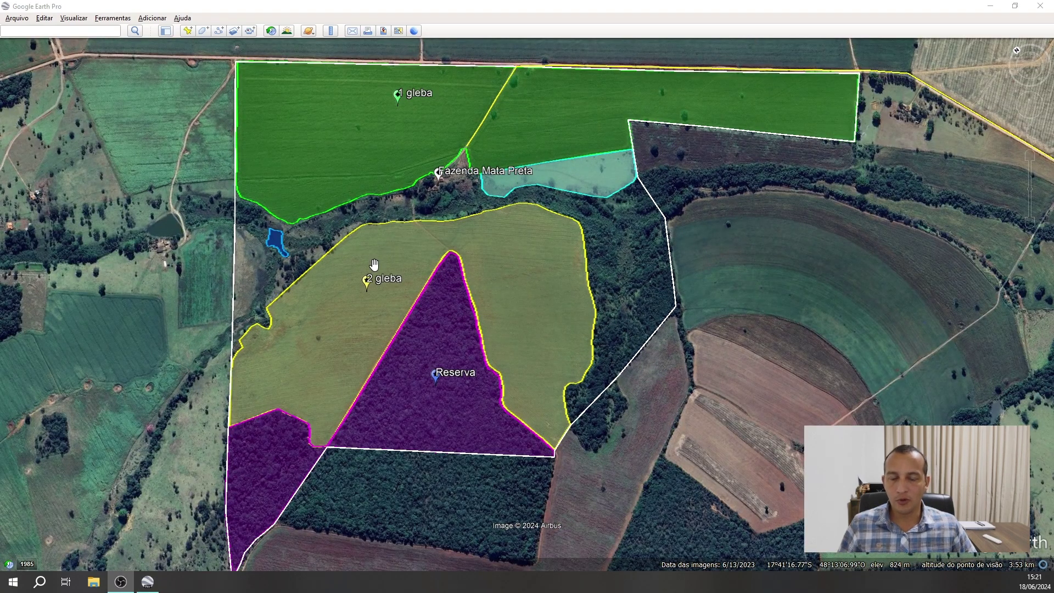
{"action": "scroll", "coordinate": [374, 265], "scroll_direction": "down", "scroll_amount": 1}
{"action": "middle_click_drag", "start_coordinate": [403, 271], "coordinate": [404, 203]}
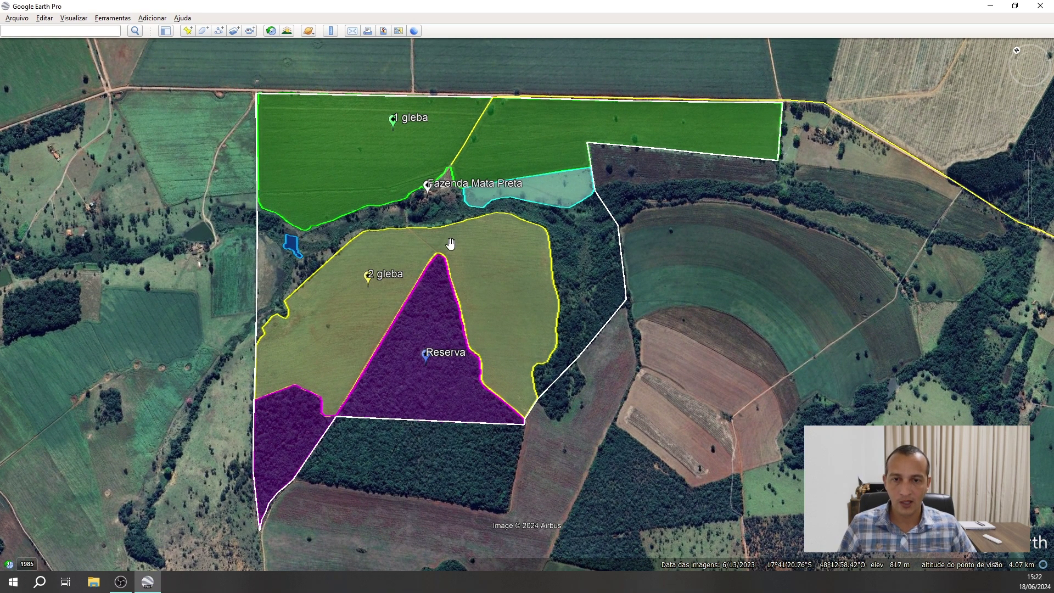
{"action": "middle_click_drag", "start_coordinate": [450, 244], "coordinate": [450, 210]}
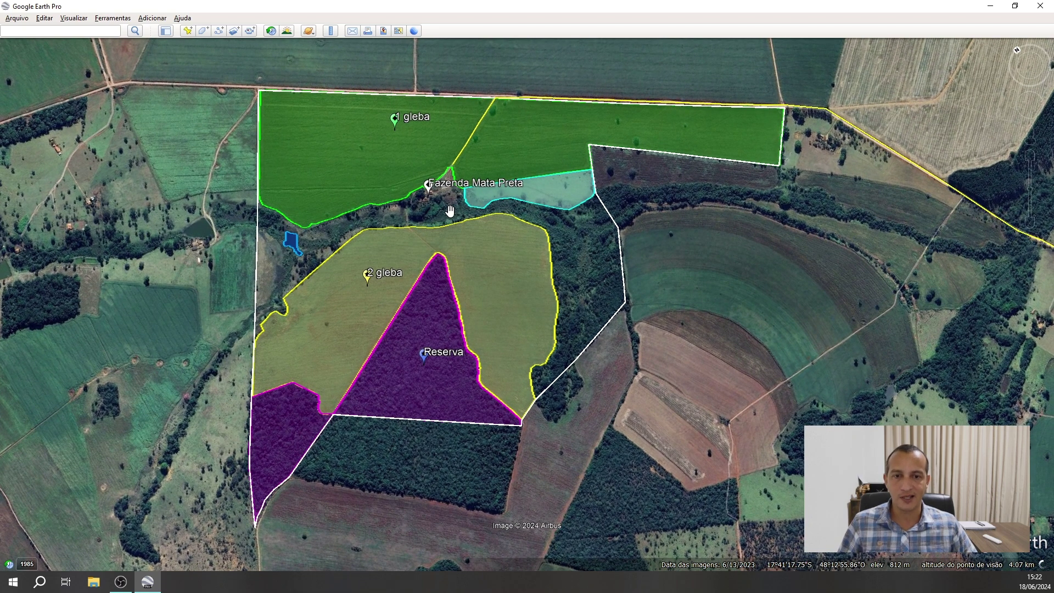
Start a map image export and remove the title and description, legend, scale and compass from the layout.
{"action": "left_click", "coordinate": [384, 31]}
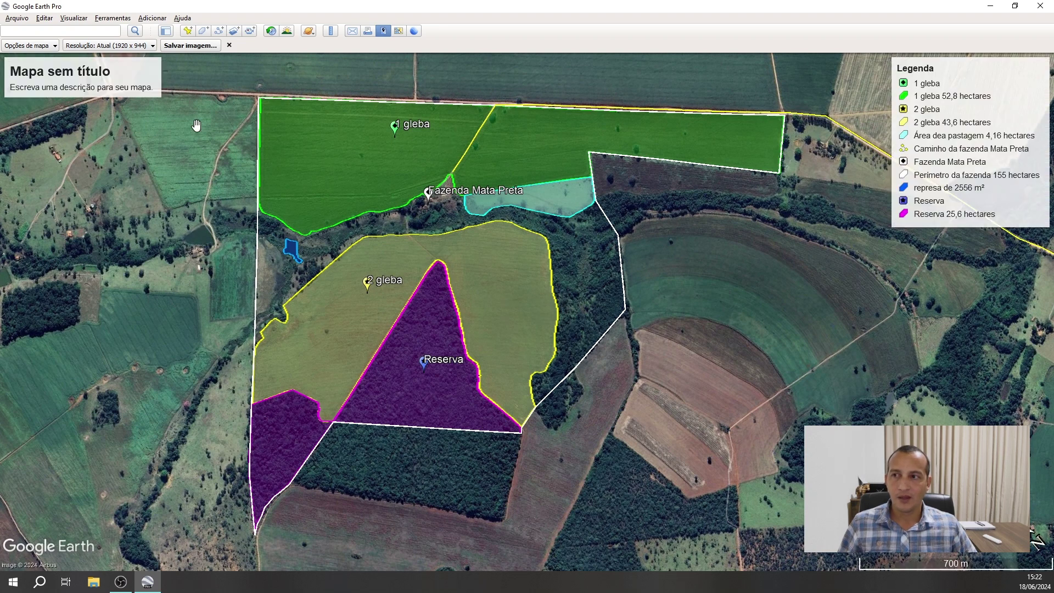
{"action": "left_click", "coordinate": [30, 45]}
{"action": "left_click", "coordinate": [29, 76]}
{"action": "left_click", "coordinate": [28, 89]}
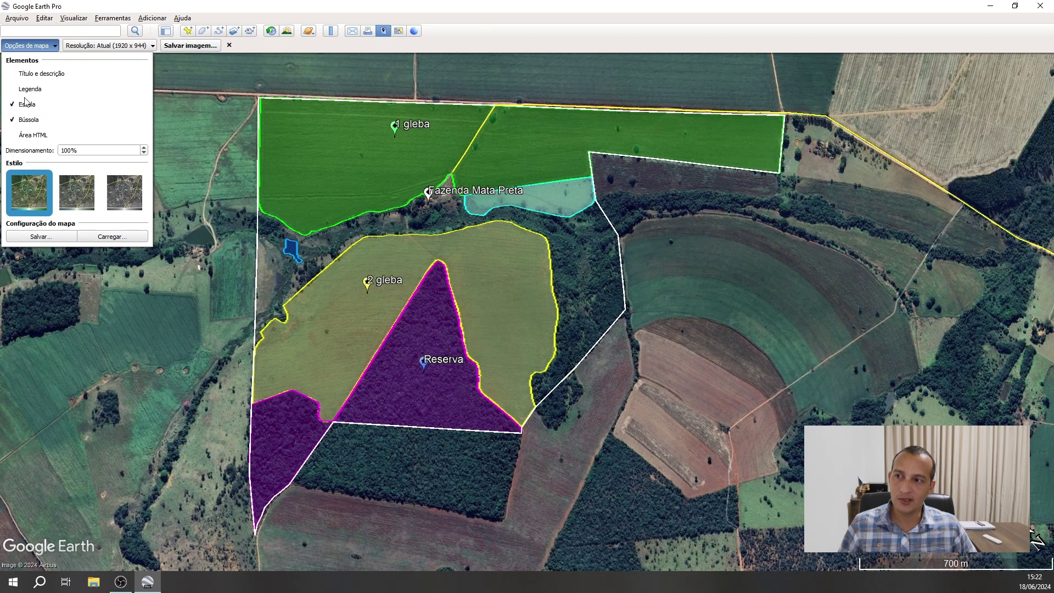
{"action": "left_click", "coordinate": [27, 104]}
{"action": "left_click", "coordinate": [25, 120]}
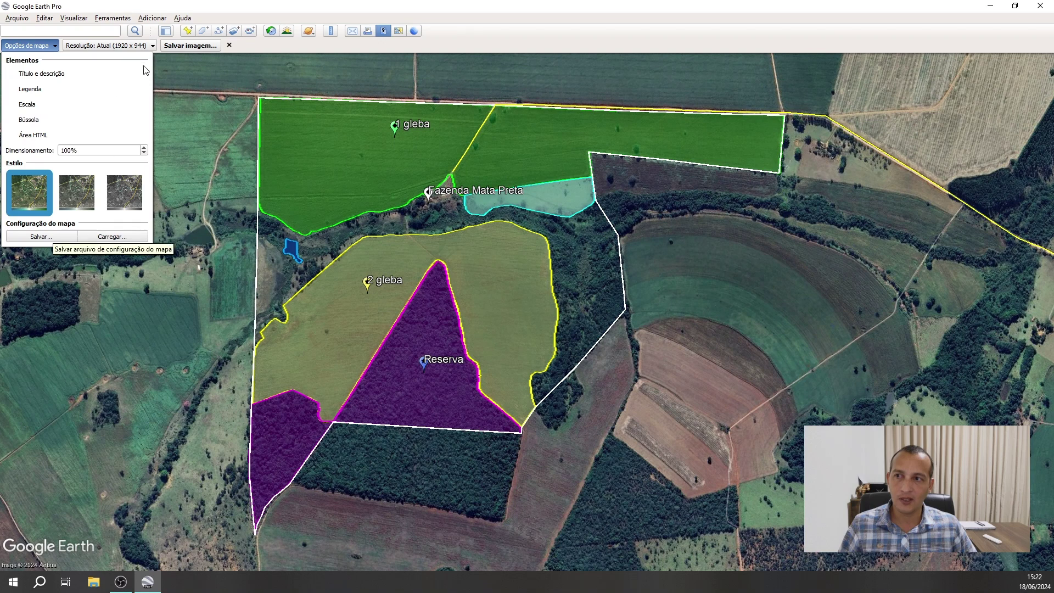
Set the image resolution to 1024x768 and frame the whole mapped farm inside the image area.
{"action": "left_click", "coordinate": [132, 46]}
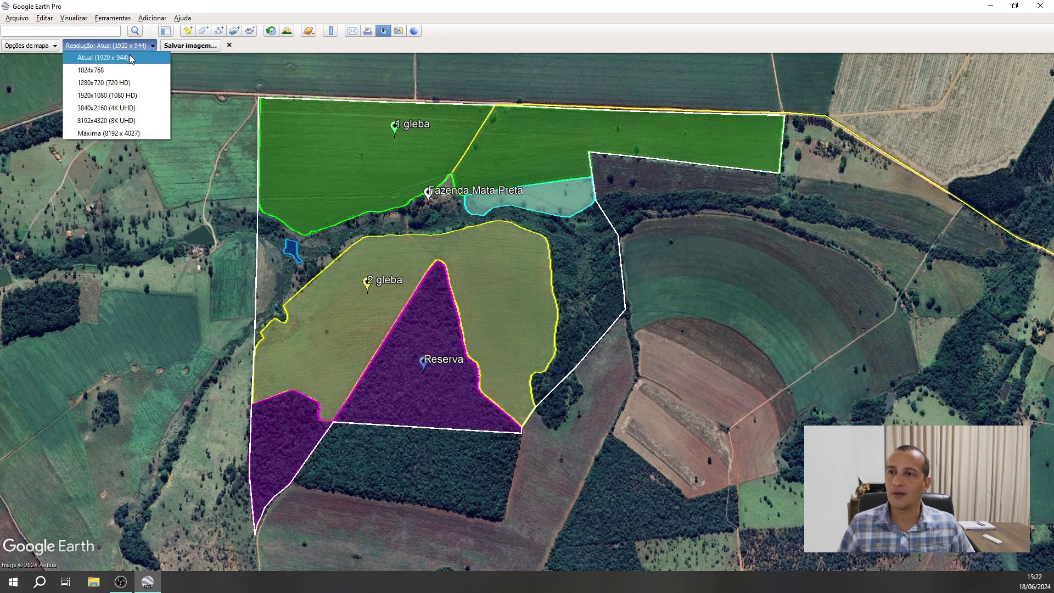
{"action": "left_click", "coordinate": [128, 57]}
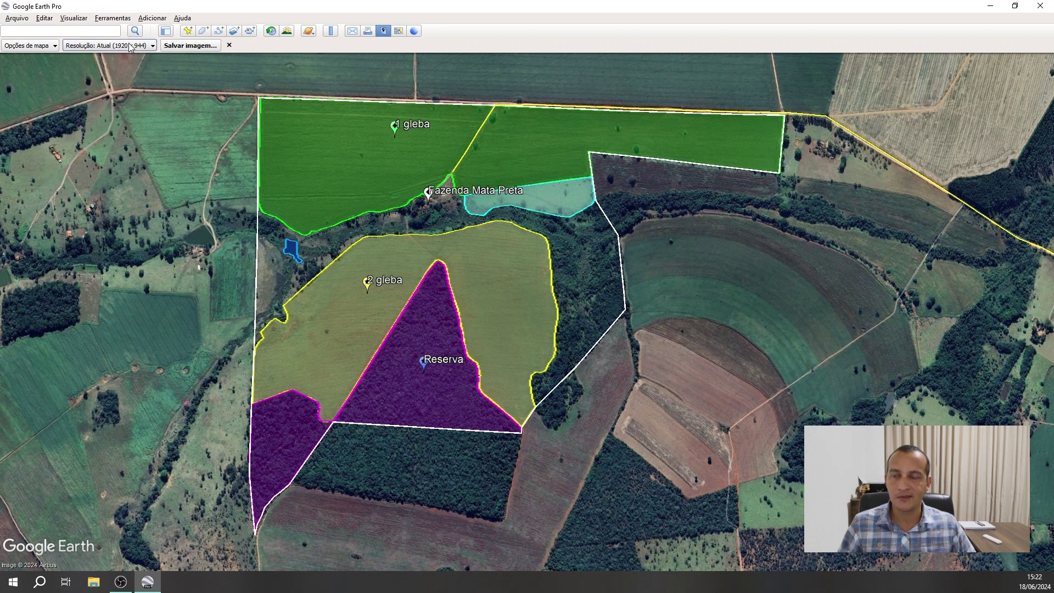
{"action": "left_click", "coordinate": [129, 47]}
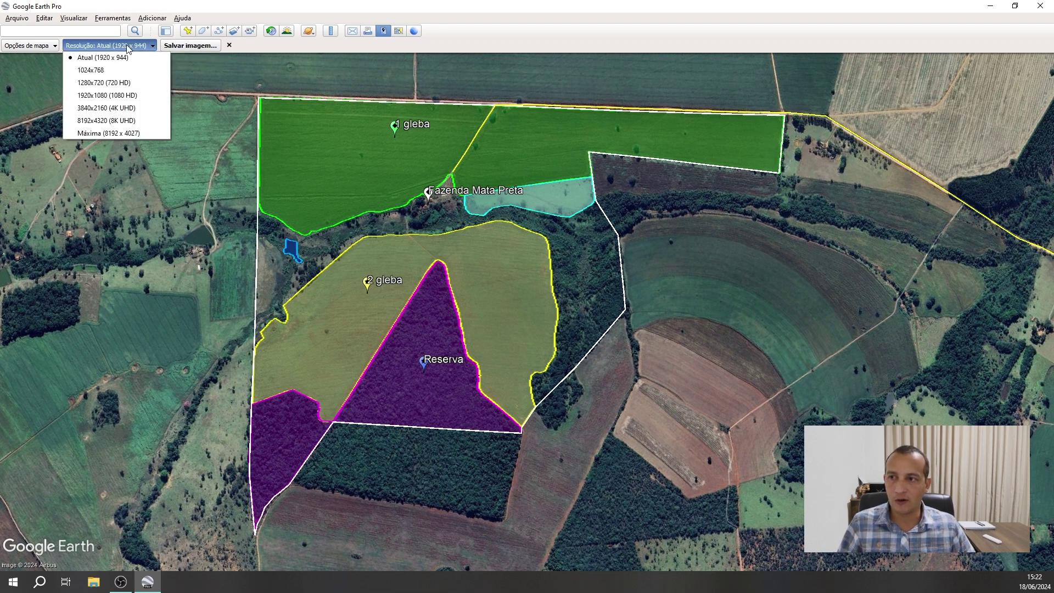
{"action": "left_click", "coordinate": [104, 70]}
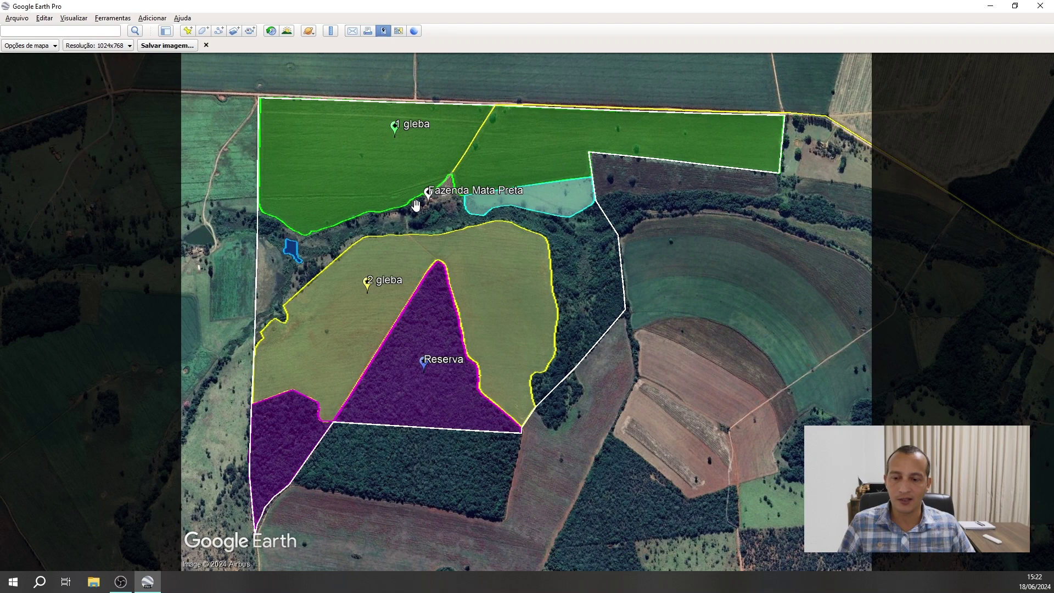
{"action": "scroll", "coordinate": [563, 258], "scroll_direction": "down", "scroll_amount": 1}
{"action": "scroll", "coordinate": [564, 257], "scroll_direction": "up", "scroll_amount": 2}
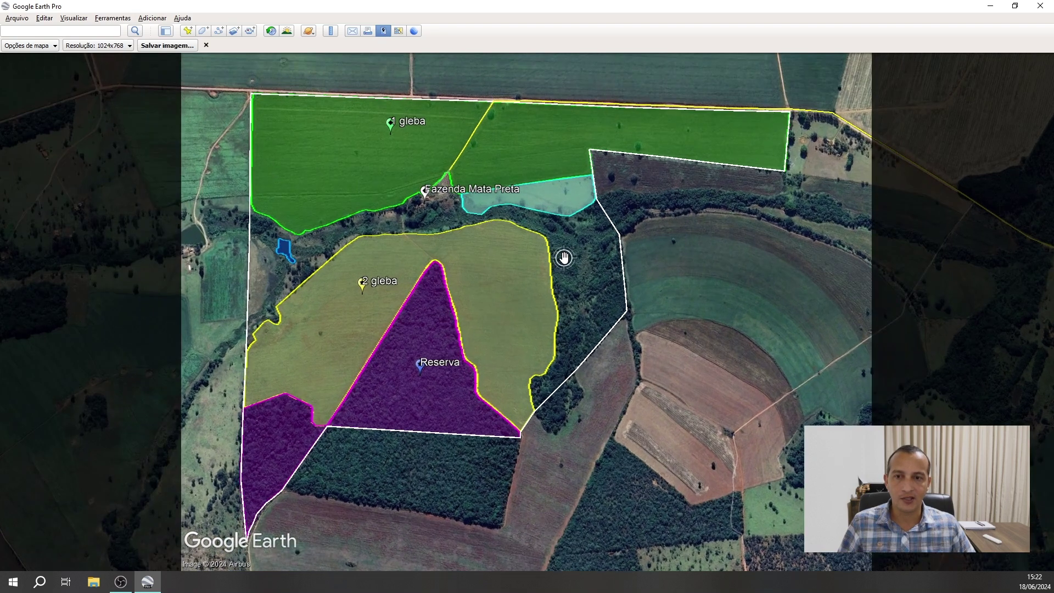
{"action": "scroll", "coordinate": [564, 257], "scroll_direction": "down", "scroll_amount": 2}
{"action": "right_click_drag", "start_coordinate": [563, 257], "coordinate": [587, 202]}
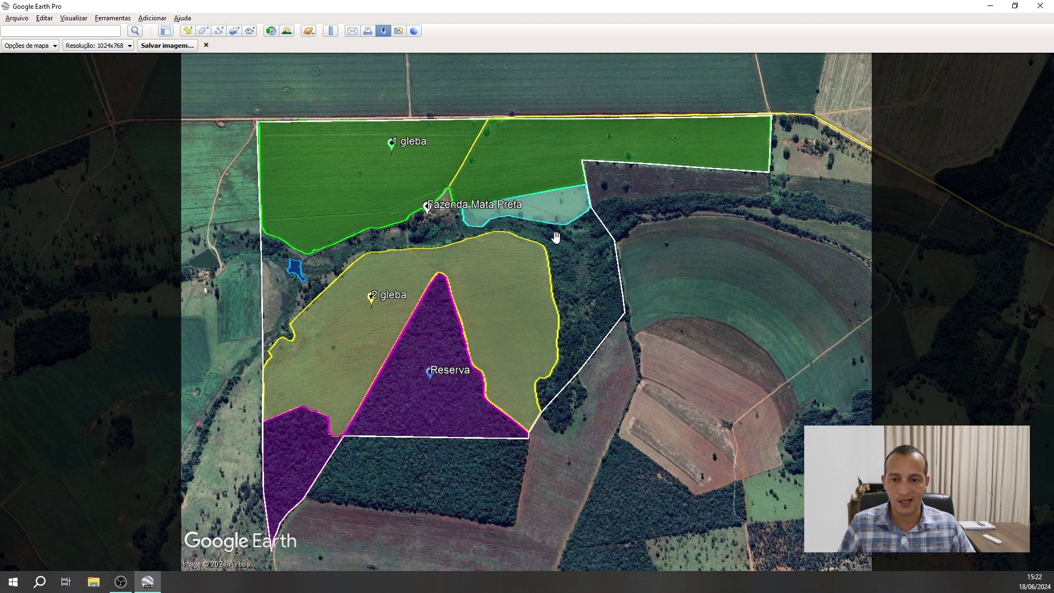
{"action": "left_click_drag", "start_coordinate": [511, 275], "coordinate": [504, 273]}
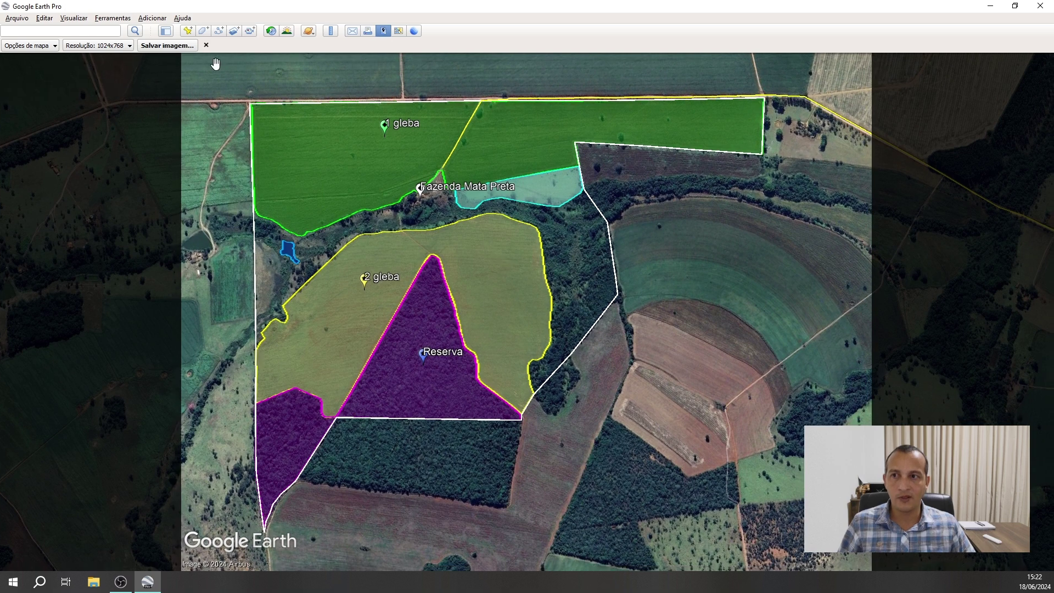
Begin saving the image and create a desktop folder named "Analise da fazenda mata Preta".
{"action": "left_click", "coordinate": [166, 46]}
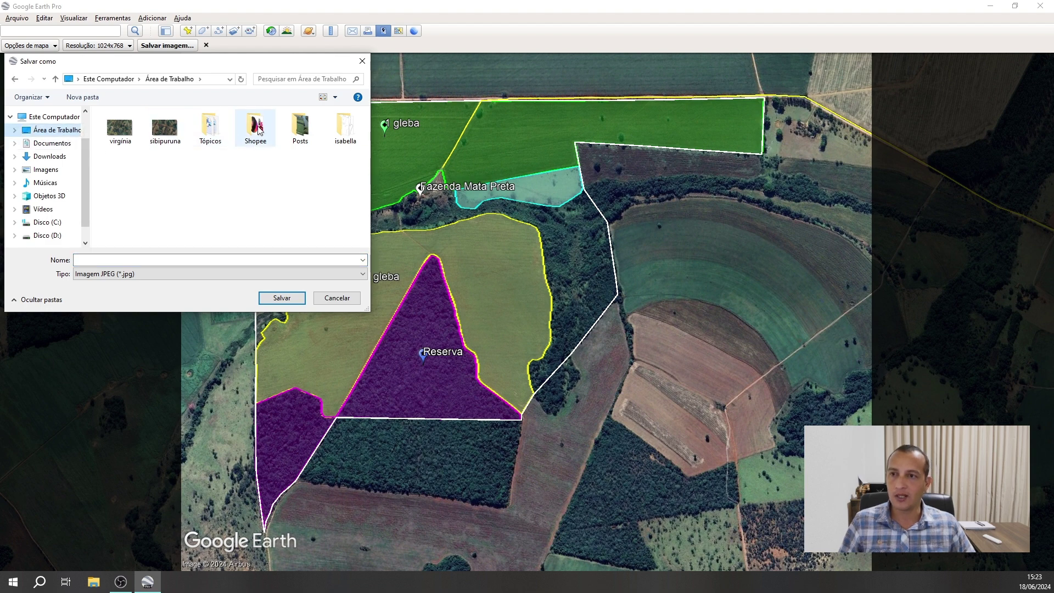
{"action": "left_click", "coordinate": [89, 101]}
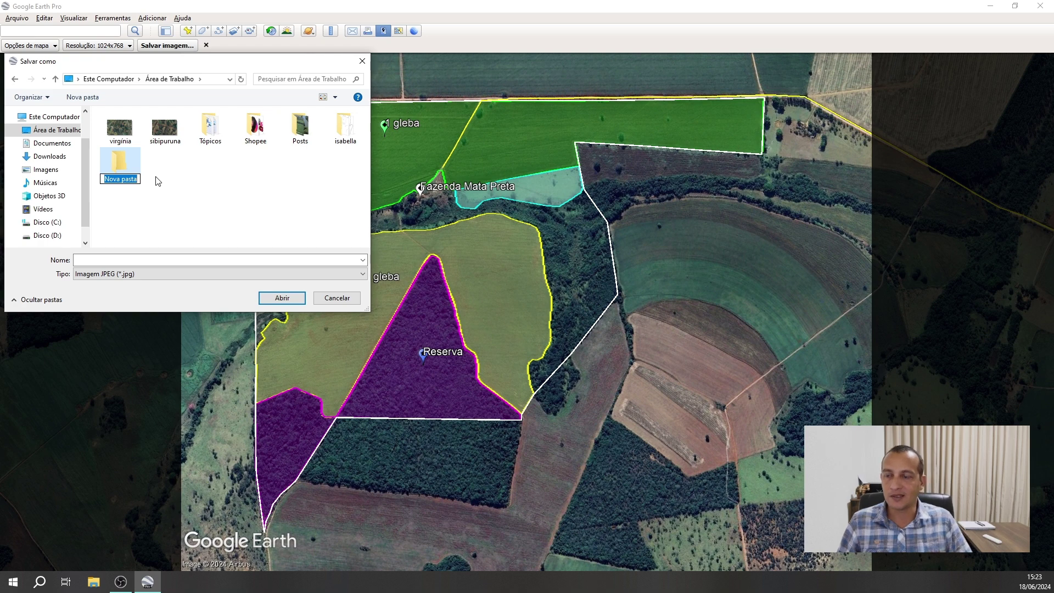
{"action": "type", "text": "Analise"}
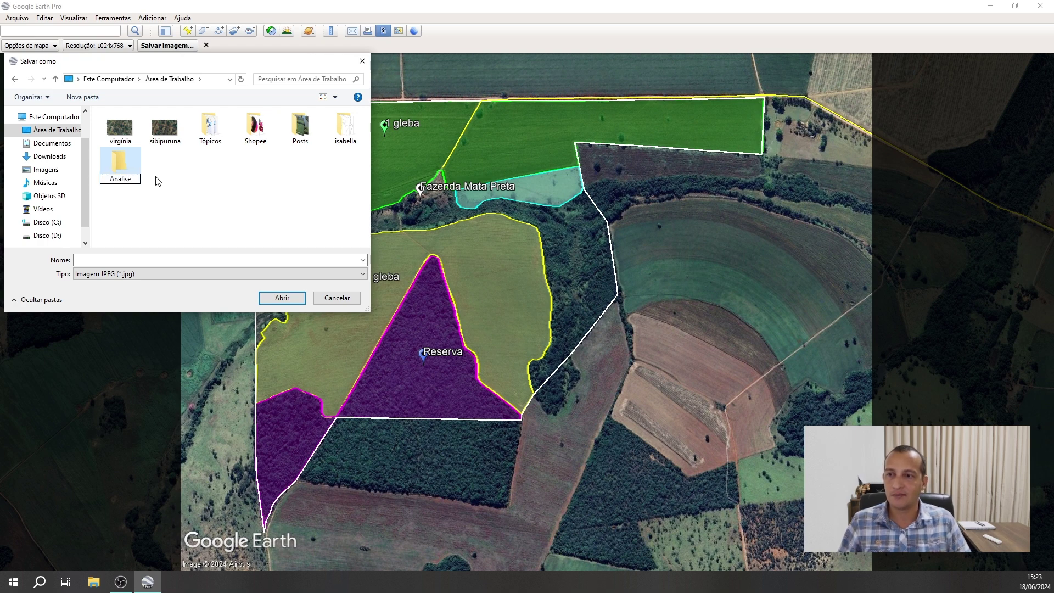
{"action": "type", "text": " da fazenda m"}
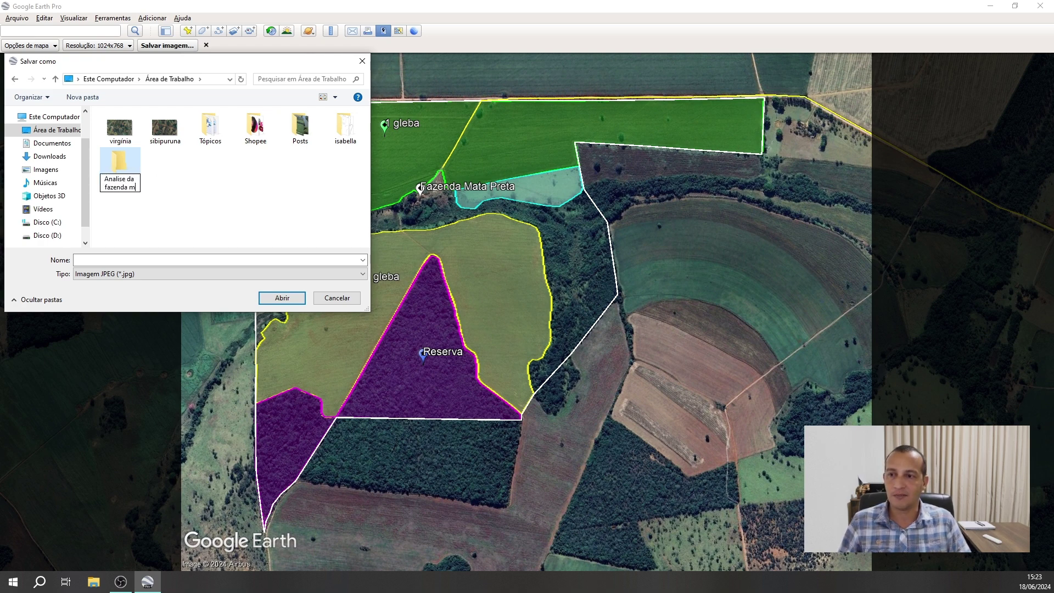
{"action": "type", "text": "ata Preta"}
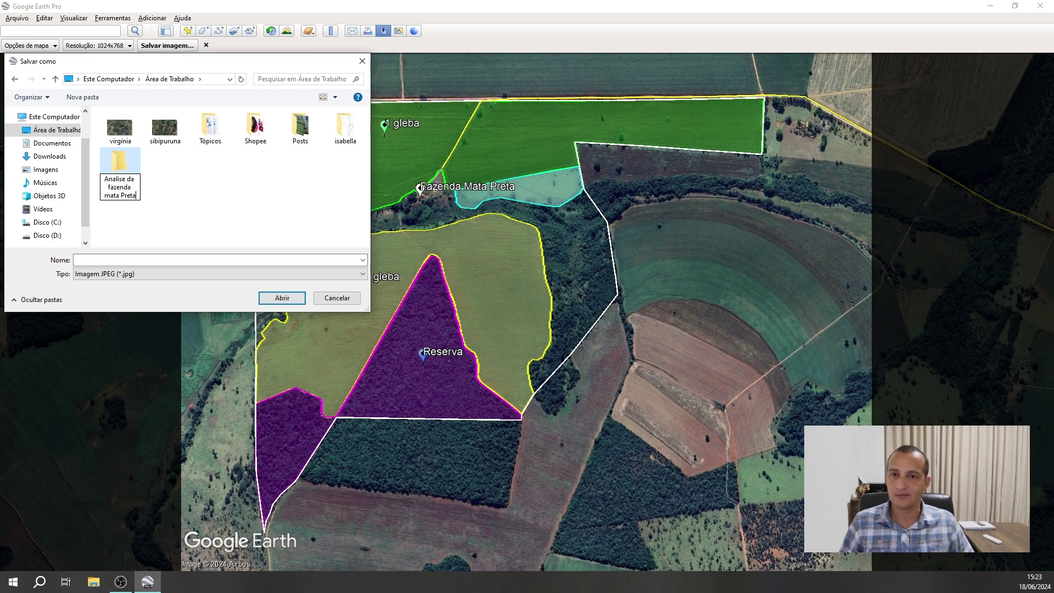
{"action": "key", "text": "Return"}
{"action": "key", "text": "Return"}
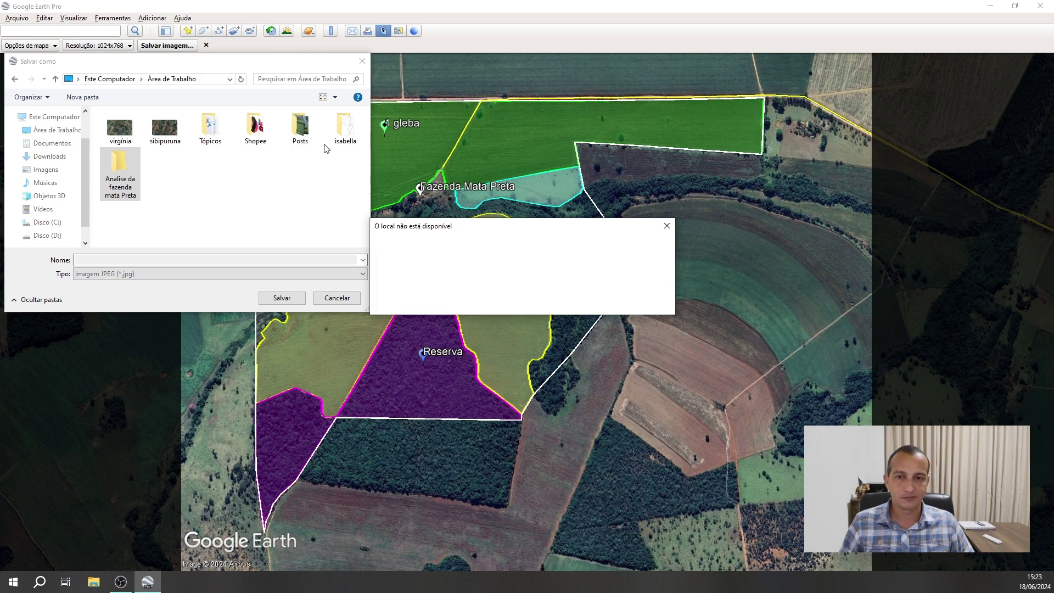
{"action": "left_click", "coordinate": [657, 304]}
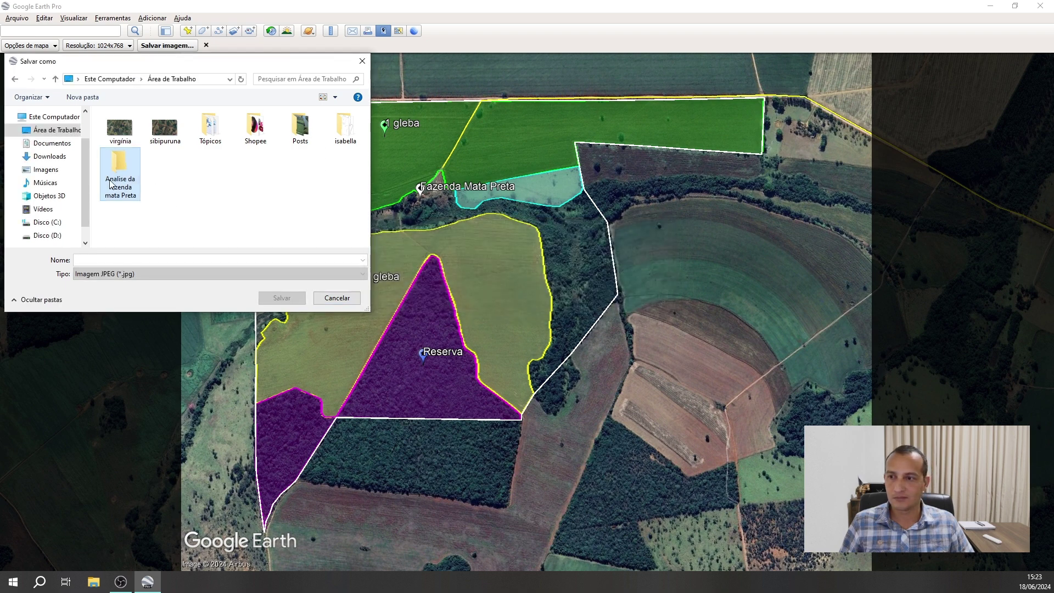
Save the farm image in the "Analise da fazenda mata Preta" folder as the JPEG "Satelite 1".
{"action": "double_click", "coordinate": [112, 182]}
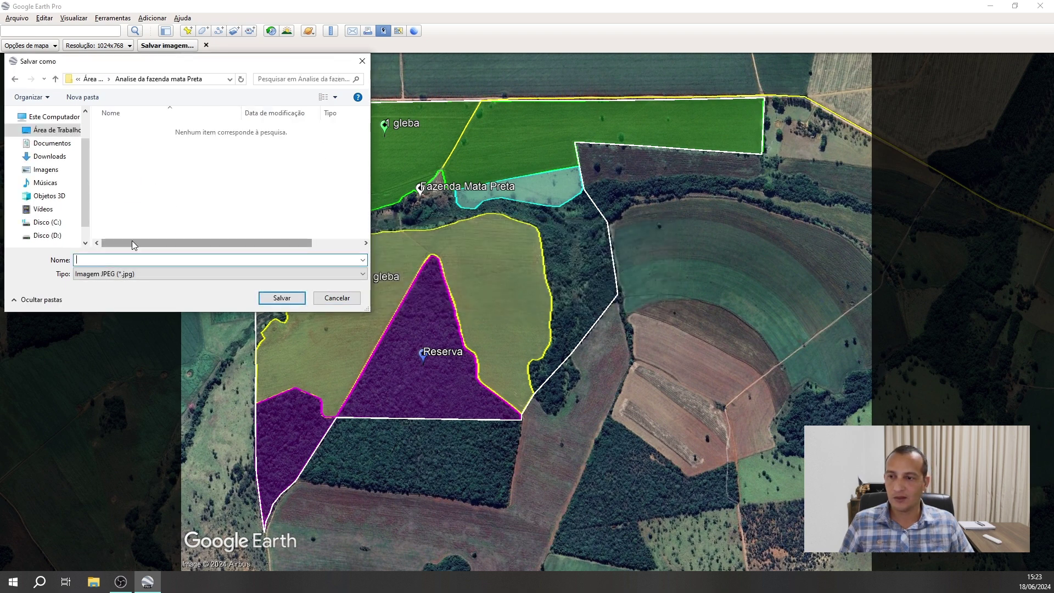
{"action": "type", "text": "S"}
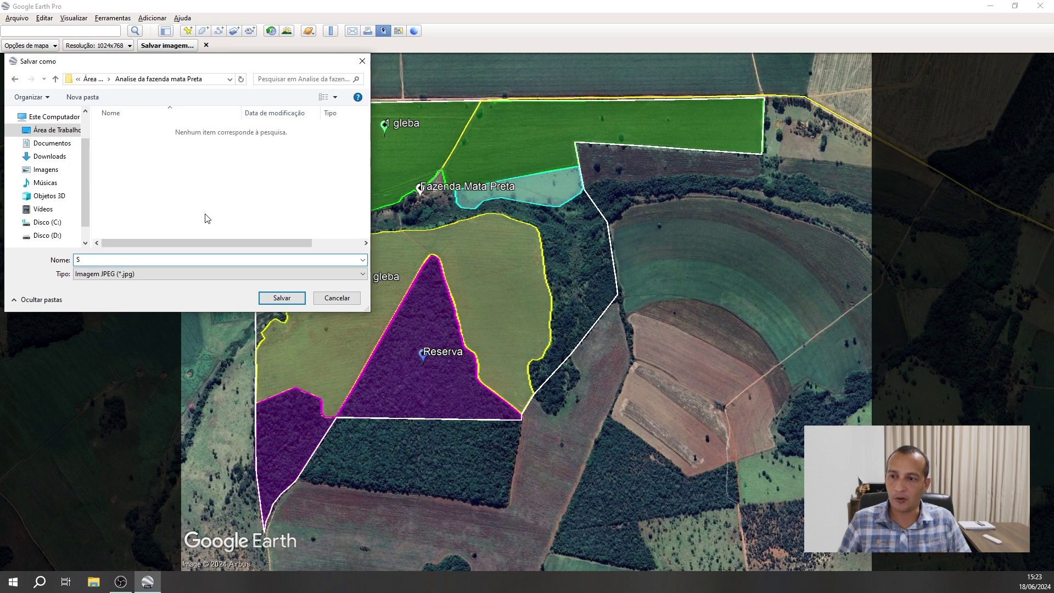
{"action": "type", "text": "atelite 1"}
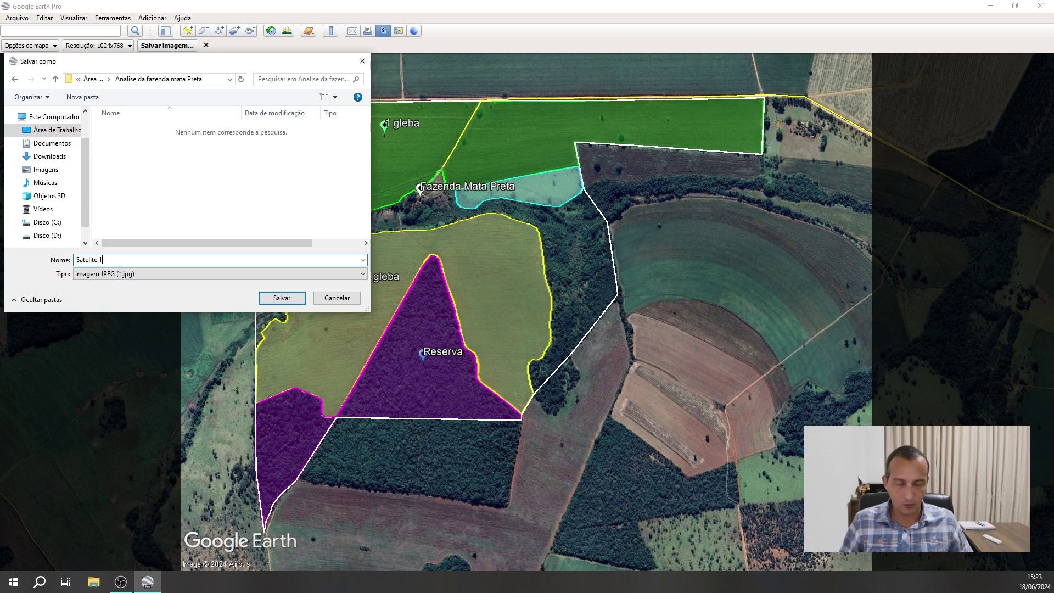
{"action": "left_click", "coordinate": [265, 297]}
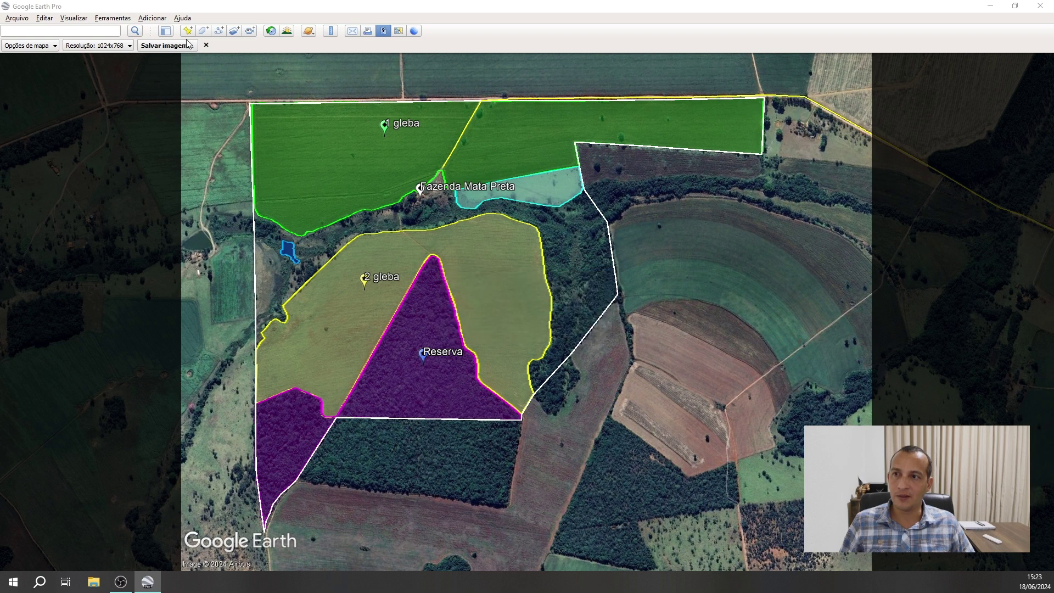
Show the sidebar and hide every item of the Mata Preta analysis folder except the "1 gleba 52,8 hectares" polygon.
{"action": "left_click", "coordinate": [165, 31]}
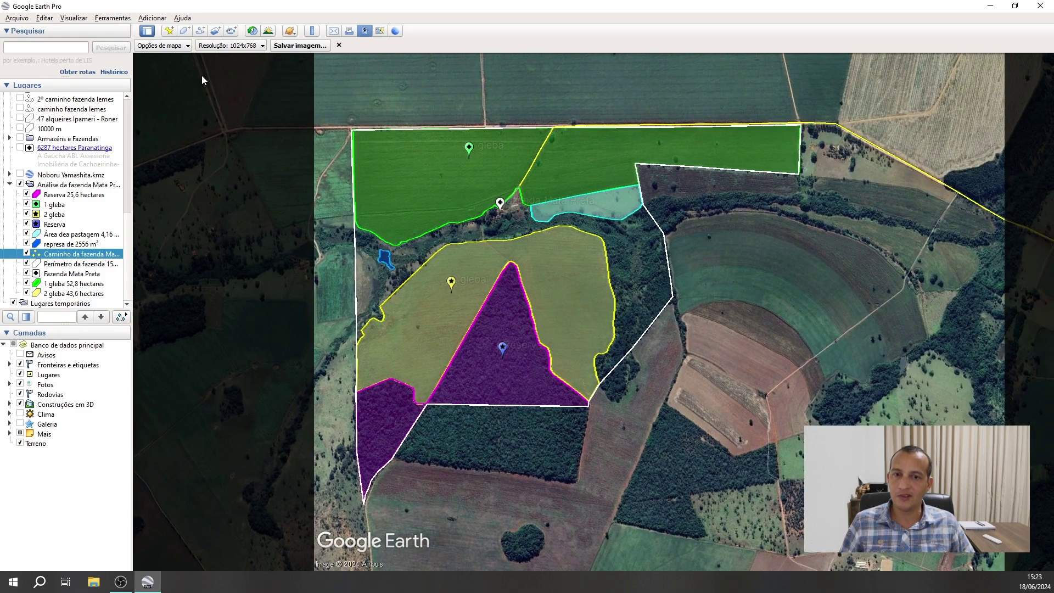
{"action": "left_click", "coordinate": [27, 243]}
{"action": "left_click", "coordinate": [27, 254]}
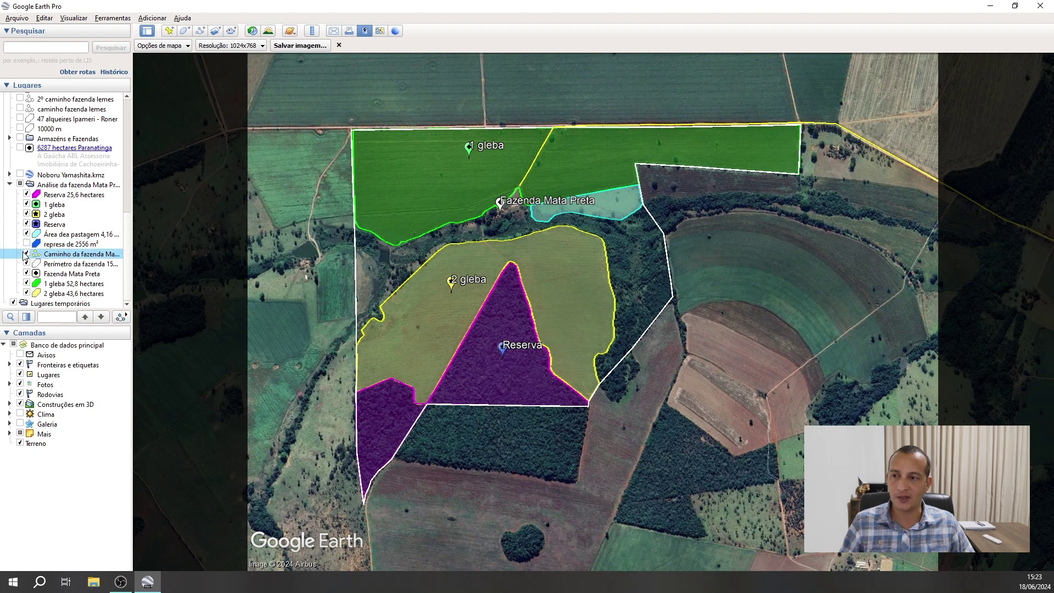
{"action": "left_click", "coordinate": [26, 264]}
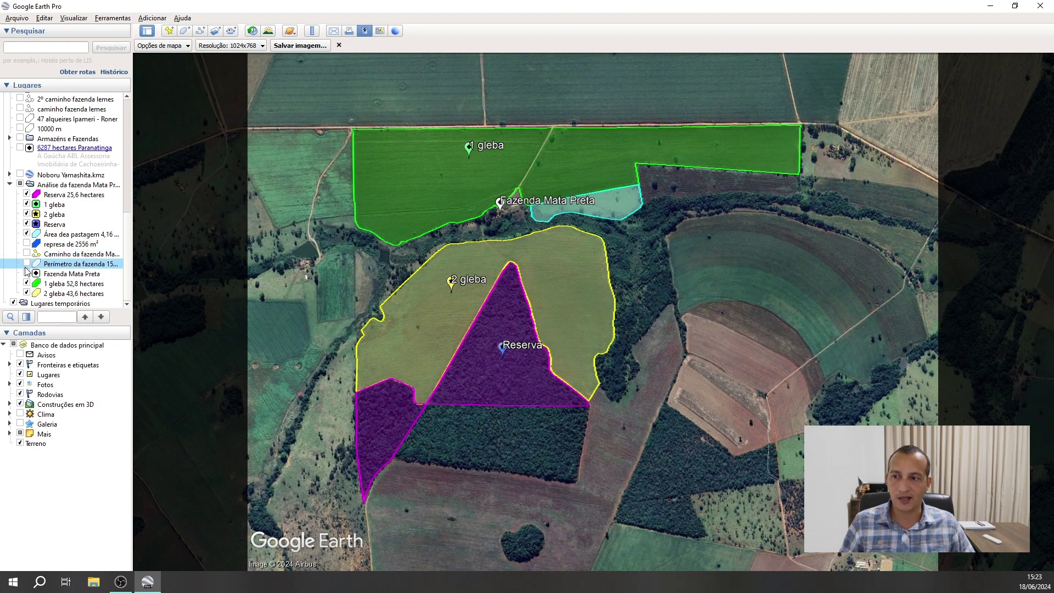
{"action": "left_click", "coordinate": [26, 273]}
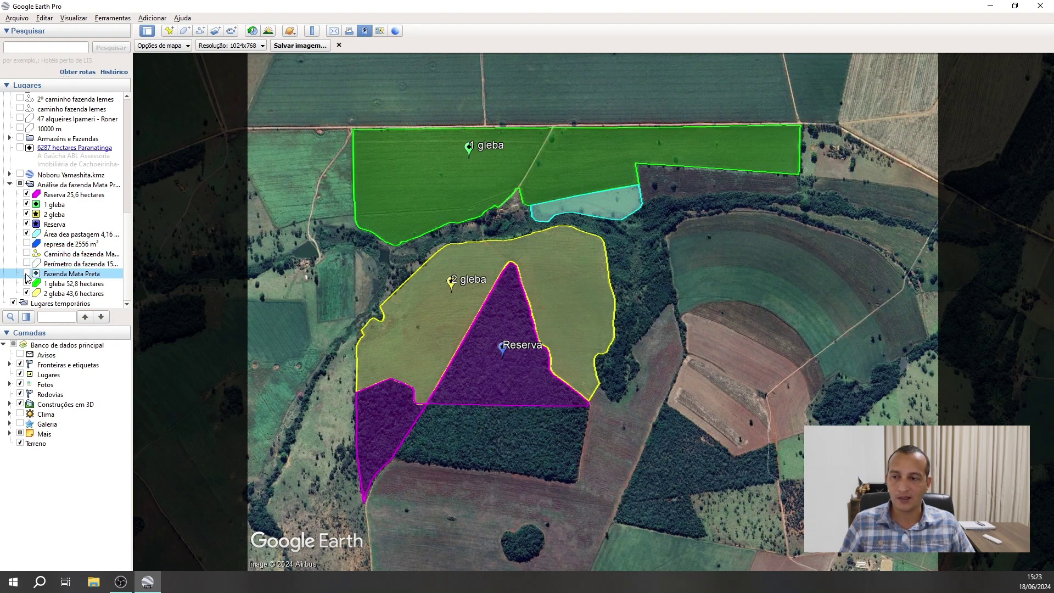
{"action": "left_click", "coordinate": [26, 293]}
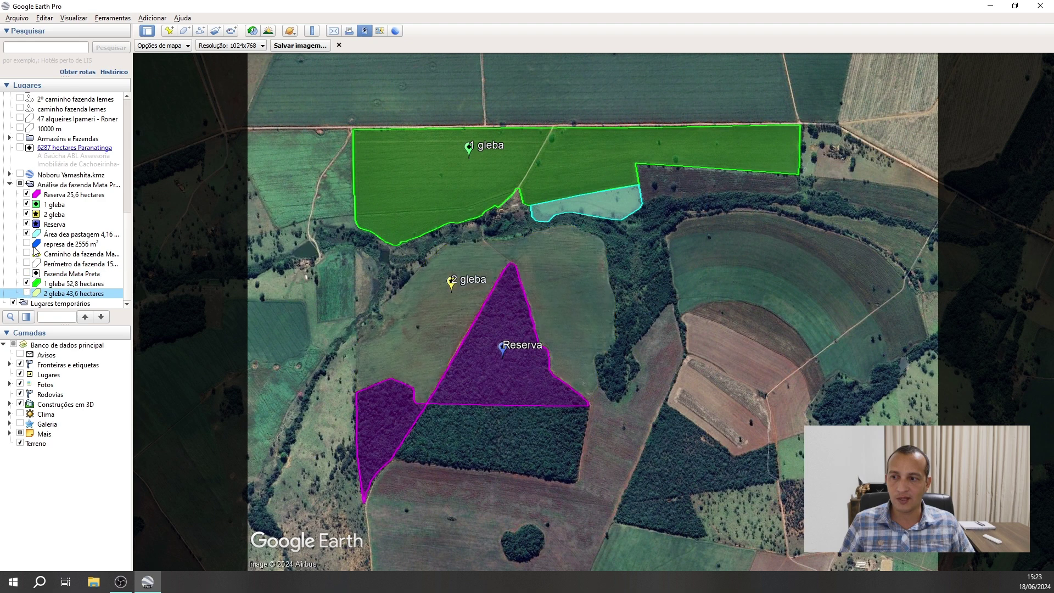
{"action": "left_click", "coordinate": [27, 195]}
{"action": "left_click", "coordinate": [26, 204]}
{"action": "left_click", "coordinate": [27, 214]}
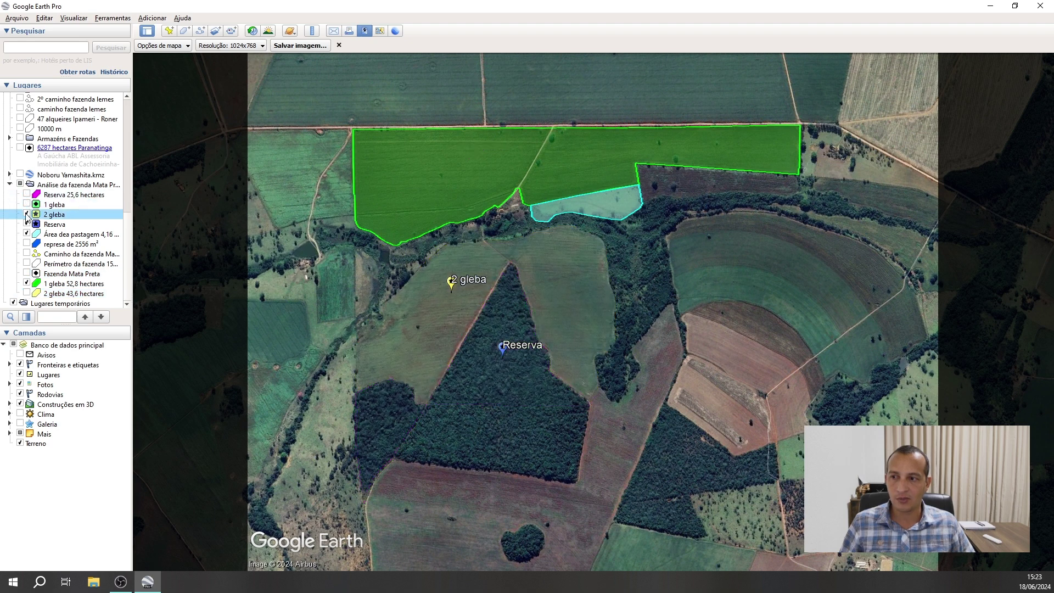
{"action": "left_click", "coordinate": [26, 224]}
{"action": "left_click", "coordinate": [26, 234]}
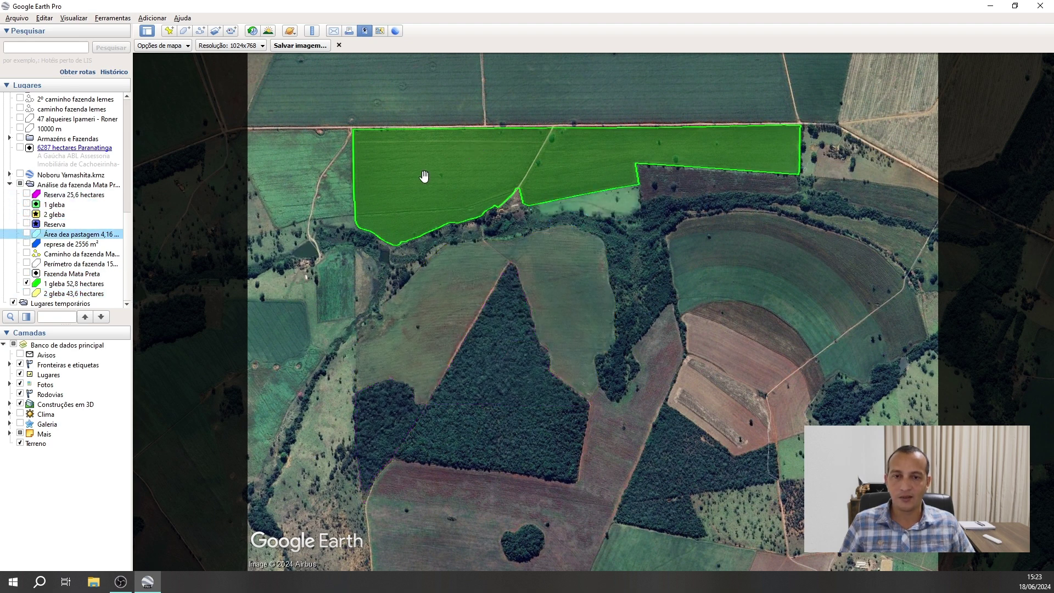
Frame the green "1 gleba" polygon in the image area and save it as the JPEG "area de plantio 52,8 hectares".
{"action": "scroll", "coordinate": [513, 169], "scroll_direction": "up", "scroll_amount": 3}
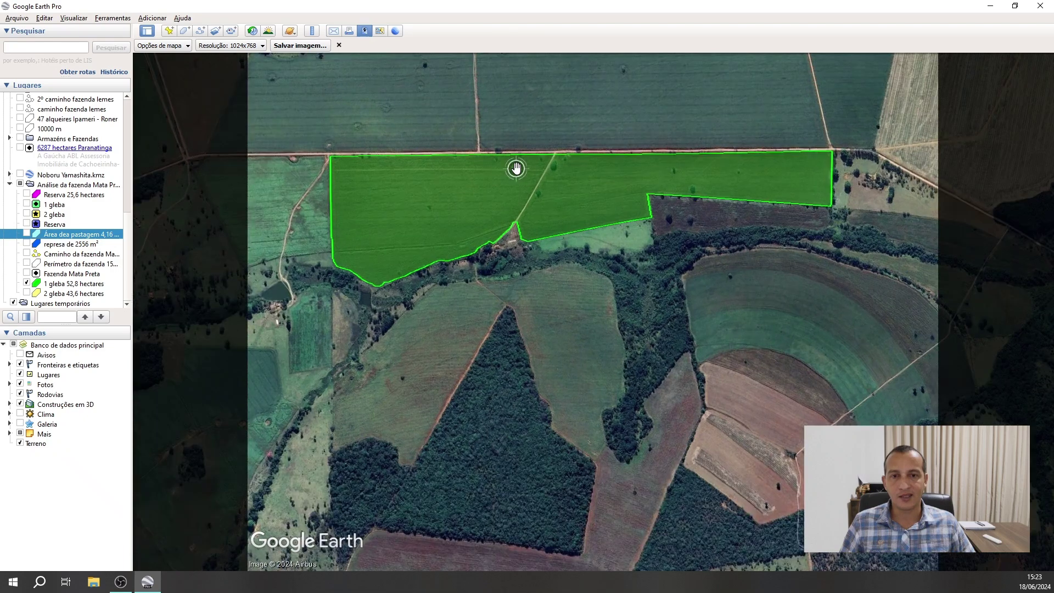
{"action": "scroll", "coordinate": [513, 169], "scroll_direction": "down", "scroll_amount": 2}
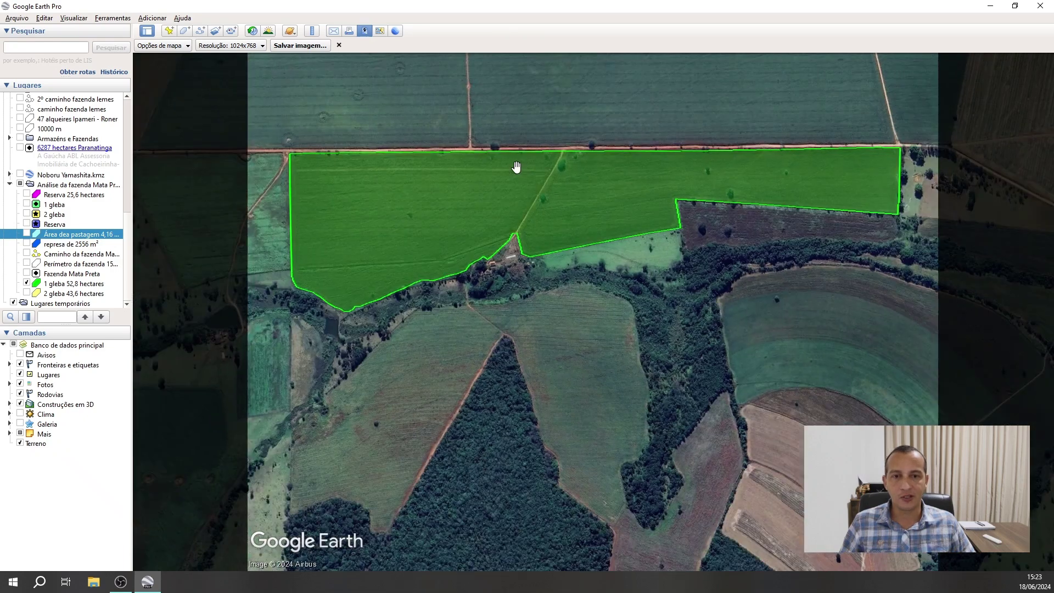
{"action": "middle_click_drag", "start_coordinate": [510, 105], "coordinate": [511, 110]}
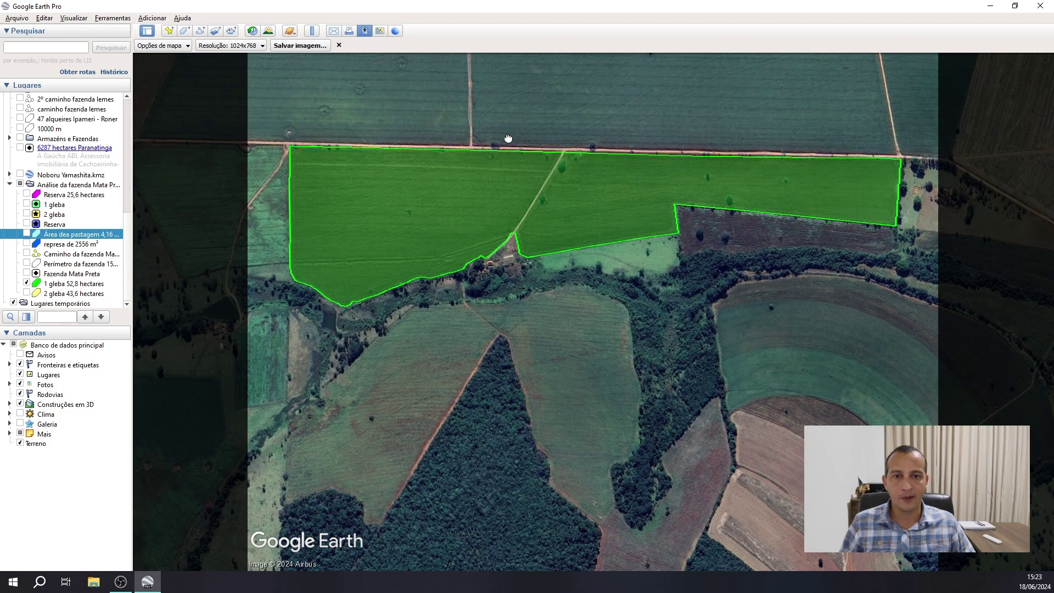
{"action": "left_click_drag", "start_coordinate": [509, 114], "coordinate": [505, 147]}
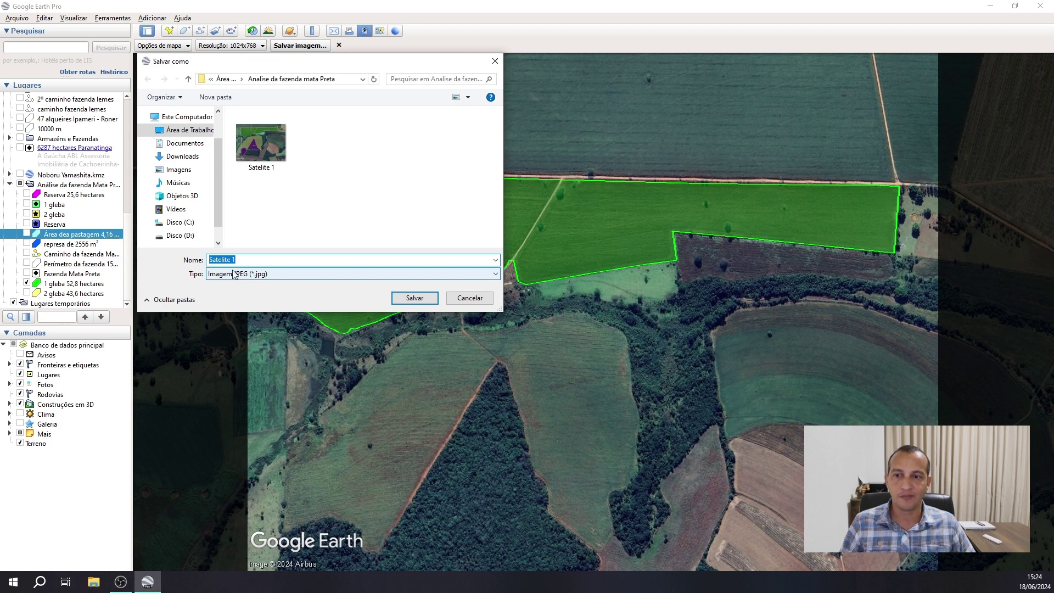
{"action": "type", "text": "area de plantio"}
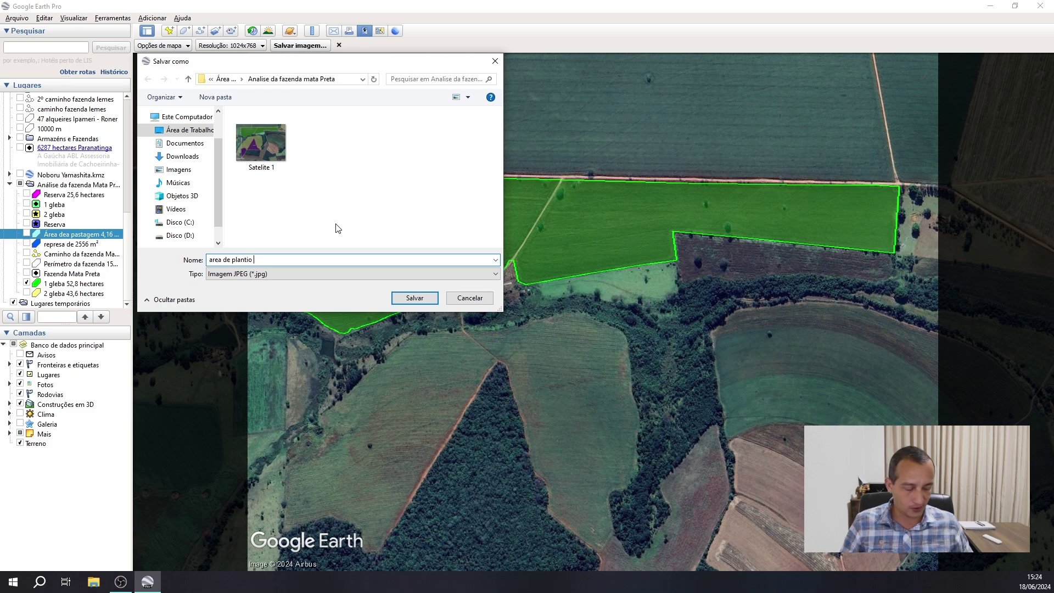
{"action": "type", "text": "52,8 "}
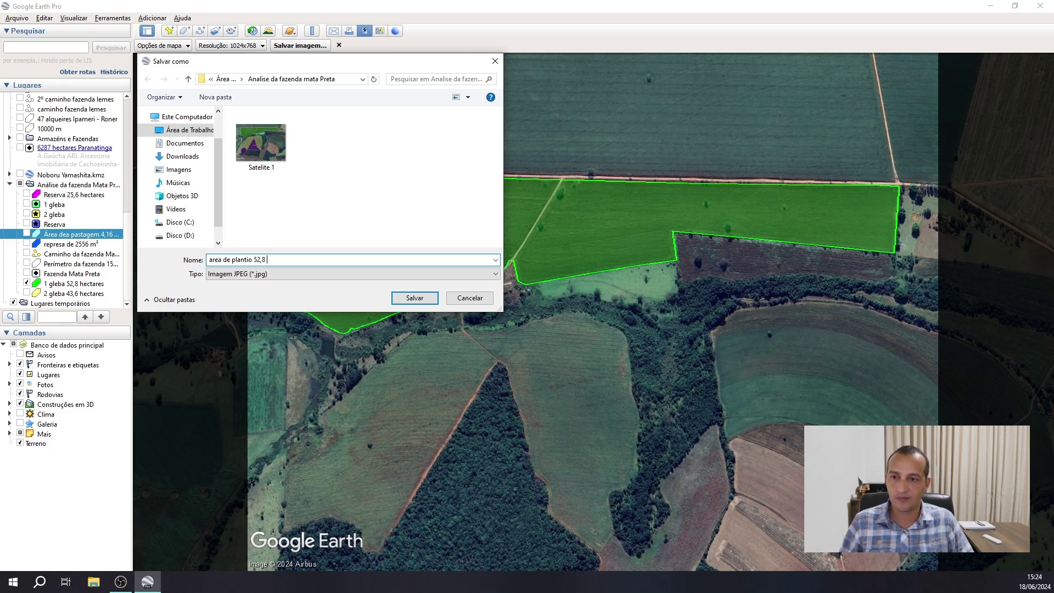
{"action": "type", "text": "hectares"}
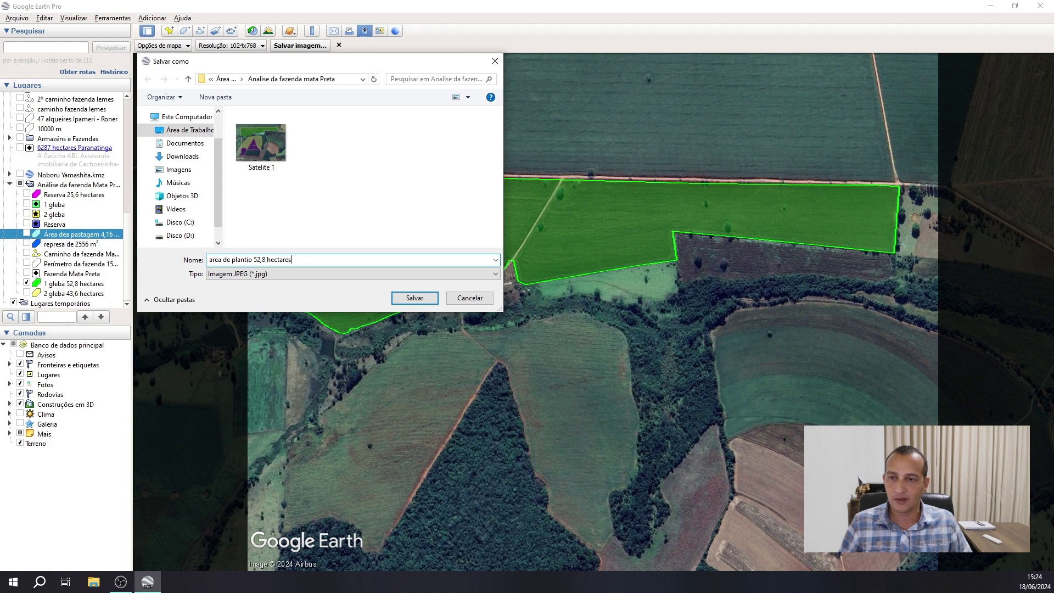
{"action": "left_click", "coordinate": [425, 300]}
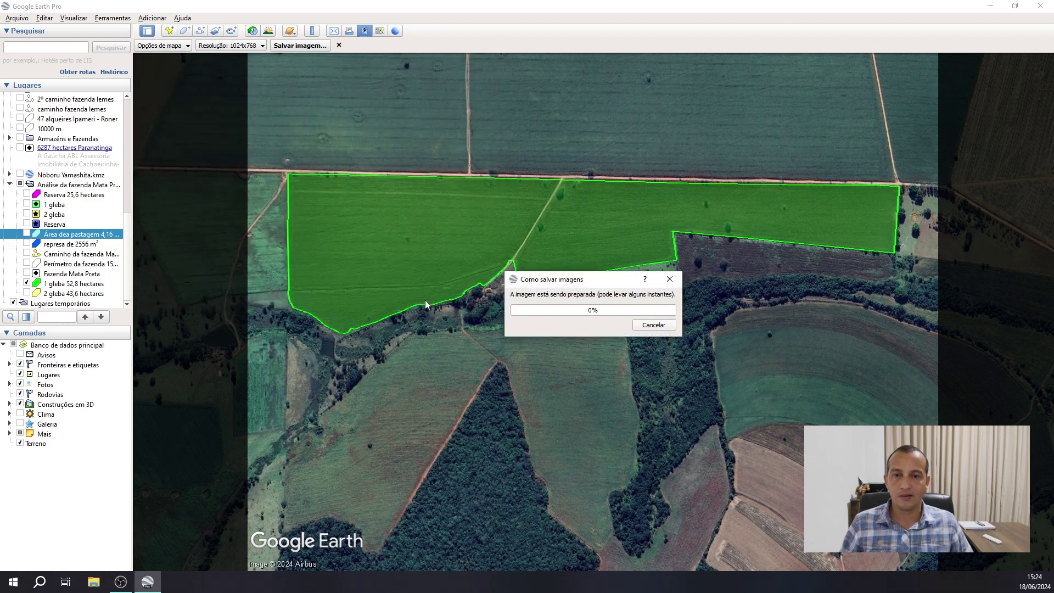